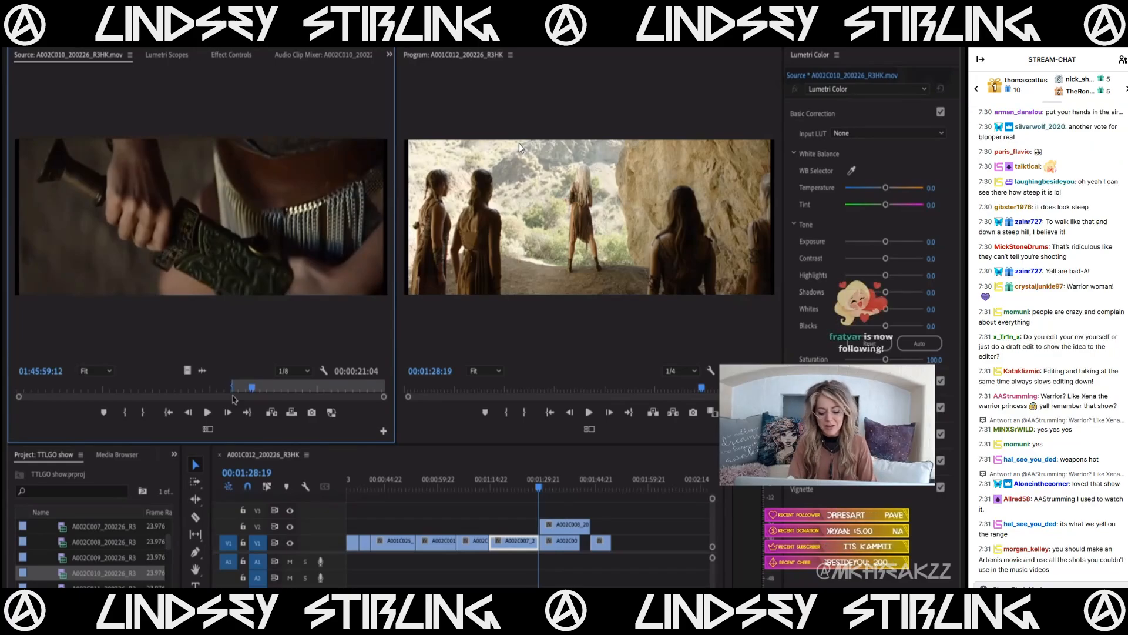
- Mark the out point of A002C010 at 01:46:00:13 and place its video on track V2 after the last timeline clip
{"action": "key", "text": "space"}
{"action": "key", "text": "space"}
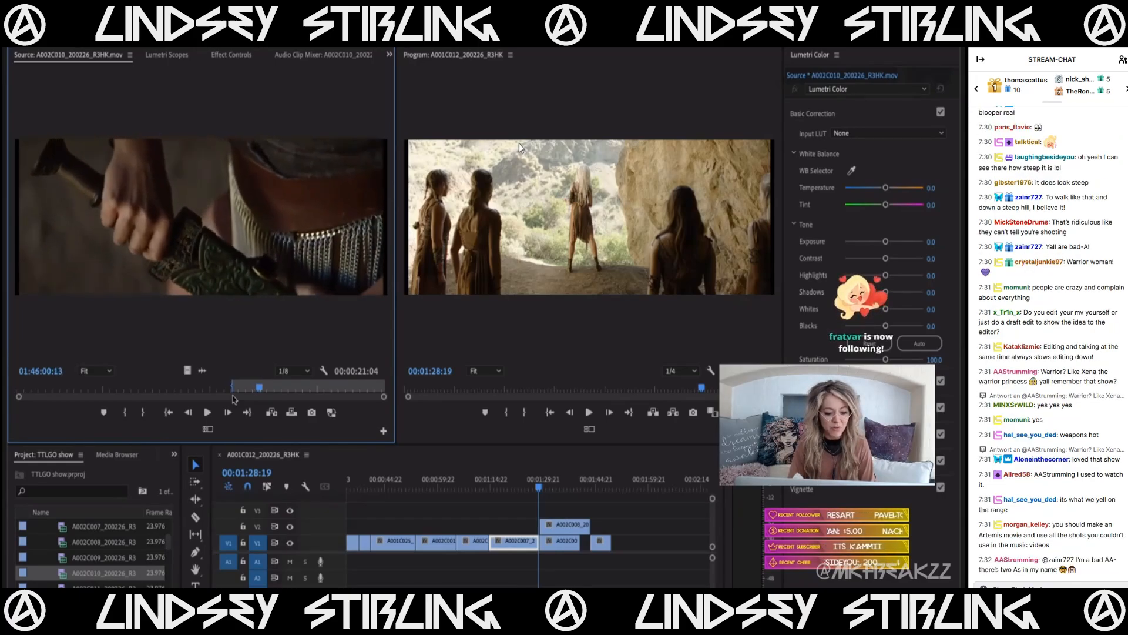
{"action": "key", "text": "o"}
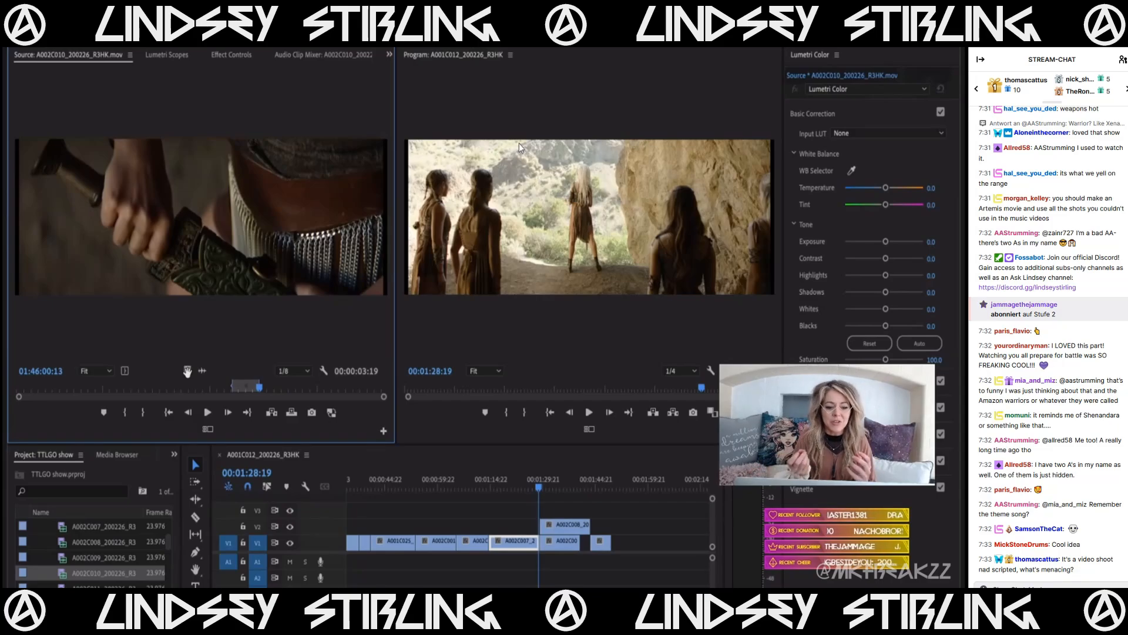
{"action": "left_click_drag", "start_coordinate": [187, 372], "coordinate": [612, 523]}
{"action": "left_click", "coordinate": [615, 485]}
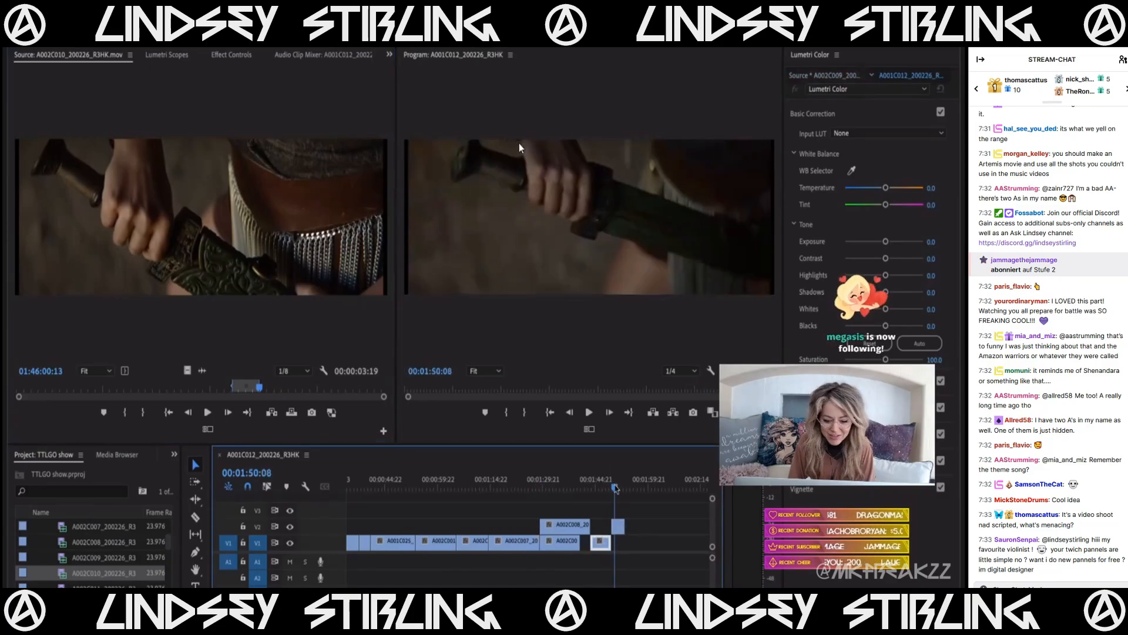
{"action": "scroll", "coordinate": [609, 524], "scroll_direction": "up", "scroll_amount": 5}
{"action": "left_click", "coordinate": [642, 528]}
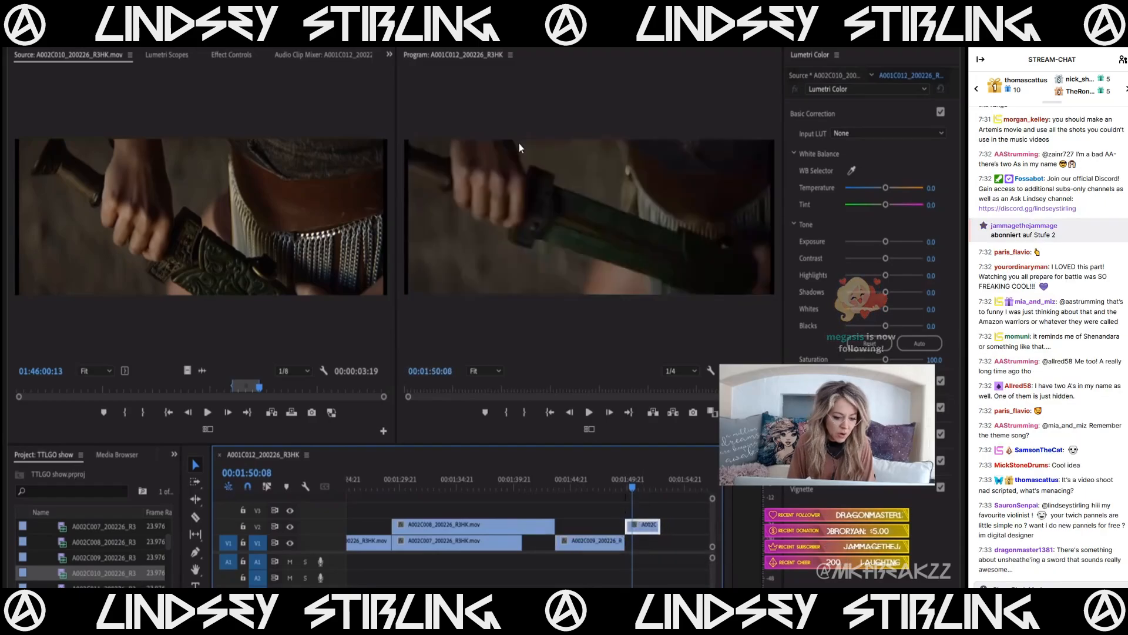
- Open source clip A002C011, mark a first range of about five seconds, and play on through the remaining footage
{"action": "left_click_drag", "start_coordinate": [264, 386], "coordinate": [357, 389]}
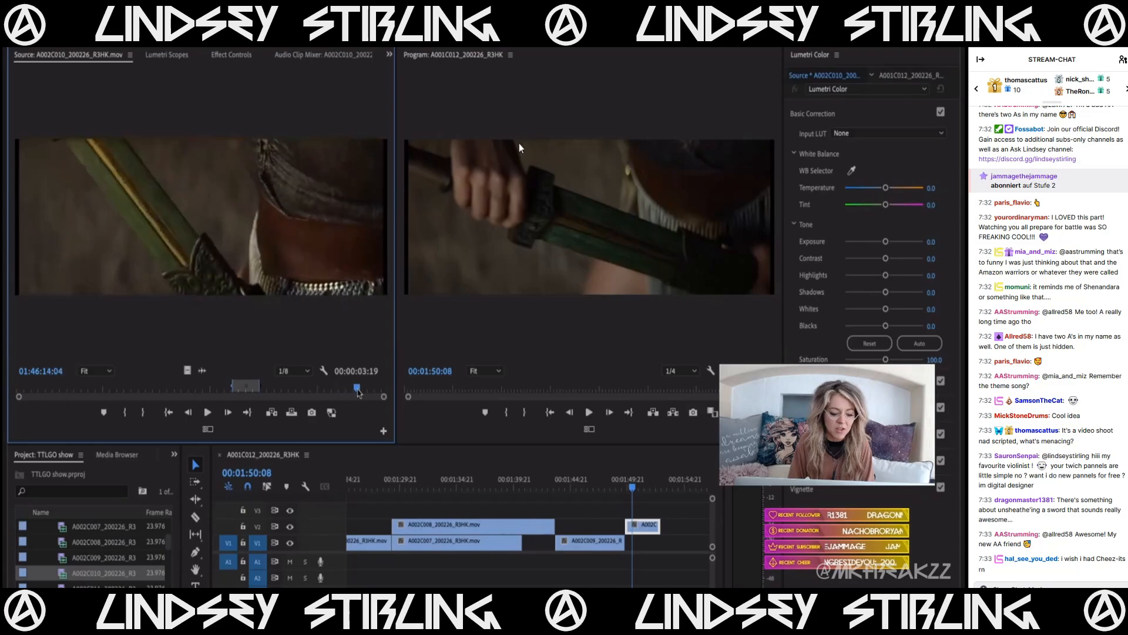
{"action": "double_click", "coordinate": [92, 584]}
{"action": "mouse_move", "coordinate": [91, 387]}
{"action": "left_mouse_down"}
{"action": "mouse_move", "coordinate": [167, 390]}
{"action": "mouse_move", "coordinate": [81, 388]}
{"action": "mouse_move", "coordinate": [108, 387]}
{"action": "left_mouse_up"}
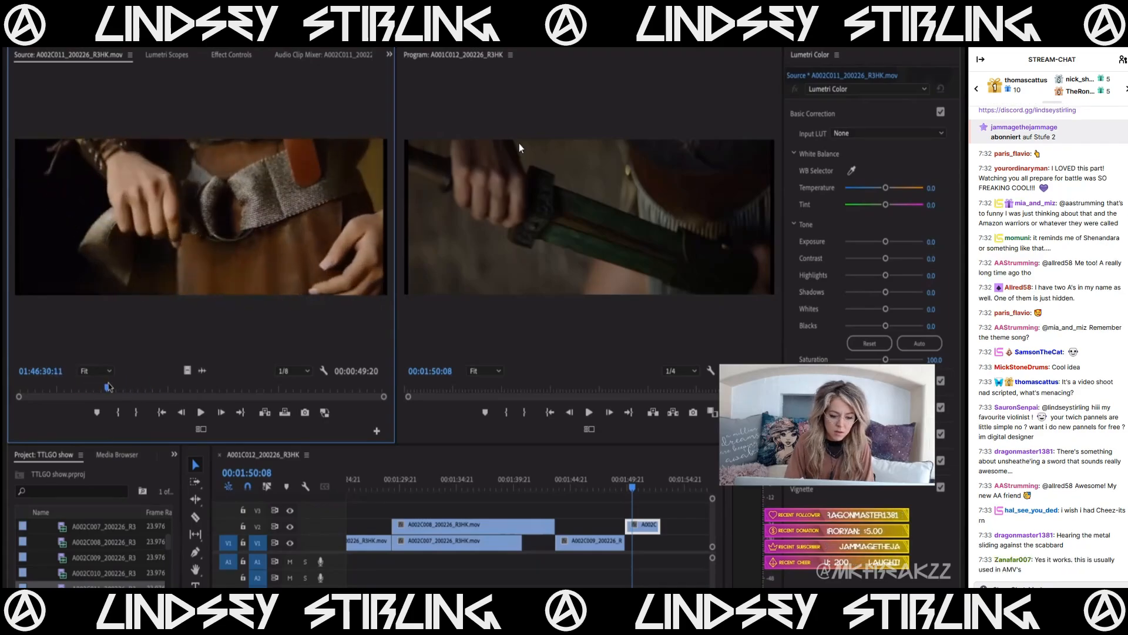
{"action": "key", "text": "space"}
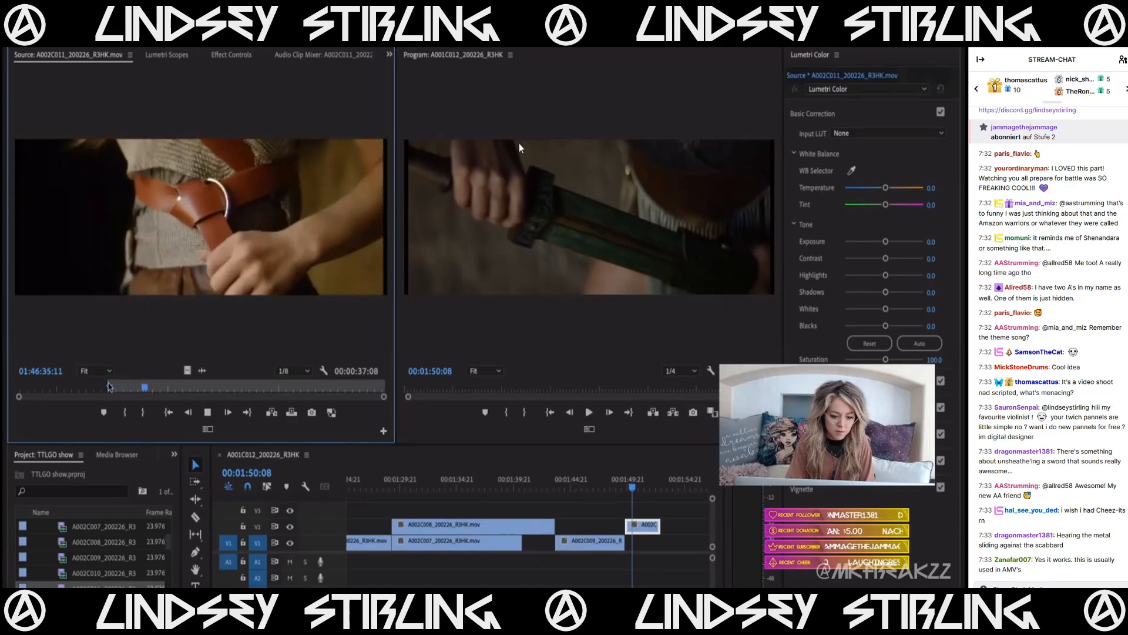
{"action": "key", "text": "o"}
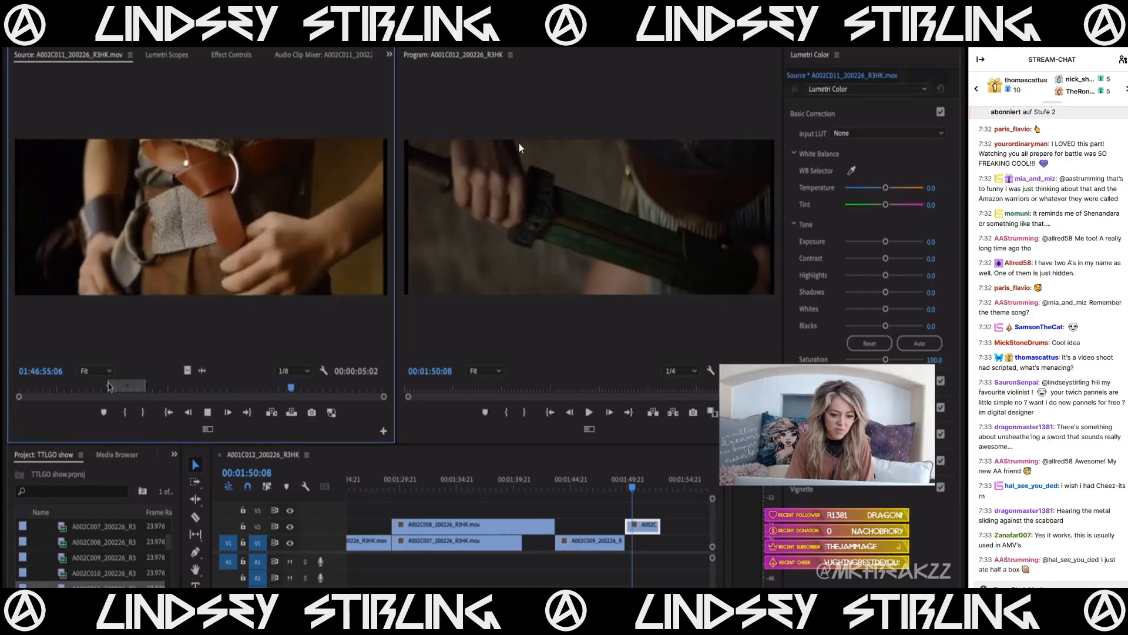
{"action": "key", "text": "space"}
{"action": "key", "text": "space"}
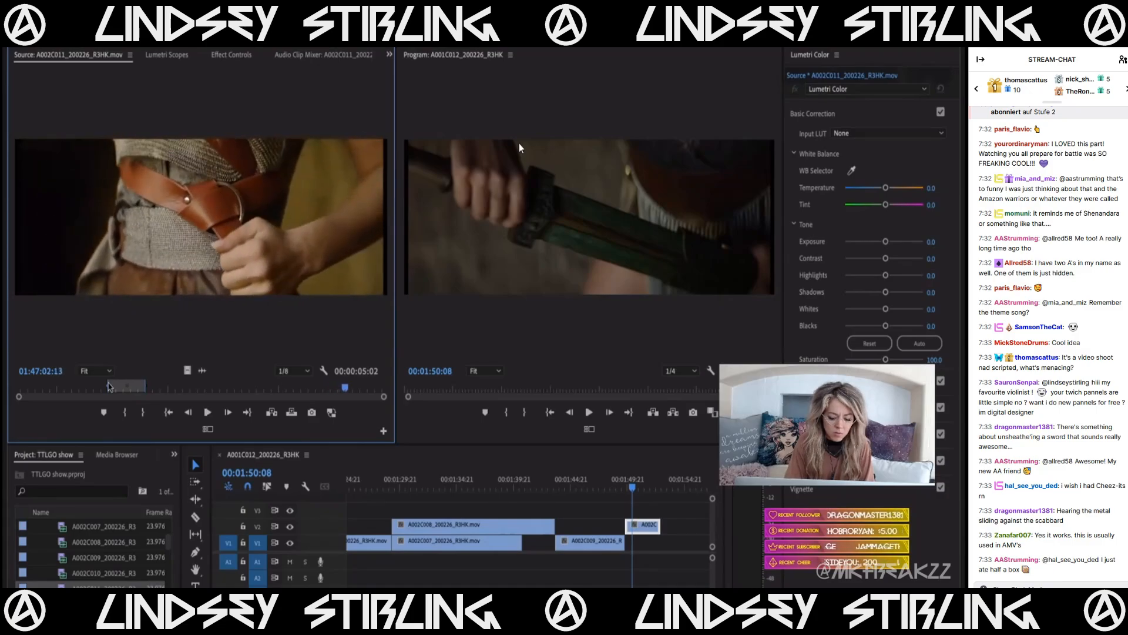
- Re-mark A002C011 as a range of about five seconds starting at 01:46:58:00 and place its video on V1 after the A002C010 clip
{"action": "key", "text": "o"}
{"action": "key", "text": "j"}
{"action": "key", "text": "j"}
{"action": "key", "text": "j"}
{"action": "key", "text": "l"}
{"action": "key", "text": "i"}
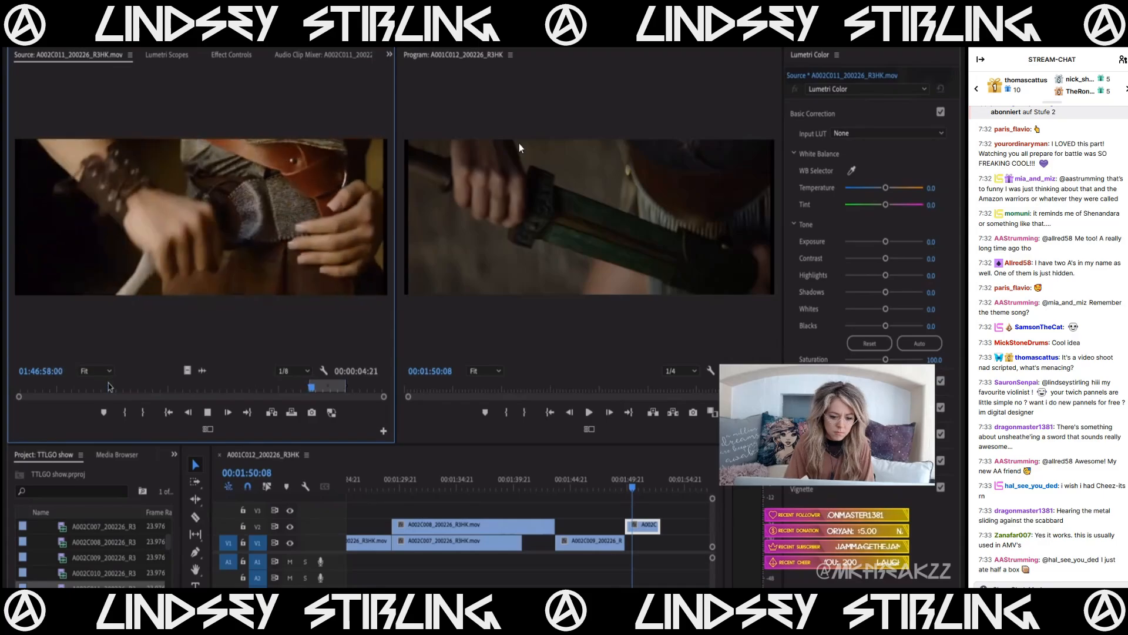
{"action": "left_click_drag", "start_coordinate": [187, 371], "coordinate": [699, 546]}
- Open source clip A002C012 and skim its footage for a usable shot
{"action": "scroll", "coordinate": [81, 581], "scroll_direction": "down", "scroll_amount": 1}
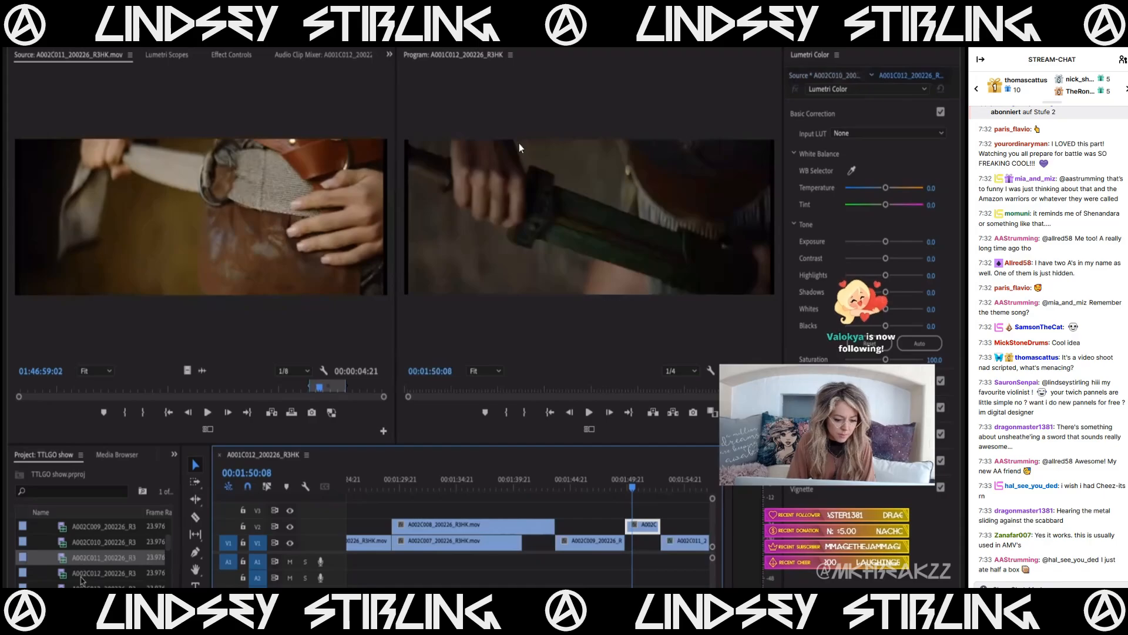
{"action": "double_click", "coordinate": [81, 576]}
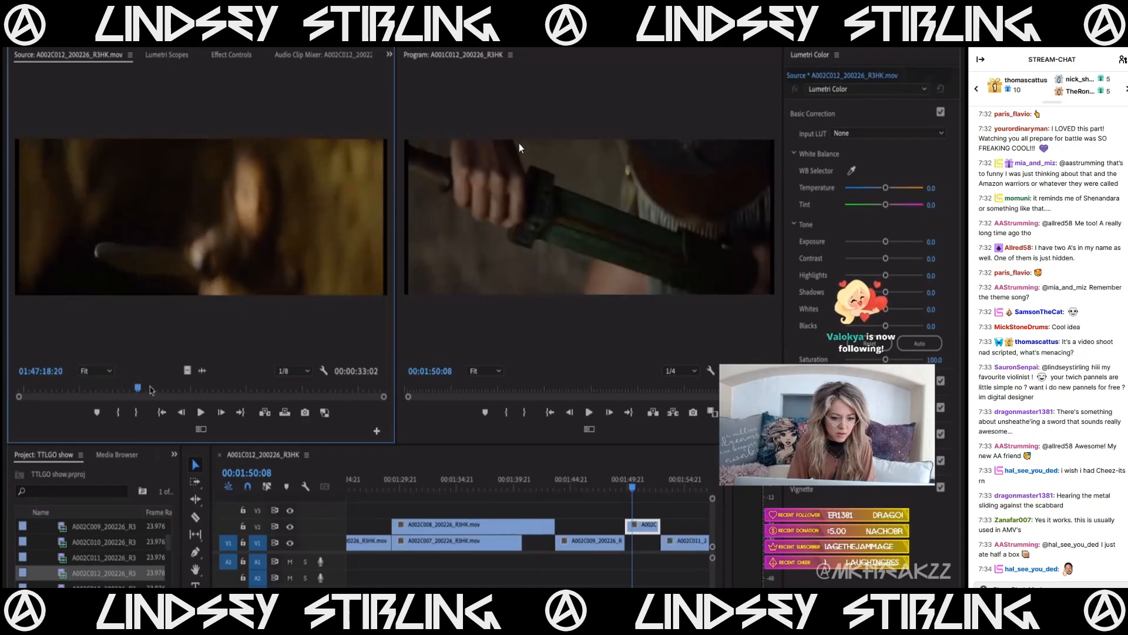
{"action": "left_click_drag", "start_coordinate": [151, 390], "coordinate": [39, 388]}
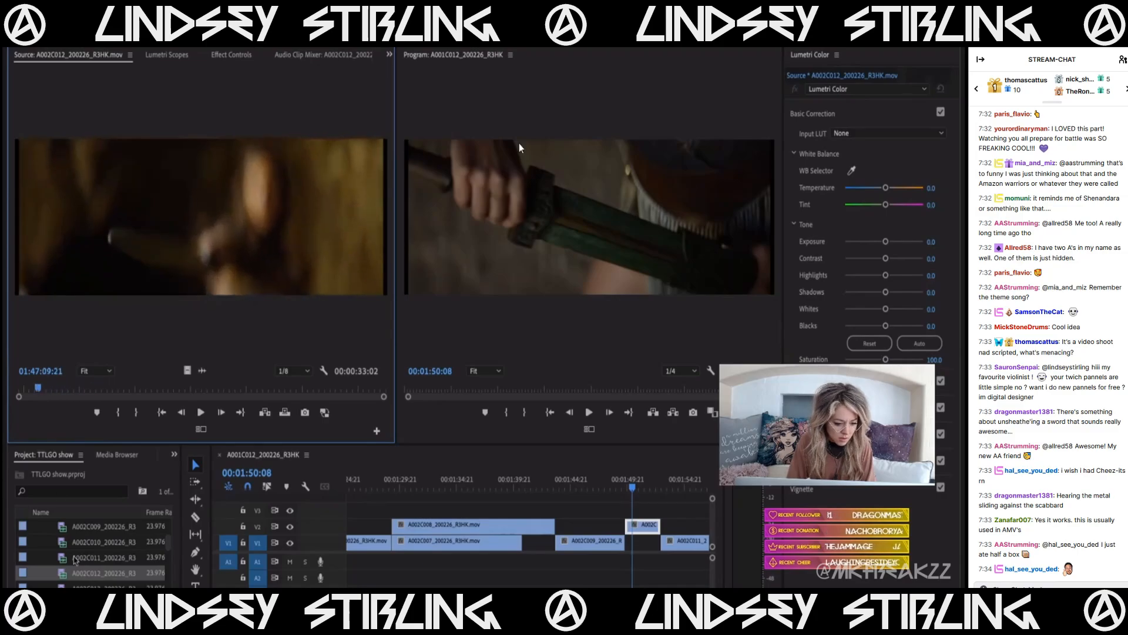
- Mark a ten-second range of A002C013 ending at 01:48:15:11 and place its video on V2 after the A002C011 clip
{"action": "double_click", "coordinate": [100, 586]}
{"action": "mouse_move", "coordinate": [74, 386]}
{"action": "left_mouse_down"}
{"action": "mouse_move", "coordinate": [280, 383]}
{"action": "mouse_move", "coordinate": [225, 382]}
{"action": "left_mouse_up"}
{"action": "key", "text": "i"}
{"action": "key", "text": "space"}
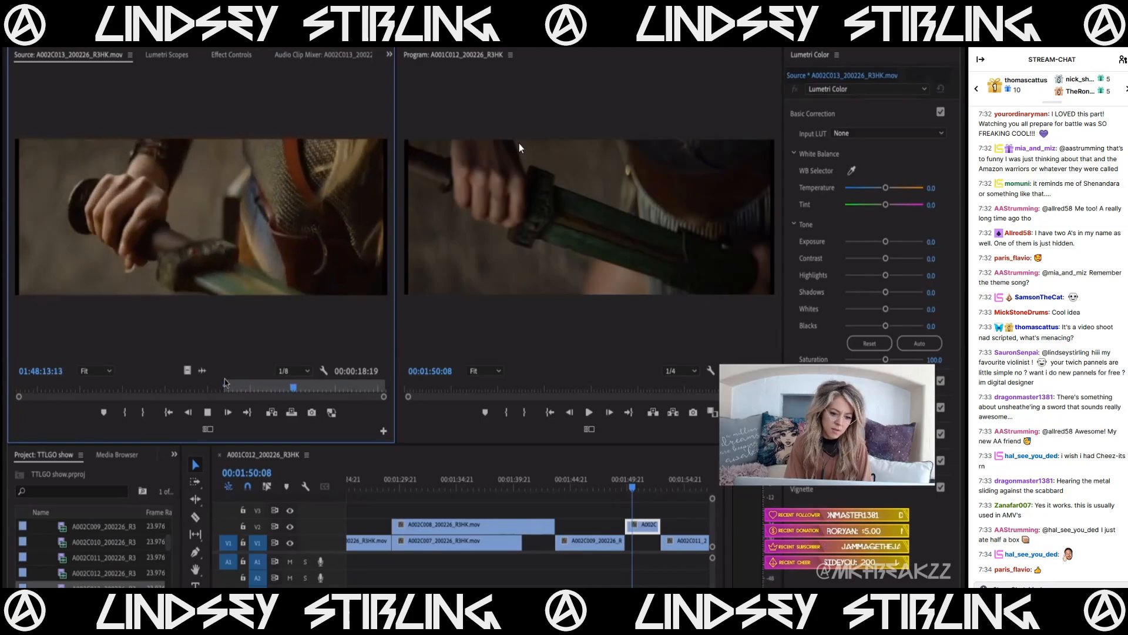
{"action": "key", "text": "o"}
{"action": "key", "text": "space"}
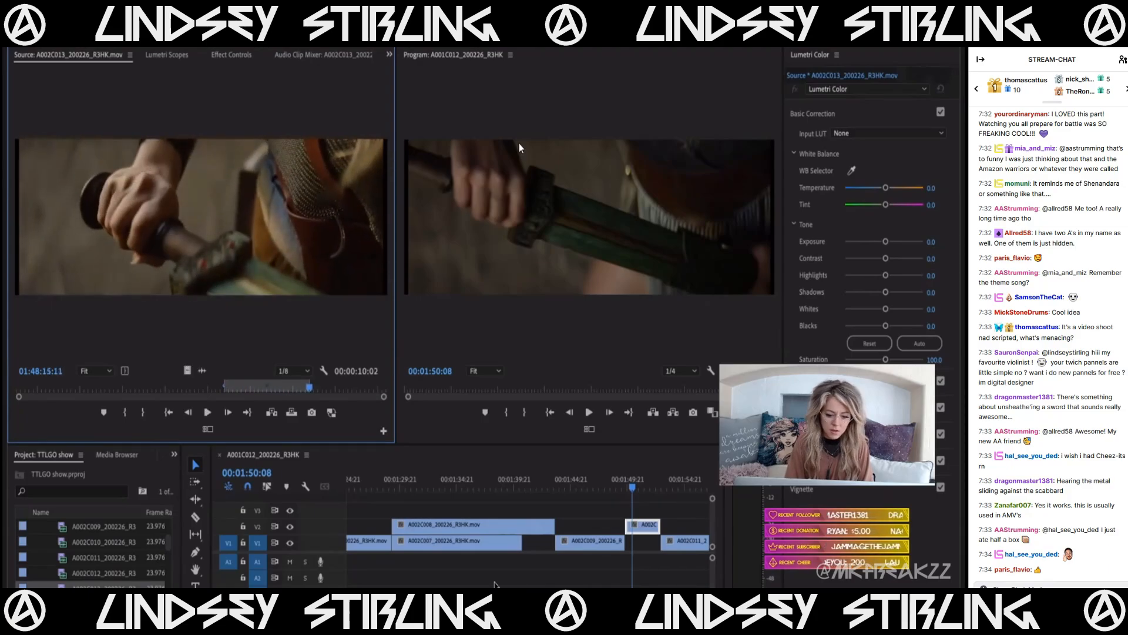
{"action": "scroll", "coordinate": [529, 528], "scroll_direction": "down", "scroll_amount": 3}
{"action": "left_click_drag", "start_coordinate": [483, 467], "coordinate": [514, 525]}
- Preview A002C014 briefly and review the sword footage in A002C013 again
{"action": "scroll", "coordinate": [70, 579], "scroll_direction": "down", "scroll_amount": 2}
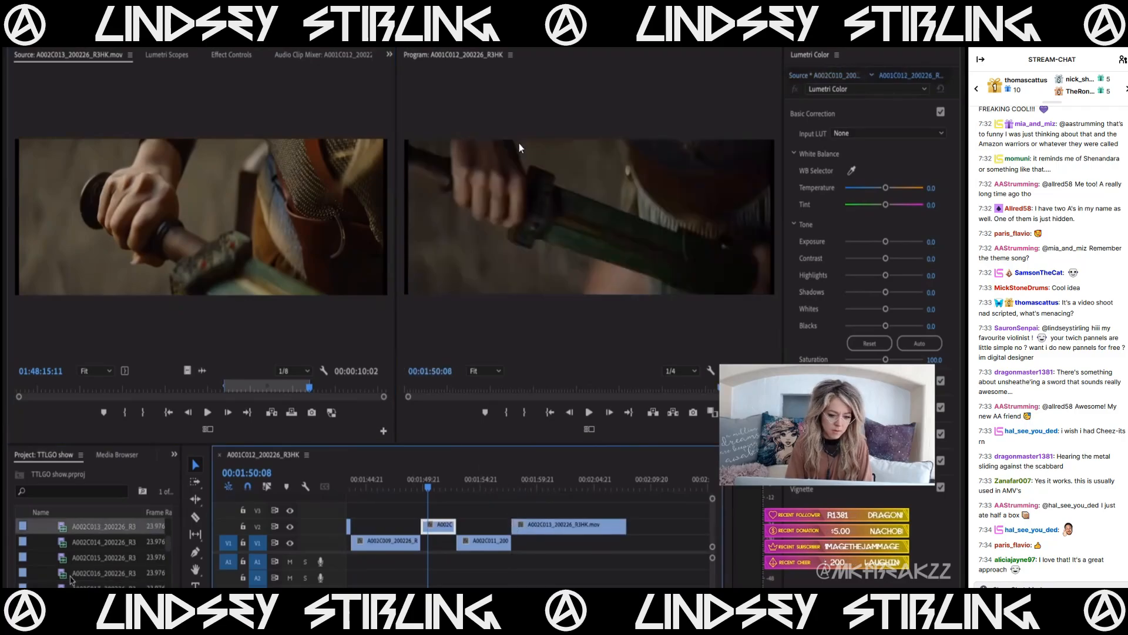
{"action": "double_click", "coordinate": [93, 540]}
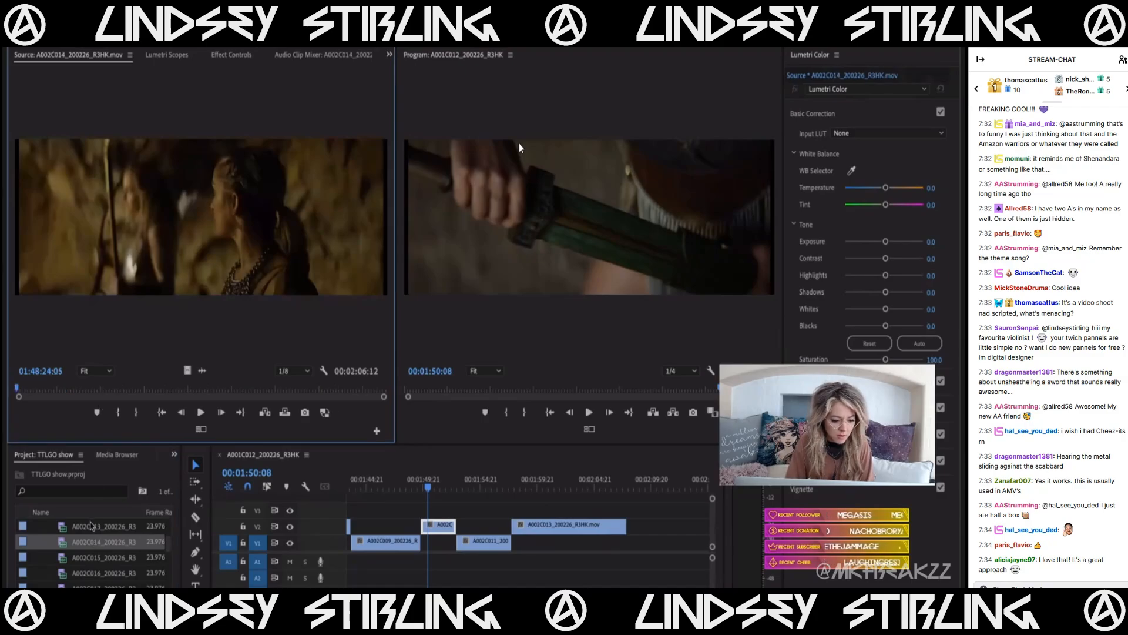
{"action": "double_click", "coordinate": [92, 525]}
{"action": "left_click_drag", "start_coordinate": [57, 391], "coordinate": [252, 385]}
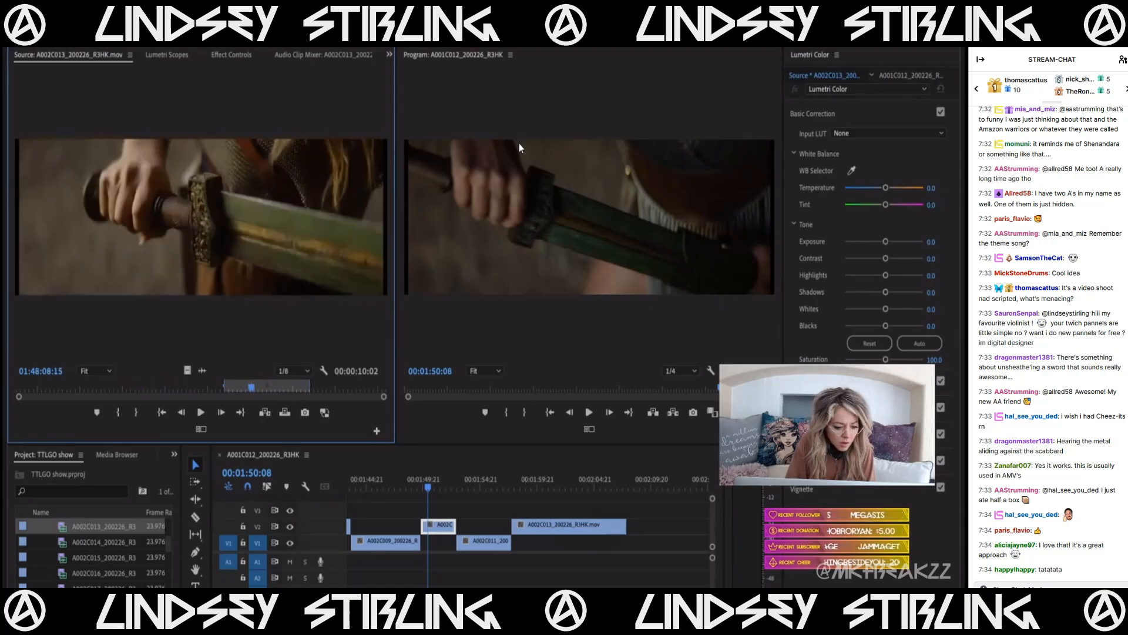
- Open source clip A002C014 and mark an in point at 01:49:03:13
{"action": "double_click", "coordinate": [95, 541]}
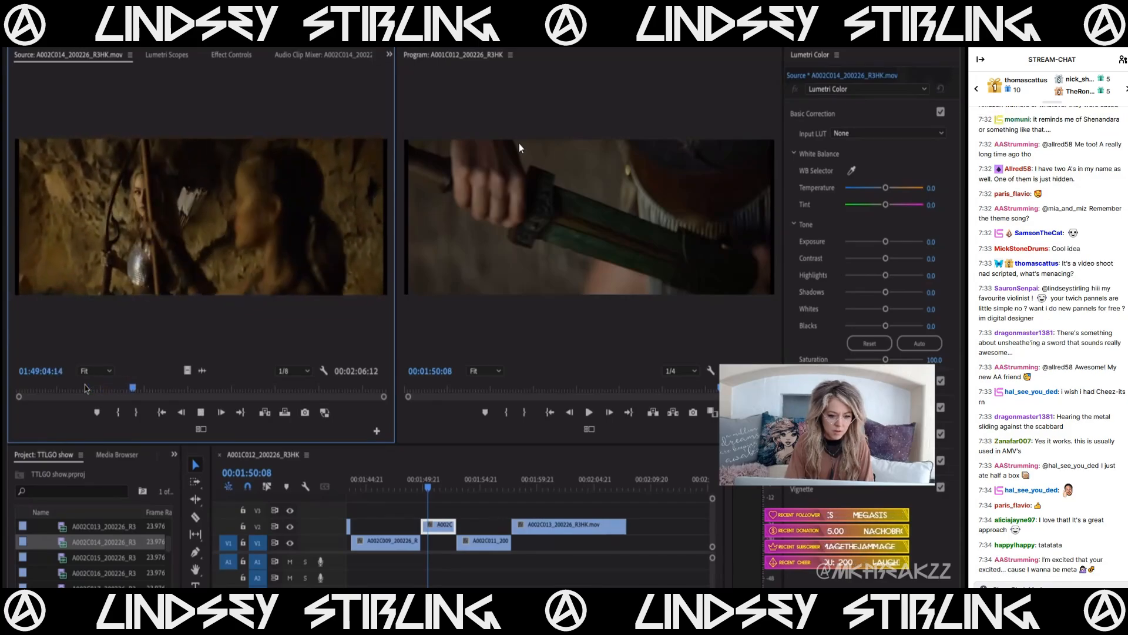
{"action": "key", "text": "space"}
{"action": "key", "text": "i"}
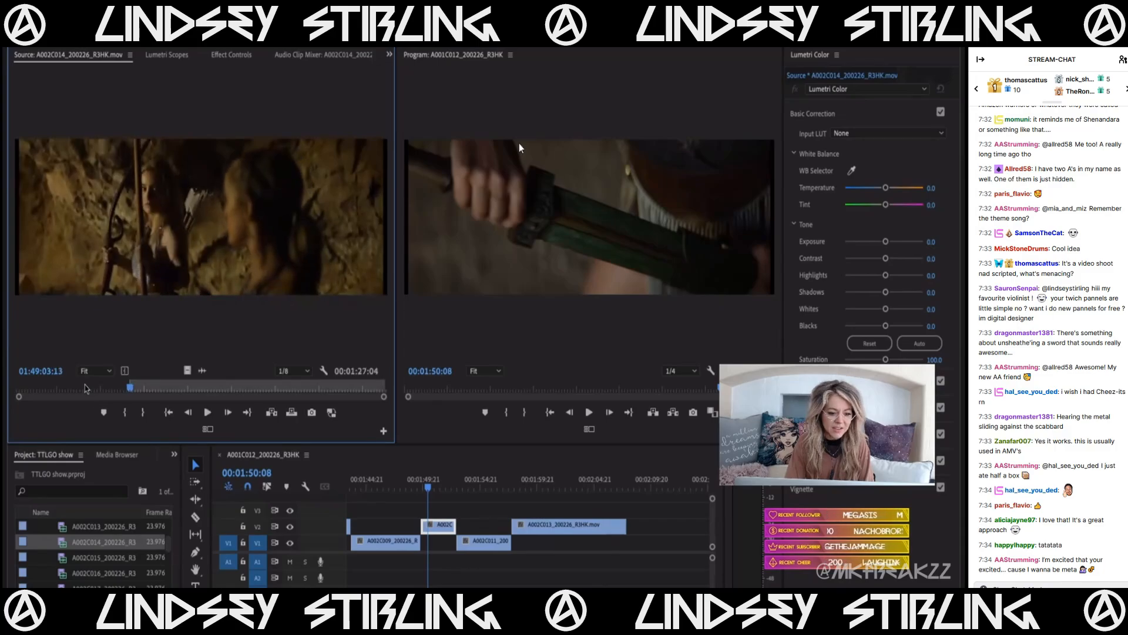
{"action": "key", "text": "space"}
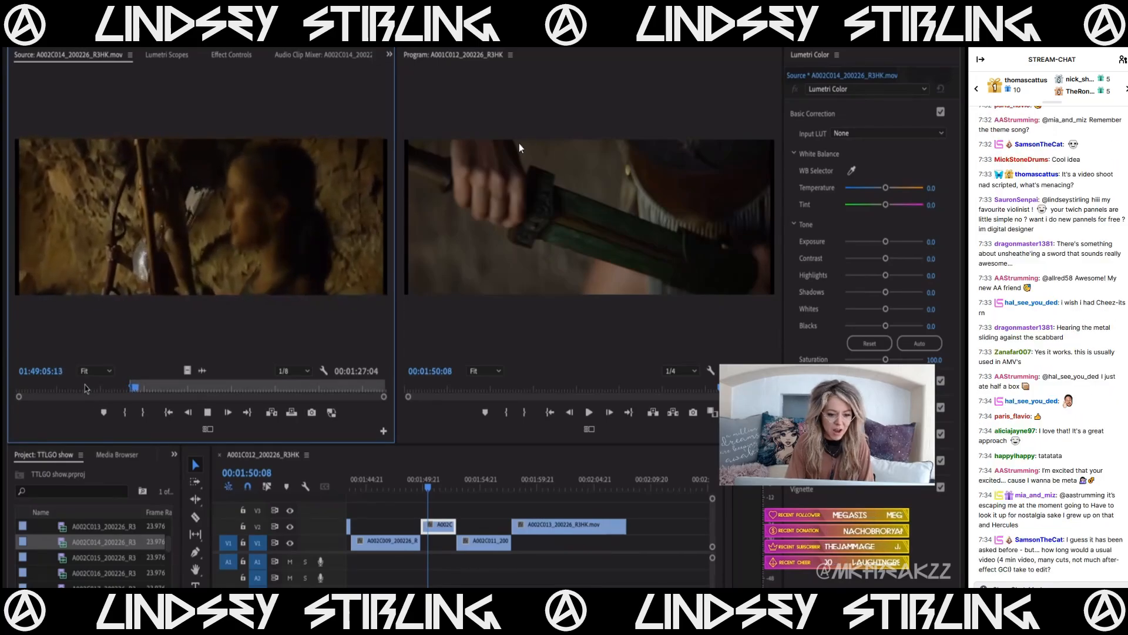
- Fast-forward through the rest of A002C014 to find a better take near 01:50:18:01
{"action": "key", "text": "l"}
{"action": "key", "text": "l"}
{"action": "key", "text": "l"}
{"action": "key", "text": "l"}
{"action": "key", "text": "l"}
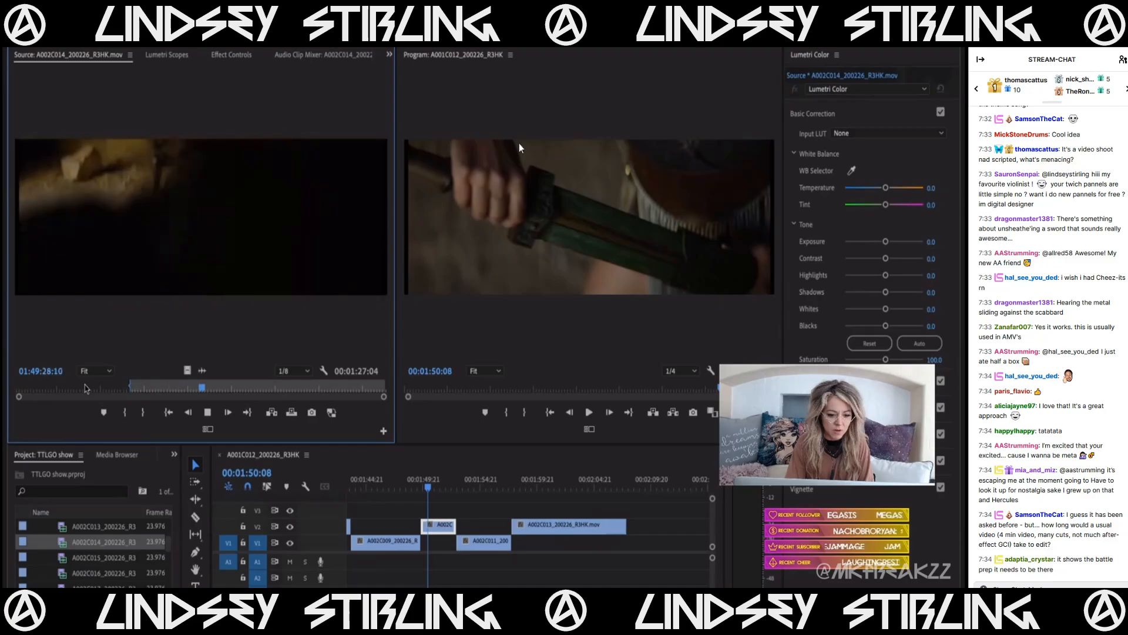
{"action": "key", "text": "space"}
{"action": "key", "text": "l"}
{"action": "key", "text": "l"}
{"action": "key", "text": "l"}
{"action": "left_click_drag", "start_coordinate": [293, 384], "coordinate": [349, 390]}
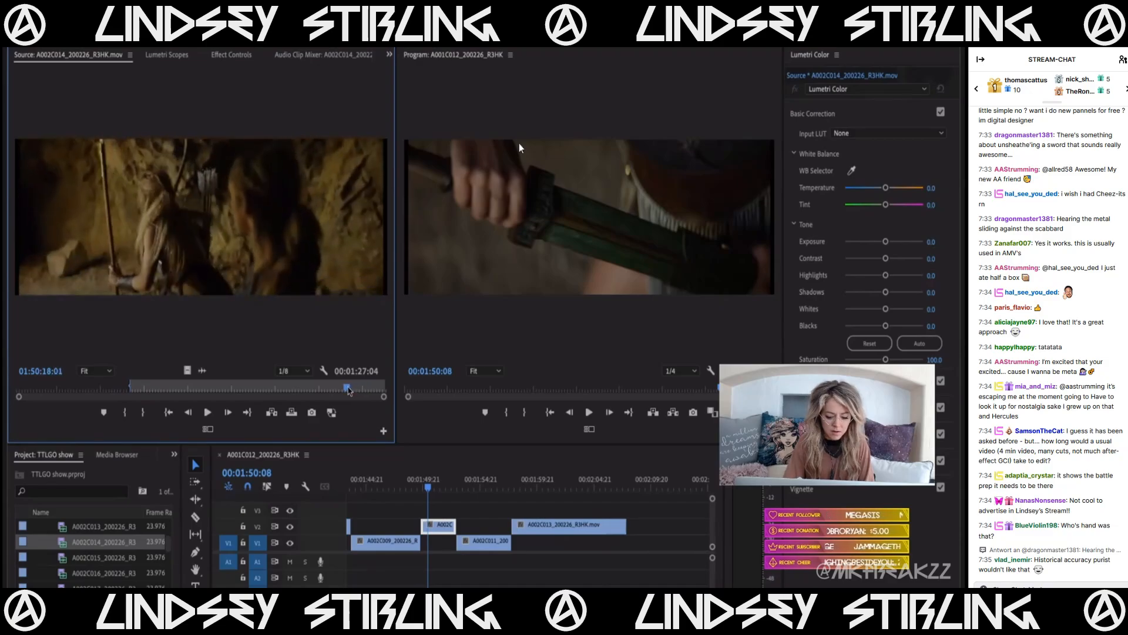
- Mark a six-second range of A002C014 starting at 01:50:18:01 and place its video on V1 after the A002C013 clip
{"action": "key", "text": "i"}
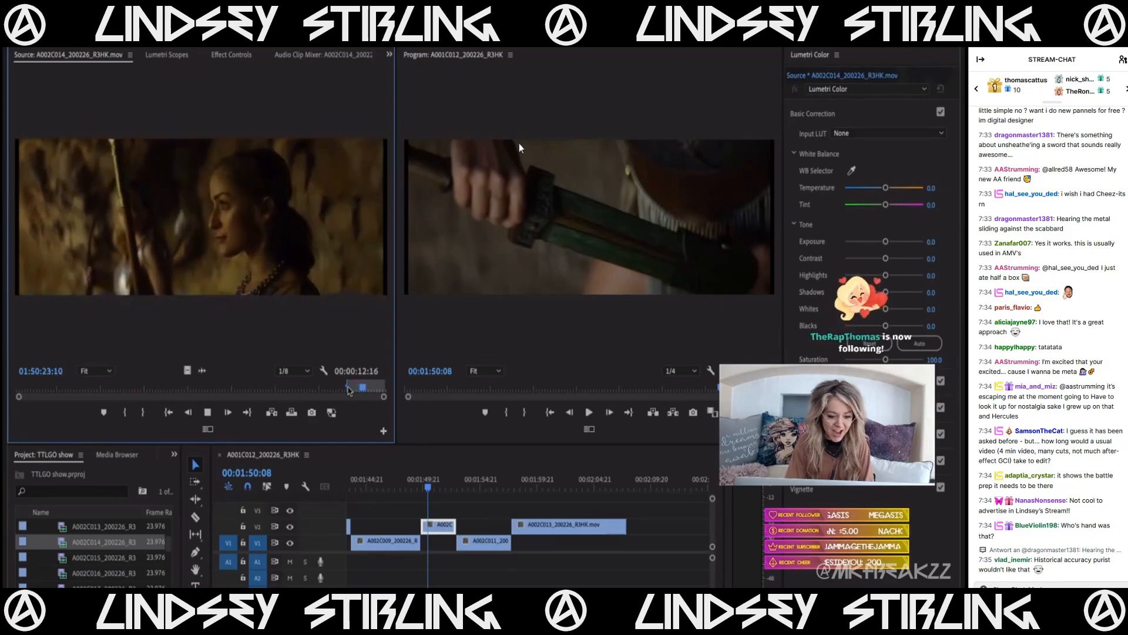
{"action": "key", "text": "o"}
{"action": "key", "text": "space"}
{"action": "left_click_drag", "start_coordinate": [192, 371], "coordinate": [636, 548]}
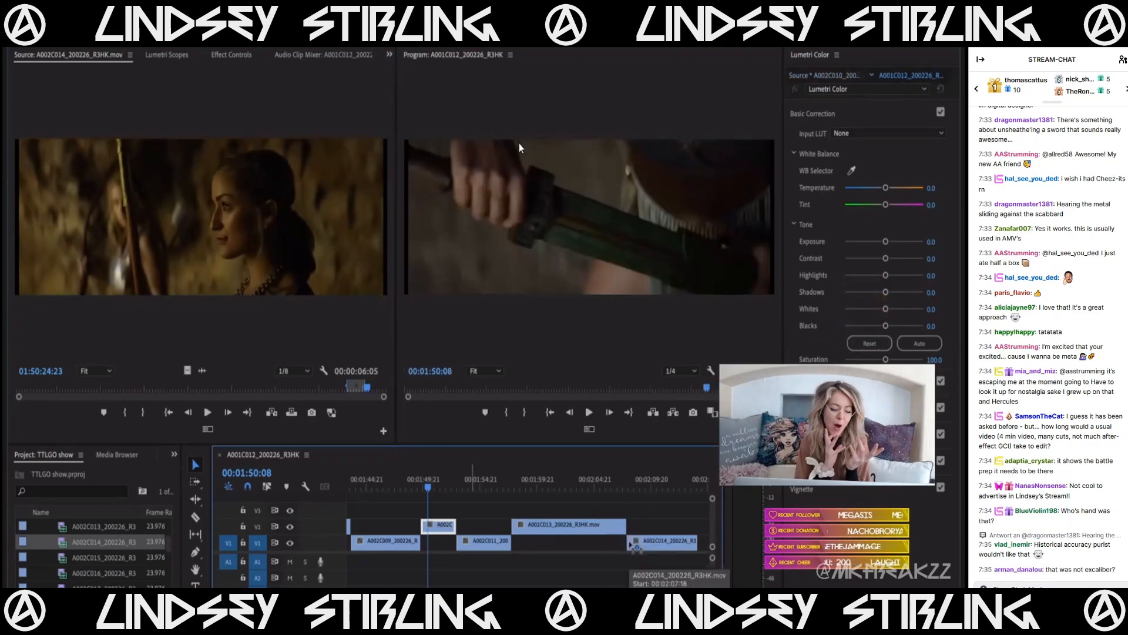
- Open source clip A002C015 and mark a range of about six seconds near its end, around 01:52:45
{"action": "double_click", "coordinate": [106, 563]}
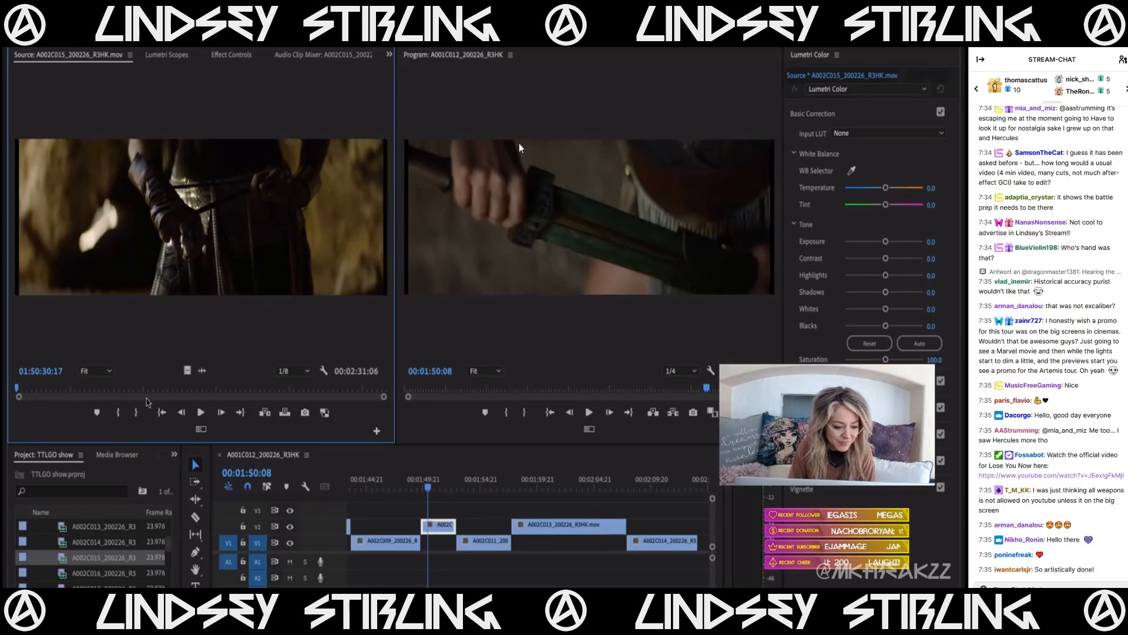
{"action": "left_click_drag", "start_coordinate": [128, 391], "coordinate": [346, 406]}
{"action": "key", "text": "space"}
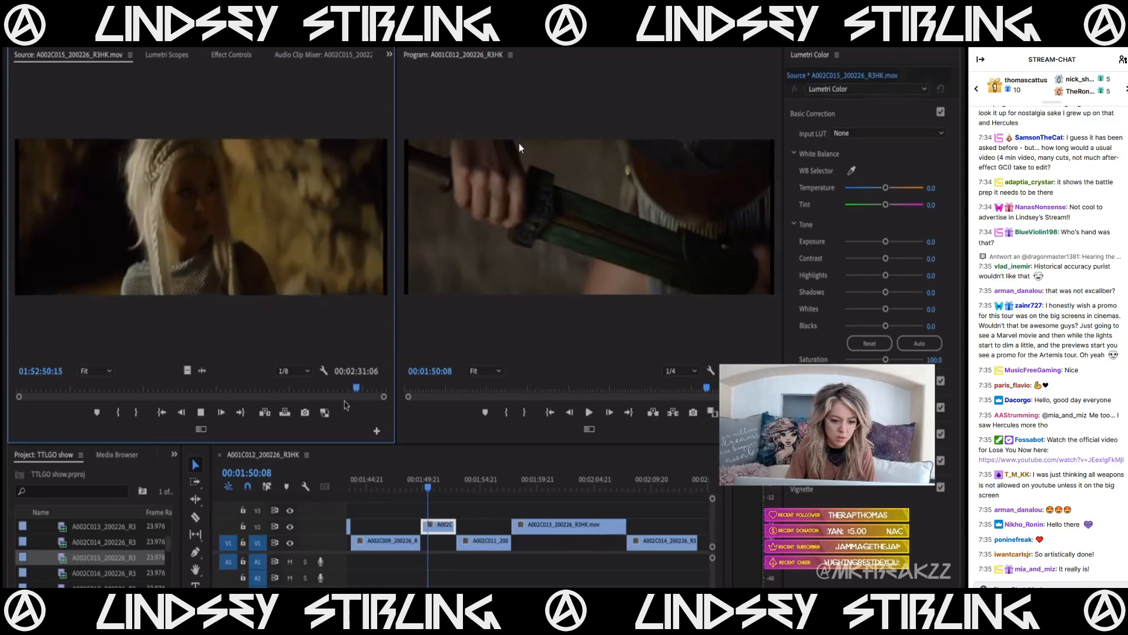
{"action": "key", "text": "o"}
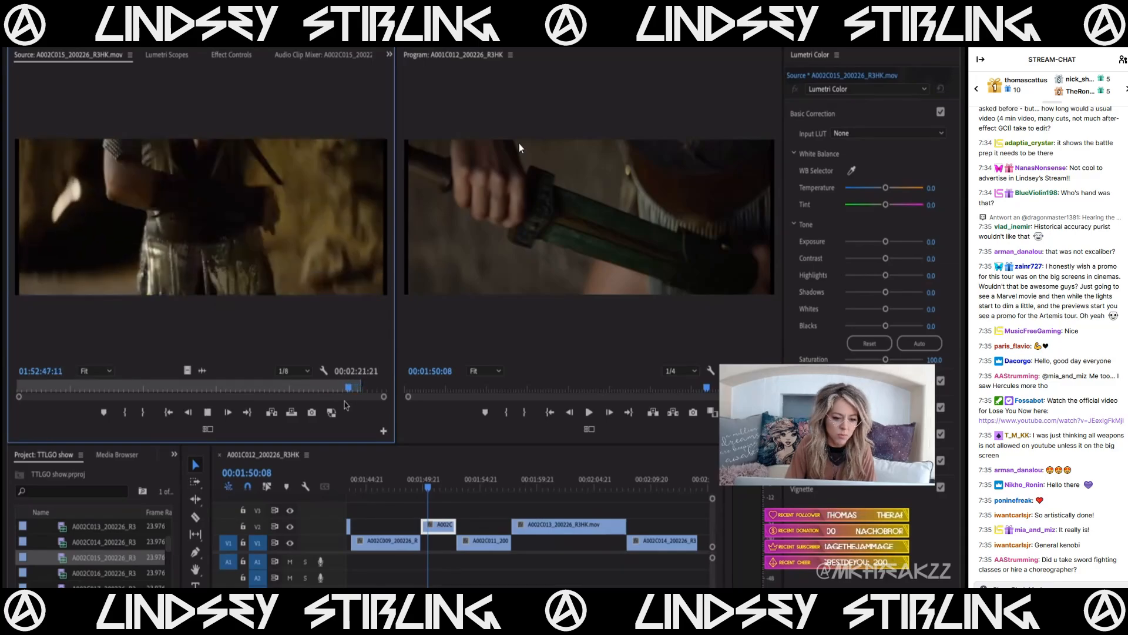
{"action": "key", "text": "space"}
{"action": "key", "text": "space"}
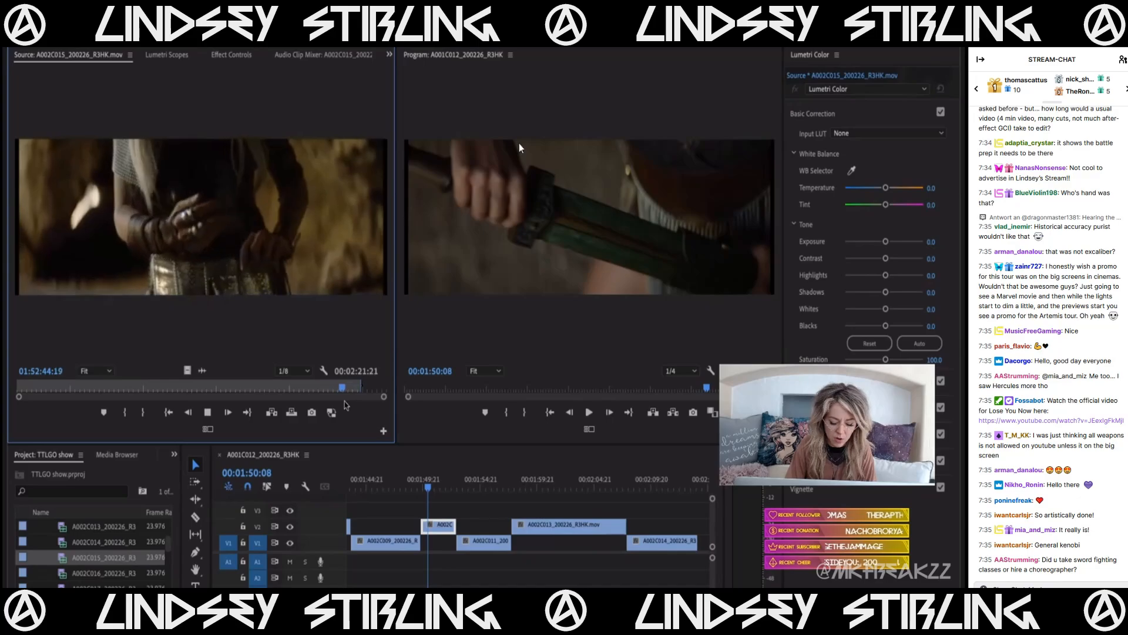
{"action": "key", "text": "i"}
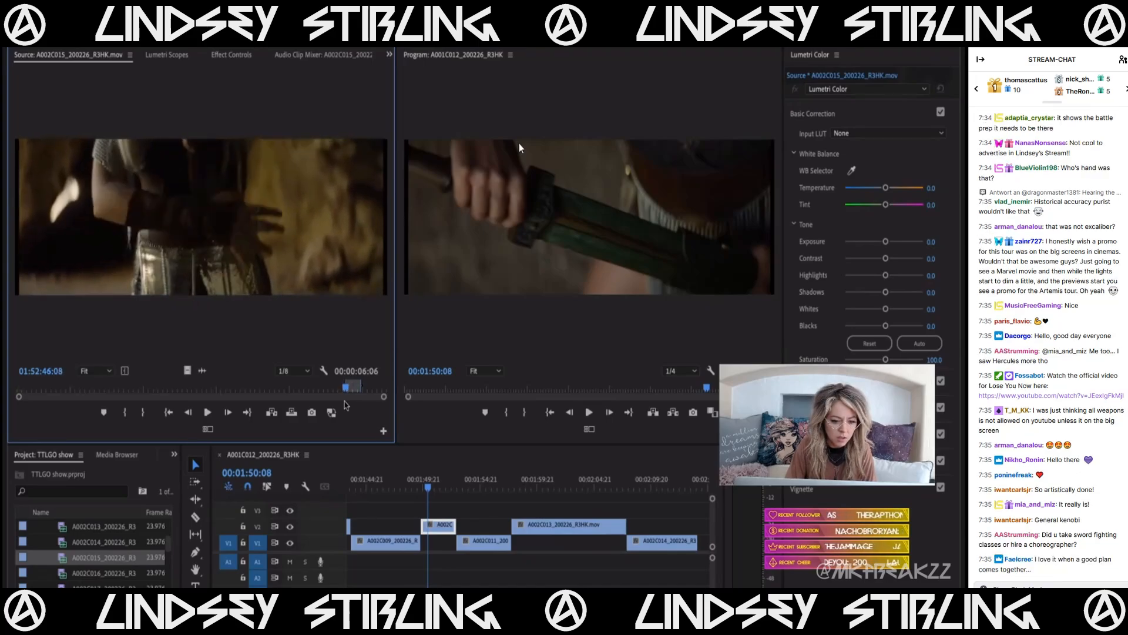
- Review the start of the marked range in A002C015 frame by frame
{"action": "key", "text": "space"}
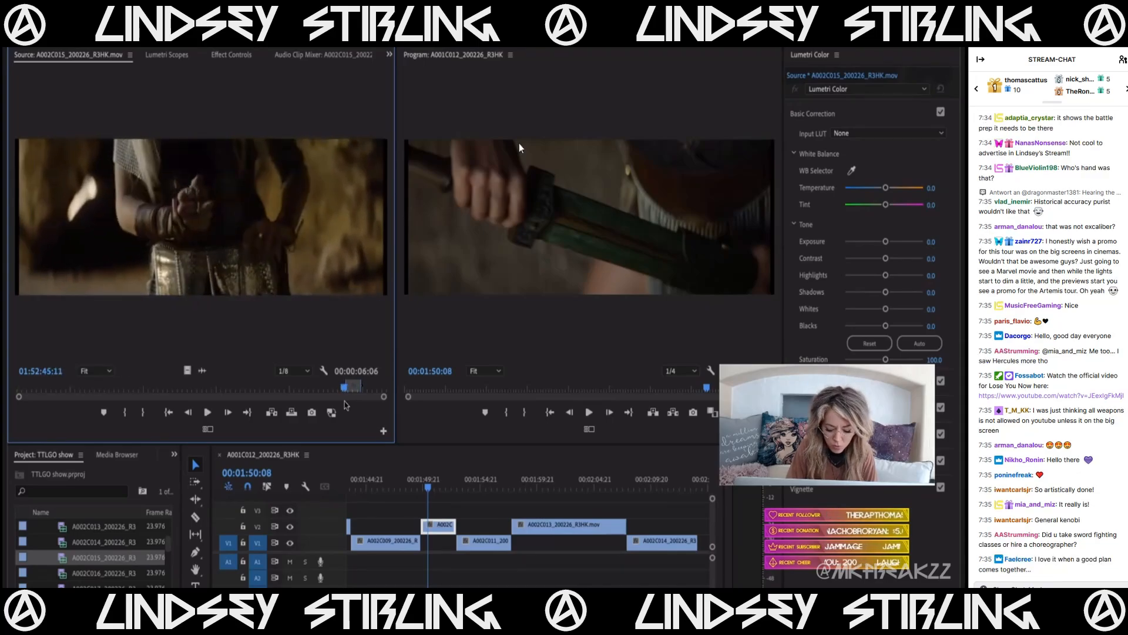
{"action": "key", "text": "Right"}
{"action": "key", "text": "Right"}
{"action": "key", "text": "Right"}
{"action": "key", "text": "Right"}
{"action": "key", "text": "Right"}
{"action": "key", "text": "Right"}
{"action": "key", "text": "Right"}
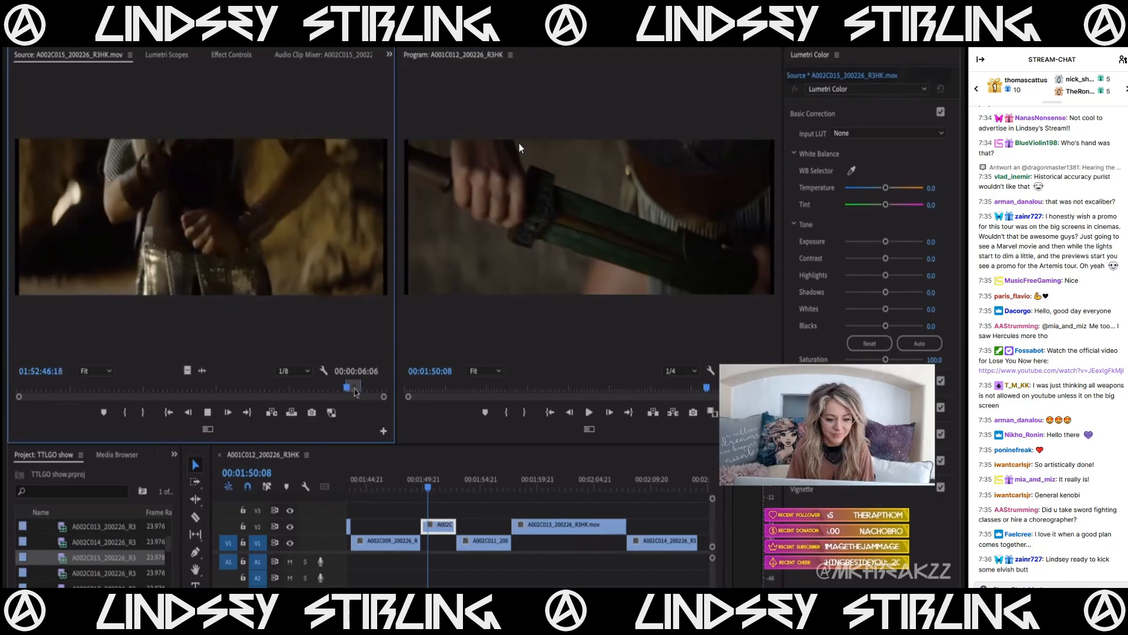
- Check the earlier footage of A002C015 and place its marked video range on V2 after the A002C014 clip
{"action": "left_click", "coordinate": [247, 388]}
{"action": "left_click_drag", "start_coordinate": [225, 391], "coordinate": [276, 391]}
{"action": "left_click_drag", "start_coordinate": [188, 370], "coordinate": [701, 530]}
{"action": "scroll", "coordinate": [701, 534], "scroll_direction": "right", "scroll_amount": 5}
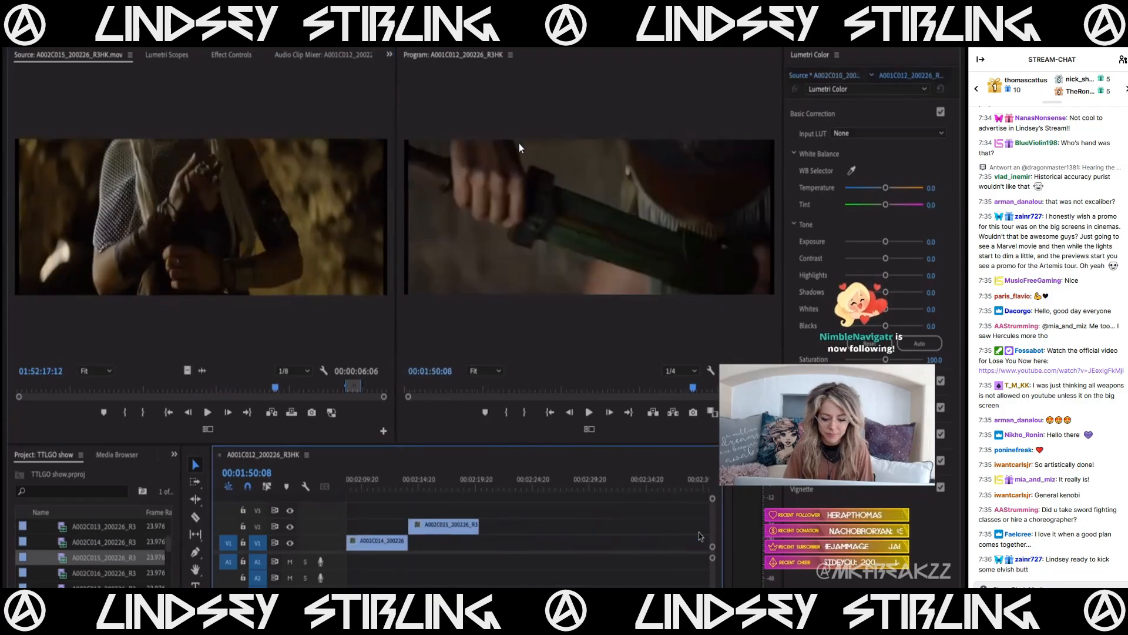
- Open source clip A002C016, mark a range starting at about 01:53:59, and place its video on V1 after the A002C015 clip
{"action": "double_click", "coordinate": [104, 573]}
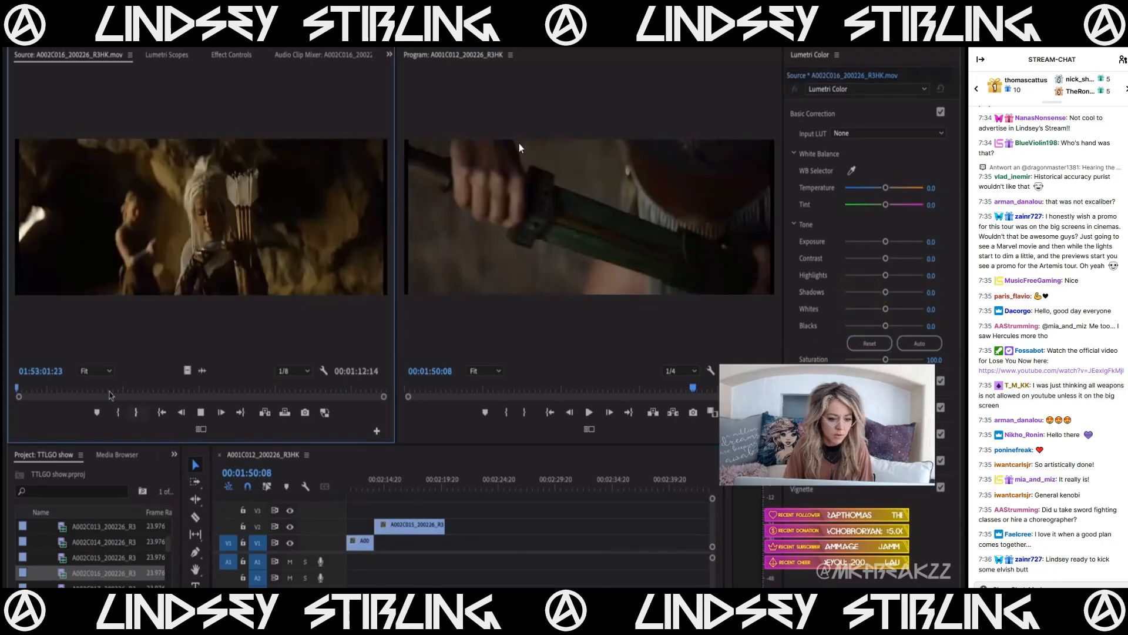
{"action": "left_click_drag", "start_coordinate": [95, 391], "coordinate": [343, 403]}
{"action": "left_click", "coordinate": [323, 390]}
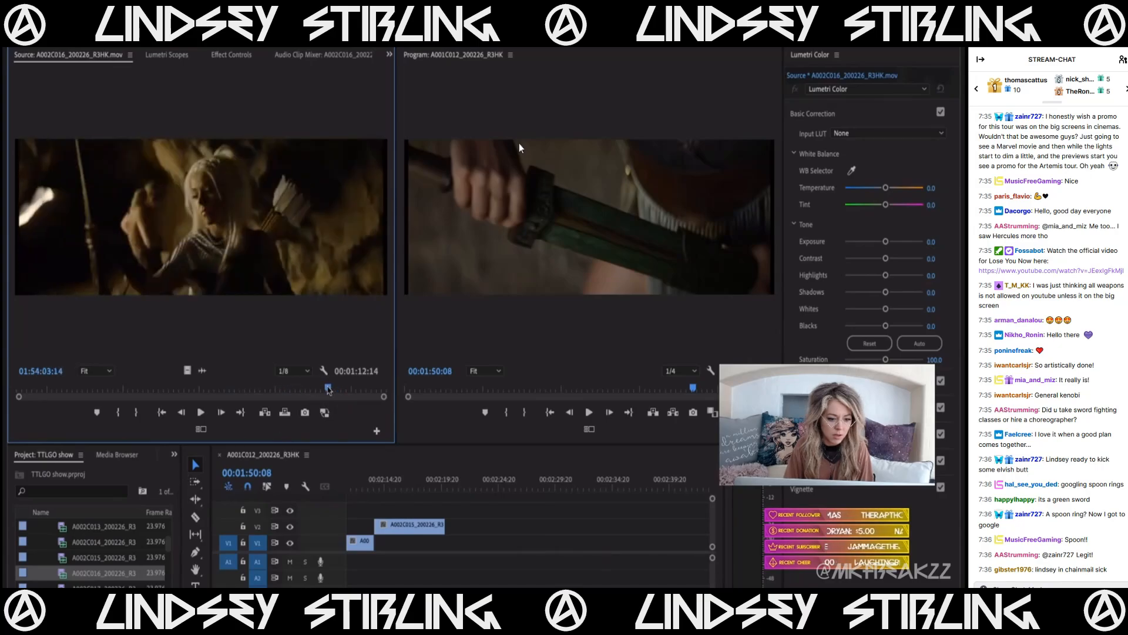
{"action": "left_click_drag", "start_coordinate": [319, 389], "coordinate": [302, 391]}
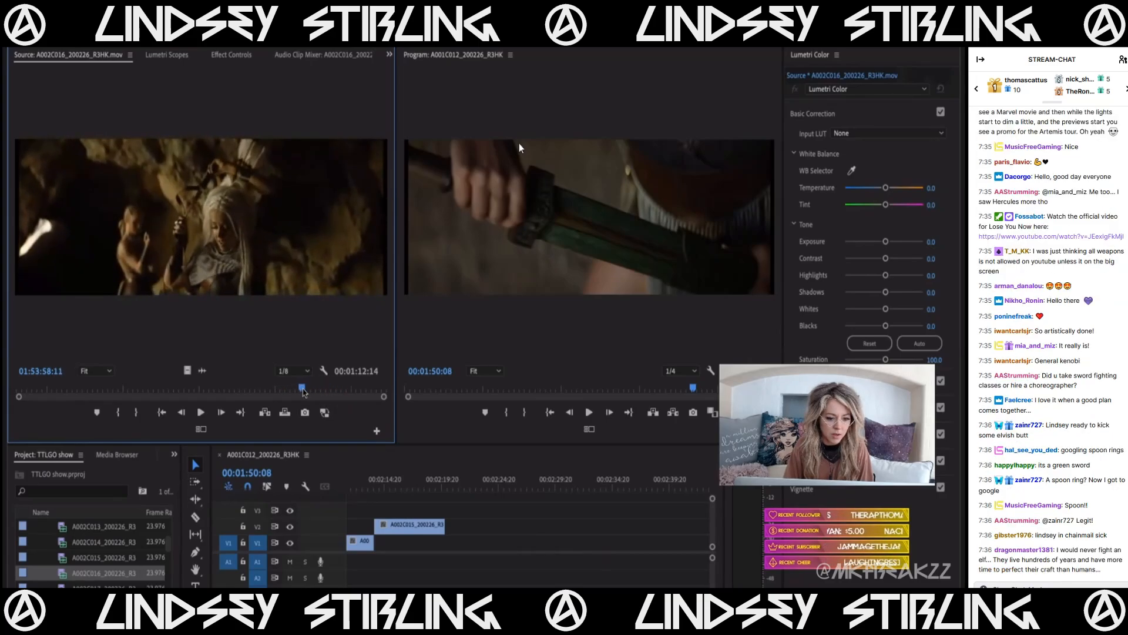
{"action": "key", "text": "i"}
{"action": "key", "text": "space"}
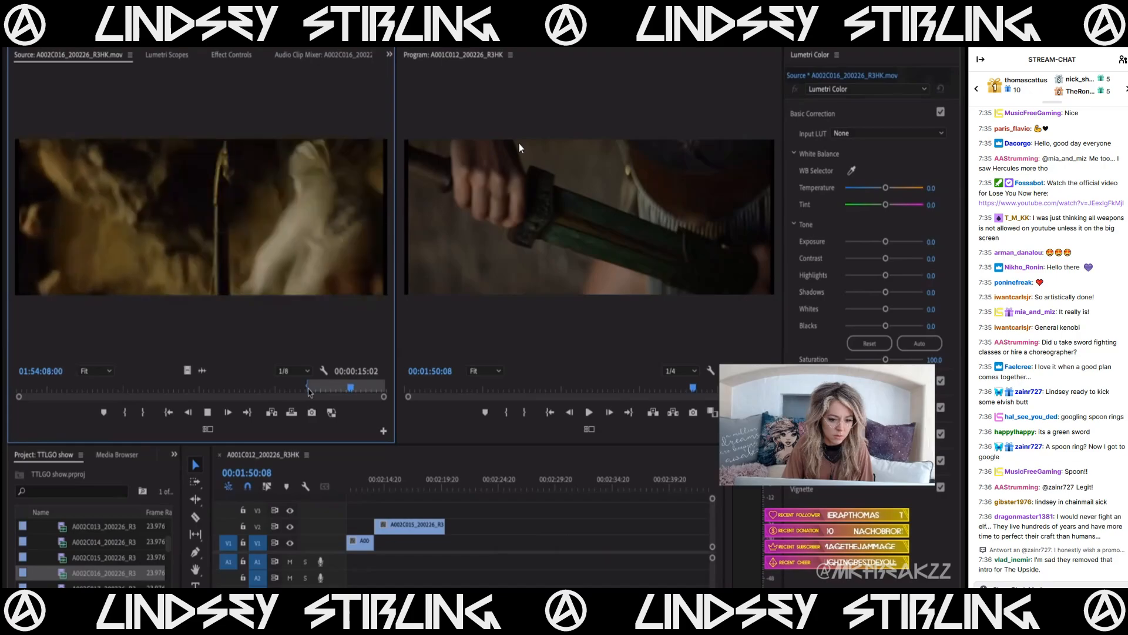
{"action": "key", "text": "o"}
{"action": "left_click_drag", "start_coordinate": [188, 371], "coordinate": [450, 540]}
- Mark about nine seconds of source clip A002C017 from 01:54:23:18 and place the video on V1 in place of the A002C016 clip
{"action": "double_click", "coordinate": [96, 586]}
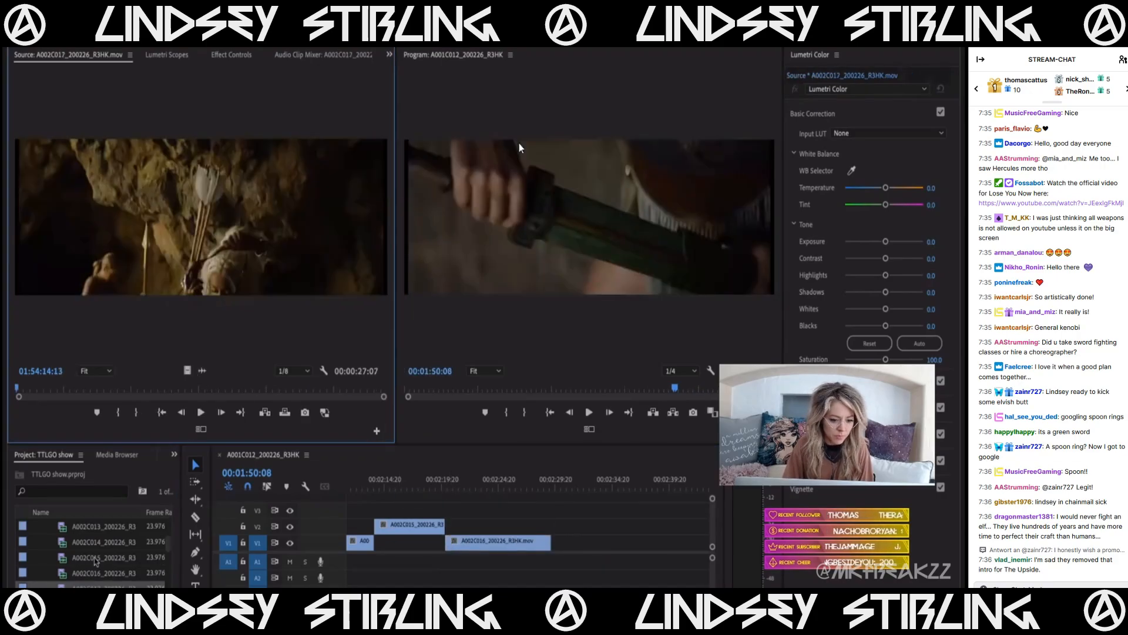
{"action": "mouse_move", "coordinate": [105, 389]}
{"action": "left_mouse_down"}
{"action": "mouse_move", "coordinate": [271, 387]}
{"action": "mouse_move", "coordinate": [130, 402]}
{"action": "left_mouse_up"}
{"action": "key", "text": "o"}
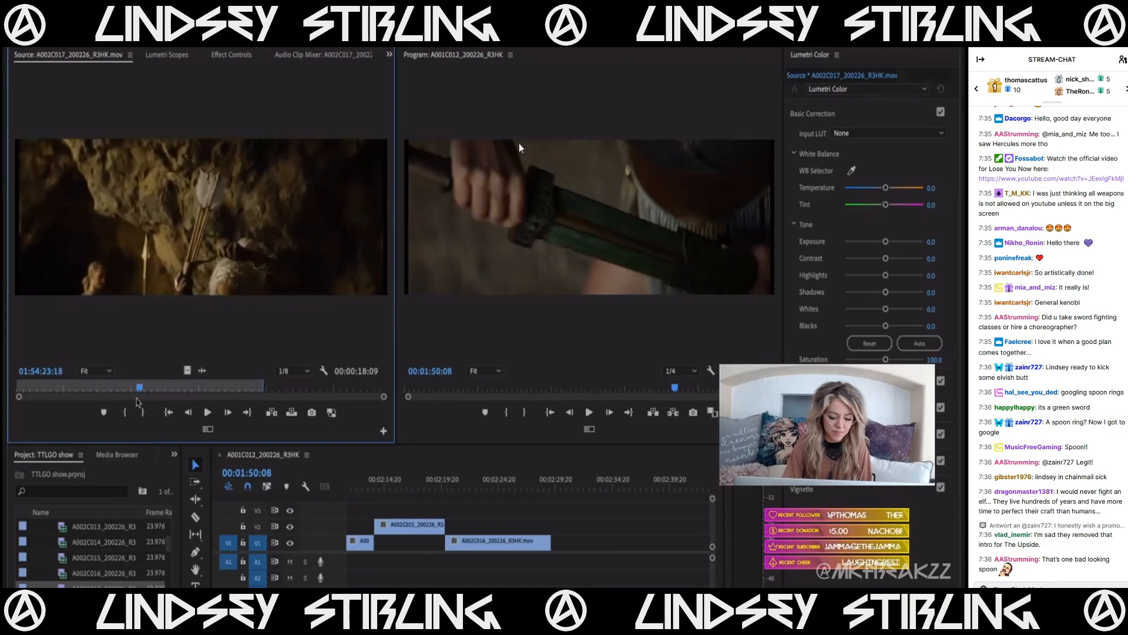
{"action": "key", "text": "i"}
{"action": "key", "text": "space"}
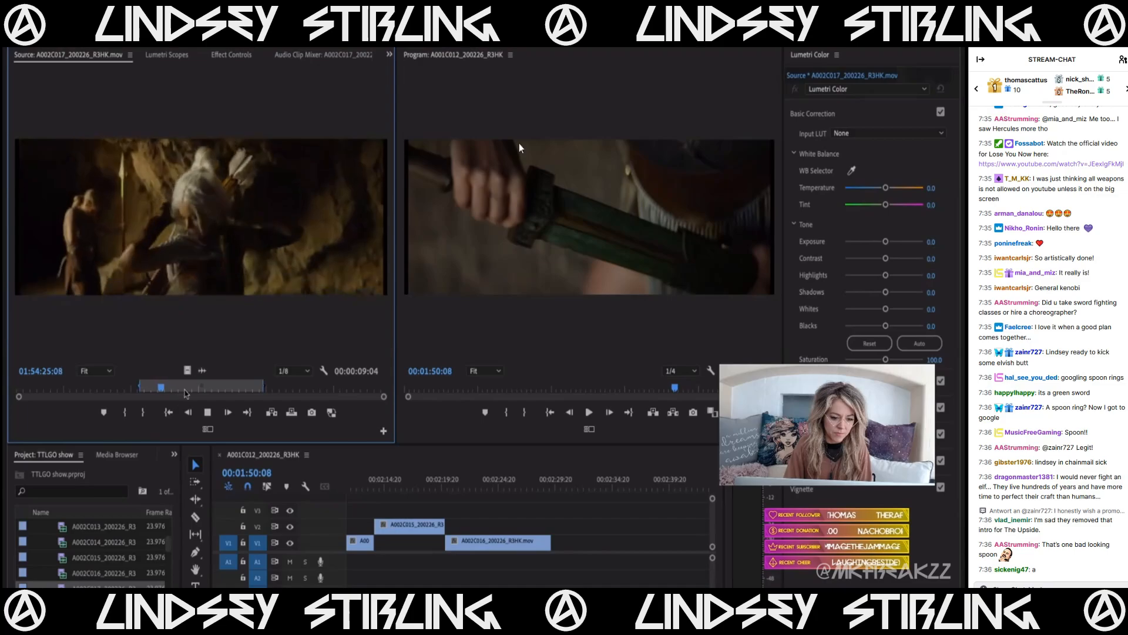
{"action": "left_click_drag", "start_coordinate": [187, 372], "coordinate": [464, 544]}
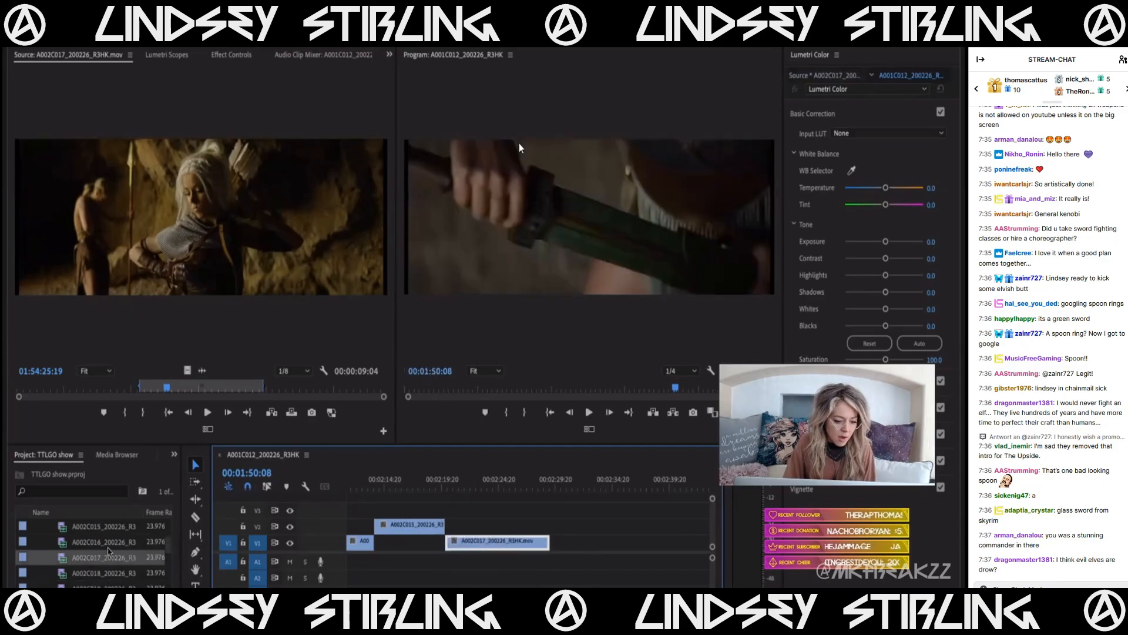
- Open source clip A002C018 and set its In point at about 01:55:37, where the bow shot begins
{"action": "double_click", "coordinate": [77, 573]}
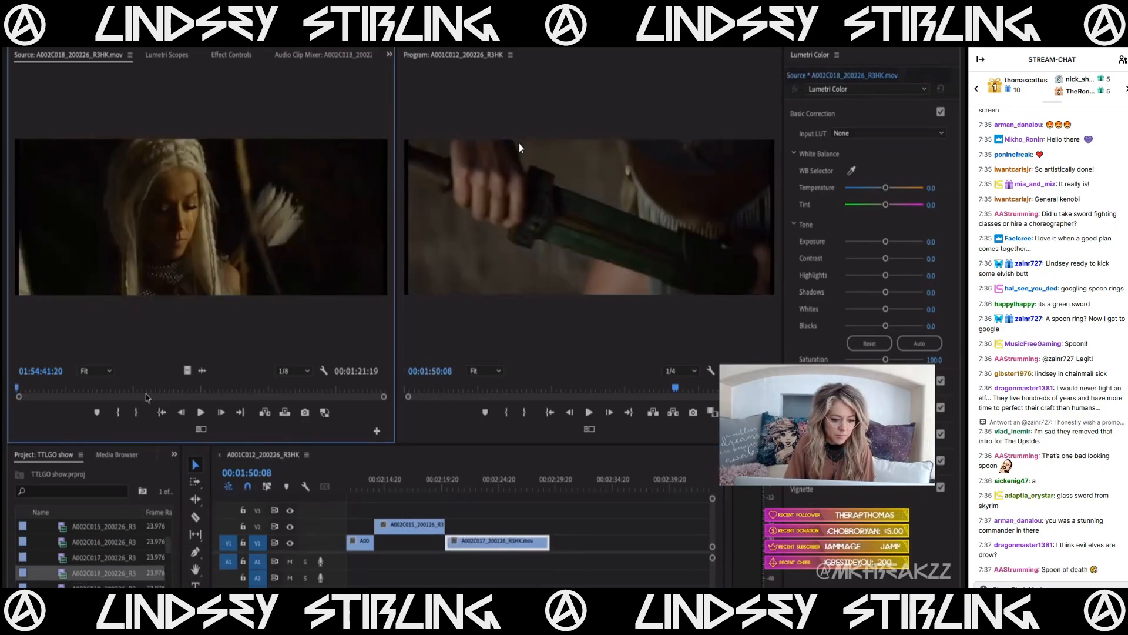
{"action": "left_click_drag", "start_coordinate": [185, 384], "coordinate": [266, 370]}
{"action": "key", "text": "i"}
{"action": "key", "text": "space"}
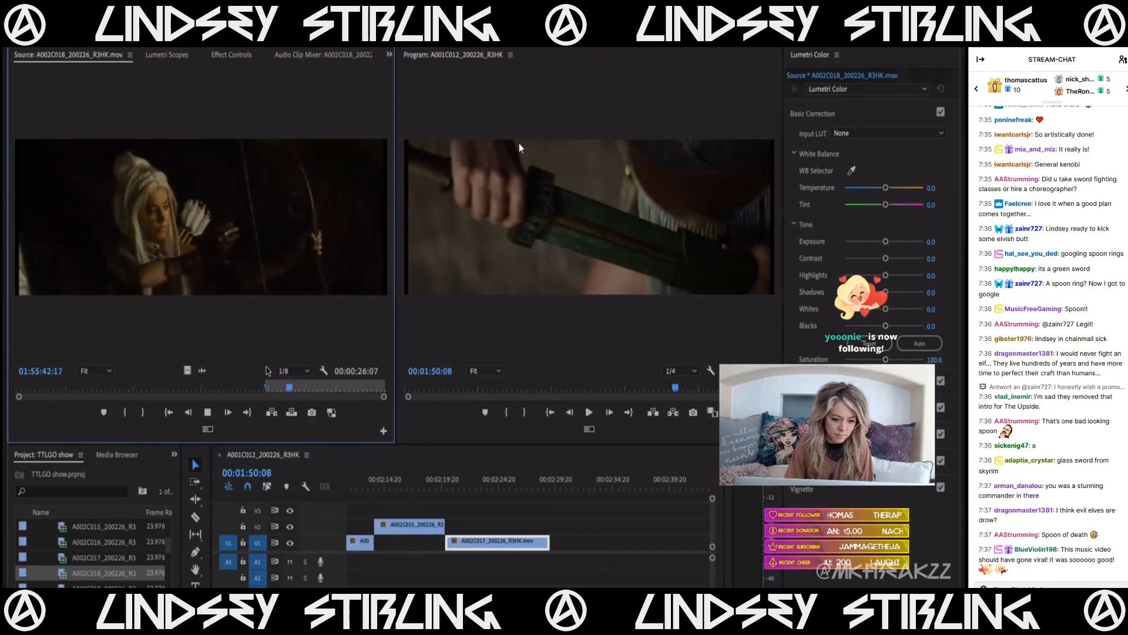
- Review the bow shot, set its Out point at 01:55:46:09, and place the marked video on V2 after the A002C017 clip
{"action": "key", "text": "j"}
{"action": "key", "text": "j"}
{"action": "key", "text": "k"}
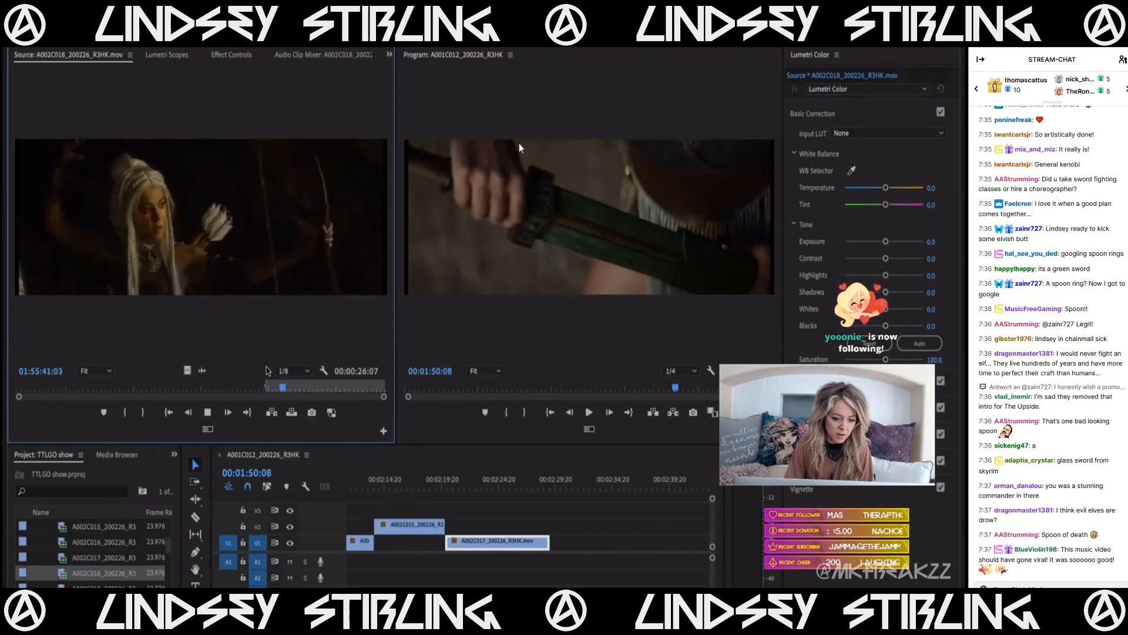
{"action": "left_click_drag", "start_coordinate": [277, 386], "coordinate": [276, 386]}
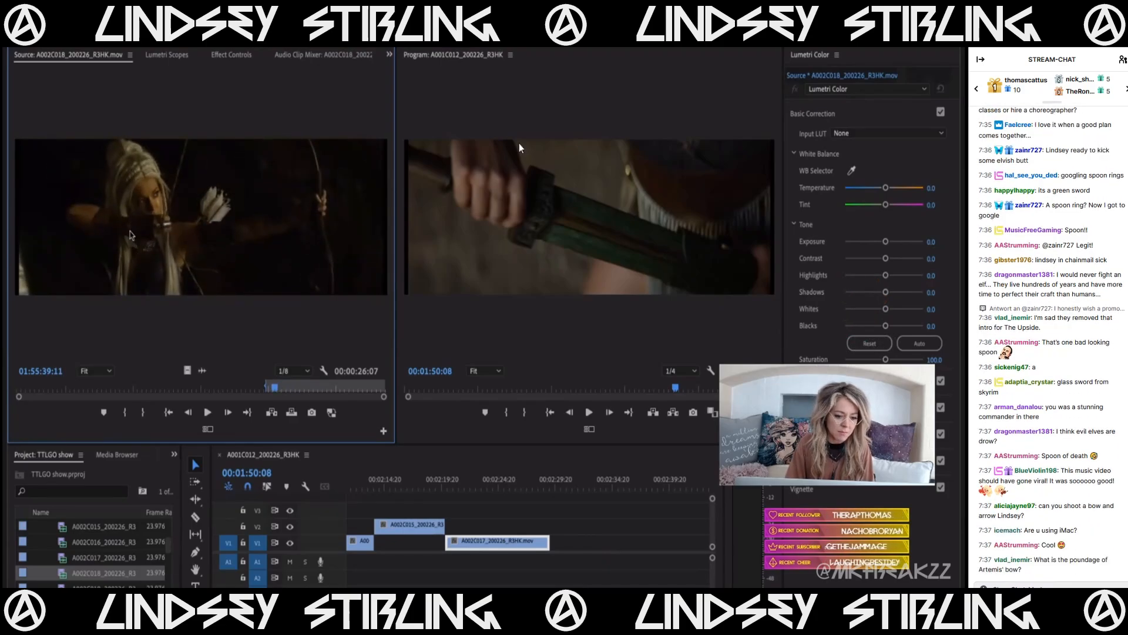
{"action": "left_click_drag", "start_coordinate": [281, 389], "coordinate": [307, 388]}
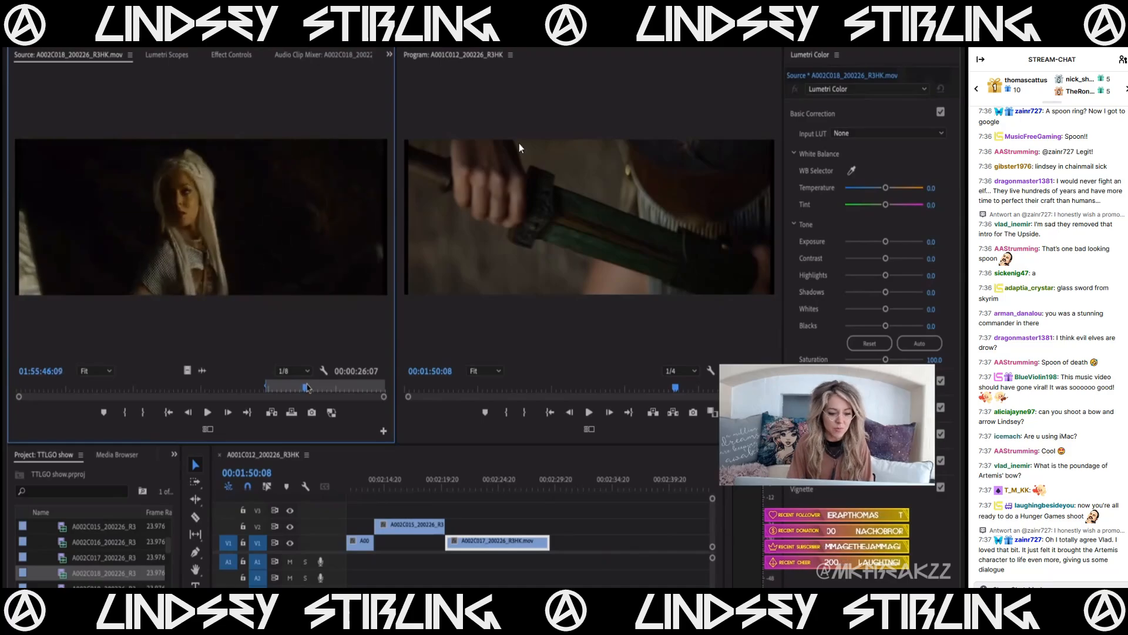
{"action": "key", "text": "o"}
{"action": "key", "text": "."}
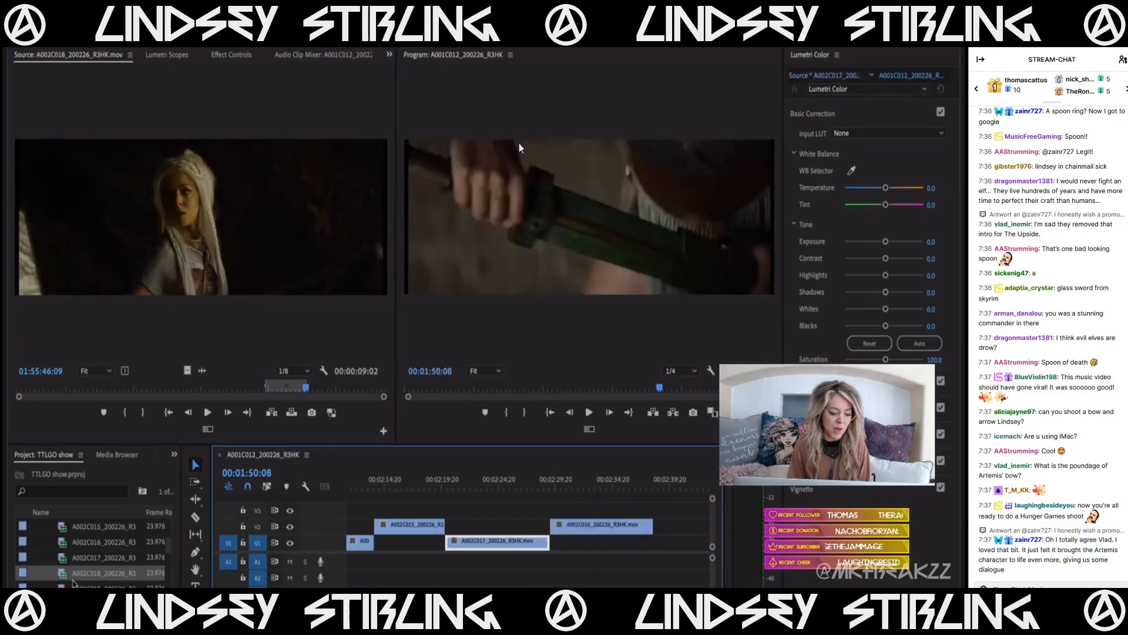
- Open source clip A002C019, skim its footage, and mark a range of about eleven seconds ending at 01:57:38:07
{"action": "double_click", "coordinate": [76, 585]}
{"action": "left_click", "coordinate": [131, 388]}
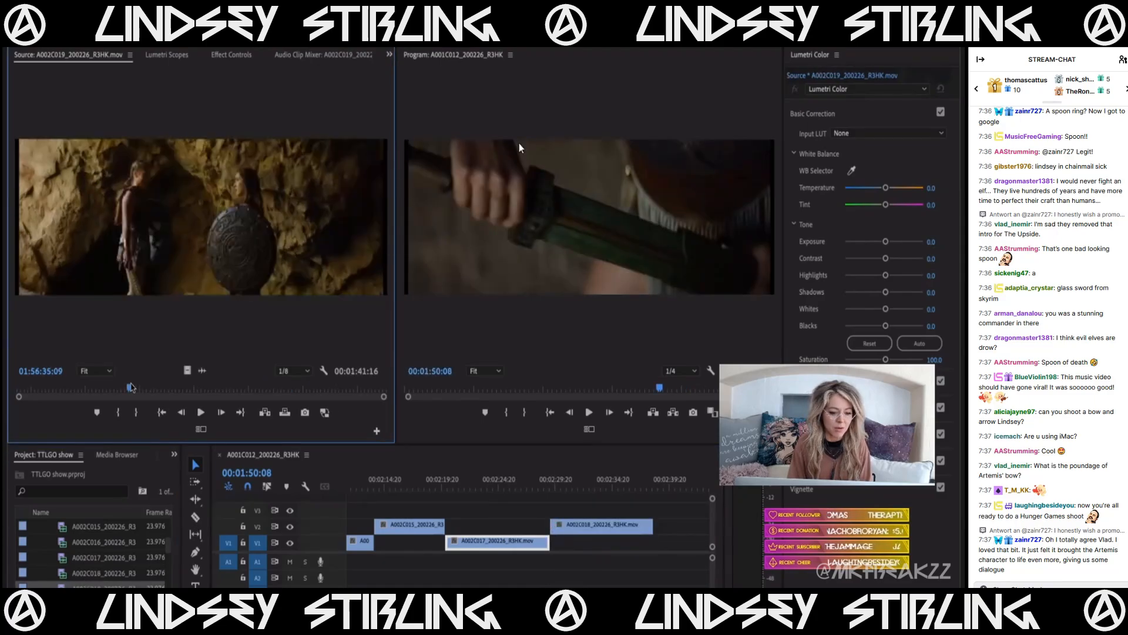
{"action": "left_click_drag", "start_coordinate": [181, 391], "coordinate": [336, 402]}
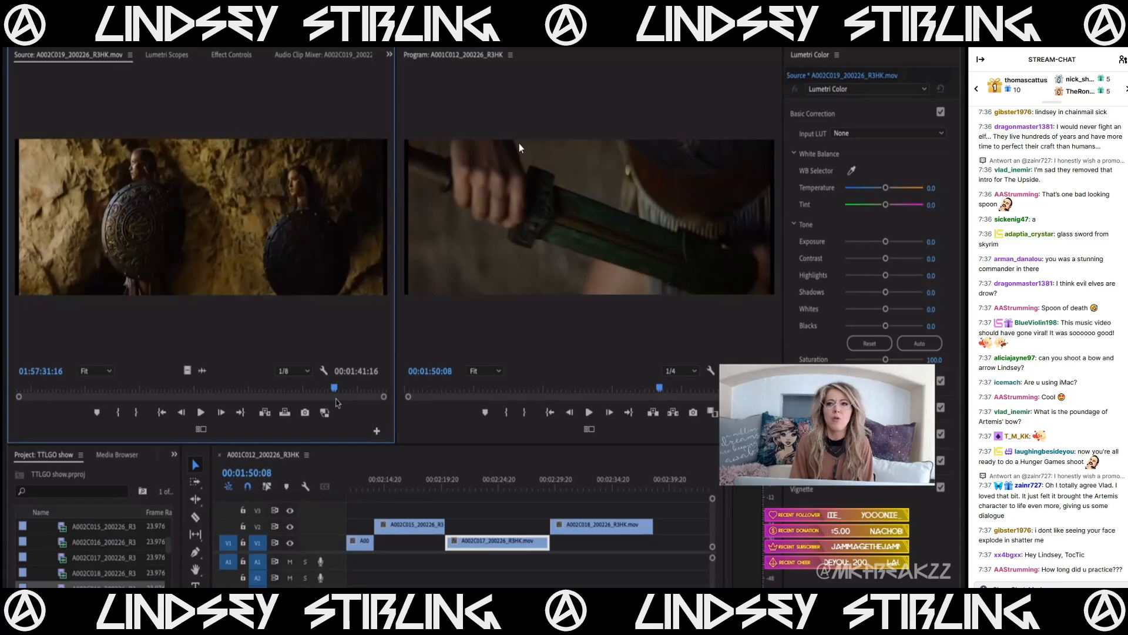
{"action": "left_click_drag", "start_coordinate": [322, 392], "coordinate": [314, 387]}
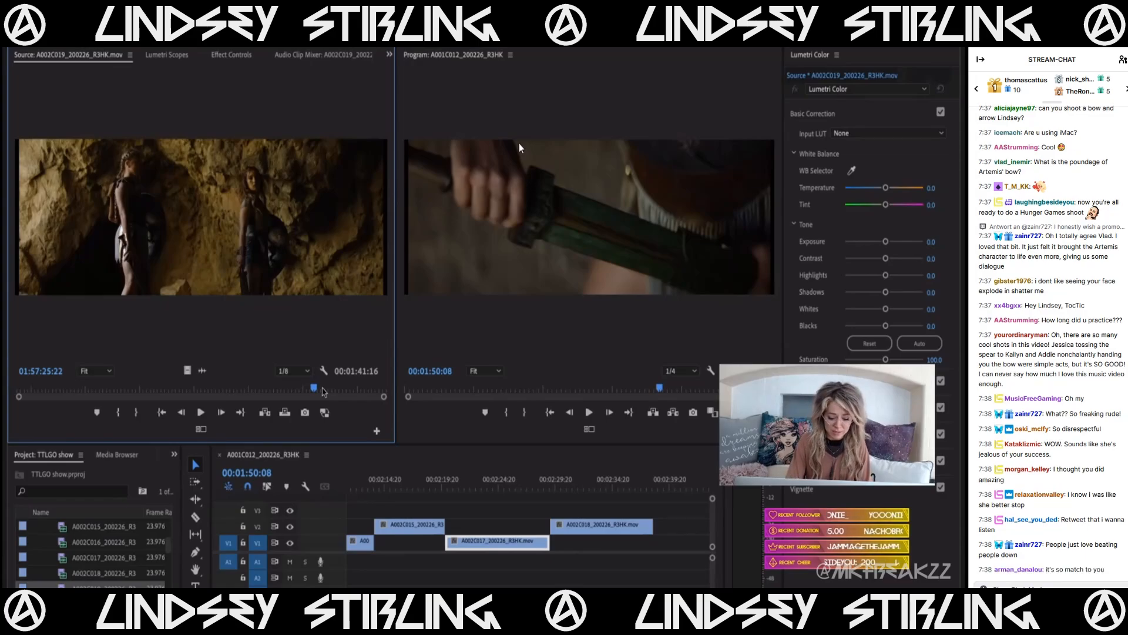
{"action": "key", "text": "i"}
{"action": "key", "text": "space"}
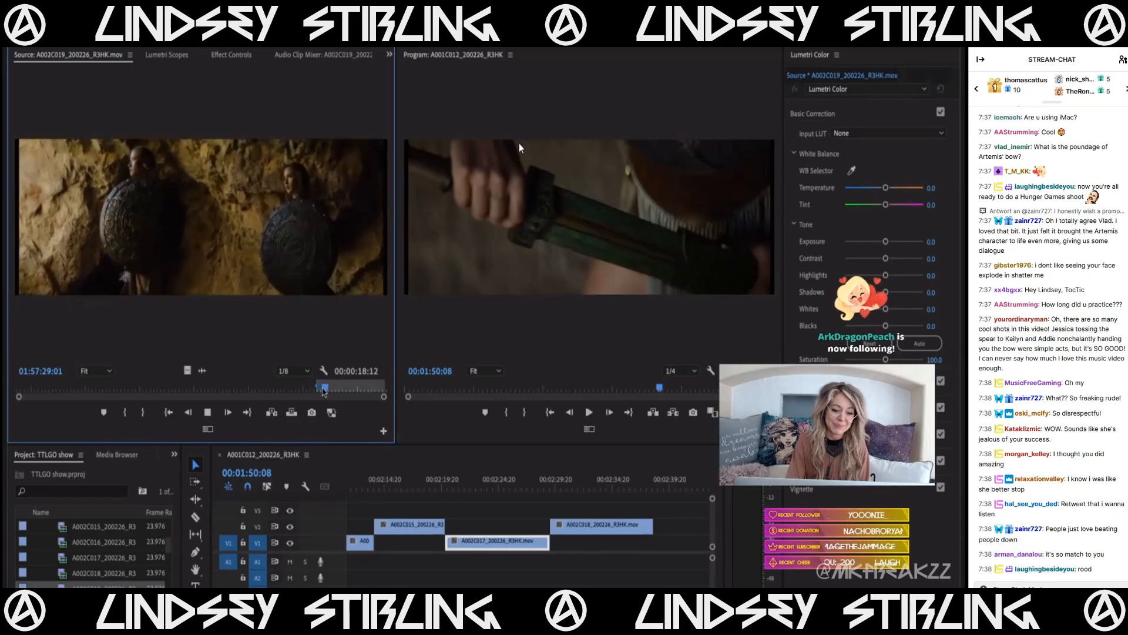
{"action": "key", "text": "space"}
{"action": "key", "text": "space"}
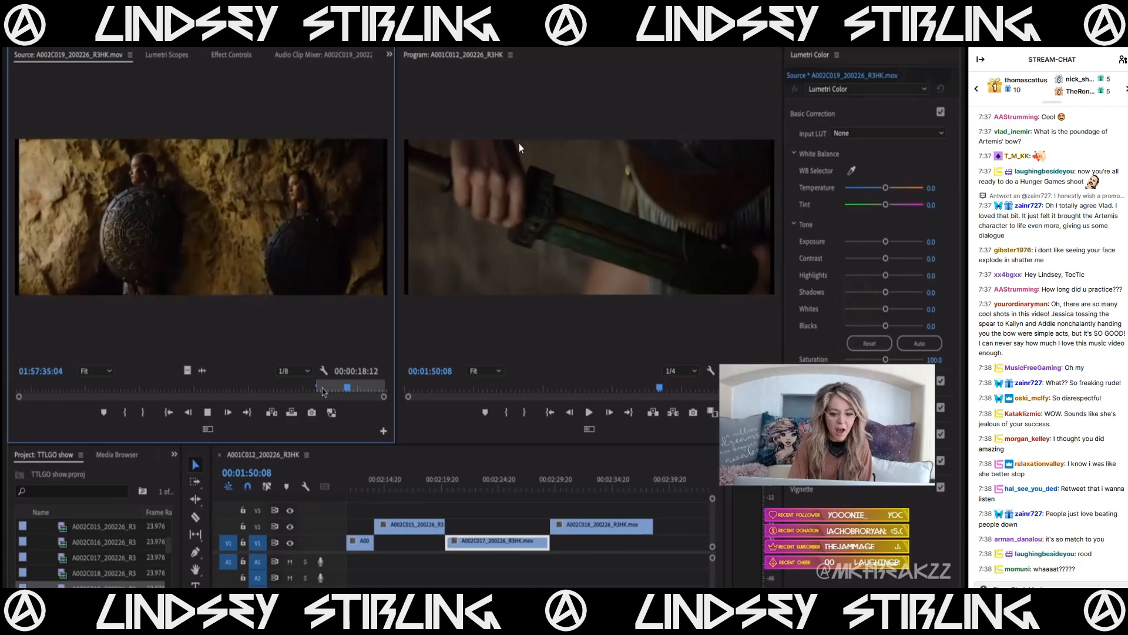
{"action": "key", "text": "space"}
{"action": "key", "text": "o"}
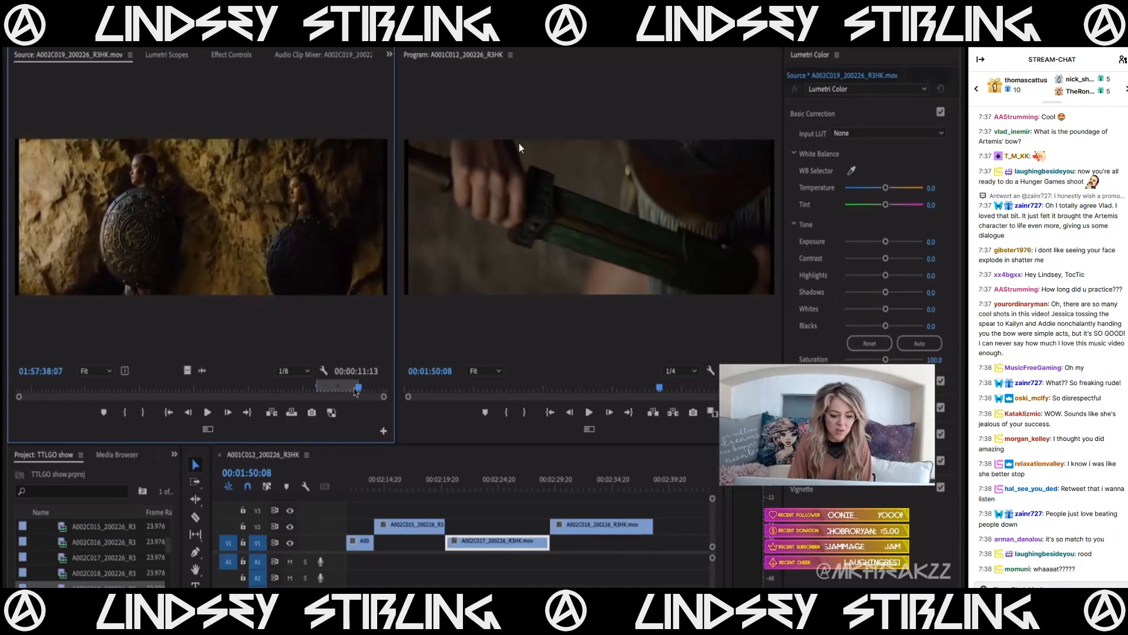
- Open source clip A002C020, set its Out point at 01:57:55:06, and check the shield footage before it
{"action": "scroll", "coordinate": [76, 574], "scroll_direction": "down", "scroll_amount": 2}
{"action": "double_click", "coordinate": [83, 575]}
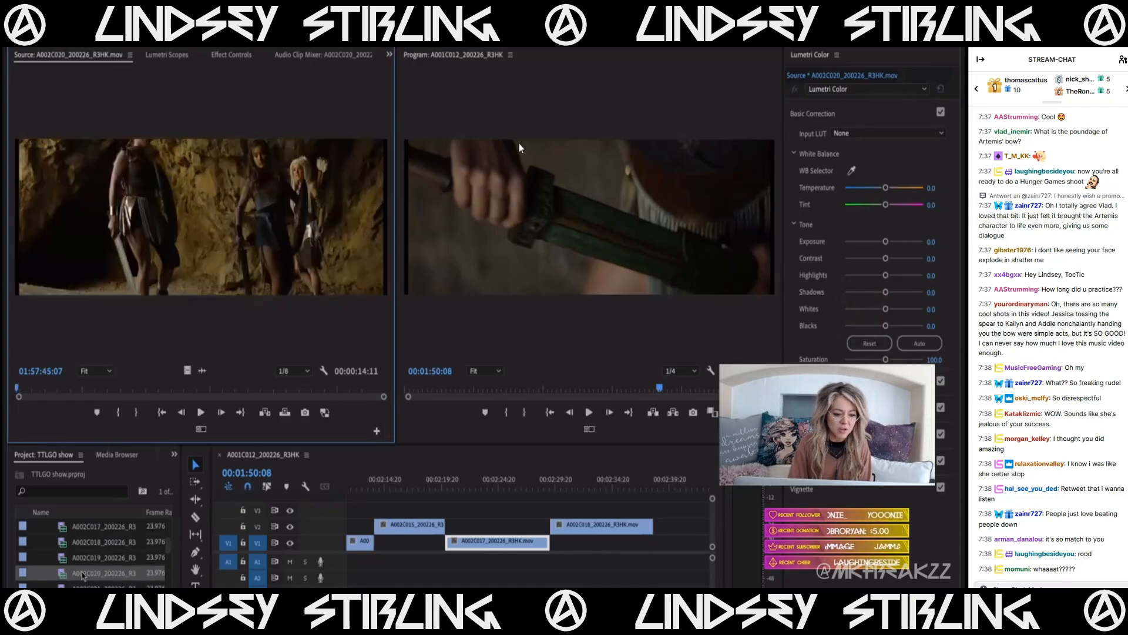
{"action": "left_click_drag", "start_coordinate": [50, 388], "coordinate": [271, 395]}
{"action": "key", "text": "o"}
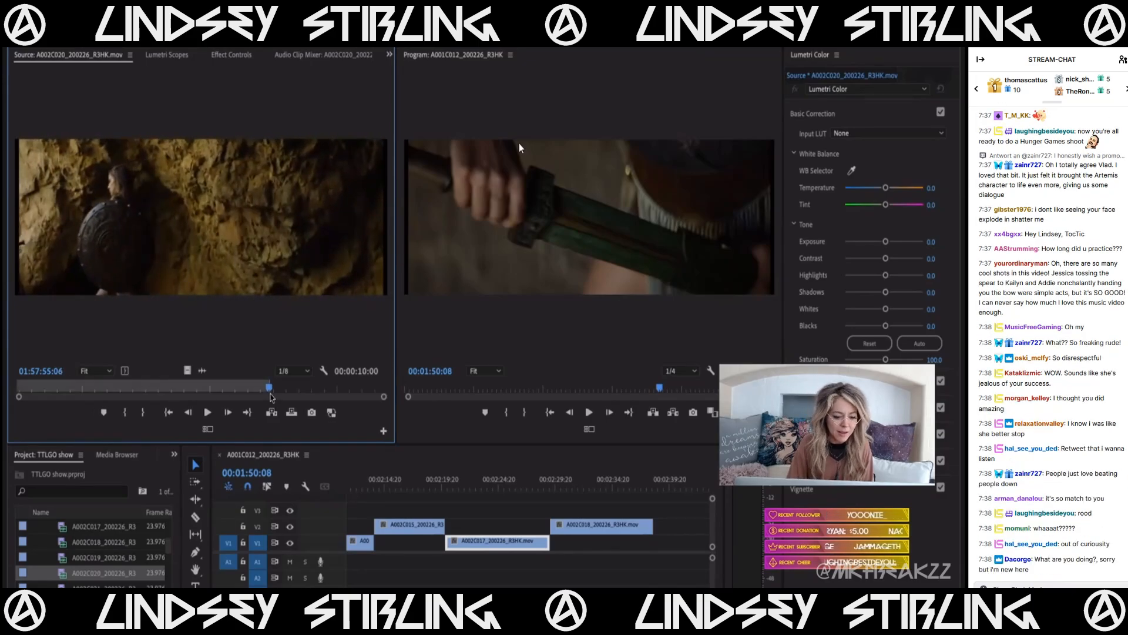
{"action": "left_click", "coordinate": [53, 392]}
{"action": "left_click_drag", "start_coordinate": [83, 401], "coordinate": [107, 395]}
- Compare the early footage of source clip A002C021 with the A002C020 shot
{"action": "scroll", "coordinate": [95, 541], "scroll_direction": "down", "scroll_amount": 2}
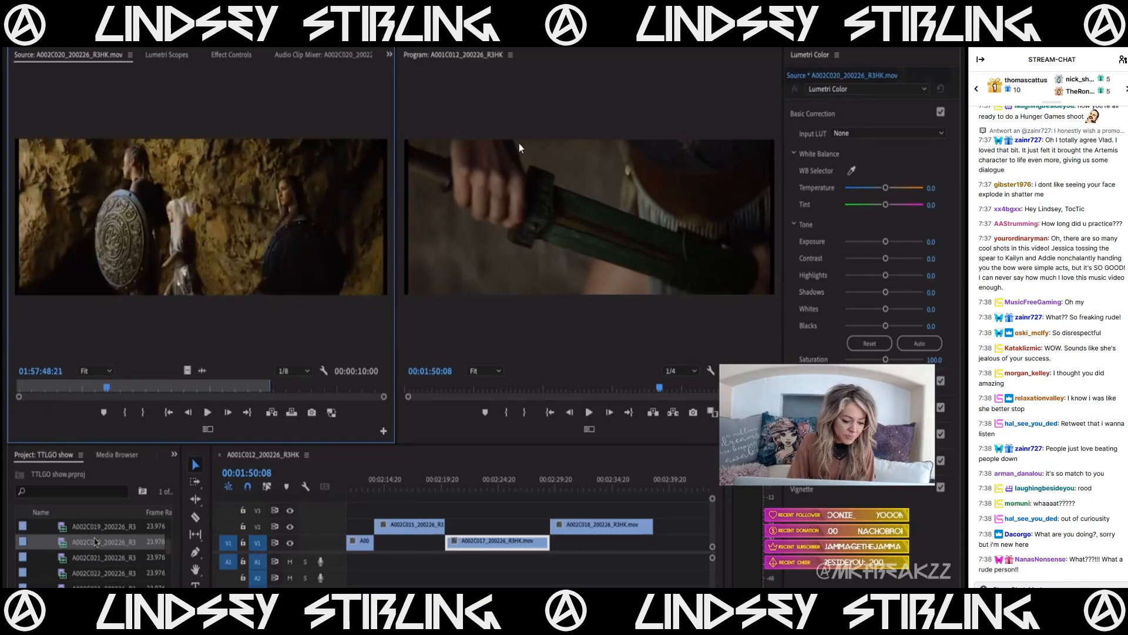
{"action": "double_click", "coordinate": [91, 553]}
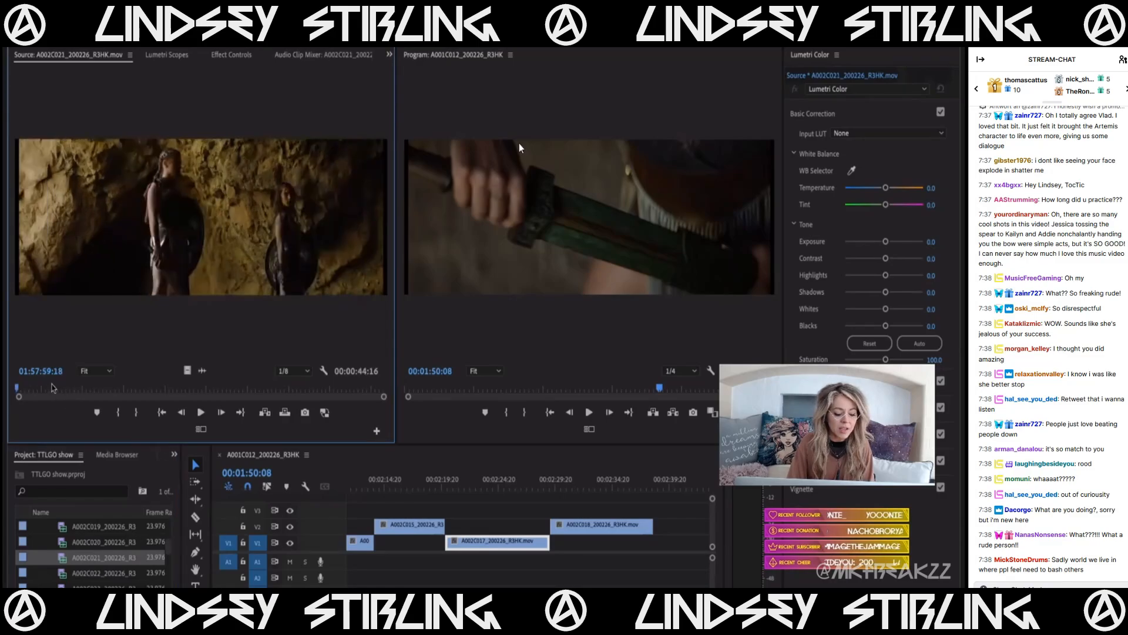
{"action": "left_click", "coordinate": [52, 389]}
{"action": "double_click", "coordinate": [84, 543]}
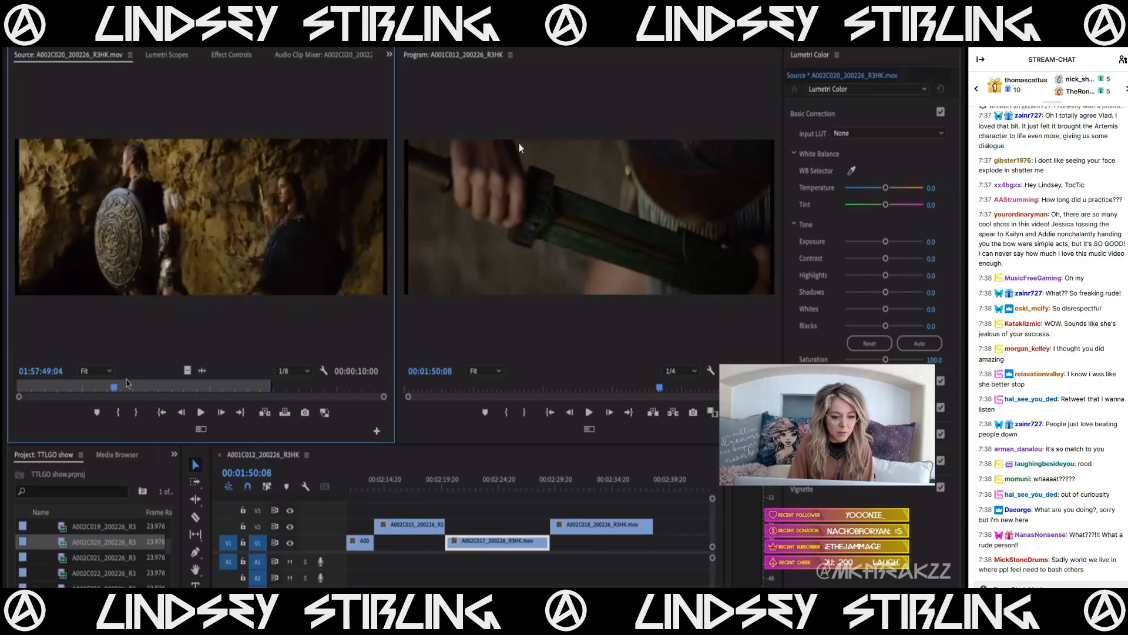
{"action": "double_click", "coordinate": [90, 558]}
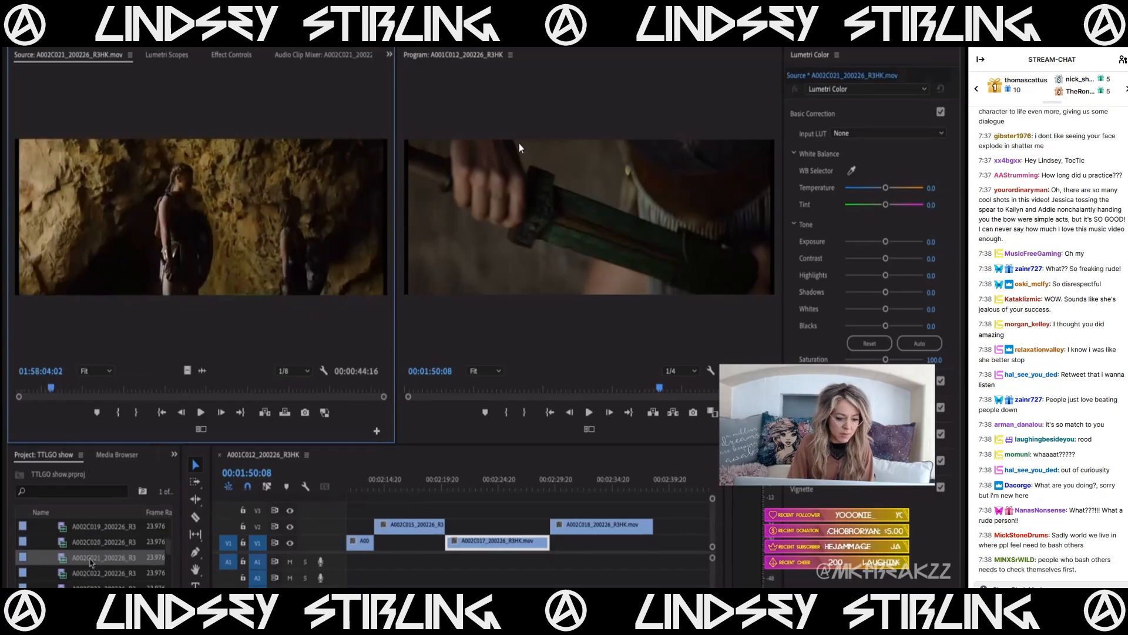
- Mark a range of about ten seconds in A002C021, from around 01:58:29 to 01:58:39:04
{"action": "left_click_drag", "start_coordinate": [50, 391], "coordinate": [254, 402]}
{"action": "key", "text": "i"}
{"action": "key", "text": "space"}
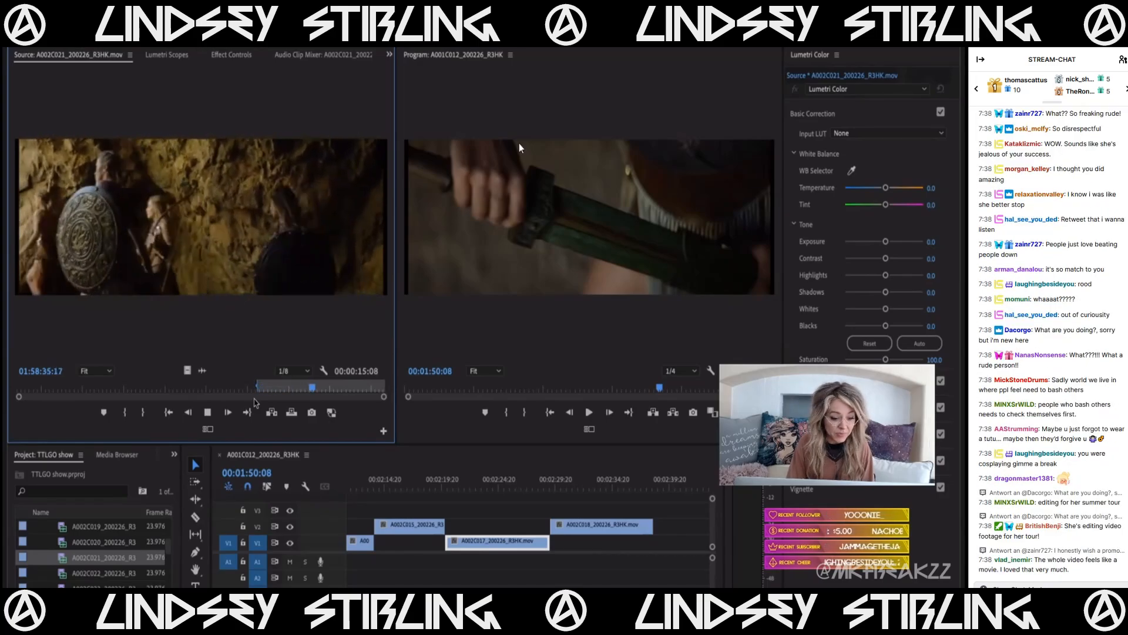
{"action": "key", "text": "space"}
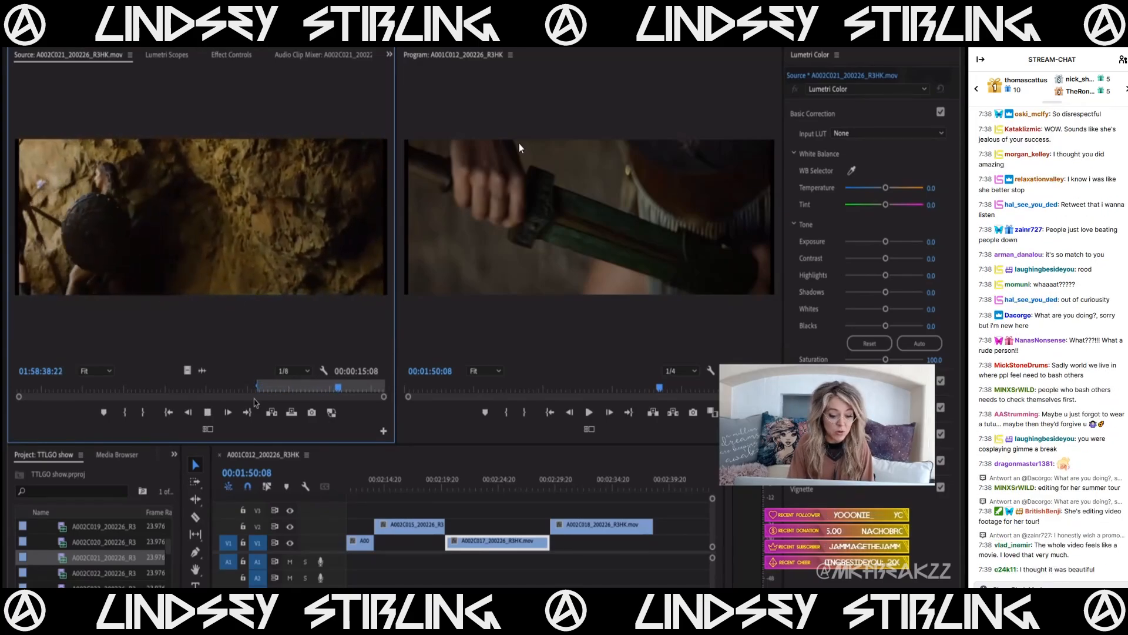
{"action": "key", "text": "o"}
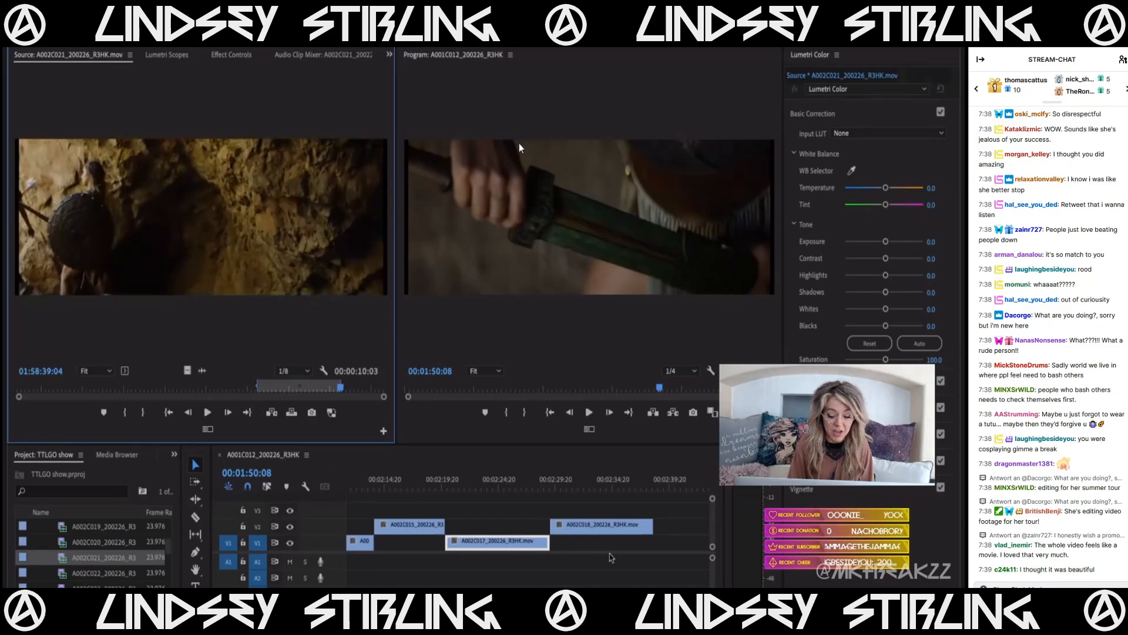
- Place the marked A002C021 video on V1 after the A002C018 clip and view it in the sequence at 02:40:12
{"action": "scroll", "coordinate": [541, 550], "scroll_direction": "down", "scroll_amount": 1}
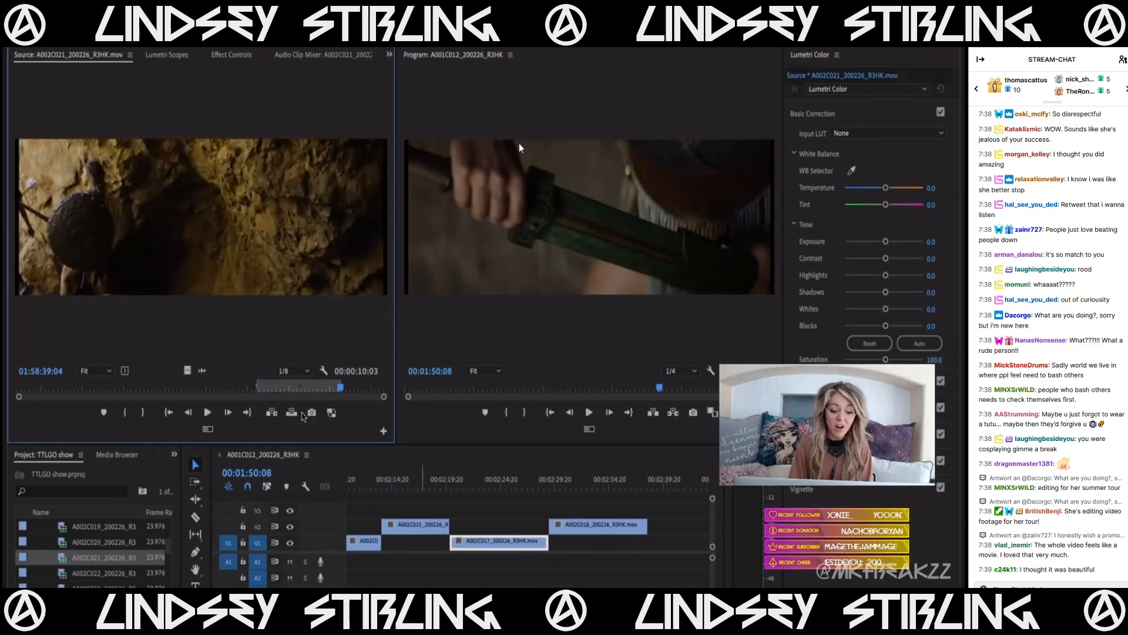
{"action": "left_click_drag", "start_coordinate": [188, 370], "coordinate": [658, 542]}
{"action": "scroll", "coordinate": [620, 543], "scroll_direction": "down", "scroll_amount": 2}
{"action": "scroll", "coordinate": [621, 543], "scroll_direction": "right", "scroll_amount": 4}
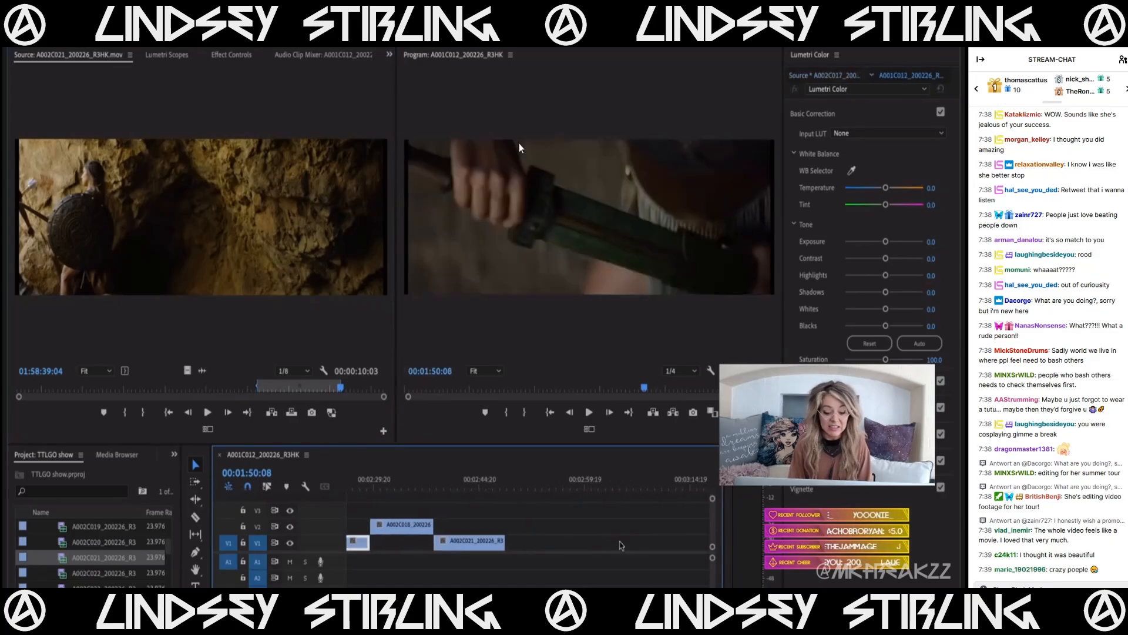
{"action": "left_click", "coordinate": [450, 473]}
- Open source clip A002C022 and skim its first half up to about 01:59:01
{"action": "double_click", "coordinate": [103, 572]}
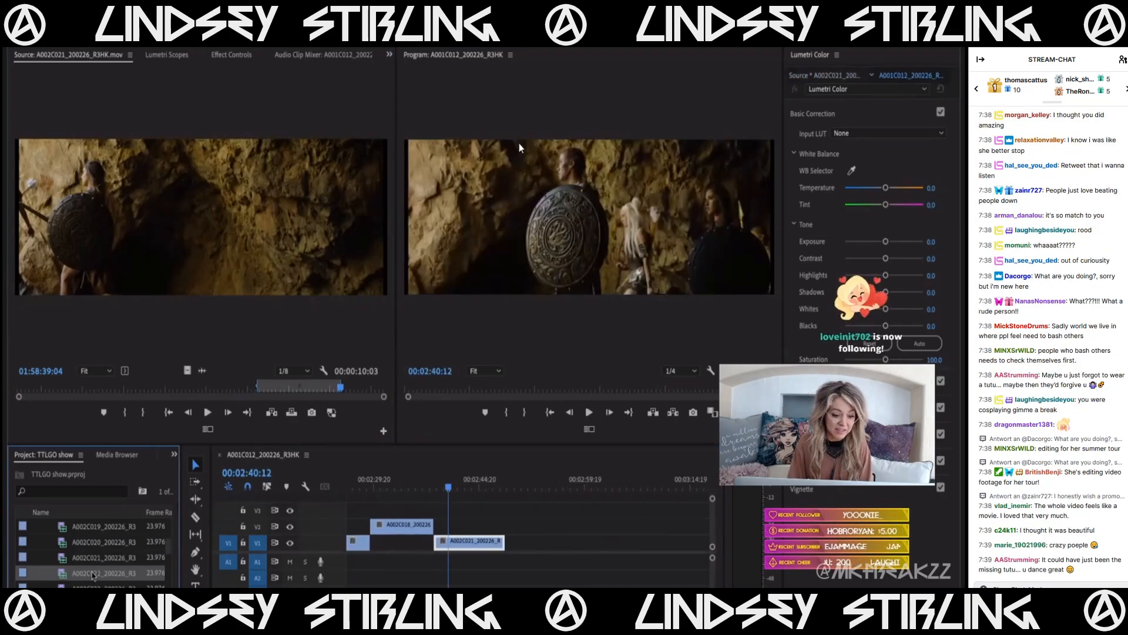
{"action": "left_click_drag", "start_coordinate": [59, 387], "coordinate": [199, 385]}
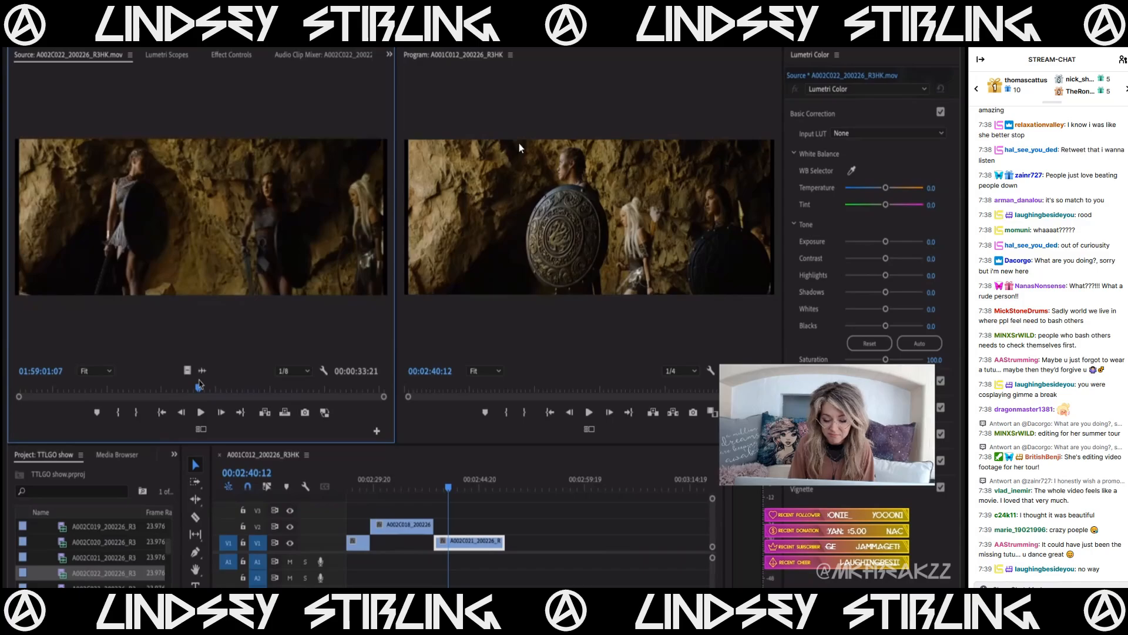
{"action": "mouse_move", "coordinate": [199, 385]}
{"action": "left_mouse_down"}
{"action": "mouse_move", "coordinate": [157, 384]}
{"action": "mouse_move", "coordinate": [188, 384]}
{"action": "left_mouse_up"}
- Check the A002C021 clip in the sequence up to 02:42:16 and delete it from V1
{"action": "left_click_drag", "start_coordinate": [429, 491], "coordinate": [465, 491]}
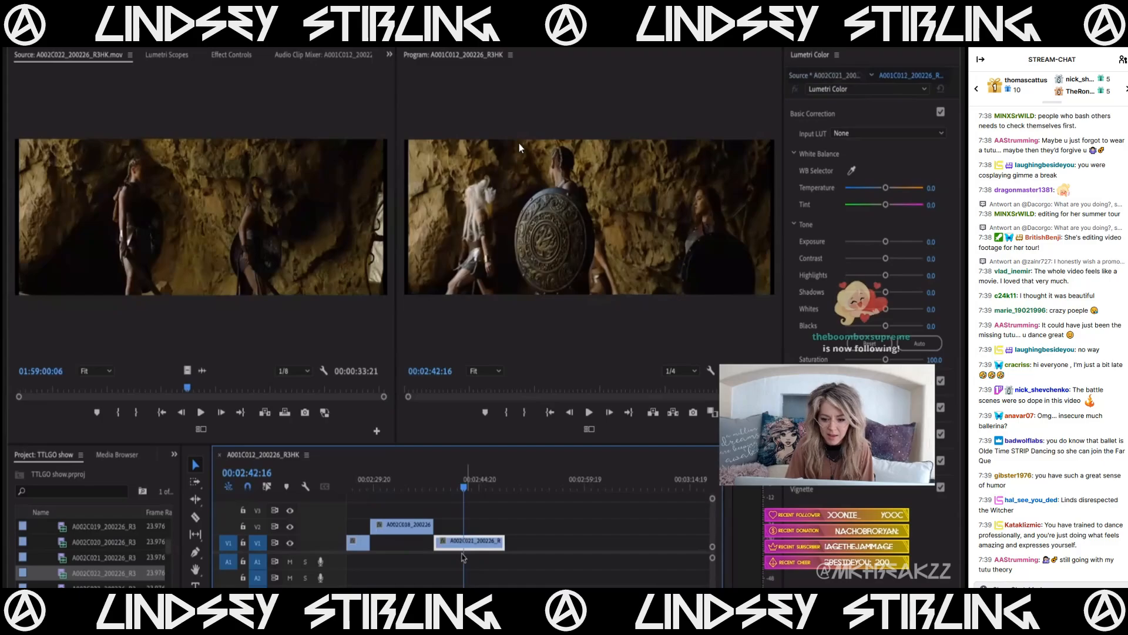
{"action": "key", "text": "Delete"}
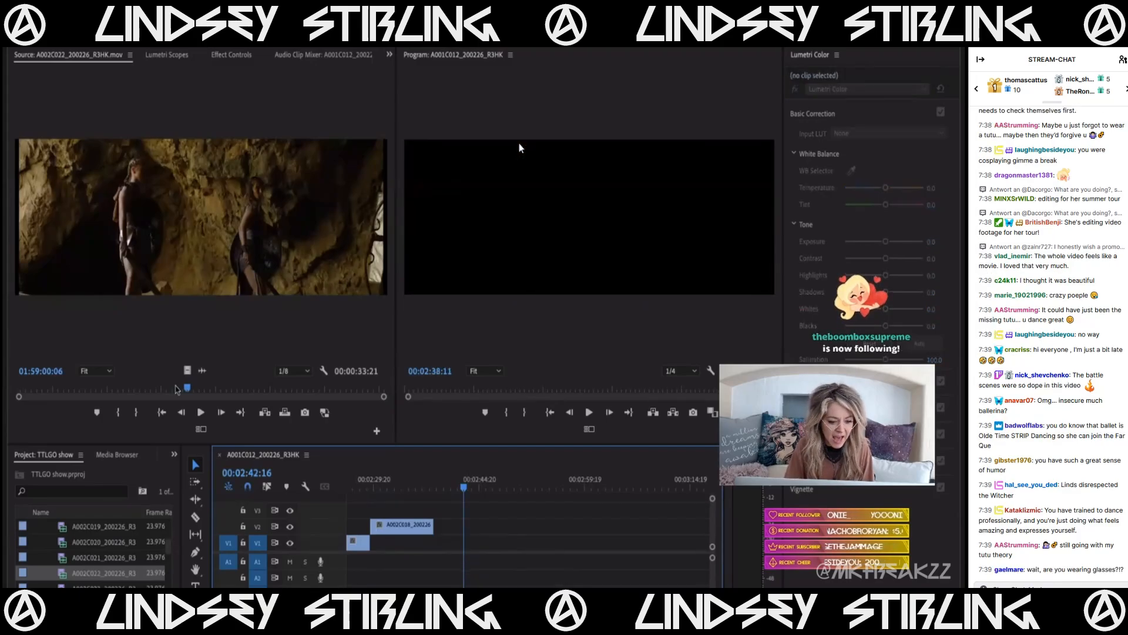
- Mark A002C022 from 01:59:01:03 to 01:59:11:12 and place its video on V1 right after the A002C018 clip
{"action": "left_click_drag", "start_coordinate": [203, 390], "coordinate": [198, 391]}
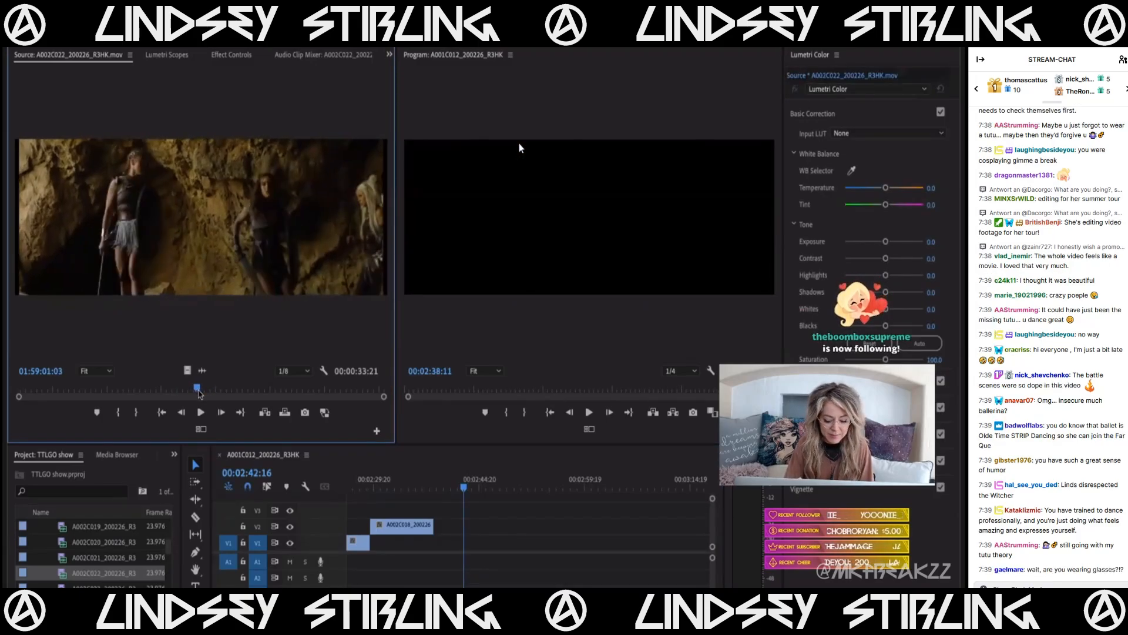
{"action": "key", "text": "i"}
{"action": "key", "text": "space"}
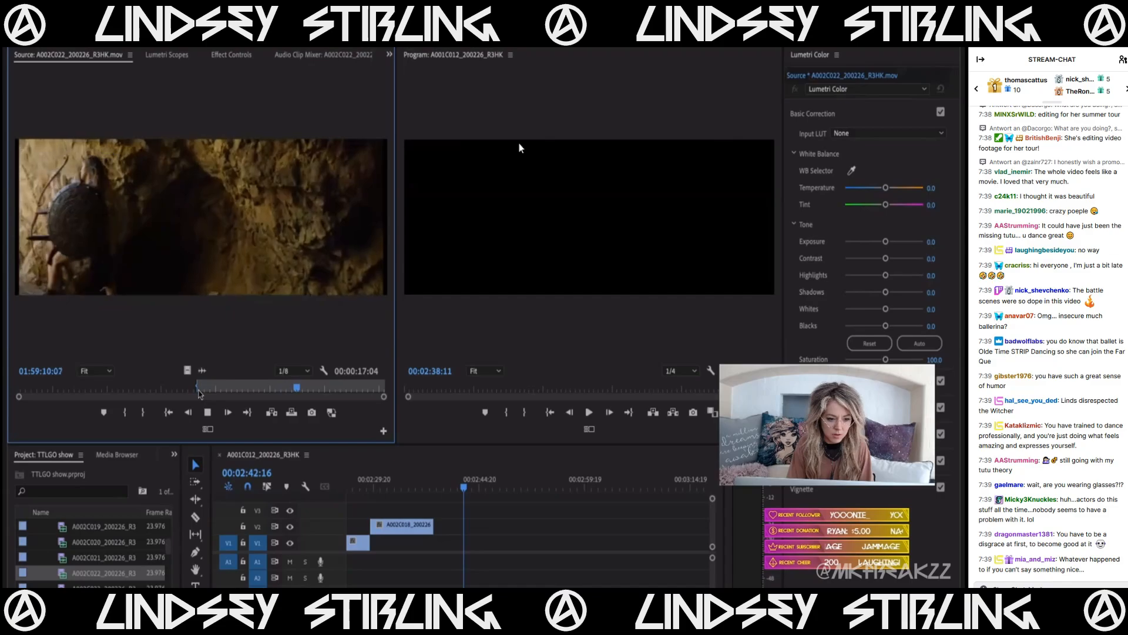
{"action": "key", "text": "o"}
{"action": "left_click_drag", "start_coordinate": [353, 469], "coordinate": [438, 543]}
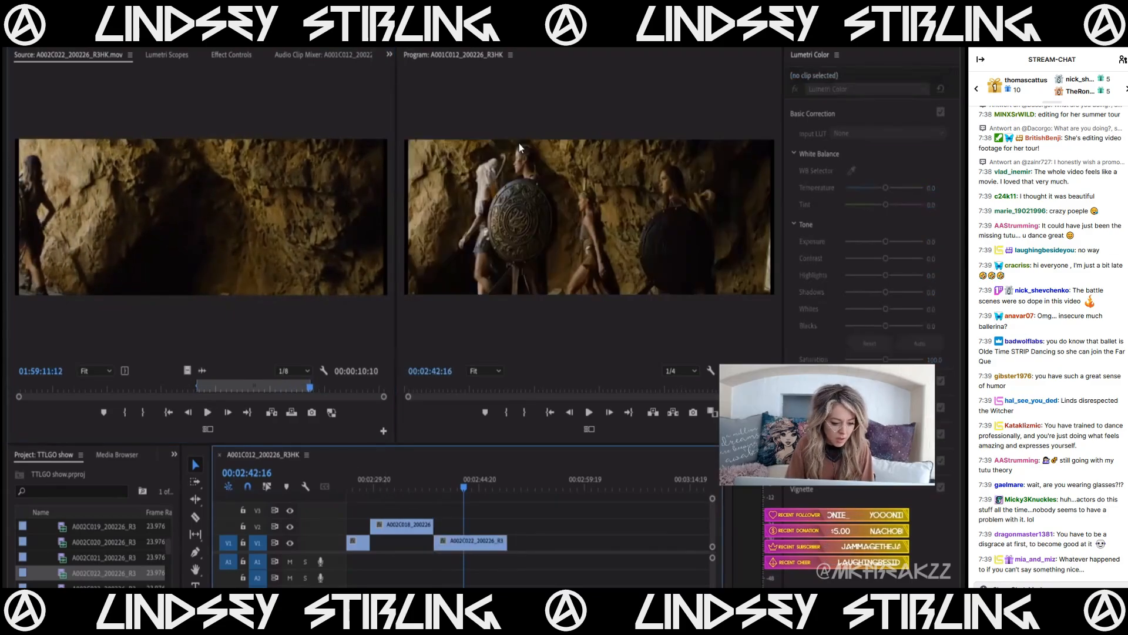
- Open source clip A002C023 and skim it between about 01:59:32 and 01:59:43
{"action": "double_click", "coordinate": [63, 585]}
{"action": "left_click", "coordinate": [149, 388]}
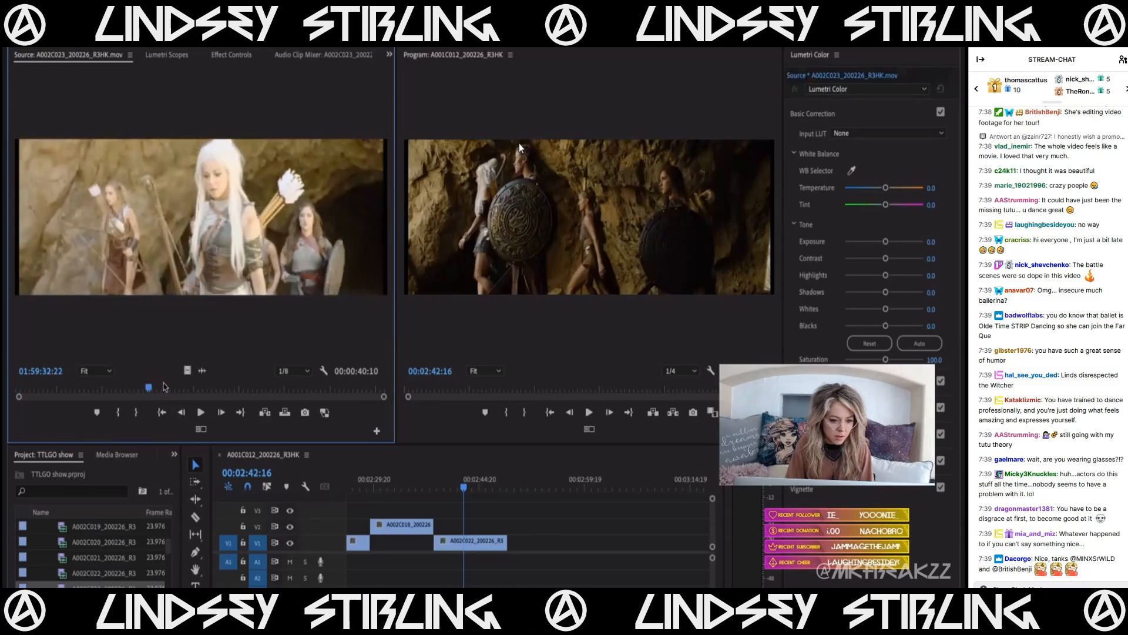
{"action": "left_click_drag", "start_coordinate": [164, 386], "coordinate": [189, 389]}
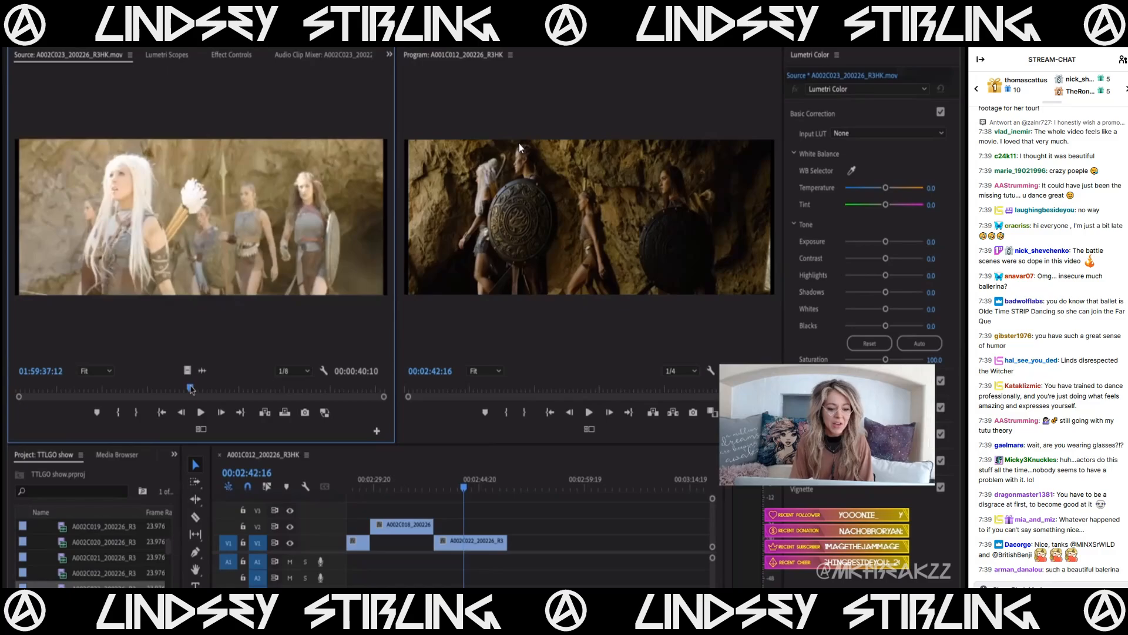
{"action": "left_click_drag", "start_coordinate": [184, 385], "coordinate": [179, 385]}
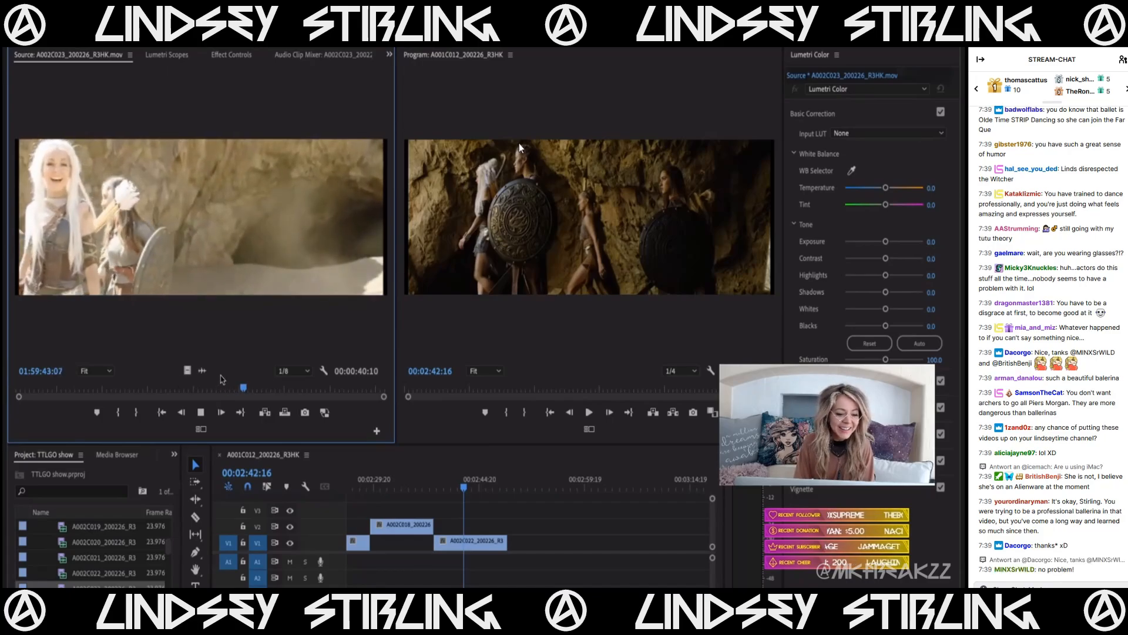
{"action": "left_click_drag", "start_coordinate": [253, 388], "coordinate": [171, 387]}
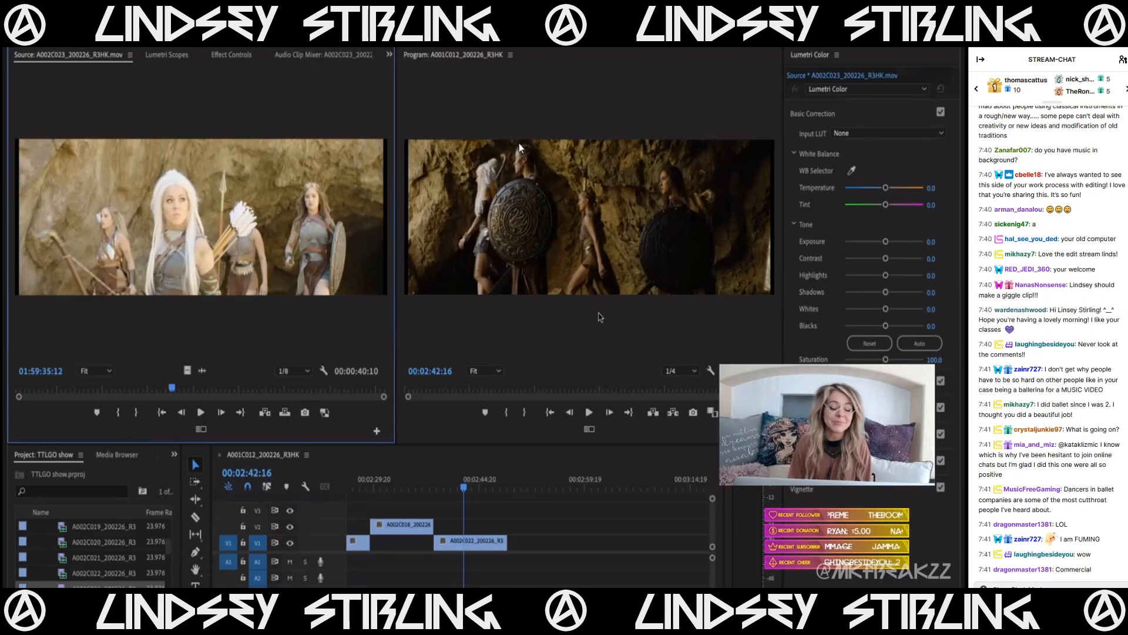
- Mark A002C023 from 01:59:25:21 to 01:59:38:00 and place its video on V1 directly after the A002C022 clip
{"action": "left_click_drag", "start_coordinate": [185, 387], "coordinate": [86, 395]}
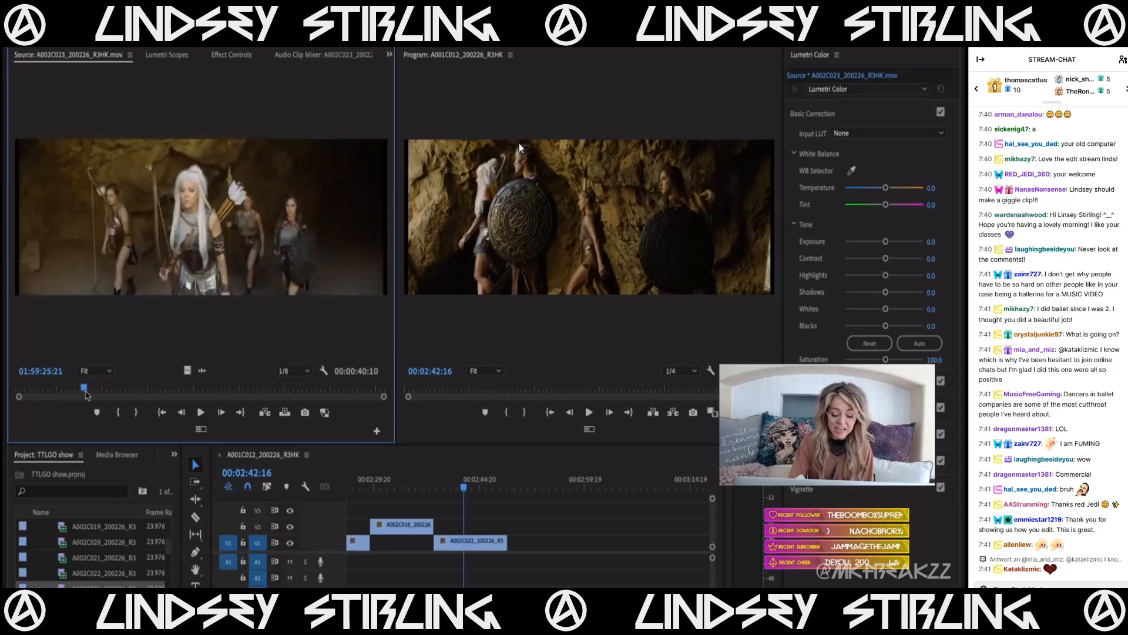
{"action": "key", "text": "space"}
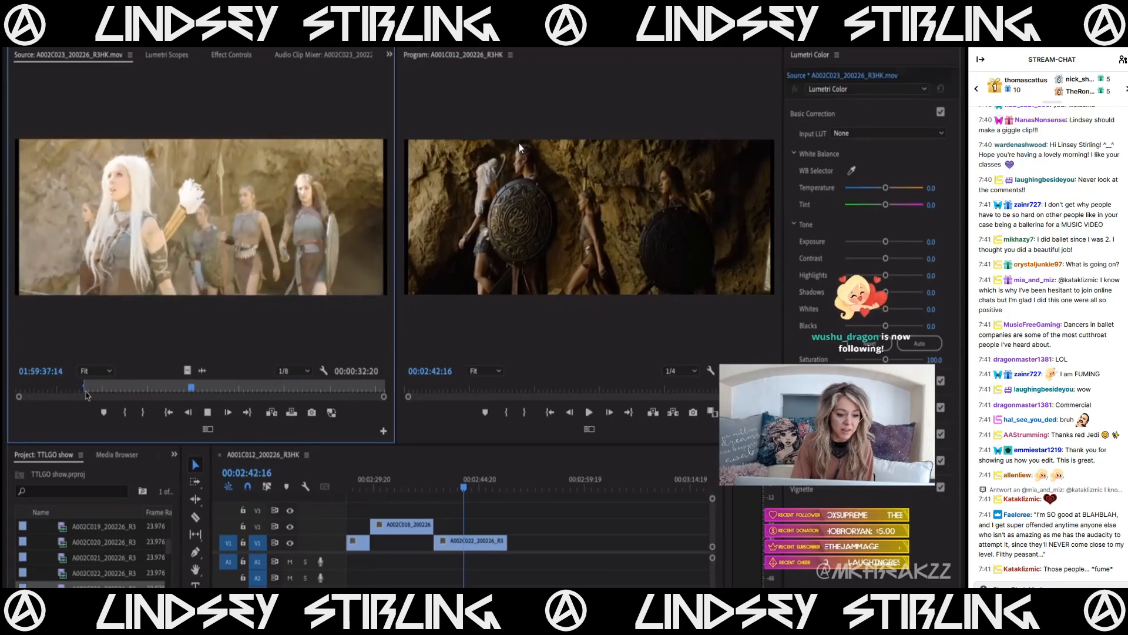
{"action": "key", "text": "space"}
{"action": "key", "text": "o"}
{"action": "left_click_drag", "start_coordinate": [188, 369], "coordinate": [507, 557]}
- Open source clip A002C024 and mark a range of about eleven seconds starting at 02:00:11:14
{"action": "scroll", "coordinate": [68, 581], "scroll_direction": "down", "scroll_amount": 1}
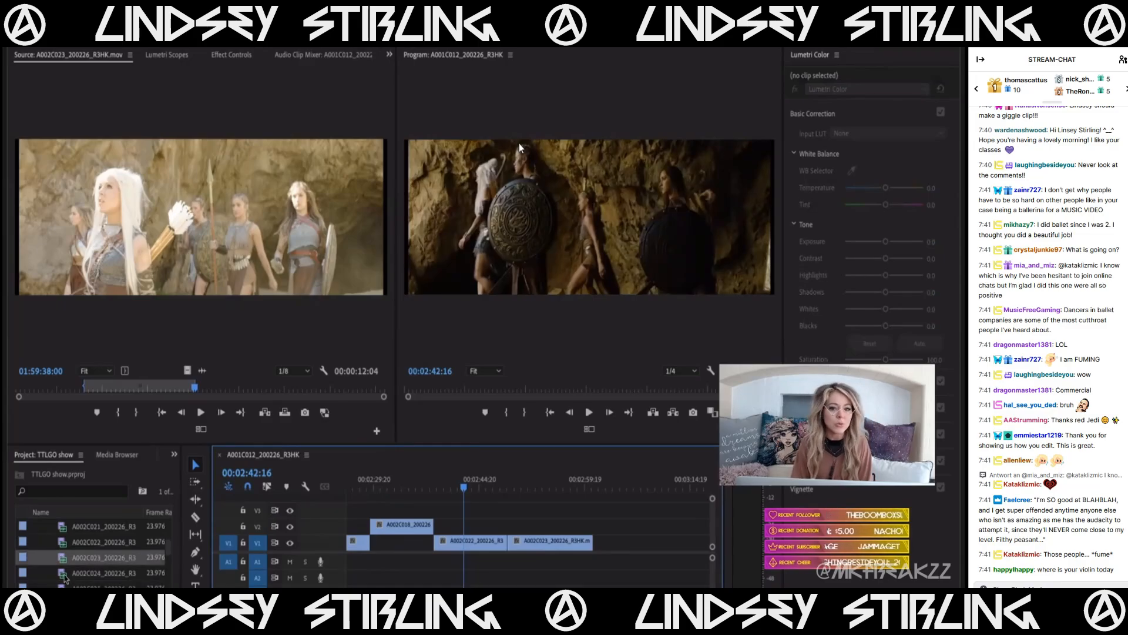
{"action": "double_click", "coordinate": [64, 573]}
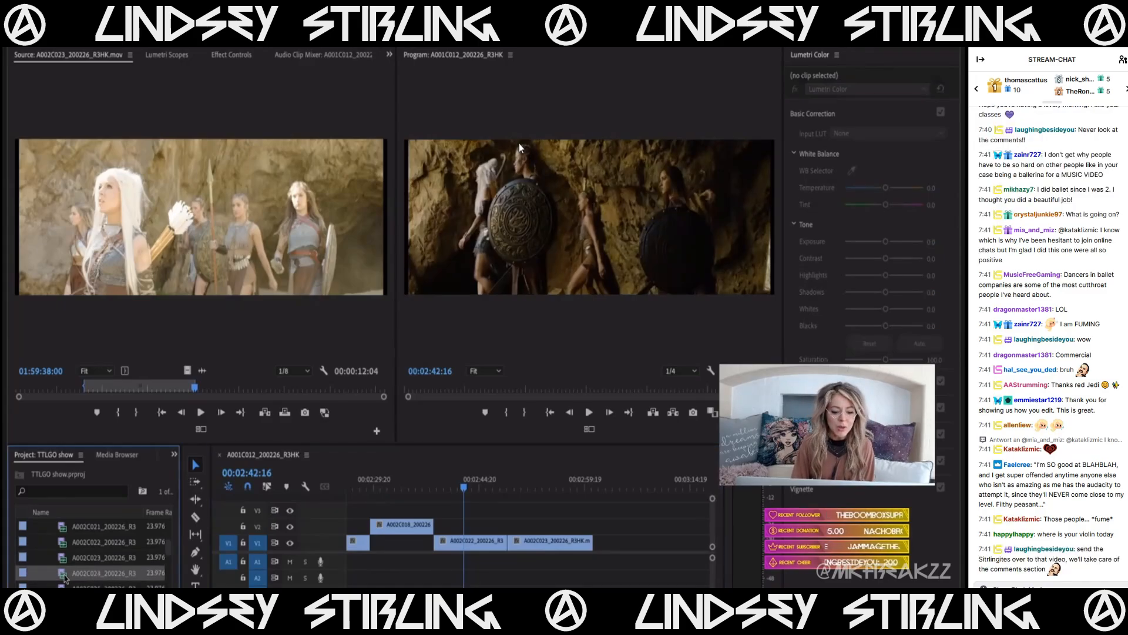
{"action": "left_click_drag", "start_coordinate": [102, 391], "coordinate": [130, 394]}
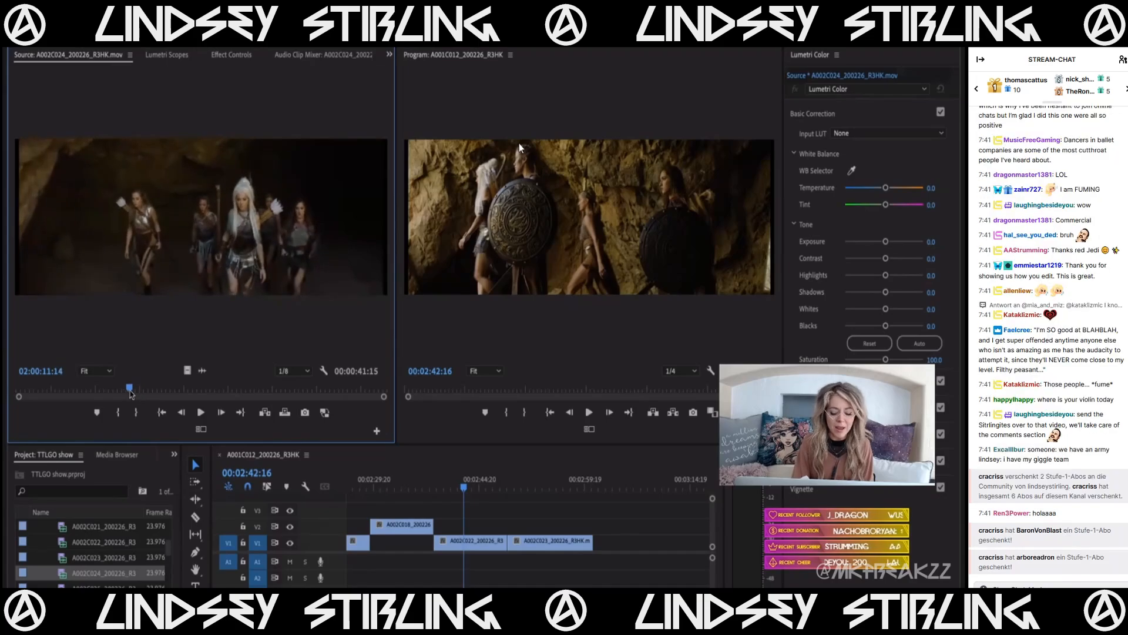
{"action": "key", "text": "i"}
{"action": "key", "text": "space"}
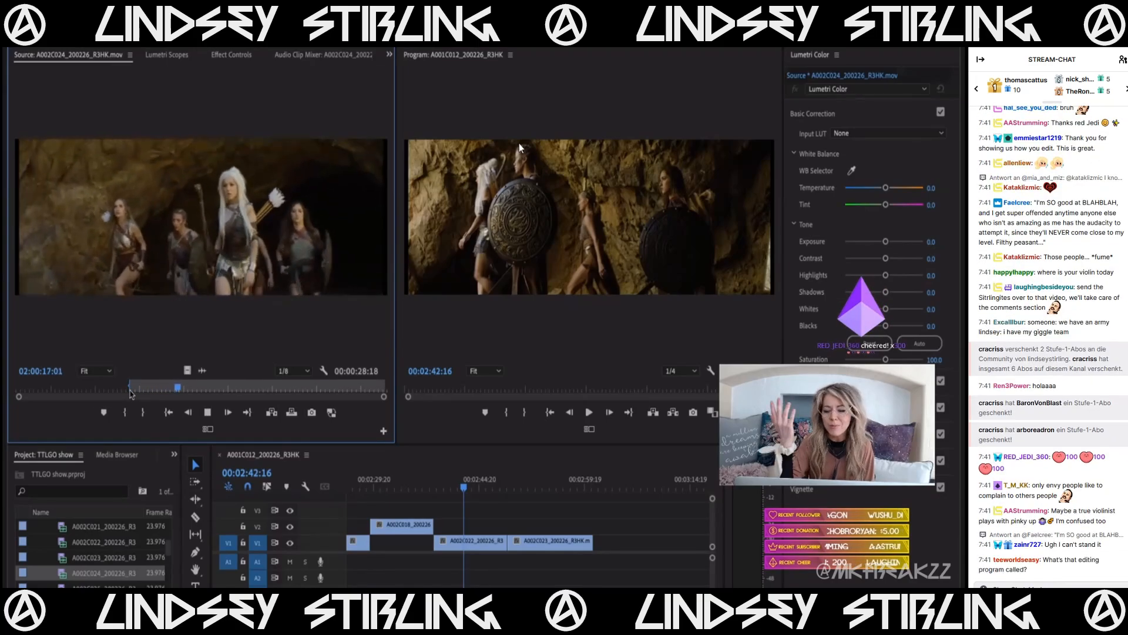
{"action": "key", "text": "space"}
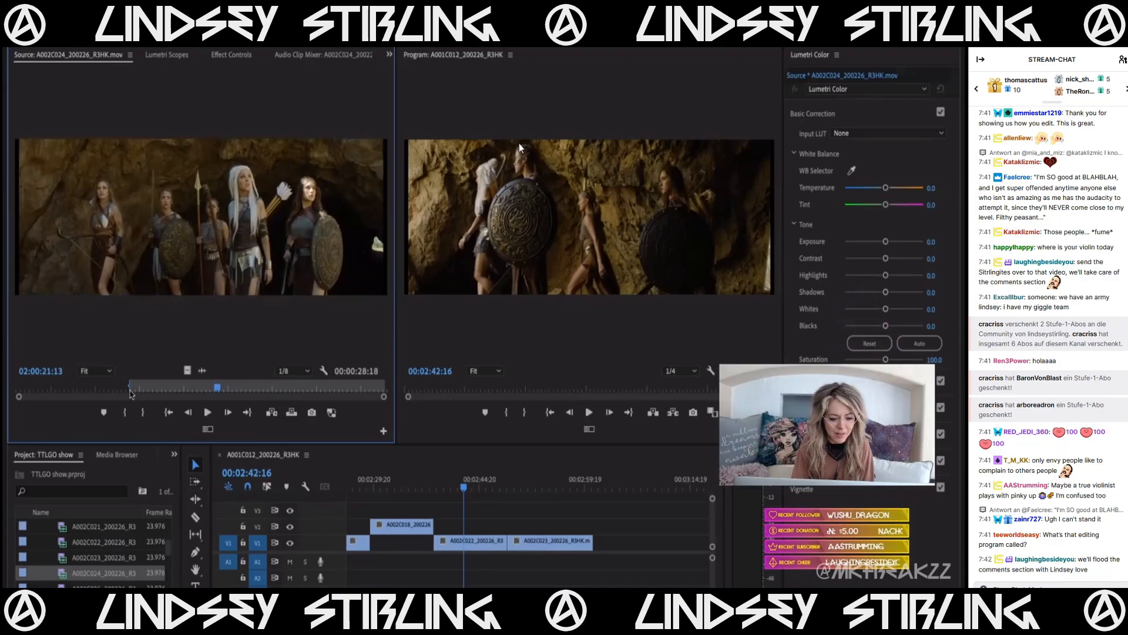
{"action": "key", "text": "o"}
{"action": "key", "text": "space"}
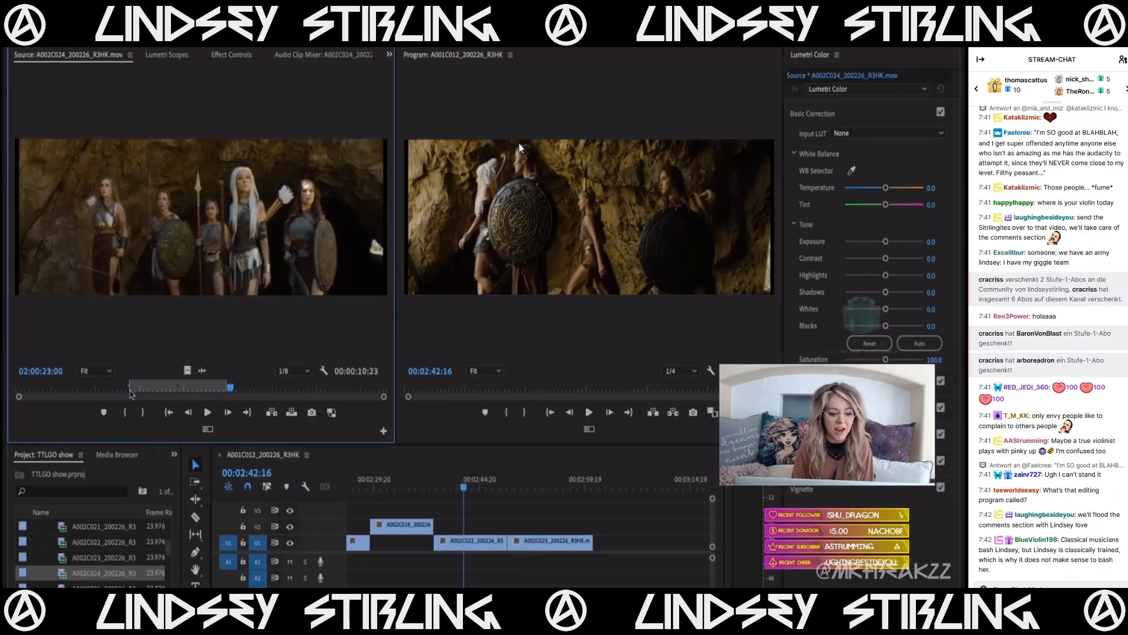
- Place the marked A002C024 video on V2 after the A002C023 clip and check it in the sequence up to 03:08:07
{"action": "left_click_drag", "start_coordinate": [186, 369], "coordinate": [604, 517]}
{"action": "left_click", "coordinate": [602, 485]}
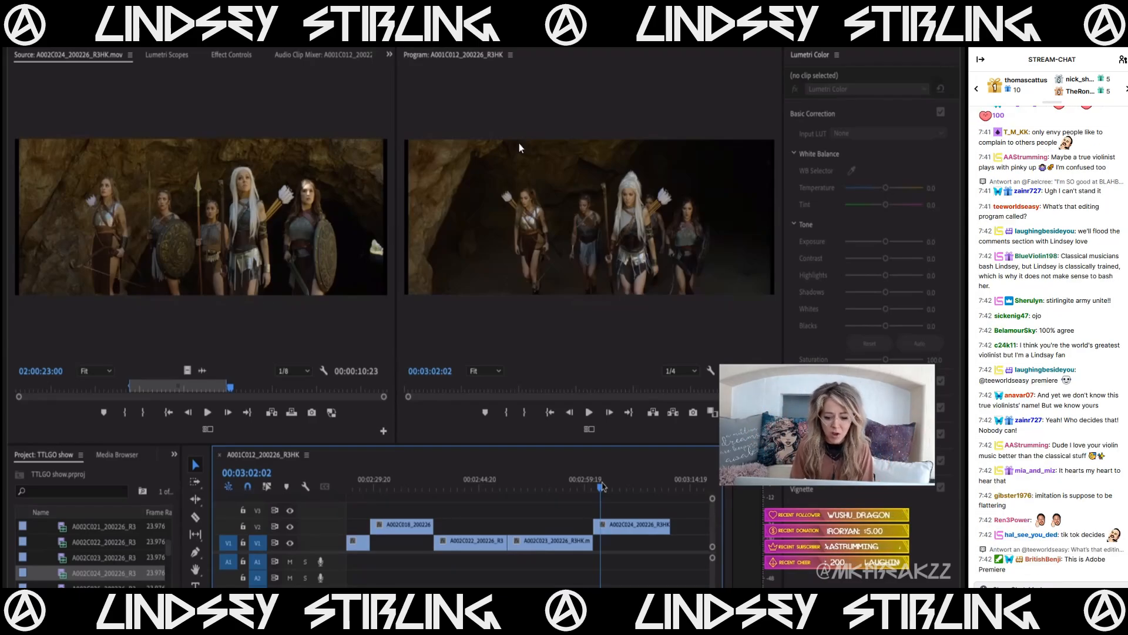
{"action": "left_click_drag", "start_coordinate": [624, 489], "coordinate": [645, 492]}
- Open source clip A002C025, skim it, and mark the range from 02:00:49:03 to 02:01:01:23
{"action": "double_click", "coordinate": [76, 586]}
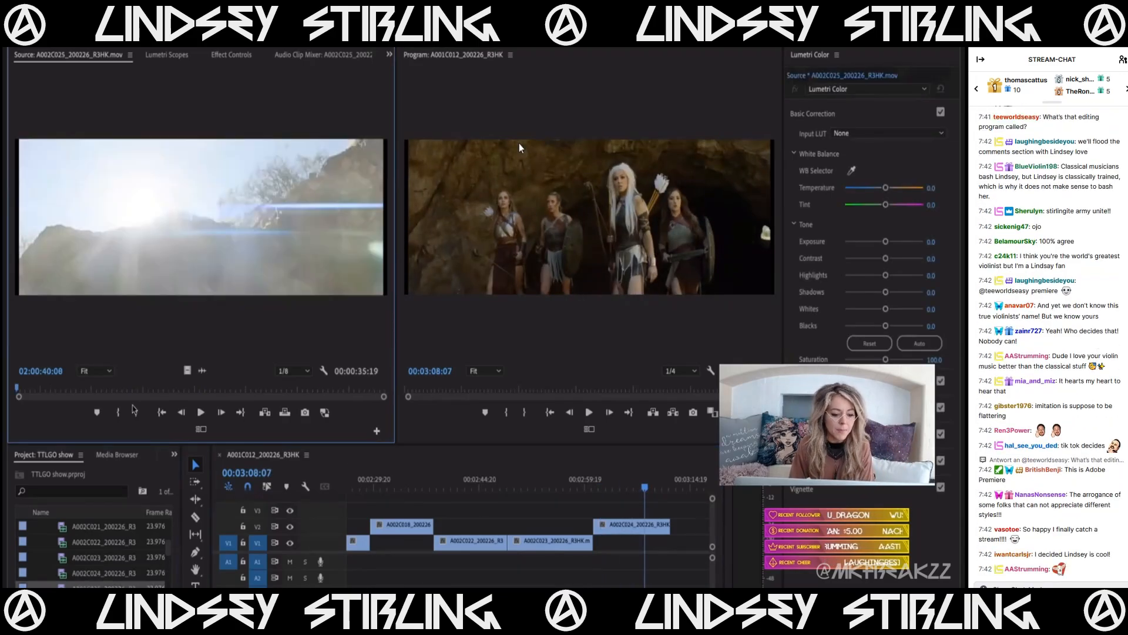
{"action": "left_click_drag", "start_coordinate": [141, 388], "coordinate": [330, 405]}
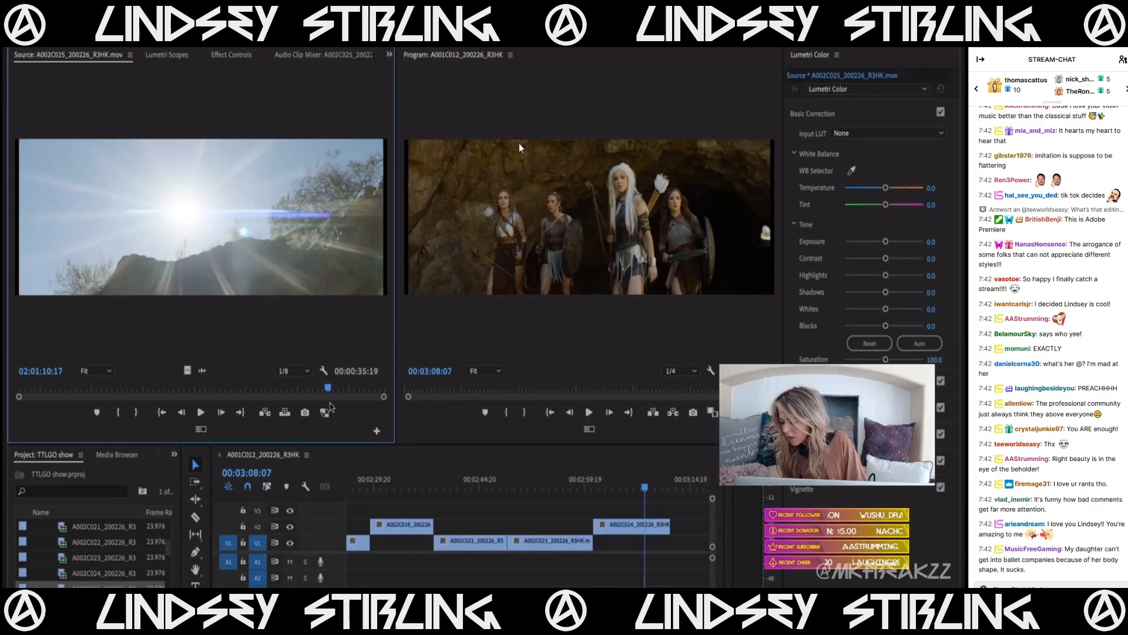
{"action": "mouse_move", "coordinate": [115, 392]}
{"action": "left_mouse_down"}
{"action": "mouse_move", "coordinate": [130, 392]}
{"action": "mouse_move", "coordinate": [108, 392]}
{"action": "left_mouse_up"}
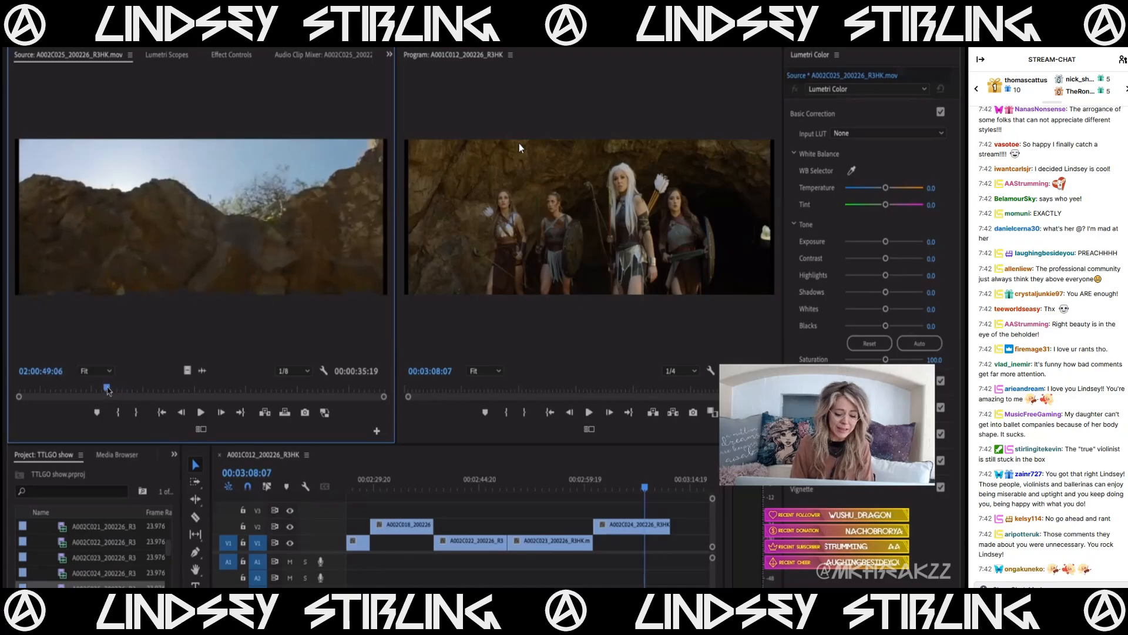
{"action": "key", "text": "i"}
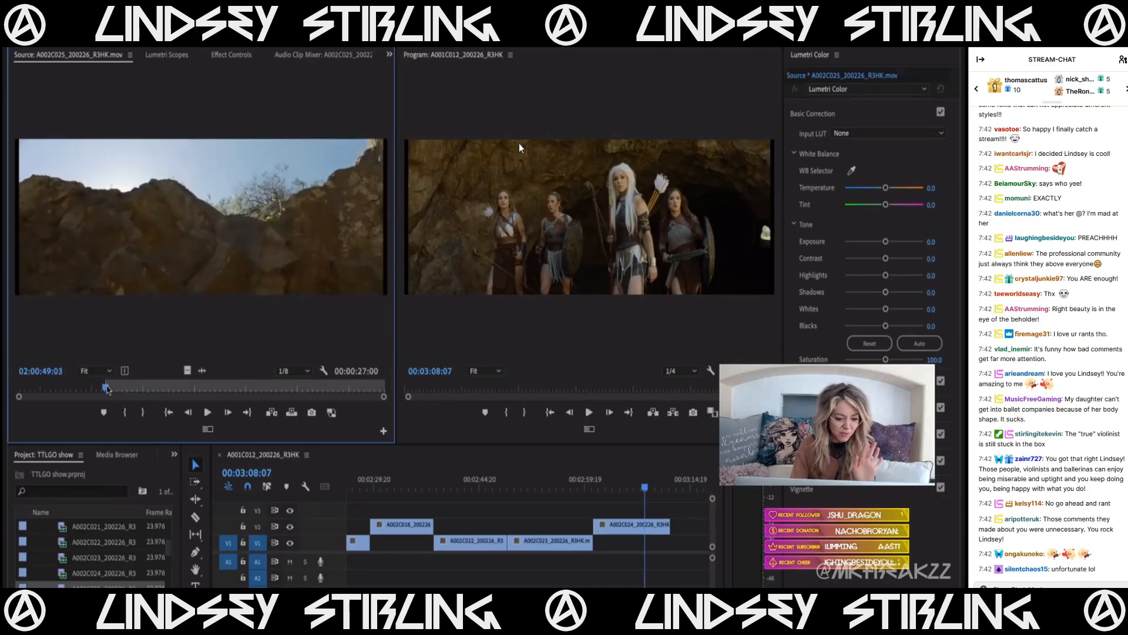
{"action": "key", "text": "space"}
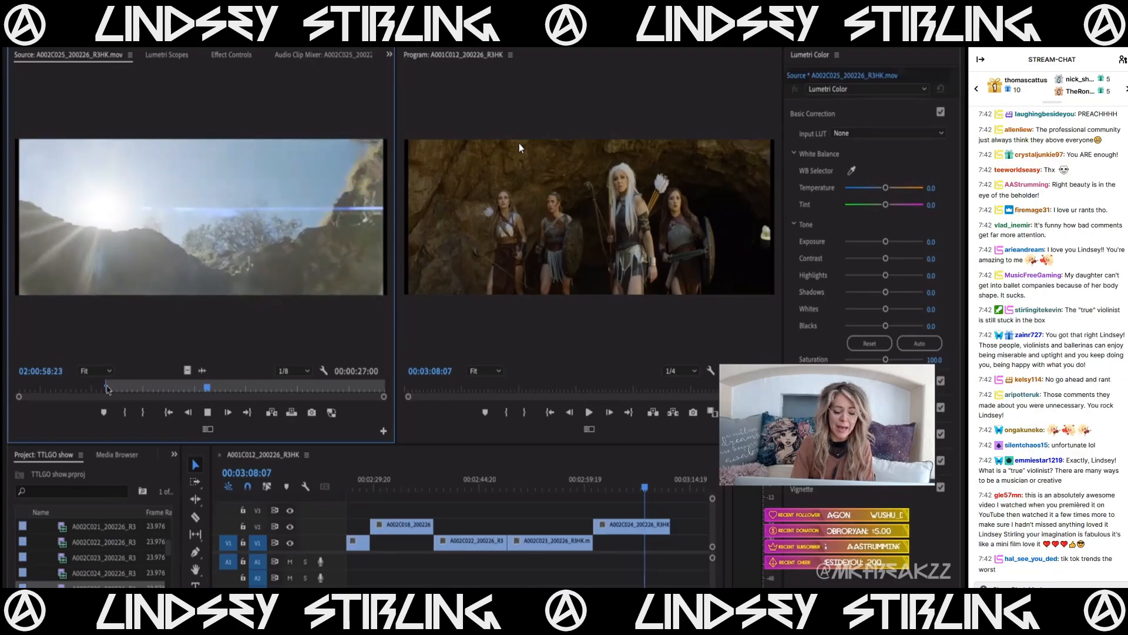
{"action": "key", "text": "space"}
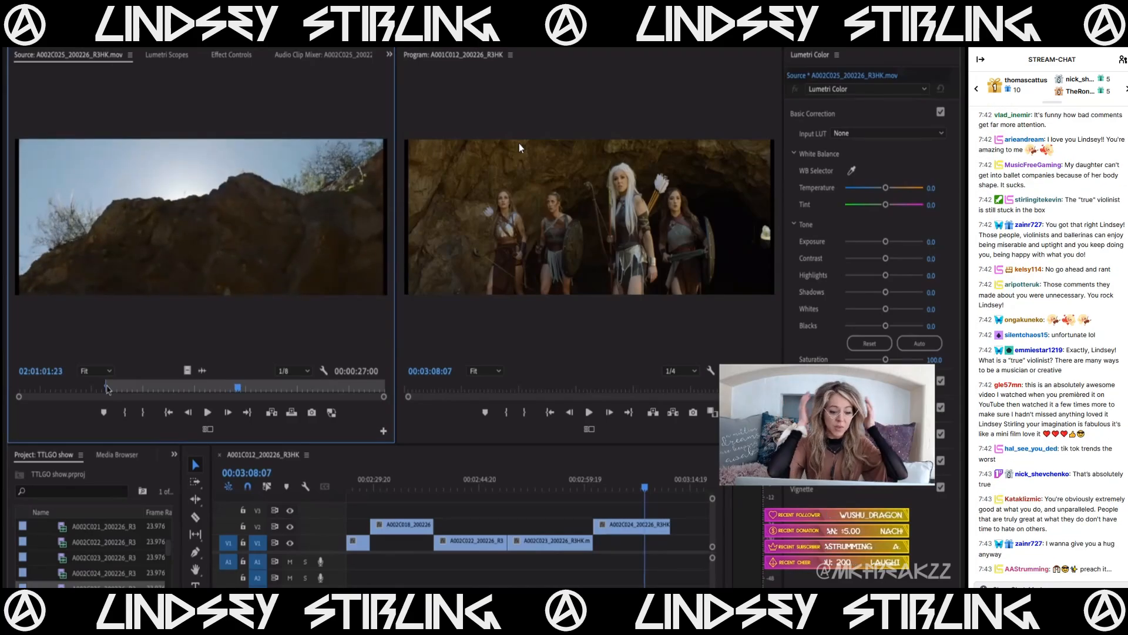
{"action": "key", "text": "o"}
- Skim A002C025 to about 02:01:12, place its marked video on V1 after the A002C024 clip and view it at 03:19:23
{"action": "left_click_drag", "start_coordinate": [253, 388], "coordinate": [346, 392]}
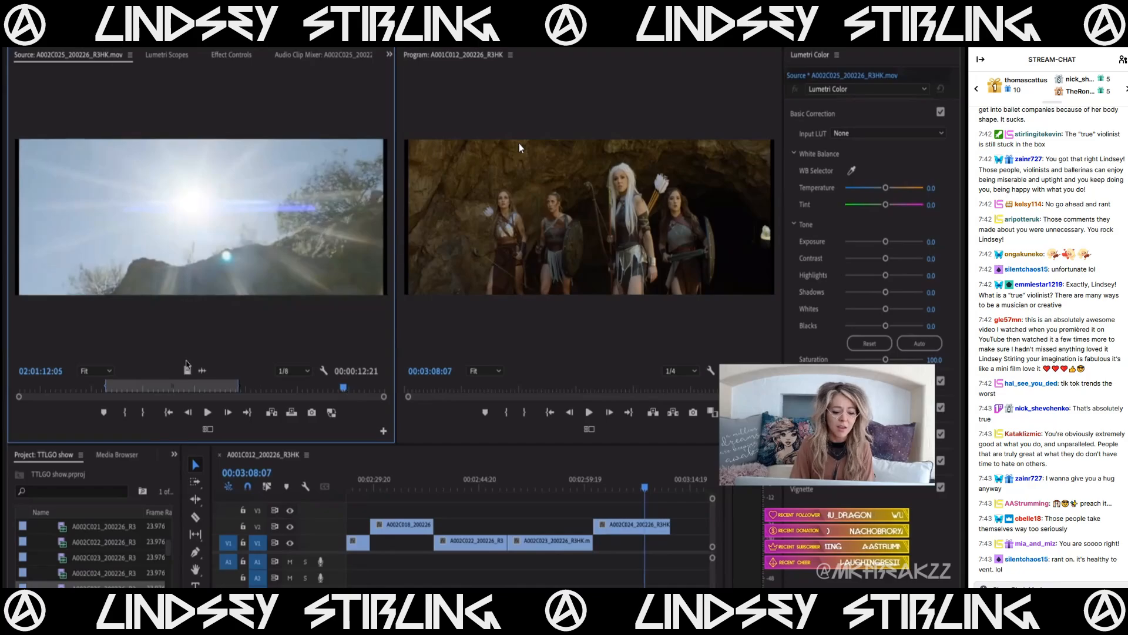
{"action": "left_click_drag", "start_coordinate": [345, 412], "coordinate": [667, 547]}
{"action": "key", "text": "minus"}
{"action": "key", "text": "minus"}
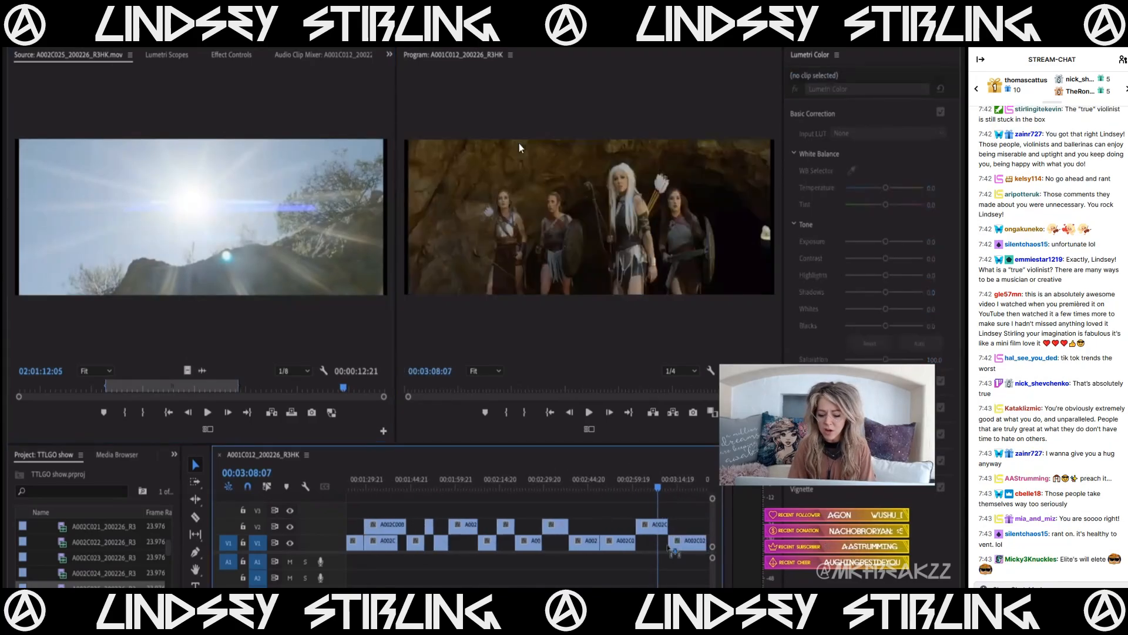
{"action": "left_click", "coordinate": [608, 486]}
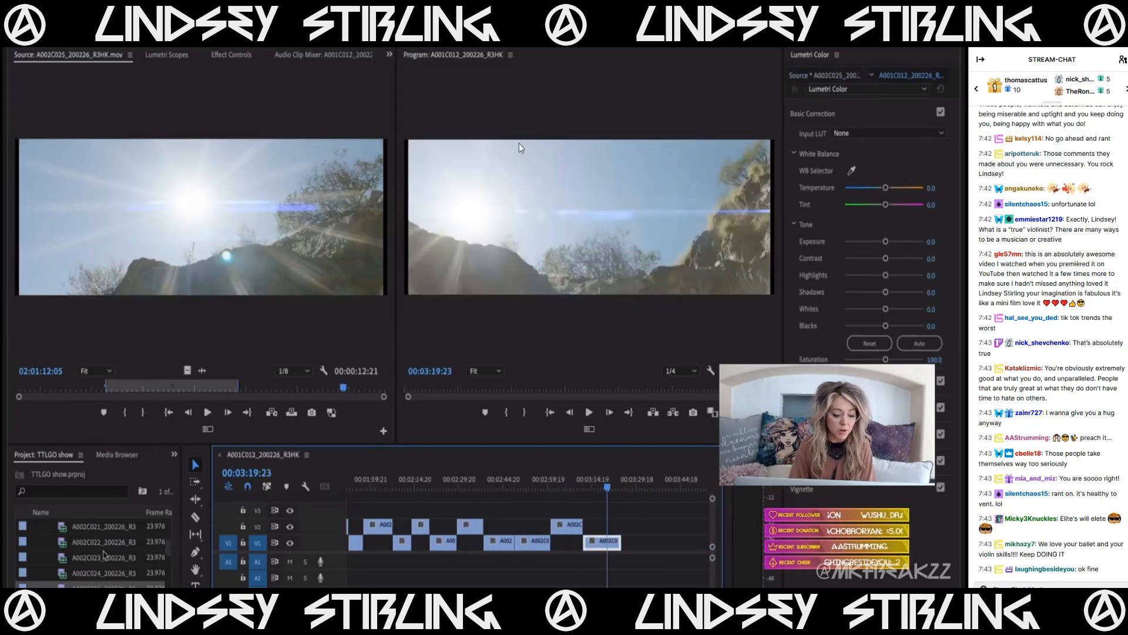
- Open A002C026, mark it from 02:01:27:14 to 02:01:58:19 and place its video on V1 after the A002C025 clip
{"action": "scroll", "coordinate": [104, 556], "scroll_direction": "down", "scroll_amount": 1}
{"action": "double_click", "coordinate": [79, 558]}
{"action": "left_click_drag", "start_coordinate": [121, 390], "coordinate": [330, 402]}
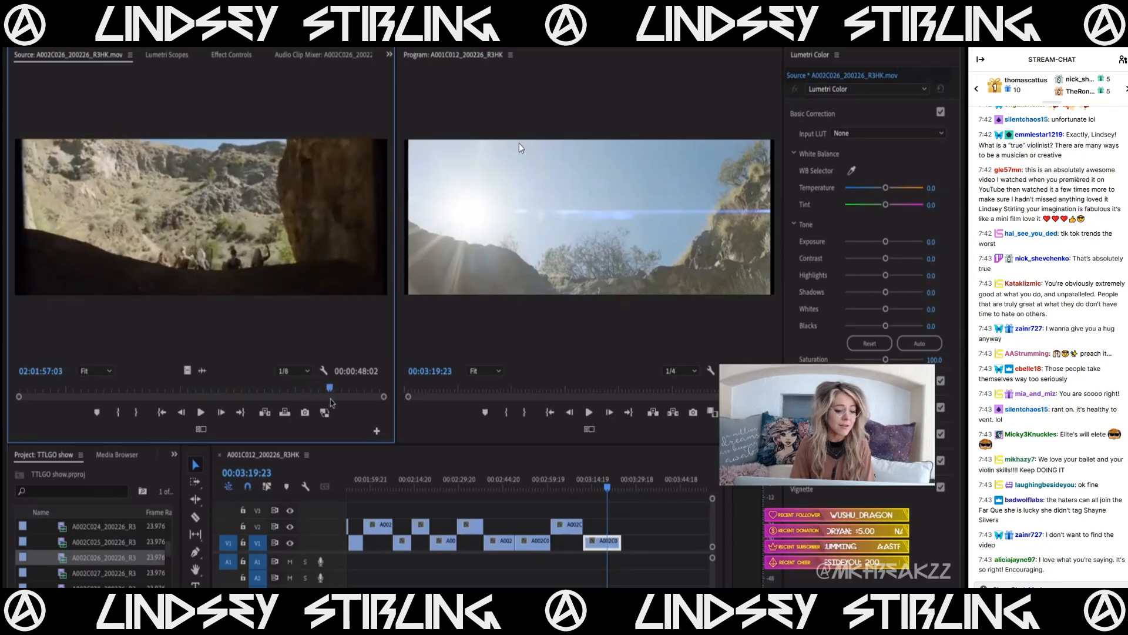
{"action": "key", "text": "o"}
{"action": "left_click_drag", "start_coordinate": [318, 390], "coordinate": [105, 392]}
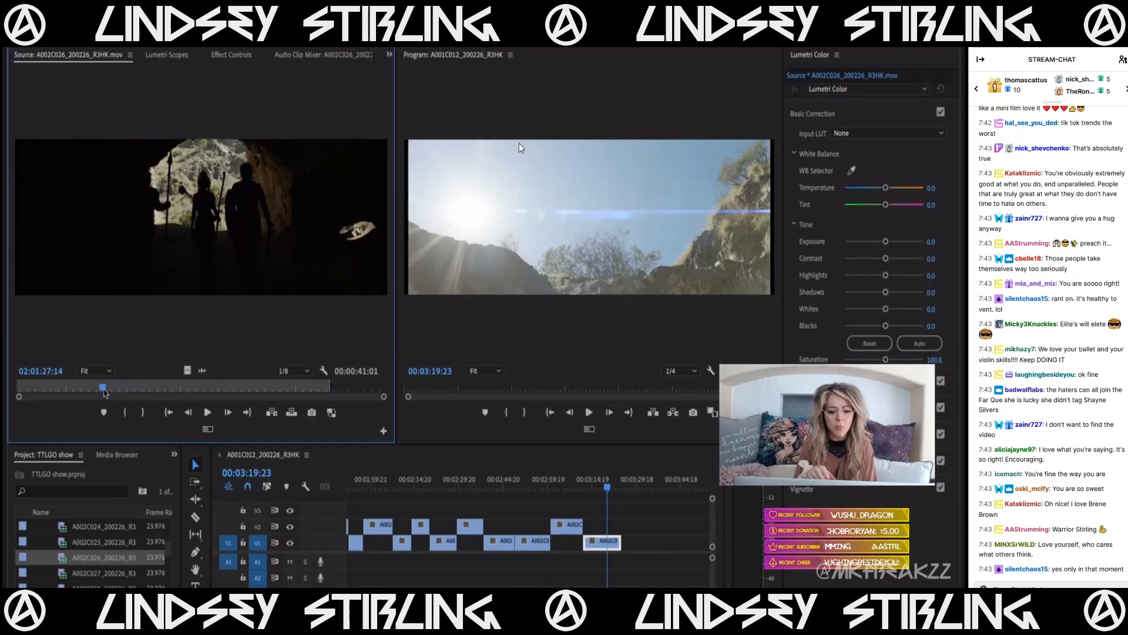
{"action": "left_click_drag", "start_coordinate": [110, 391], "coordinate": [345, 410]}
{"action": "key", "text": "o"}
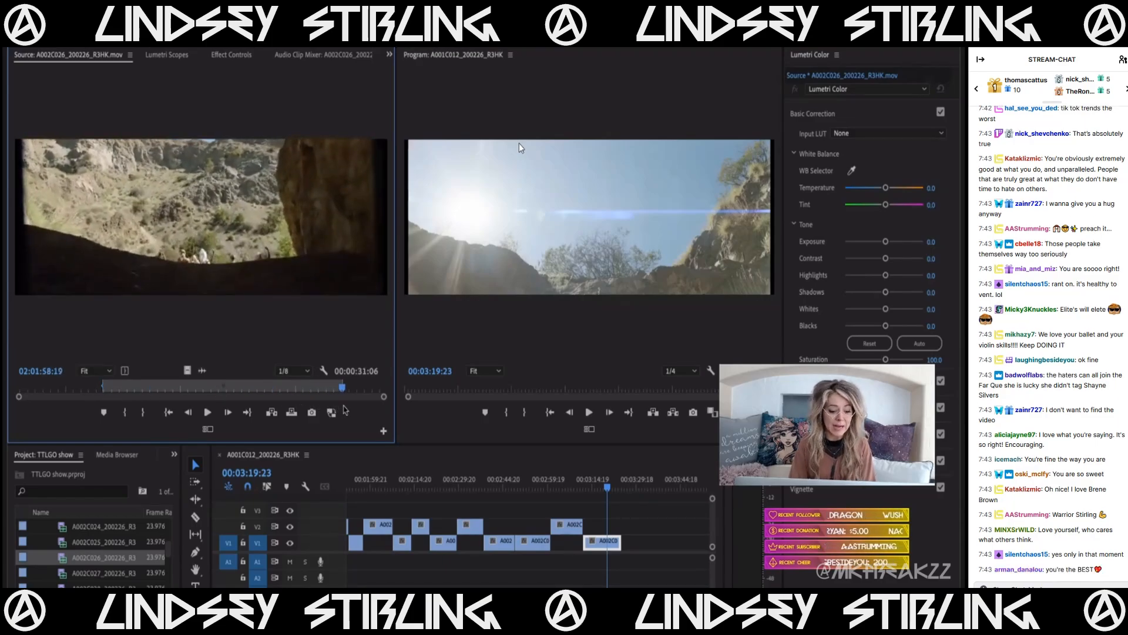
{"action": "key", "text": "."}
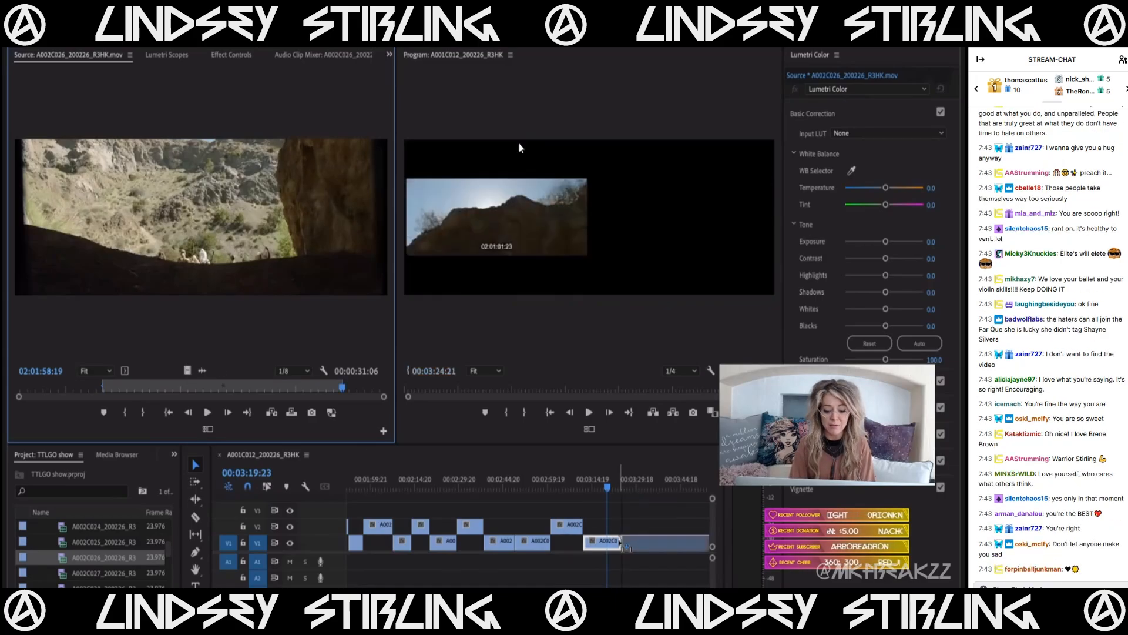
{"action": "key", "text": "minus"}
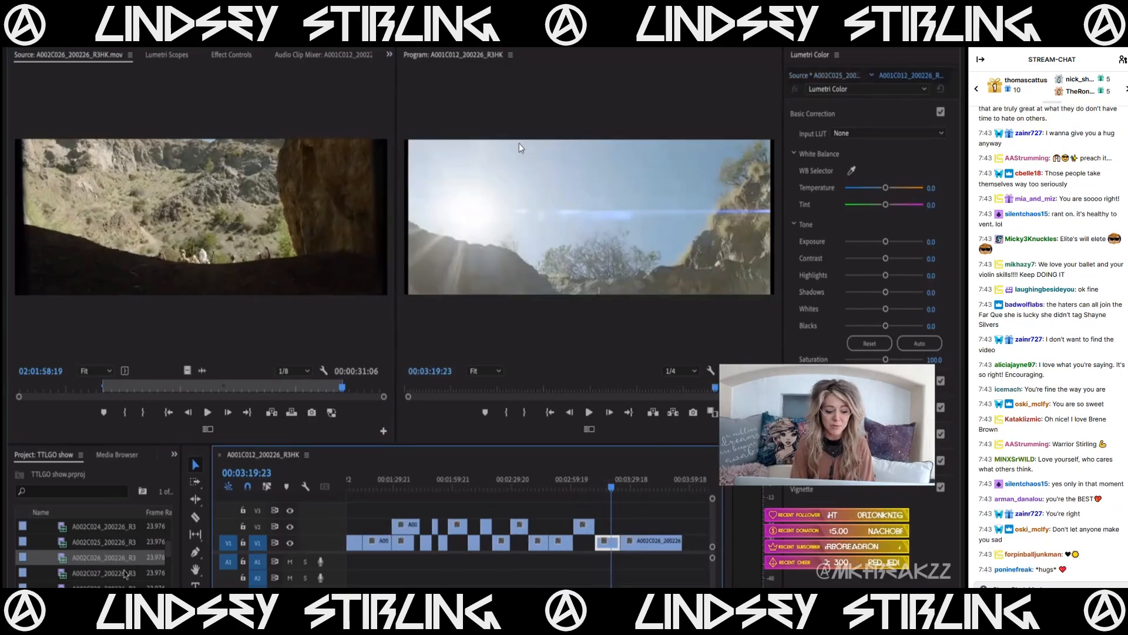
- Open source clip A002C027 and mark a range of about 29 seconds starting at 02:02:18:18
{"action": "double_click", "coordinate": [111, 573]}
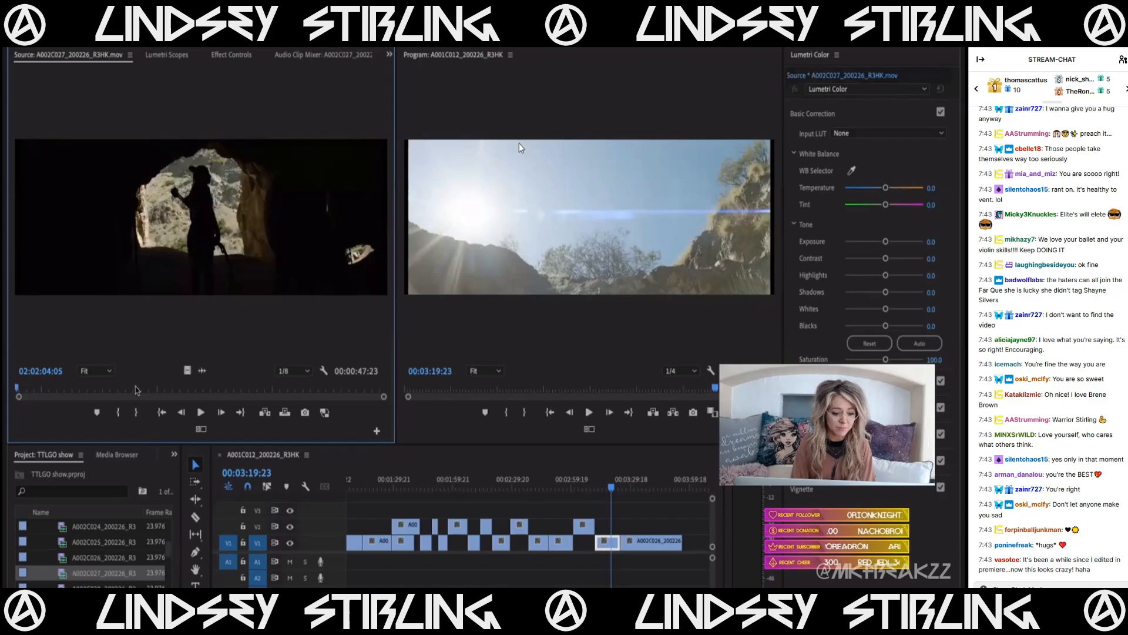
{"action": "left_click_drag", "start_coordinate": [136, 390], "coordinate": [127, 411]}
{"action": "left_click", "coordinate": [127, 411]}
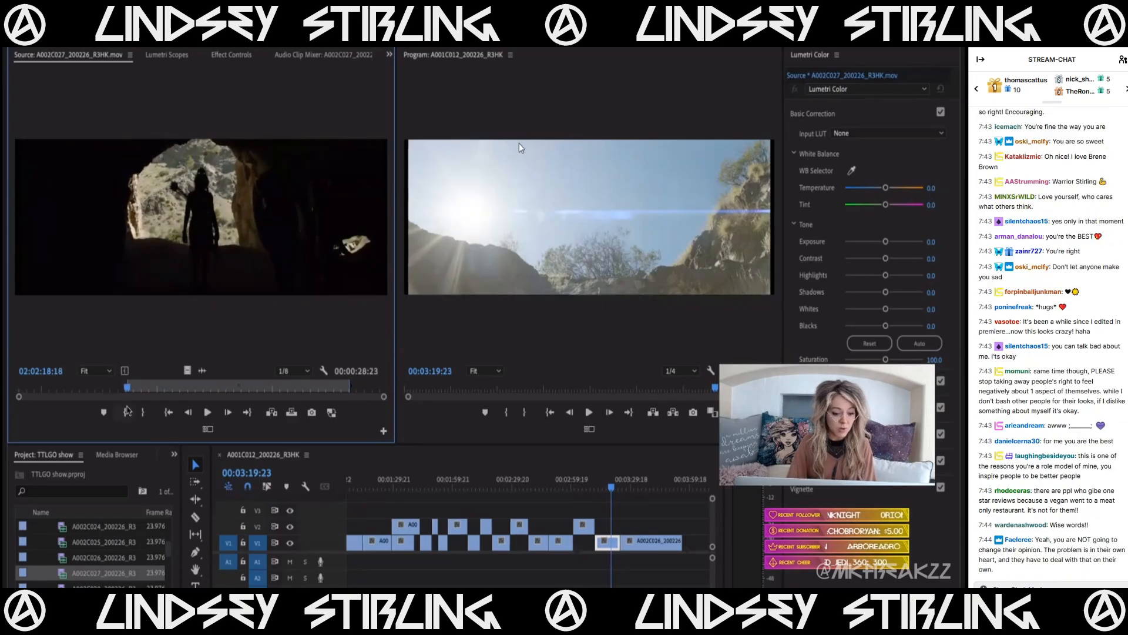
- Place the marked A002C027 video on V2 after the A002C025 clip and delete the A002C026 clip beneath it from V1
{"action": "left_click_drag", "start_coordinate": [613, 494], "coordinate": [622, 530]}
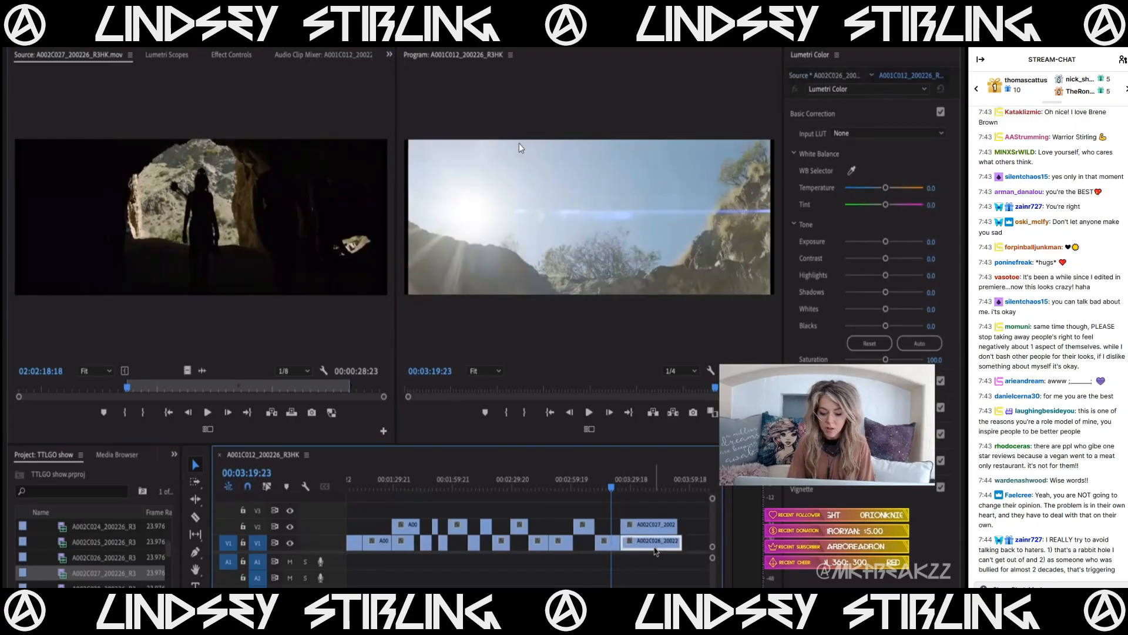
{"action": "key", "text": "Delete"}
{"action": "key", "text": "minus"}
{"action": "left_click_drag", "start_coordinate": [539, 477], "coordinate": [464, 479]}
{"action": "left_click_drag", "start_coordinate": [477, 546], "coordinate": [530, 550]}
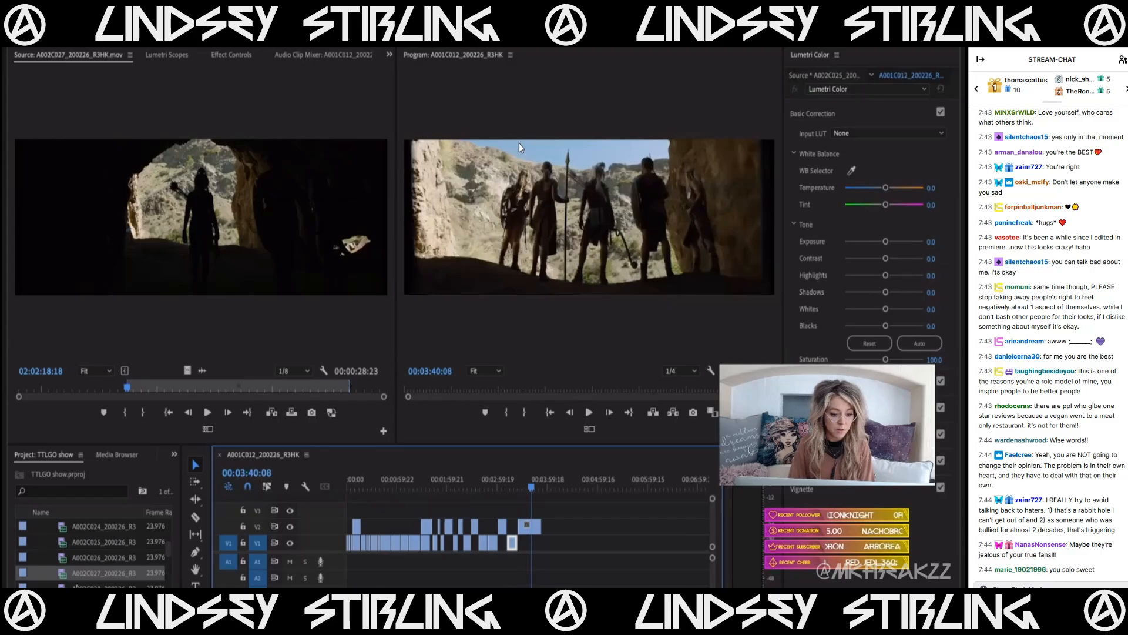
- Open source clip A002C028, compare it with the end of the sequence, and mark about 23 seconds starting at 02:03:00:20
{"action": "double_click", "coordinate": [97, 585]}
{"action": "left_click_drag", "start_coordinate": [216, 389], "coordinate": [140, 391]}
{"action": "left_click", "coordinate": [531, 486]}
{"action": "left_click_drag", "start_coordinate": [533, 485], "coordinate": [543, 486]}
{"action": "left_click", "coordinate": [289, 388]}
{"action": "left_click_drag", "start_coordinate": [312, 387], "coordinate": [322, 388]}
{"action": "left_click_drag", "start_coordinate": [248, 385], "coordinate": [98, 398]}
{"action": "key", "text": "i"}
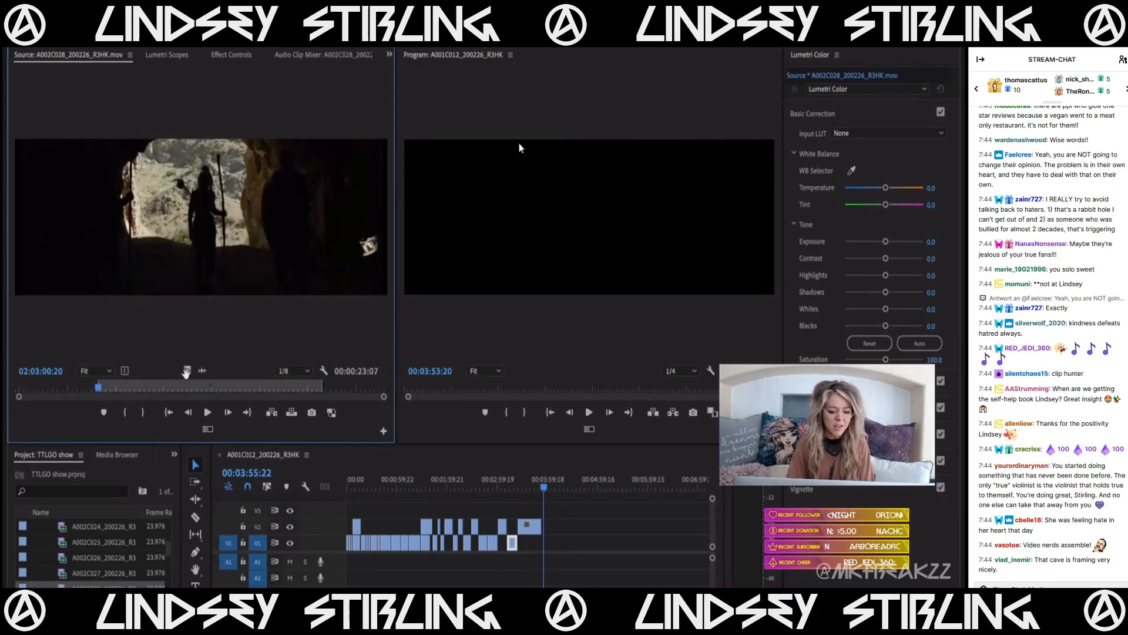
- Replace the A002C027 clip on V2 with the marked A002C028 video on V3, and open source clip A003C005 for review
{"action": "left_click_drag", "start_coordinate": [512, 543], "coordinate": [532, 526]}
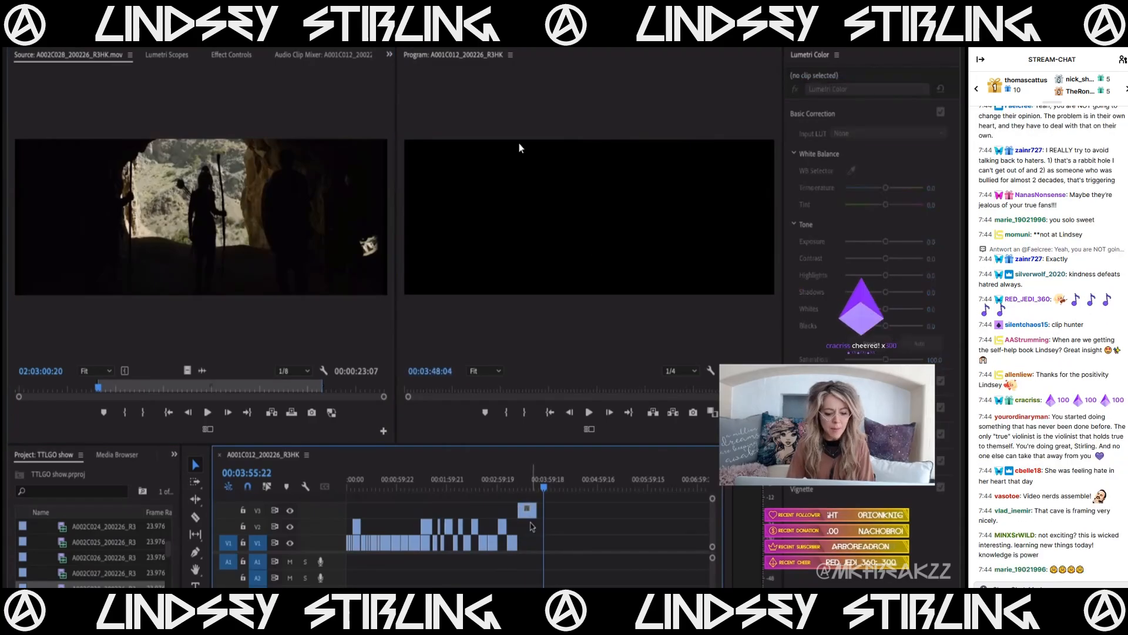
{"action": "scroll", "coordinate": [88, 578], "scroll_direction": "down", "scroll_amount": 1}
{"action": "double_click", "coordinate": [83, 574]}
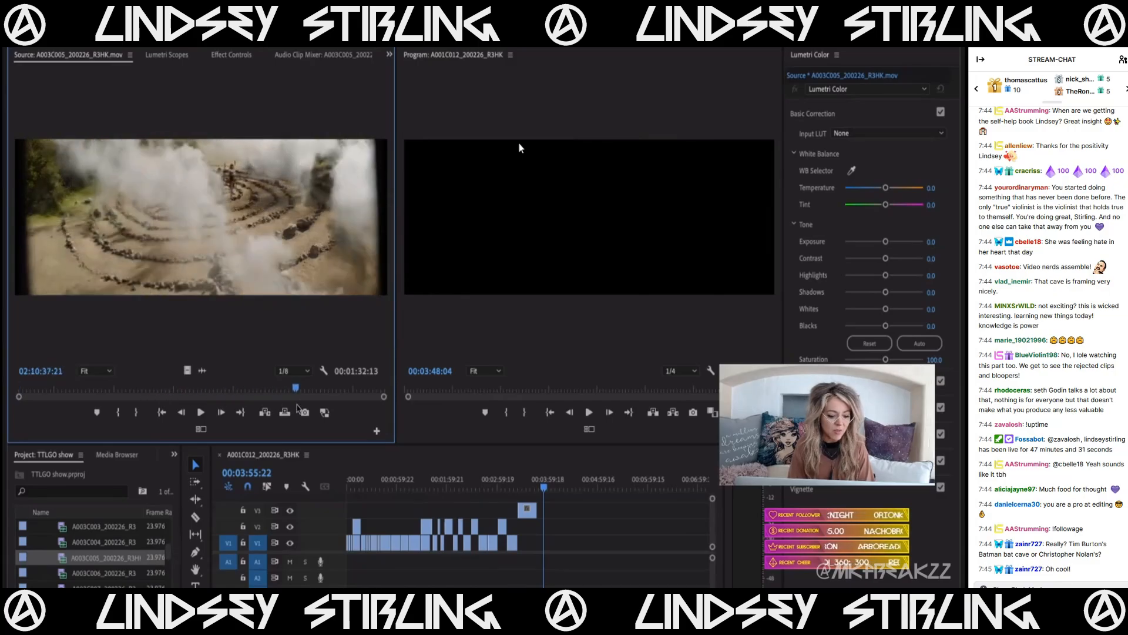
- Open A003C006, mark about 32 seconds ending at 02:12:05:18 and place its video on V2 after the A002C028 clip
{"action": "double_click", "coordinate": [100, 574]}
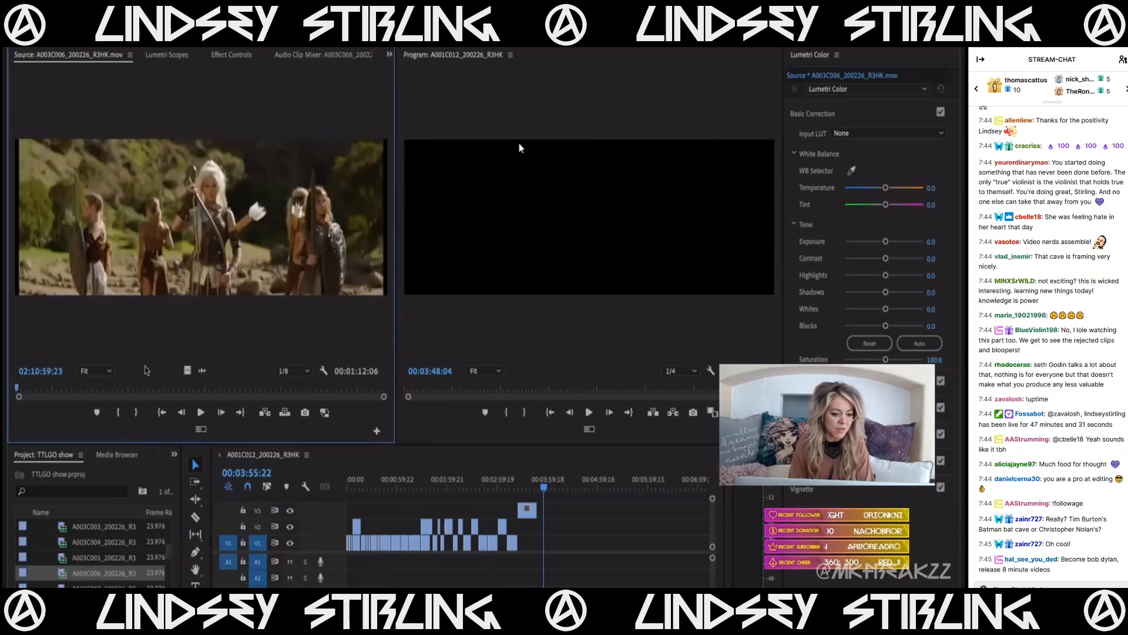
{"action": "left_click_drag", "start_coordinate": [192, 383], "coordinate": [174, 387]}
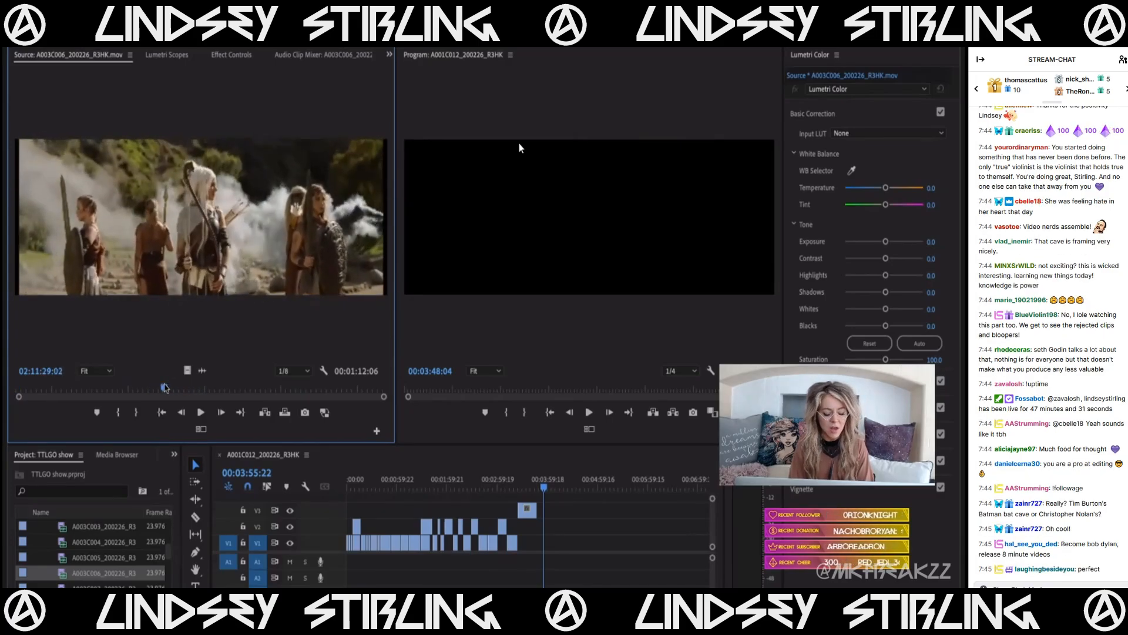
{"action": "left_click_drag", "start_coordinate": [167, 387], "coordinate": [354, 410]}
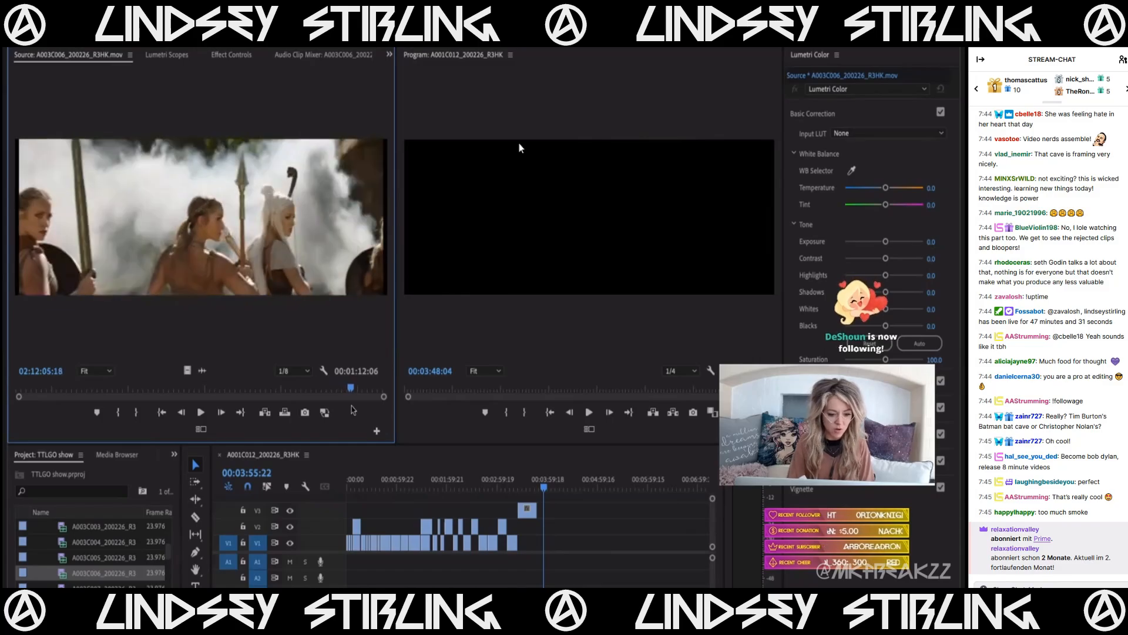
{"action": "key", "text": "o"}
{"action": "left_click", "coordinate": [39, 392]}
{"action": "left_click_drag", "start_coordinate": [39, 393], "coordinate": [94, 389]}
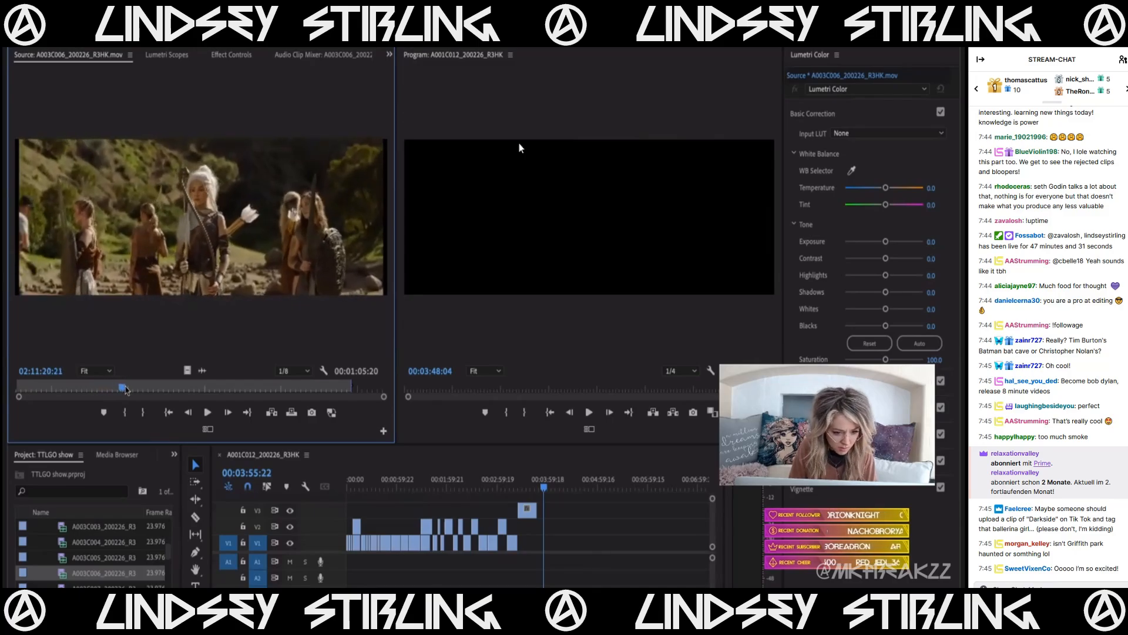
{"action": "left_click_drag", "start_coordinate": [136, 390], "coordinate": [185, 387]}
{"action": "key", "text": "i"}
{"action": "key", "text": "space"}
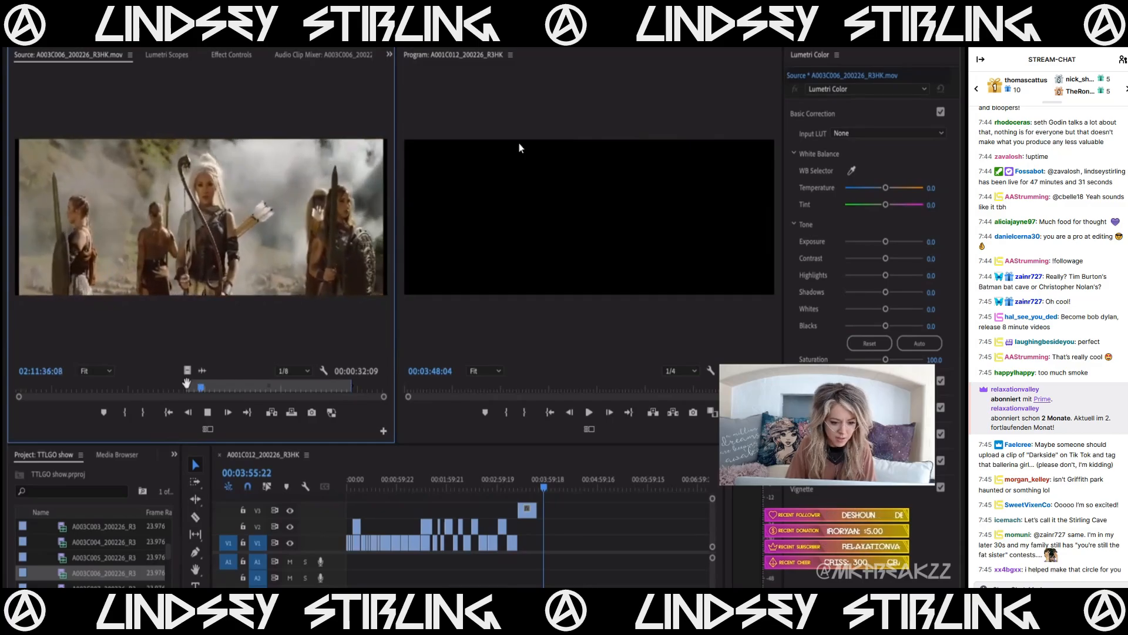
{"action": "left_click_drag", "start_coordinate": [585, 481], "coordinate": [539, 525]}
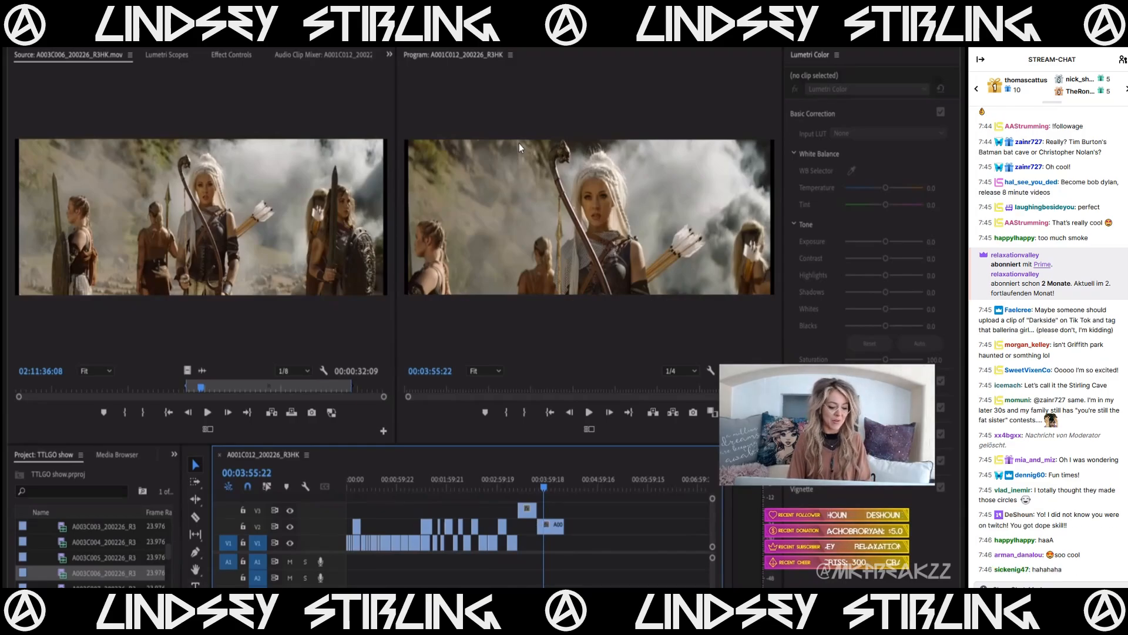
- Open A003C007, mark about 11 seconds ending at 02:12:37:22 and place its video on V1 after the A003C006 clip
{"action": "double_click", "coordinate": [103, 586]}
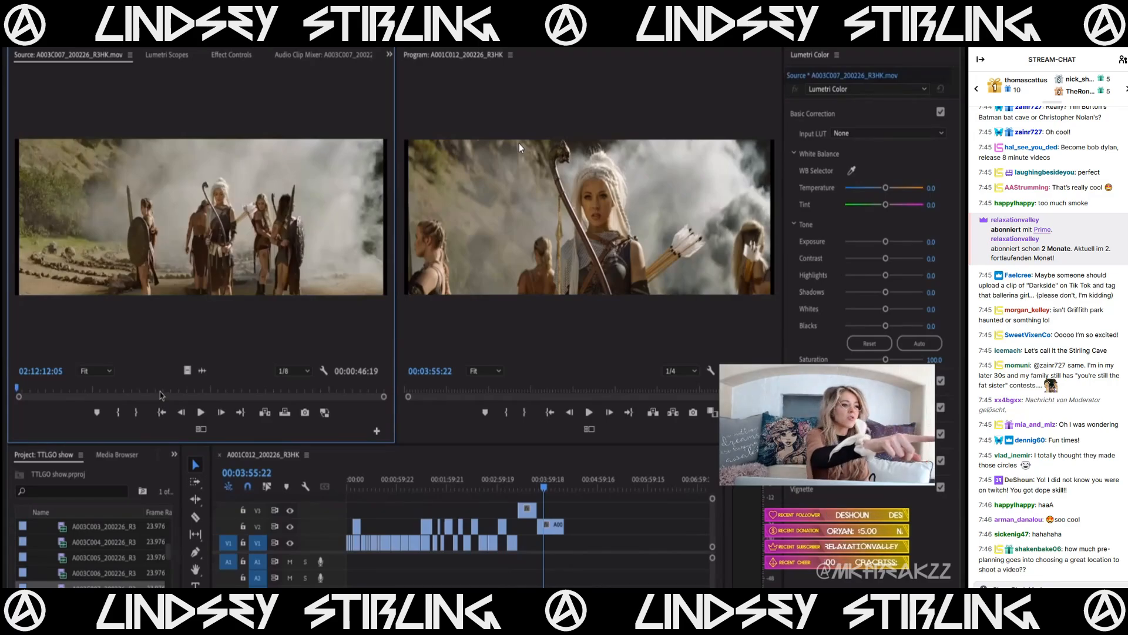
{"action": "mouse_move", "coordinate": [138, 392]}
{"action": "left_mouse_down"}
{"action": "mouse_move", "coordinate": [228, 387]}
{"action": "mouse_move", "coordinate": [128, 392]}
{"action": "left_mouse_up"}
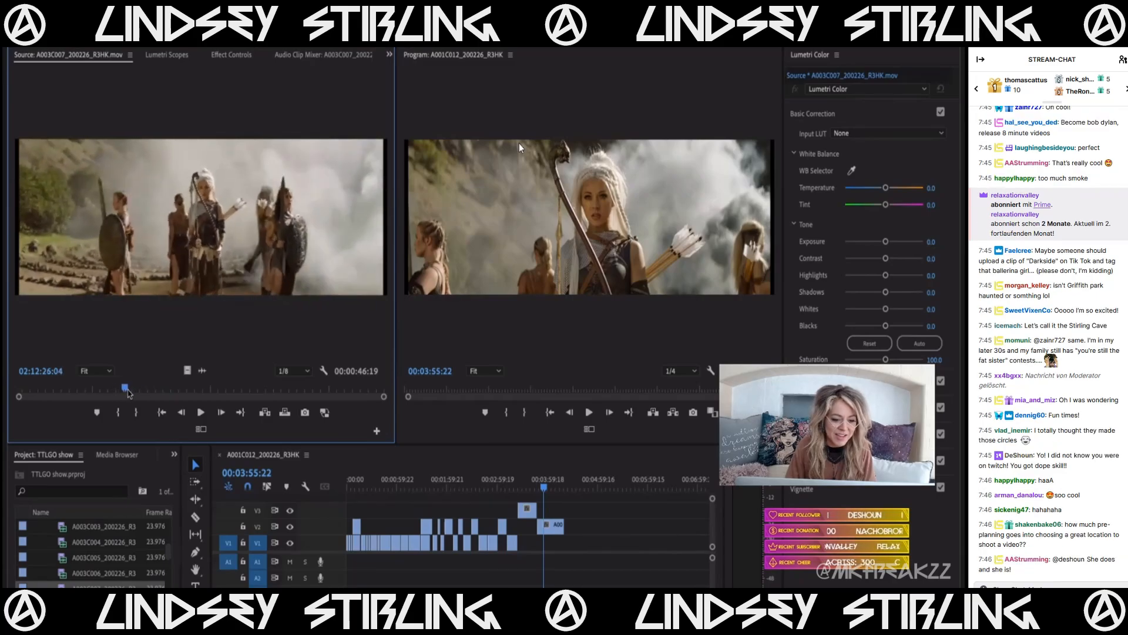
{"action": "key", "text": "space"}
{"action": "key", "text": "i"}
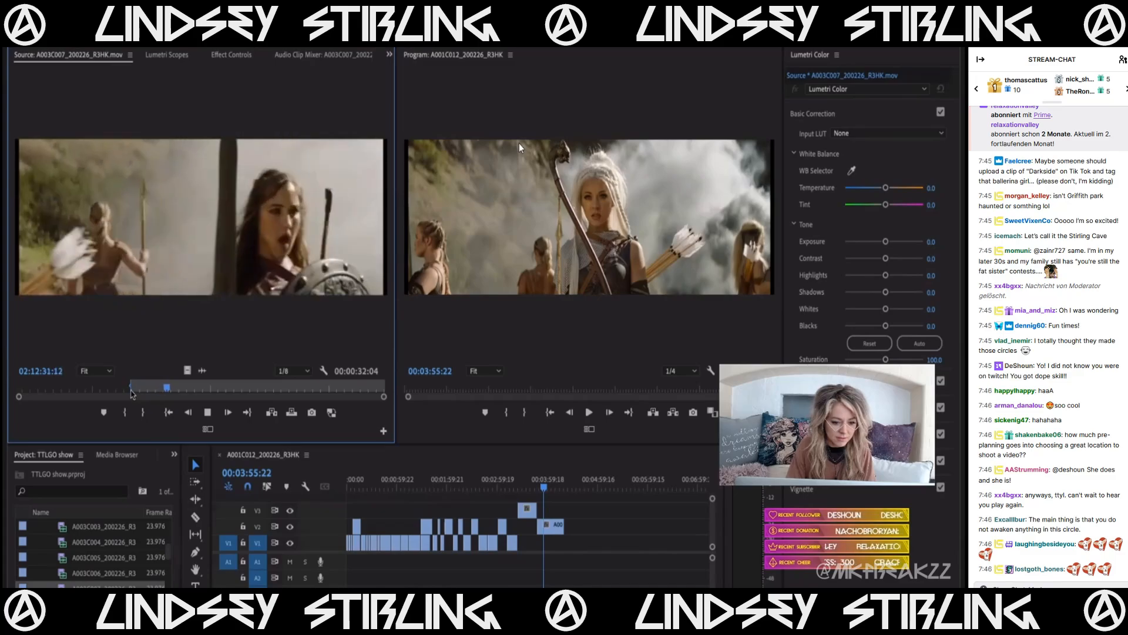
{"action": "key", "text": "space"}
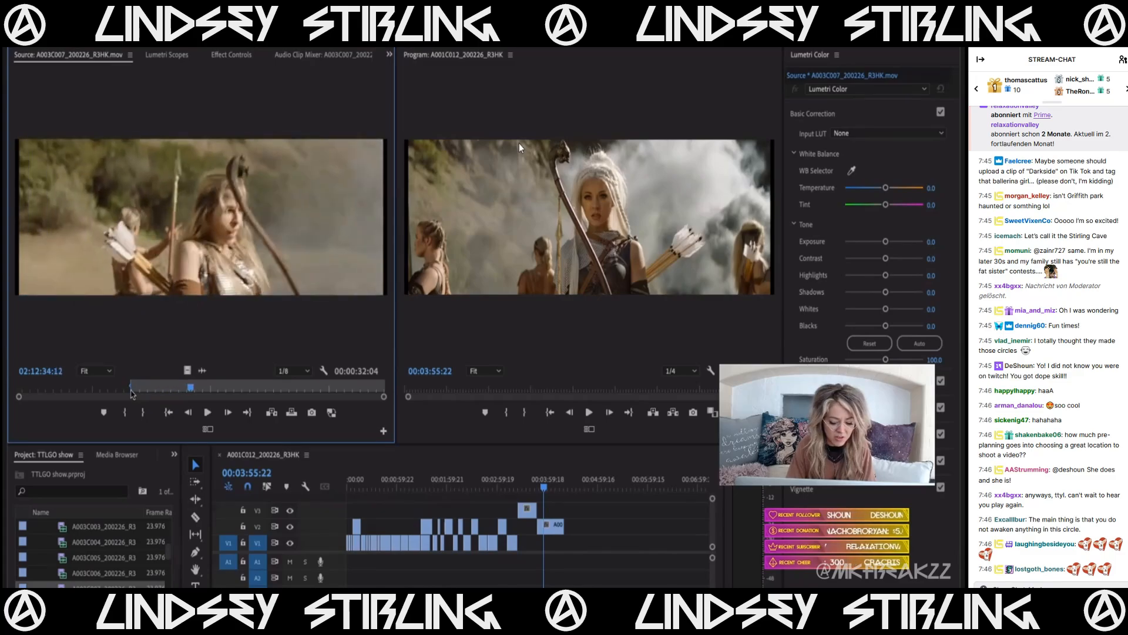
{"action": "key", "text": "space"}
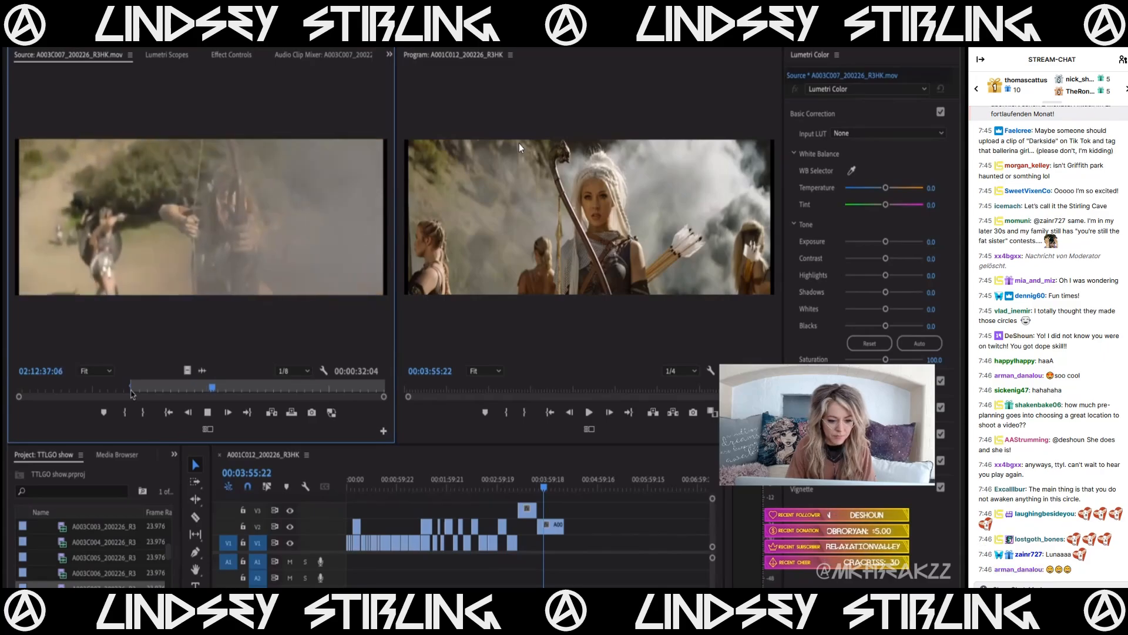
{"action": "key", "text": "space"}
{"action": "key", "text": "o"}
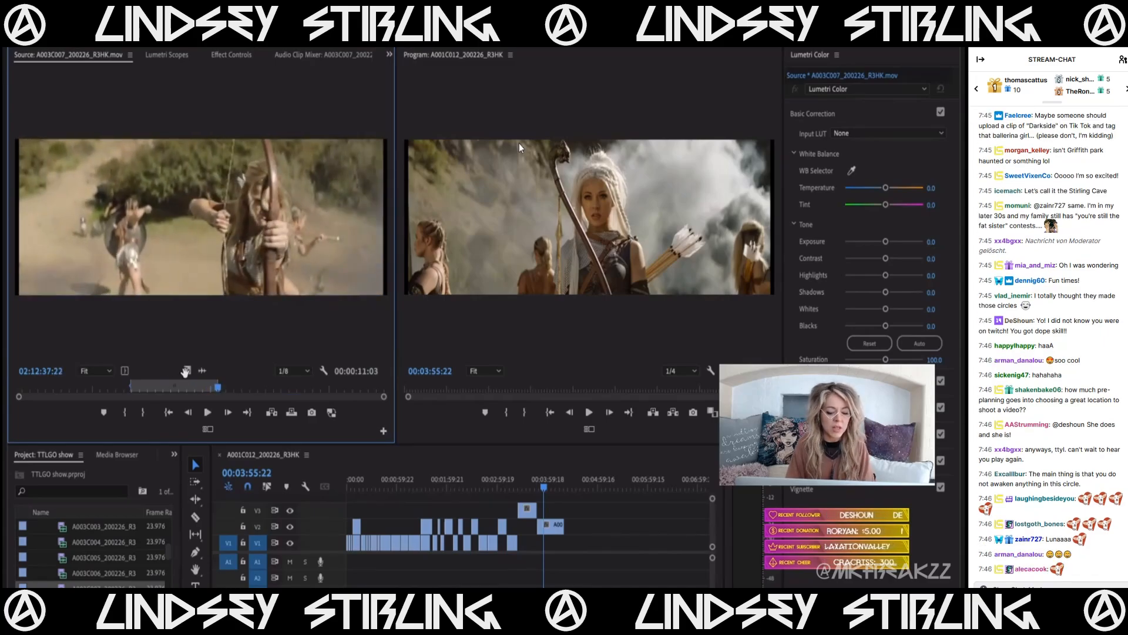
{"action": "left_click_drag", "start_coordinate": [529, 500], "coordinate": [567, 544]}
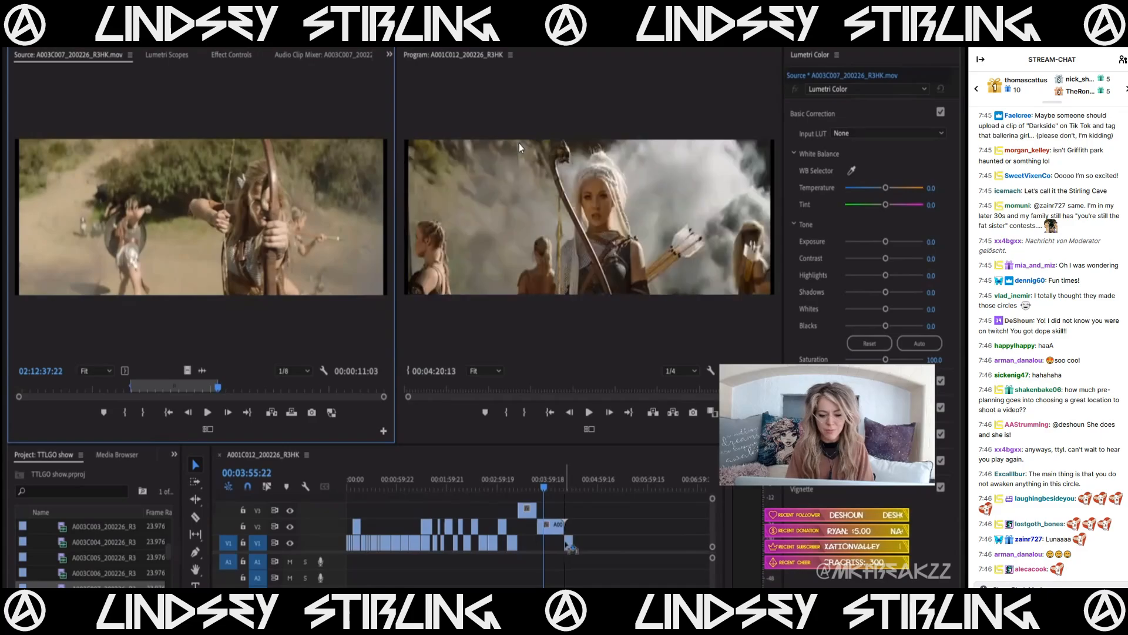
- Mark a second A003C007 range of about 4.5 seconds ending at 02:12:48:05 and place its video on V1 after the first
{"action": "scroll", "coordinate": [93, 582], "scroll_direction": "down", "scroll_amount": 1}
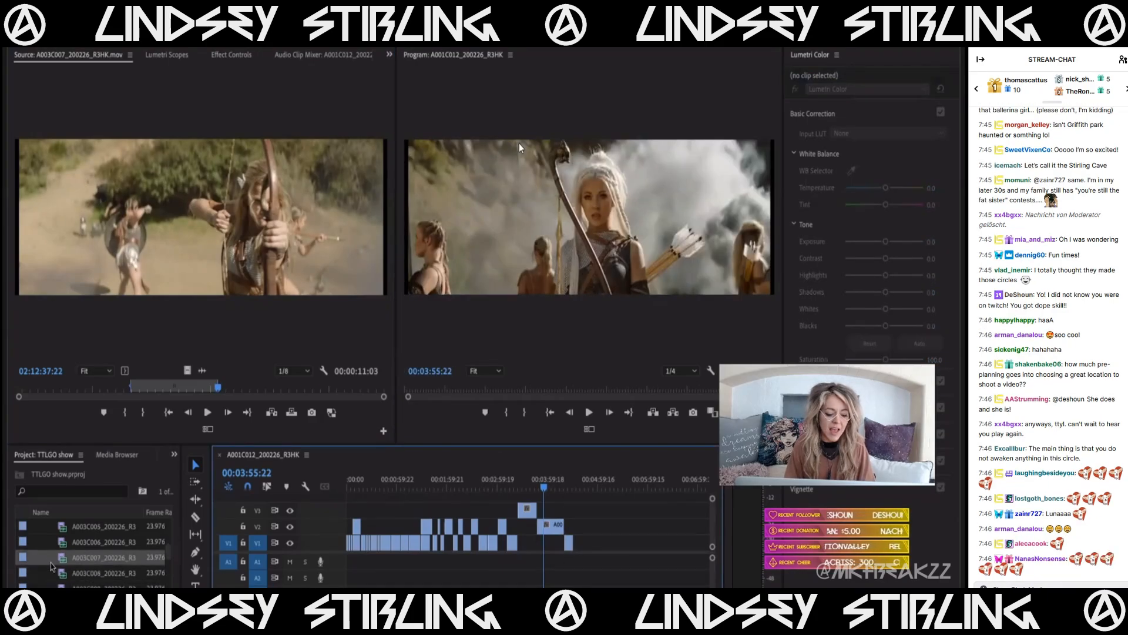
{"action": "double_click", "coordinate": [61, 574]}
{"action": "double_click", "coordinate": [61, 559]}
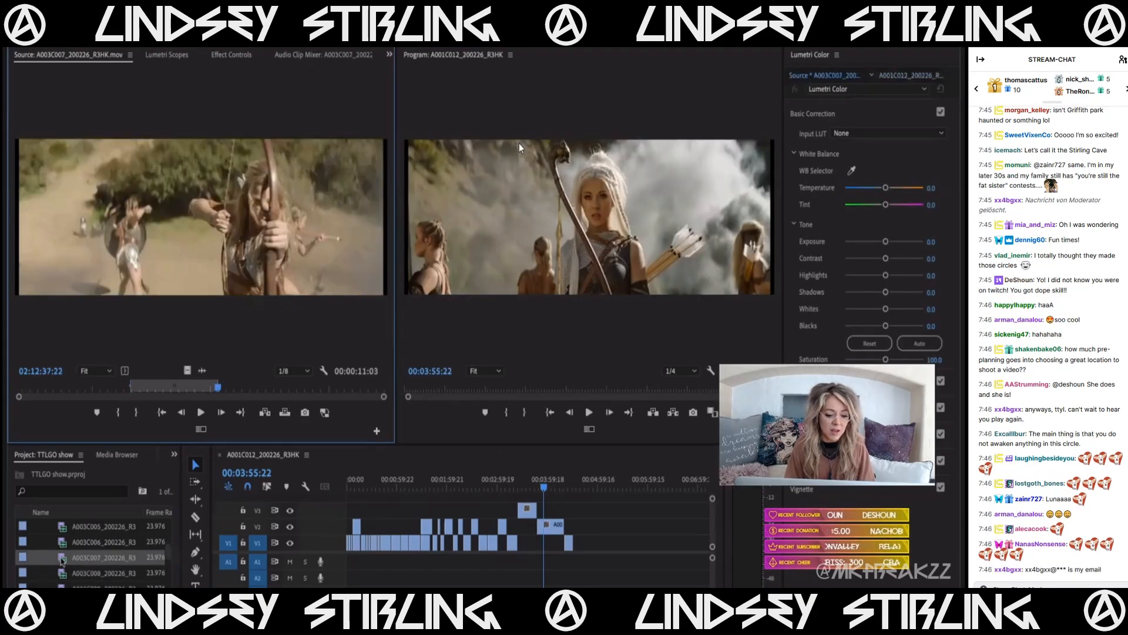
{"action": "left_click_drag", "start_coordinate": [240, 385], "coordinate": [263, 390]}
{"action": "key", "text": "i"}
{"action": "key", "text": "space"}
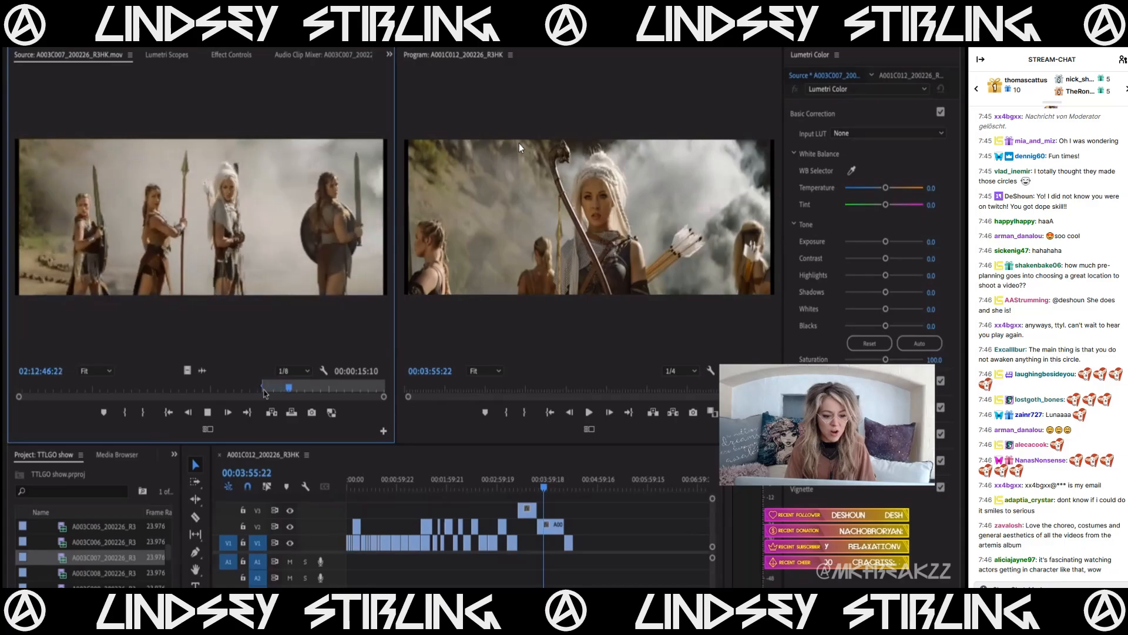
{"action": "key", "text": "o"}
{"action": "key", "text": "space"}
{"action": "left_click_drag", "start_coordinate": [187, 370], "coordinate": [578, 539]}
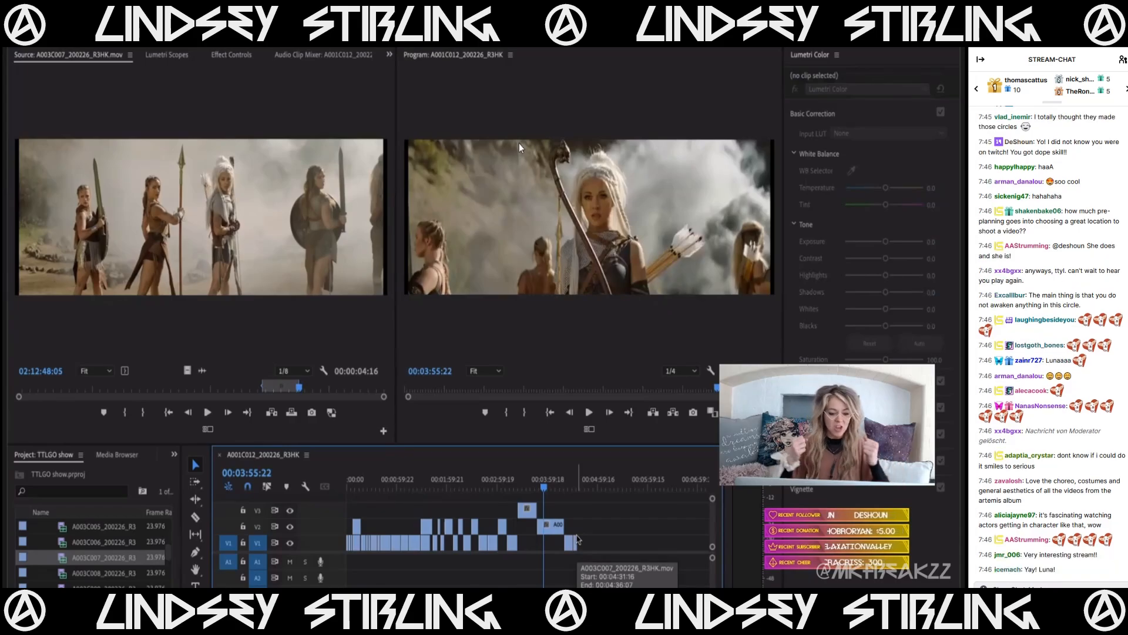
- Open A003C008, mark about 3 seconds ending at 02:13:36:00 and place its video on V1 after the A003C007 clips
{"action": "double_click", "coordinate": [106, 575]}
{"action": "left_click_drag", "start_coordinate": [87, 393], "coordinate": [236, 396]}
{"action": "key", "text": "i"}
{"action": "key", "text": "space"}
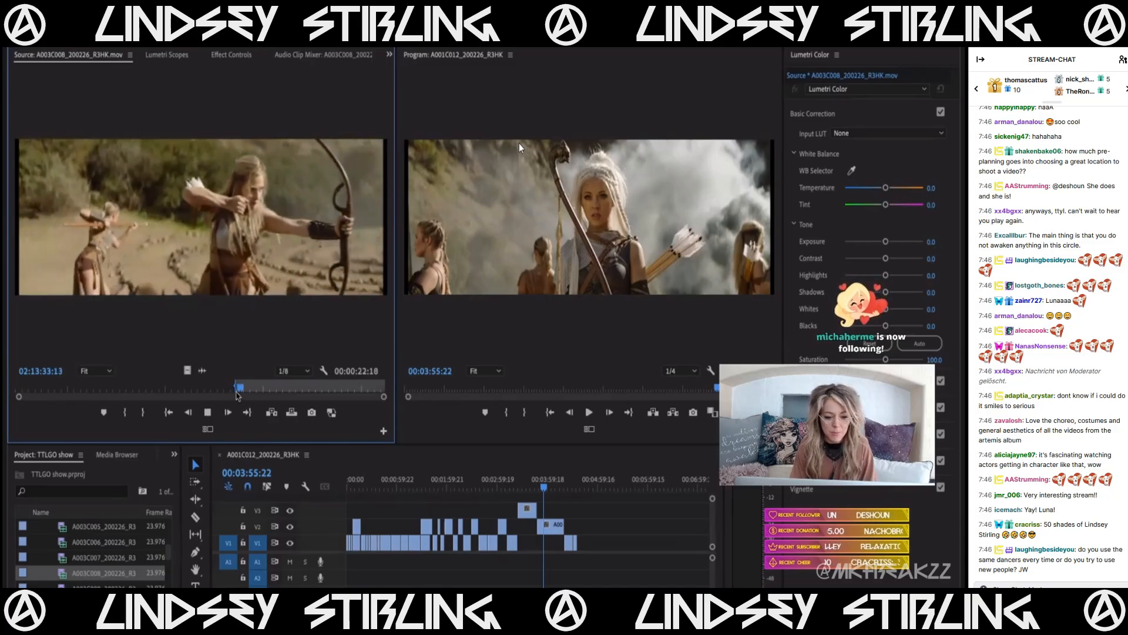
{"action": "key", "text": "space"}
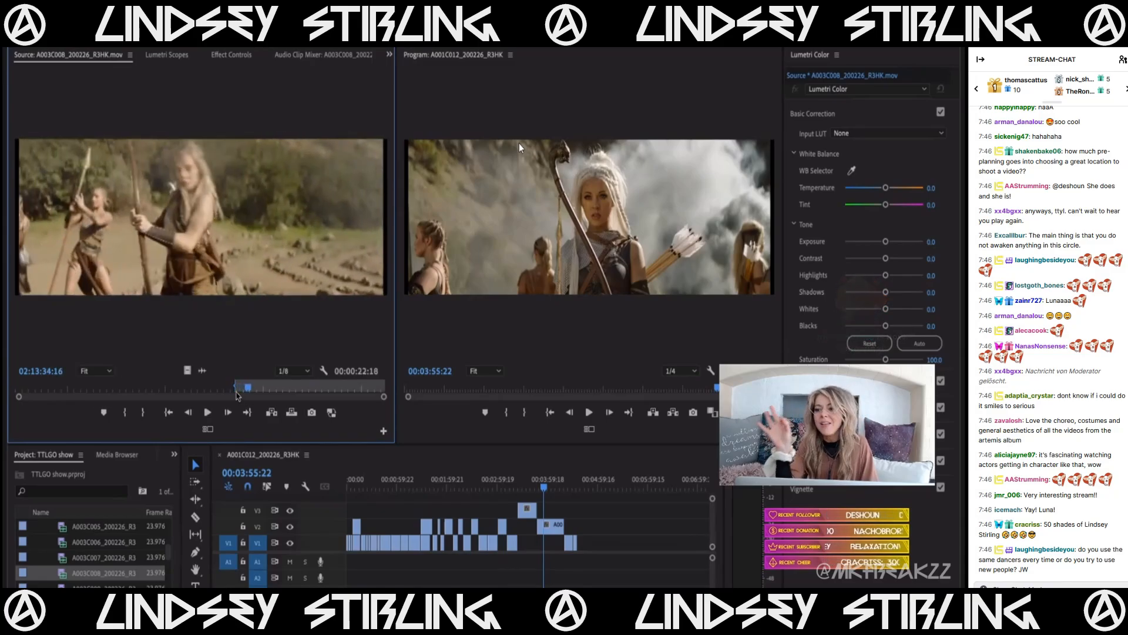
{"action": "key", "text": "space"}
{"action": "key", "text": "space"}
{"action": "key", "text": "o"}
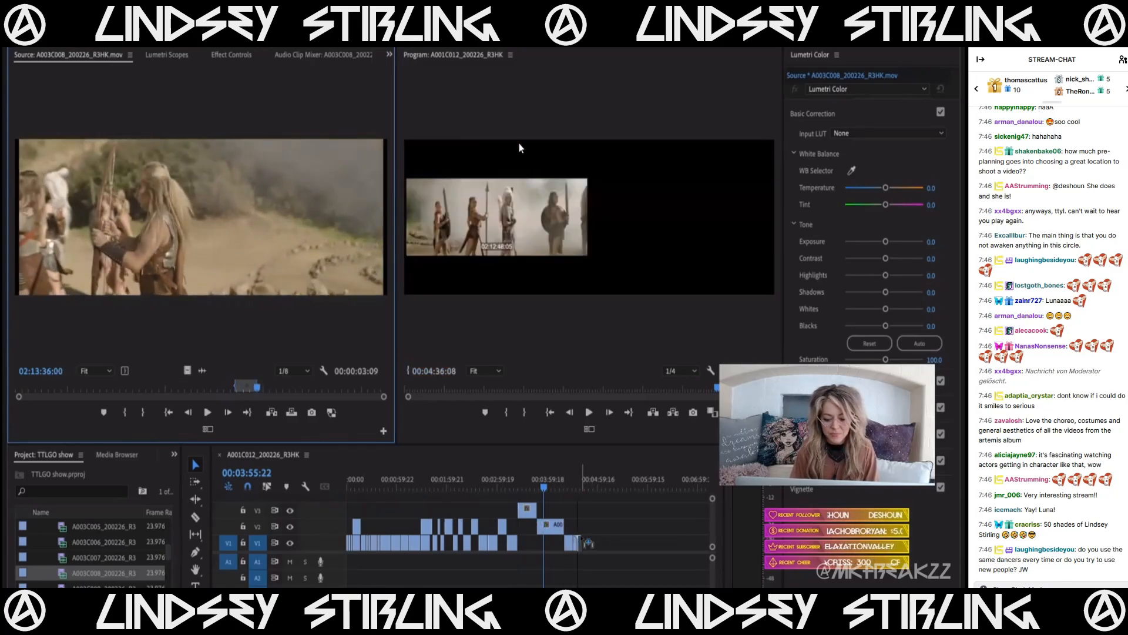
{"action": "left_click", "coordinate": [552, 539]}
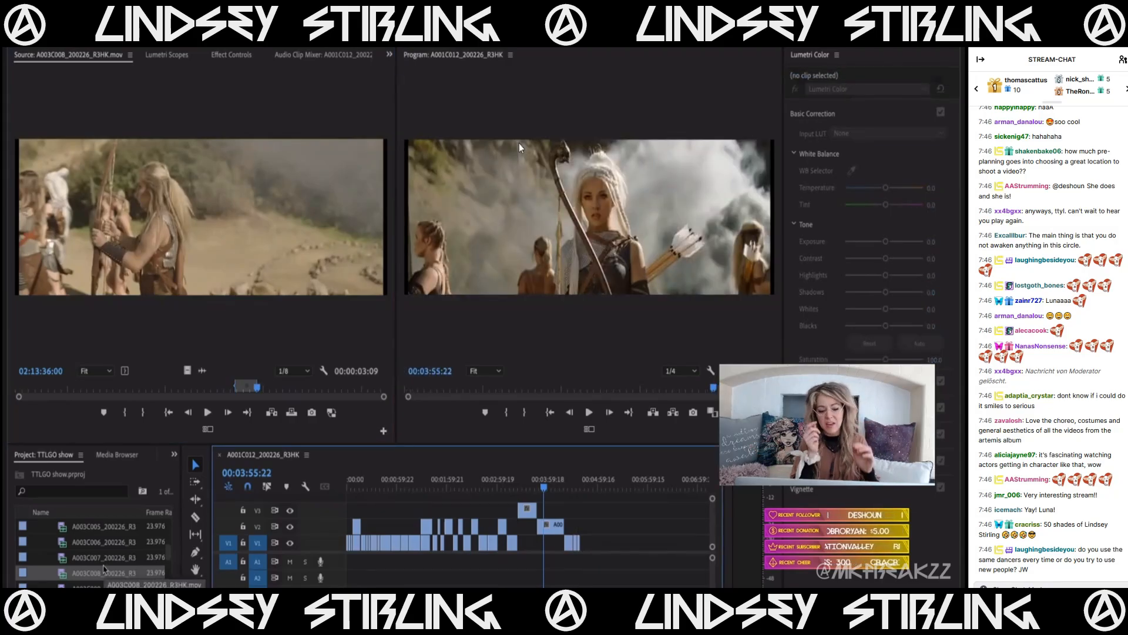
- Open A003C009, mark about 14 seconds ending at 02:15:00:05 and place its video on V1 after the A003C008 clip
{"action": "scroll", "coordinate": [87, 575], "scroll_direction": "down", "scroll_amount": 1}
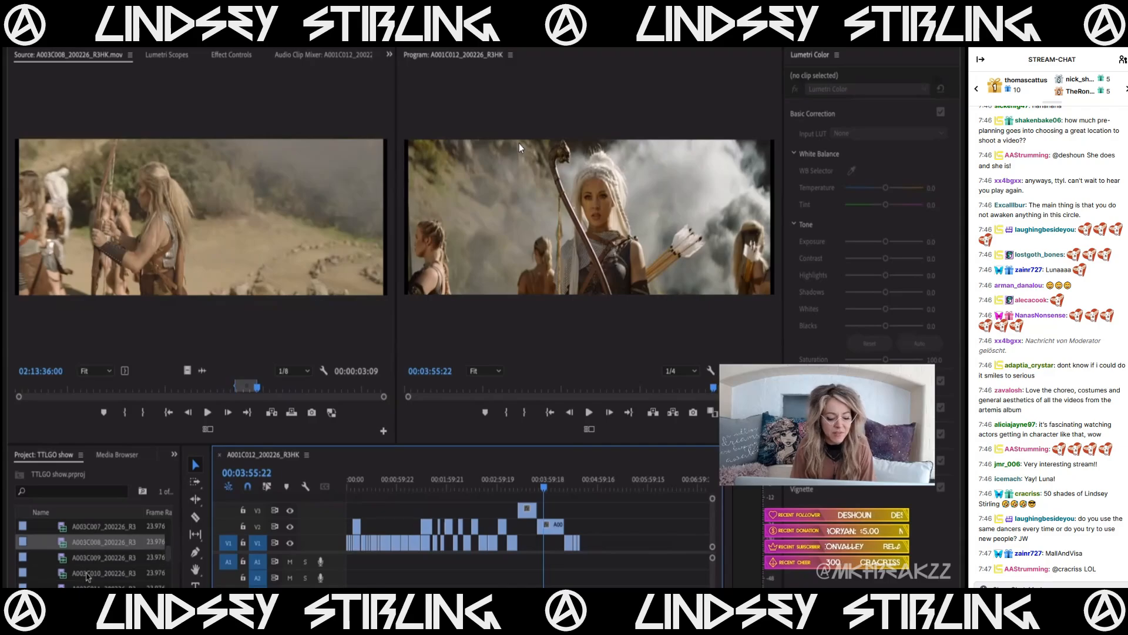
{"action": "double_click", "coordinate": [87, 561]}
{"action": "left_click_drag", "start_coordinate": [87, 386], "coordinate": [226, 404]}
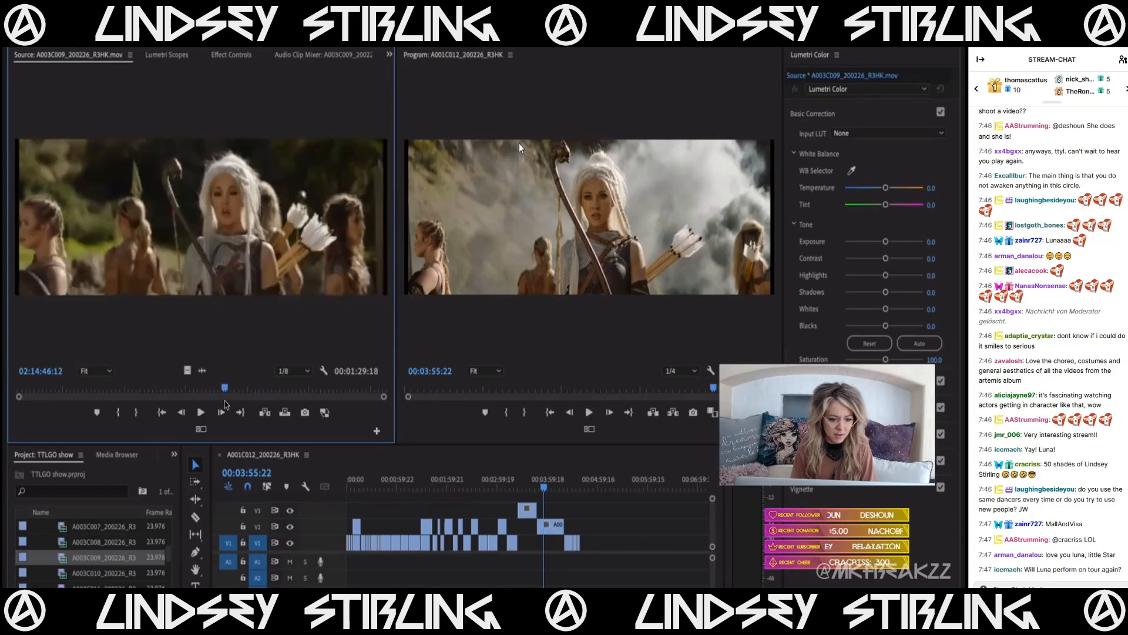
{"action": "key", "text": "i"}
{"action": "key", "text": "space"}
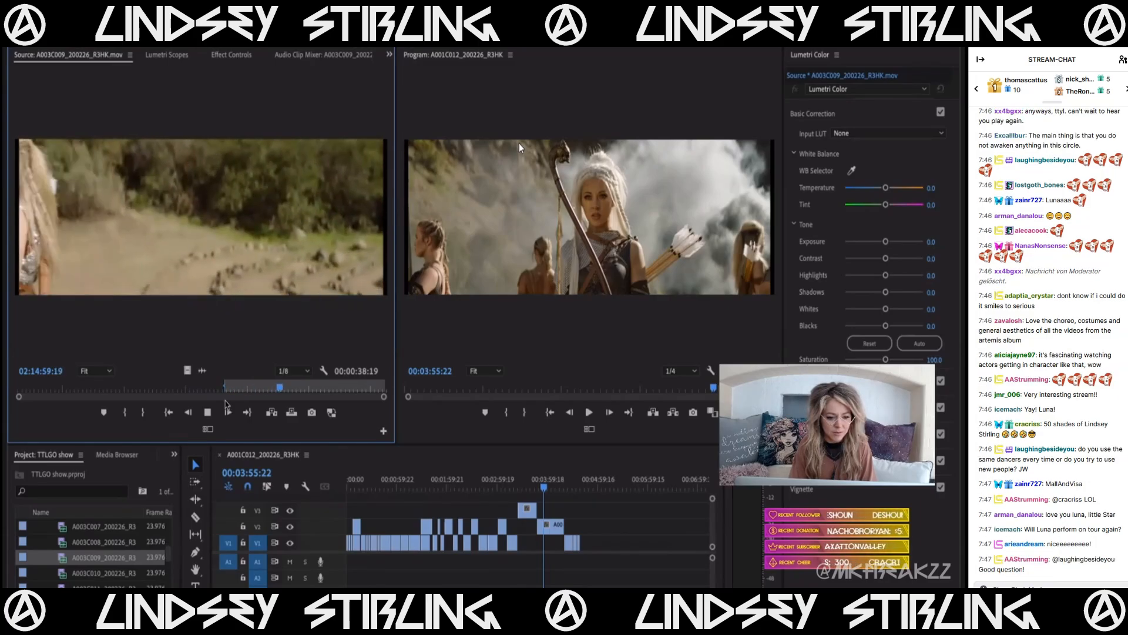
{"action": "key", "text": "o"}
{"action": "left_click_drag", "start_coordinate": [182, 375], "coordinate": [590, 548]}
- Mark a second A003C009 range of about 11 seconds ending at 02:15:14:20 and place its video on V2 after the first
{"action": "left_click", "coordinate": [298, 389]}
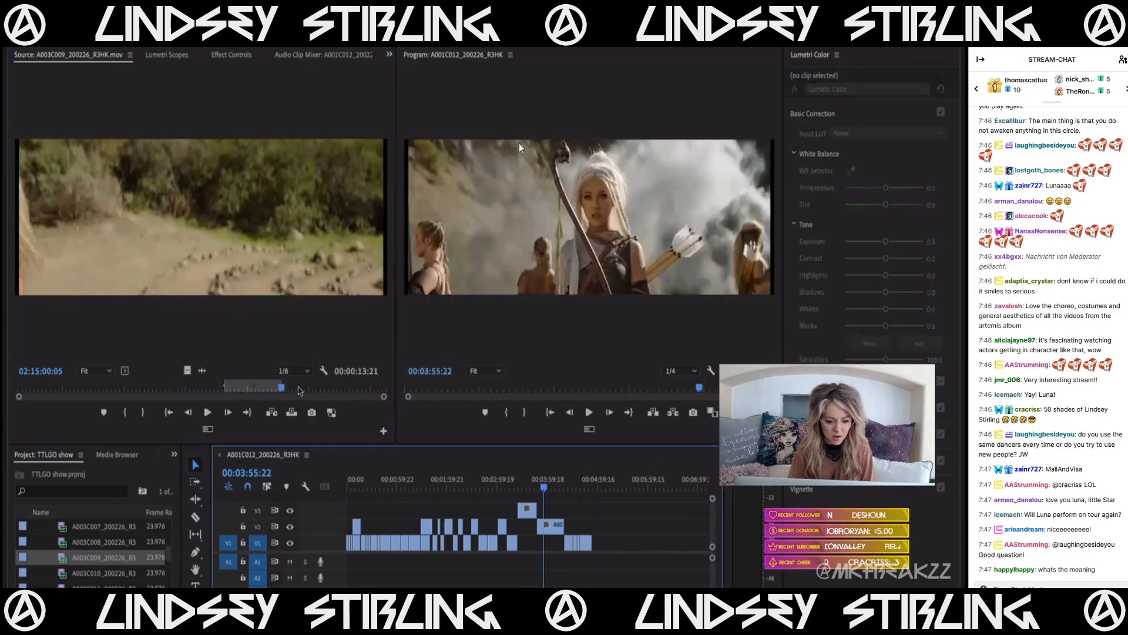
{"action": "left_click_drag", "start_coordinate": [303, 390], "coordinate": [297, 393]}
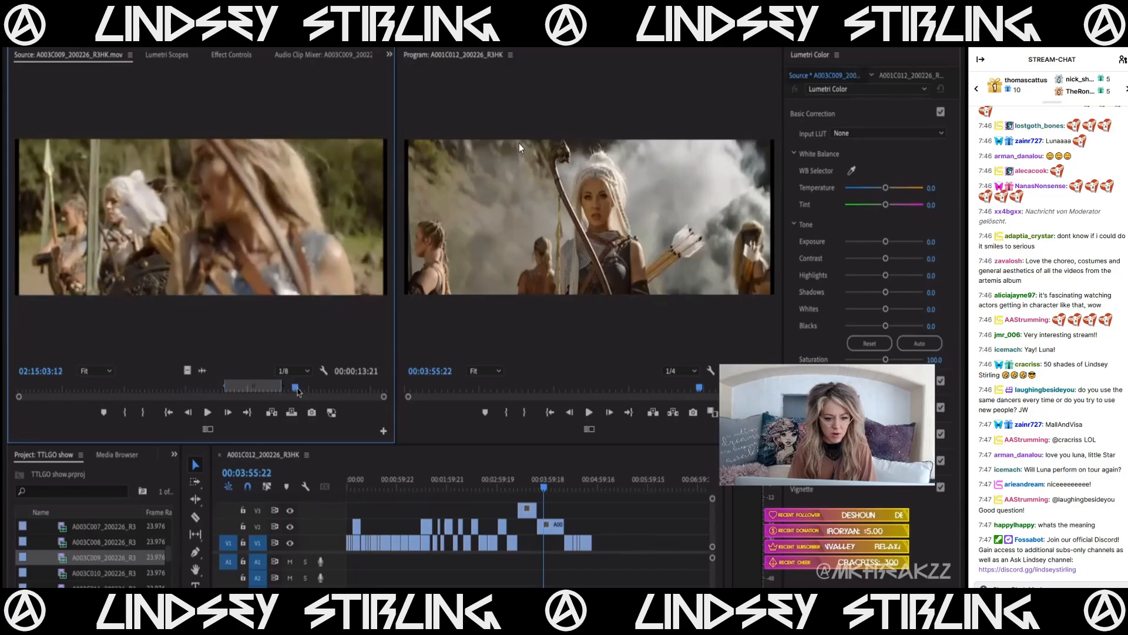
{"action": "left_click", "coordinate": [298, 390]}
{"action": "key", "text": "i"}
{"action": "key", "text": "space"}
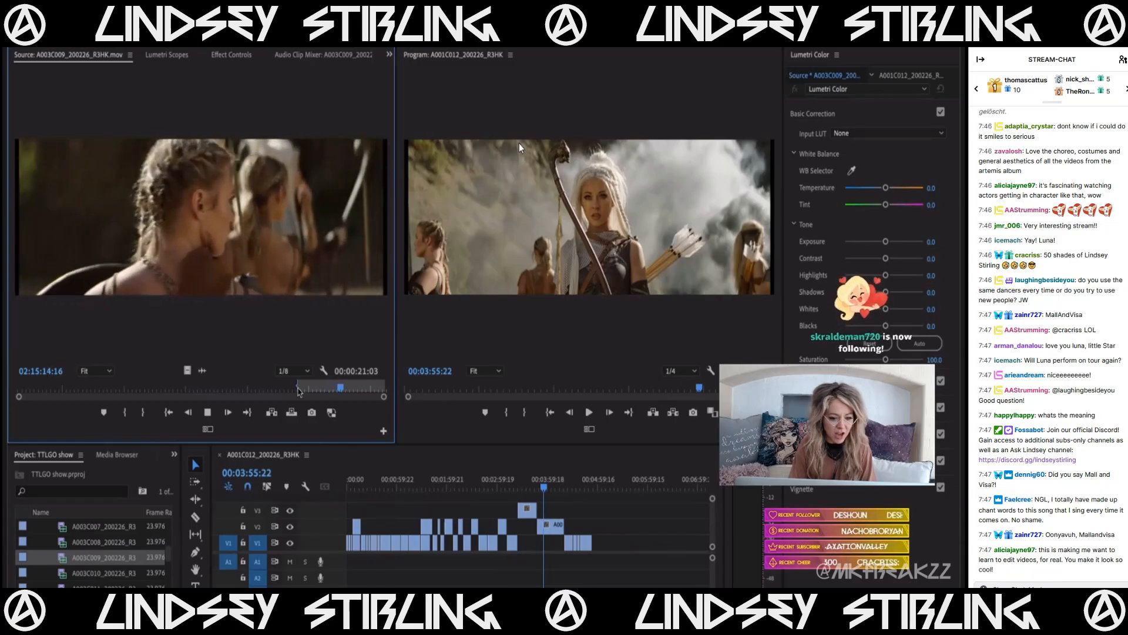
{"action": "key", "text": "space"}
{"action": "key", "text": "o"}
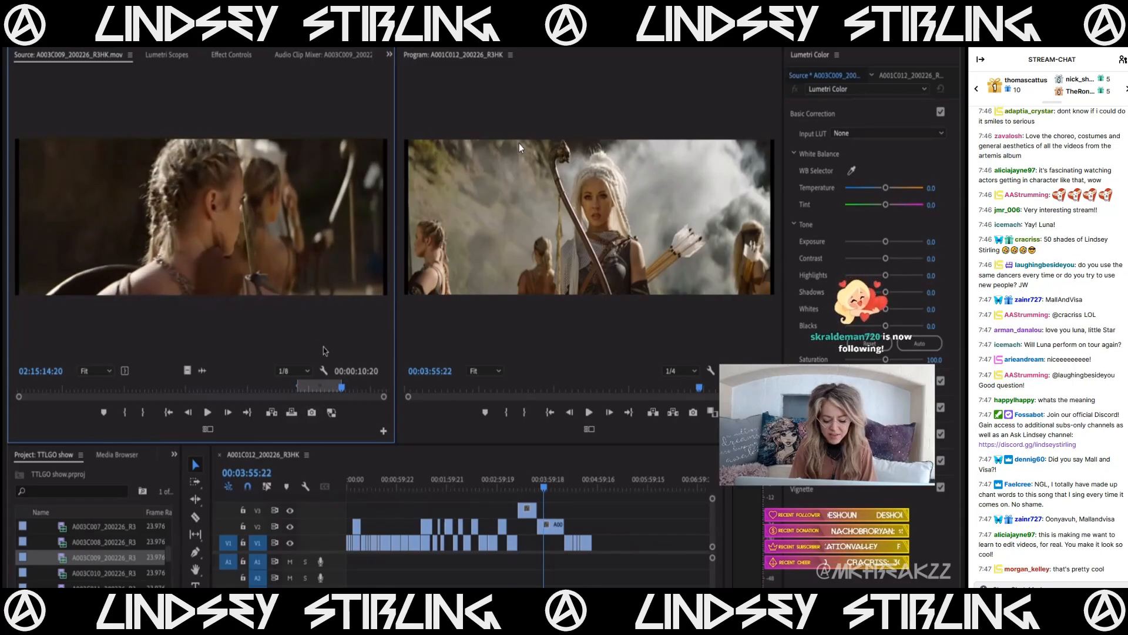
{"action": "key", "text": "j"}
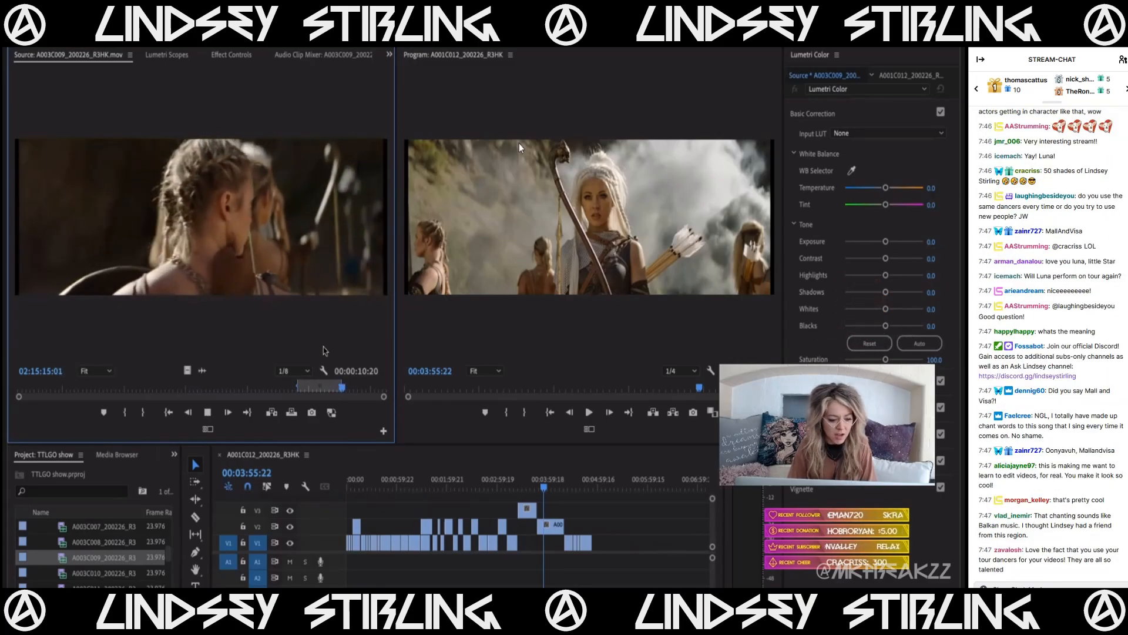
{"action": "left_click_drag", "start_coordinate": [188, 371], "coordinate": [595, 526]}
- Open A003C010, mark a range of about 2.5 seconds starting at 02:15:57:05 and skim the remaining footage to 02:16:18:08
{"action": "double_click", "coordinate": [90, 576]}
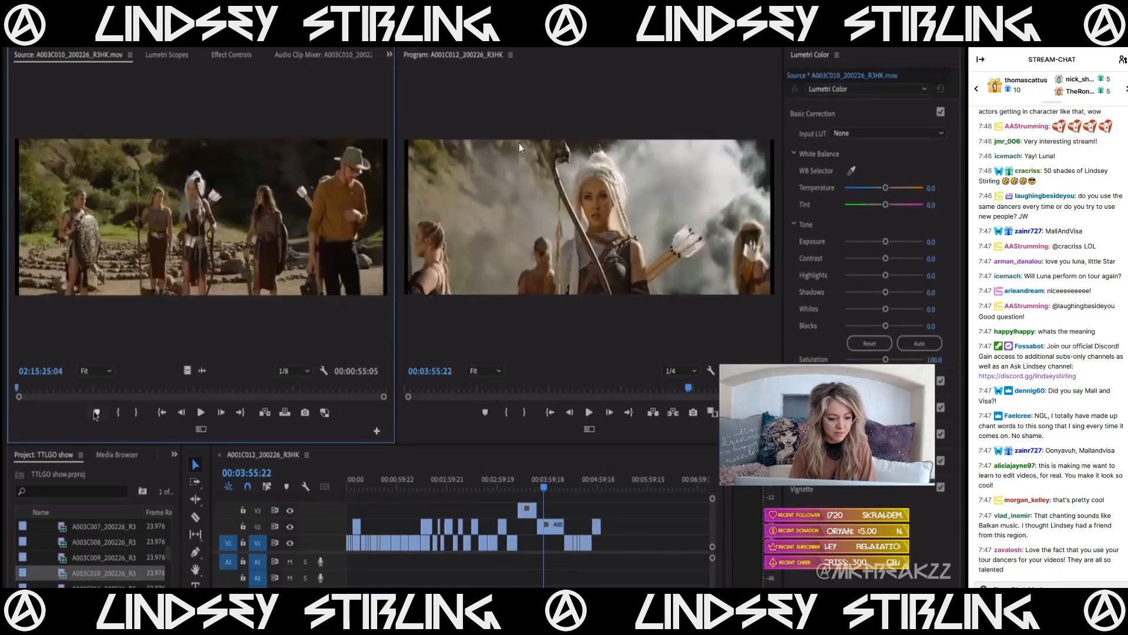
{"action": "left_click_drag", "start_coordinate": [94, 392], "coordinate": [231, 401]}
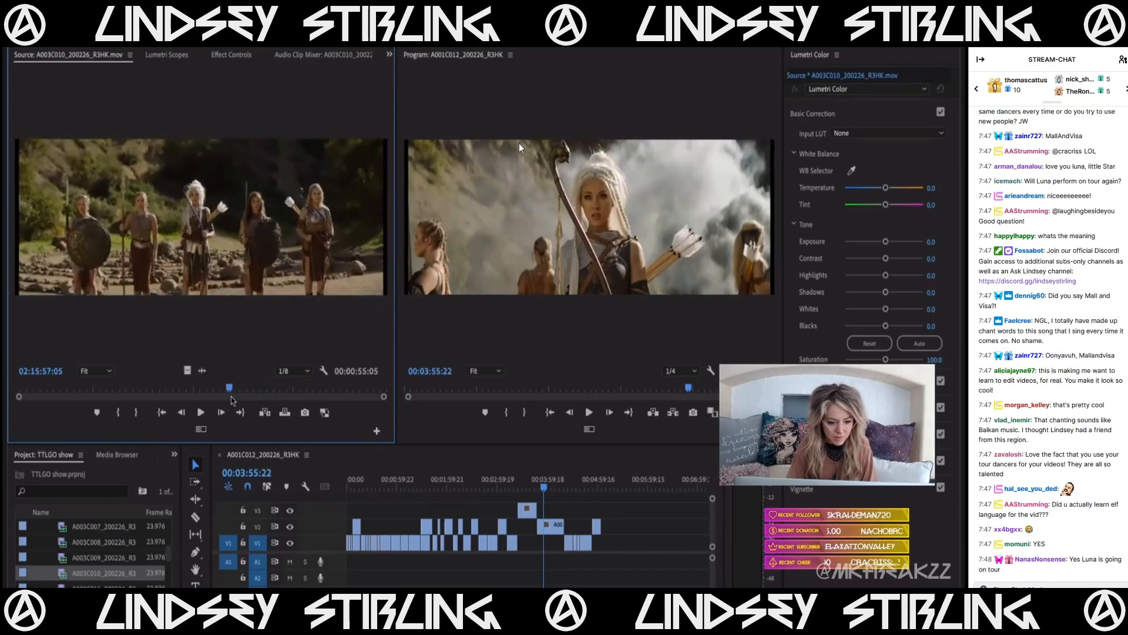
{"action": "key", "text": "i"}
{"action": "key", "text": "space"}
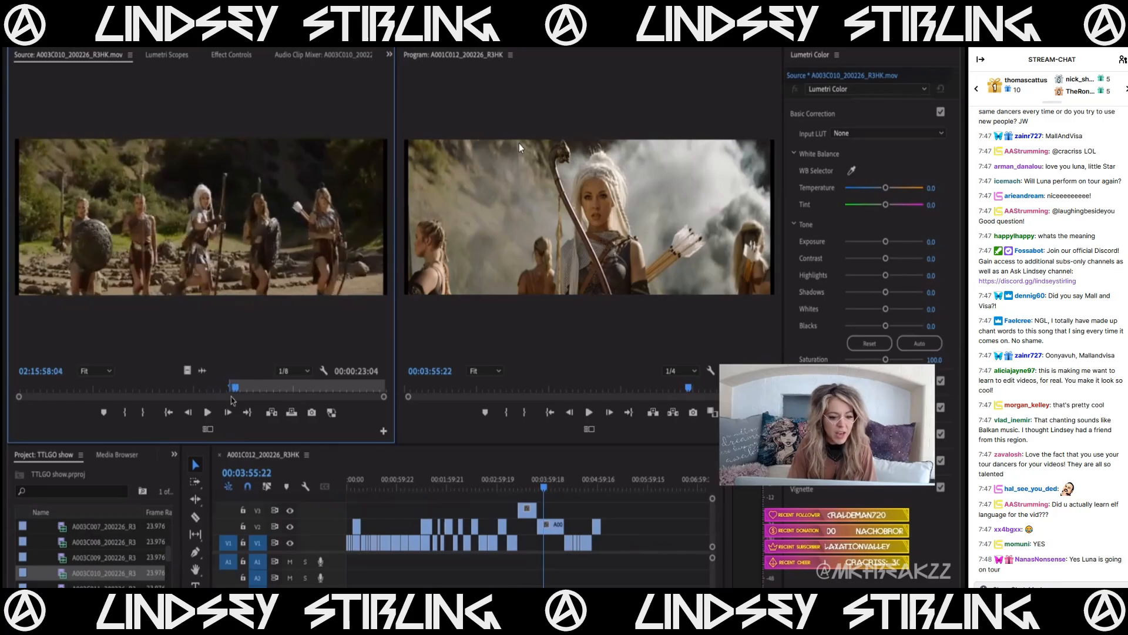
{"action": "left_click", "coordinate": [232, 400]}
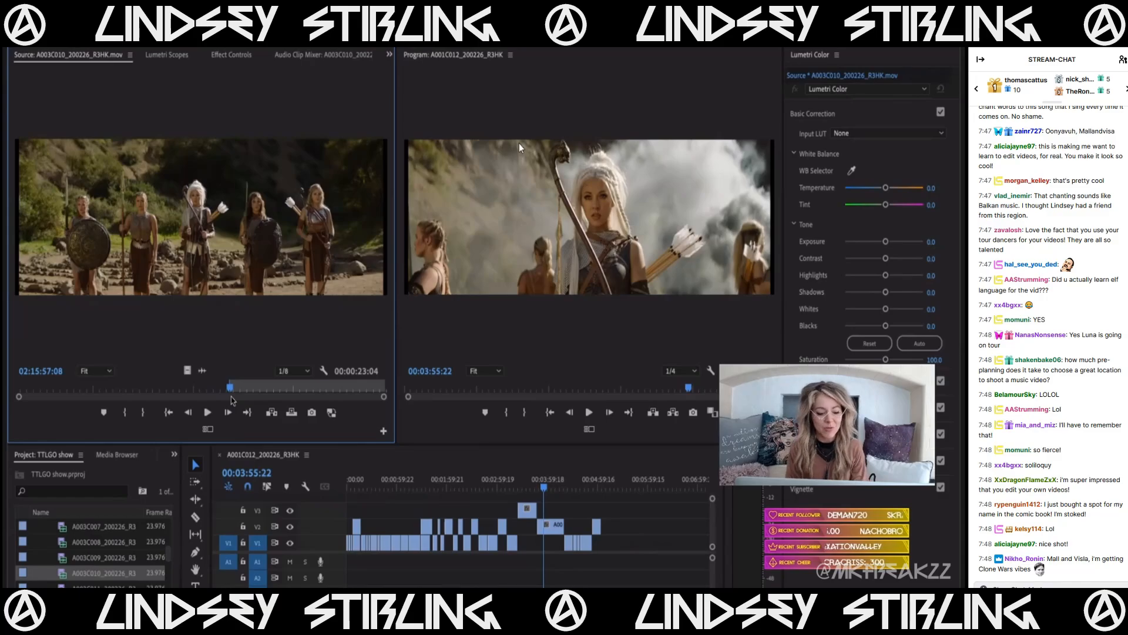
{"action": "left_click_drag", "start_coordinate": [231, 392], "coordinate": [374, 392]}
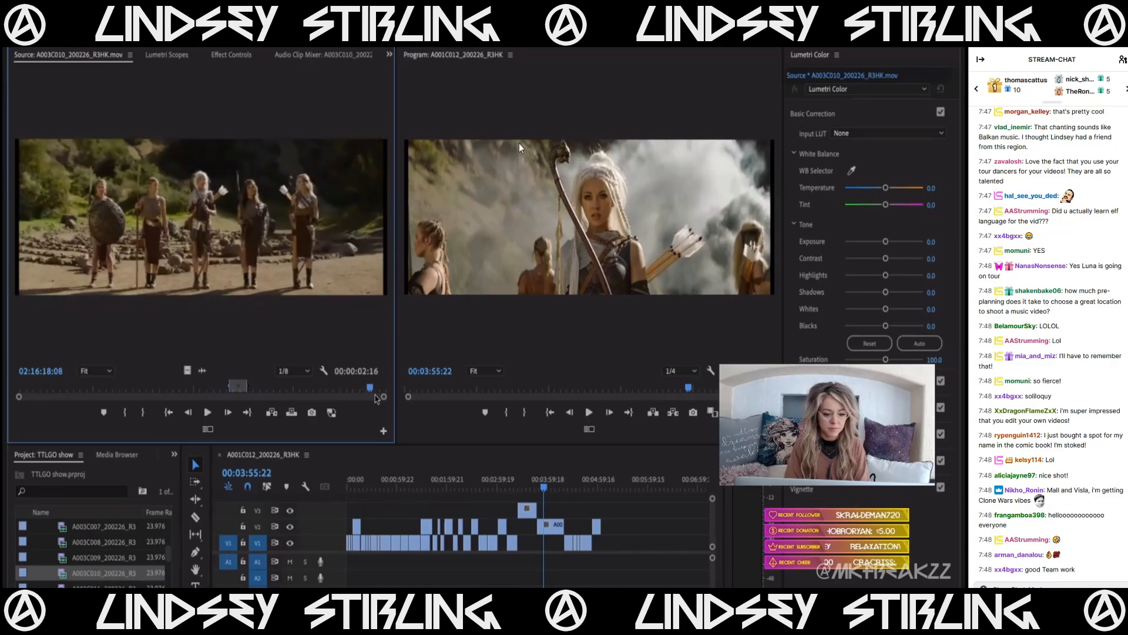
- Open A003C011, mark about 2 seconds ending at 02:16:50:17 and place its video on V1 after the A003C009 clips
{"action": "double_click", "coordinate": [100, 584]}
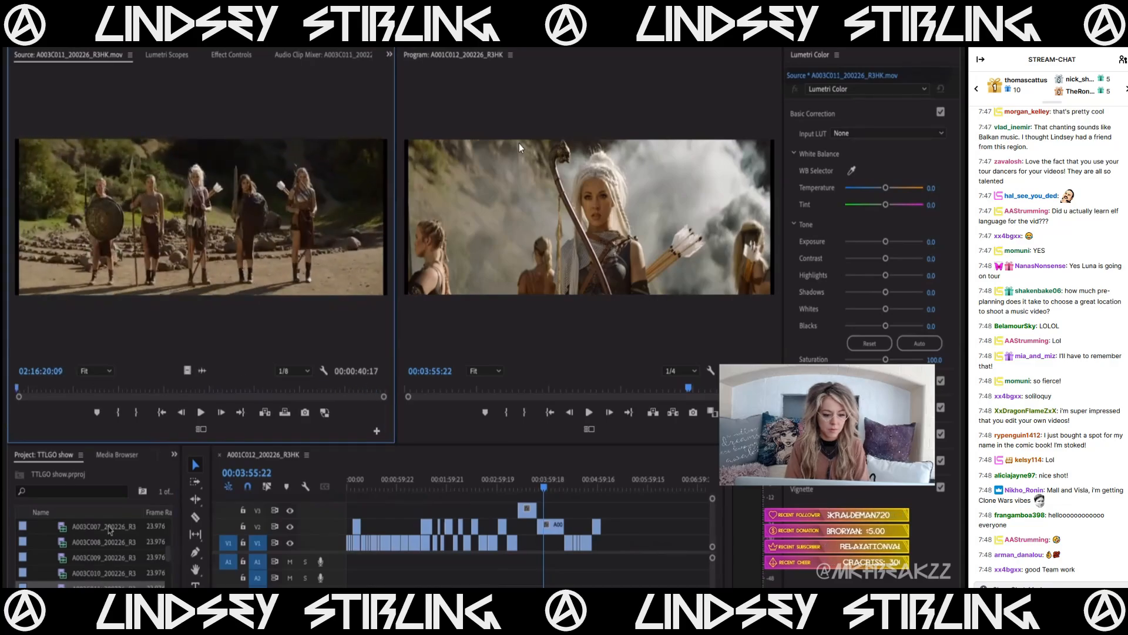
{"action": "left_click", "coordinate": [115, 390]}
{"action": "left_click_drag", "start_coordinate": [172, 388], "coordinate": [271, 391]}
{"action": "key", "text": "i"}
{"action": "key", "text": "space"}
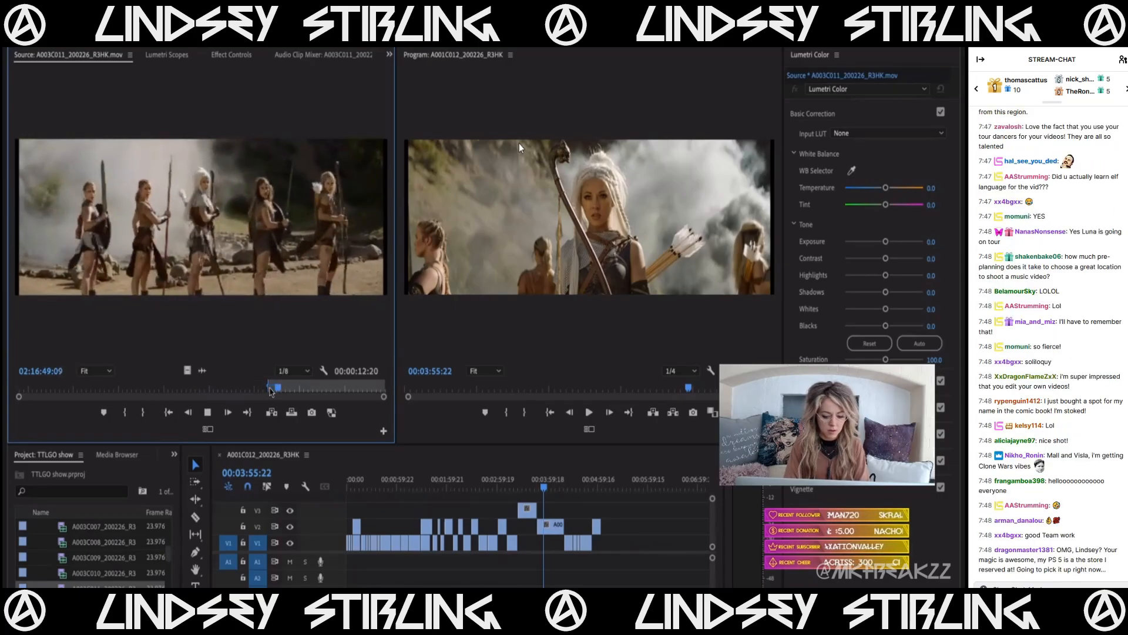
{"action": "key", "text": "o"}
{"action": "key", "text": "space"}
{"action": "left_click_drag", "start_coordinate": [188, 372], "coordinate": [606, 547]}
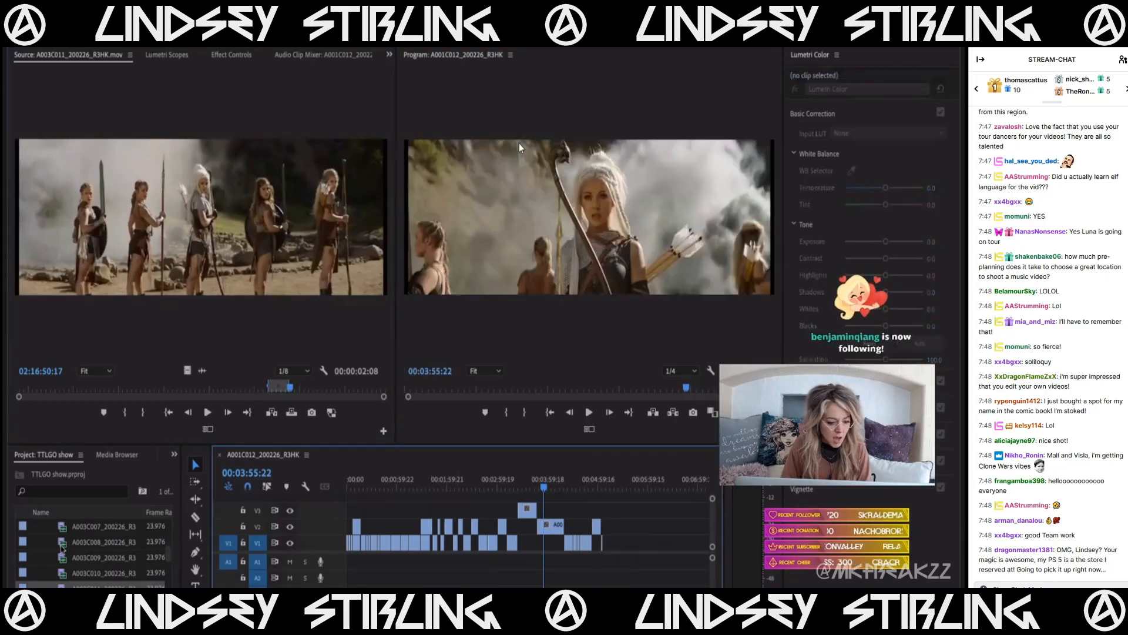
- Open A003C012, mark about 4 seconds of the warriors running, ending at 02:17:15:01, and place its video on V2 after the A003C011 clip
{"action": "scroll", "coordinate": [68, 559], "scroll_direction": "down", "scroll_amount": 3}
{"action": "double_click", "coordinate": [66, 558]}
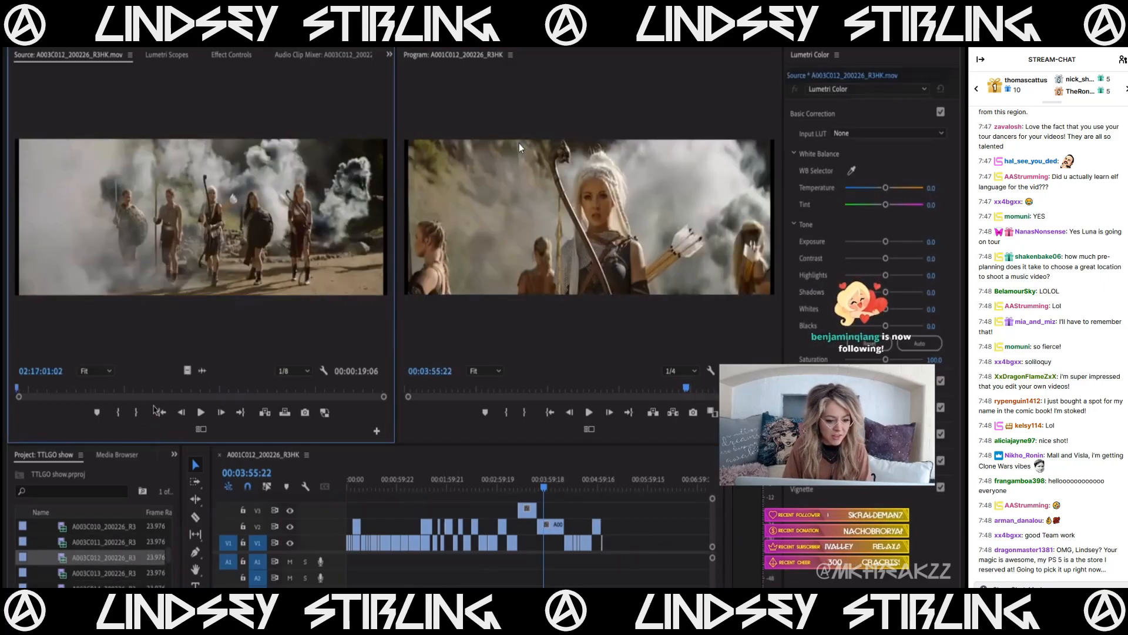
{"action": "left_click", "coordinate": [178, 389]}
{"action": "left_click_drag", "start_coordinate": [187, 389], "coordinate": [231, 395]}
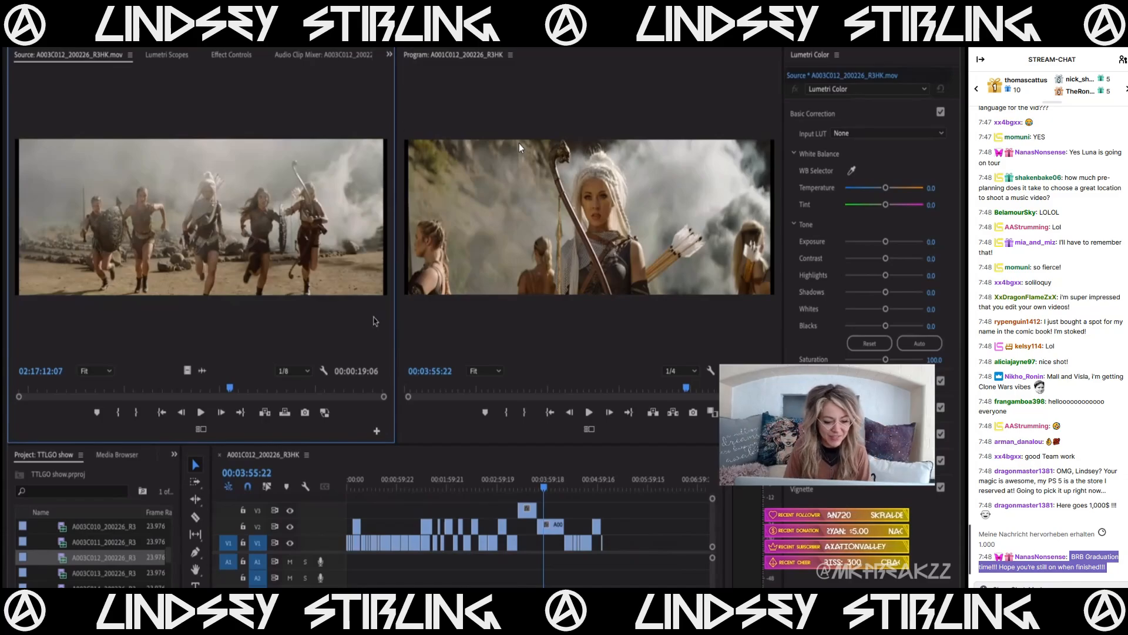
{"action": "left_click_drag", "start_coordinate": [214, 393], "coordinate": [203, 393]}
{"action": "key", "text": "i"}
{"action": "key", "text": "space"}
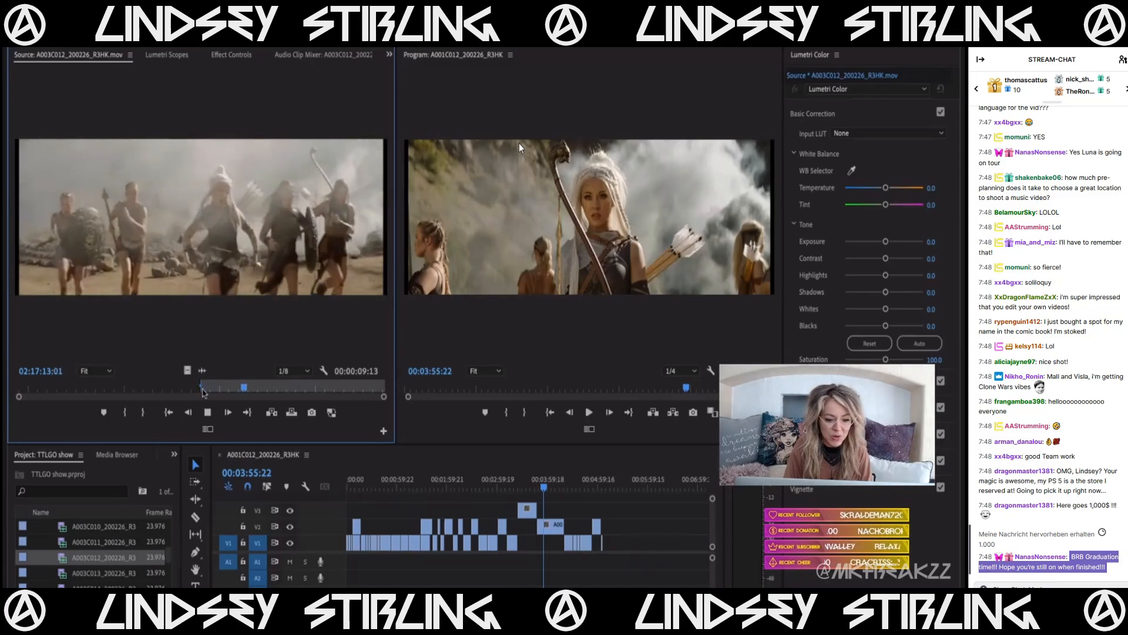
{"action": "key", "text": "o"}
{"action": "key", "text": "space"}
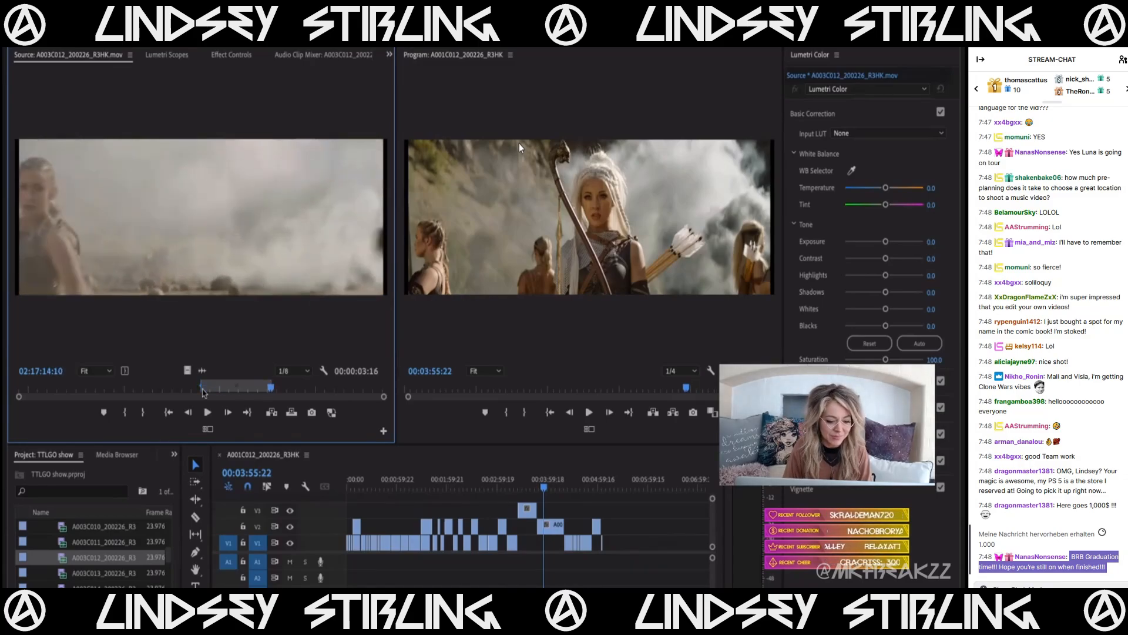
{"action": "key", "text": "o"}
{"action": "left_click_drag", "start_coordinate": [188, 371], "coordinate": [604, 532]}
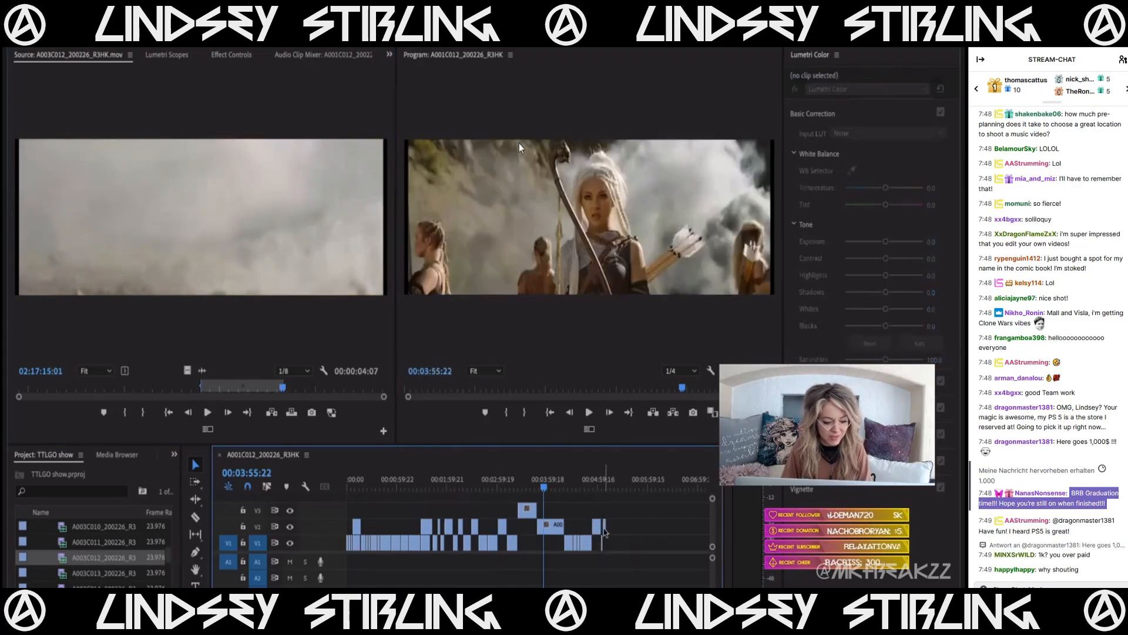
- Open A003C013 and skim the footage from the colour chart through to 02:17:27:07
{"action": "left_click", "coordinate": [105, 579]}
{"action": "double_click", "coordinate": [105, 579]}
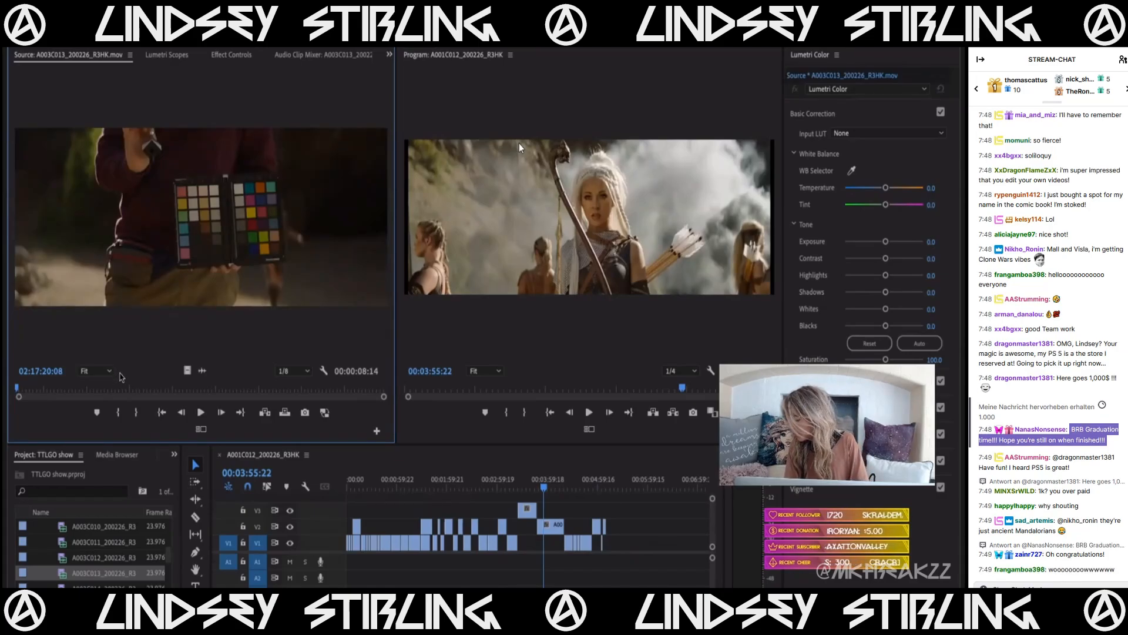
{"action": "left_click", "coordinate": [87, 387]}
{"action": "left_click_drag", "start_coordinate": [98, 388], "coordinate": [314, 391]}
- Open A003C014, mark about 11.5 seconds of the bow fight ending at 02:17:50:14 and place its video on V1 after the A003C012 clip
{"action": "double_click", "coordinate": [62, 586]}
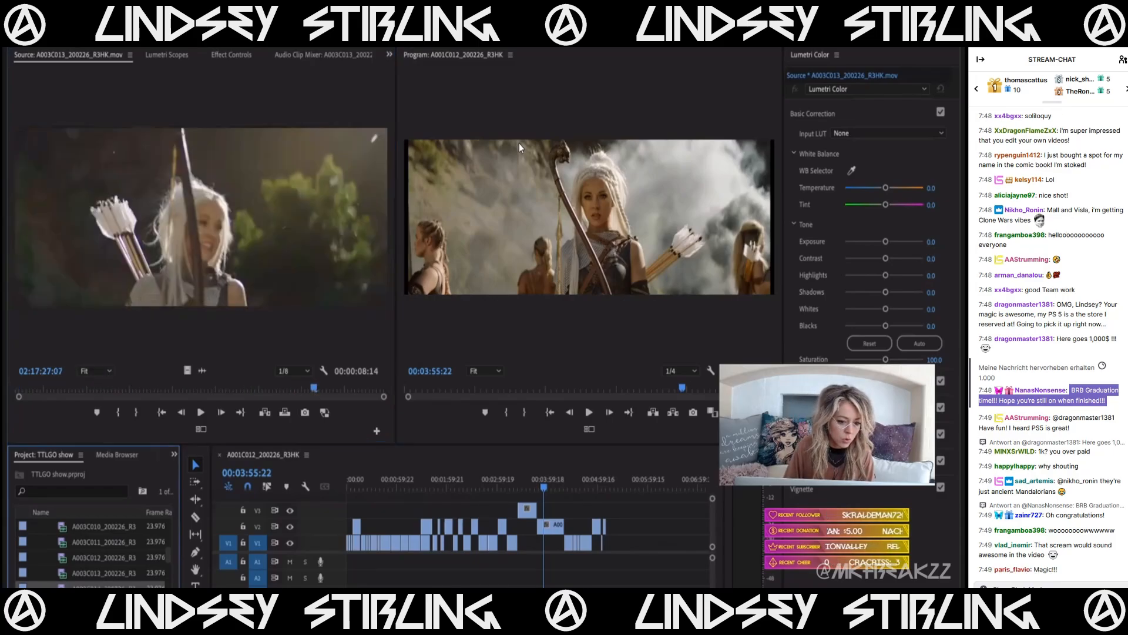
{"action": "left_click_drag", "start_coordinate": [56, 389], "coordinate": [70, 395]}
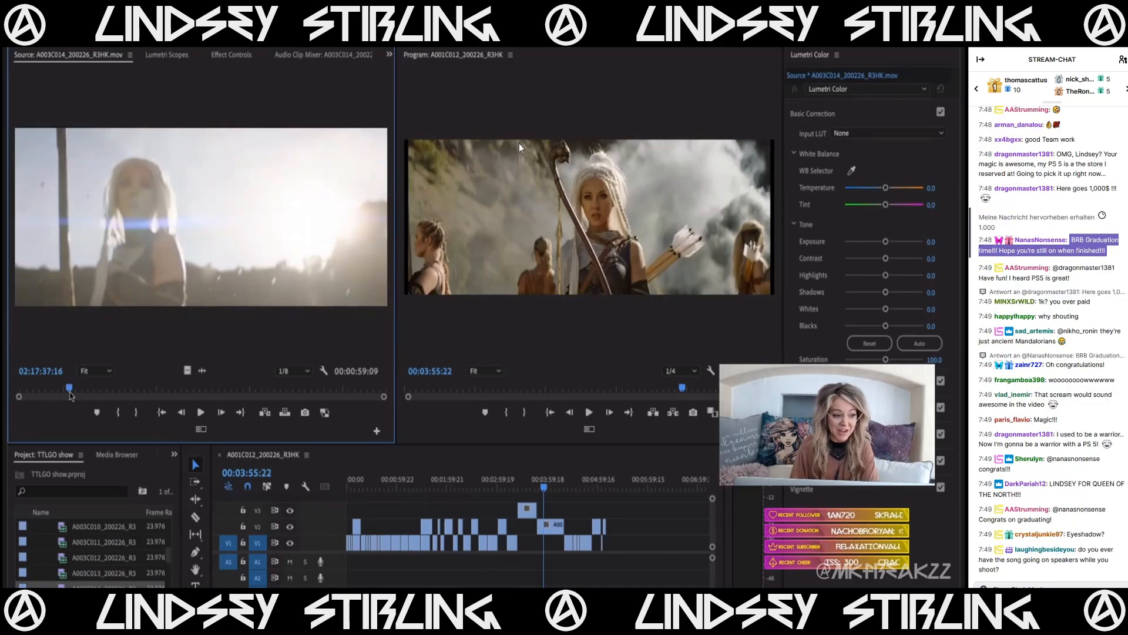
{"action": "key", "text": "space"}
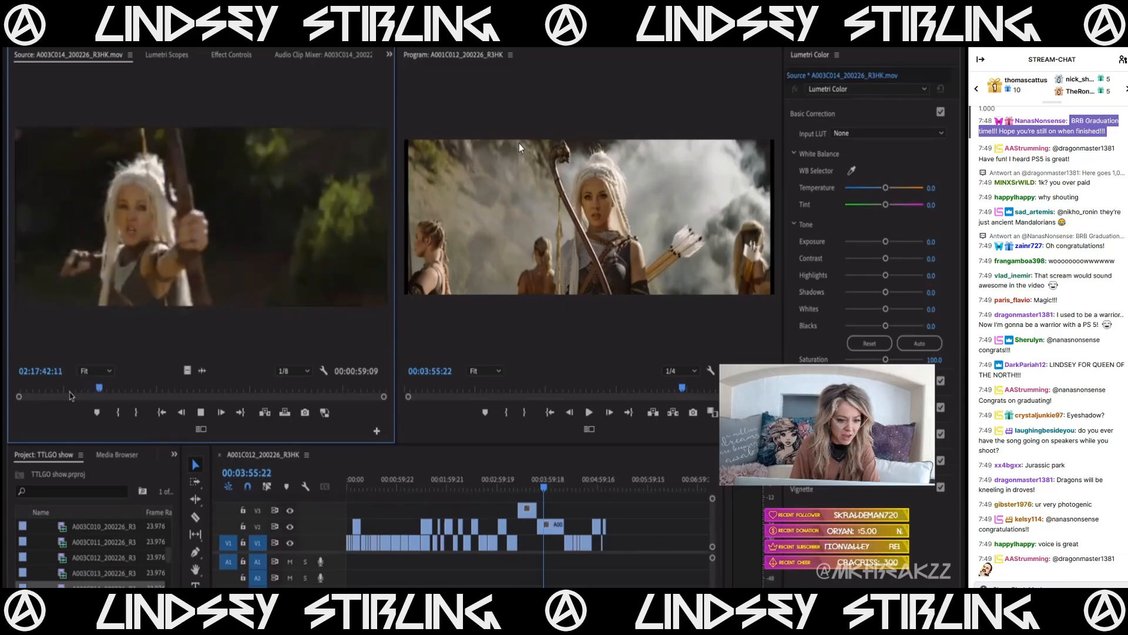
{"action": "key", "text": "space"}
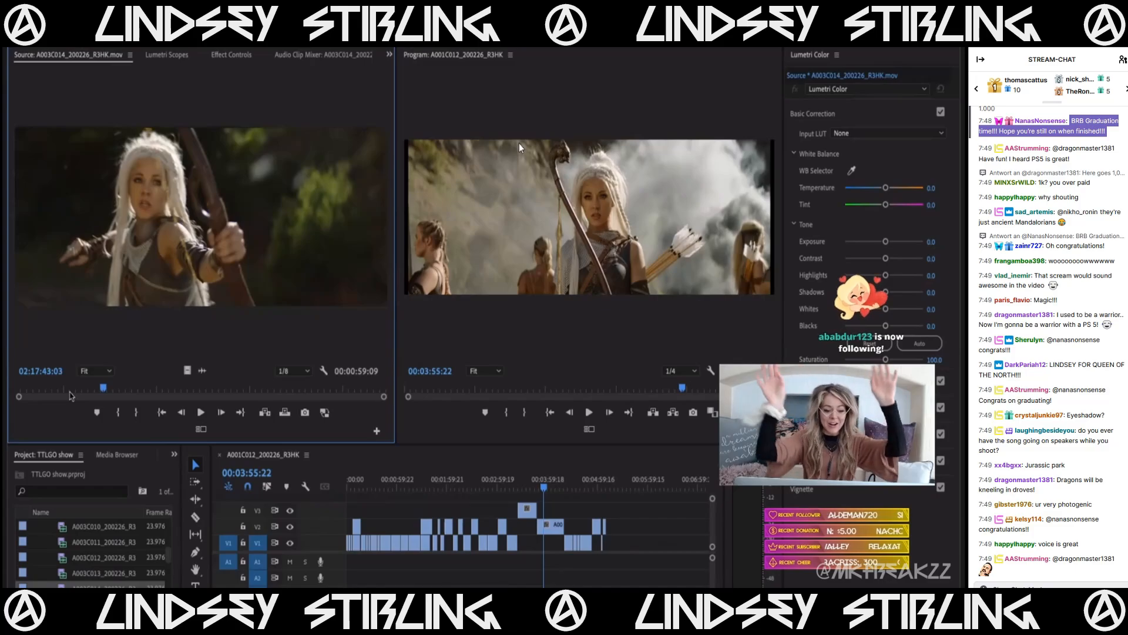
{"action": "key", "text": "space"}
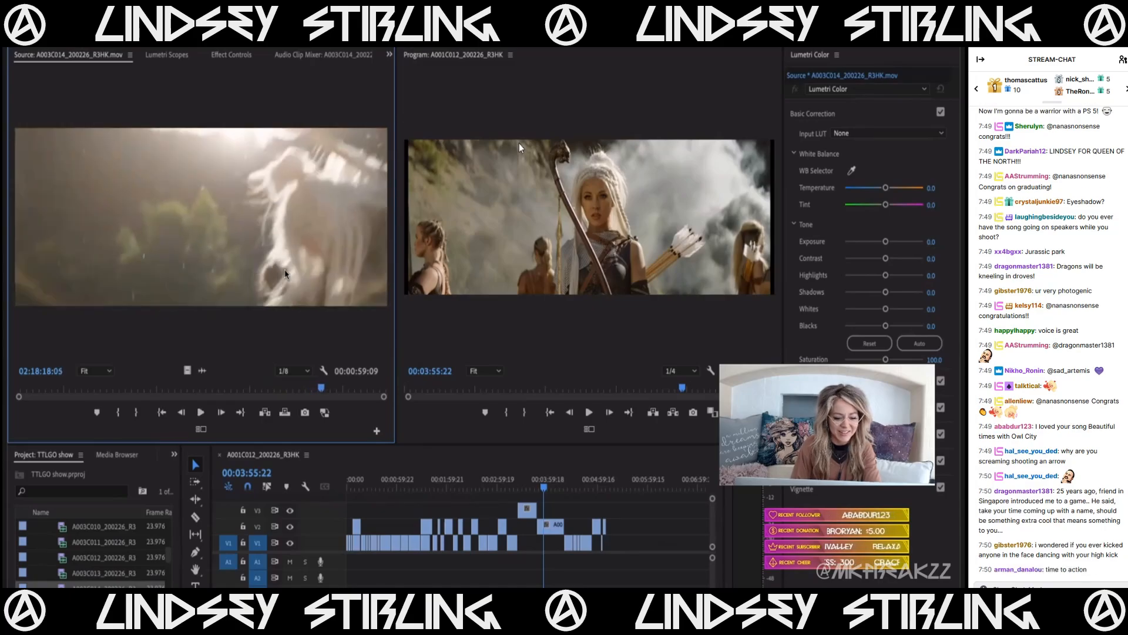
{"action": "left_click_drag", "start_coordinate": [290, 388], "coordinate": [227, 394]}
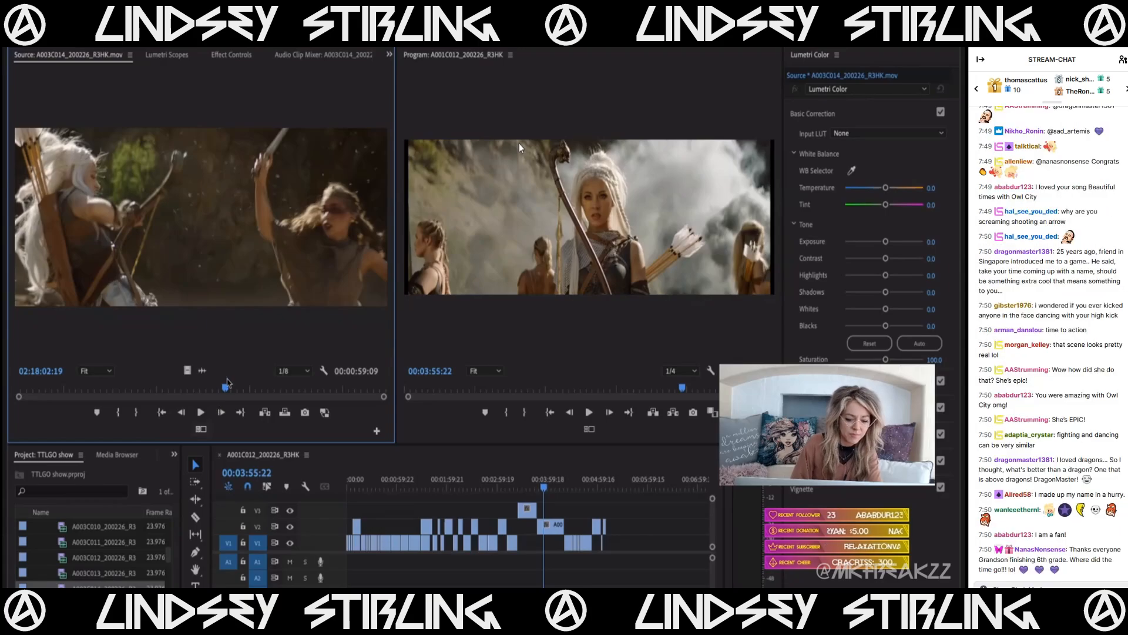
{"action": "left_click_drag", "start_coordinate": [223, 388], "coordinate": [80, 389]}
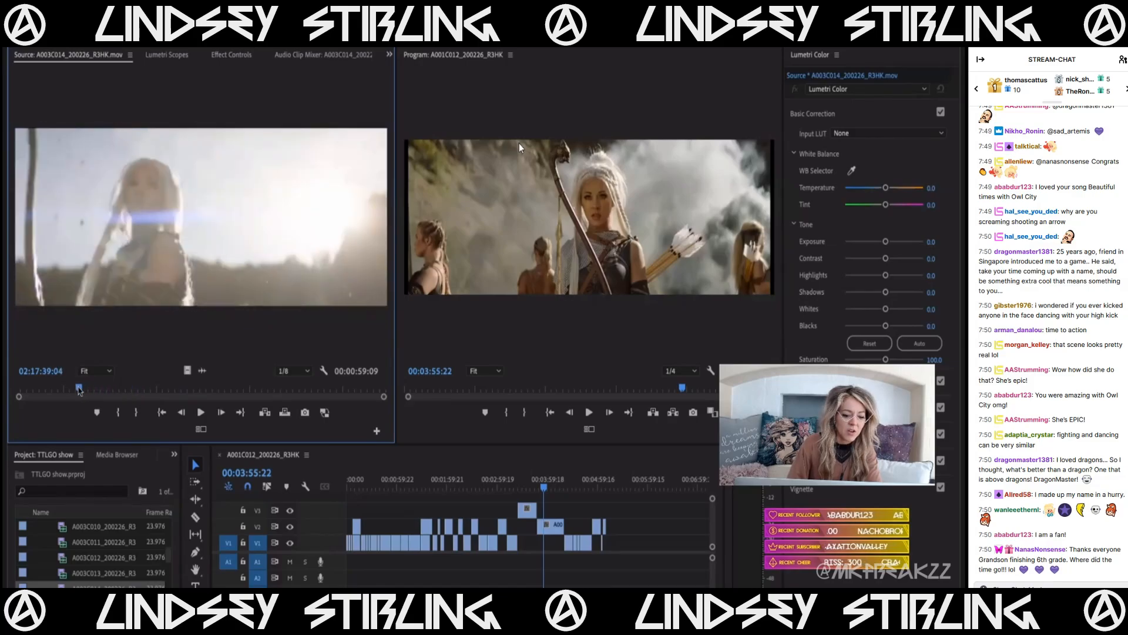
{"action": "key", "text": "space"}
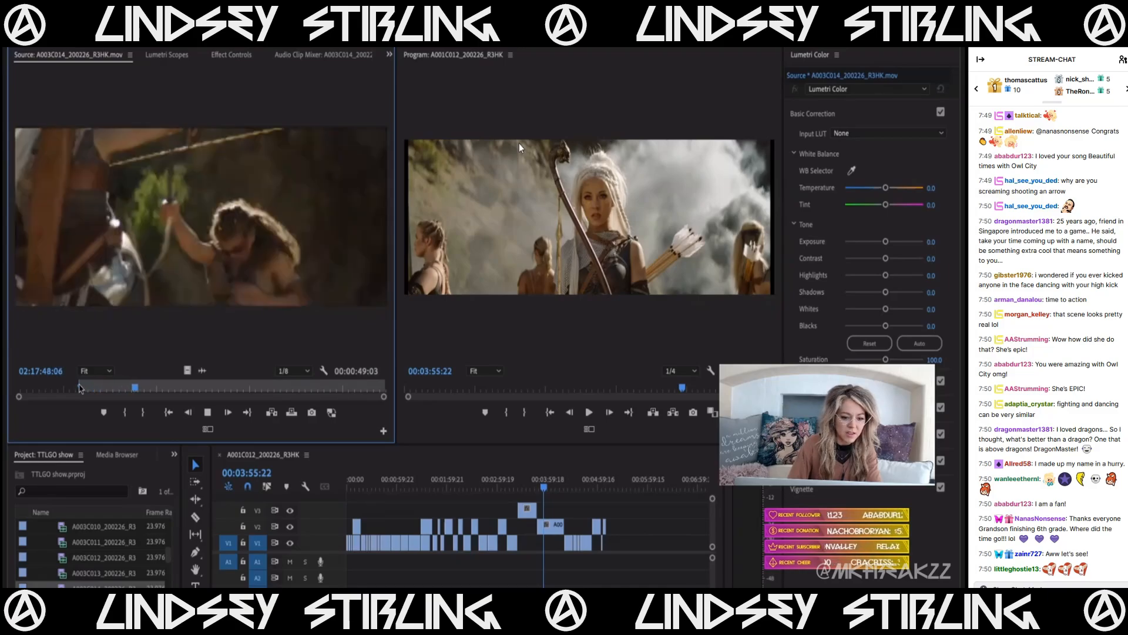
{"action": "key", "text": "space"}
{"action": "key", "text": "o"}
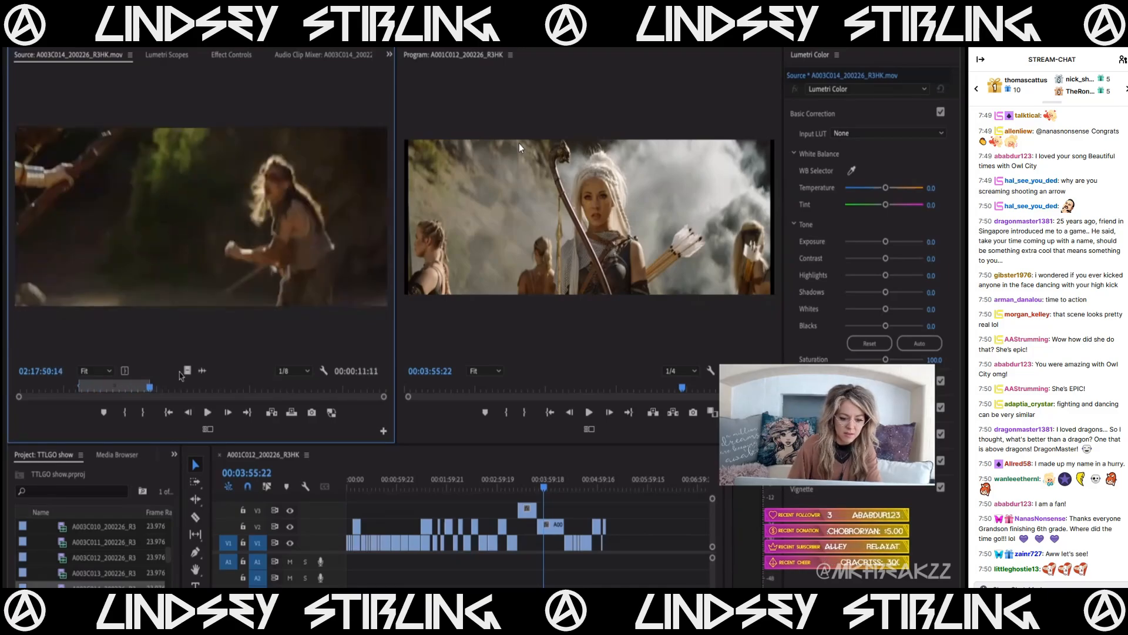
{"action": "key", "text": "."}
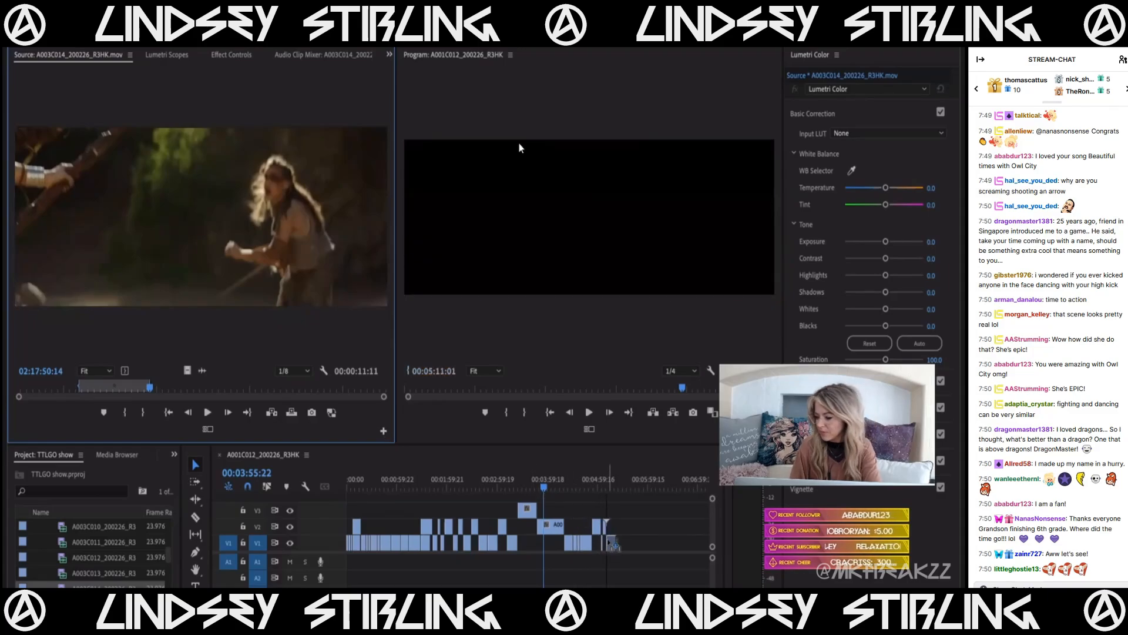
{"action": "left_click", "coordinate": [520, 148]}
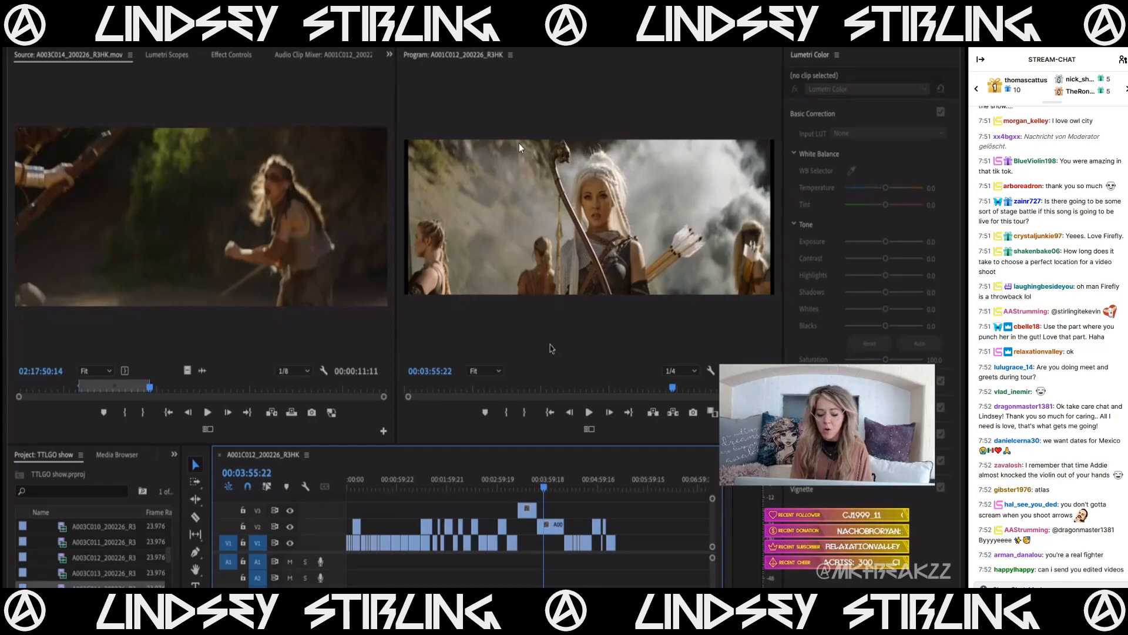
{"action": "left_click", "coordinate": [555, 479]}
{"action": "left_click_drag", "start_coordinate": [555, 479], "coordinate": [551, 479]}
{"action": "scroll", "coordinate": [103, 549], "scroll_direction": "down", "scroll_amount": 3}
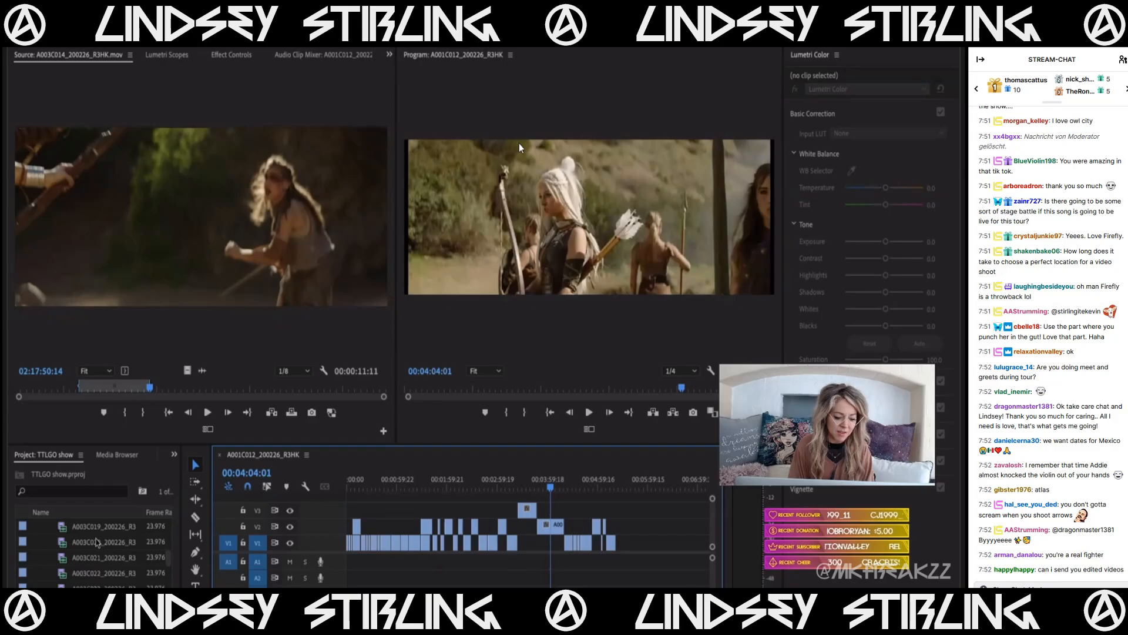
{"action": "scroll", "coordinate": [97, 542], "scroll_direction": "up", "scroll_amount": 1}
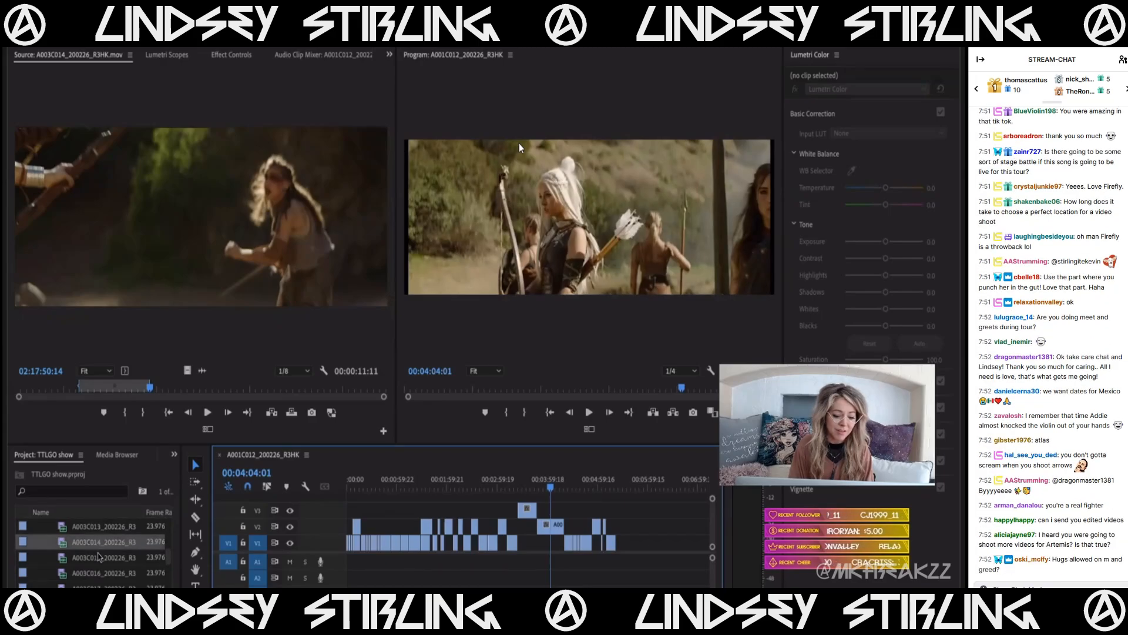
- Mark a second A003C014 range ending at 02:18:17:23 and place its video on V1 after the first
{"action": "left_click_drag", "start_coordinate": [264, 390], "coordinate": [289, 389]}
{"action": "key", "text": "space"}
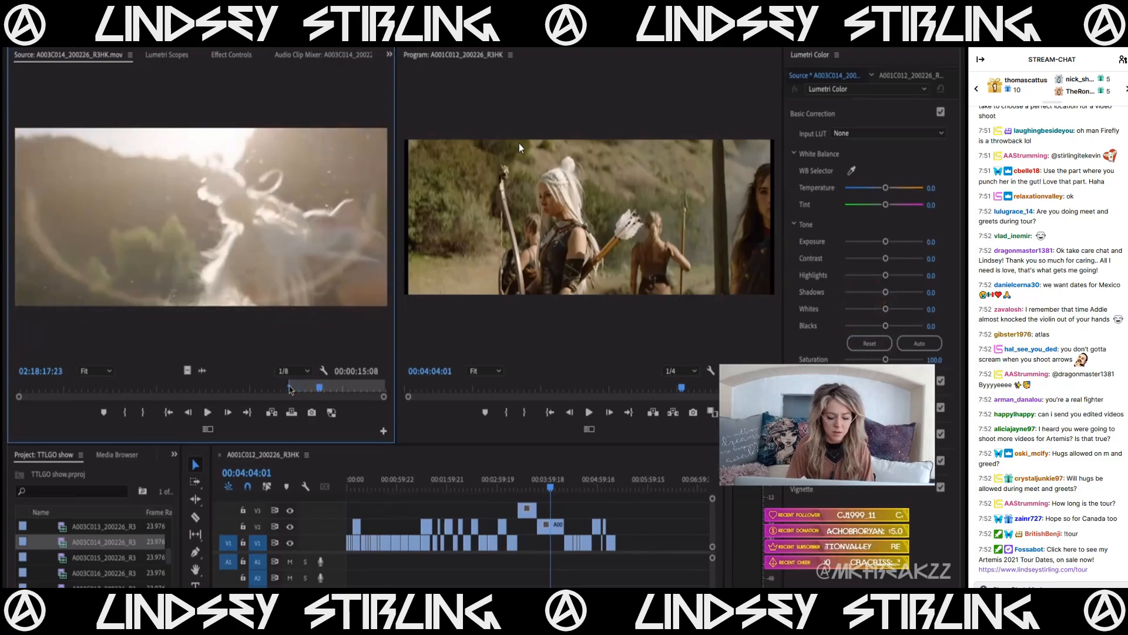
{"action": "key", "text": "space"}
{"action": "key", "text": "o"}
{"action": "left_click_drag", "start_coordinate": [188, 370], "coordinate": [619, 540]}
- Open A003C015 and play the bow fight from roughly a quarter of the way into the clip
{"action": "double_click", "coordinate": [97, 558]}
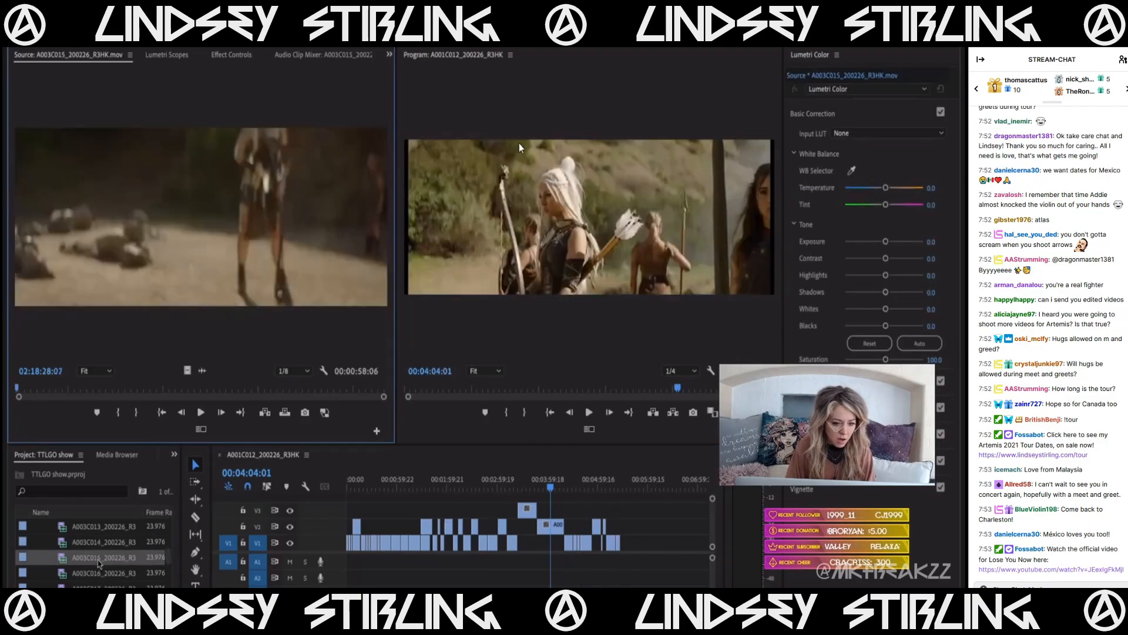
{"action": "left_click_drag", "start_coordinate": [129, 390], "coordinate": [103, 390]}
{"action": "key", "text": "space"}
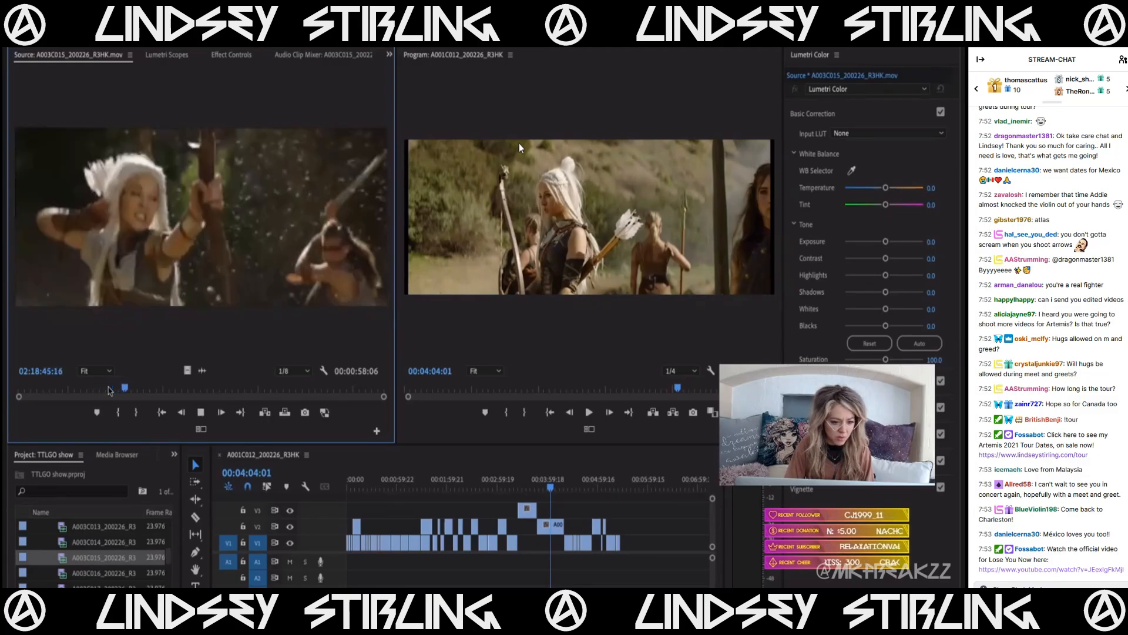
- Try different in points for the fight action in A003C015 around 02:18:58
{"action": "key", "text": "i"}
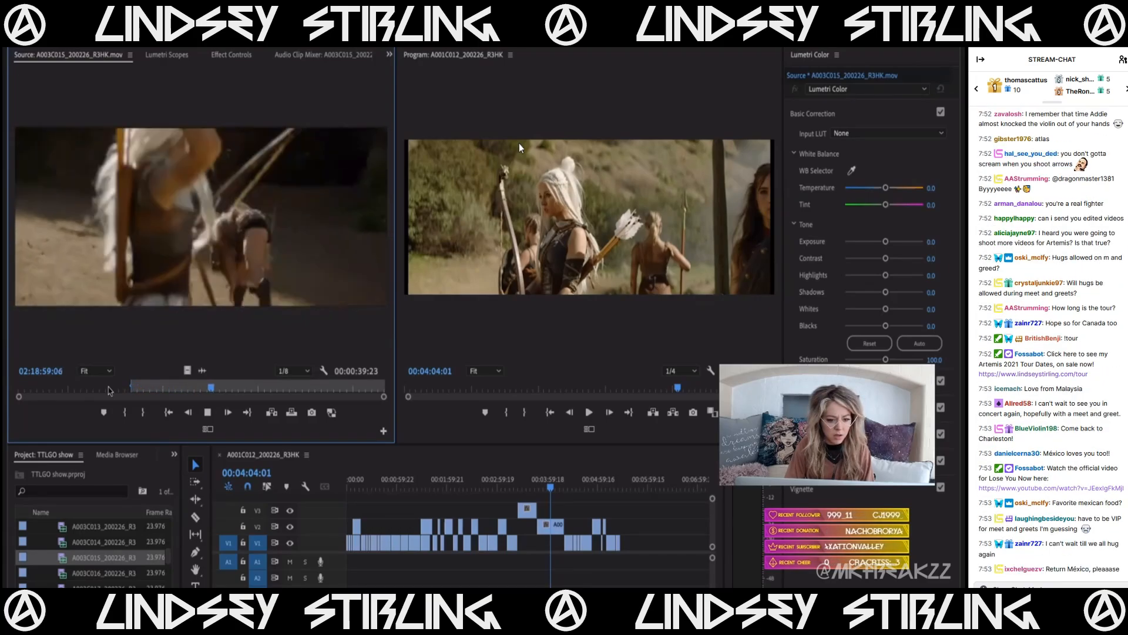
{"action": "key", "text": "space"}
{"action": "key", "text": "i"}
{"action": "key", "text": "j"}
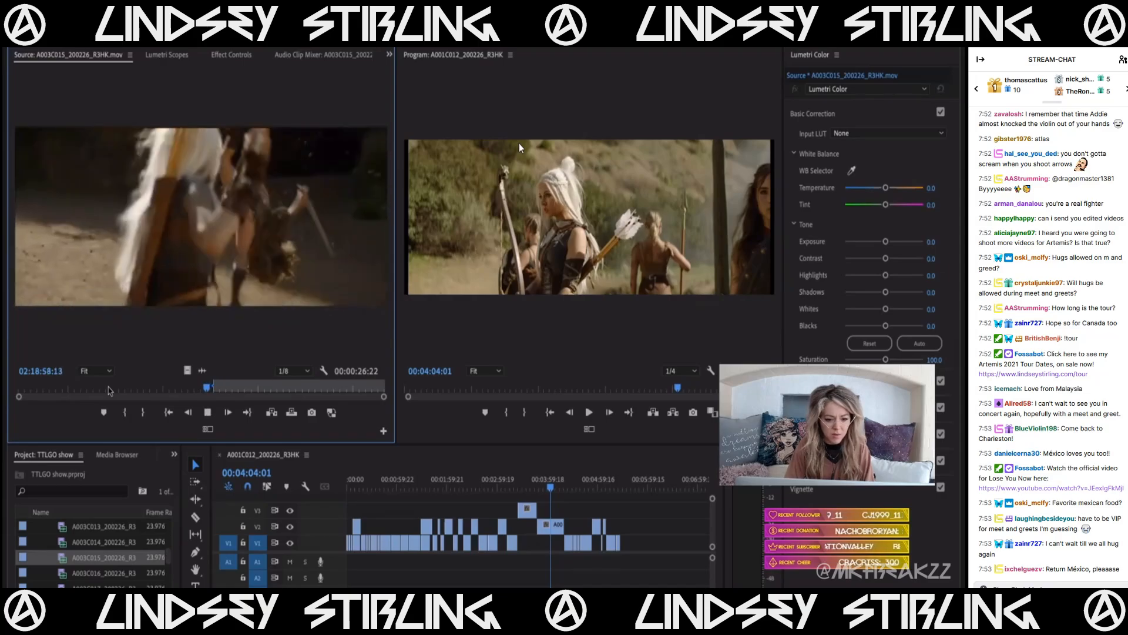
{"action": "key", "text": "i"}
{"action": "key", "text": "l"}
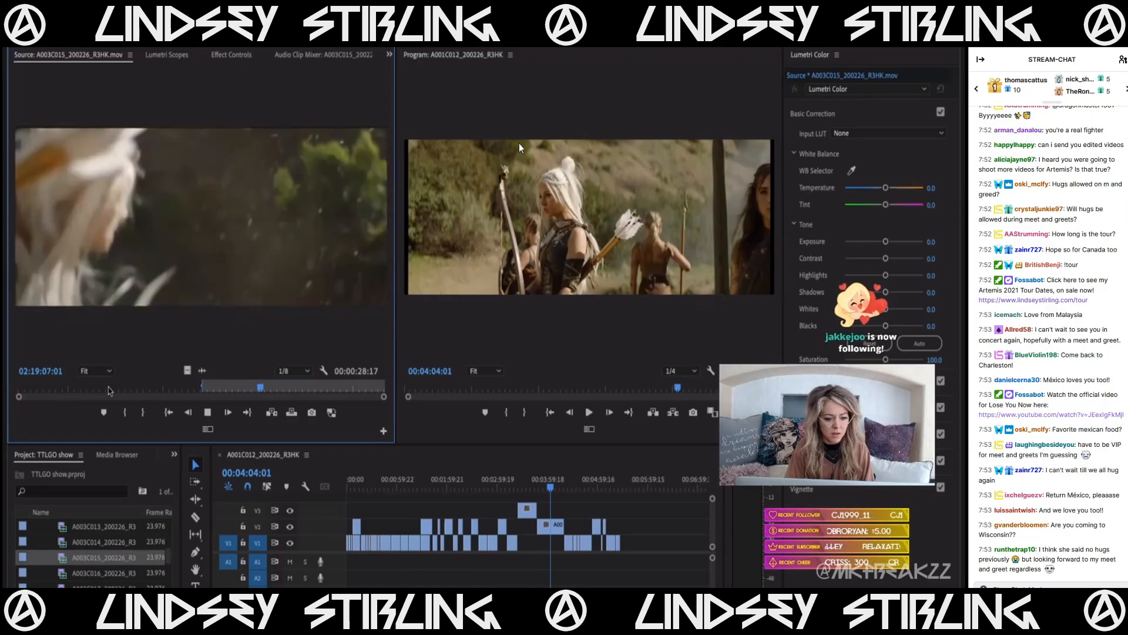
- Mark a new in point at 02:19:09:14 in A003C015 and play the fight from there
{"action": "key", "text": "l"}
{"action": "key", "text": "k"}
{"action": "key", "text": "j"}
{"action": "key", "text": "k"}
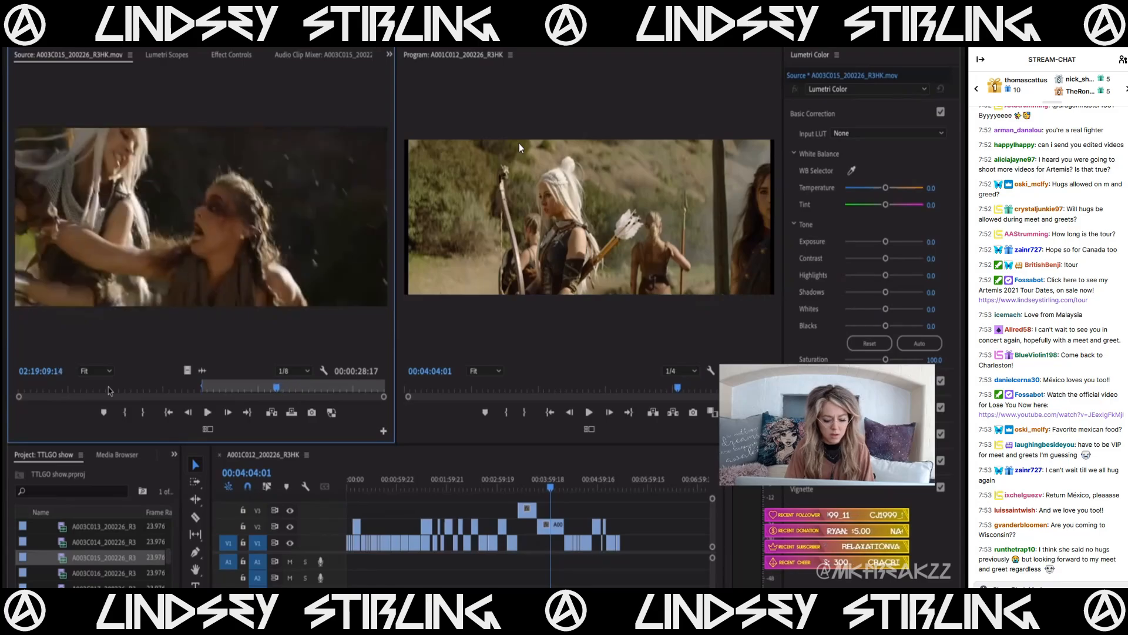
{"action": "key", "text": "i"}
{"action": "key", "text": "l"}
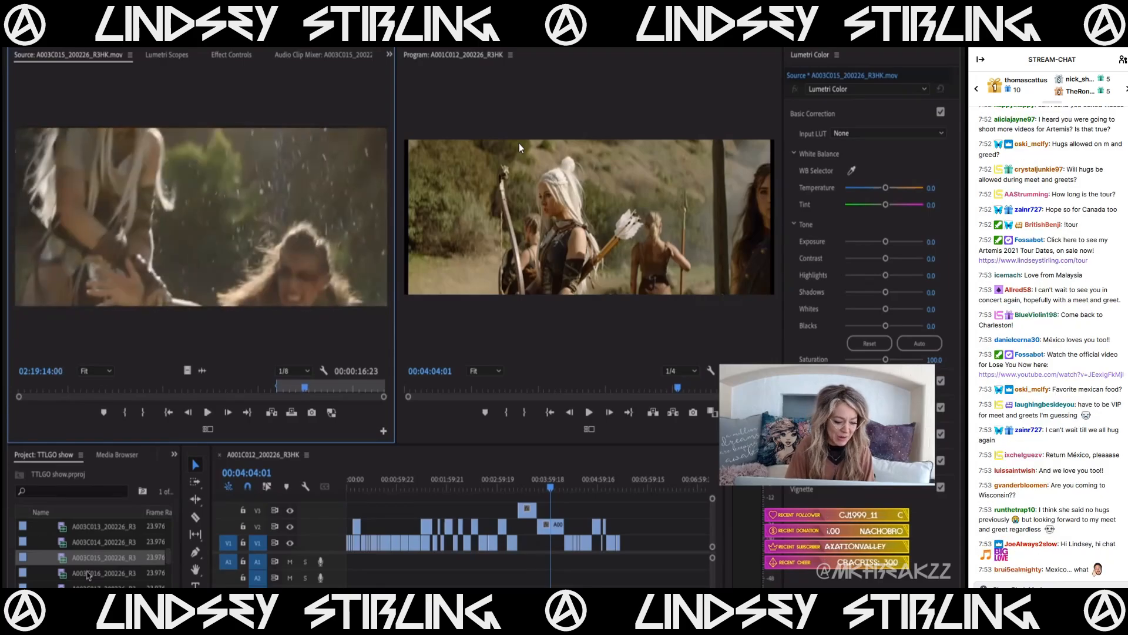
- Open A003C016, mark an in point a little before the middle of the clip and play the bow fight
{"action": "left_click", "coordinate": [88, 574]}
{"action": "double_click", "coordinate": [87, 577]}
{"action": "left_click_drag", "start_coordinate": [130, 387], "coordinate": [179, 390]}
{"action": "key", "text": "i"}
{"action": "key", "text": "space"}
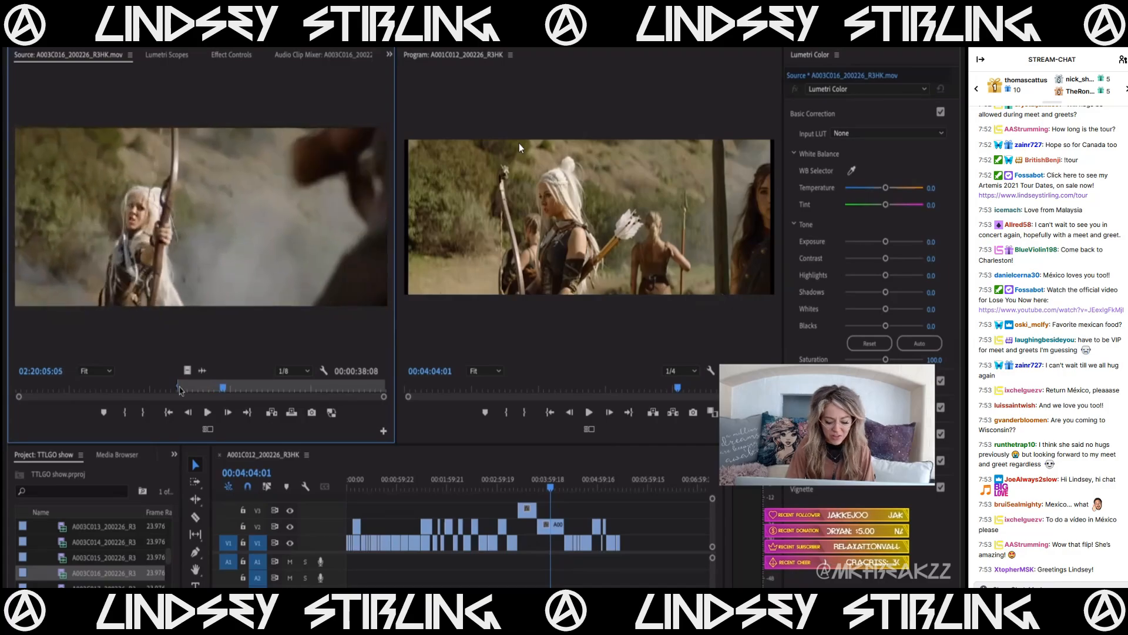
{"action": "key", "text": "space"}
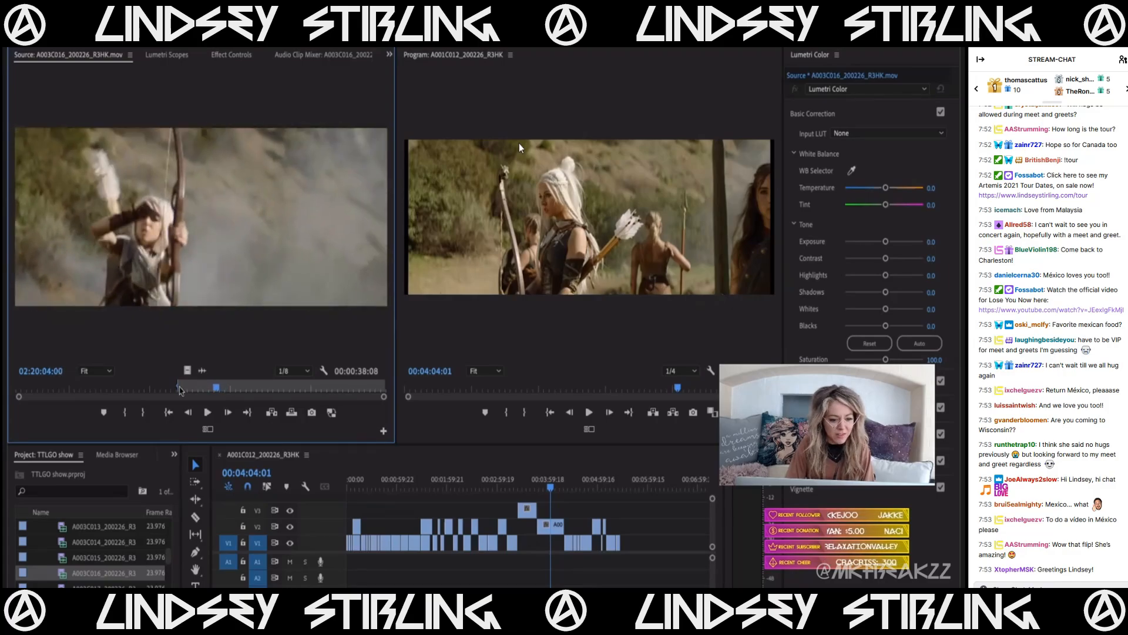
- Step back frame by frame from about 02:20:04 in A003C016 and replay the bow action
{"action": "key", "text": "Left"}
{"action": "key", "text": "Left"}
{"action": "key", "text": "Left"}
{"action": "key", "text": "Left"}
{"action": "key", "text": "Left"}
{"action": "key", "text": "Left"}
{"action": "key", "text": "Left"}
{"action": "key", "text": "Left"}
{"action": "key", "text": "Left"}
{"action": "key", "text": "Left"}
{"action": "key", "text": "Left"}
{"action": "key", "text": "Left"}
{"action": "key", "text": "Left"}
{"action": "key", "text": "Left"}
{"action": "key", "text": "Left"}
{"action": "key", "text": "Left"}
{"action": "key", "text": "Left"}
{"action": "key", "text": "Left"}
{"action": "key", "text": "space"}
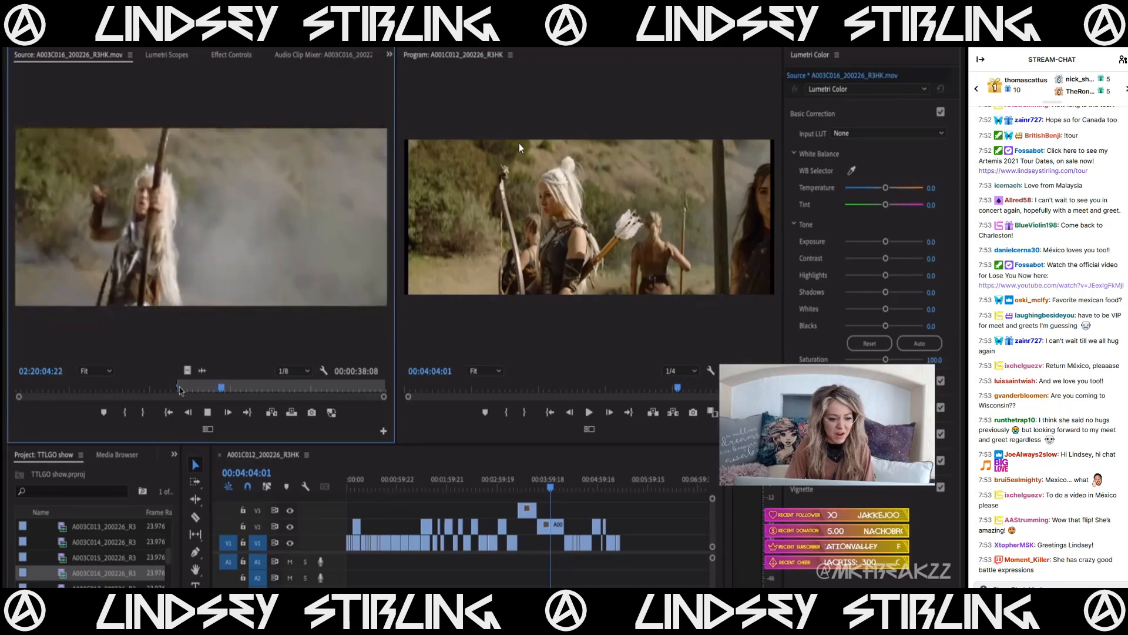
{"action": "key", "text": "space"}
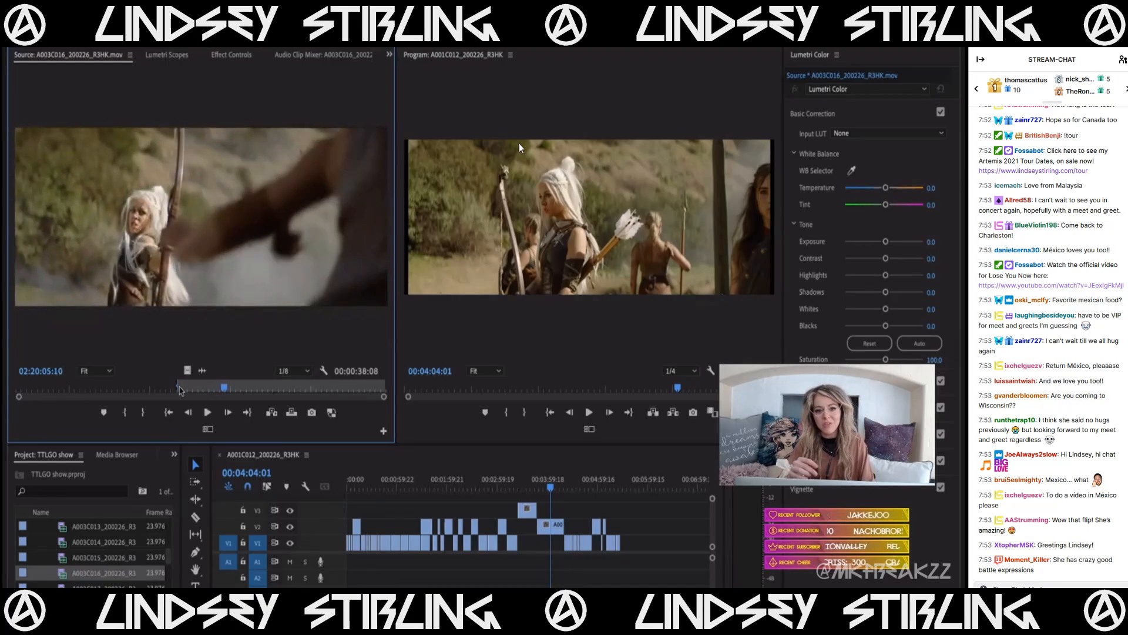
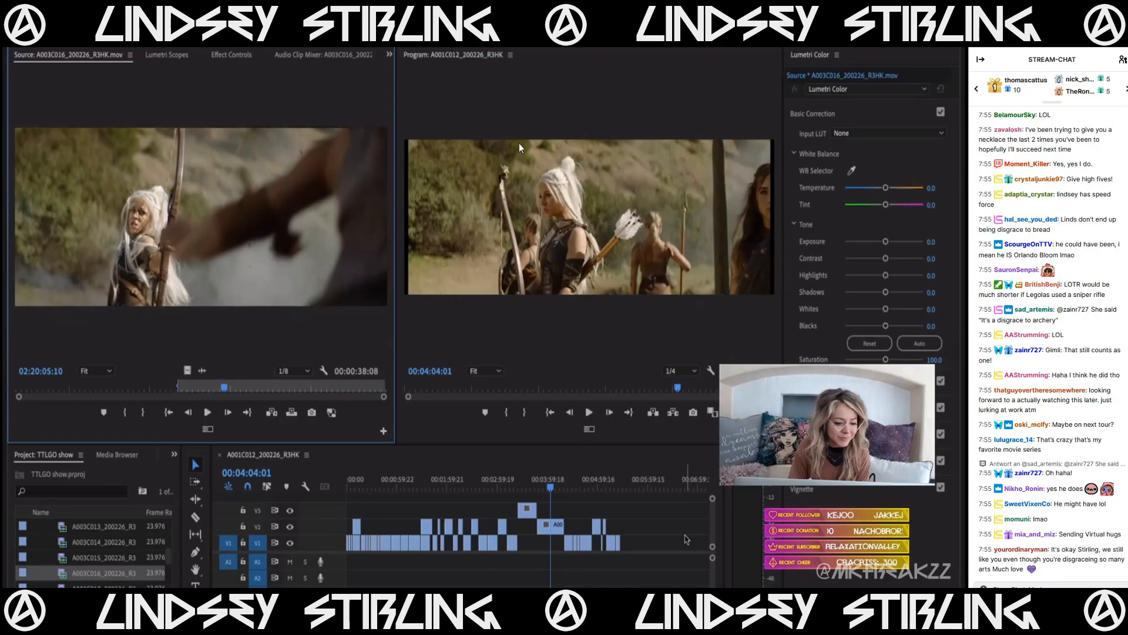
- Play A003C016 further and move its in point to about 02:20:13 for the hand-to-hand fight
{"action": "key", "text": "space"}
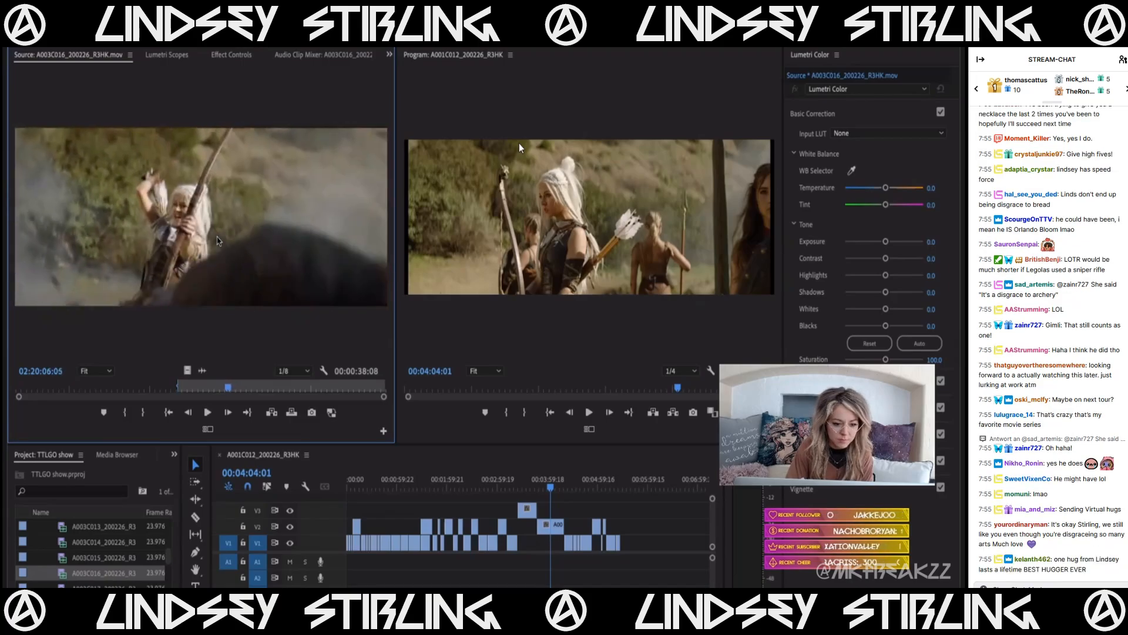
{"action": "key", "text": "space"}
{"action": "key", "text": "space"}
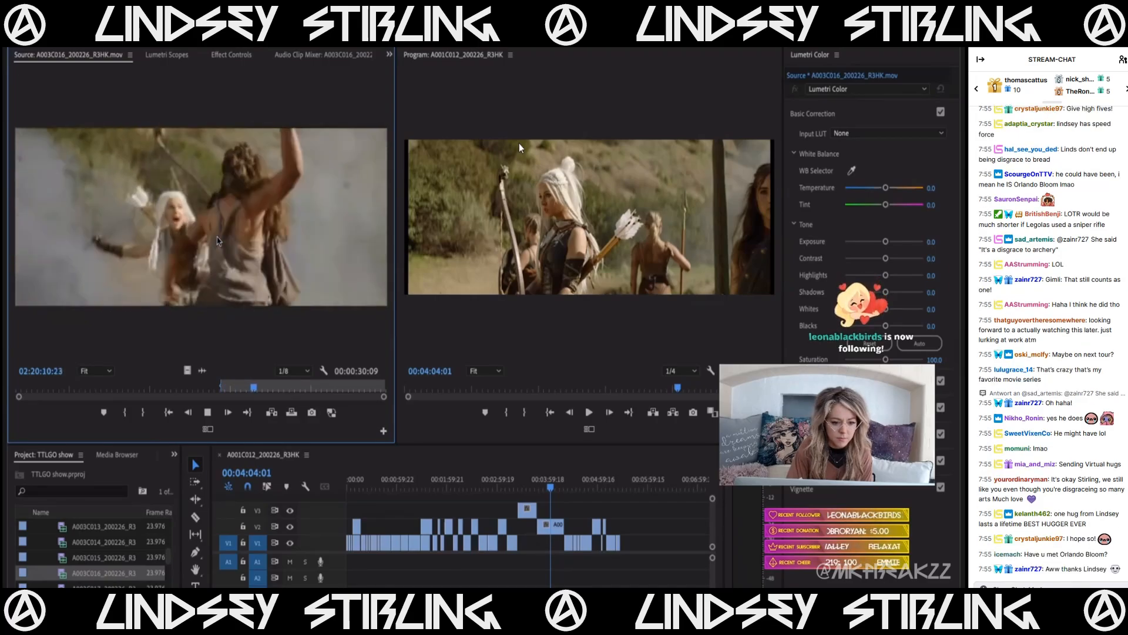
{"action": "key", "text": "space"}
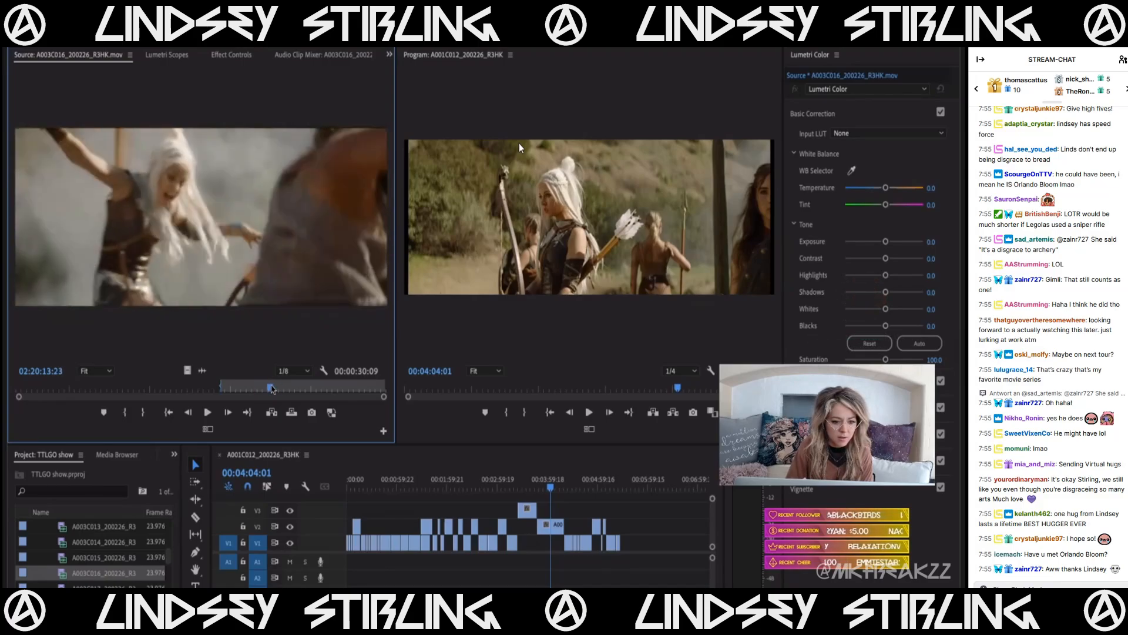
{"action": "key", "text": "i"}
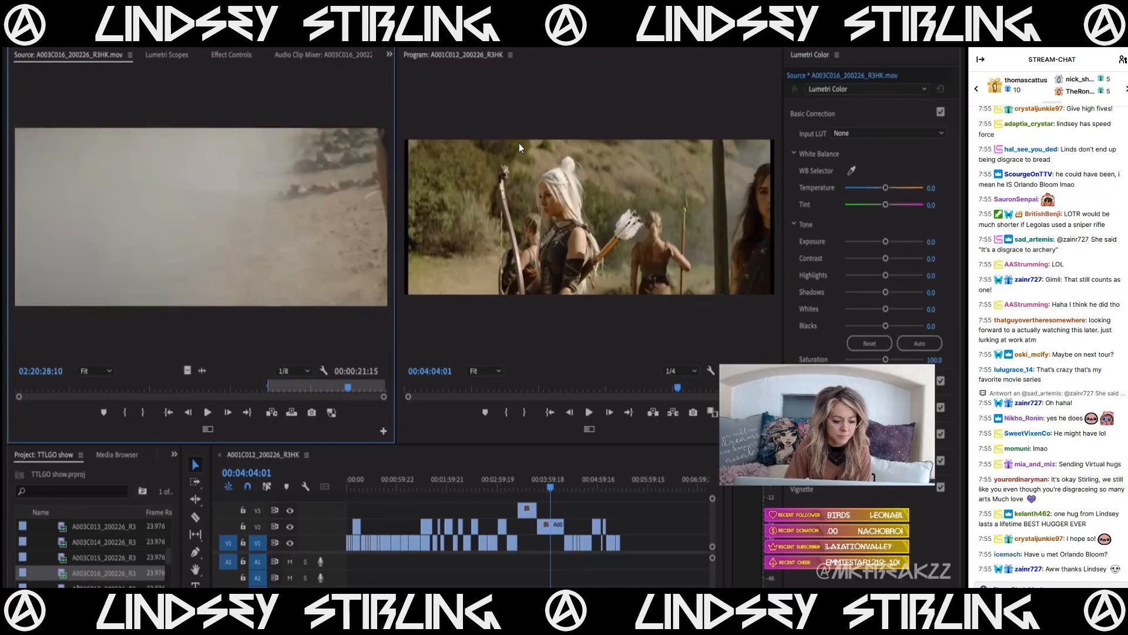
- Open A003C017 and skim the fight action through to about 02:21:18
{"action": "double_click", "coordinate": [79, 586]}
{"action": "left_click_drag", "start_coordinate": [103, 388], "coordinate": [215, 386]}
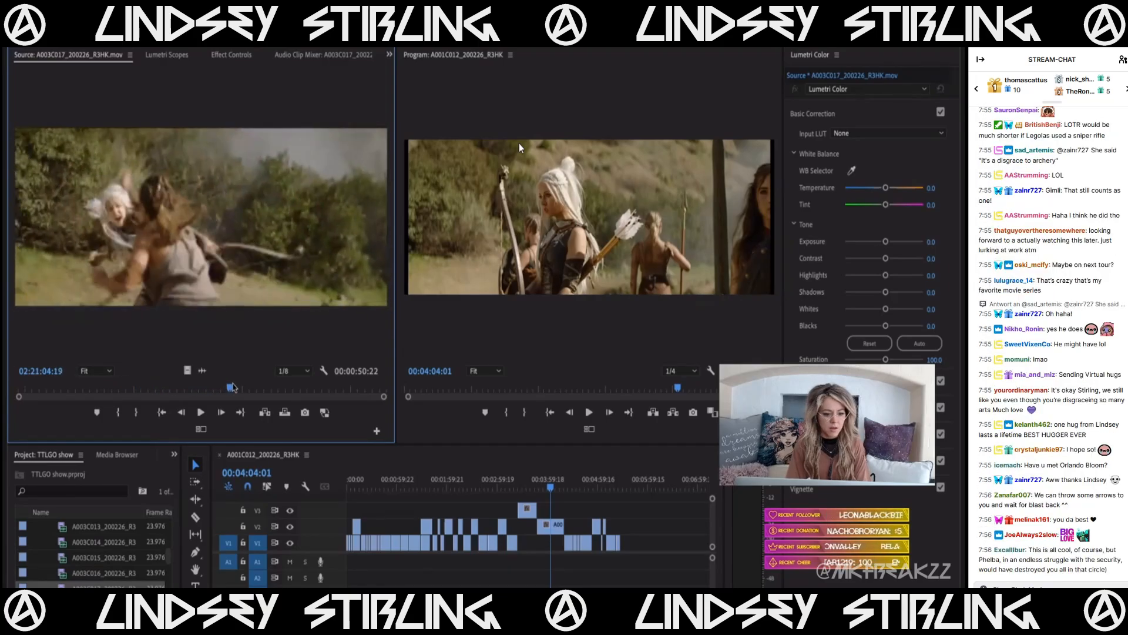
{"action": "left_click_drag", "start_coordinate": [257, 388], "coordinate": [333, 387]}
- Open A003C018, mark the smoky fight from 02:21:50:00 to 02:22:21:14 and place its video at the end of V1
{"action": "scroll", "coordinate": [107, 540], "scroll_direction": "down", "scroll_amount": 2}
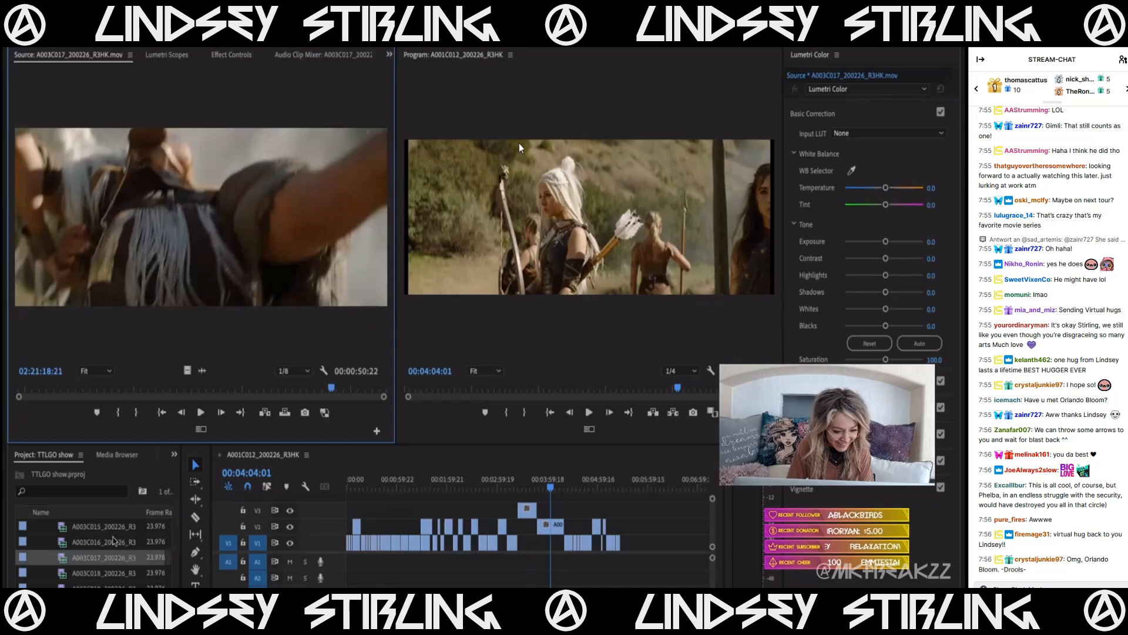
{"action": "left_click", "coordinate": [107, 541]}
{"action": "double_click", "coordinate": [107, 541]}
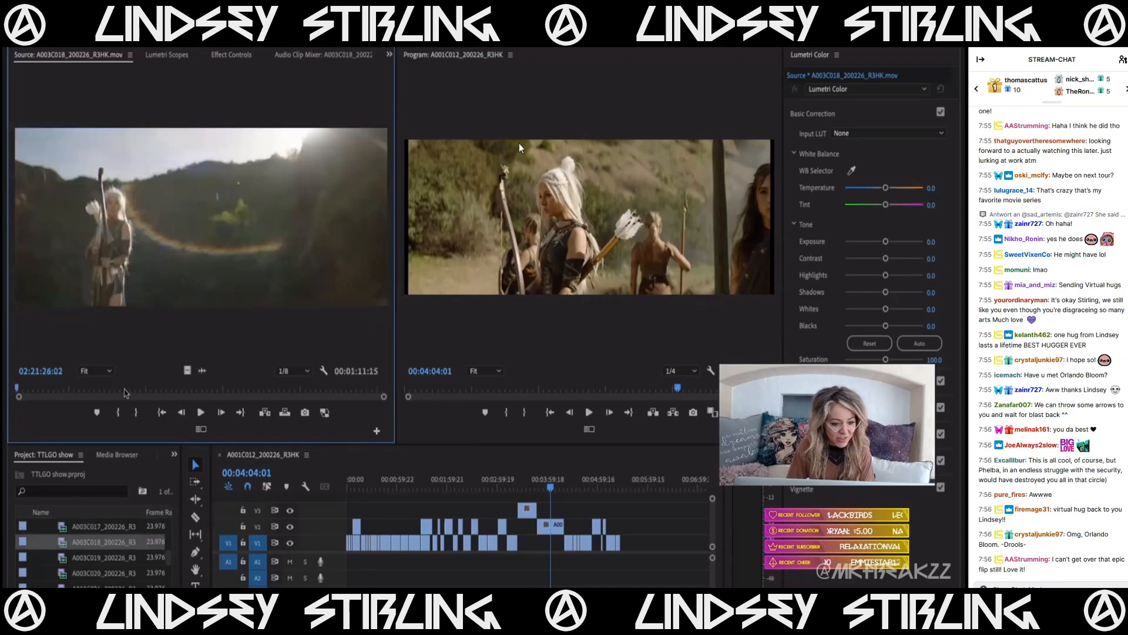
{"action": "mouse_move", "coordinate": [143, 389]}
{"action": "left_mouse_down"}
{"action": "mouse_move", "coordinate": [168, 388]}
{"action": "mouse_move", "coordinate": [141, 387]}
{"action": "left_mouse_up"}
{"action": "key", "text": "i"}
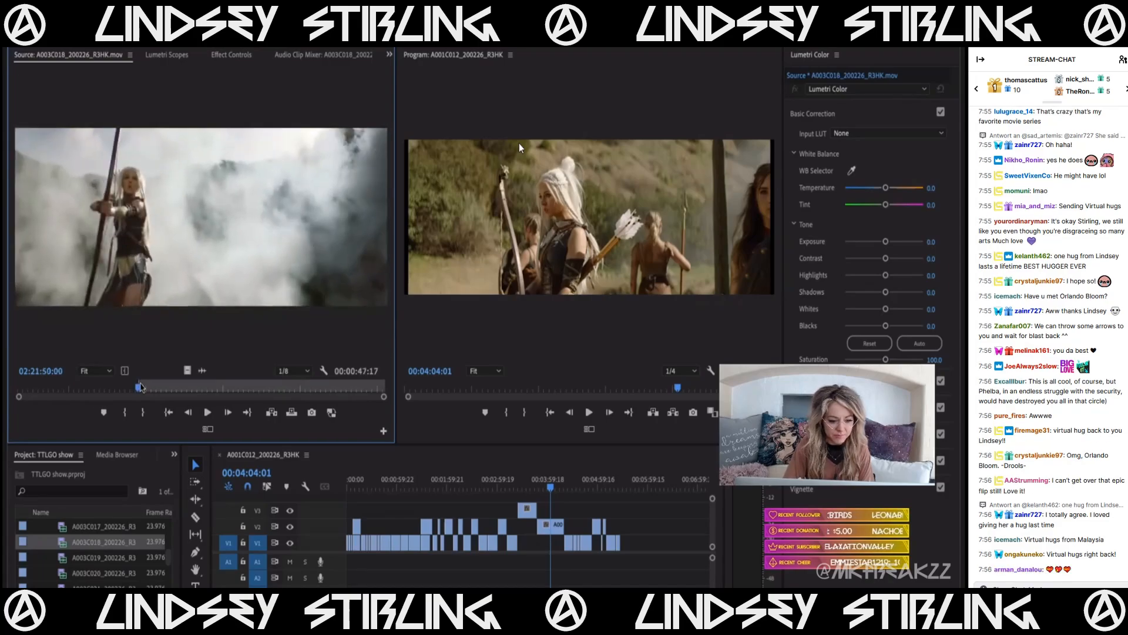
{"action": "key", "text": "space"}
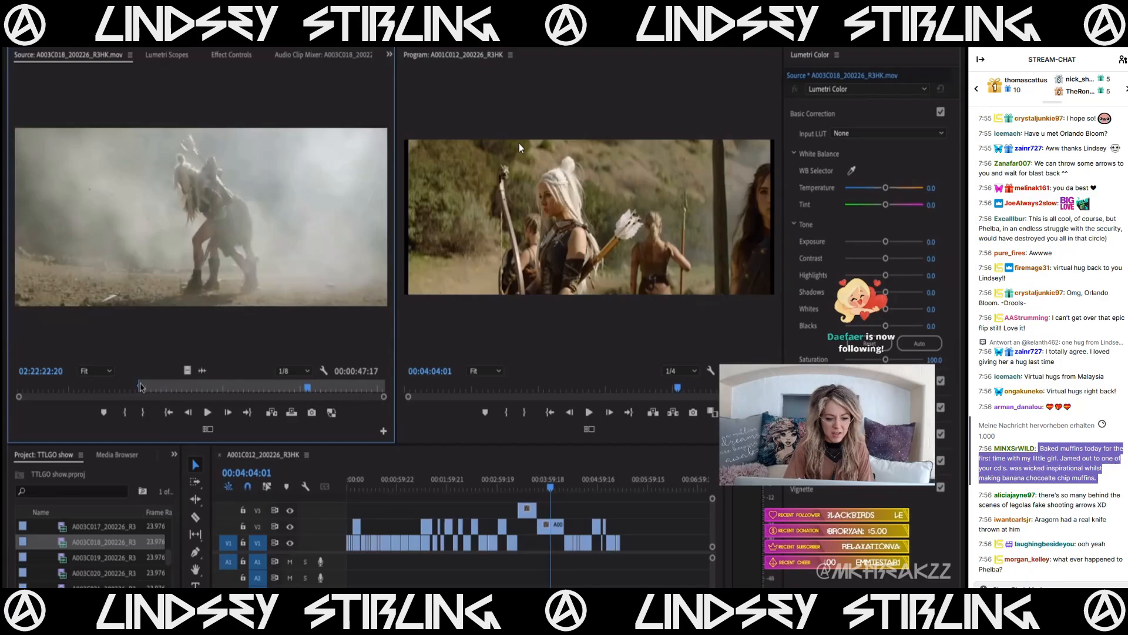
{"action": "key", "text": "j"}
{"action": "key", "text": "k"}
{"action": "key", "text": "o"}
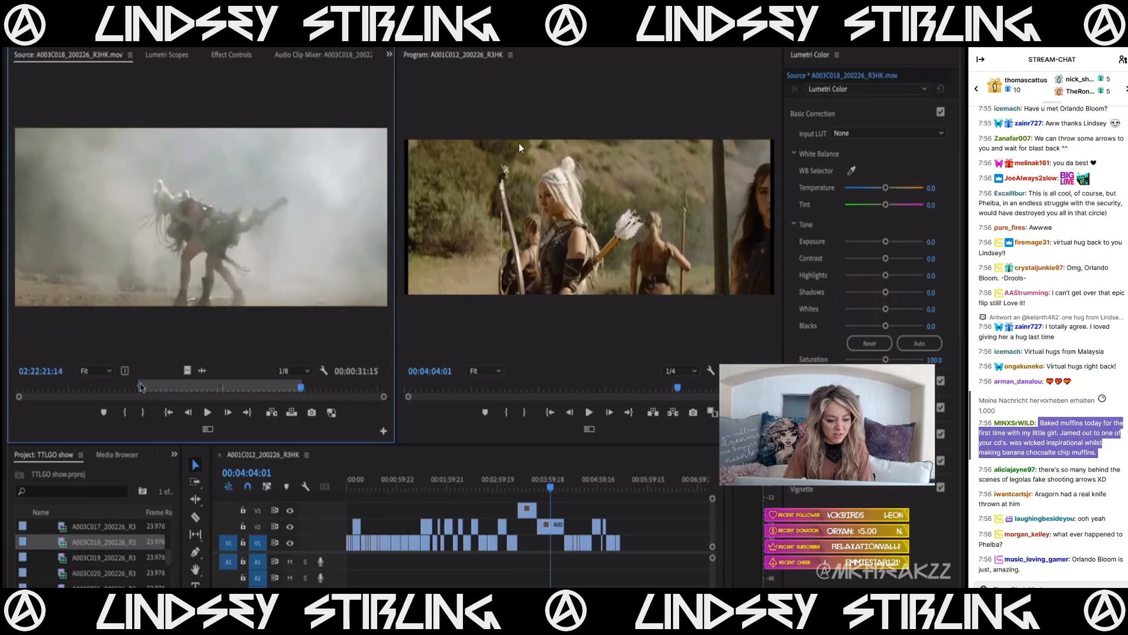
{"action": "left_click_drag", "start_coordinate": [187, 371], "coordinate": [619, 543]}
- Open A003C019, skim the smoky fight and mark an in point at about 02:23:18
{"action": "double_click", "coordinate": [99, 563]}
{"action": "left_click_drag", "start_coordinate": [119, 385], "coordinate": [303, 389]}
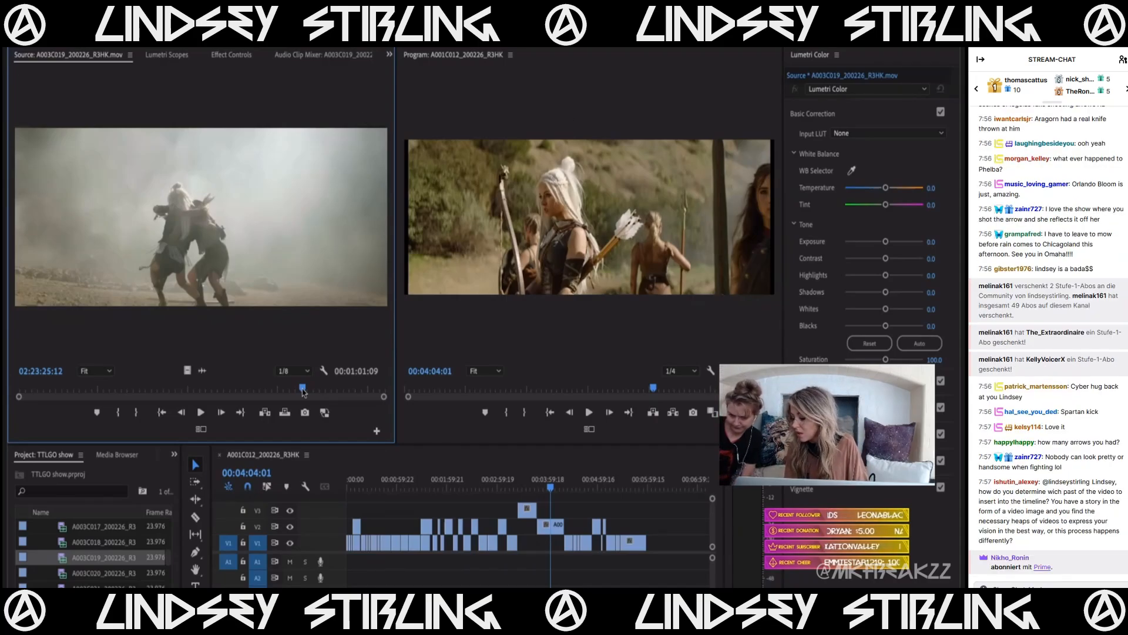
{"action": "key", "text": "XF86AudioMute"}
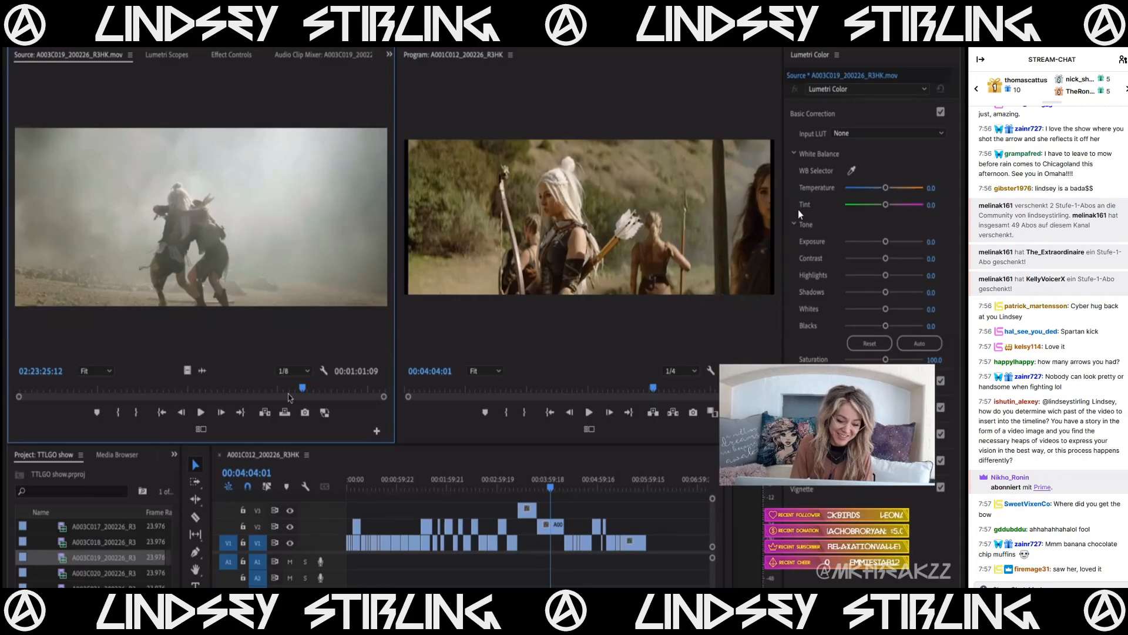
{"action": "key", "text": "space"}
{"action": "left_click_drag", "start_coordinate": [310, 397], "coordinate": [252, 394]}
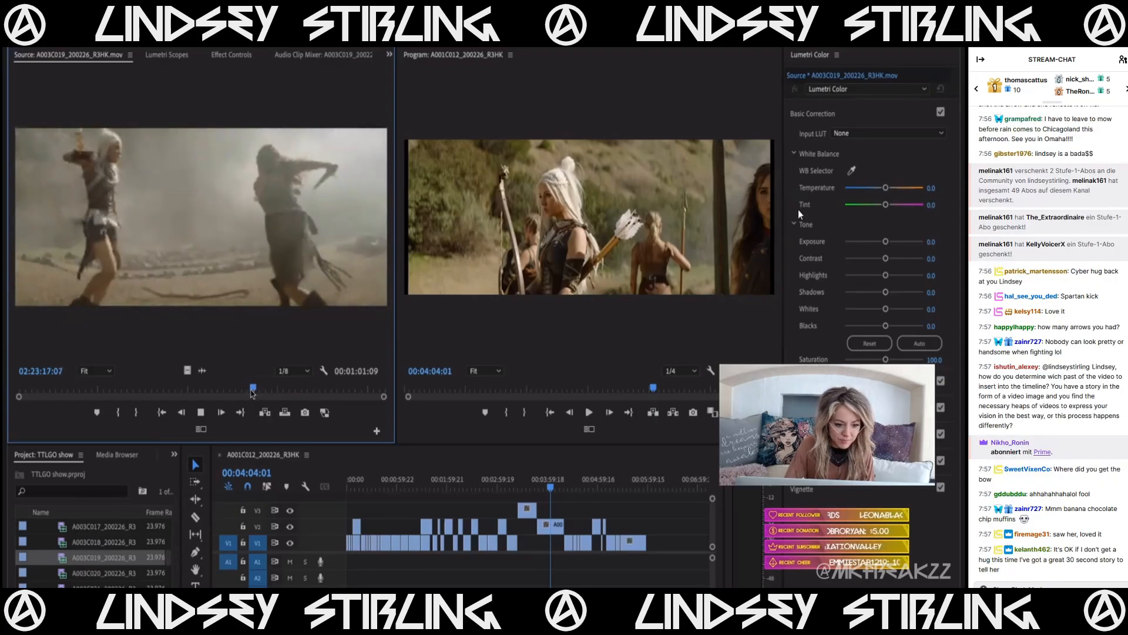
{"action": "key", "text": "i"}
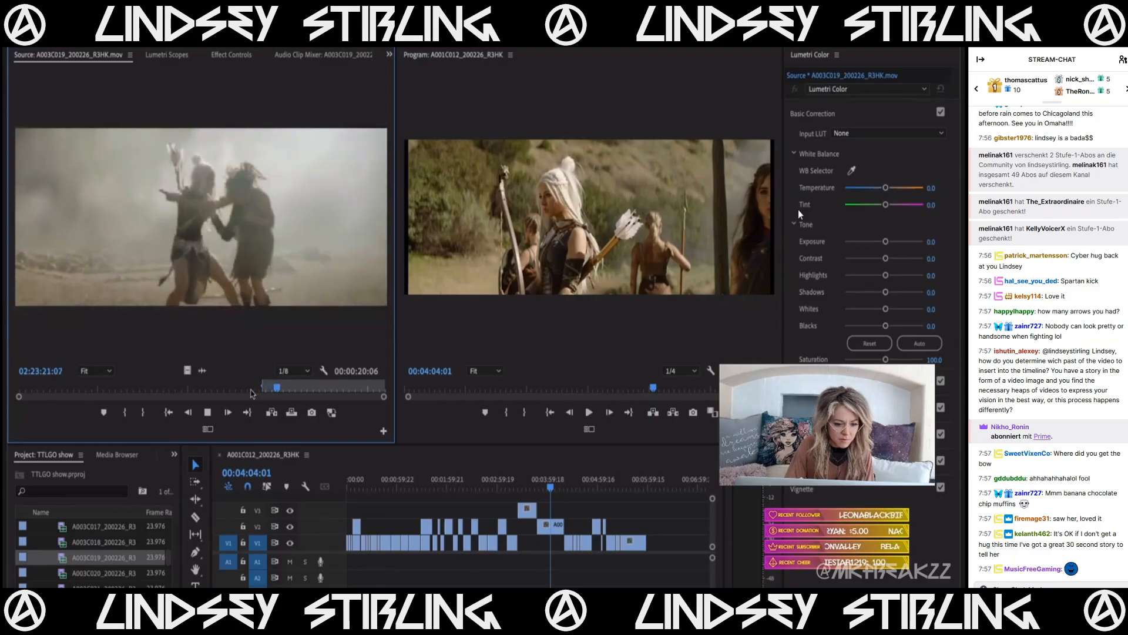
{"action": "key", "text": "space"}
- Open A003C020, mark an in point at 02:24:00:21 and play the fight from there
{"action": "double_click", "coordinate": [92, 575]}
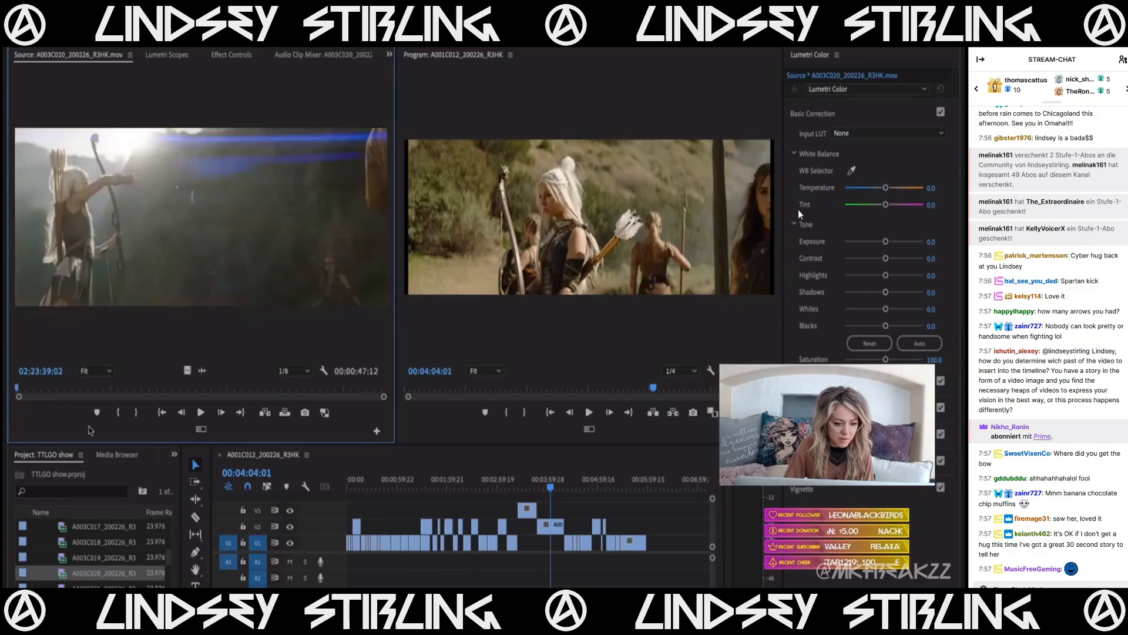
{"action": "left_click_drag", "start_coordinate": [66, 389], "coordinate": [184, 386]}
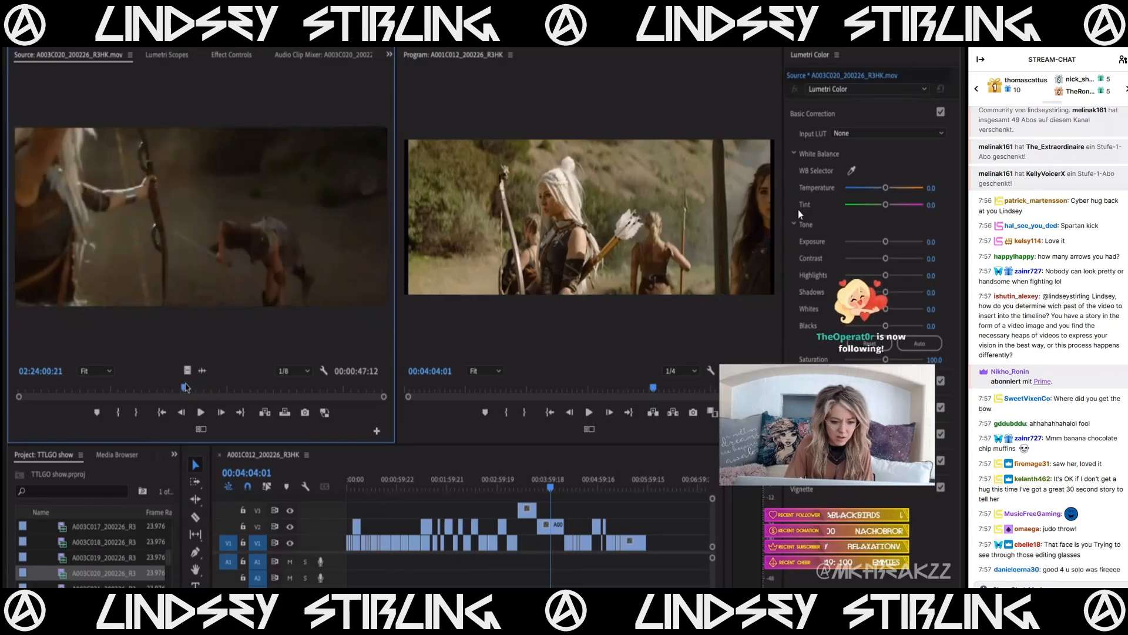
{"action": "key", "text": "i"}
{"action": "key", "text": "space"}
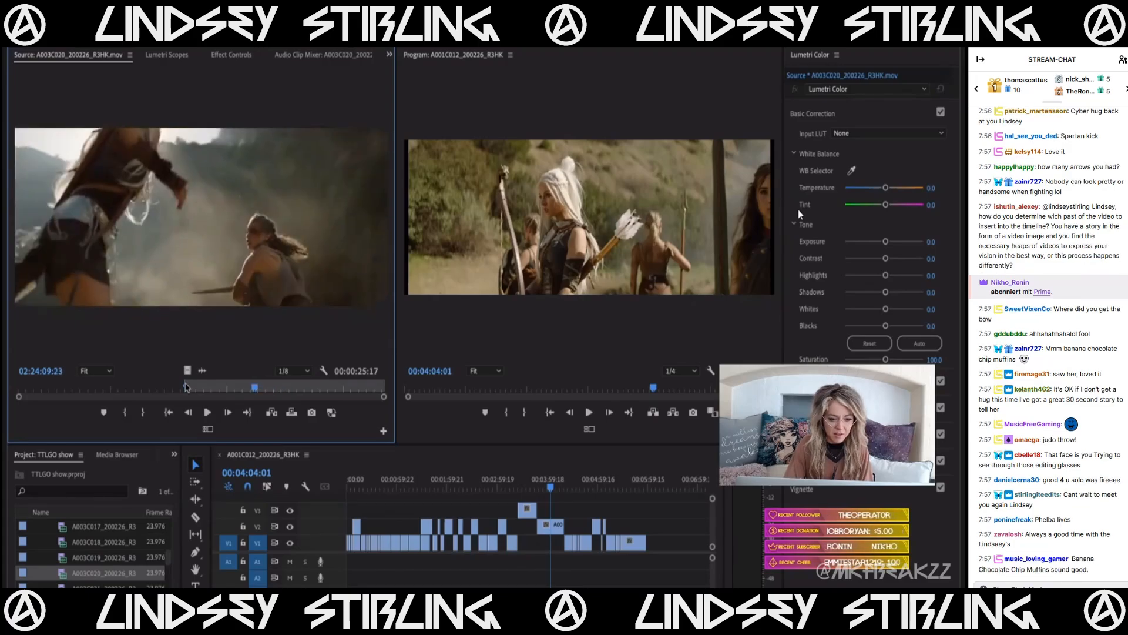
- Re-mark A003C020 as about 11 seconds from 02:24:09 to 02:24:20 and place its video on V2 after the A003C018 clip
{"action": "key", "text": "Left"}
{"action": "key", "text": "Left"}
{"action": "key", "text": "Left"}
{"action": "key", "text": "Left"}
{"action": "key", "text": "Left"}
{"action": "key", "text": "Left"}
{"action": "key", "text": "Left"}
{"action": "key", "text": "Left"}
{"action": "key", "text": "Left"}
{"action": "key", "text": "Left"}
{"action": "key", "text": "Left"}
{"action": "key", "text": "Left"}
{"action": "key", "text": "Left"}
{"action": "key", "text": "Left"}
{"action": "key", "text": "Left"}
{"action": "key", "text": "Left"}
{"action": "key", "text": "Left"}
{"action": "key", "text": "Left"}
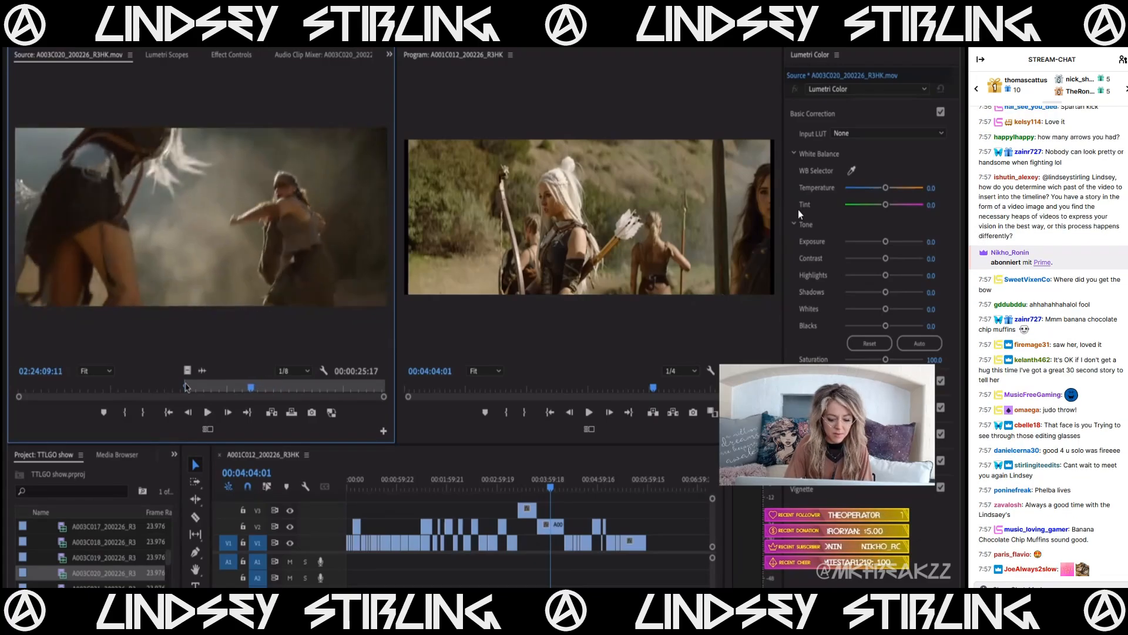
{"action": "key", "text": "i"}
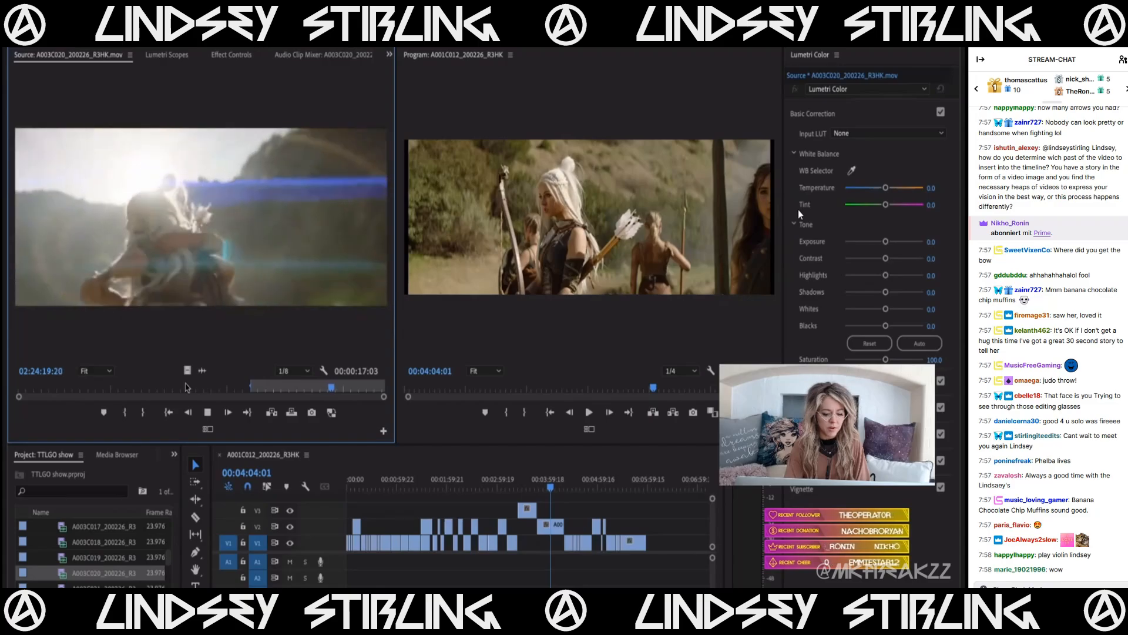
{"action": "key", "text": "space"}
{"action": "key", "text": "o"}
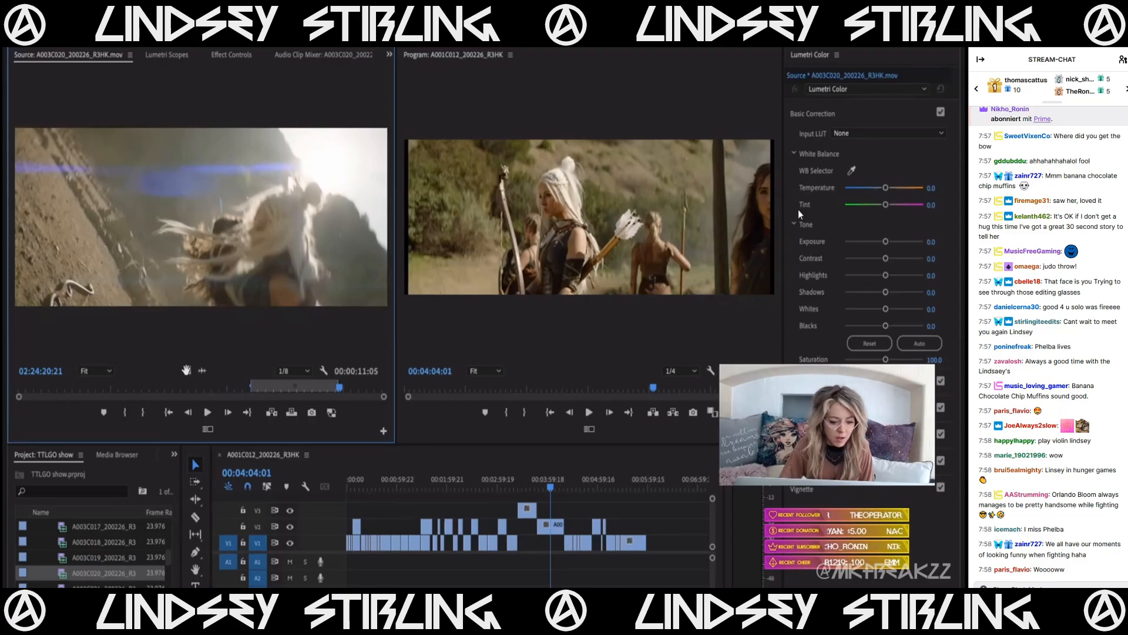
{"action": "left_click_drag", "start_coordinate": [188, 371], "coordinate": [650, 528]}
{"action": "key", "text": "c"}
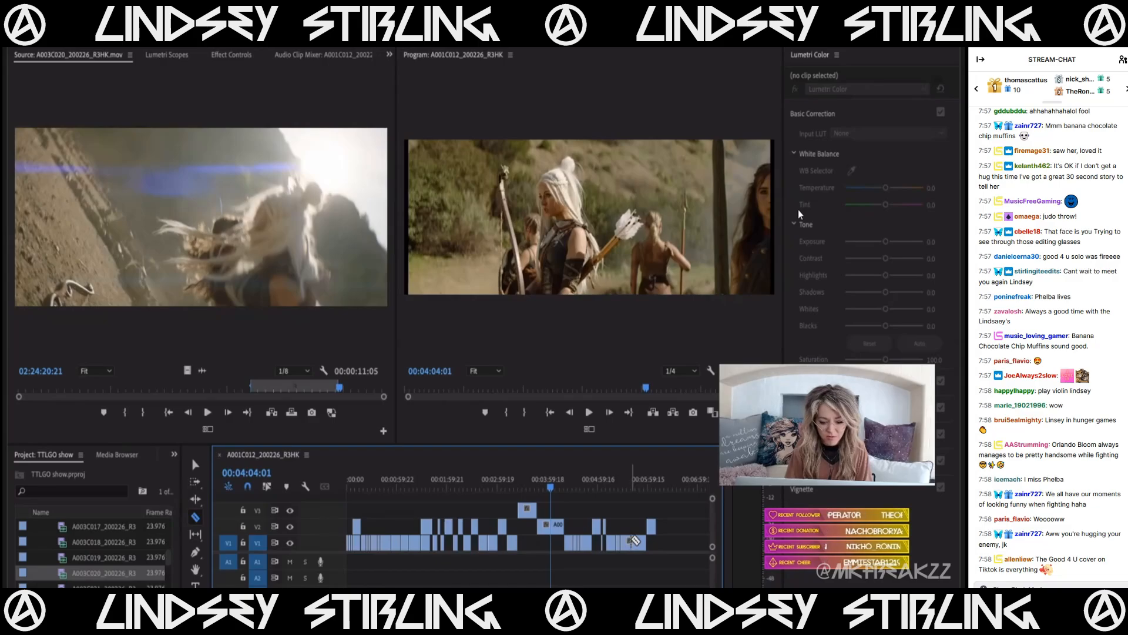
{"action": "key", "text": "v"}
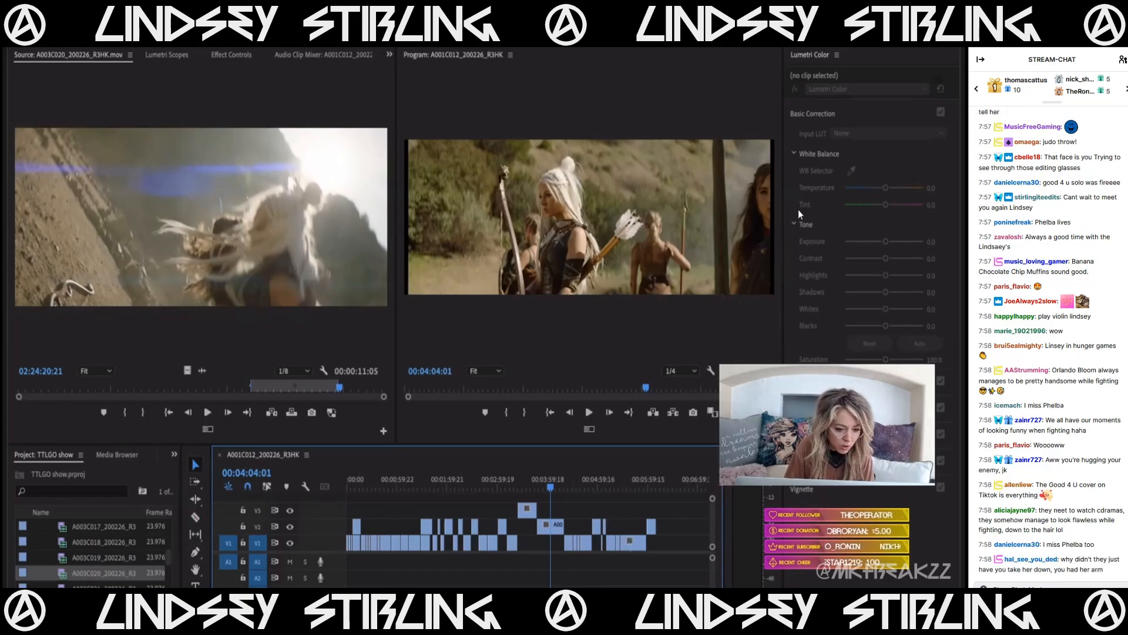
- Open A003C021, mark about 7.5 seconds ending at 02:25:11:07 and place its video on V1 after the A003C020 clip
{"action": "double_click", "coordinate": [63, 585]}
{"action": "left_click_drag", "start_coordinate": [55, 393], "coordinate": [288, 398]}
{"action": "key", "text": "space"}
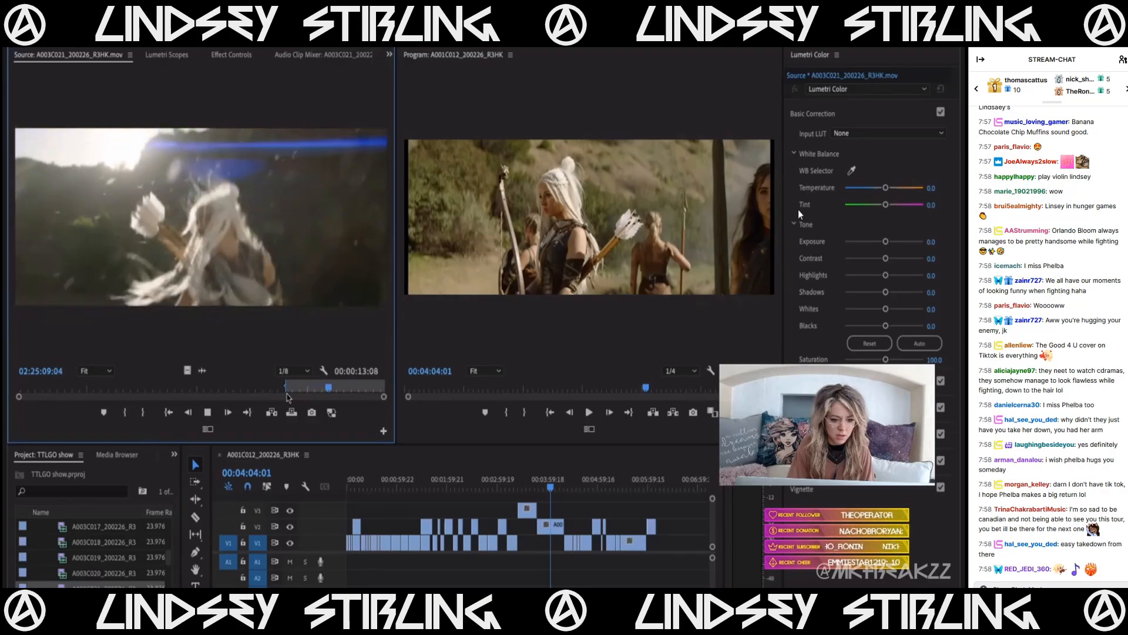
{"action": "key", "text": "space"}
{"action": "left_click_drag", "start_coordinate": [187, 374], "coordinate": [658, 543]}
- Open A003C022 and skim the fight shot from the start to about 02:25:39
{"action": "scroll", "coordinate": [70, 546], "scroll_direction": "down", "scroll_amount": 1}
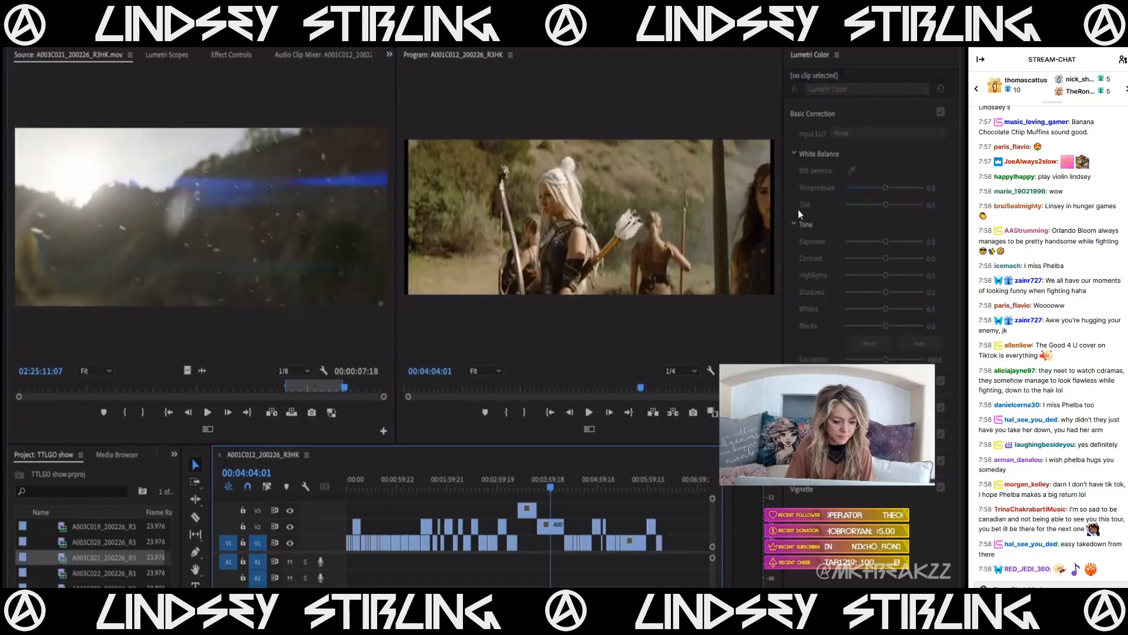
{"action": "double_click", "coordinate": [65, 574]}
{"action": "left_click_drag", "start_coordinate": [96, 389], "coordinate": [19, 397]}
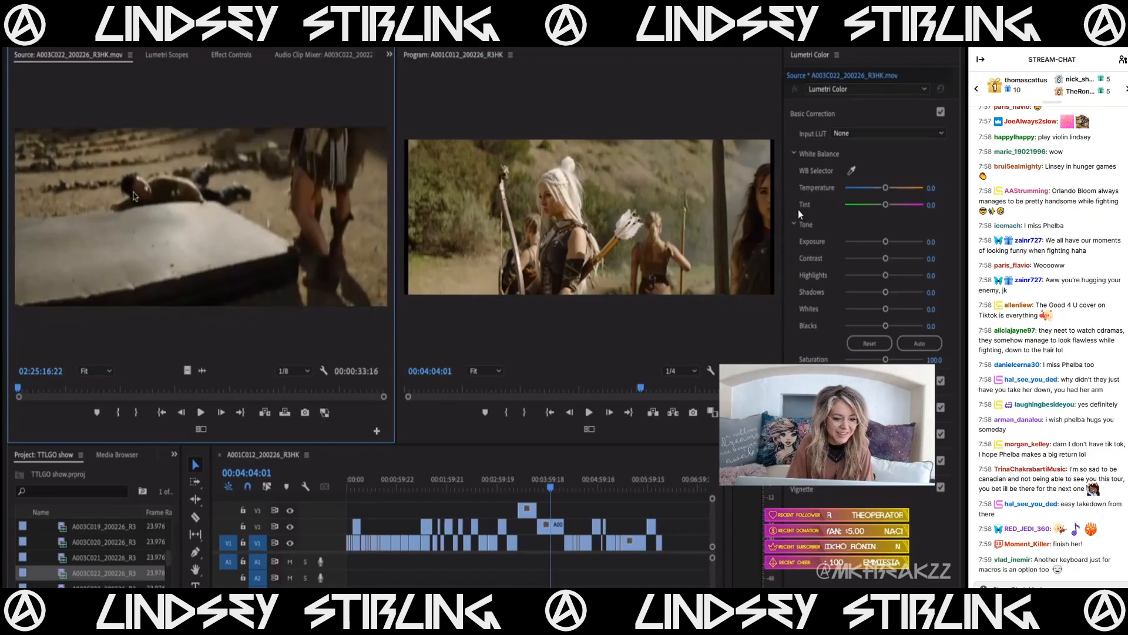
{"action": "left_click_drag", "start_coordinate": [31, 392], "coordinate": [272, 412]}
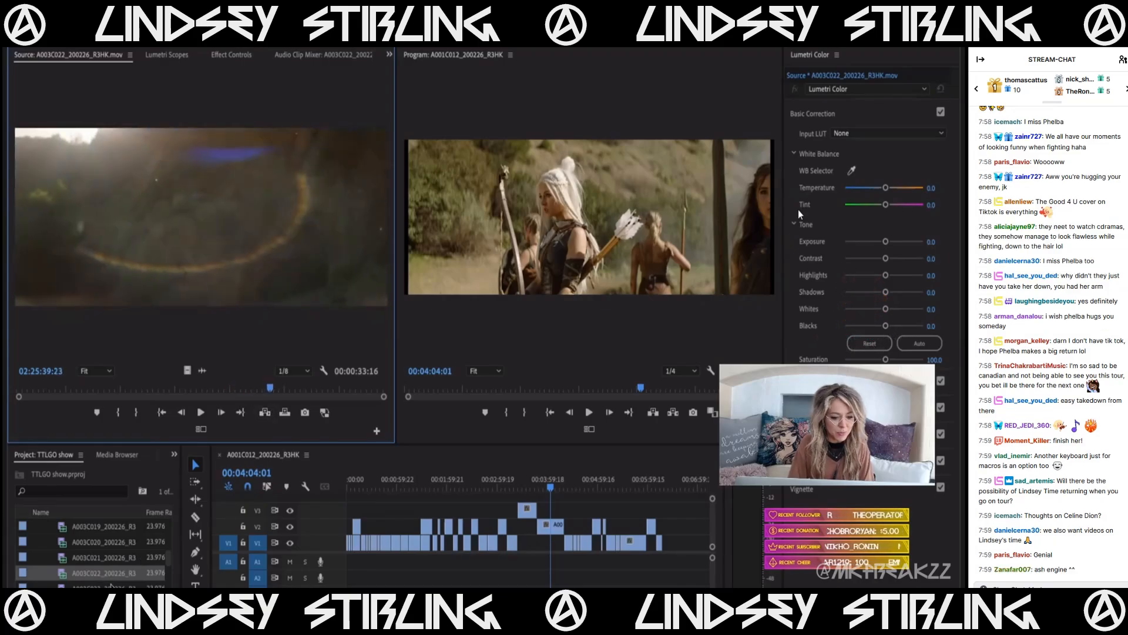
- Open A003C023, mark about 6.5 seconds starting at 02:25:57:03 and place its video at the end of V1
{"action": "double_click", "coordinate": [111, 587]}
{"action": "left_click_drag", "start_coordinate": [212, 389], "coordinate": [135, 407]}
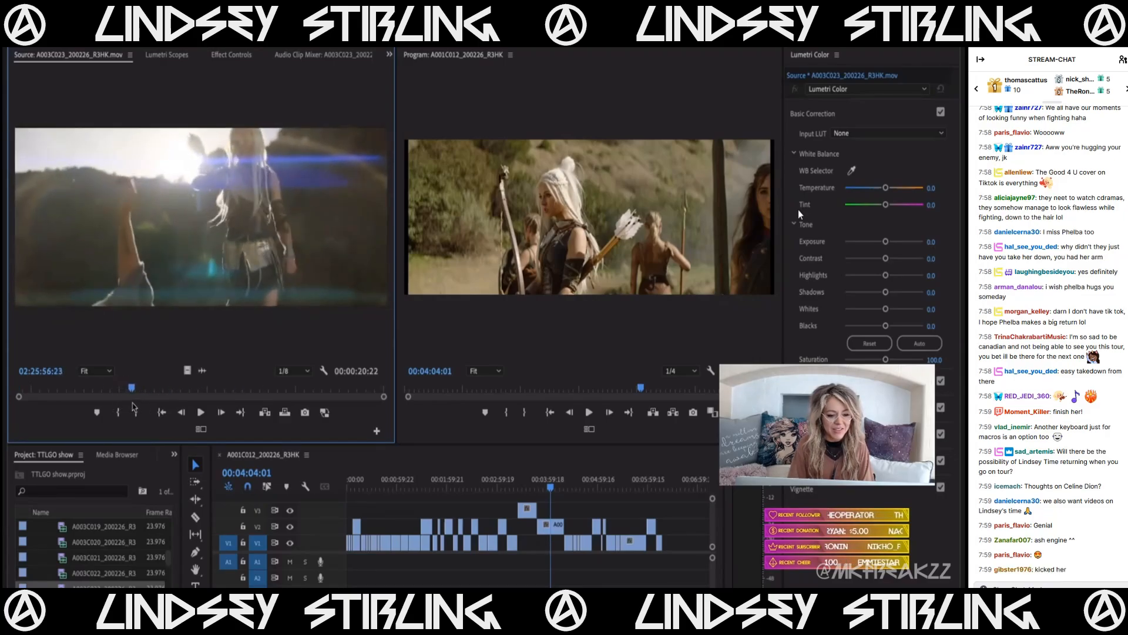
{"action": "key", "text": "space"}
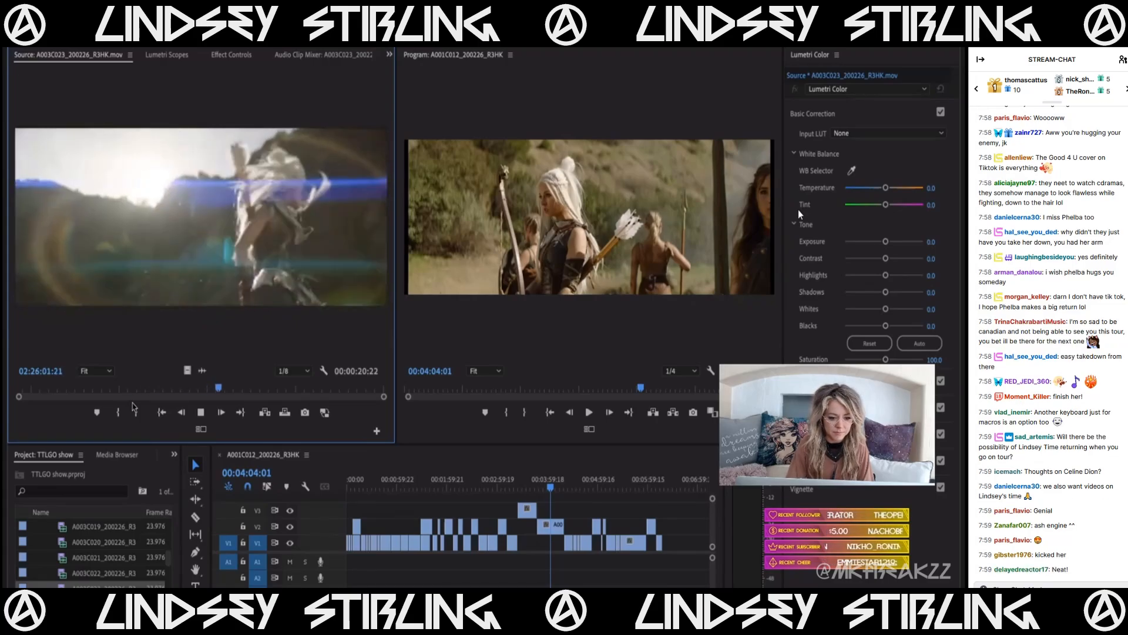
{"action": "key", "text": "k"}
{"action": "key", "text": "o"}
{"action": "key", "text": "h"}
{"action": "key", "text": "j"}
{"action": "key", "text": "j"}
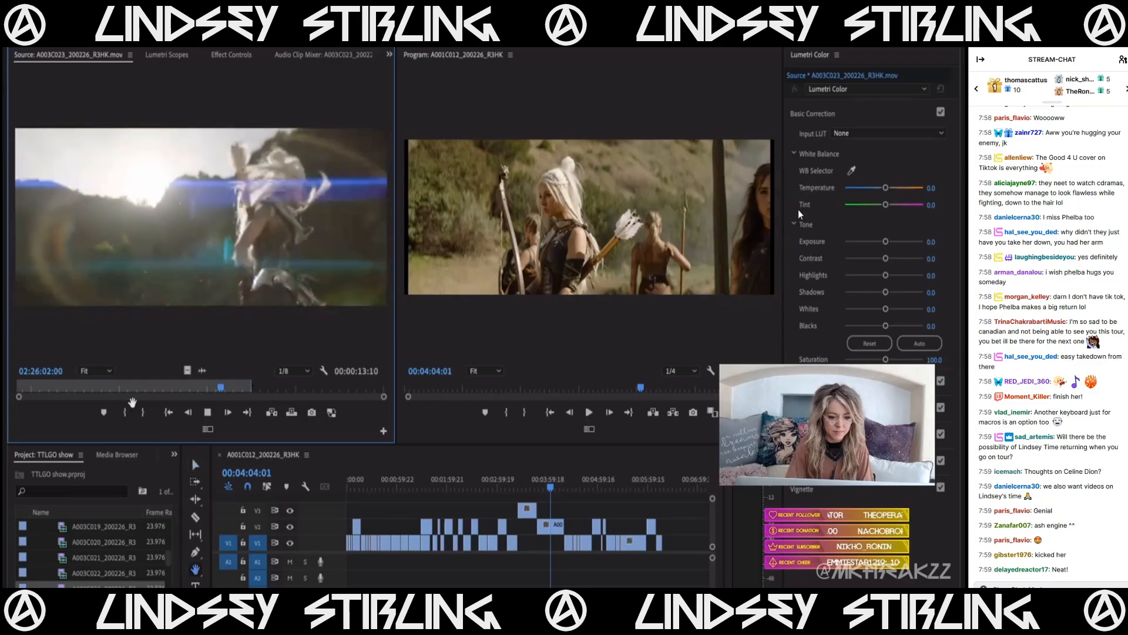
{"action": "key", "text": "k"}
{"action": "key", "text": "i"}
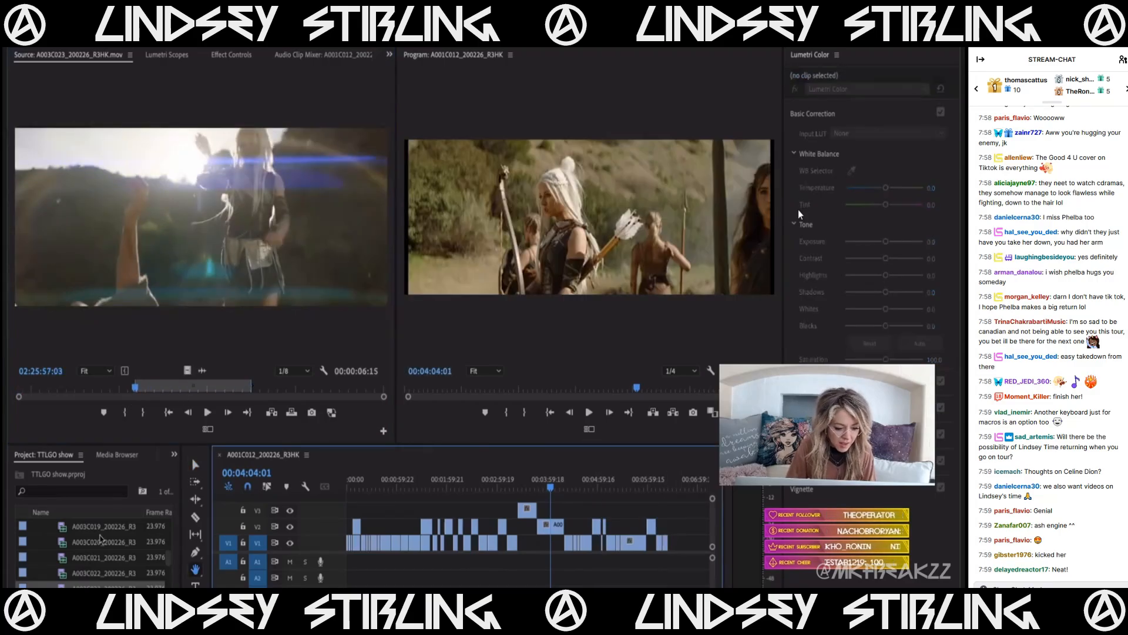
- Open A003C024 and A003C025 in turn and skim their colour chart shots
{"action": "scroll", "coordinate": [91, 569], "scroll_direction": "down", "scroll_amount": 3}
{"action": "double_click", "coordinate": [91, 563]}
{"action": "left_click_drag", "start_coordinate": [105, 390], "coordinate": [373, 390]}
{"action": "left_click", "coordinate": [123, 574]}
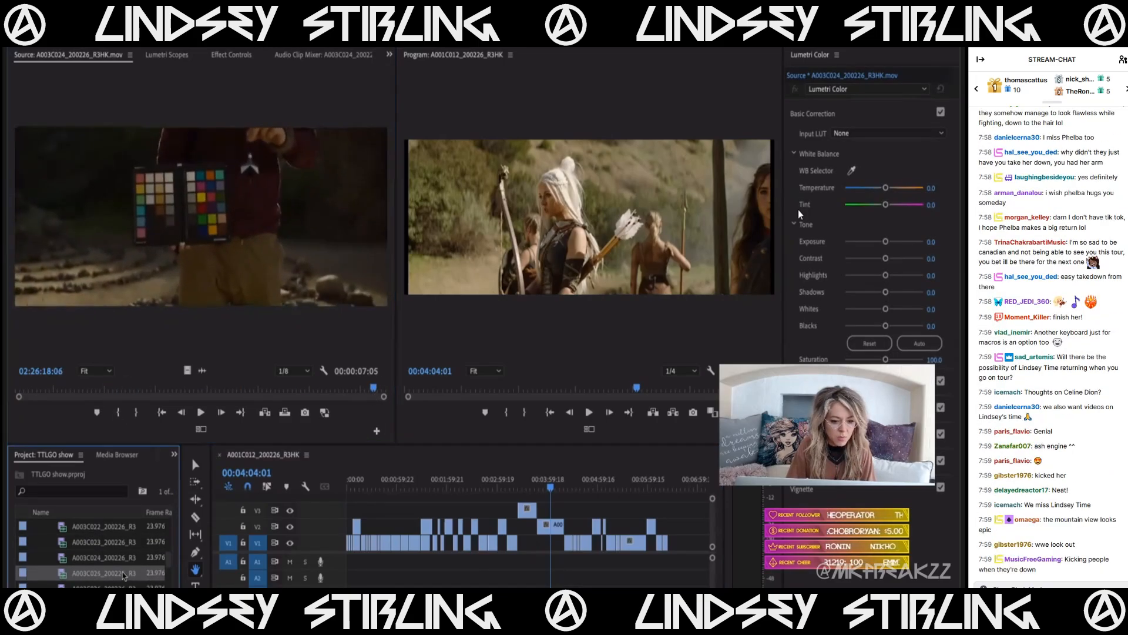
{"action": "double_click", "coordinate": [124, 574]}
{"action": "left_click_drag", "start_coordinate": [147, 389], "coordinate": [315, 389]}
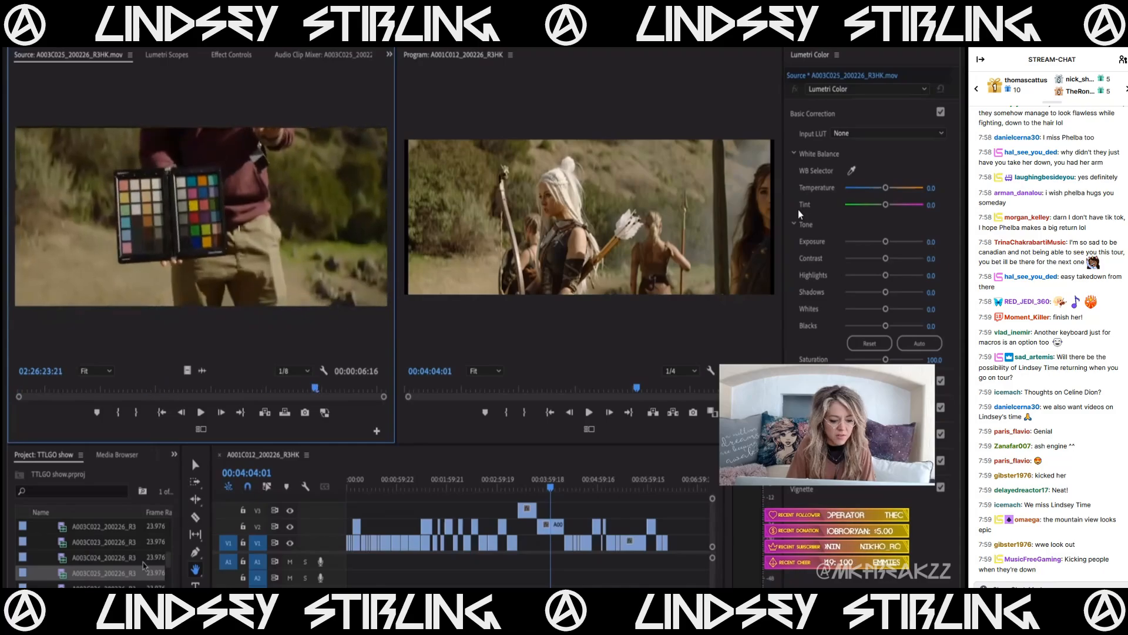
- Open A003C026 and A003C027 in turn and skim the smoky battle and shield fight shots
{"action": "double_click", "coordinate": [132, 585]}
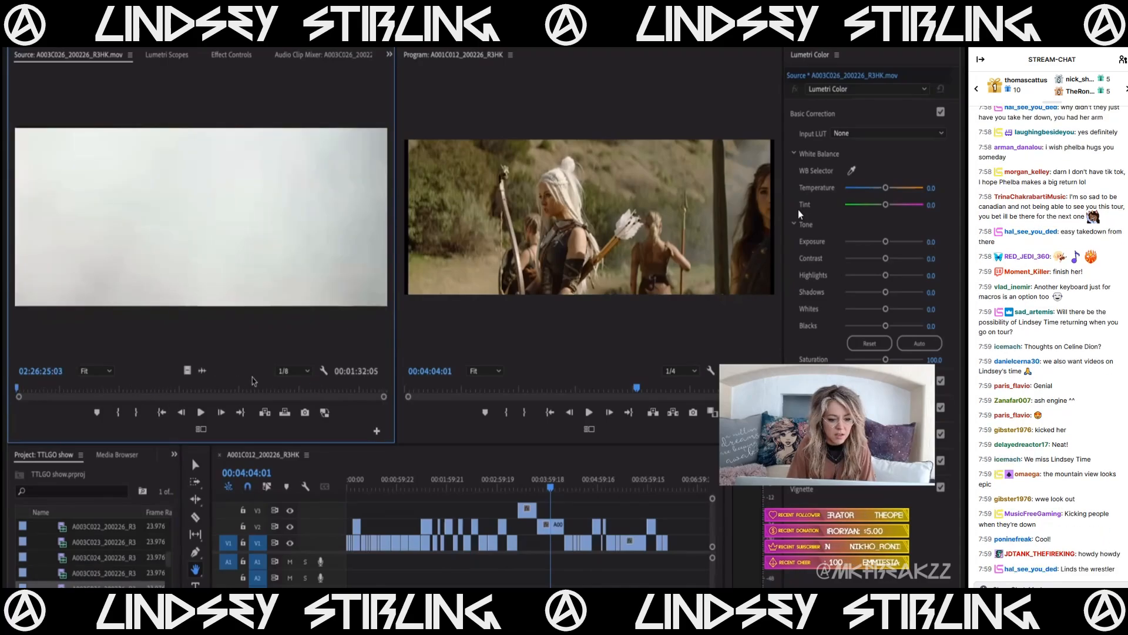
{"action": "left_click_drag", "start_coordinate": [263, 386], "coordinate": [152, 388]}
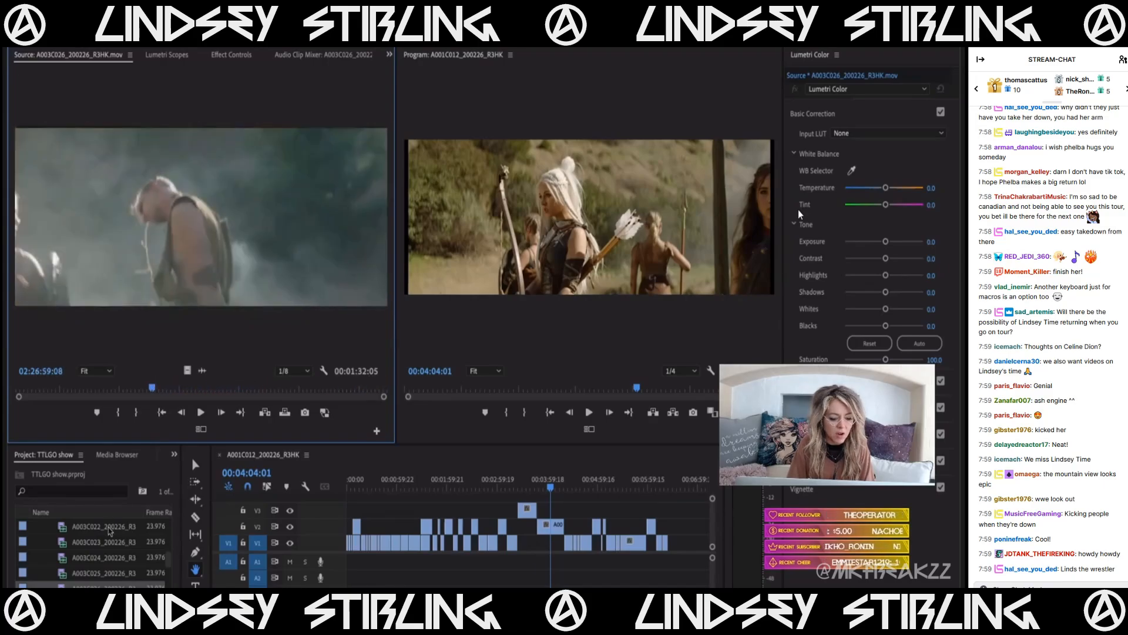
{"action": "scroll", "coordinate": [105, 536], "scroll_direction": "down", "scroll_amount": 1}
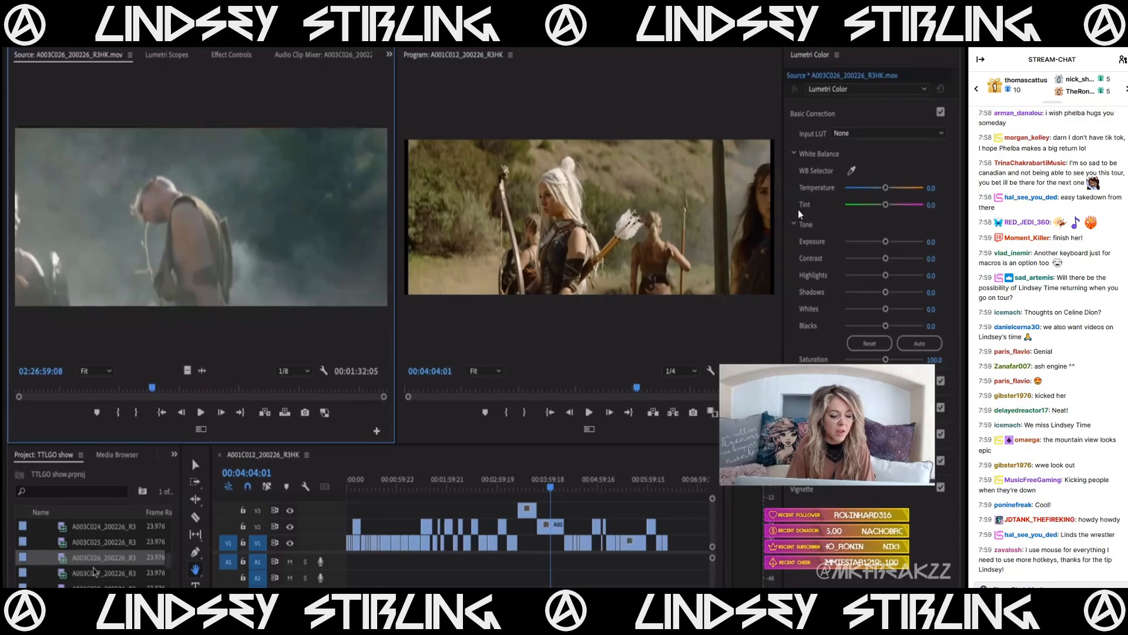
{"action": "double_click", "coordinate": [94, 568]}
{"action": "left_click", "coordinate": [213, 388]}
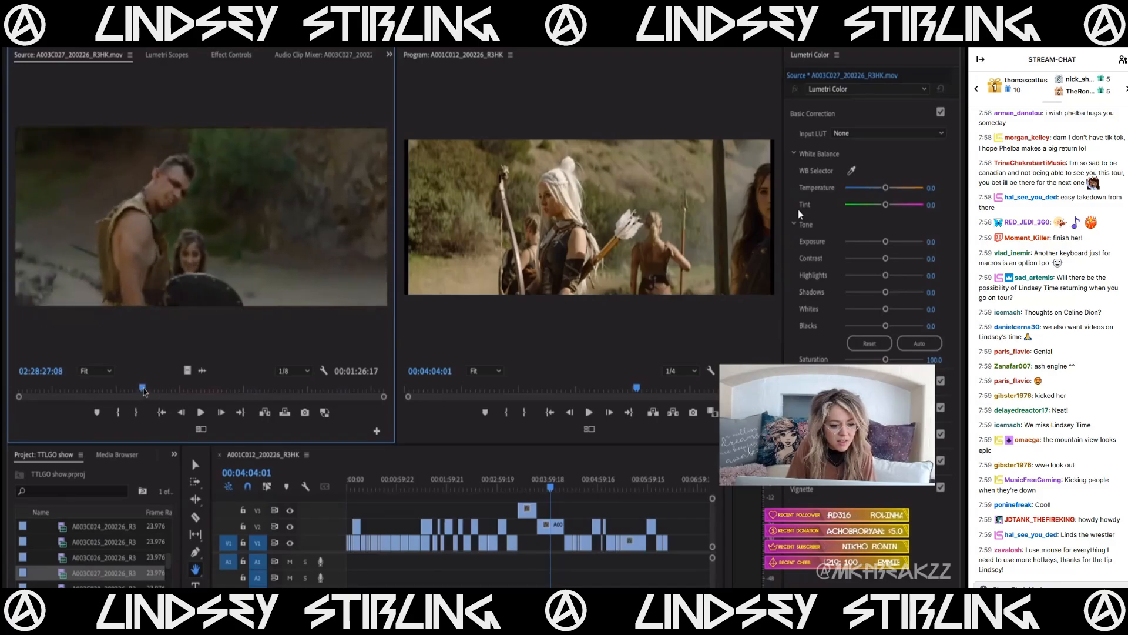
{"action": "left_click_drag", "start_coordinate": [147, 389], "coordinate": [255, 384]}
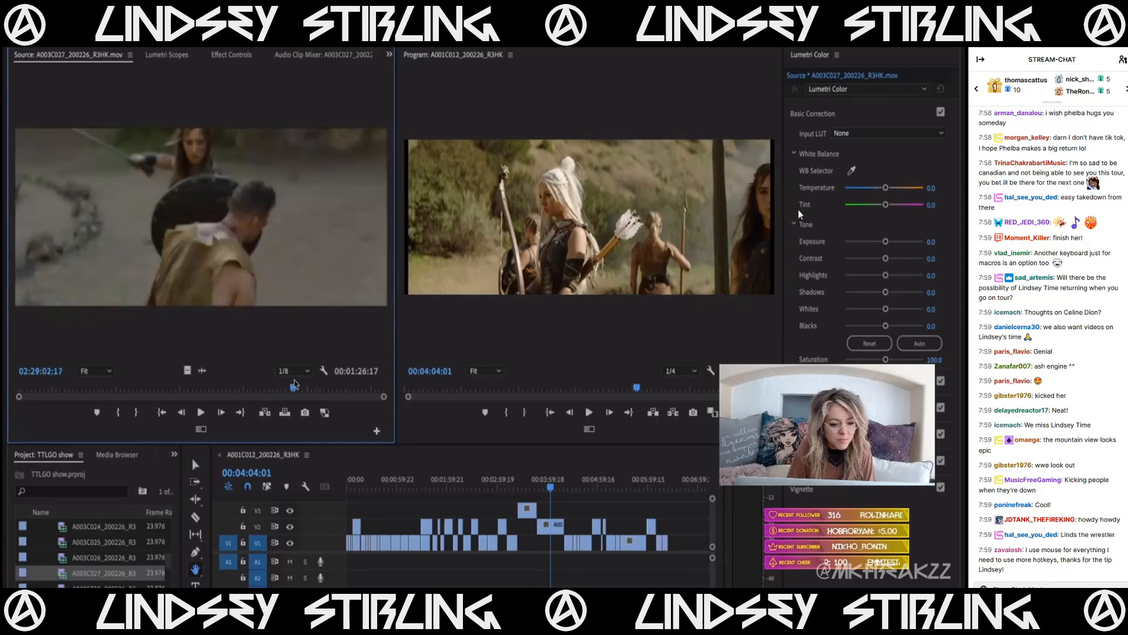
{"action": "left_click_drag", "start_coordinate": [320, 383], "coordinate": [277, 394]}
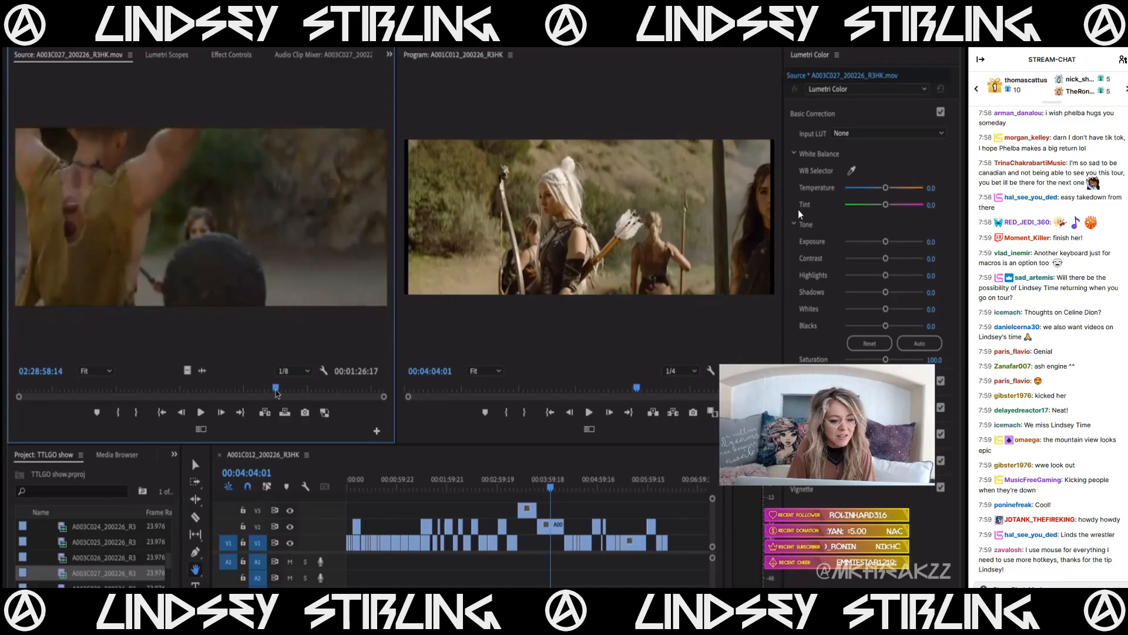
{"action": "left_click_drag", "start_coordinate": [276, 393], "coordinate": [157, 394]}
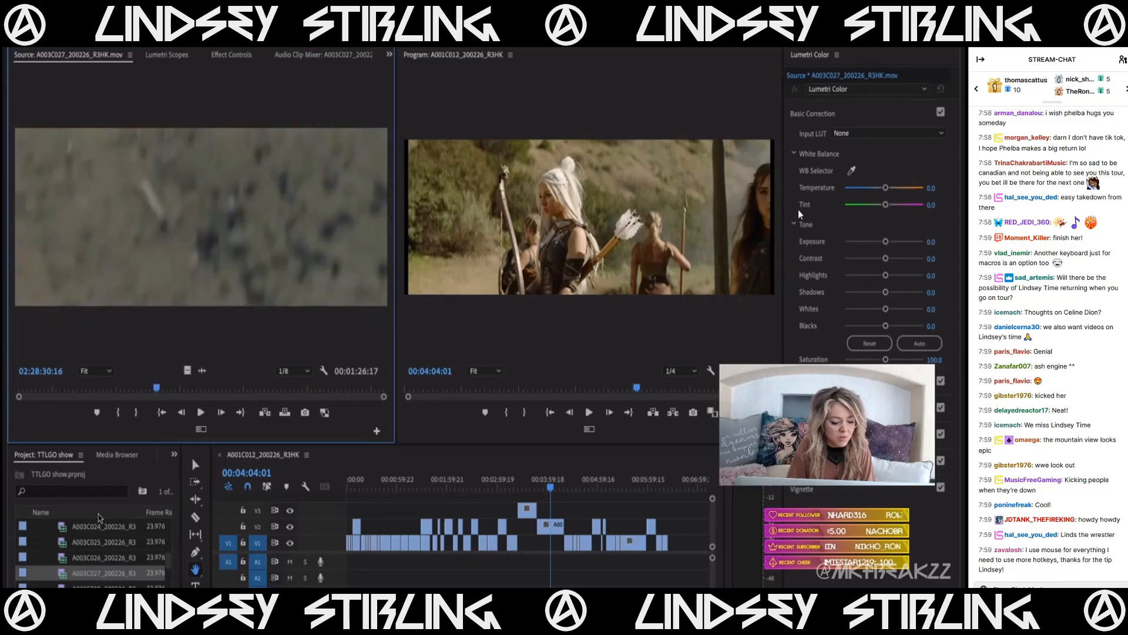
- Open A003C028 and skim the shield fight to about 02:30:05
{"action": "left_click", "coordinate": [88, 587]}
{"action": "double_click", "coordinate": [99, 586]}
{"action": "left_click_drag", "start_coordinate": [67, 392], "coordinate": [289, 402]}
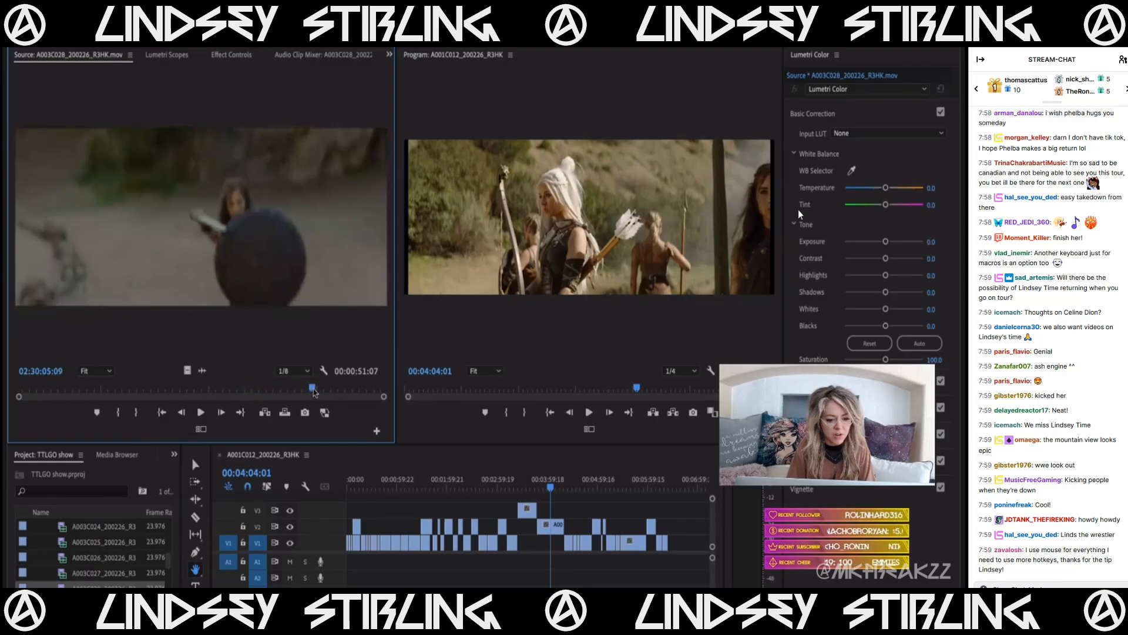
- Open A003C029, mark about 12 seconds of the archer shot ending at 02:30:34:04 and place its video at the end of V1
{"action": "scroll", "coordinate": [97, 547], "scroll_direction": "down", "scroll_amount": 4}
{"action": "left_click", "coordinate": [97, 545]}
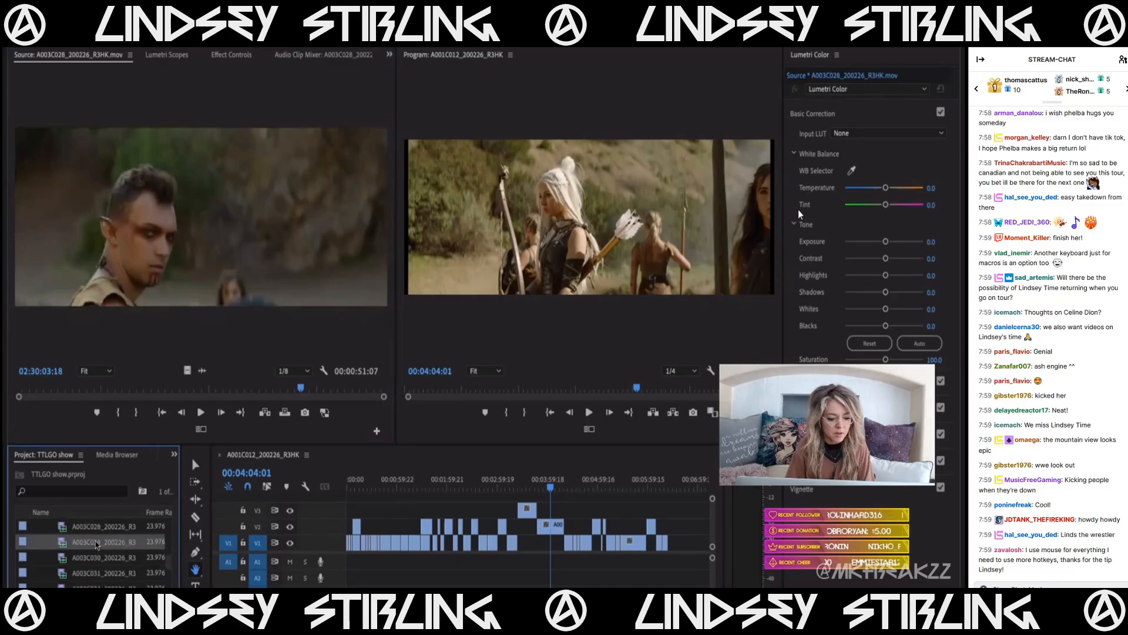
{"action": "double_click", "coordinate": [96, 542]}
{"action": "left_click_drag", "start_coordinate": [99, 389], "coordinate": [185, 386]}
{"action": "key", "text": "space"}
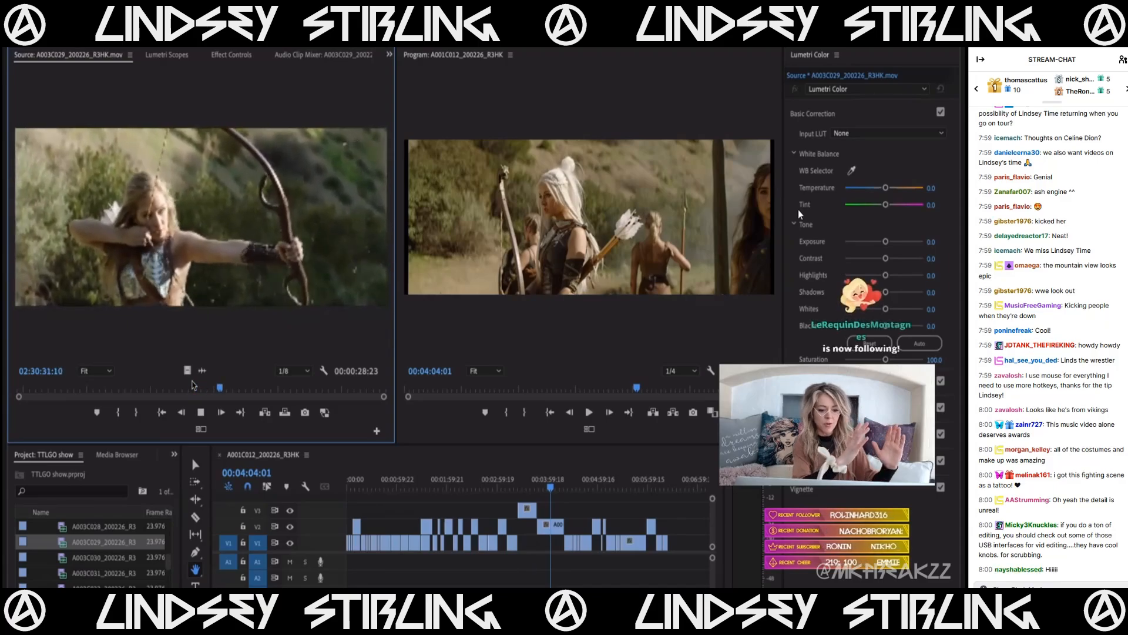
{"action": "key", "text": "space"}
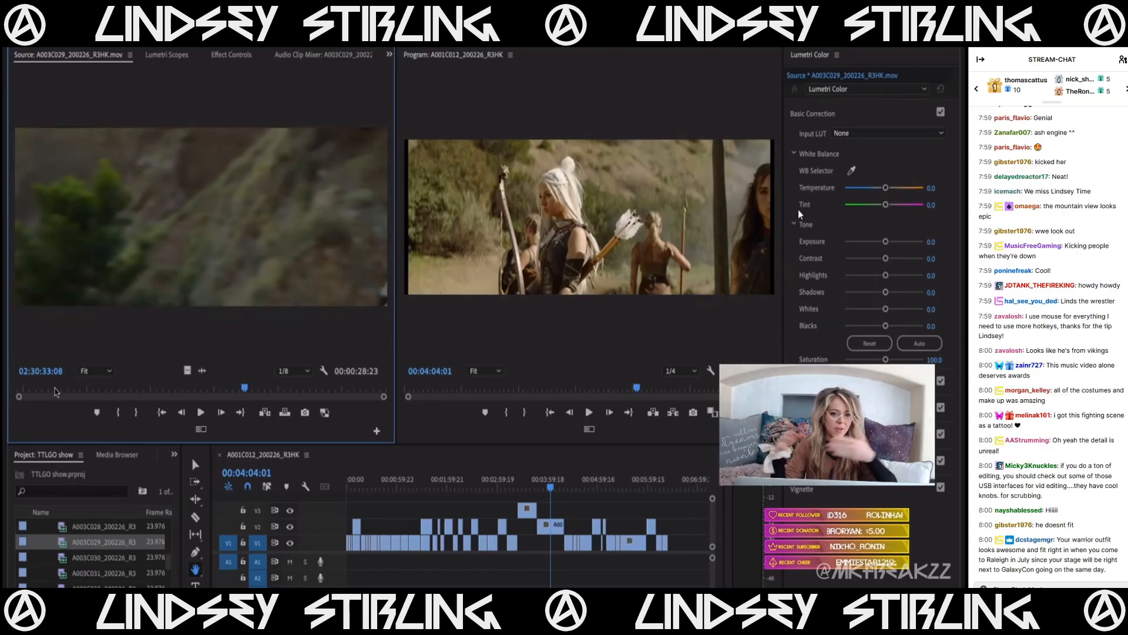
{"action": "left_click_drag", "start_coordinate": [58, 391], "coordinate": [106, 387]}
{"action": "key", "text": "i"}
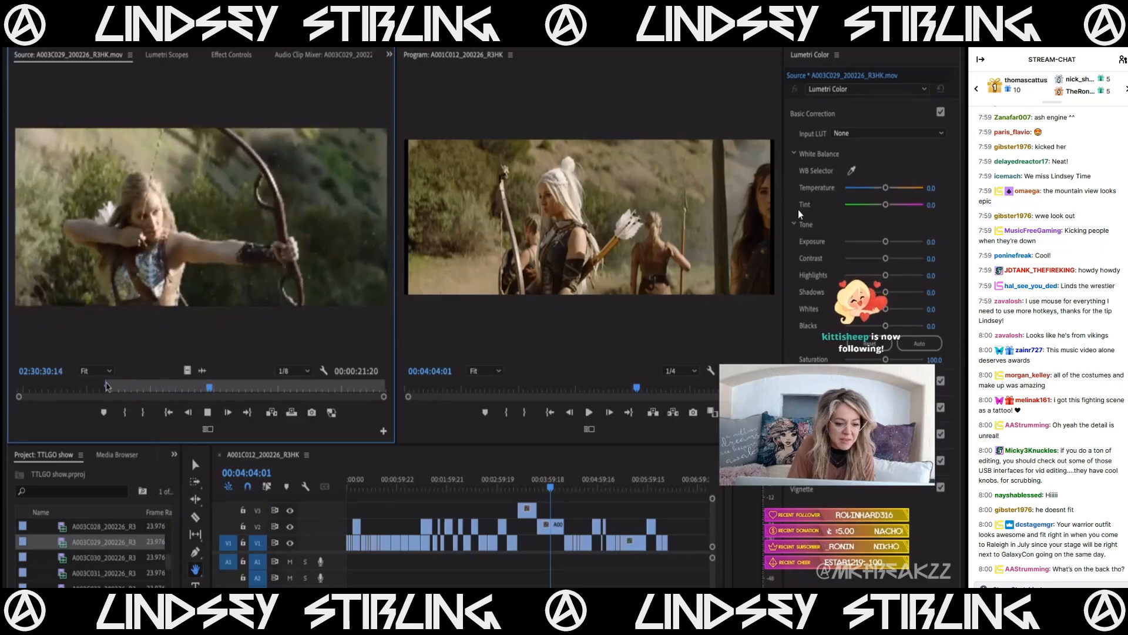
{"action": "key", "text": "space"}
{"action": "key", "text": "o"}
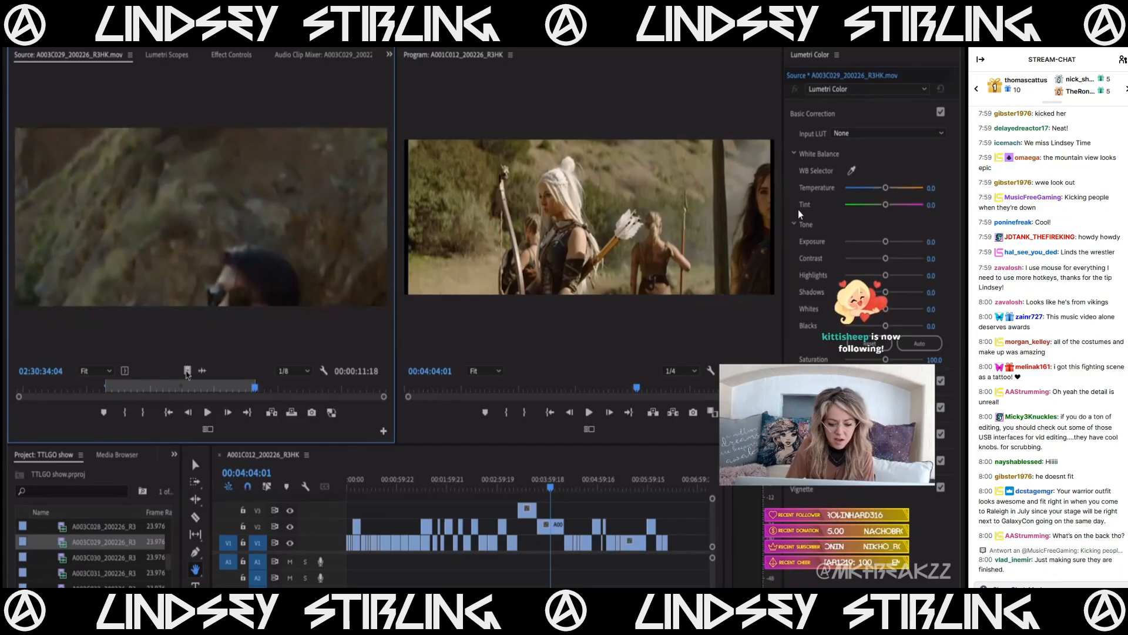
{"action": "left_click_drag", "start_coordinate": [187, 371], "coordinate": [677, 544]}
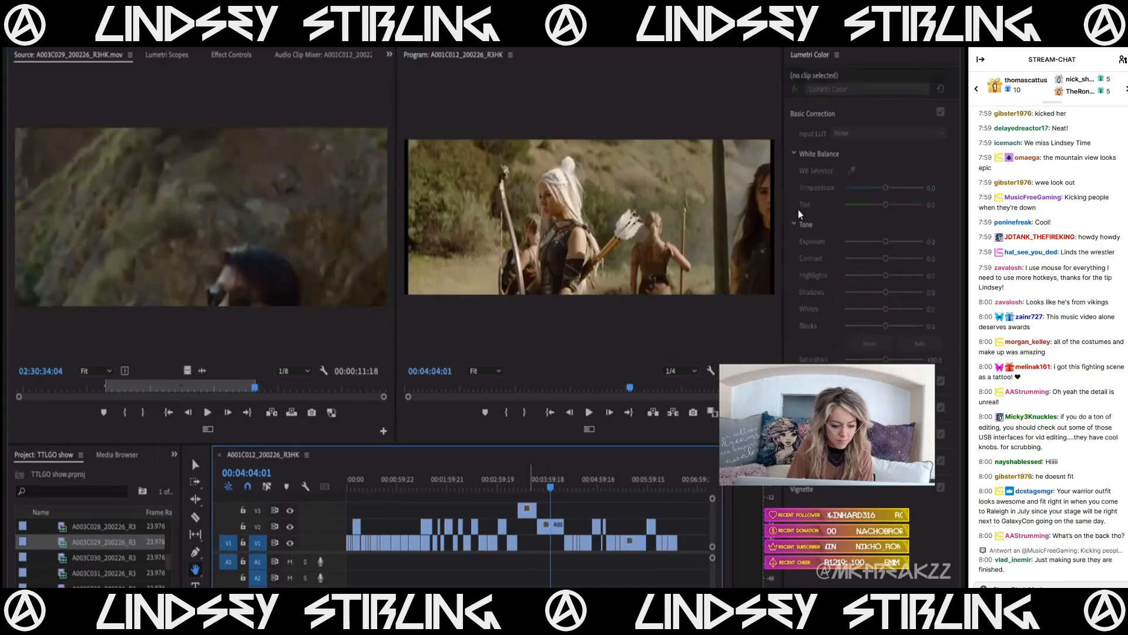
- Reopen A003C028 and A003C027 and skim both again for usable fight moments
{"action": "double_click", "coordinate": [96, 532]}
{"action": "scroll", "coordinate": [96, 531], "scroll_direction": "up", "scroll_amount": 1}
{"action": "left_click", "coordinate": [100, 388]}
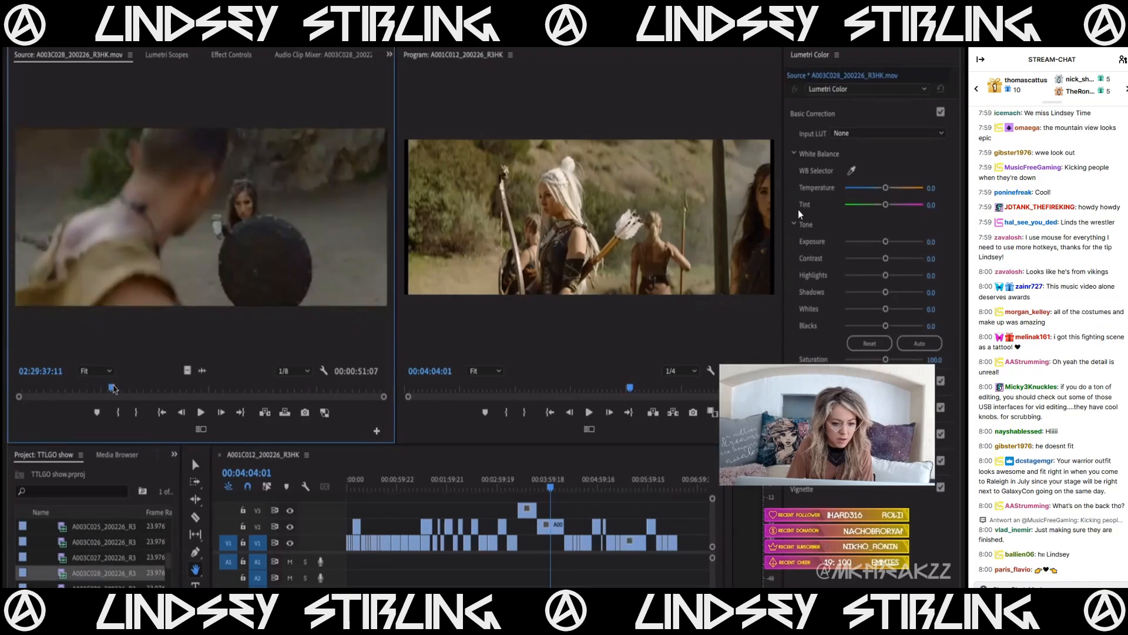
{"action": "double_click", "coordinate": [81, 555]}
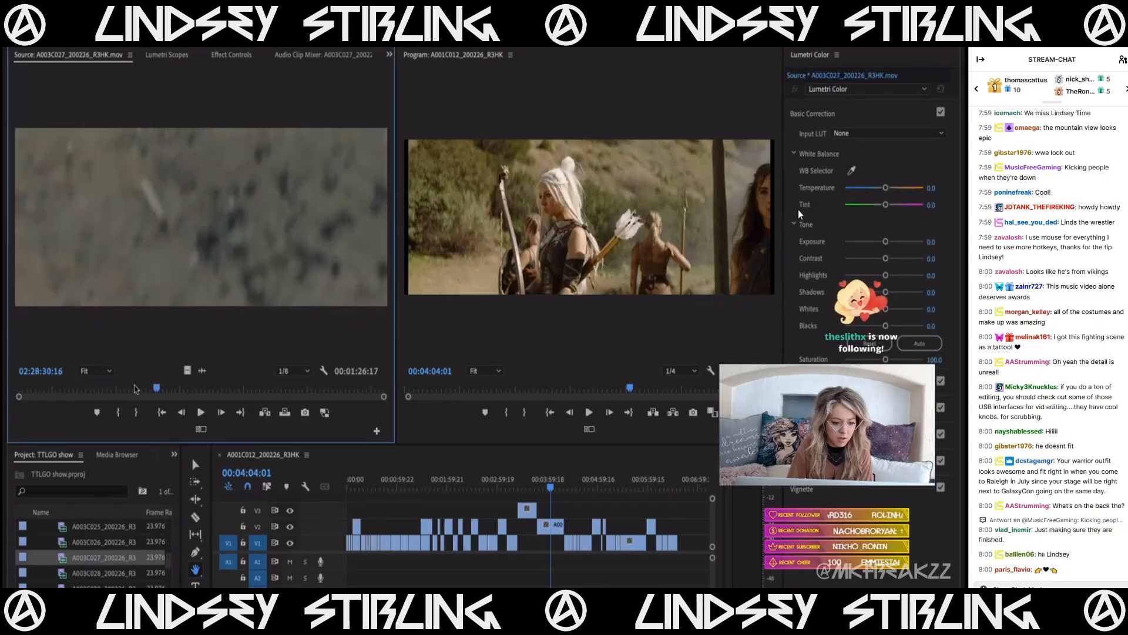
{"action": "left_click", "coordinate": [275, 388]}
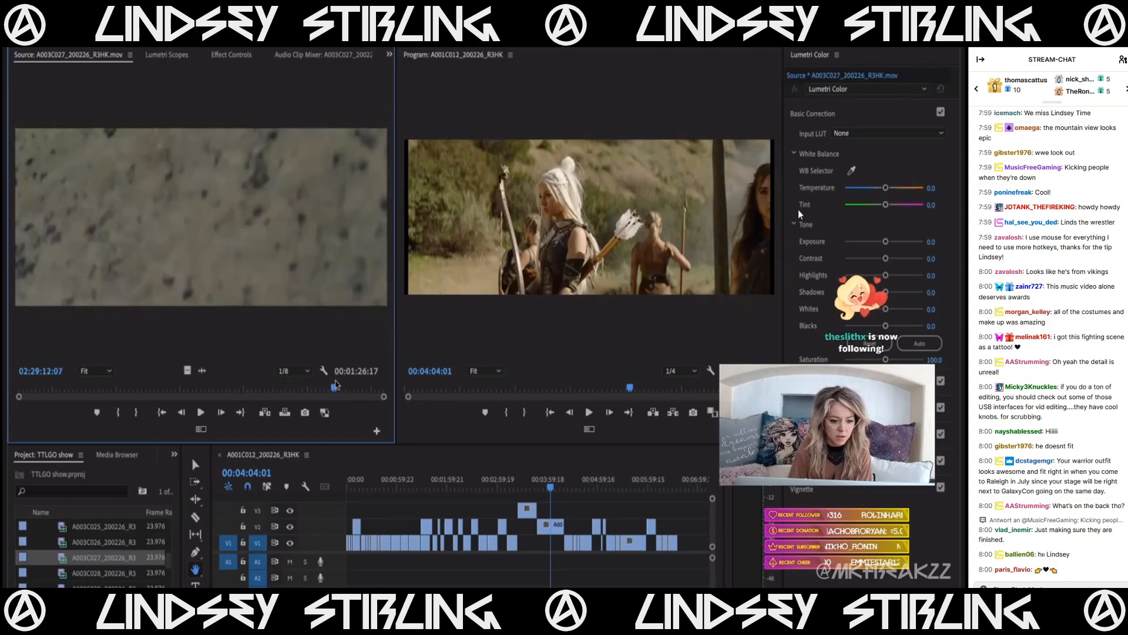
{"action": "left_click", "coordinate": [66, 388]}
- Reopen A003C026, mark about 18.5 seconds ending near 02:26:57 and place its video on V1 after the A003C029 clip
{"action": "double_click", "coordinate": [90, 541]}
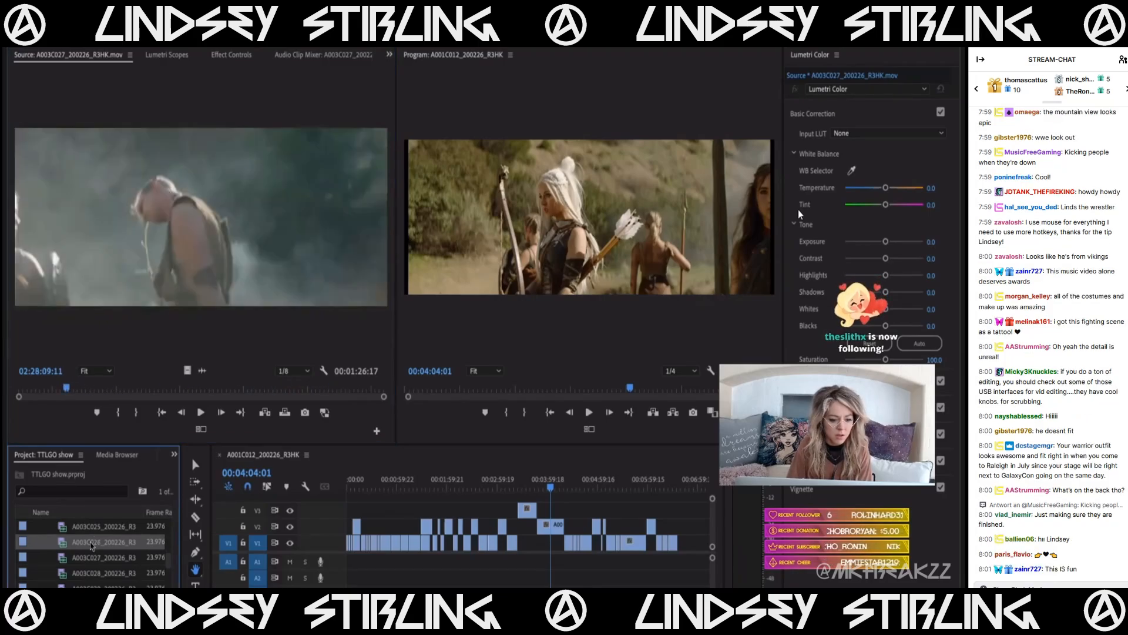
{"action": "left_click", "coordinate": [253, 387]}
{"action": "left_click_drag", "start_coordinate": [227, 379], "coordinate": [324, 385]}
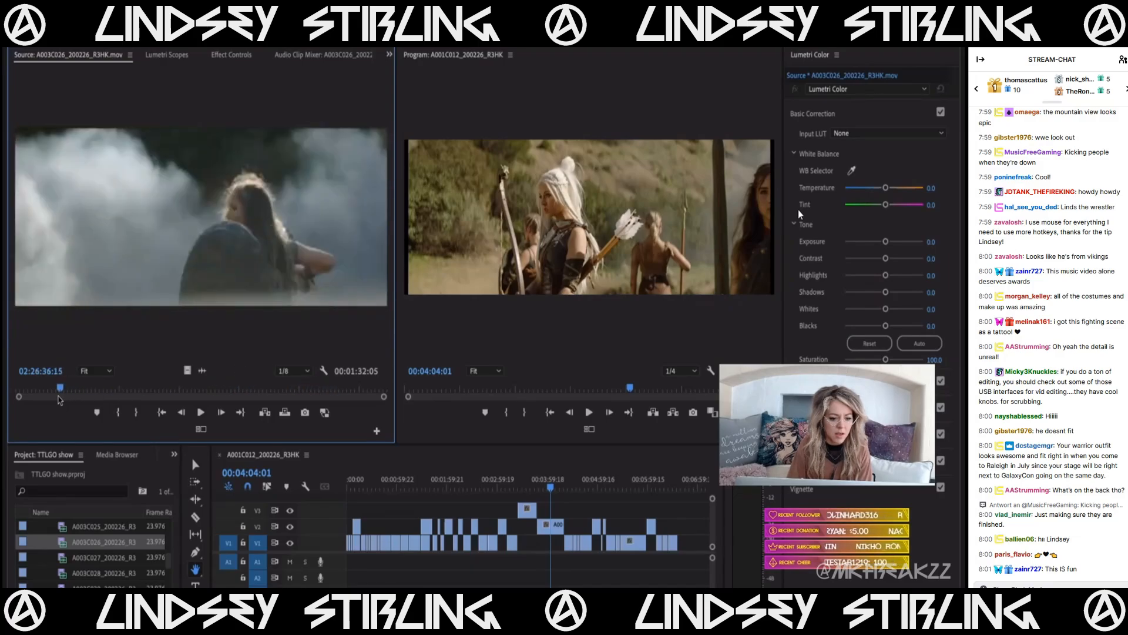
{"action": "left_click_drag", "start_coordinate": [59, 397], "coordinate": [64, 397]}
{"action": "key", "text": "i"}
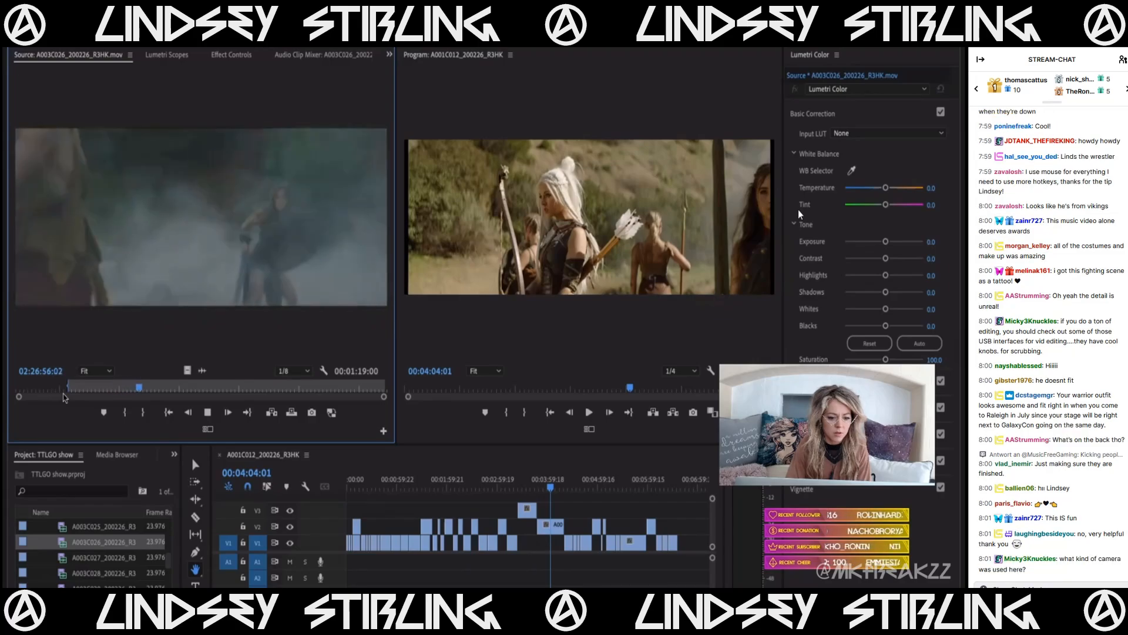
{"action": "key", "text": "o"}
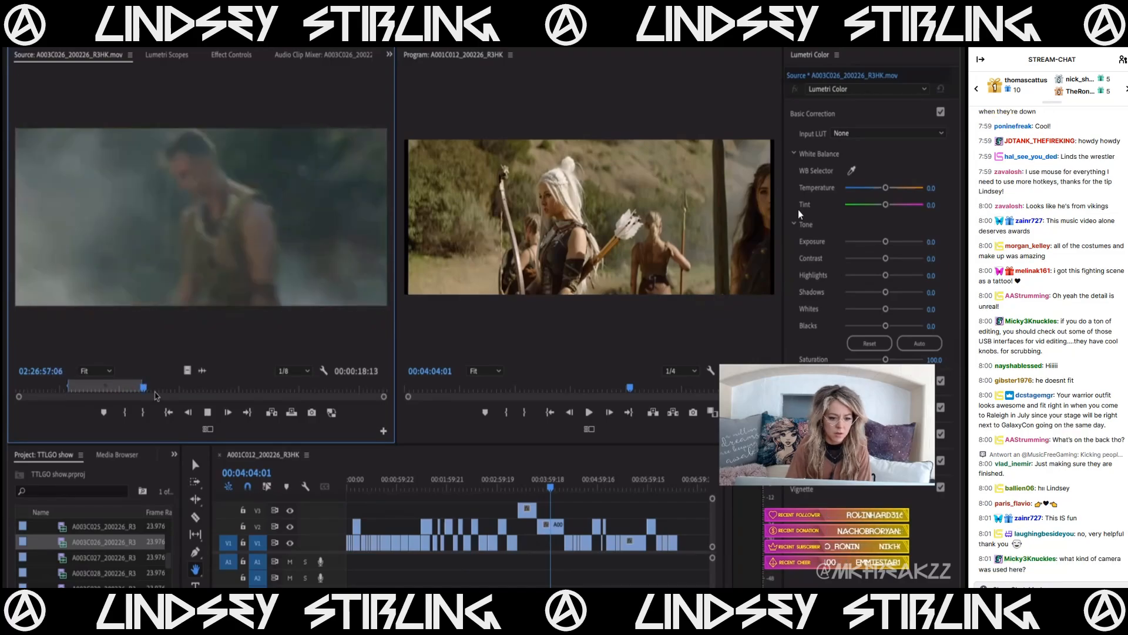
{"action": "left_click_drag", "start_coordinate": [187, 370], "coordinate": [682, 538]}
- Mark a new in point in A003C026 at about 02:27:31 and play the sword fight to about 02:27:52
{"action": "left_click_drag", "start_coordinate": [171, 388], "coordinate": [286, 395]}
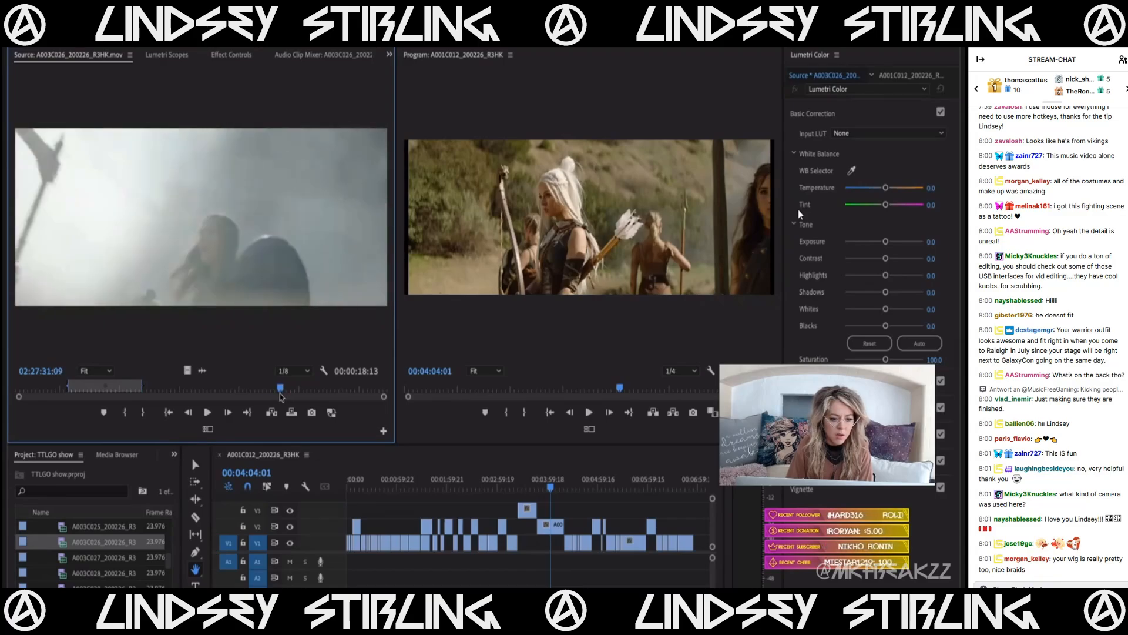
{"action": "key", "text": "i"}
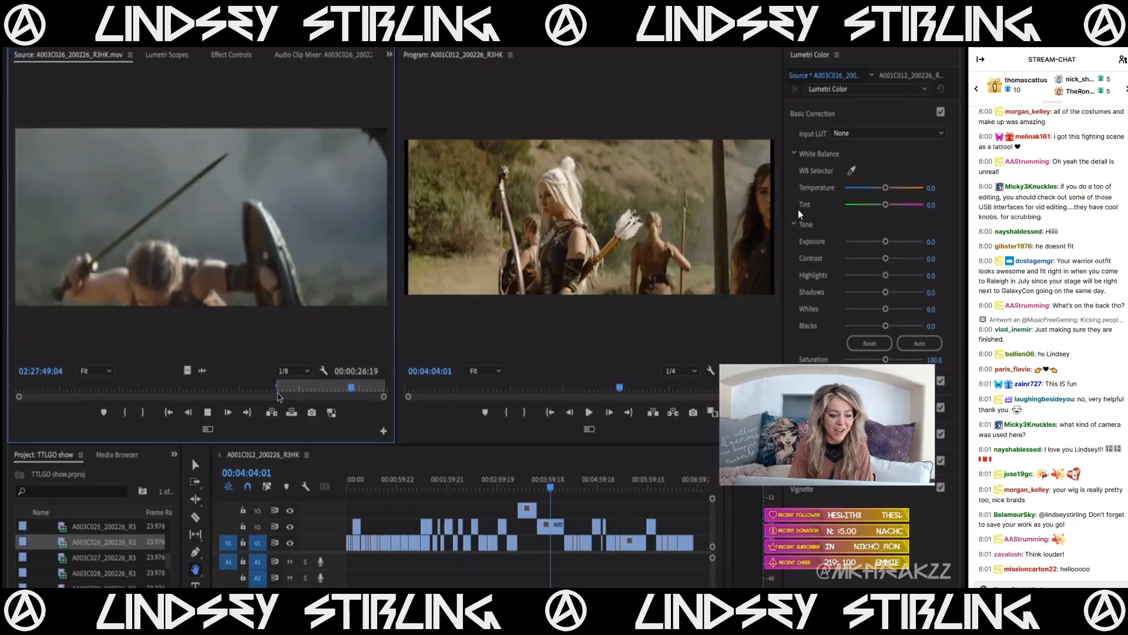
{"action": "key", "text": "space"}
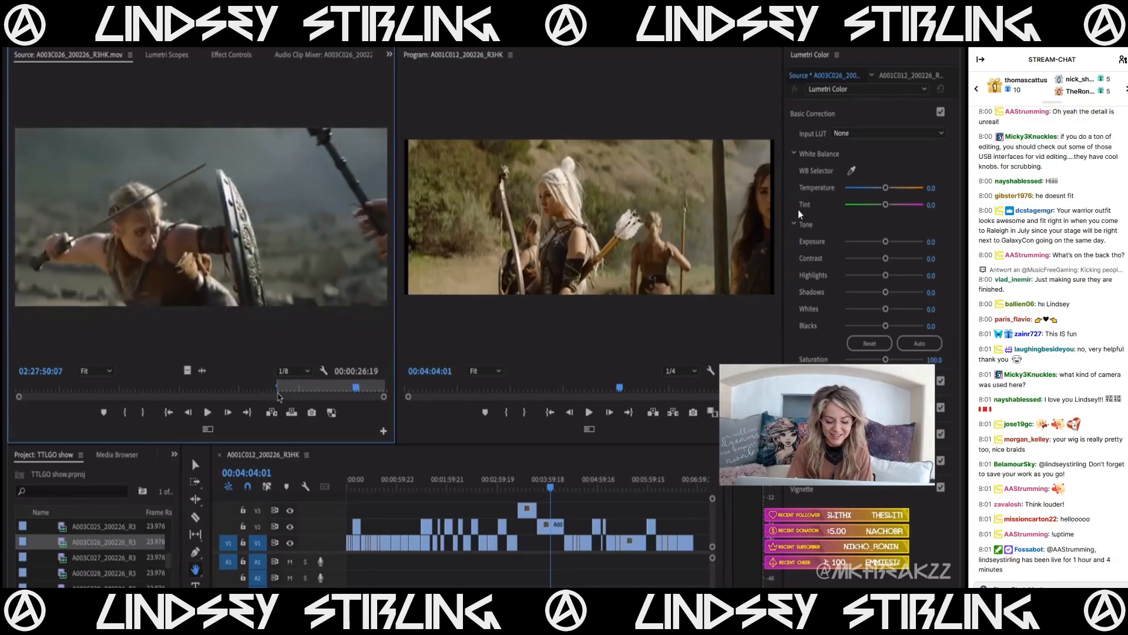
{"action": "key", "text": "space"}
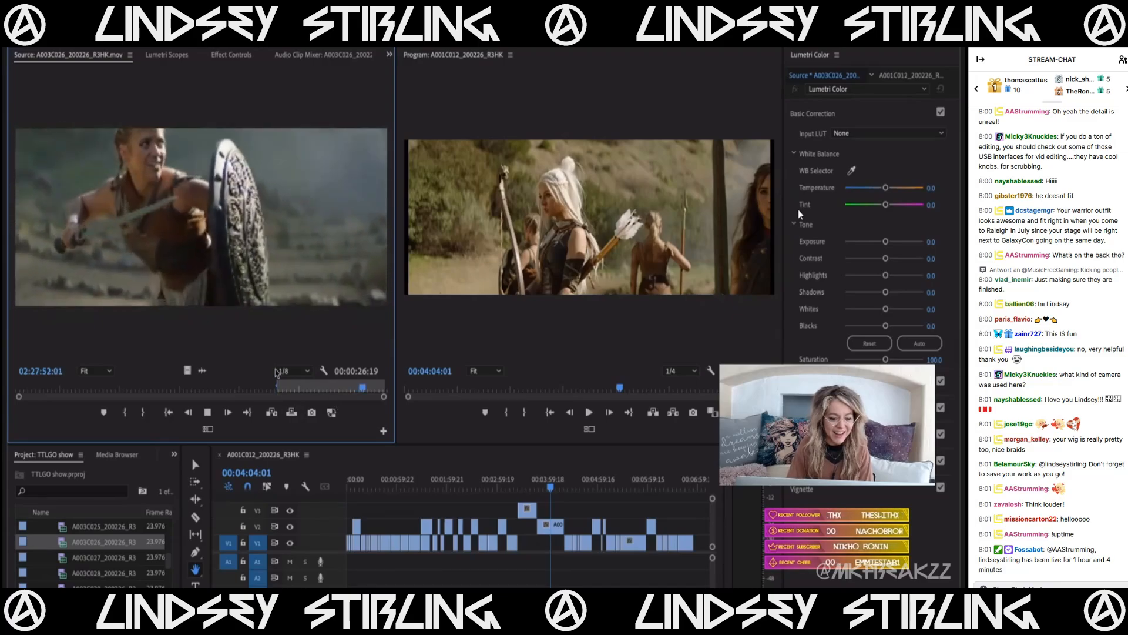
- Mark the A003C026 out point at about 02:27:44:16 and place the 14-second video range at the end of the timeline
{"action": "left_click_drag", "start_coordinate": [351, 393], "coordinate": [339, 390]}
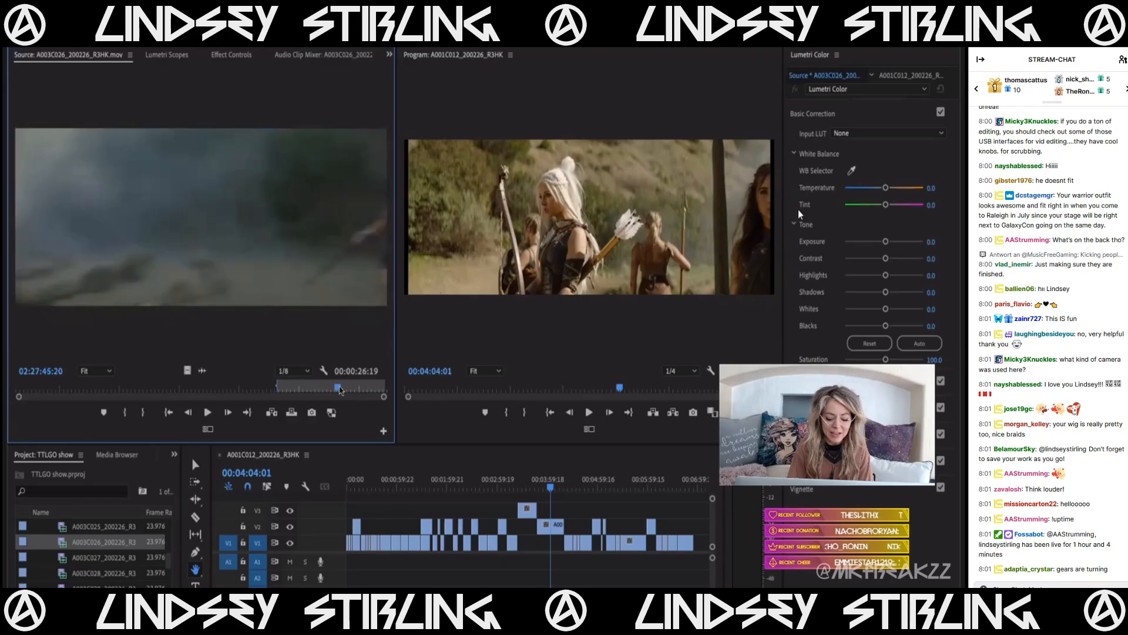
{"action": "key", "text": "Left"}
{"action": "key", "text": "Left"}
{"action": "key", "text": "Left"}
{"action": "key", "text": "Left"}
{"action": "key", "text": "Left"}
{"action": "key", "text": "Left"}
{"action": "key", "text": "Left"}
{"action": "key", "text": "Left"}
{"action": "key", "text": "Left"}
{"action": "key", "text": "Left"}
{"action": "key", "text": "Left"}
{"action": "key", "text": "Left"}
{"action": "key", "text": "Left"}
{"action": "key", "text": "Left"}
{"action": "key", "text": "Left"}
{"action": "key", "text": "Left"}
{"action": "key", "text": "Left"}
{"action": "key", "text": "Left"}
{"action": "key", "text": "Left"}
{"action": "key", "text": "Left"}
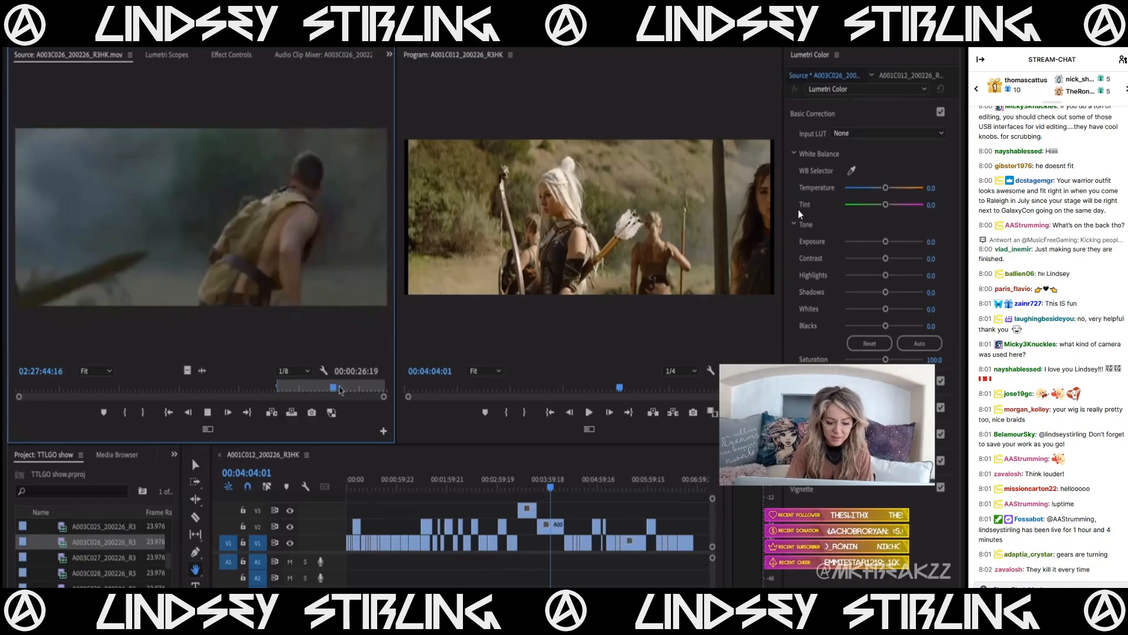
{"action": "key", "text": "o"}
{"action": "key", "text": "space"}
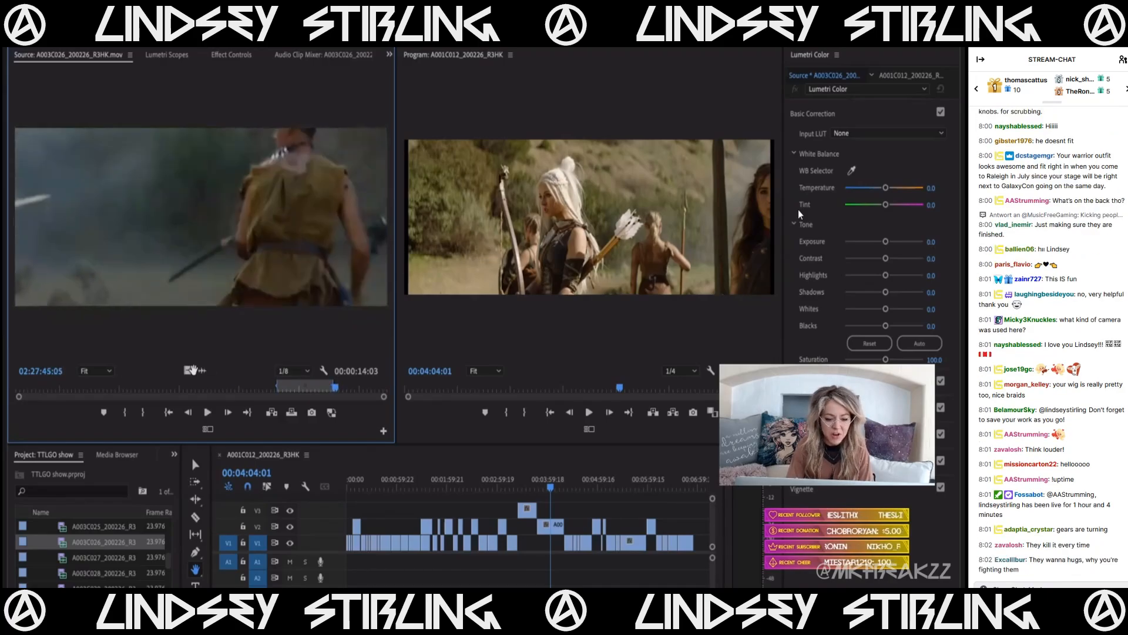
{"action": "left_click_drag", "start_coordinate": [641, 475], "coordinate": [697, 530]}
- Open A003C027 again and skim it to about 02:29:16
{"action": "double_click", "coordinate": [93, 557]}
{"action": "left_click_drag", "start_coordinate": [120, 387], "coordinate": [353, 420]}
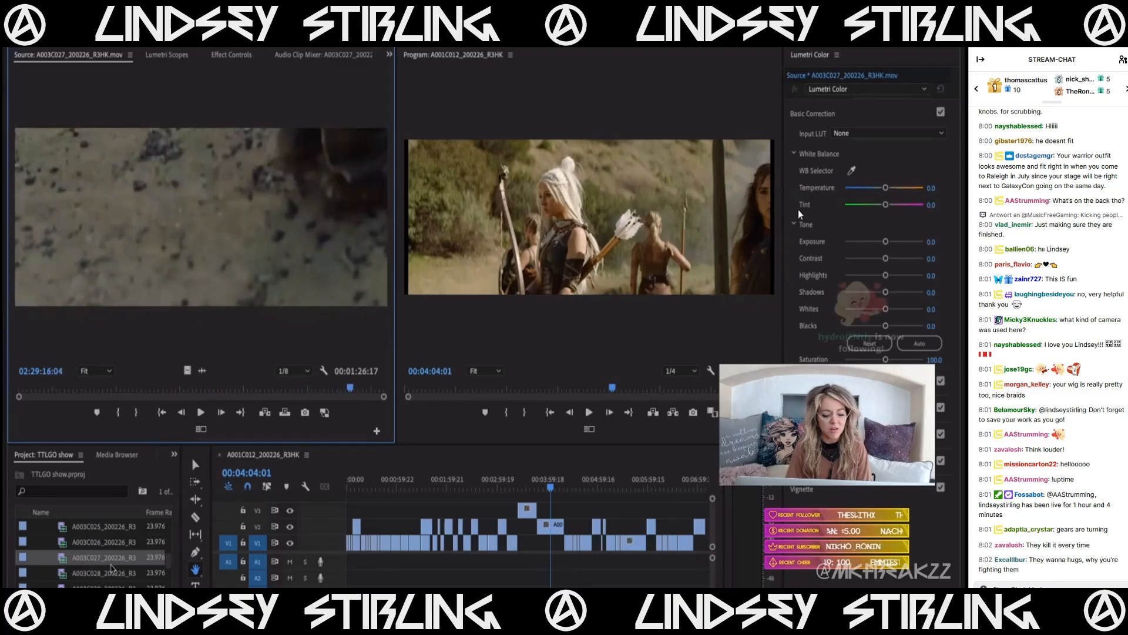
- Open A003C028 and skim the shield fight past about 02:29:52 to near the end of the clip
{"action": "double_click", "coordinate": [111, 571]}
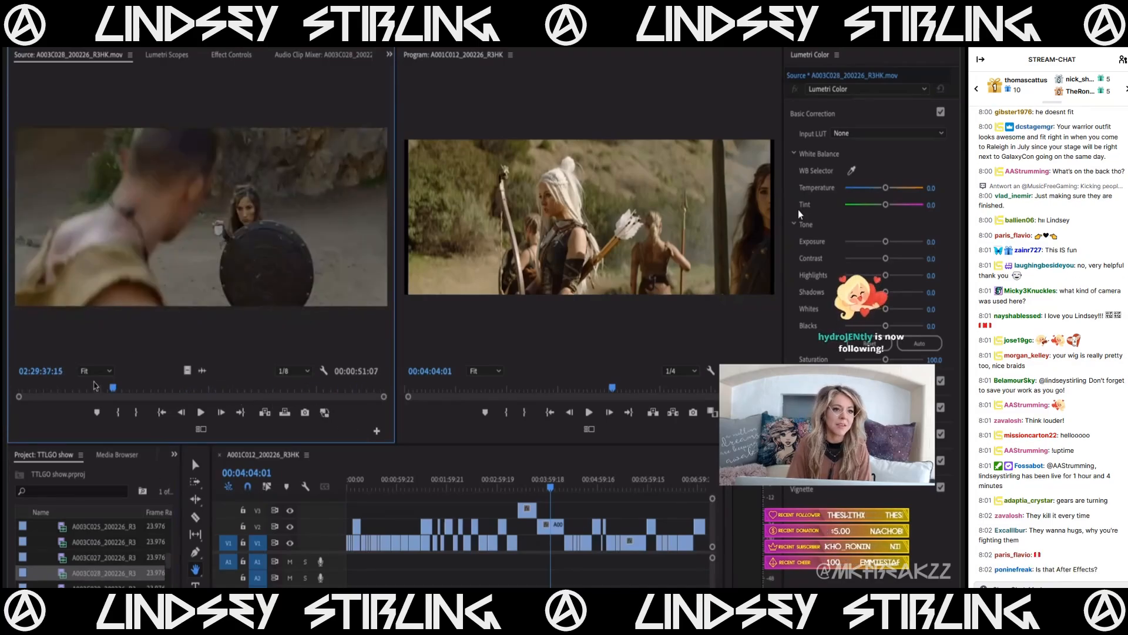
{"action": "left_click_drag", "start_coordinate": [94, 386], "coordinate": [217, 387]}
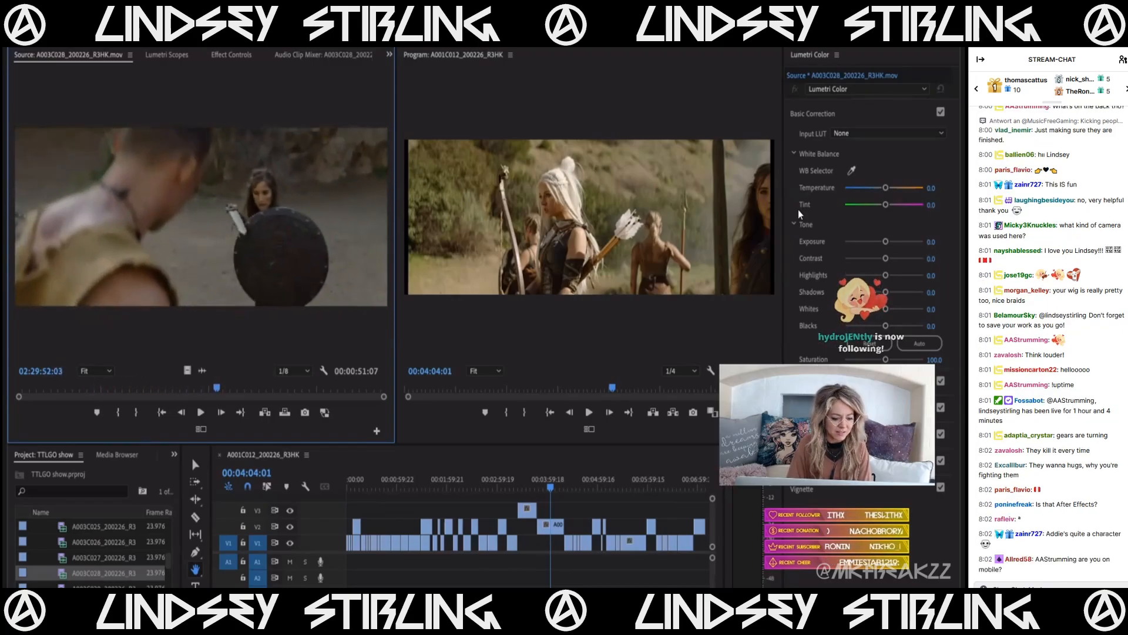
{"action": "scroll", "coordinate": [112, 579], "scroll_direction": "down", "scroll_amount": 3}
{"action": "left_click_drag", "start_coordinate": [191, 391], "coordinate": [365, 387]}
- Check A003C035 and A003C033 briefly, and skim the spear fight in A003C034 back to about 02:34:29
{"action": "double_click", "coordinate": [100, 577]}
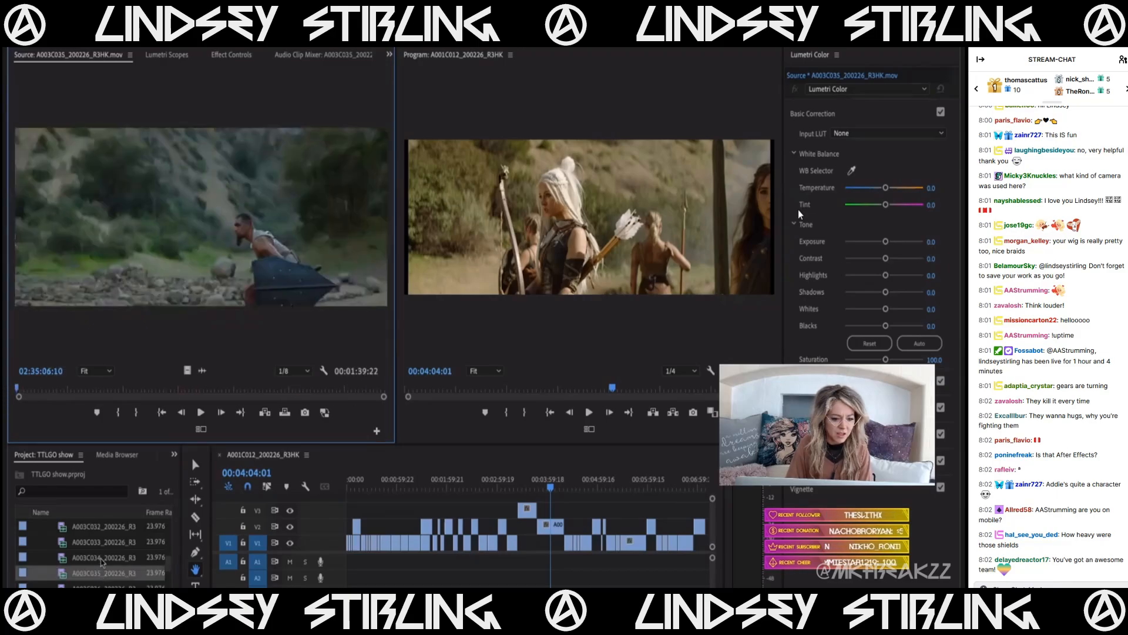
{"action": "double_click", "coordinate": [101, 558]}
{"action": "left_click", "coordinate": [103, 543]}
{"action": "double_click", "coordinate": [102, 543]}
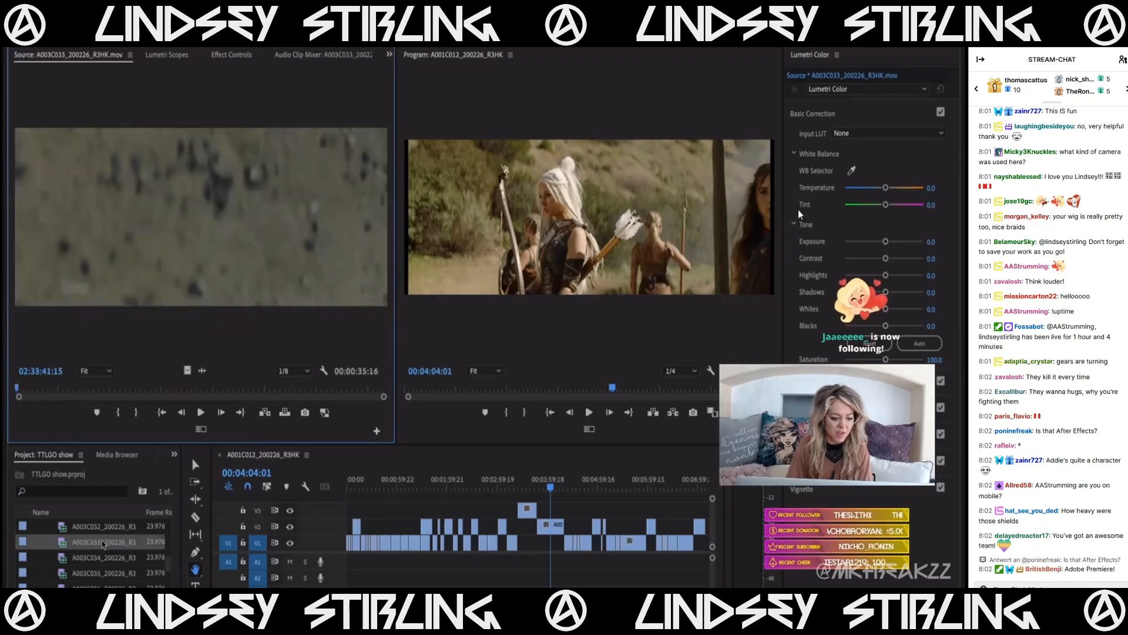
{"action": "double_click", "coordinate": [98, 559]}
{"action": "left_click_drag", "start_coordinate": [167, 391], "coordinate": [104, 393]}
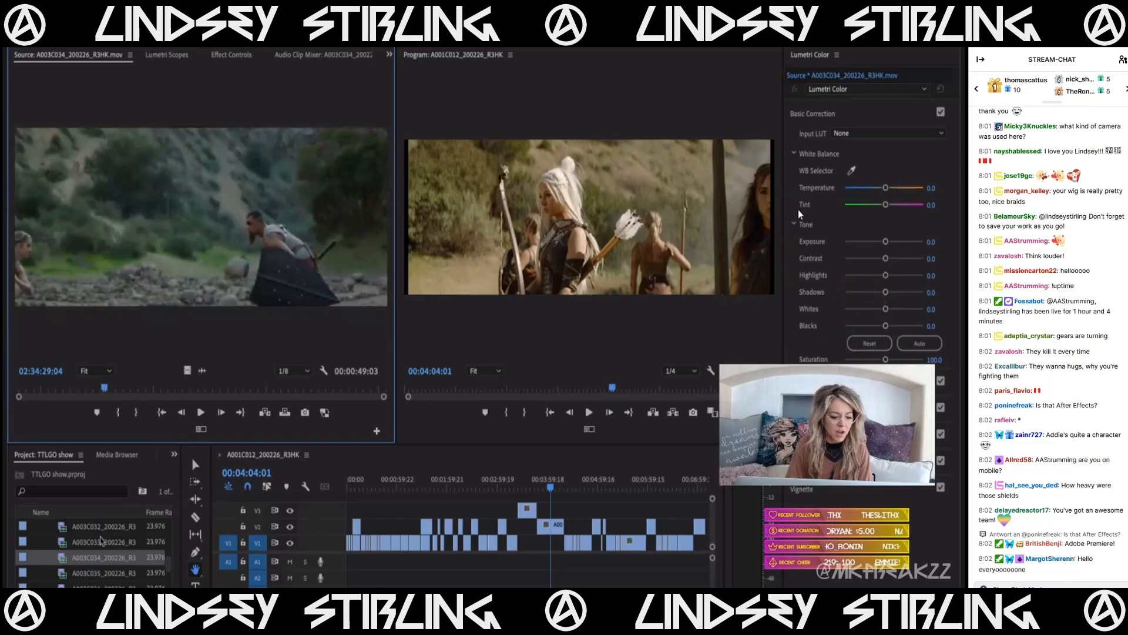
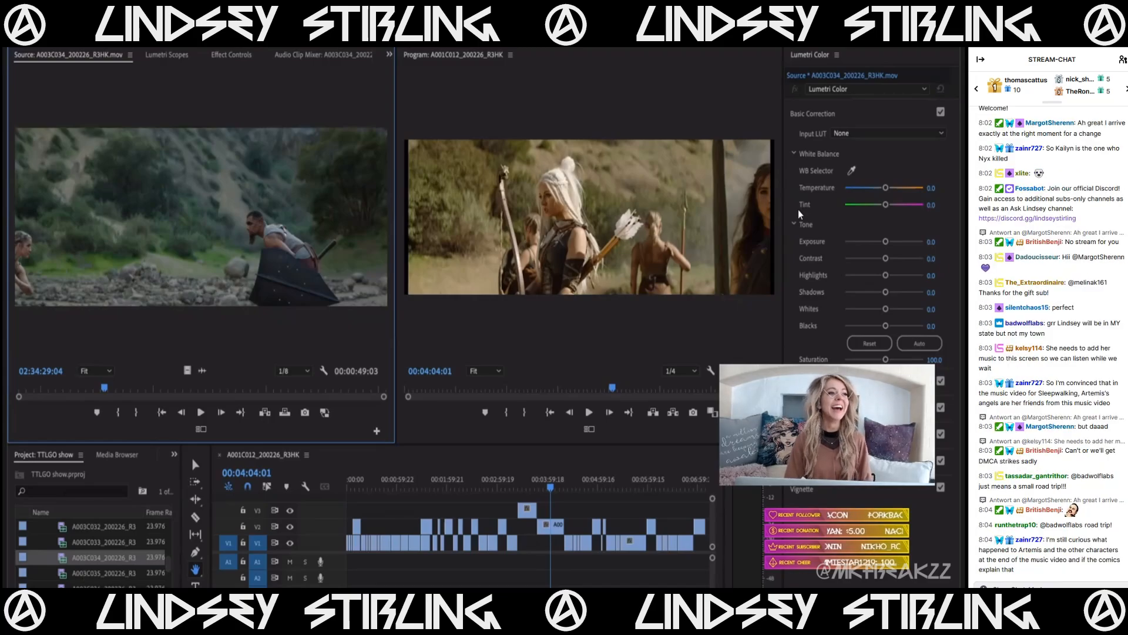
- Look over A003C035 and A003C033 again and open A003C032 at about 02:32:30
{"action": "double_click", "coordinate": [99, 573]}
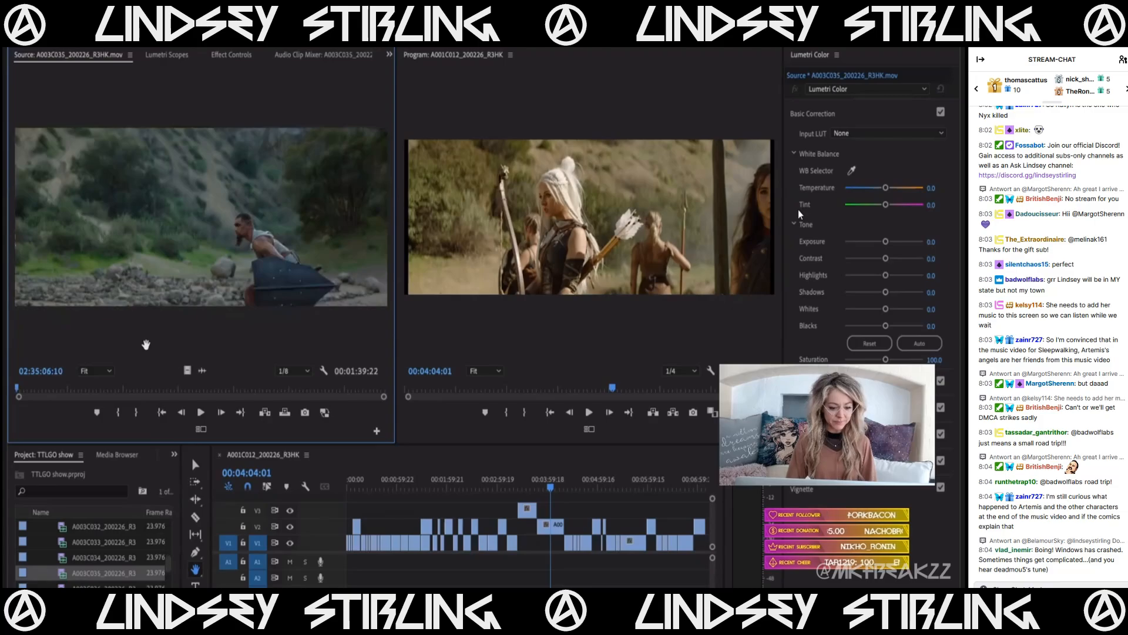
{"action": "double_click", "coordinate": [99, 543]}
{"action": "left_click_drag", "start_coordinate": [217, 392], "coordinate": [156, 412]}
{"action": "double_click", "coordinate": [96, 527]}
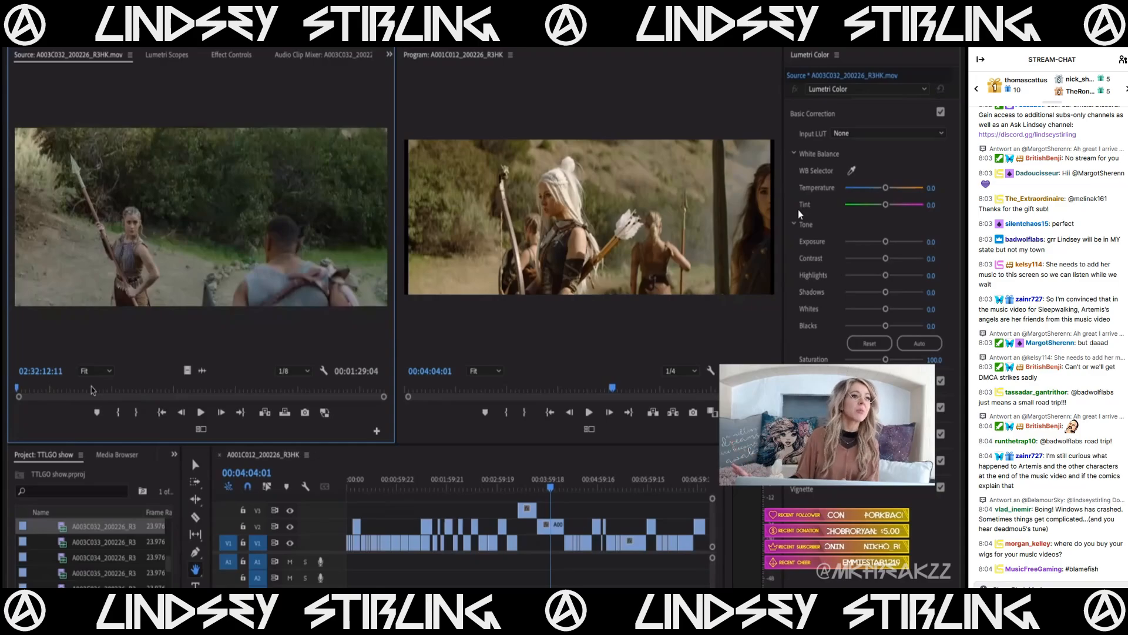
{"action": "left_click", "coordinate": [92, 389]}
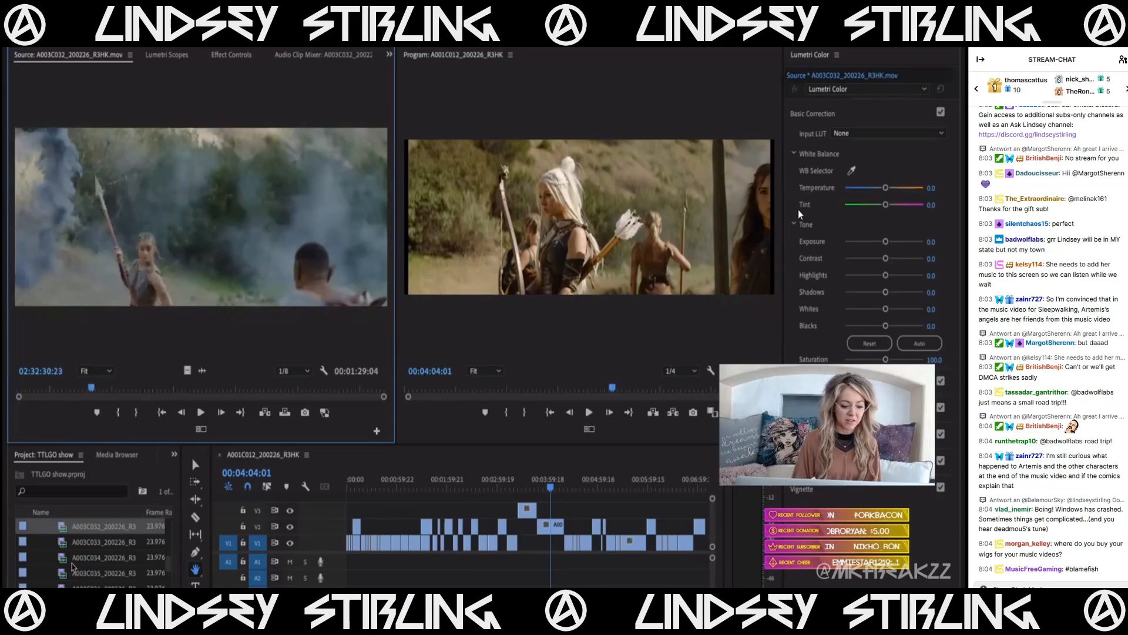
- Open A003C031, skim past about 02:31:39 and play the arrow hit to about 02:32:02
{"action": "scroll", "coordinate": [73, 564], "scroll_direction": "up", "scroll_amount": 2}
{"action": "double_click", "coordinate": [81, 542]}
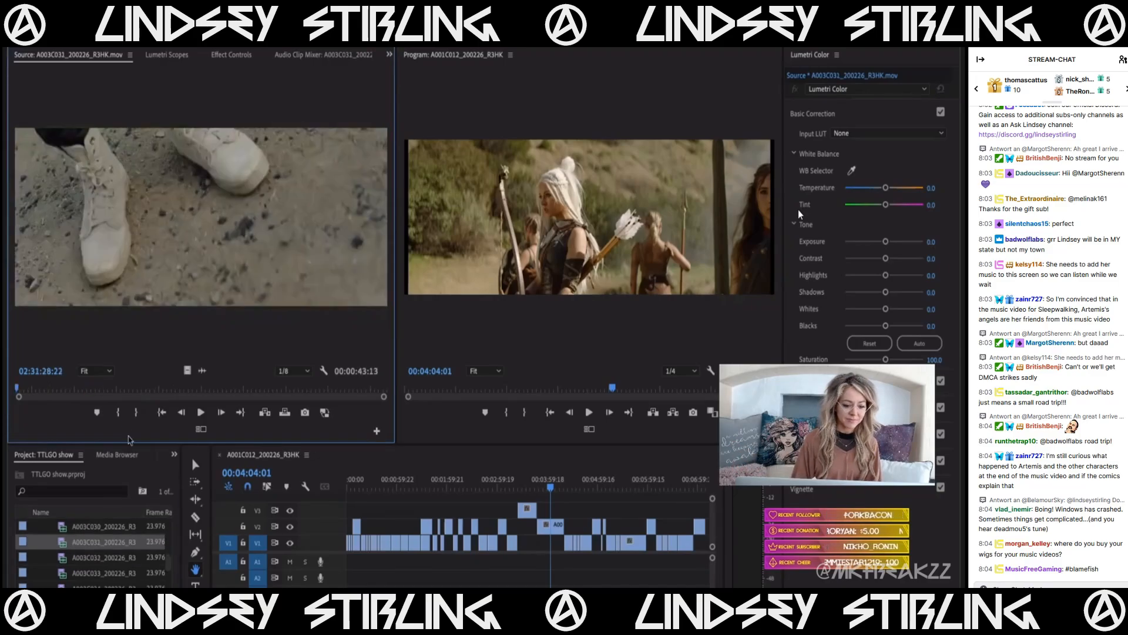
{"action": "mouse_move", "coordinate": [121, 387]}
{"action": "left_mouse_down"}
{"action": "mouse_move", "coordinate": [181, 384]}
{"action": "mouse_move", "coordinate": [96, 388]}
{"action": "mouse_move", "coordinate": [110, 389]}
{"action": "left_mouse_up"}
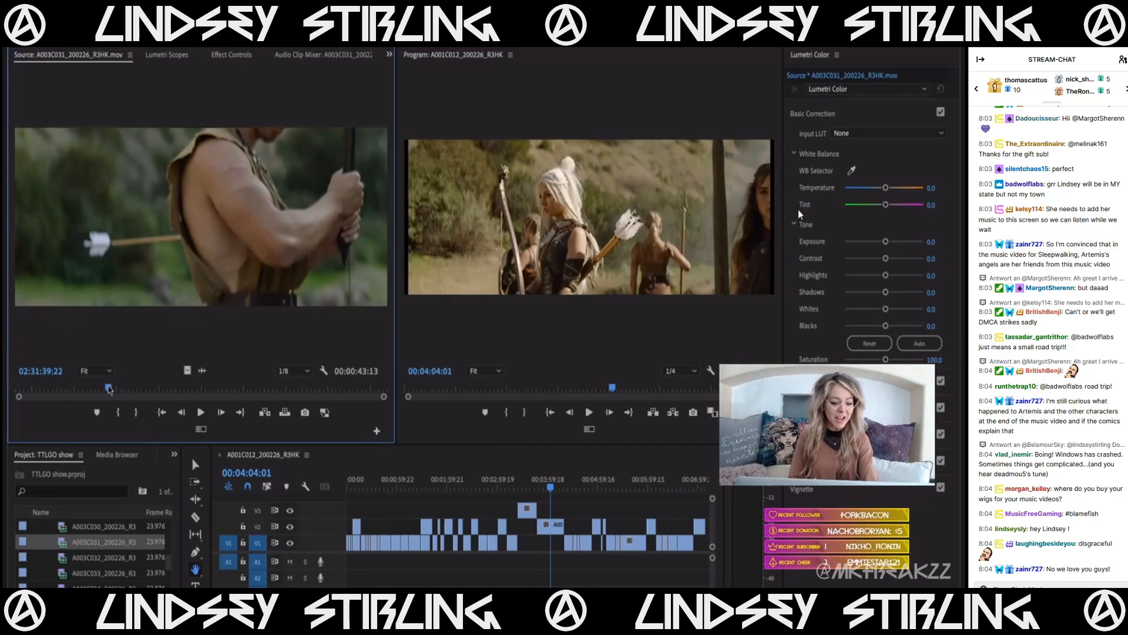
{"action": "left_click_drag", "start_coordinate": [109, 389], "coordinate": [208, 385]}
{"action": "key", "text": "space"}
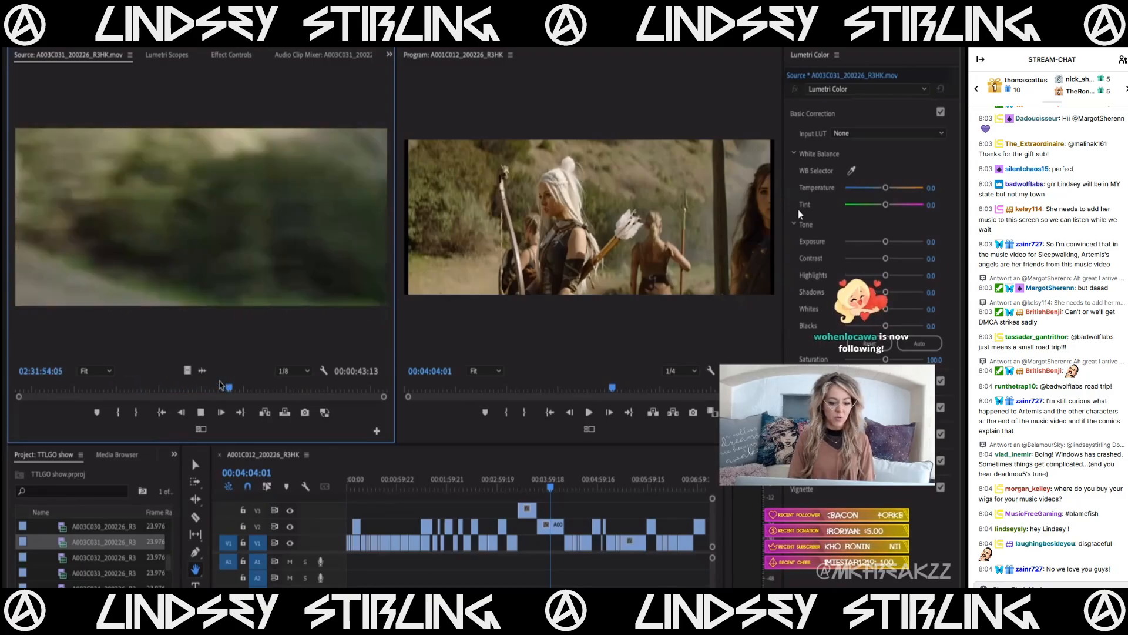
{"action": "key", "text": "space"}
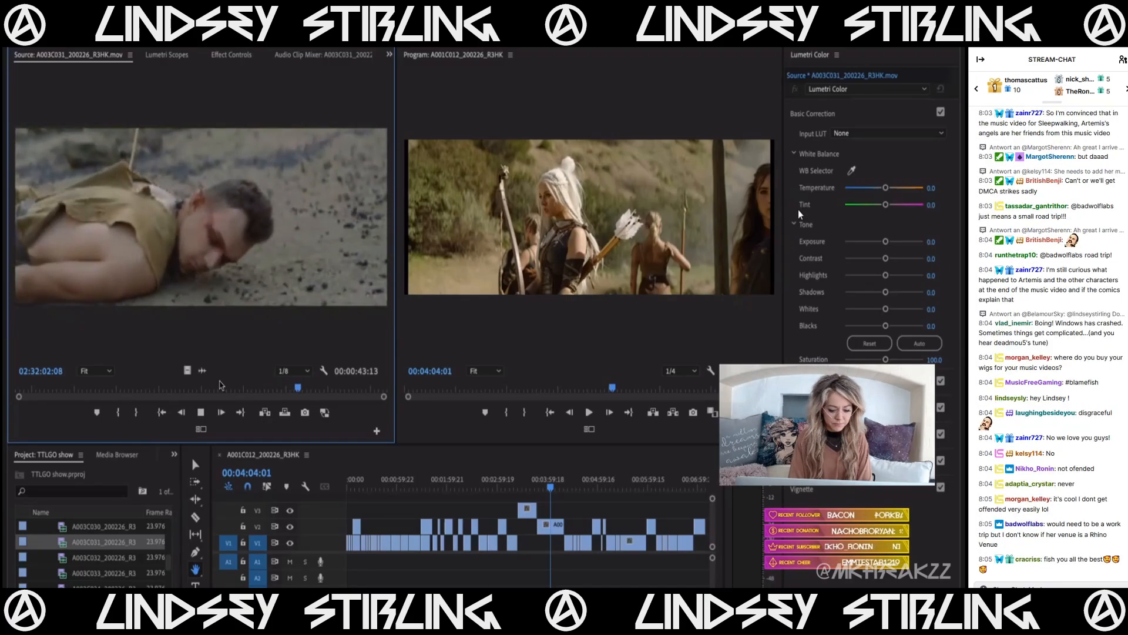
- Mark an 8:19 range in A003C031 starting at 02:31:53:23 and place its video on V2 at the end of the timeline
{"action": "key", "text": "o"}
{"action": "key", "text": "space"}
{"action": "left_click_drag", "start_coordinate": [279, 391], "coordinate": [229, 389]}
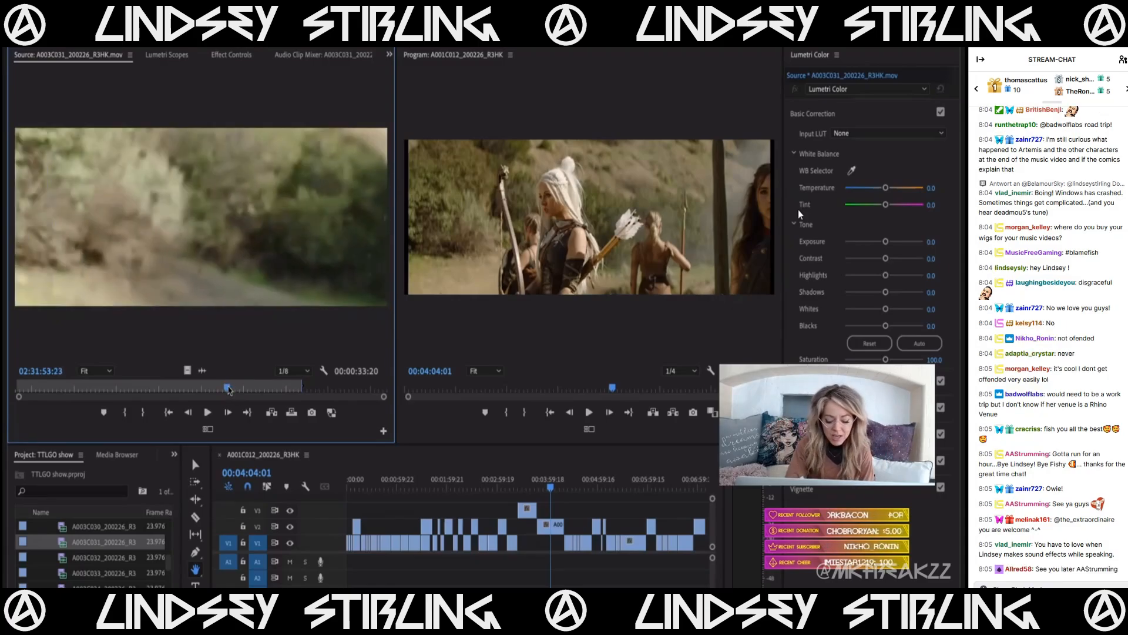
{"action": "key", "text": "i"}
{"action": "key", "text": "space"}
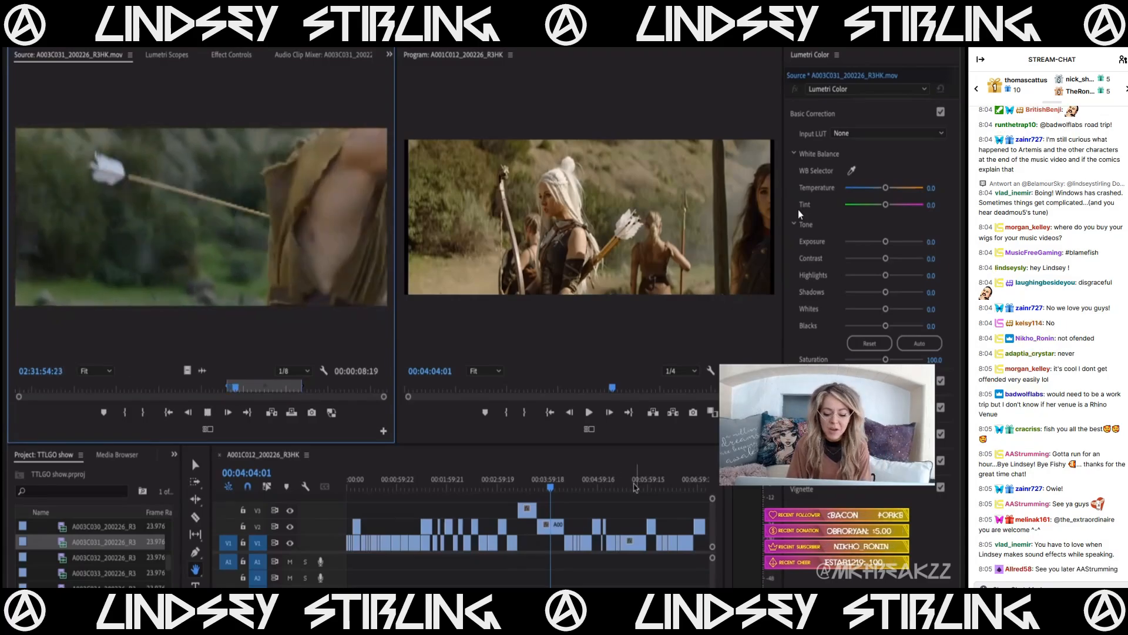
{"action": "key", "text": "space"}
{"action": "scroll", "coordinate": [583, 525], "scroll_direction": "right", "scroll_amount": 5}
{"action": "left_click_drag", "start_coordinate": [187, 372], "coordinate": [589, 527]}
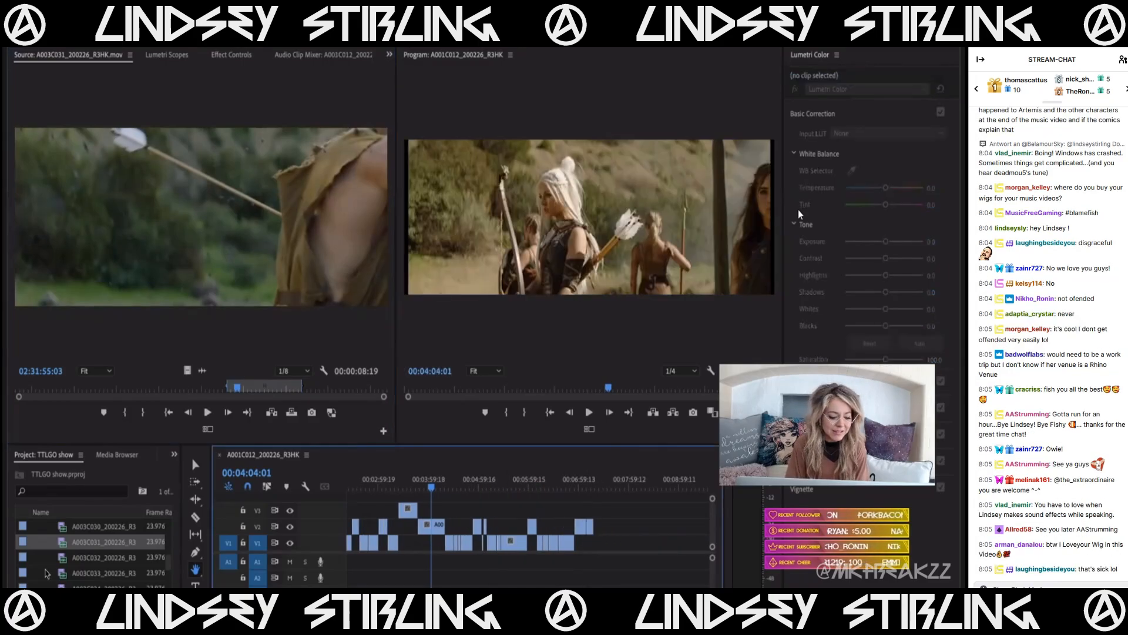
- Reopen A003C032, mark the 14:11 fight range ending near 02:32:58, and place its video on V1 at the end of the timeline
{"action": "double_click", "coordinate": [60, 558]}
{"action": "left_click_drag", "start_coordinate": [91, 391], "coordinate": [218, 402]}
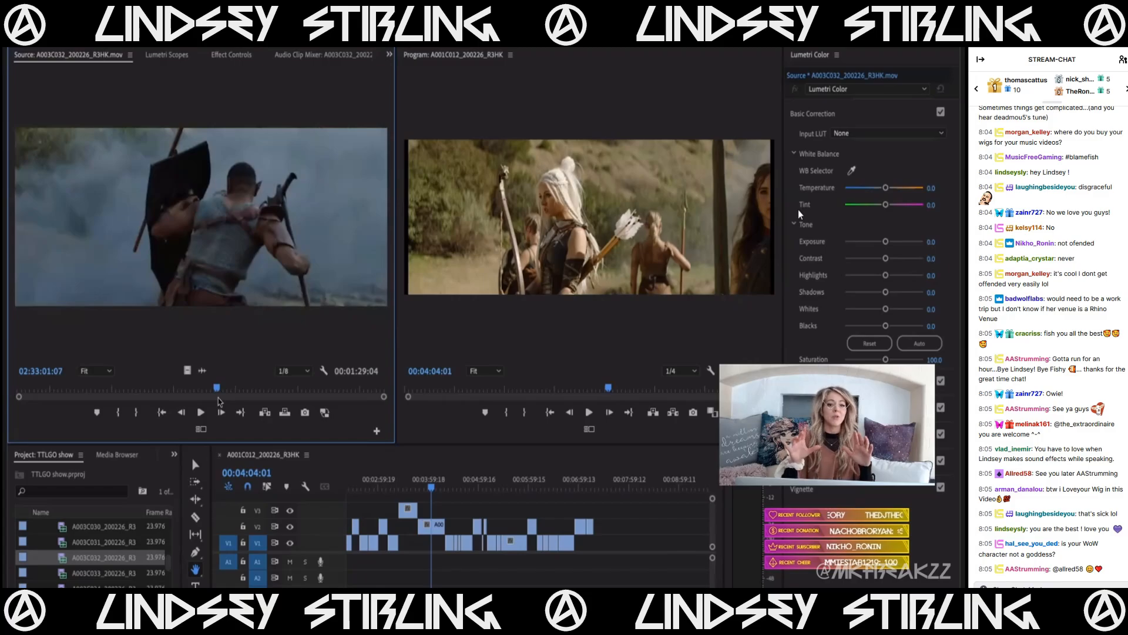
{"action": "key", "text": "o"}
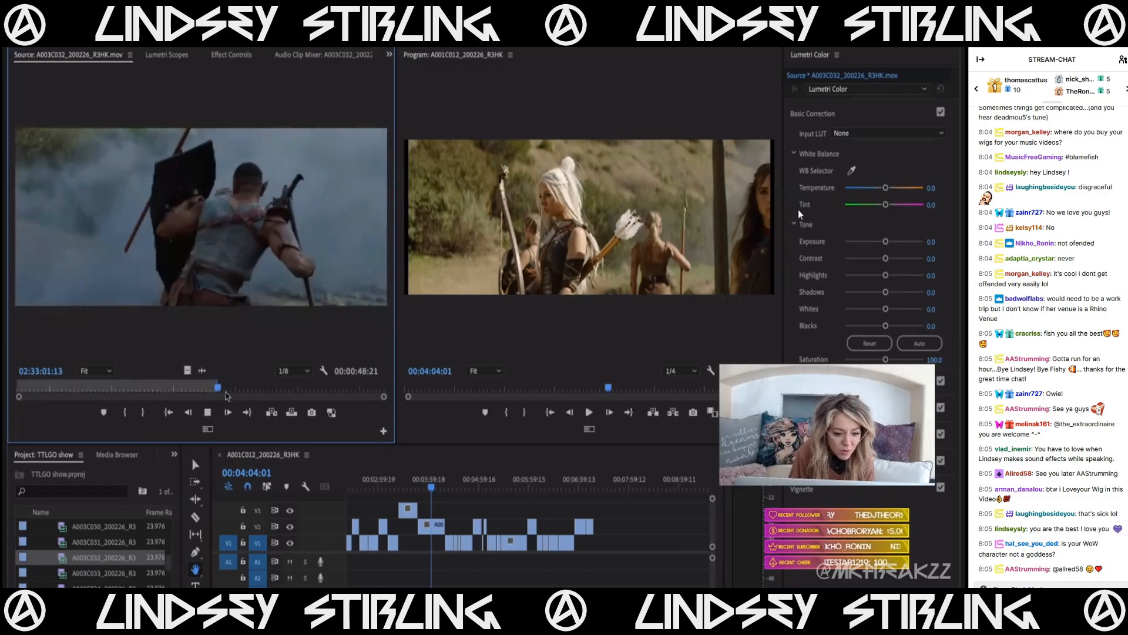
{"action": "left_click_drag", "start_coordinate": [218, 389], "coordinate": [161, 388]}
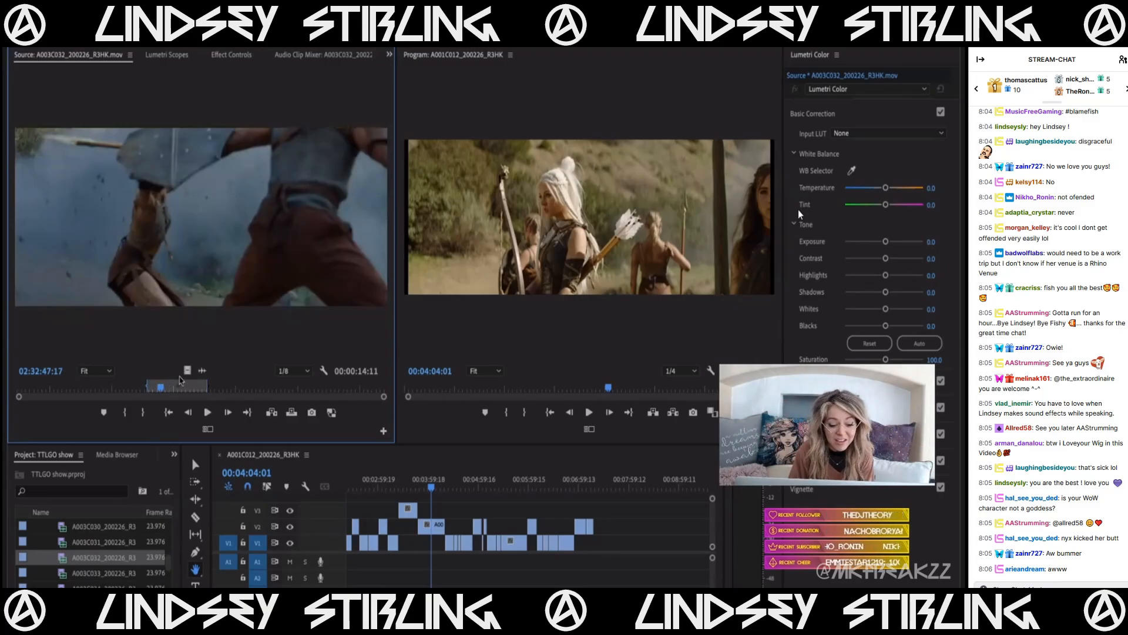
{"action": "left_click_drag", "start_coordinate": [186, 371], "coordinate": [600, 544]}
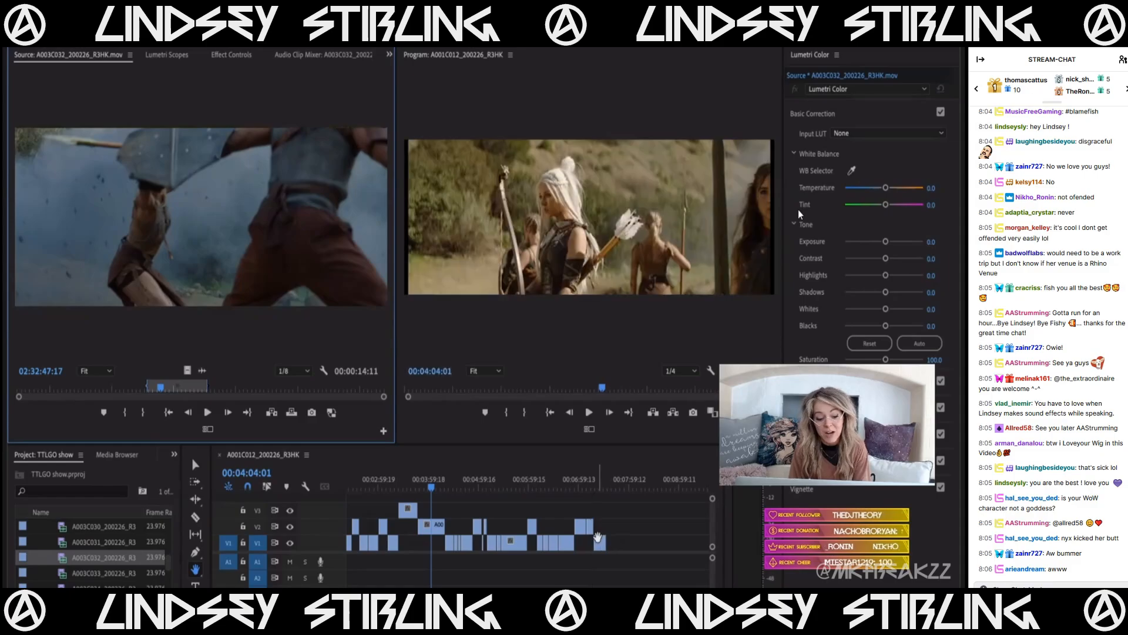
- Replay the marked A003C032 fight range to about 02:32:58
{"action": "left_click", "coordinate": [154, 389]}
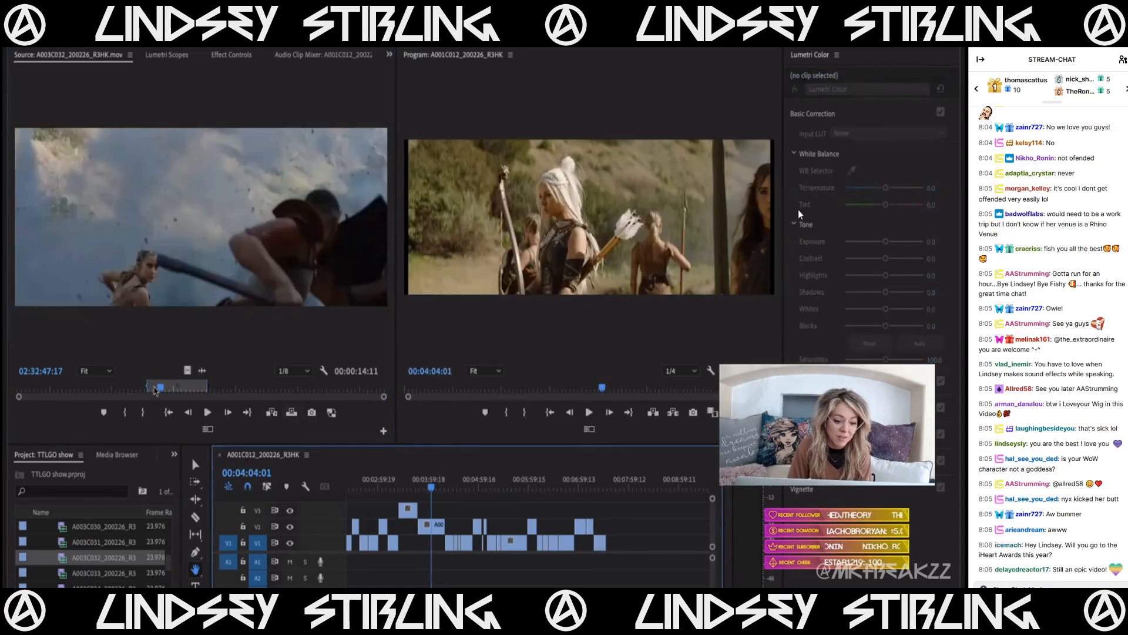
{"action": "key", "text": "space"}
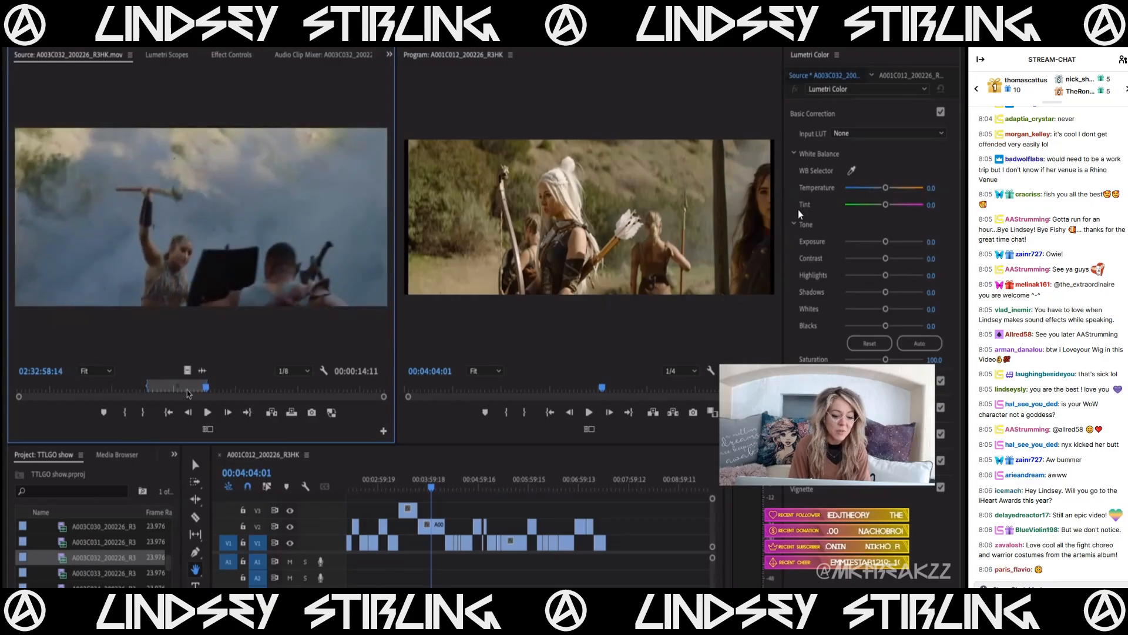
{"action": "left_click_drag", "start_coordinate": [194, 390], "coordinate": [190, 393]}
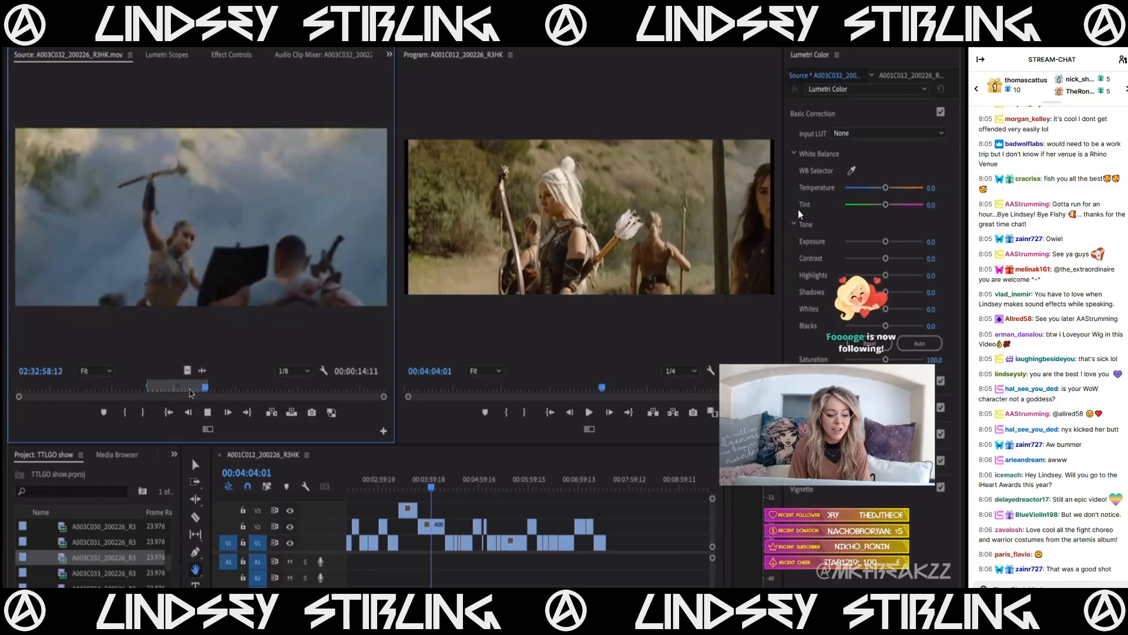
- Open A003C033 and skim the fight from about 02:33:55 to 02:34:11
{"action": "double_click", "coordinate": [111, 571]}
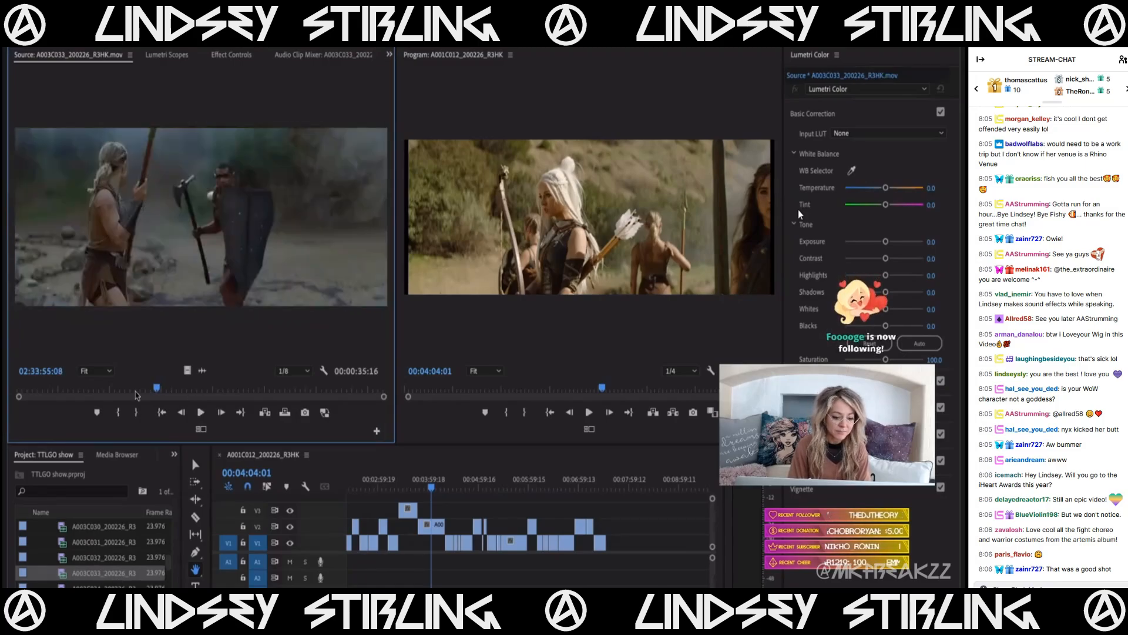
{"action": "left_click_drag", "start_coordinate": [161, 387], "coordinate": [224, 393]}
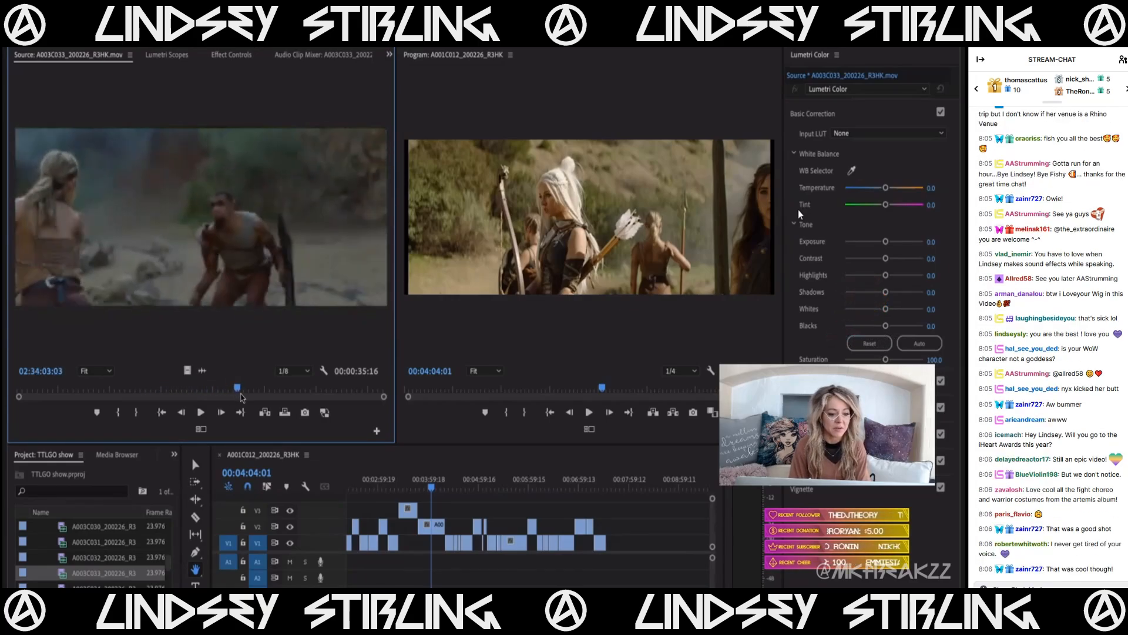
{"action": "left_click_drag", "start_coordinate": [265, 404], "coordinate": [322, 422]}
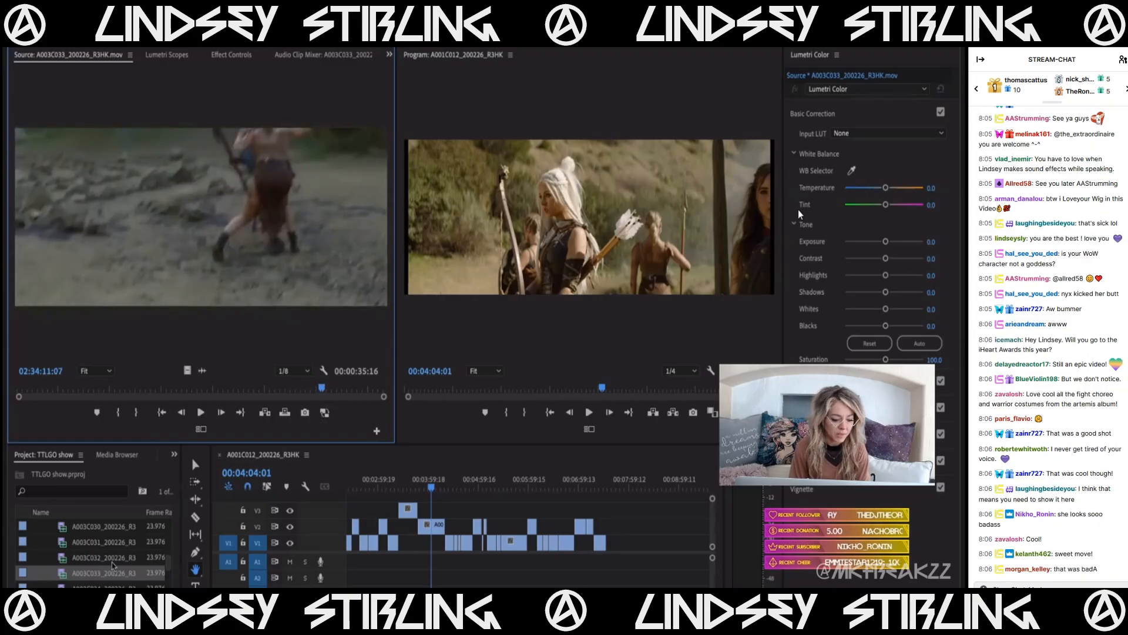
- Skim the spear fight in A003C034 to about 02:34:38 and in A003C035 to about 02:36:20
{"action": "double_click", "coordinate": [112, 585]}
{"action": "left_click_drag", "start_coordinate": [104, 387], "coordinate": [171, 393]}
{"action": "scroll", "coordinate": [88, 561], "scroll_direction": "down", "scroll_amount": 1}
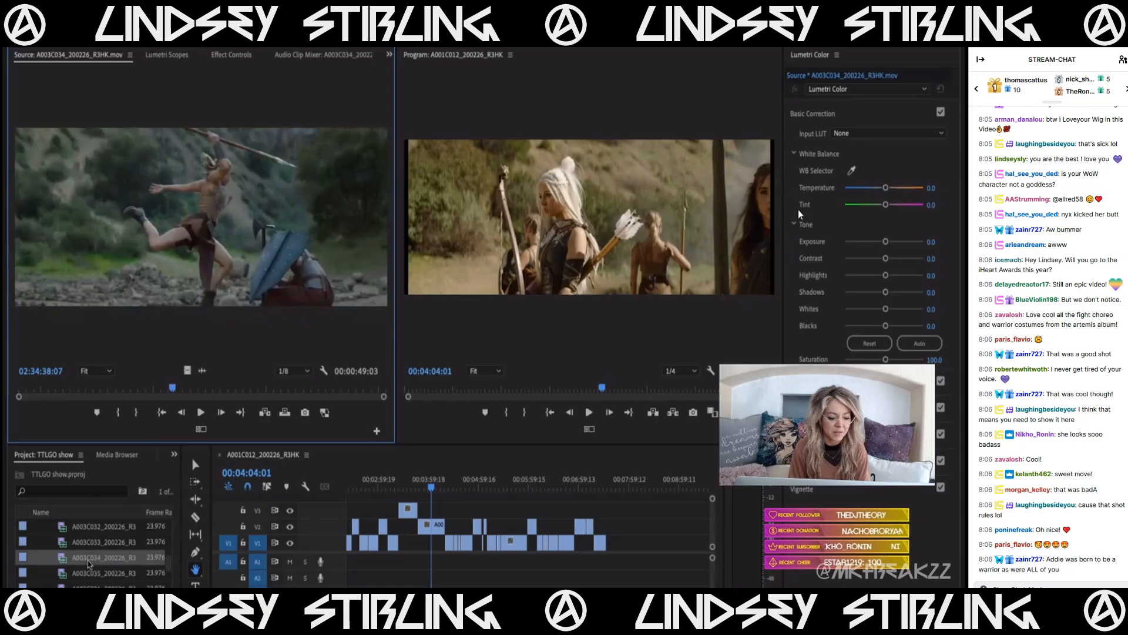
{"action": "double_click", "coordinate": [91, 573]}
{"action": "left_click_drag", "start_coordinate": [145, 388], "coordinate": [291, 405]}
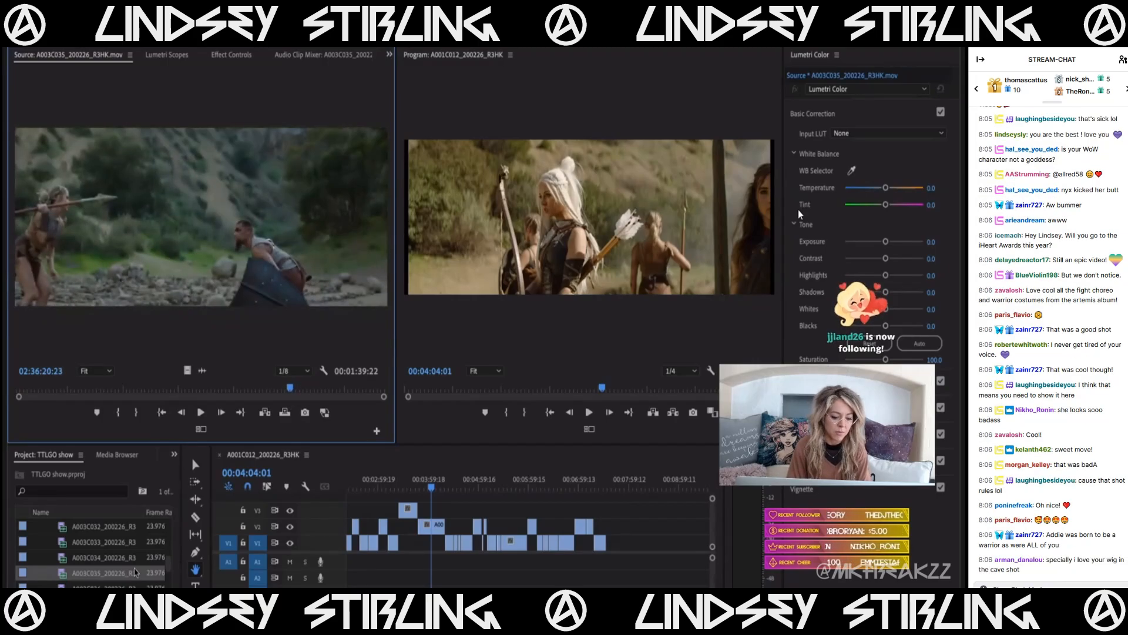
- Skim A003C036 to about 02:38:09 and A003C037 to about 02:40:50
{"action": "scroll", "coordinate": [135, 571], "scroll_direction": "down", "scroll_amount": 3}
{"action": "double_click", "coordinate": [114, 542]}
{"action": "left_click_drag", "start_coordinate": [165, 389], "coordinate": [366, 397]}
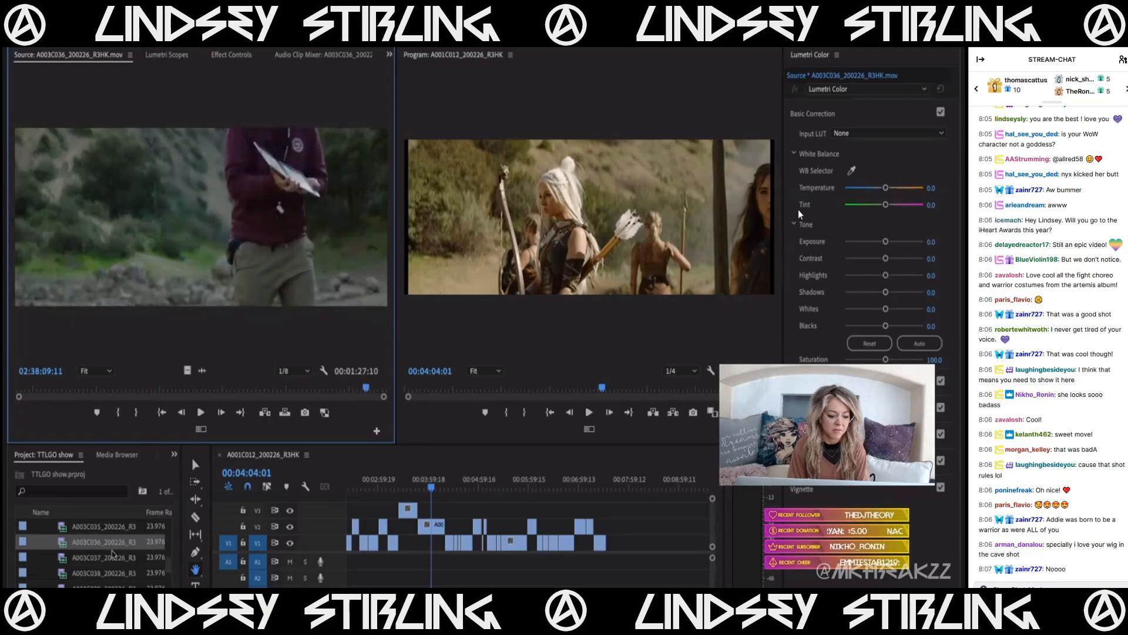
{"action": "double_click", "coordinate": [112, 556]}
{"action": "left_click", "coordinate": [241, 389]}
{"action": "left_click_drag", "start_coordinate": [249, 389], "coordinate": [354, 394]}
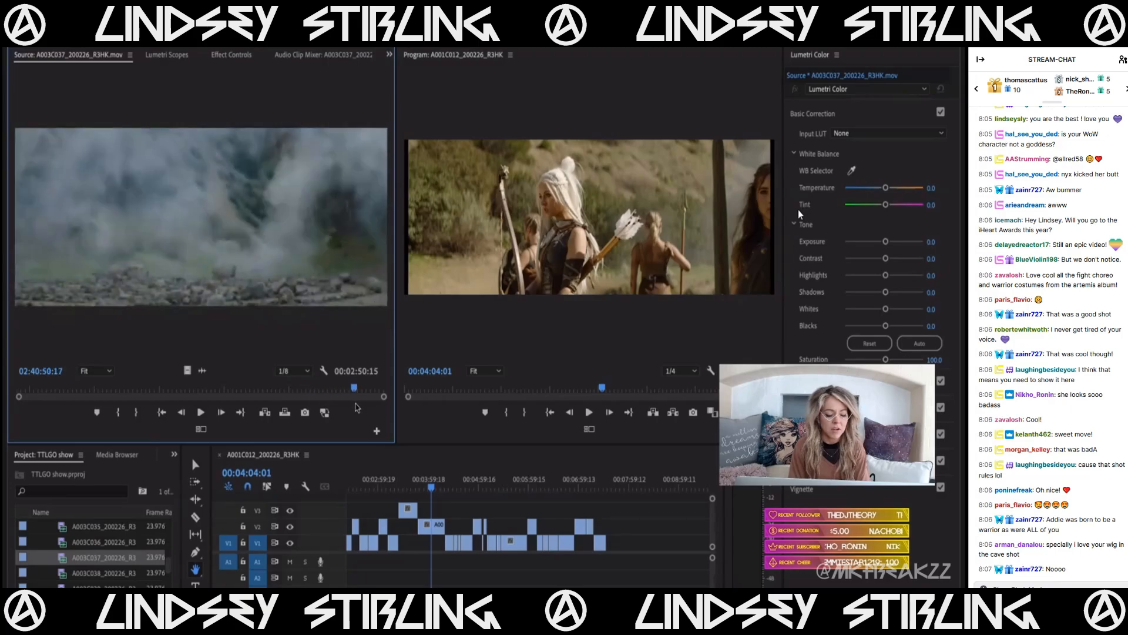
- Open A003C038 and go back through A003C037 and A003C036 to compare the takes
{"action": "double_click", "coordinate": [120, 573]}
{"action": "double_click", "coordinate": [109, 557]}
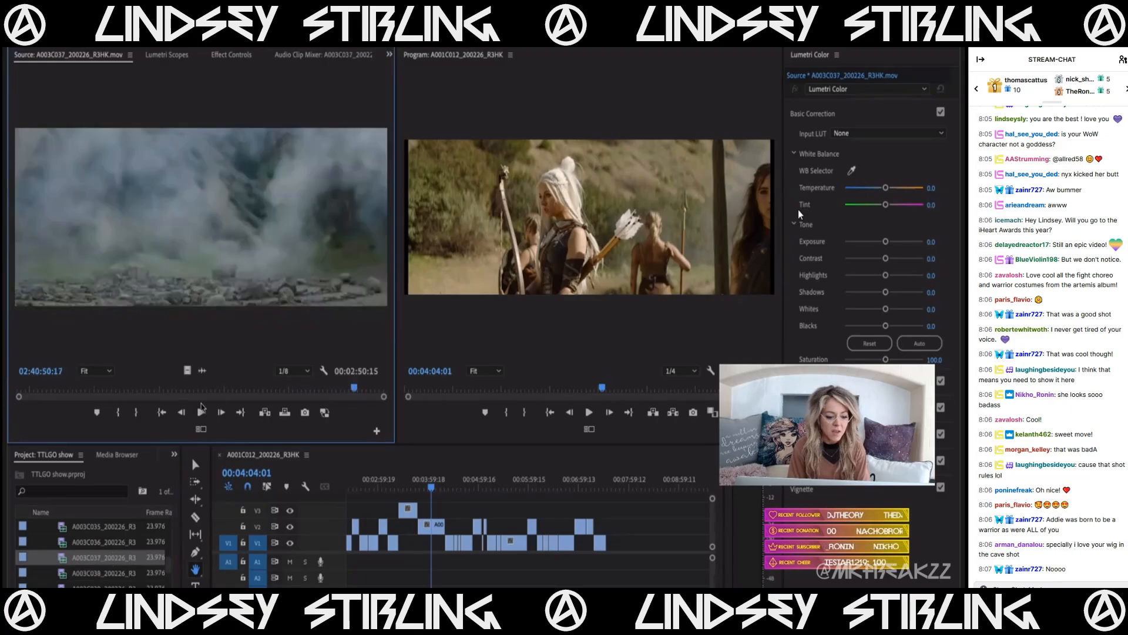
{"action": "double_click", "coordinate": [109, 542]}
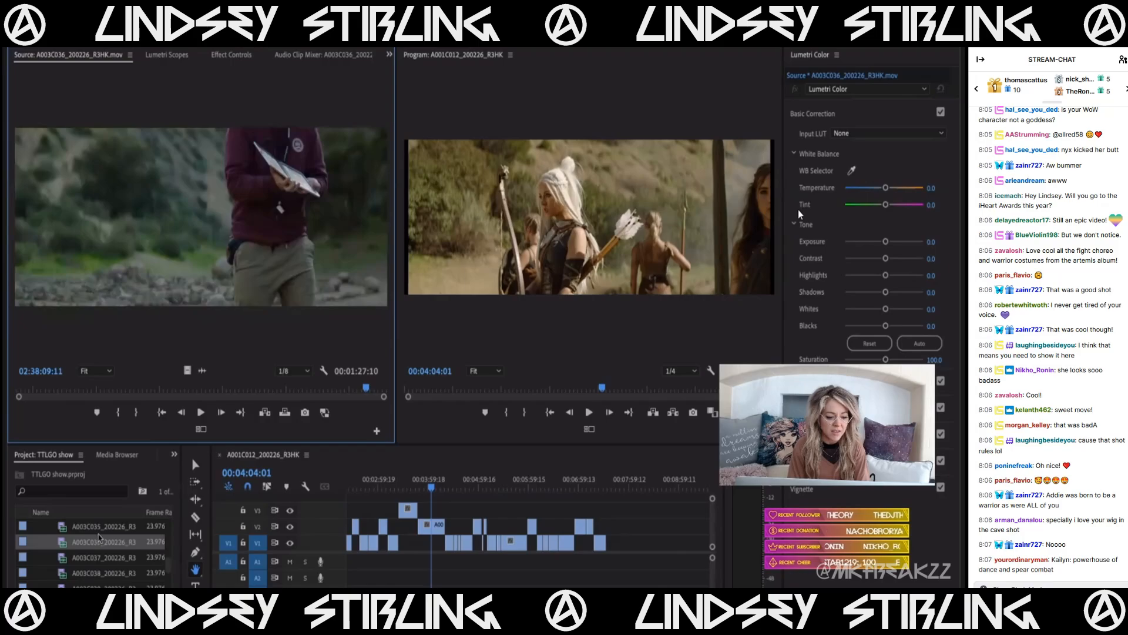
- Reopen A003C035, compare the spear attack at about 02:35:54 and 02:36:22, and return to A003C037
{"action": "double_click", "coordinate": [100, 527]}
{"action": "left_click", "coordinate": [191, 389]}
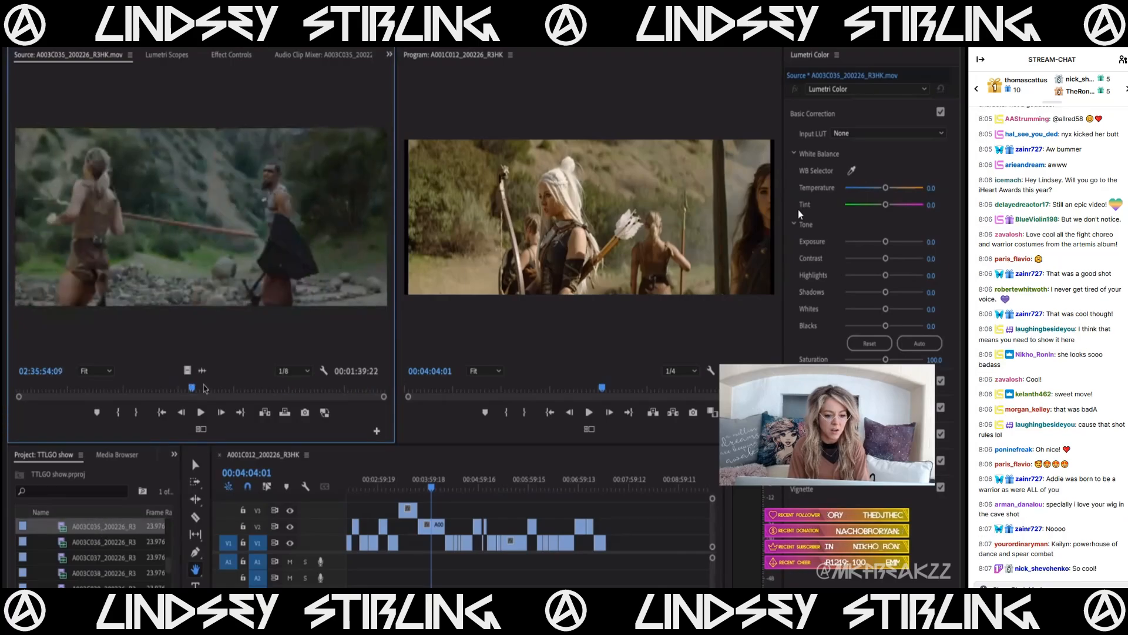
{"action": "left_click", "coordinate": [311, 389]}
{"action": "left_click", "coordinate": [297, 390]}
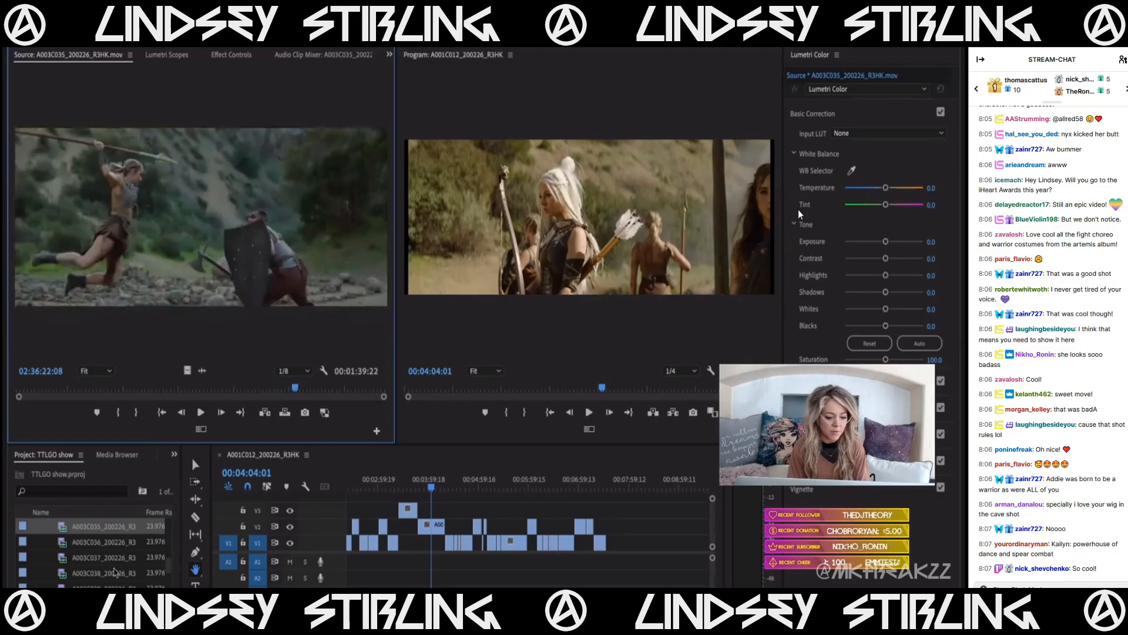
{"action": "double_click", "coordinate": [115, 572]}
{"action": "double_click", "coordinate": [116, 558]}
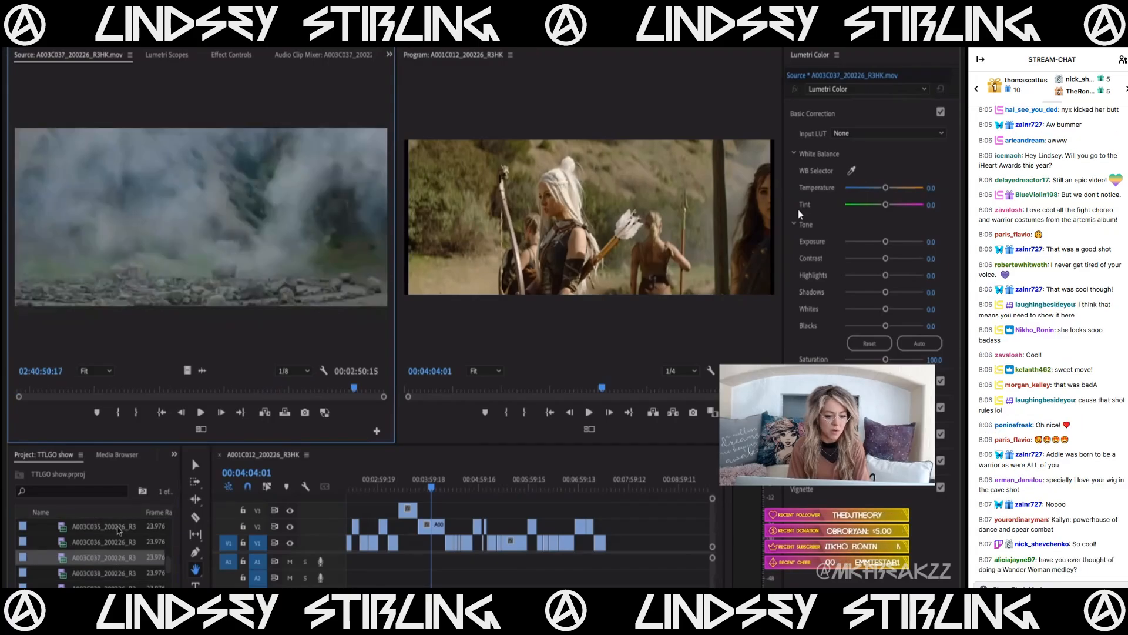
- Open A003C039 and mark the warrior's close shot from about 02:48:33 to 02:48:45
{"action": "double_click", "coordinate": [118, 531]}
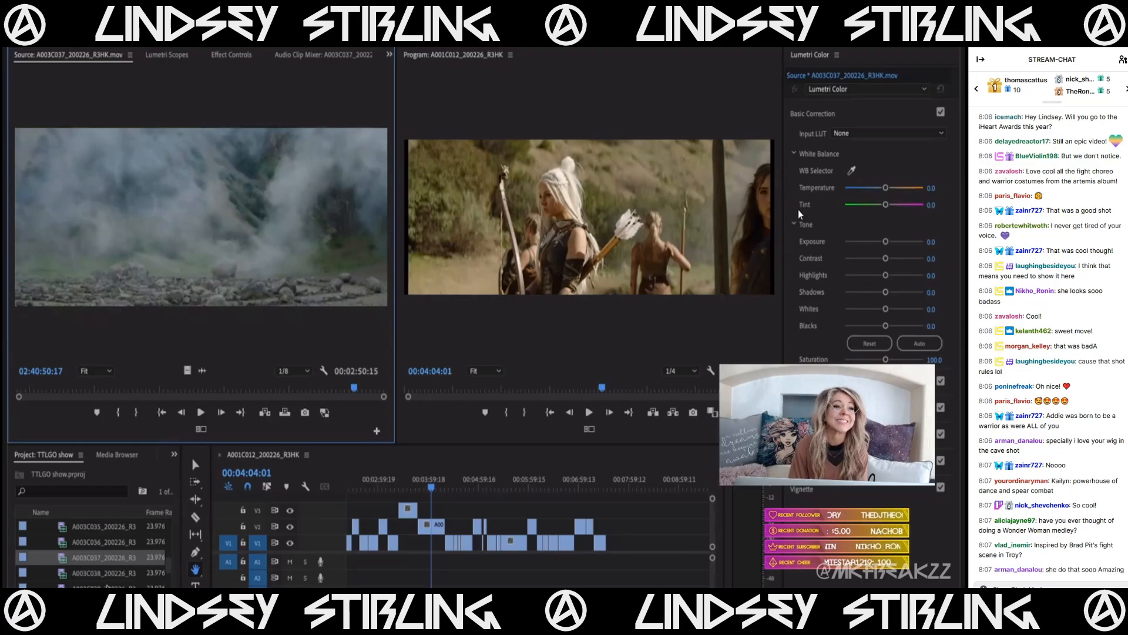
{"action": "double_click", "coordinate": [108, 584]}
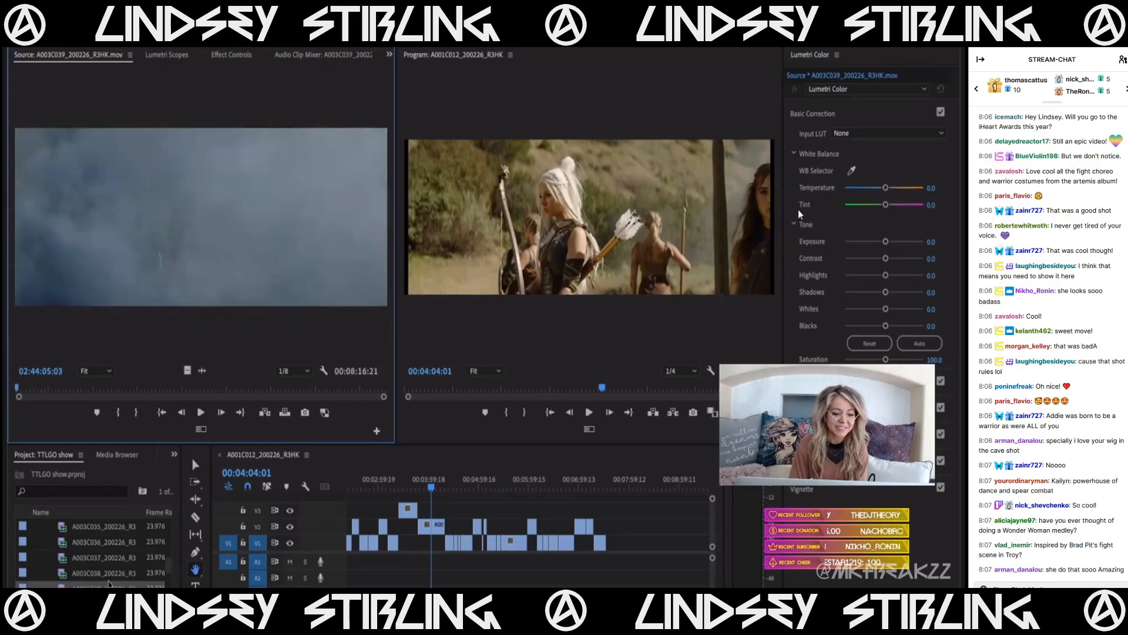
{"action": "left_click_drag", "start_coordinate": [134, 388], "coordinate": [215, 400]}
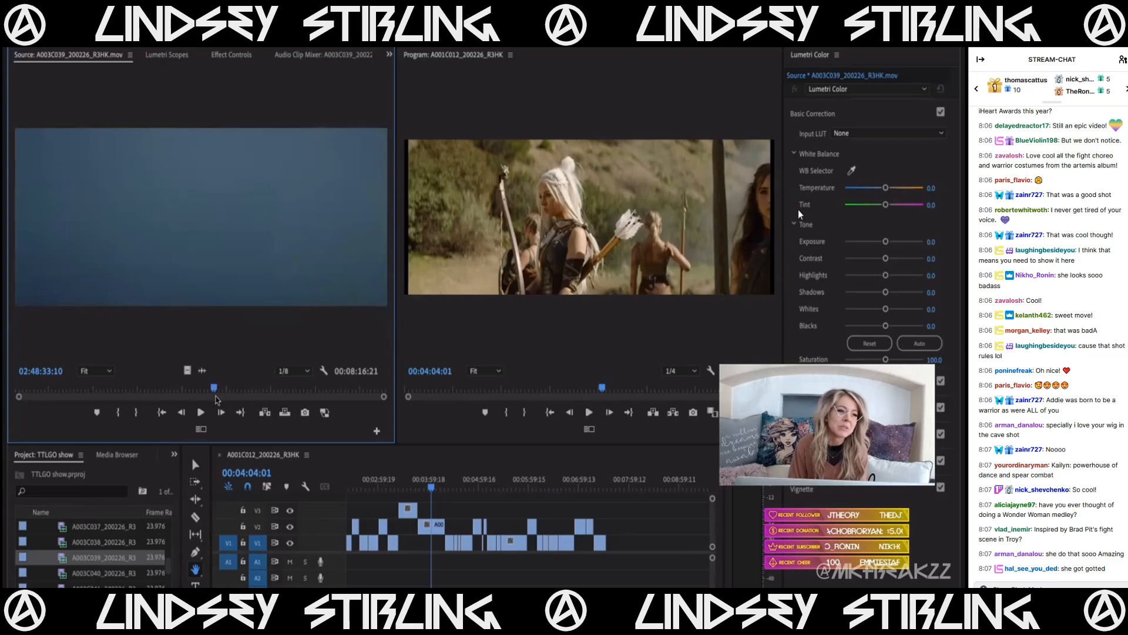
{"action": "key", "text": "i"}
{"action": "key", "text": "space"}
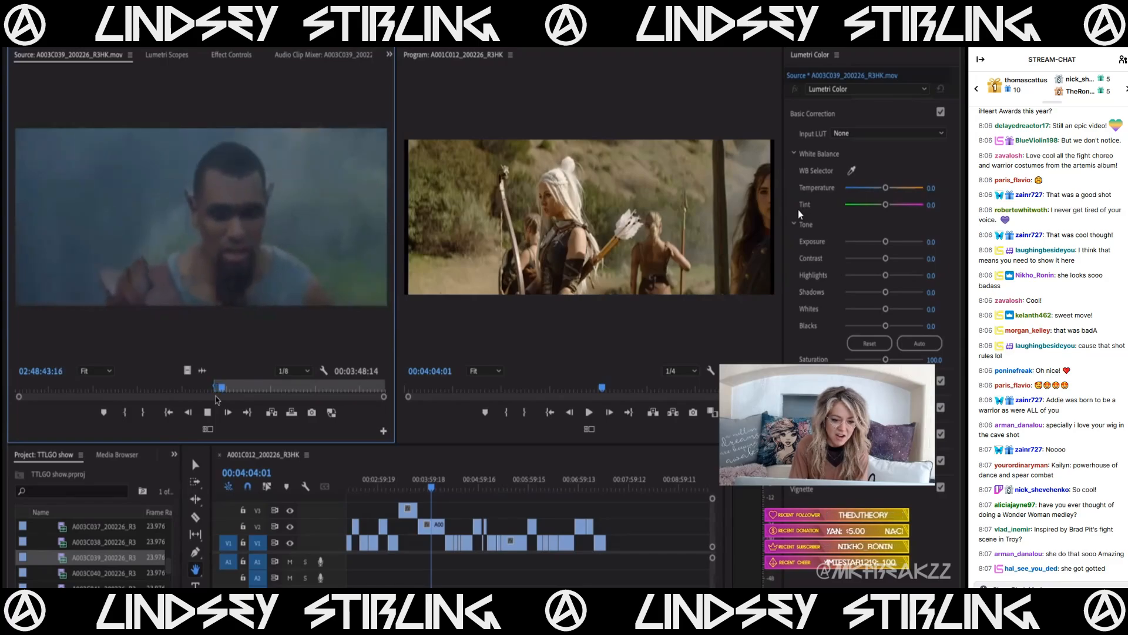
{"action": "key", "text": "o"}
{"action": "key", "text": "space"}
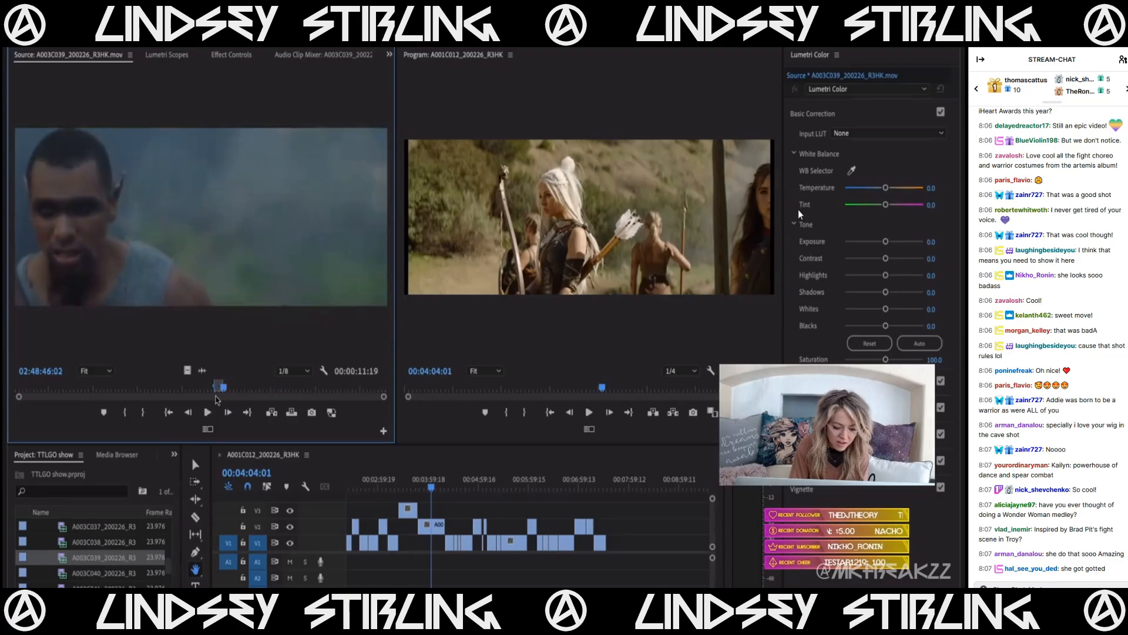
- Replay the marked shot, reset its in point to about 02:48:33:17, and place it at the end of track V1
{"action": "key", "text": "j"}
{"action": "key", "text": "j"}
{"action": "key", "text": "j"}
{"action": "key", "text": "k"}
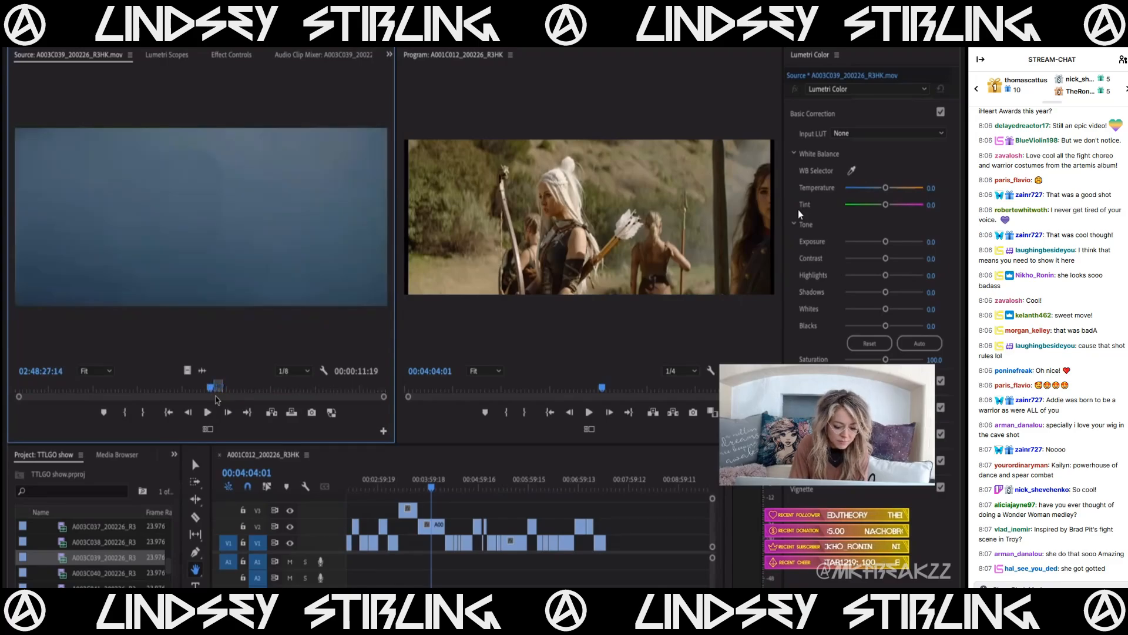
{"action": "key", "text": "i"}
{"action": "key", "text": "space"}
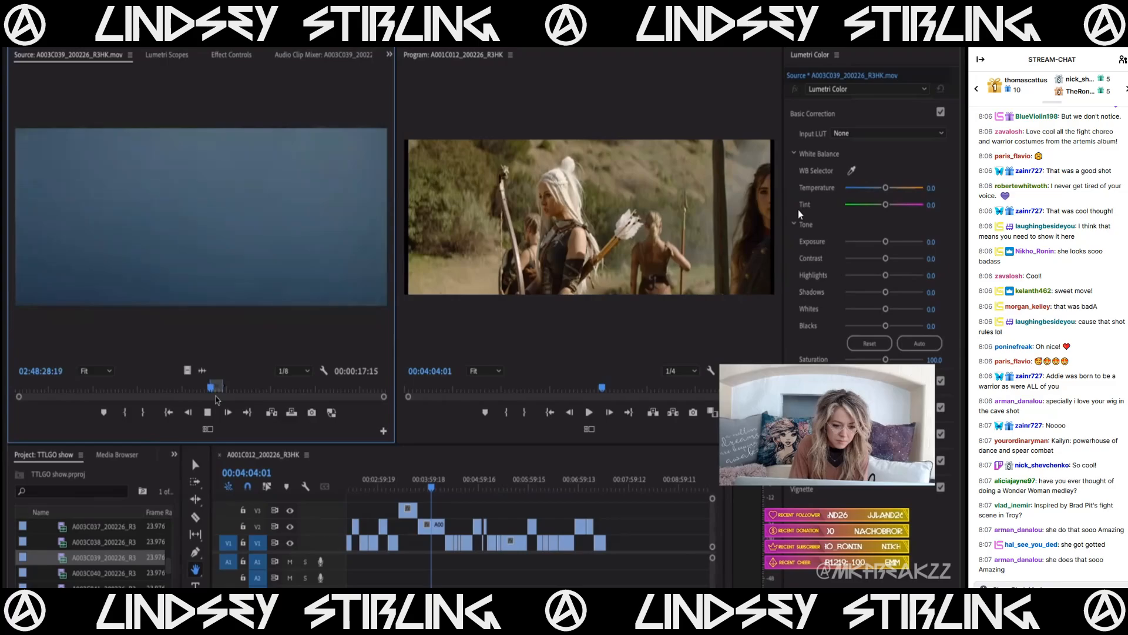
{"action": "key", "text": "i"}
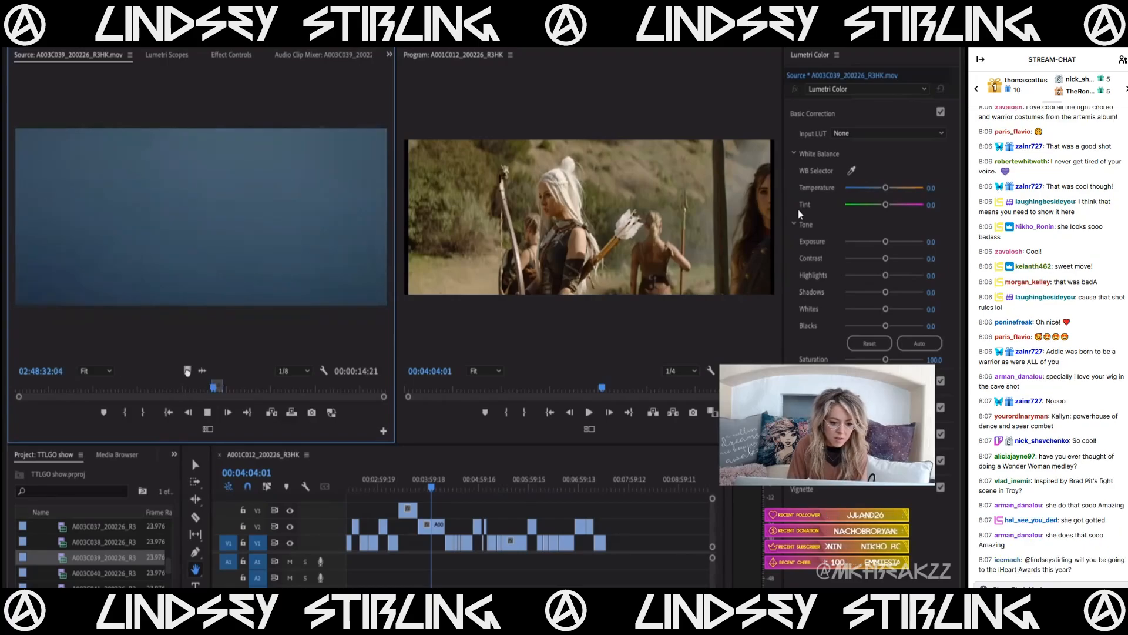
{"action": "key", "text": "i"}
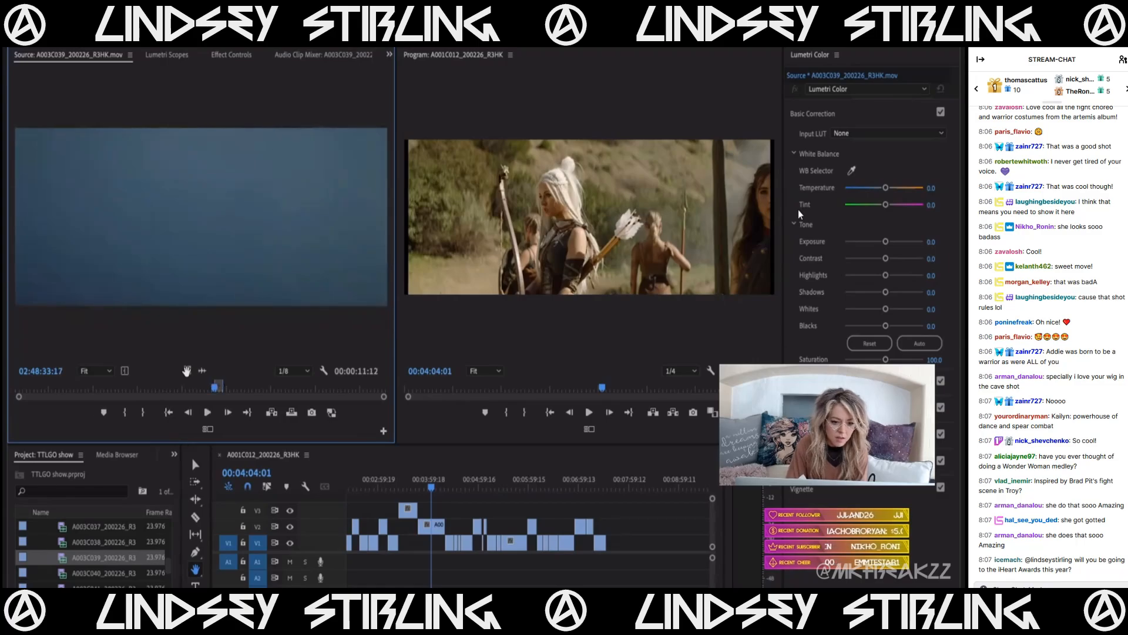
{"action": "left_click_drag", "start_coordinate": [635, 537], "coordinate": [608, 541]}
- Skim the rest of A003C039 from about 02:46:19 to 02:51:30
{"action": "left_click", "coordinate": [111, 388]}
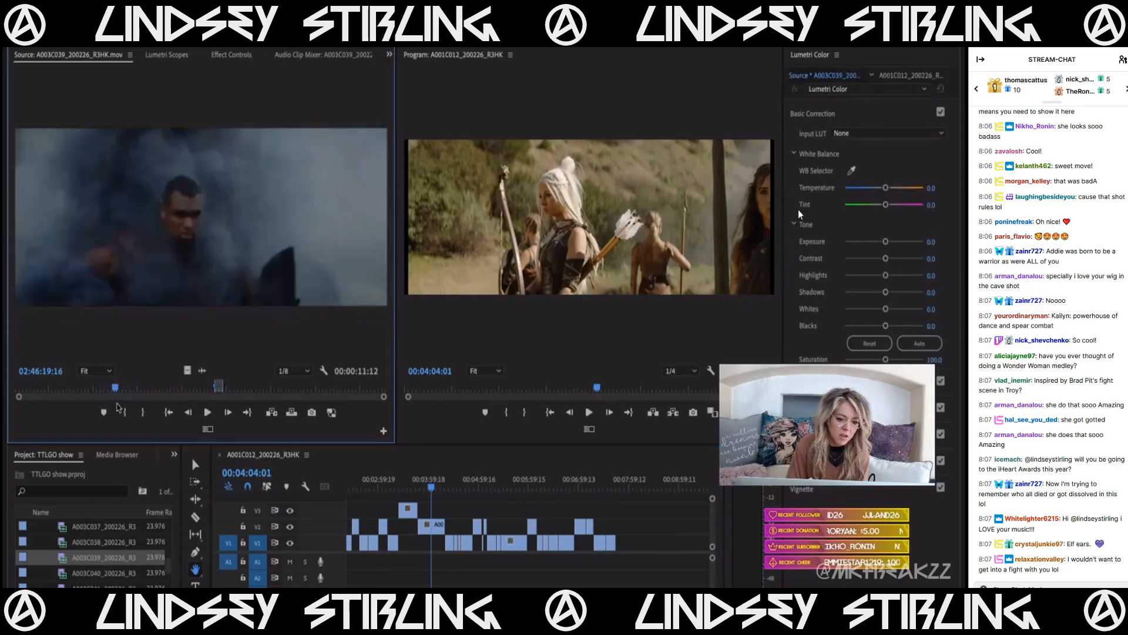
{"action": "left_click_drag", "start_coordinate": [122, 407], "coordinate": [293, 426]}
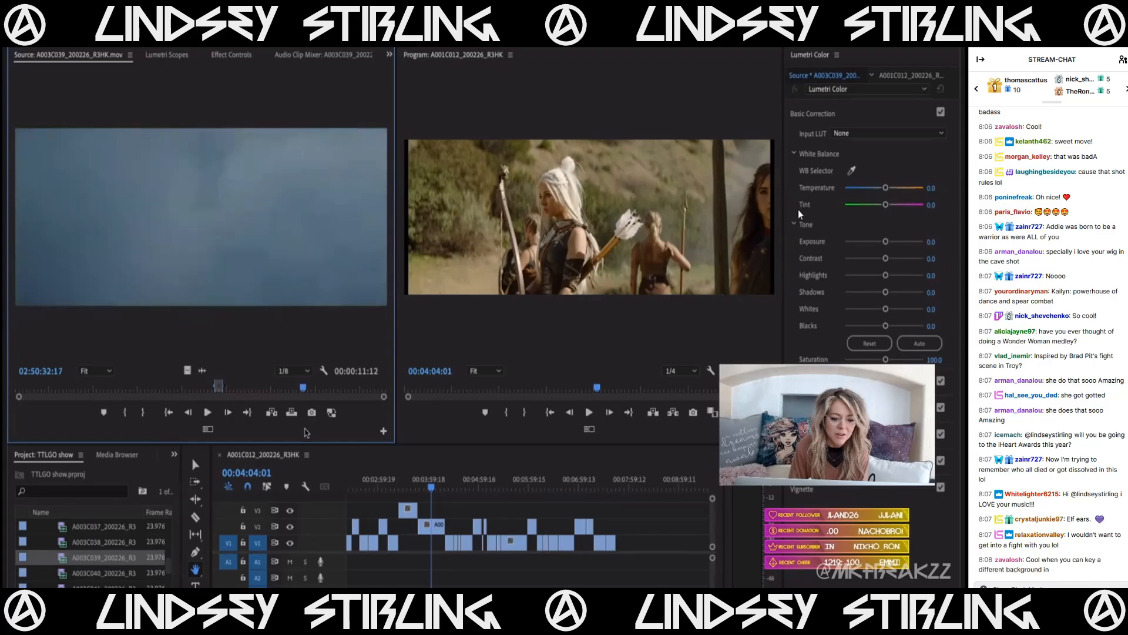
{"action": "mouse_move", "coordinate": [314, 433]}
{"action": "left_mouse_down"}
{"action": "mouse_move", "coordinate": [303, 433]}
{"action": "mouse_move", "coordinate": [317, 435]}
{"action": "left_mouse_up"}
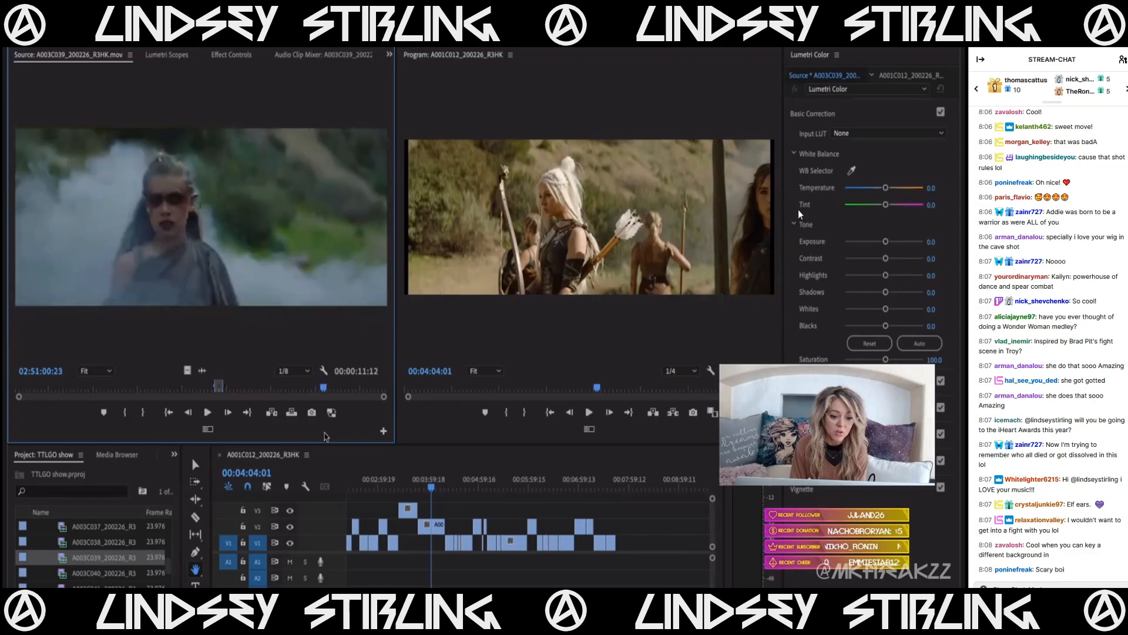
{"action": "left_click_drag", "start_coordinate": [325, 436], "coordinate": [347, 442]}
- Check the frame size of the timeline clips at about 07:43, 06:25, 03:33 and 05:15
{"action": "left_click_drag", "start_coordinate": [623, 488], "coordinate": [617, 490]}
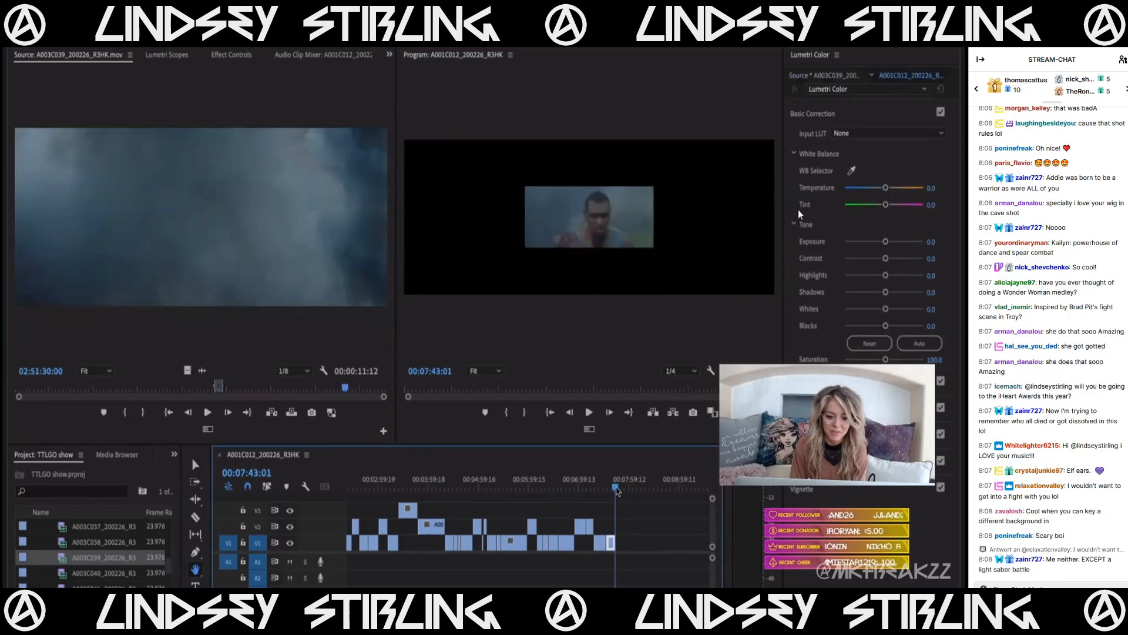
{"action": "left_click", "coordinate": [482, 371]}
{"action": "left_click_drag", "start_coordinate": [429, 479], "coordinate": [551, 491]}
{"action": "key", "text": "space"}
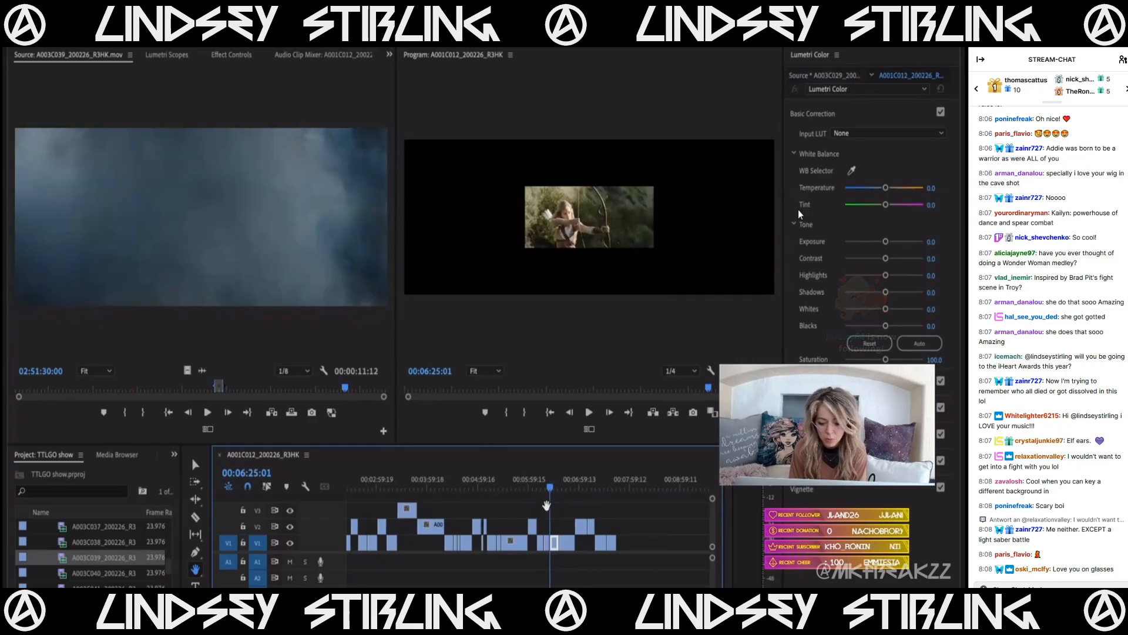
{"action": "key", "text": "="}
{"action": "left_click", "coordinate": [560, 488]}
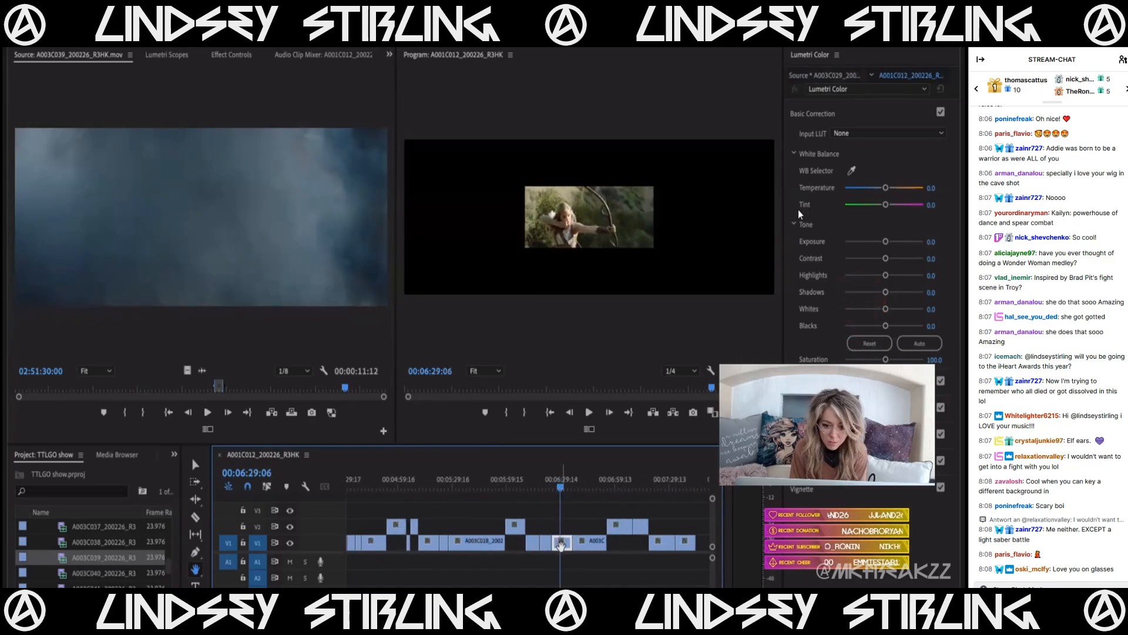
{"action": "scroll", "coordinate": [562, 551], "scroll_direction": "up", "scroll_amount": 3}
{"action": "left_click", "coordinate": [468, 481]}
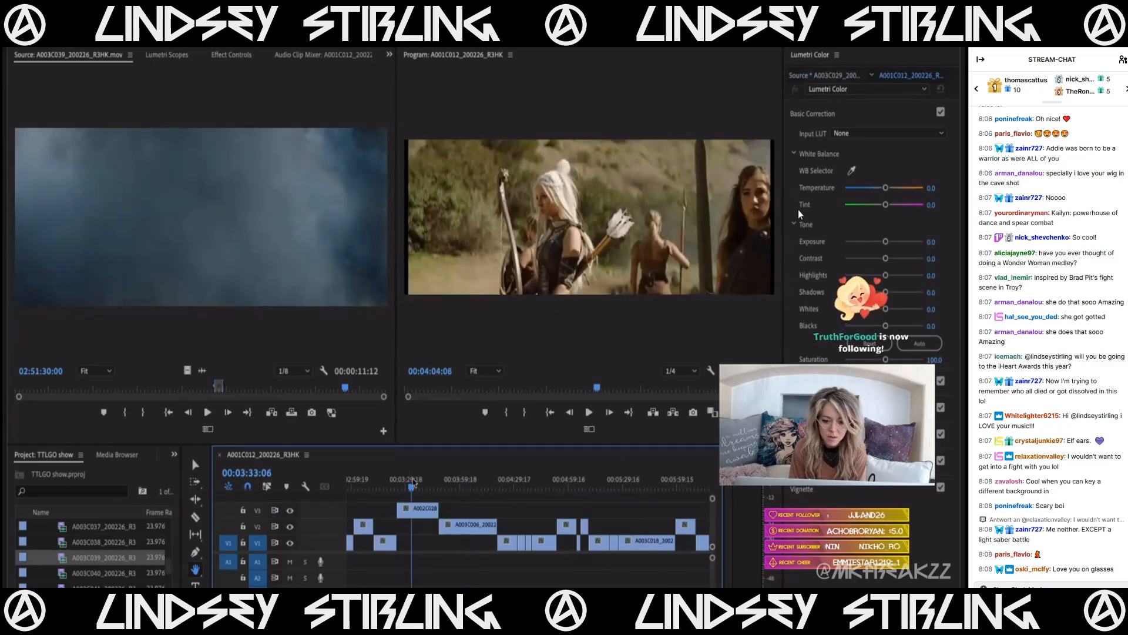
{"action": "left_click", "coordinate": [413, 482]}
{"action": "left_click_drag", "start_coordinate": [413, 482], "coordinate": [599, 546]}
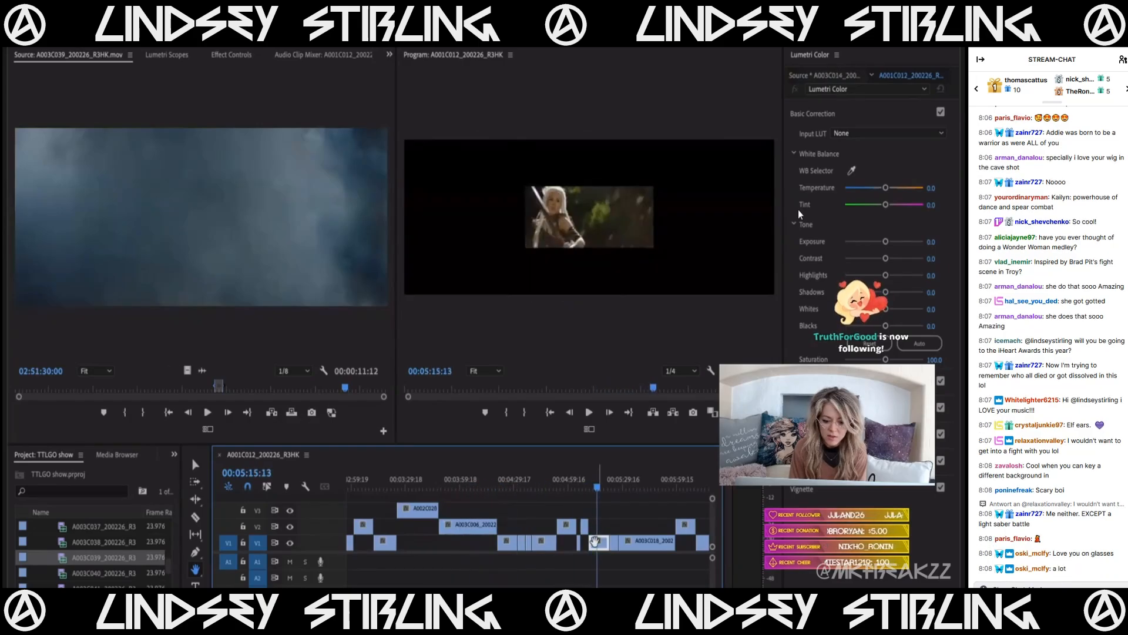
- Set the scale of the A003C014 clip at 05:15:13 to 280 and its horizontal position to 1479
{"action": "key", "text": "equal"}
{"action": "key", "text": "v"}
{"action": "double_click", "coordinate": [609, 544]}
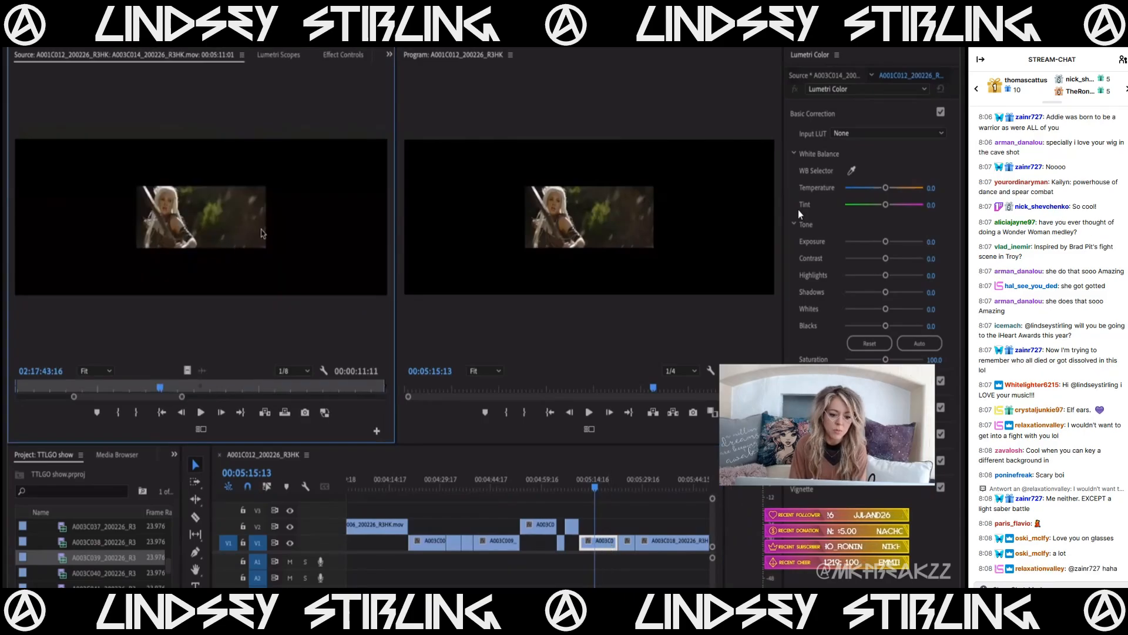
{"action": "left_click", "coordinate": [338, 55]}
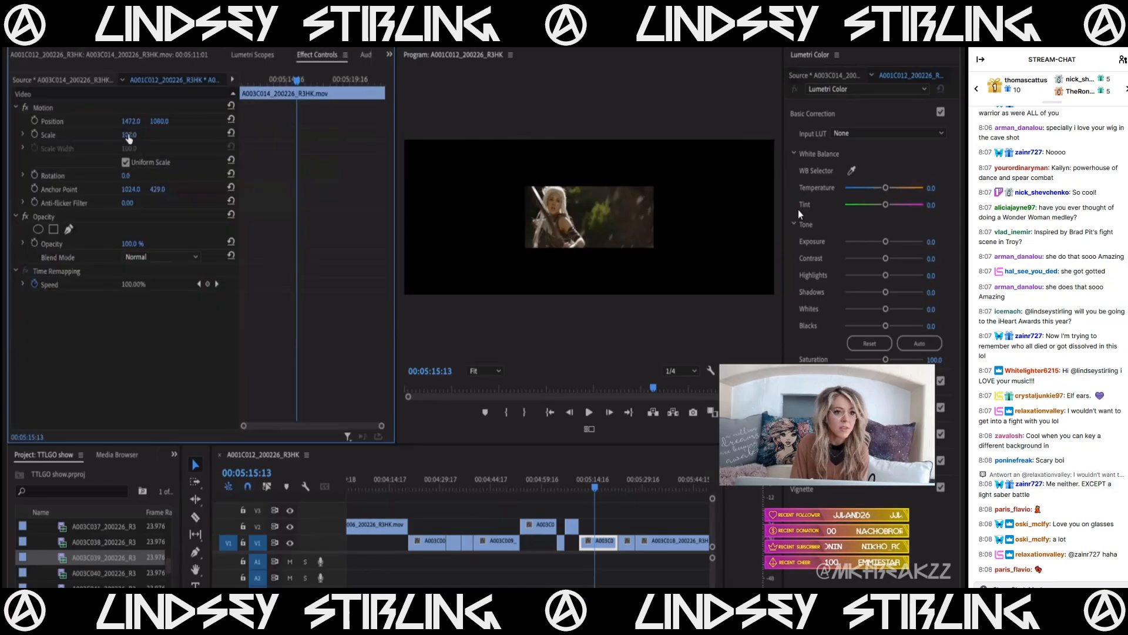
{"action": "left_click_drag", "start_coordinate": [129, 136], "coordinate": [235, 135]}
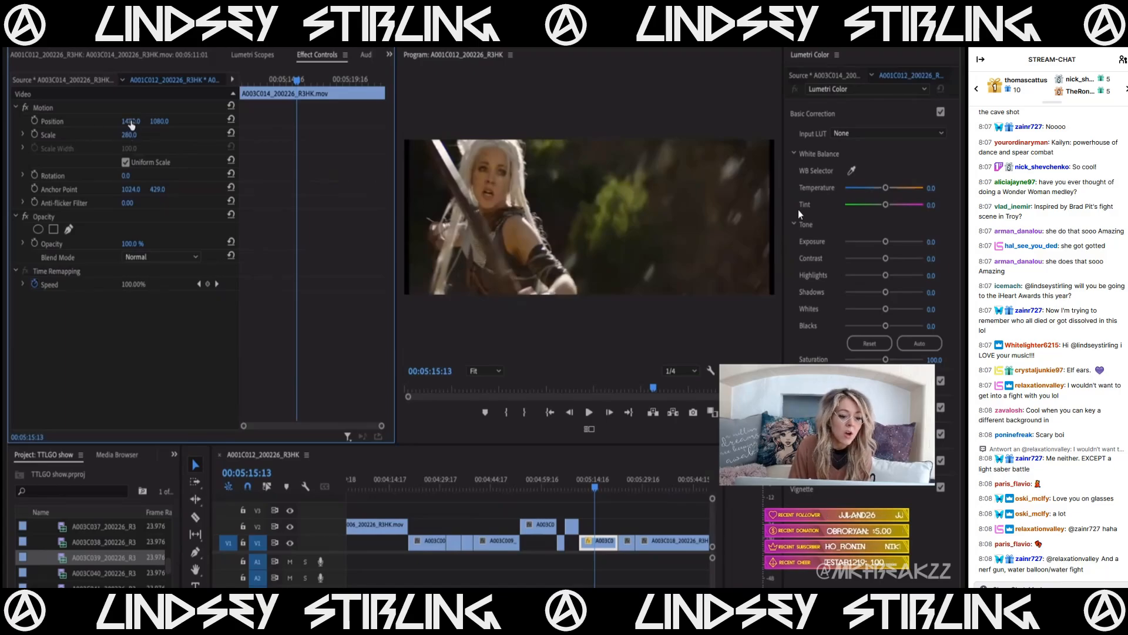
{"action": "mouse_move", "coordinate": [130, 121]}
{"action": "left_mouse_down"}
{"action": "mouse_move", "coordinate": [229, 121]}
{"action": "mouse_move", "coordinate": [117, 122]}
{"action": "mouse_move", "coordinate": [135, 122]}
{"action": "left_mouse_up"}
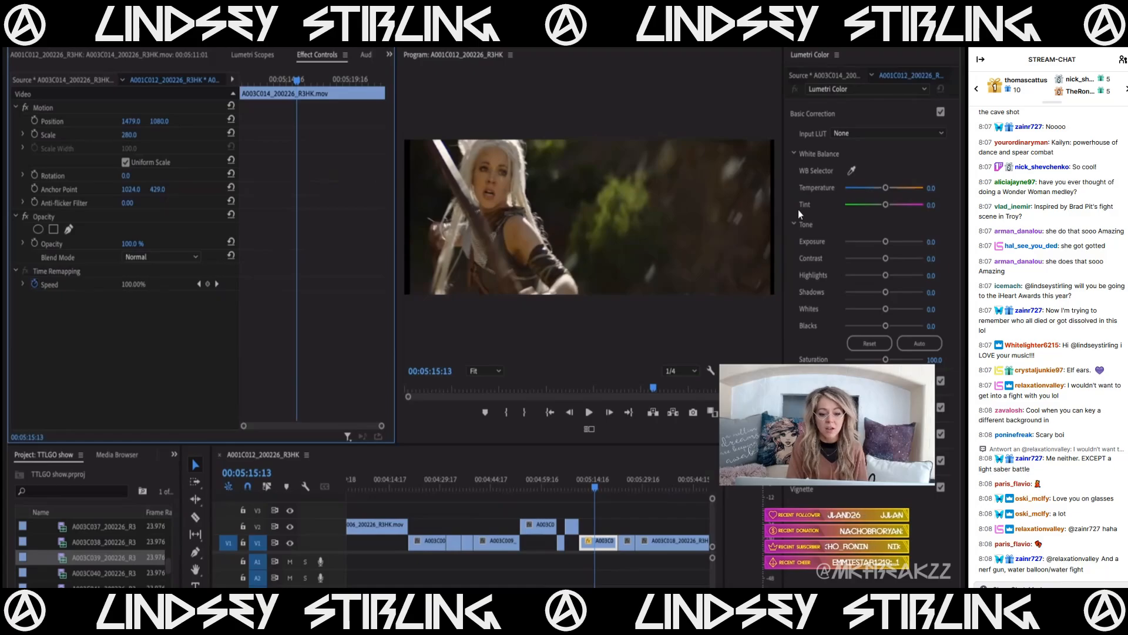
- Try a scale of 328 and position 1627, 1407 on the A003C014 clip, and undo these changes
{"action": "left_click_drag", "start_coordinate": [137, 135], "coordinate": [222, 136]}
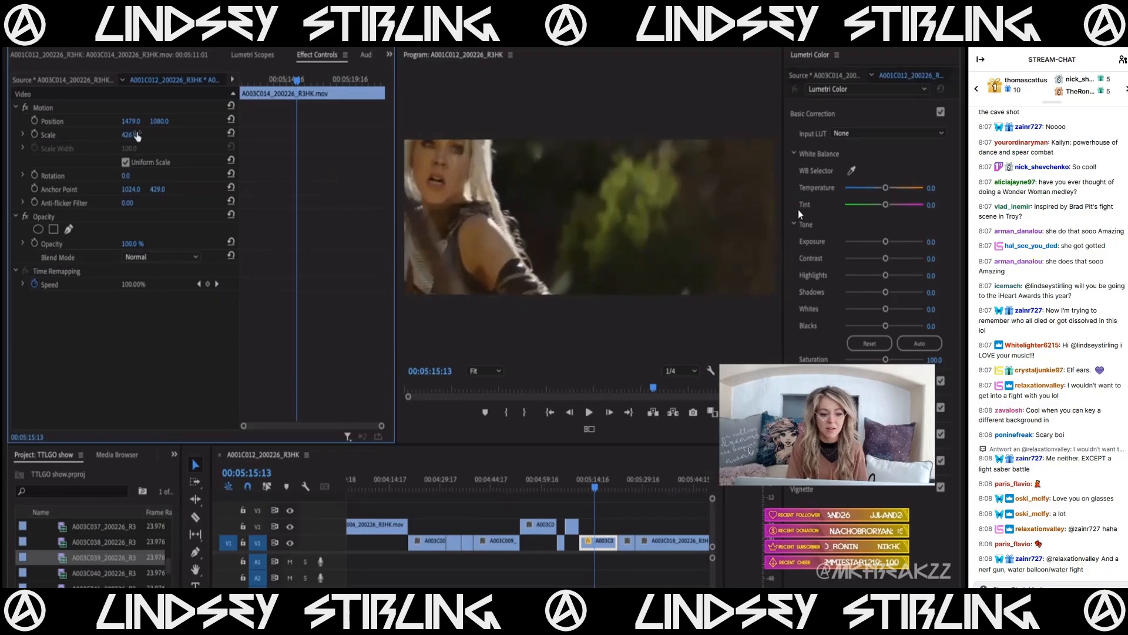
{"action": "left_click_drag", "start_coordinate": [137, 135], "coordinate": [80, 135]}
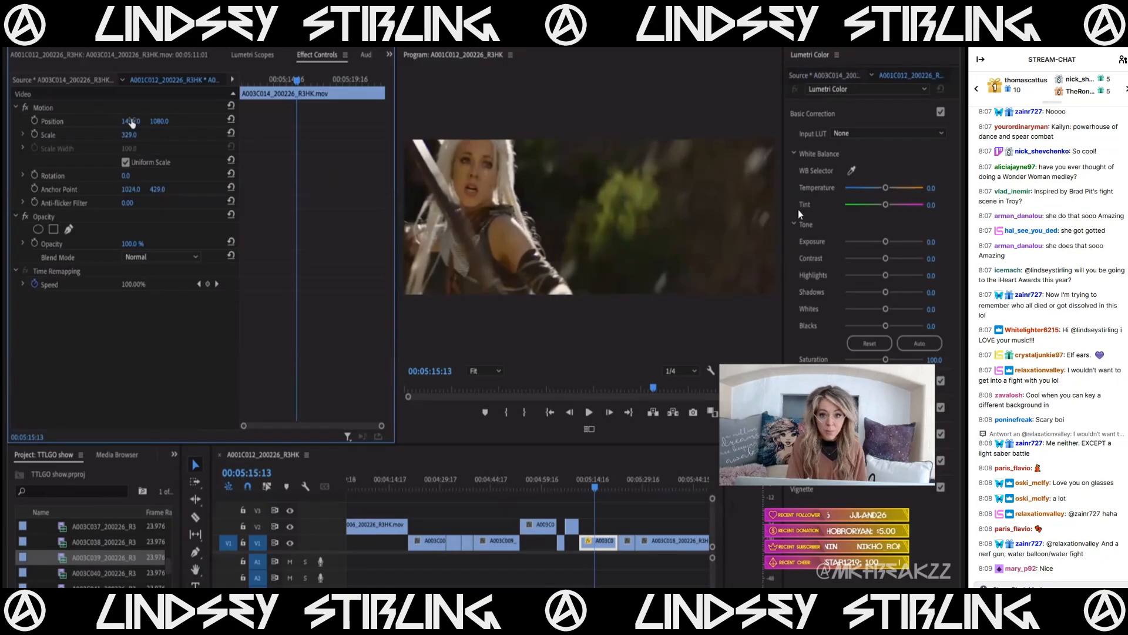
{"action": "left_click", "coordinate": [131, 122]}
{"action": "left_click", "coordinate": [156, 139]}
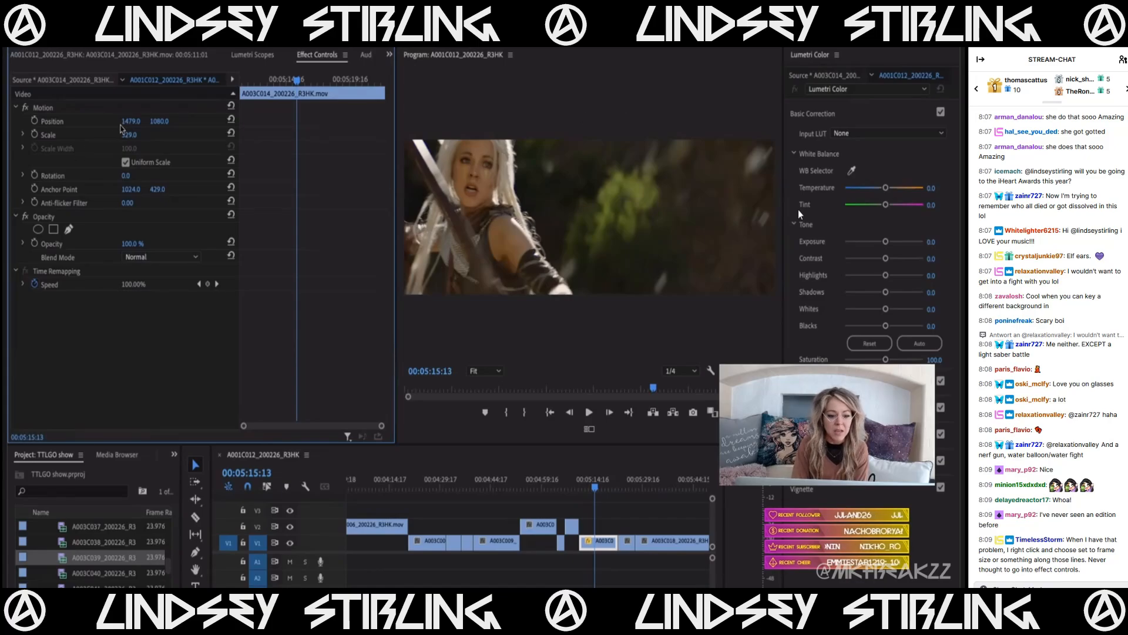
{"action": "left_click_drag", "start_coordinate": [130, 121], "coordinate": [225, 121]}
{"action": "left_click_drag", "start_coordinate": [130, 134], "coordinate": [163, 121]}
{"action": "key", "text": "ctrl+z"}
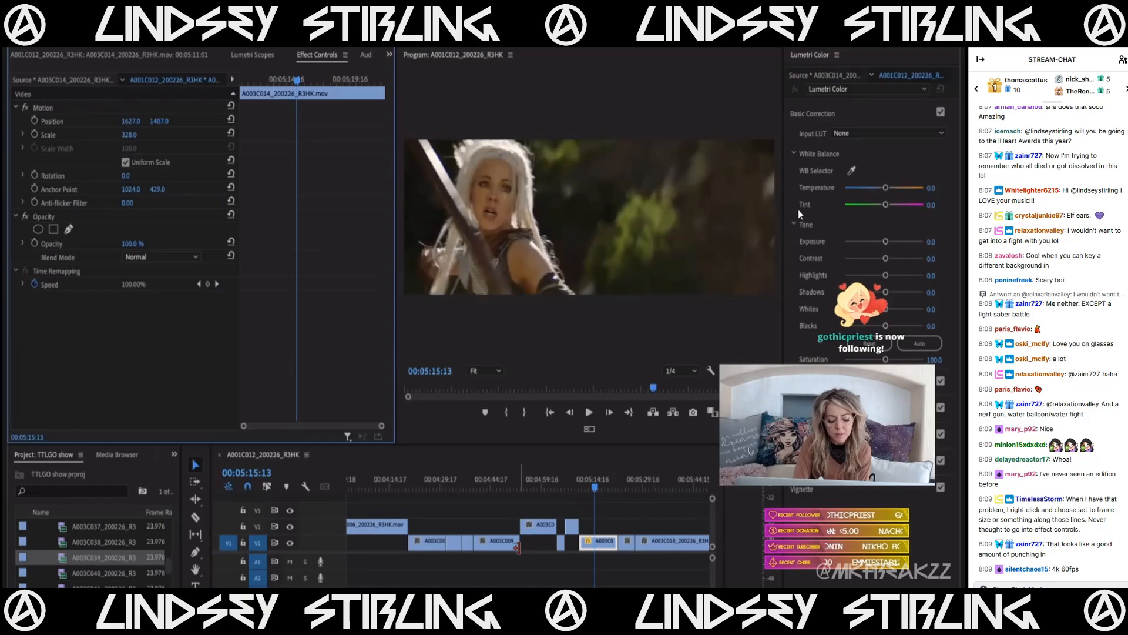
{"action": "key", "text": "ctrl+z"}
{"action": "key", "text": "ctrl+z"}
{"action": "key", "text": "ctrl+z"}
{"action": "key", "text": "ctrl+z"}
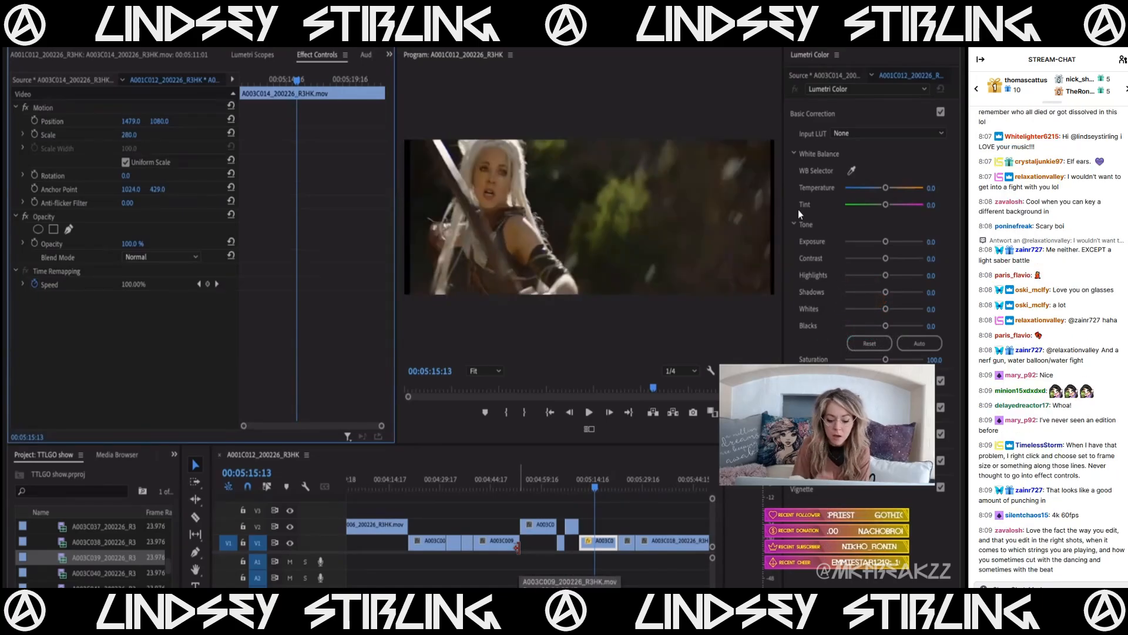
- Copy the Motion settings of the A003C014 clip and paste them onto all the clips after it on the timeline
{"action": "left_click_drag", "start_coordinate": [615, 483], "coordinate": [593, 484]}
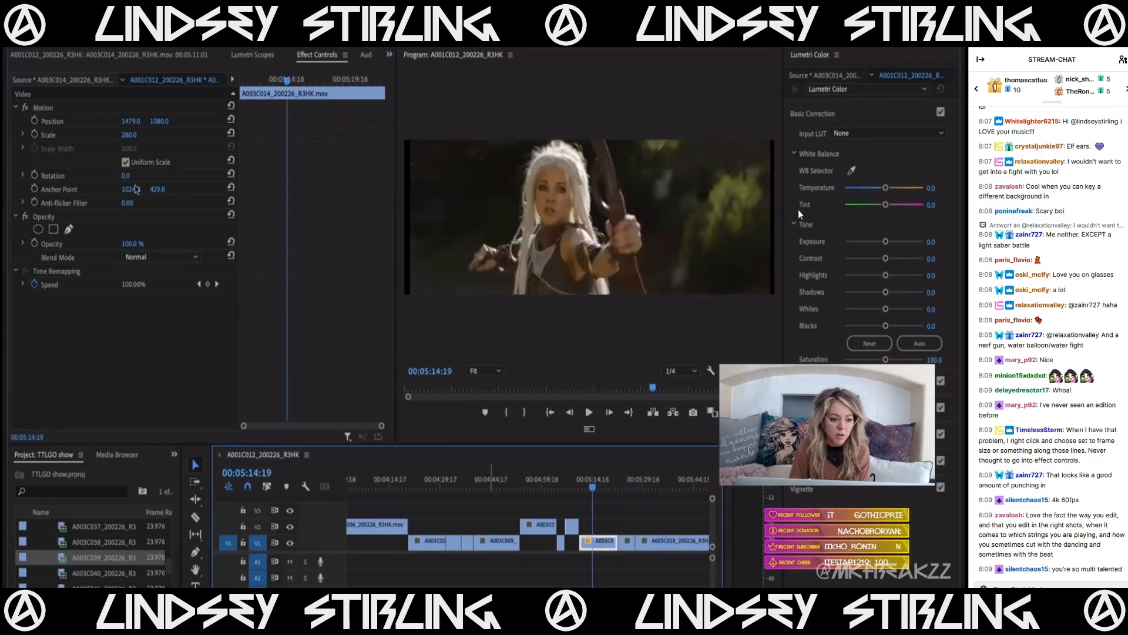
{"action": "left_click", "coordinate": [44, 108]}
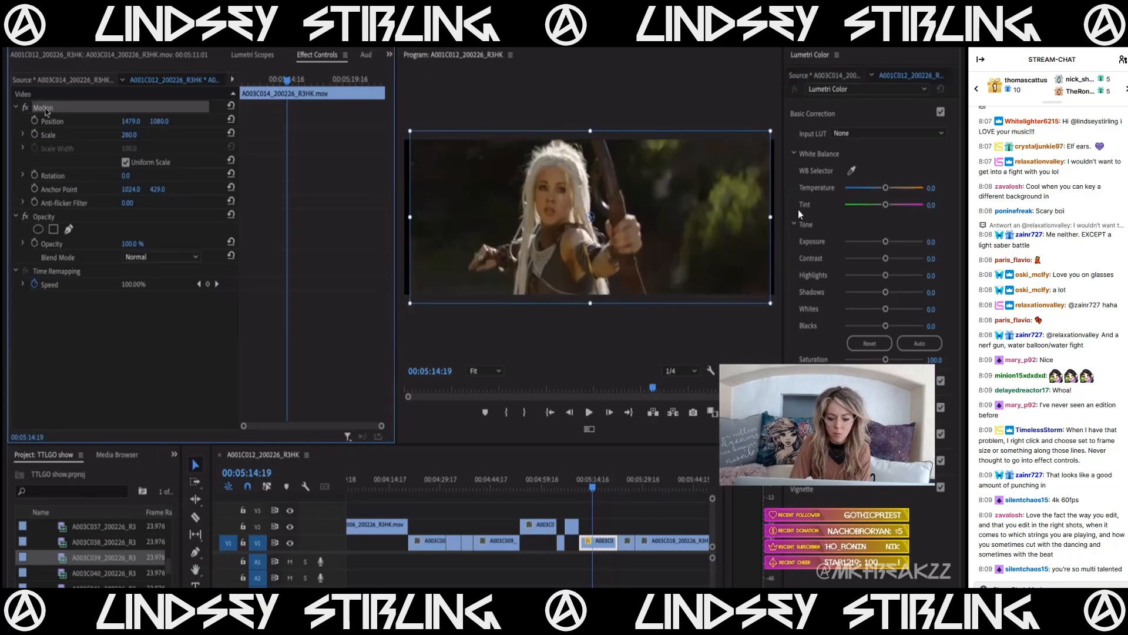
{"action": "scroll", "coordinate": [602, 485], "scroll_direction": "down", "scroll_amount": 4}
{"action": "left_click_drag", "start_coordinate": [569, 477], "coordinate": [497, 539]}
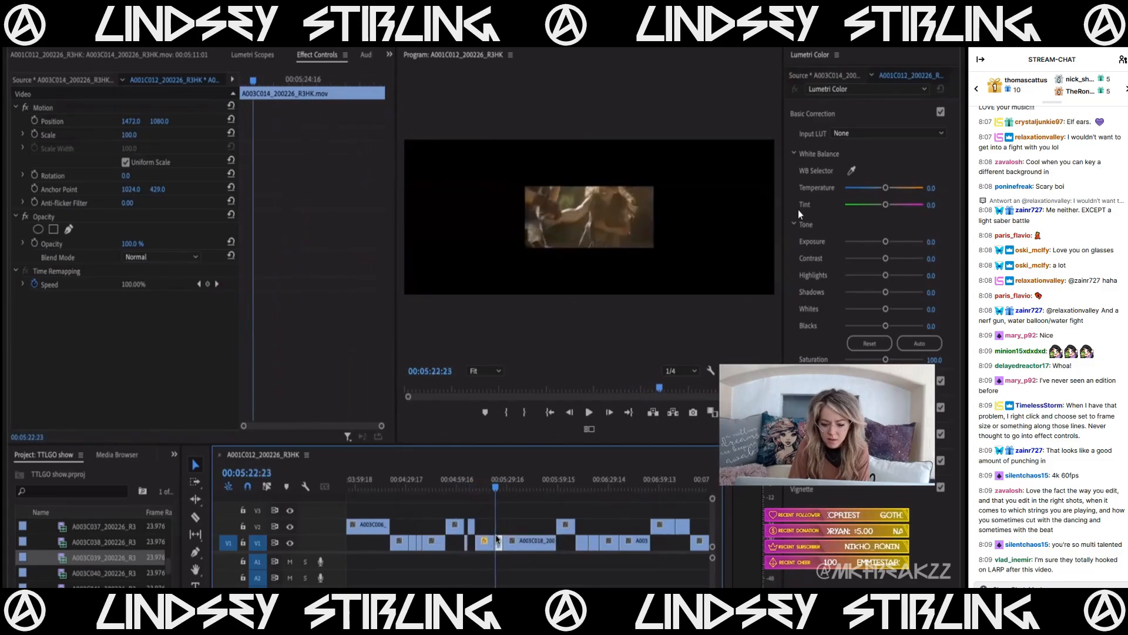
{"action": "key", "text": "minus"}
{"action": "left_click_drag", "start_coordinate": [663, 512], "coordinate": [501, 565]}
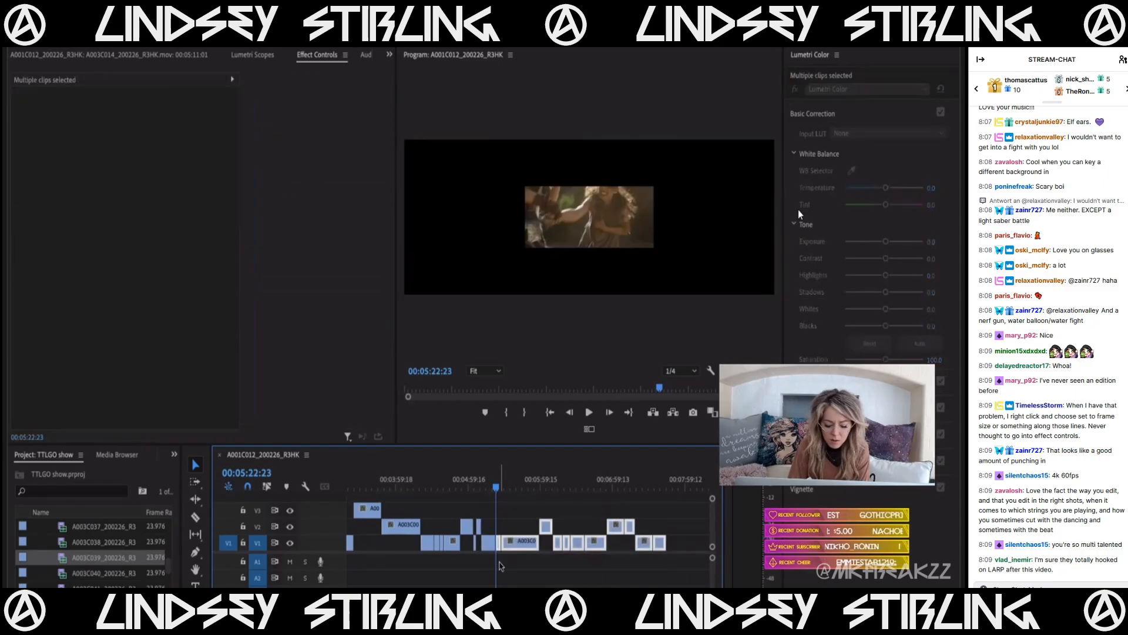
{"action": "key", "text": "super+alt+v"}
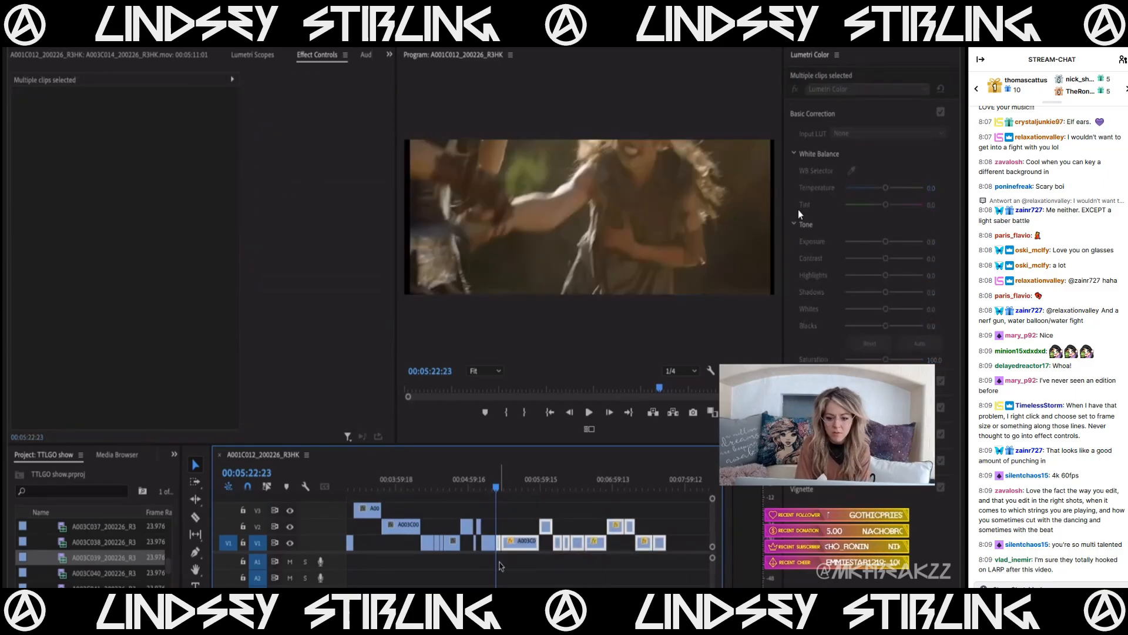
- Check the A003C014 clip at about 05:13:07, open the A003C018 timeline clip, and return to the source clip A003C039
{"action": "left_click_drag", "start_coordinate": [512, 489], "coordinate": [480, 490]}
{"action": "left_click", "coordinate": [476, 541]}
{"action": "left_click", "coordinate": [486, 538]}
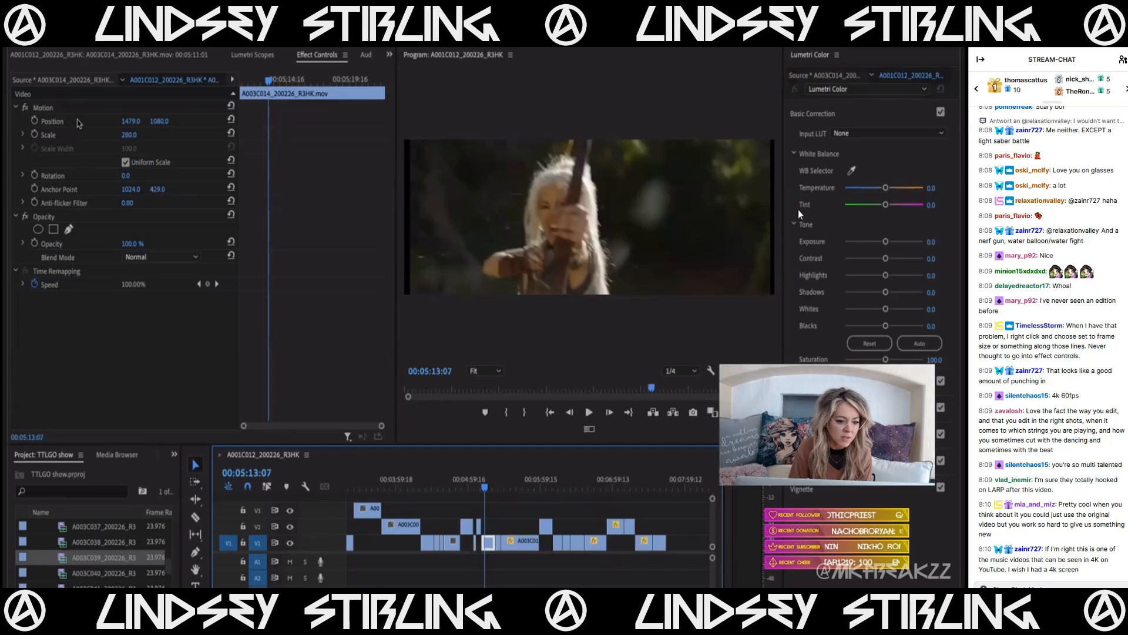
{"action": "double_click", "coordinate": [65, 558]}
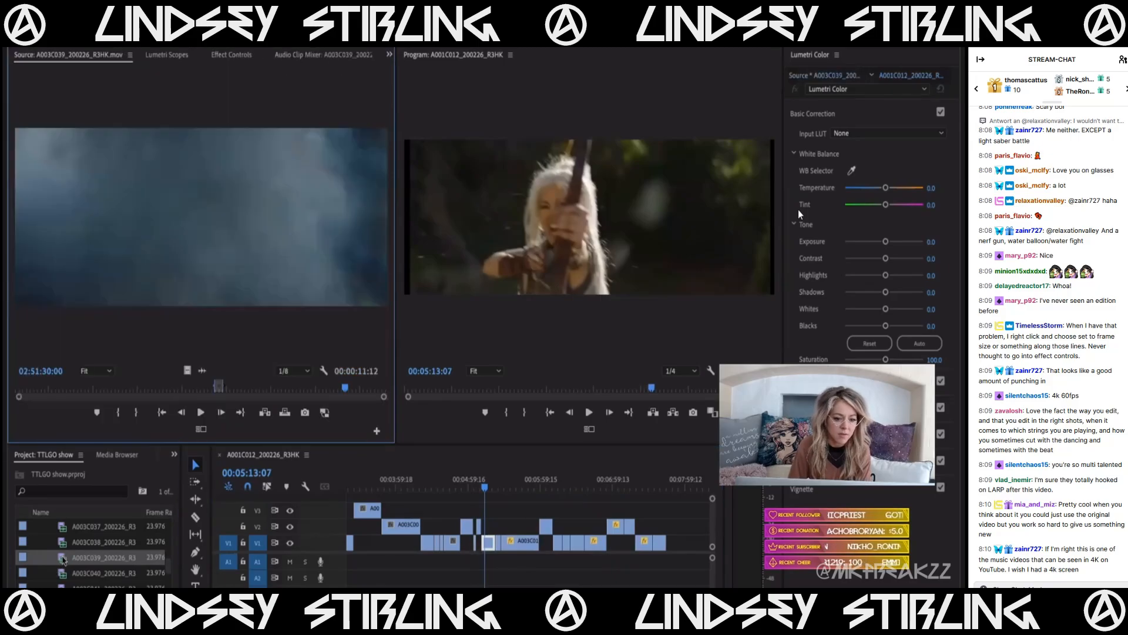
{"action": "double_click", "coordinate": [503, 543]}
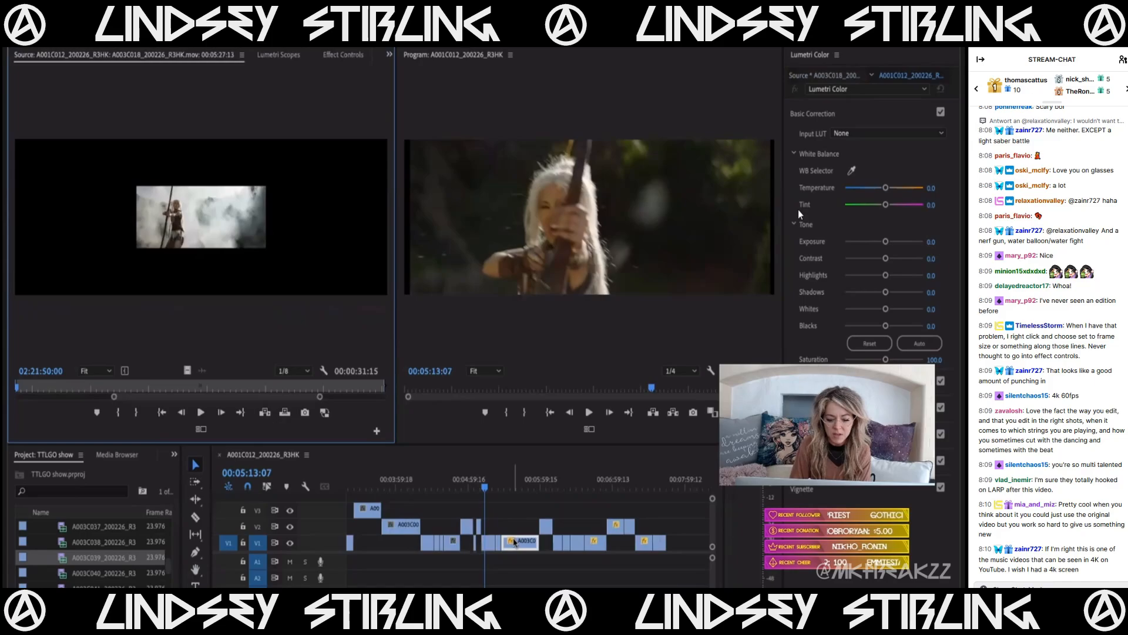
{"action": "double_click", "coordinate": [64, 558]}
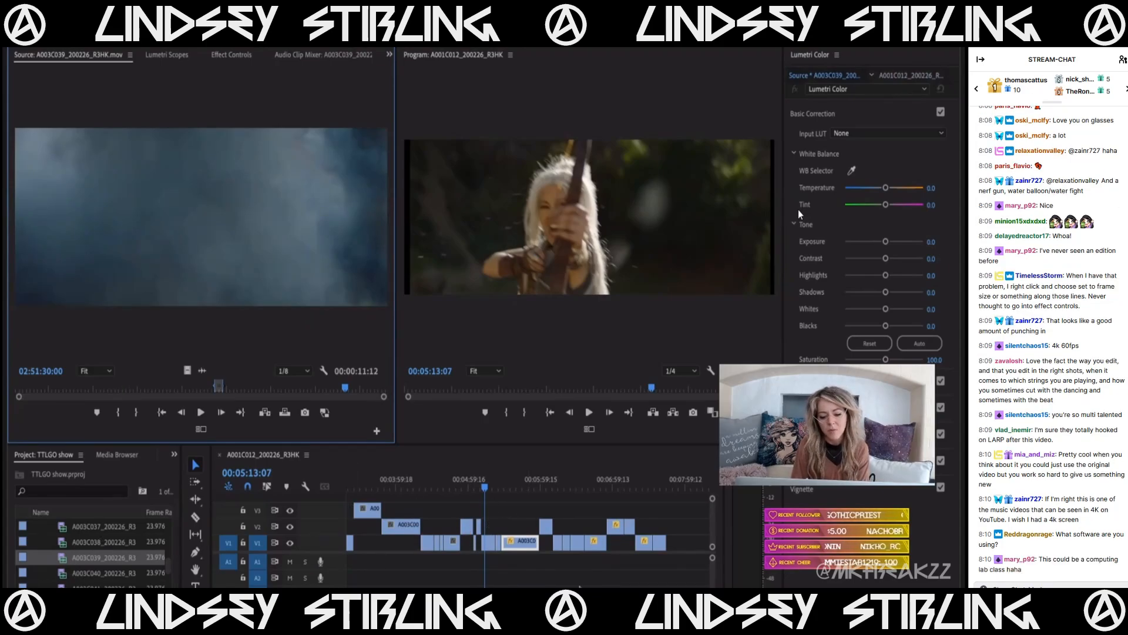
- Review the assembled timeline from about 04:01:02 through 04:58:17 to 05:10:11
{"action": "left_click", "coordinate": [397, 483]}
{"action": "key", "text": "space"}
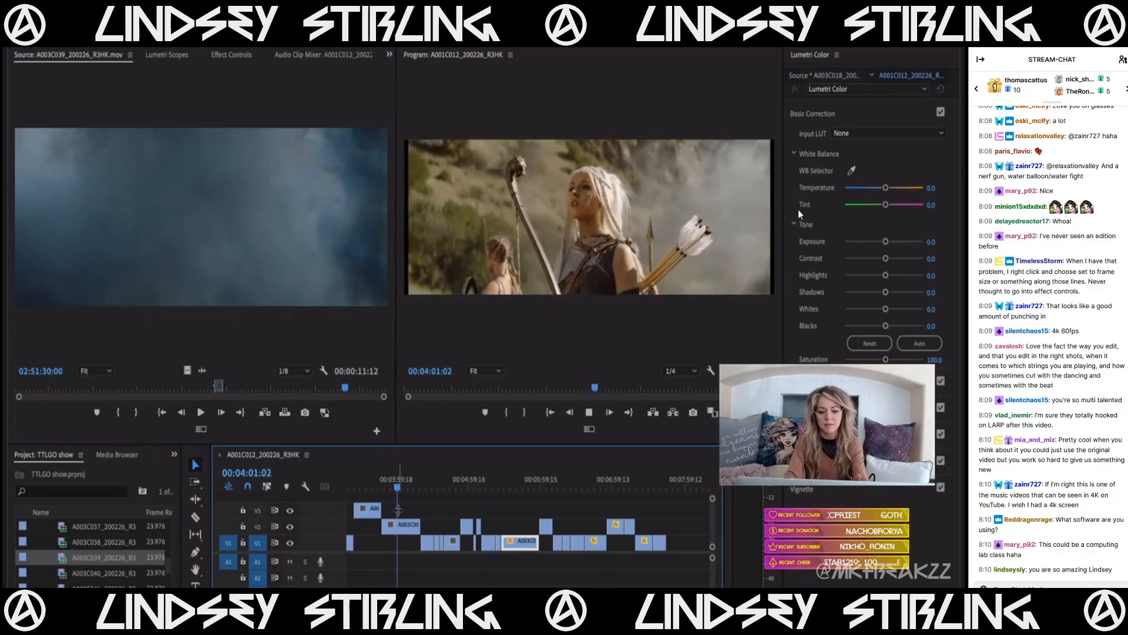
{"action": "left_click", "coordinate": [480, 481]}
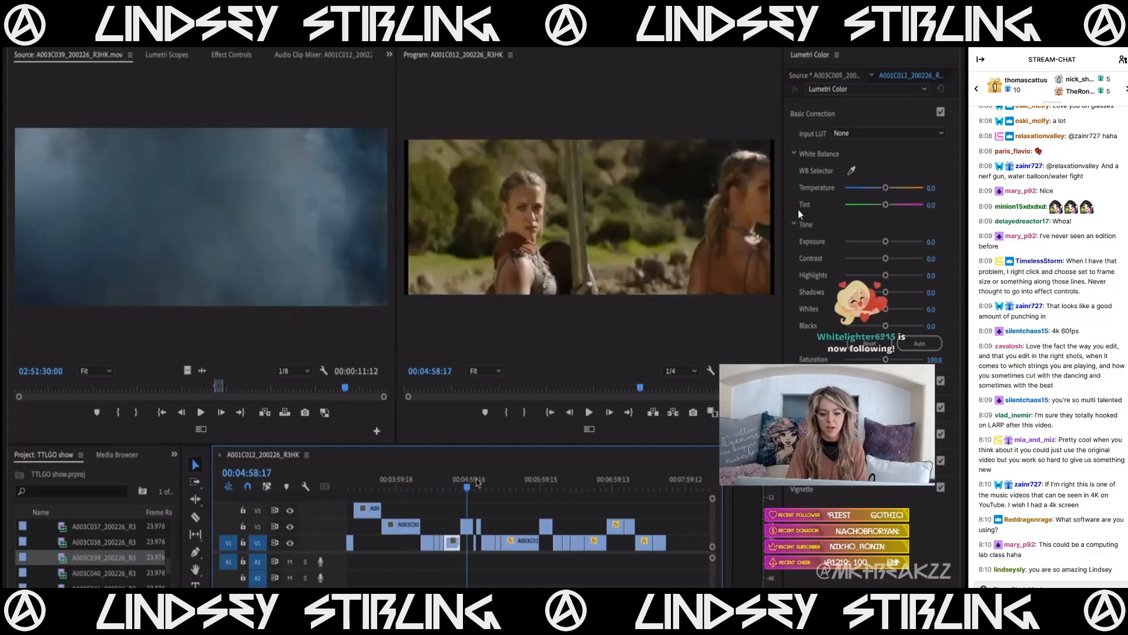
- Mark source clip A003C040 from 02:53:37:02 to 02:53:49:23 and add that range to the end of the timeline on V2
{"action": "double_click", "coordinate": [62, 572]}
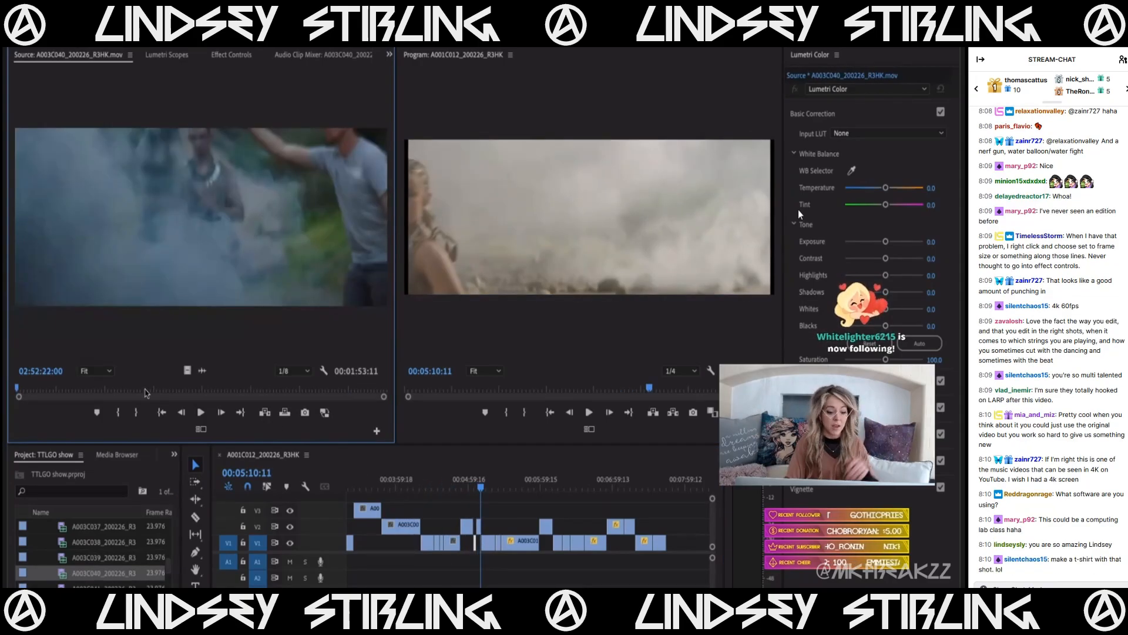
{"action": "left_click_drag", "start_coordinate": [145, 389], "coordinate": [302, 399]}
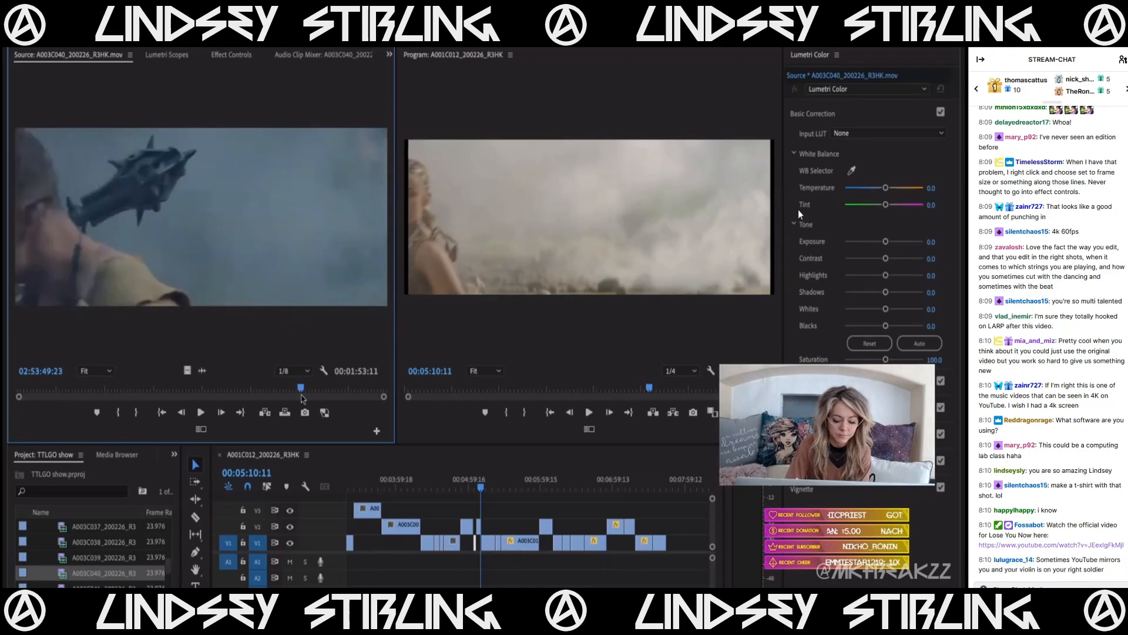
{"action": "key", "text": "o"}
{"action": "key", "text": "j"}
{"action": "key", "text": "j"}
{"action": "key", "text": "j"}
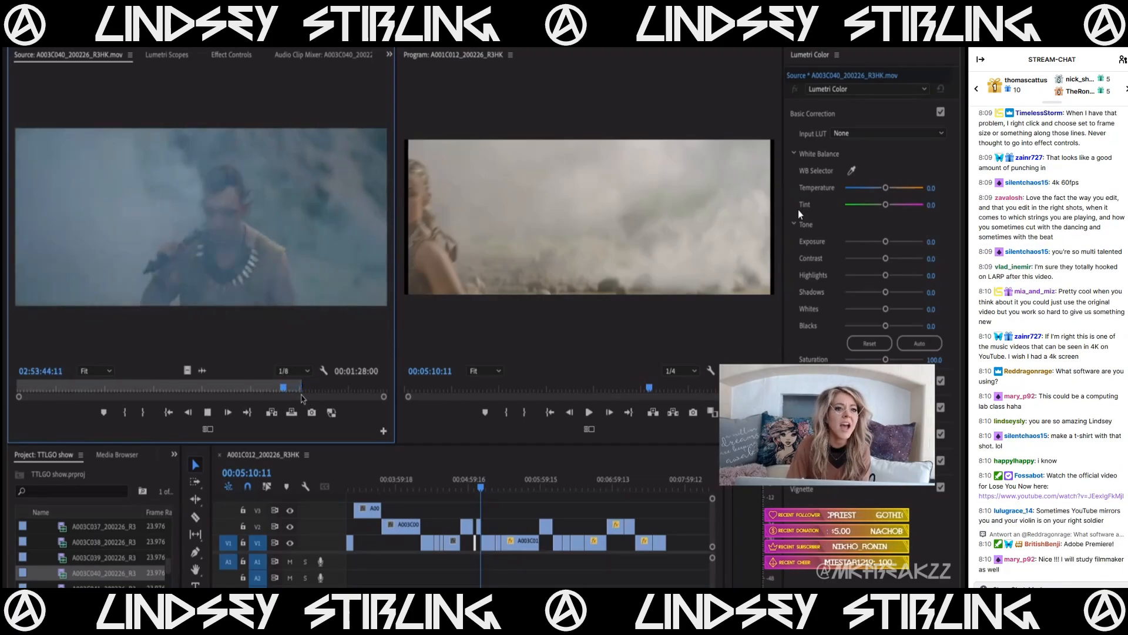
{"action": "key", "text": "k"}
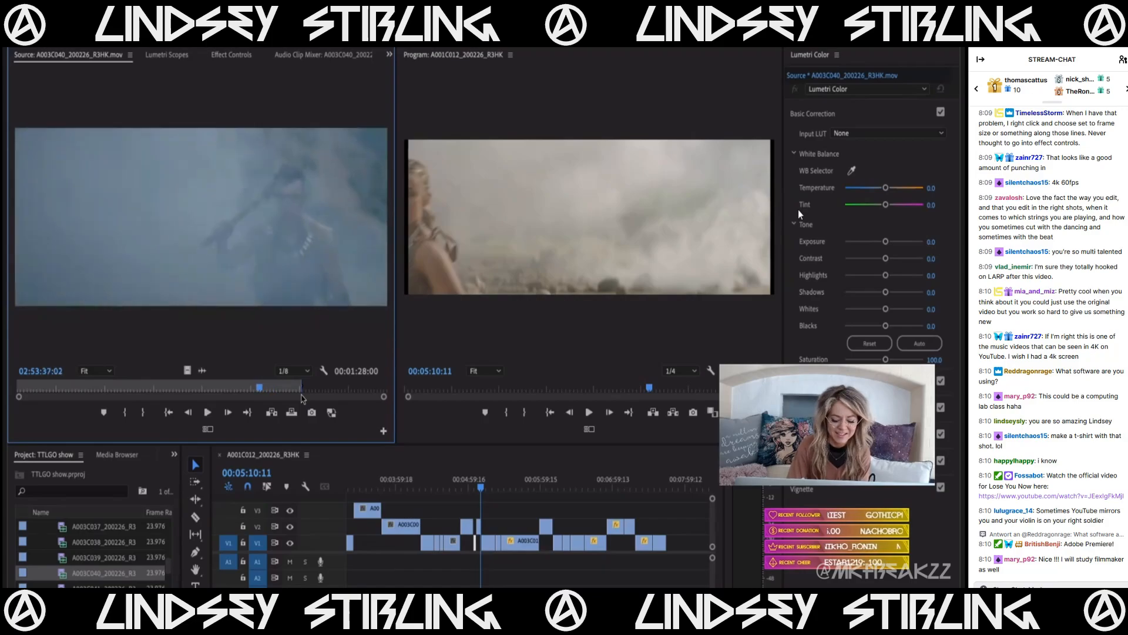
{"action": "key", "text": "i"}
{"action": "left_click_drag", "start_coordinate": [191, 374], "coordinate": [674, 525]}
{"action": "left_click_drag", "start_coordinate": [115, 390], "coordinate": [171, 393]}
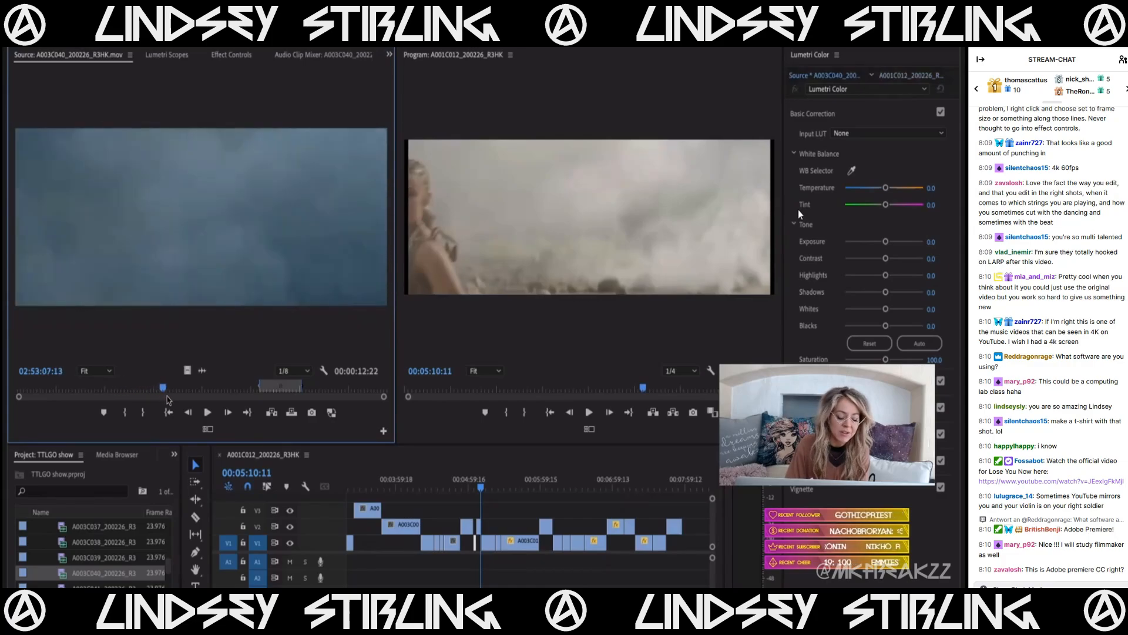
- Open source clip A003C039 and review its smoke and warrior footage from about 02:51:17:01 to 02:51:59:06
{"action": "double_click", "coordinate": [93, 555]}
{"action": "left_click_drag", "start_coordinate": [301, 392], "coordinate": [347, 394]}
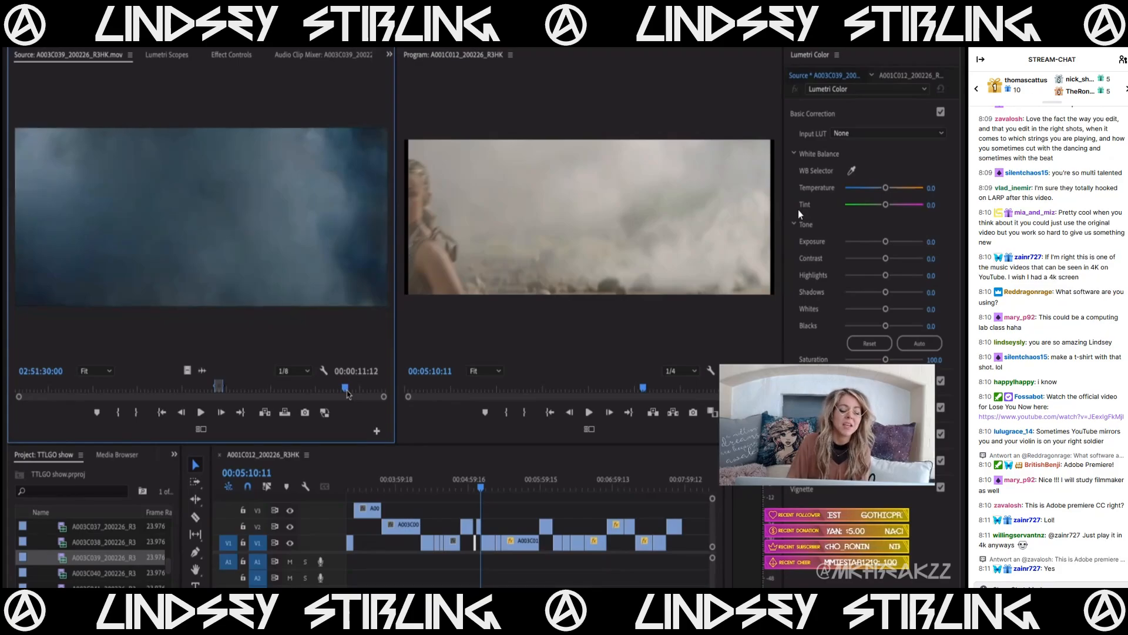
{"action": "mouse_move", "coordinate": [346, 394]}
{"action": "left_mouse_down"}
{"action": "mouse_move", "coordinate": [372, 392]}
{"action": "mouse_move", "coordinate": [336, 389]}
{"action": "left_mouse_up"}
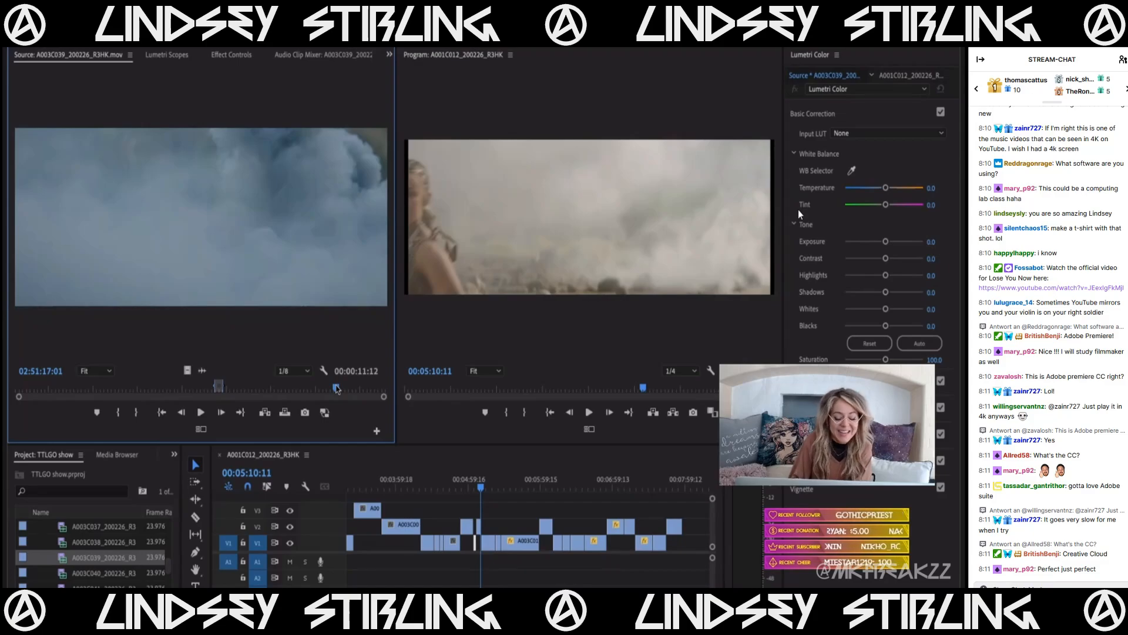
{"action": "key", "text": "space"}
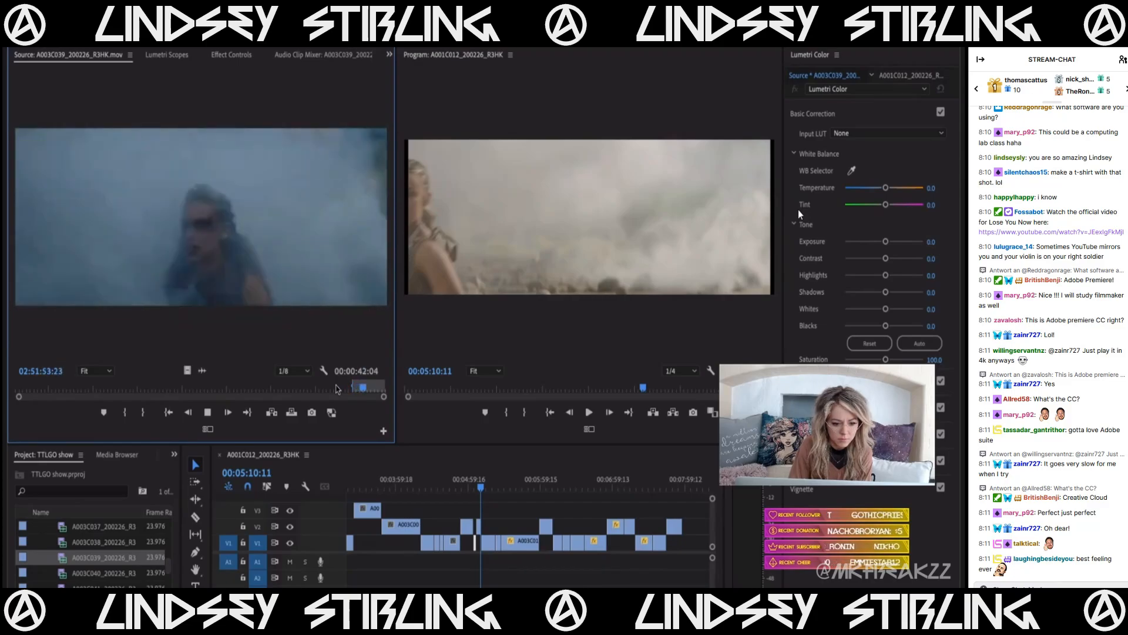
{"action": "key", "text": "space"}
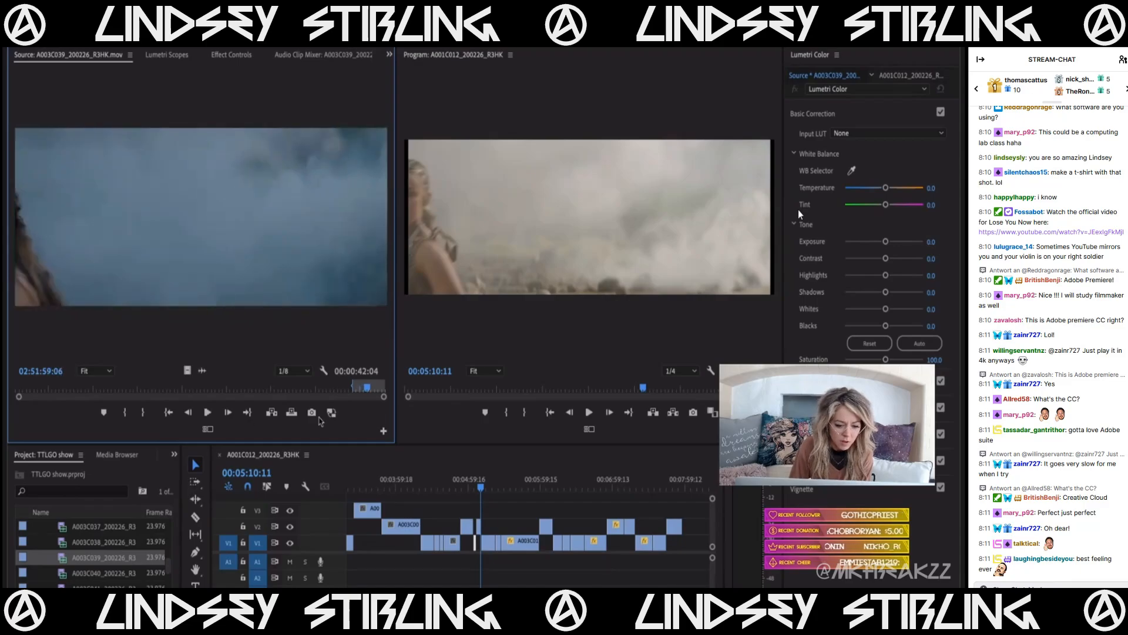
- Mark the dark-painted warrior shot in A003C039 ending at 02:51:05:10 and add it to the end of the timeline on V1
{"action": "left_click_drag", "start_coordinate": [341, 388], "coordinate": [319, 391]}
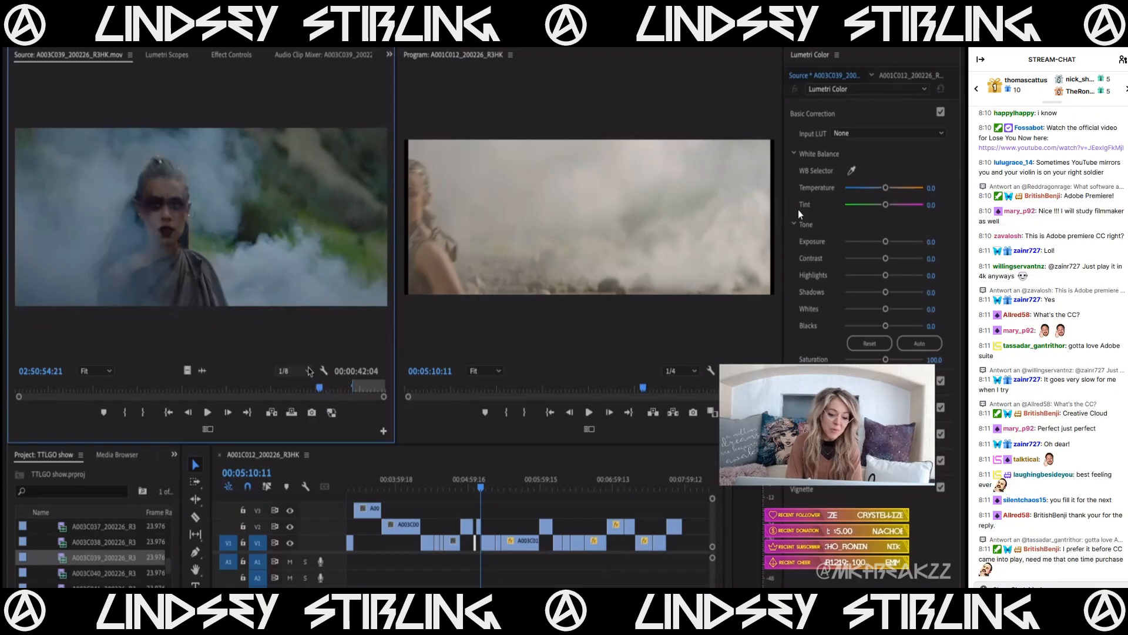
{"action": "left_click_drag", "start_coordinate": [319, 389], "coordinate": [321, 386]}
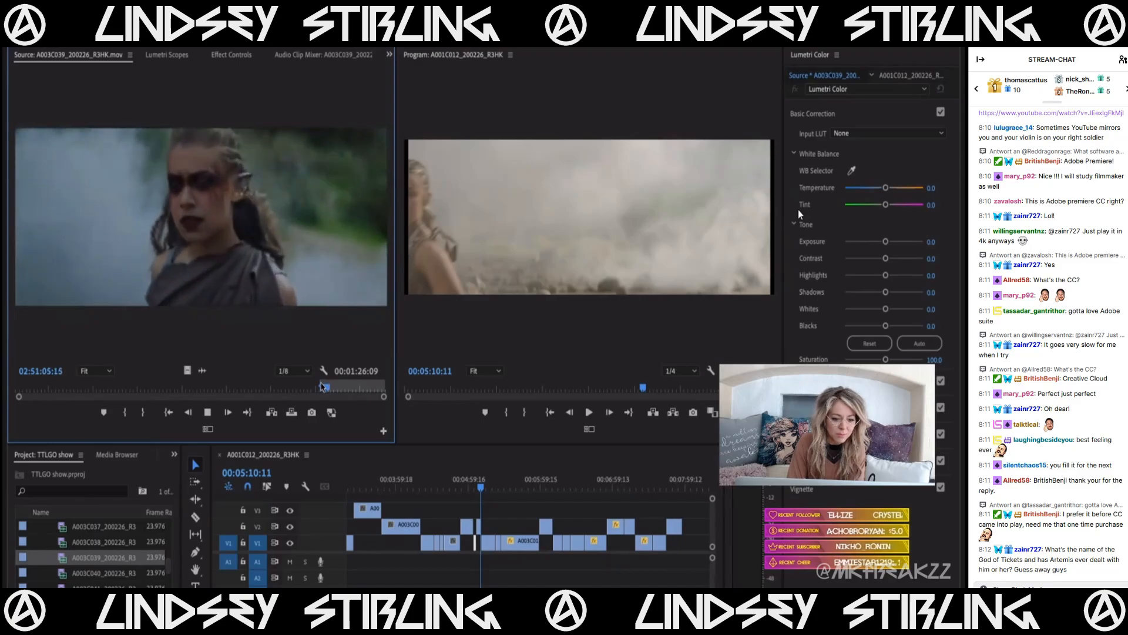
{"action": "key", "text": "space"}
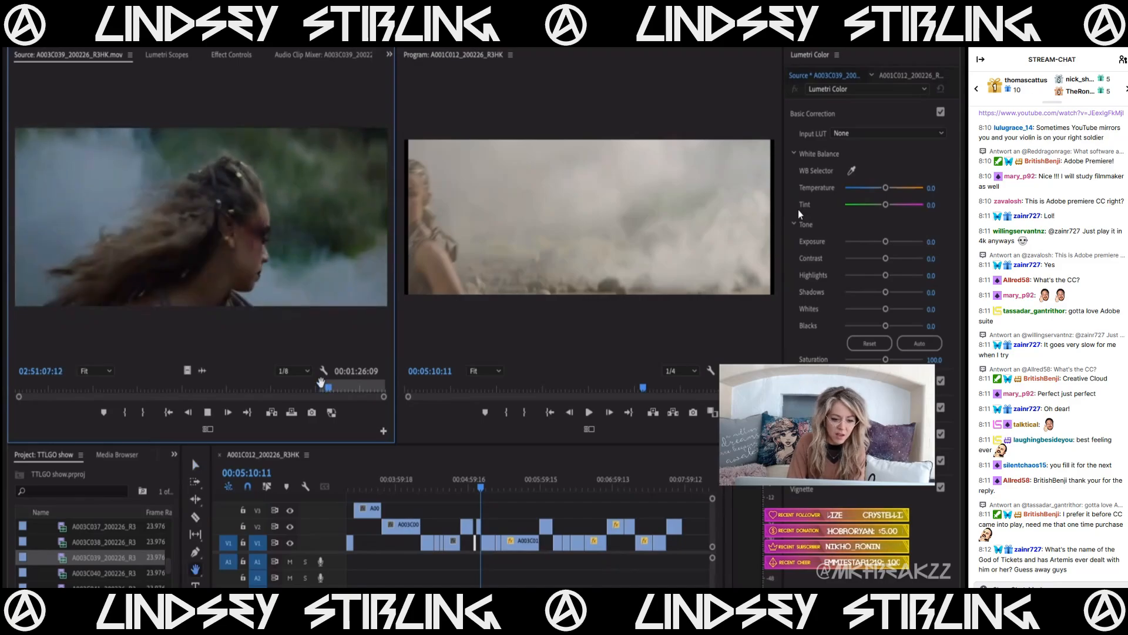
{"action": "key", "text": "space"}
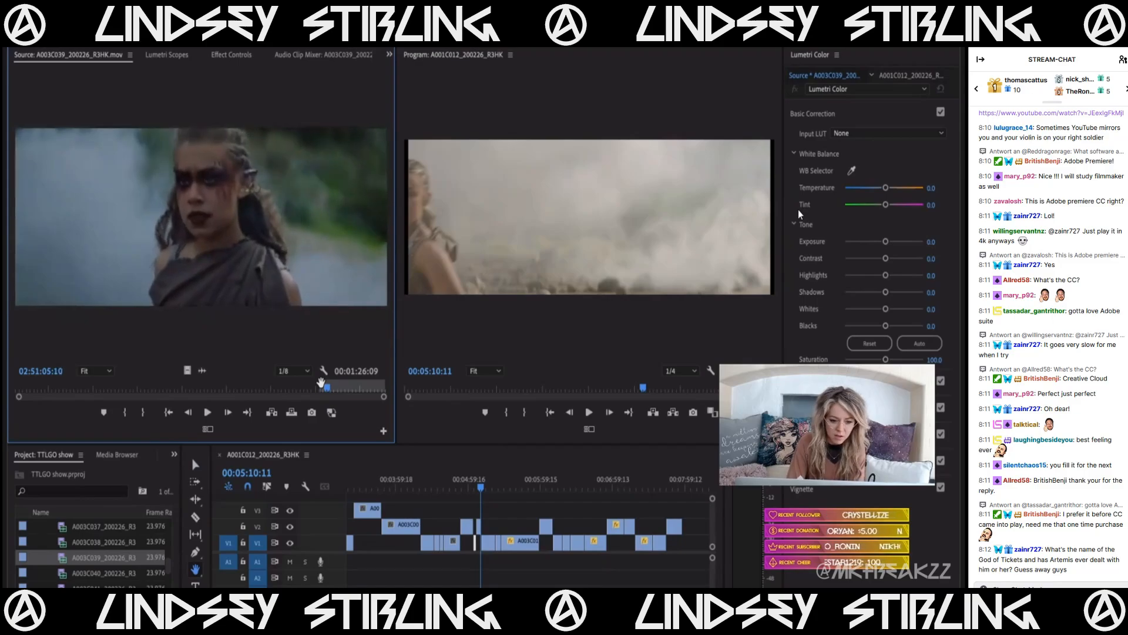
{"action": "key", "text": "o"}
{"action": "left_click_drag", "start_coordinate": [658, 487], "coordinate": [682, 541]}
- Recheck source clip A003C040 up to 02:53:42:03 and scan source clip A003C041 up to about 02:55:54:20
{"action": "double_click", "coordinate": [91, 573]}
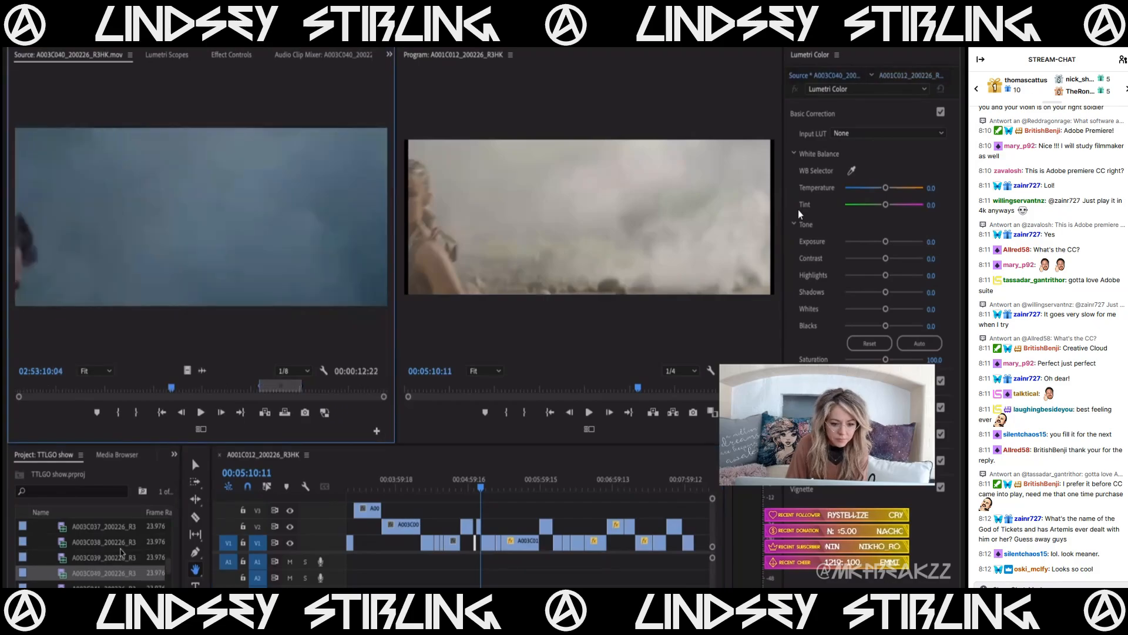
{"action": "left_click_drag", "start_coordinate": [202, 391], "coordinate": [275, 390]}
{"action": "double_click", "coordinate": [112, 585]}
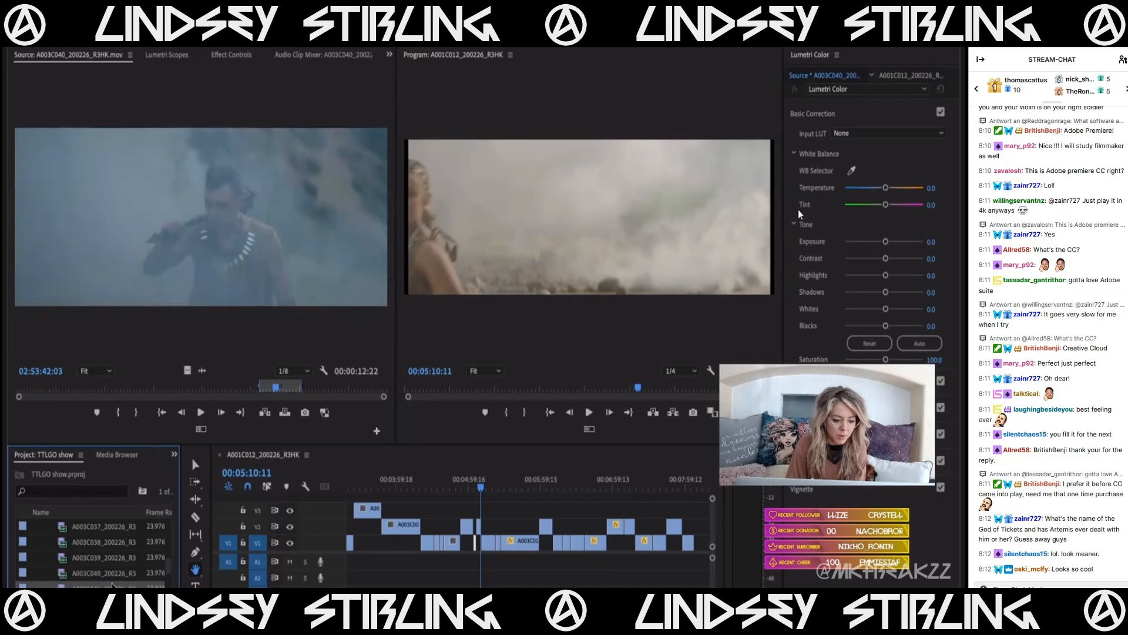
{"action": "scroll", "coordinate": [113, 558], "scroll_direction": "down", "scroll_amount": 2}
{"action": "left_click_drag", "start_coordinate": [171, 392], "coordinate": [322, 413]}
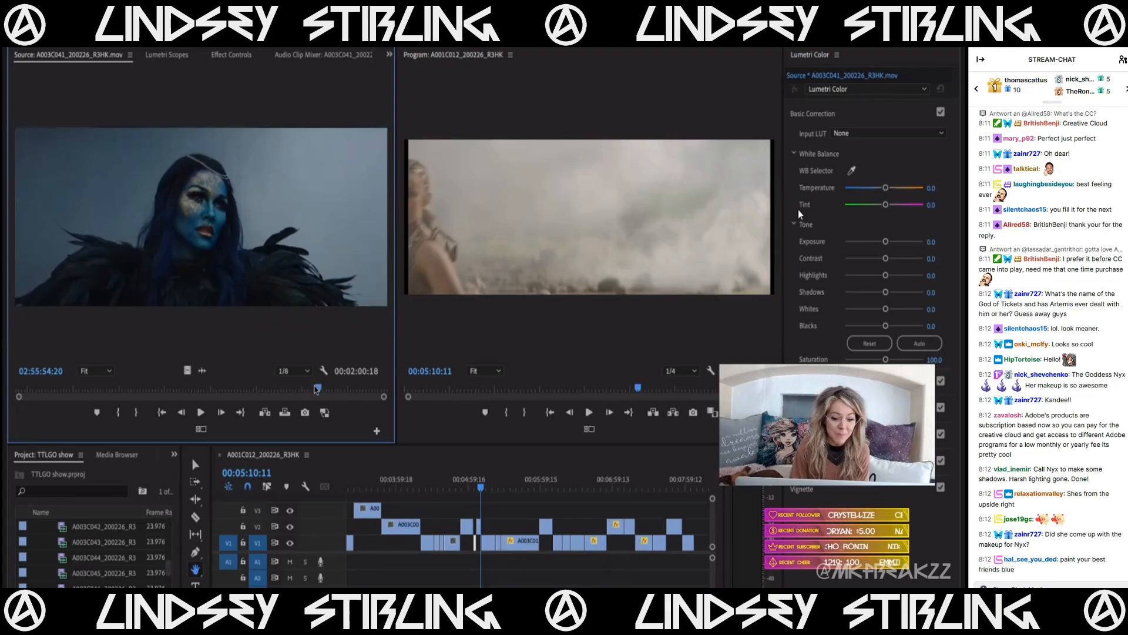
- Mark an In point for the blue-faced woman's shot in A003C041 and preview it up to 02:55:23:11
{"action": "left_click_drag", "start_coordinate": [320, 389], "coordinate": [196, 399]}
{"action": "key", "text": "i"}
{"action": "key", "text": "space"}
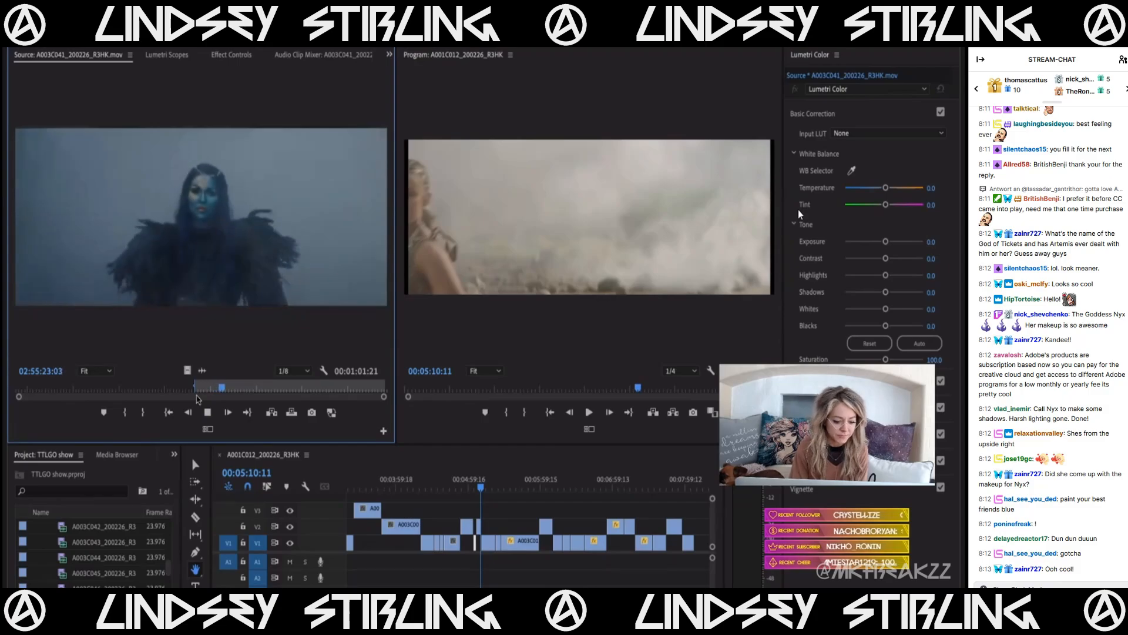
{"action": "key", "text": "space"}
- Scan source clip A003C042 and mark an In point in A003C043 just after 02:58:06:09 for the blue-faced woman's close shot
{"action": "scroll", "coordinate": [98, 559], "scroll_direction": "up", "scroll_amount": 1}
{"action": "scroll", "coordinate": [98, 558], "scroll_direction": "up", "scroll_amount": 1}
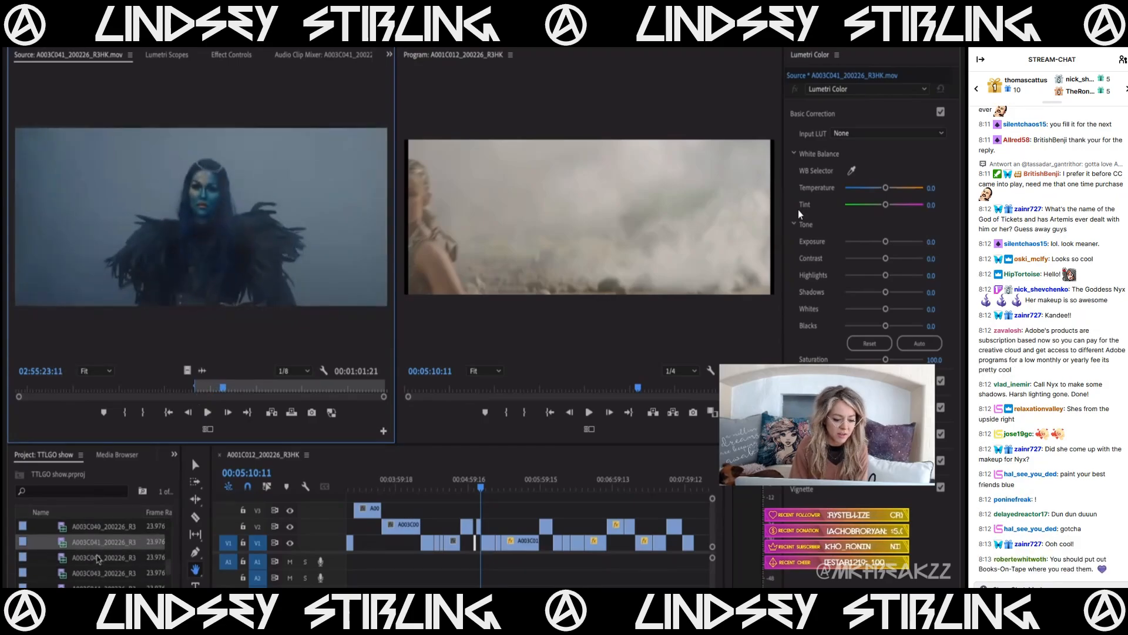
{"action": "double_click", "coordinate": [98, 557]}
{"action": "left_click_drag", "start_coordinate": [148, 400], "coordinate": [251, 397]}
{"action": "double_click", "coordinate": [109, 574]}
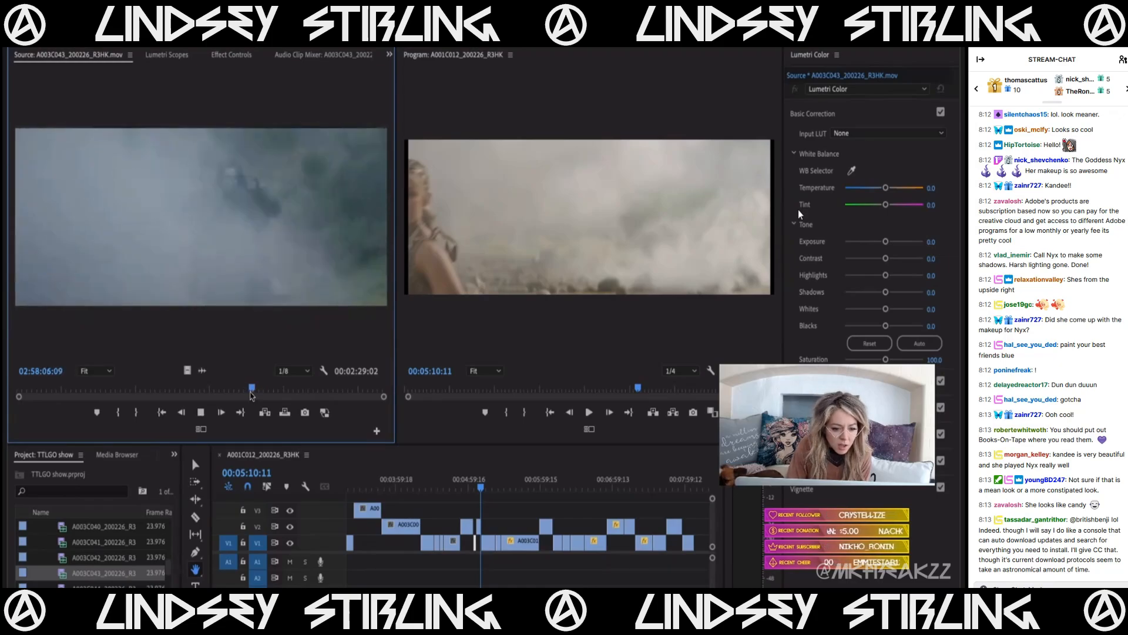
{"action": "key", "text": "i"}
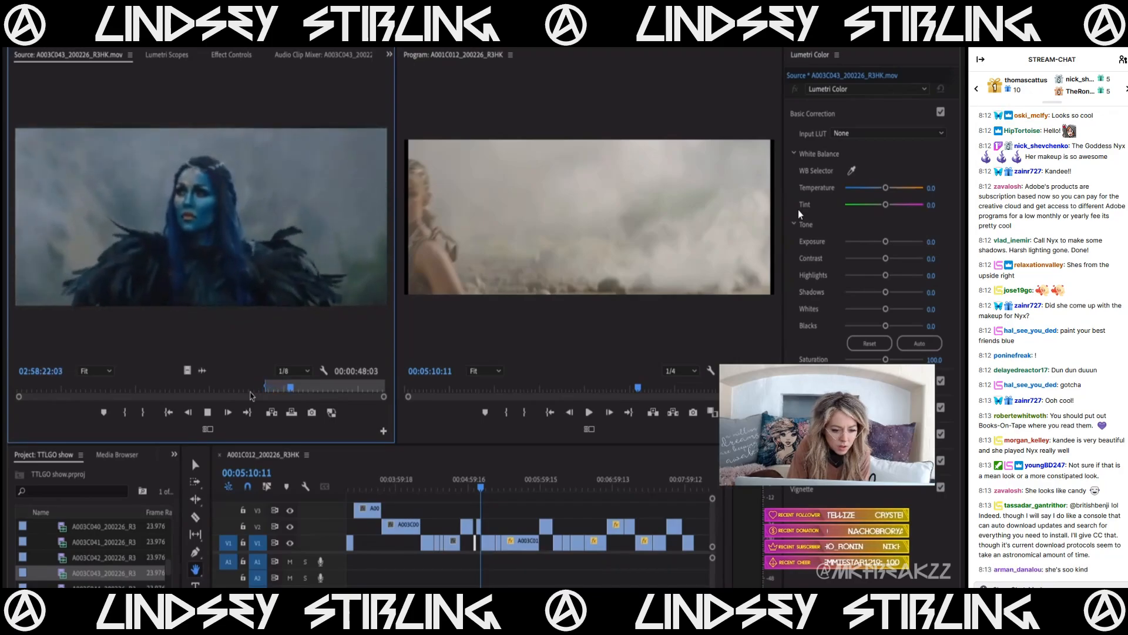
{"action": "key", "text": "space"}
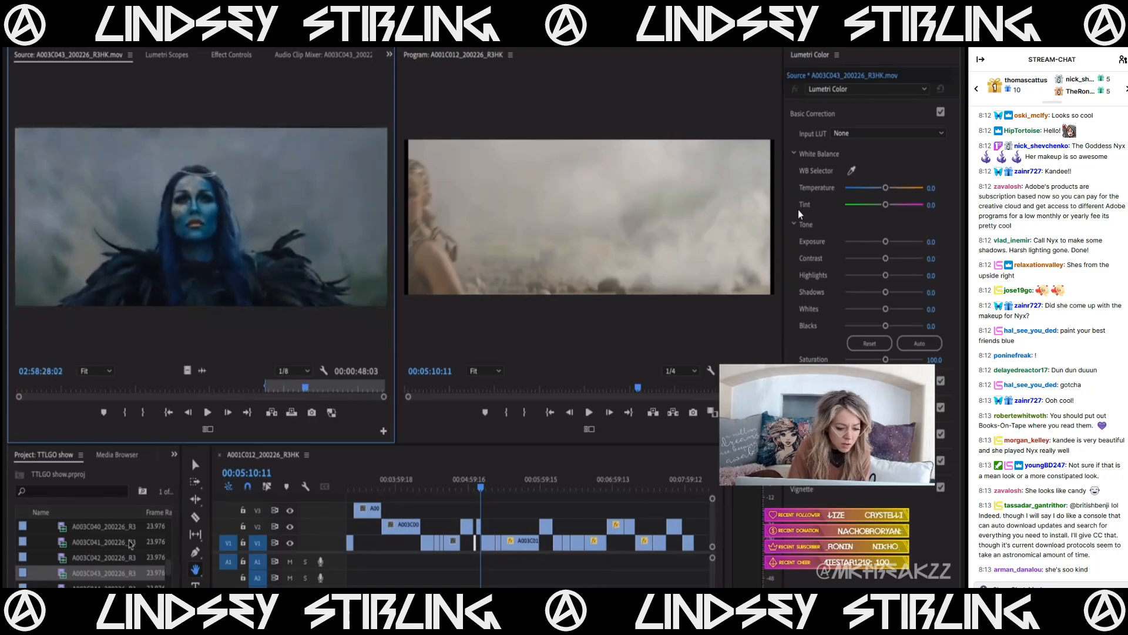
- Mark the Out point in A003C041 for a 00:00:41:07 range and add that range to the end of the timeline
{"action": "double_click", "coordinate": [130, 556]}
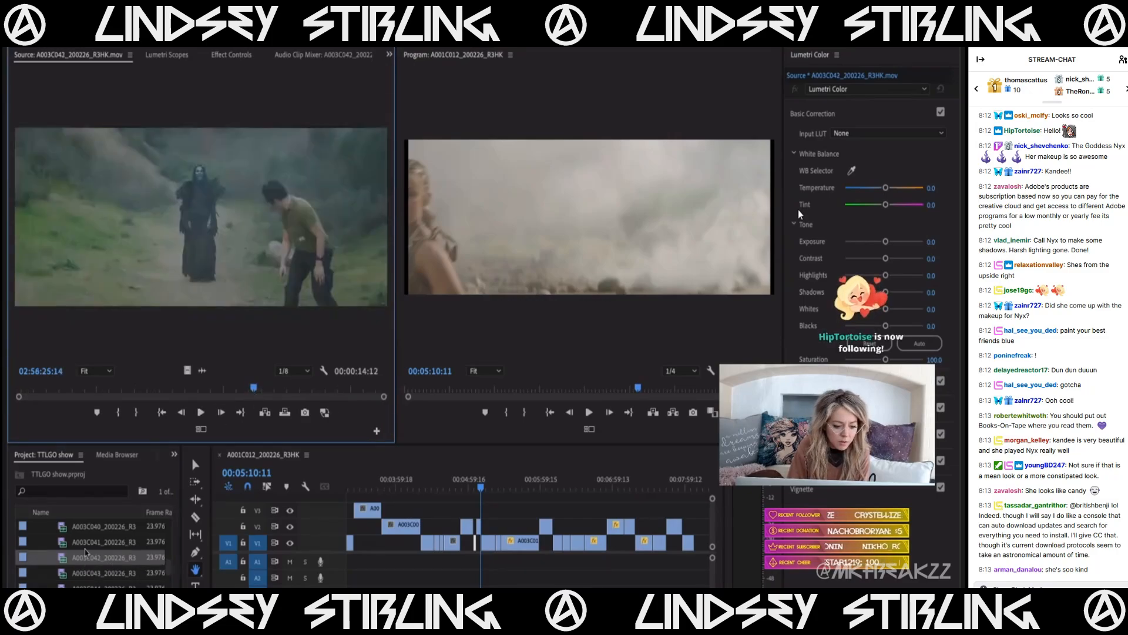
{"action": "double_click", "coordinate": [87, 543]}
{"action": "left_click_drag", "start_coordinate": [210, 393], "coordinate": [353, 395]}
{"action": "key", "text": "o"}
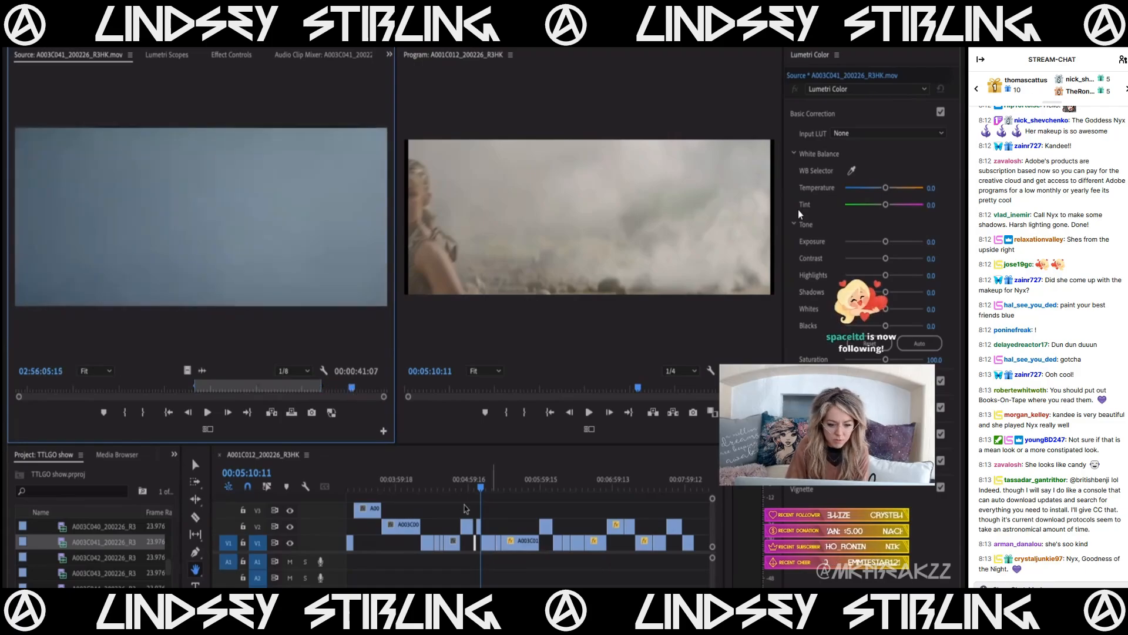
{"action": "left_click_drag", "start_coordinate": [188, 372], "coordinate": [675, 543]}
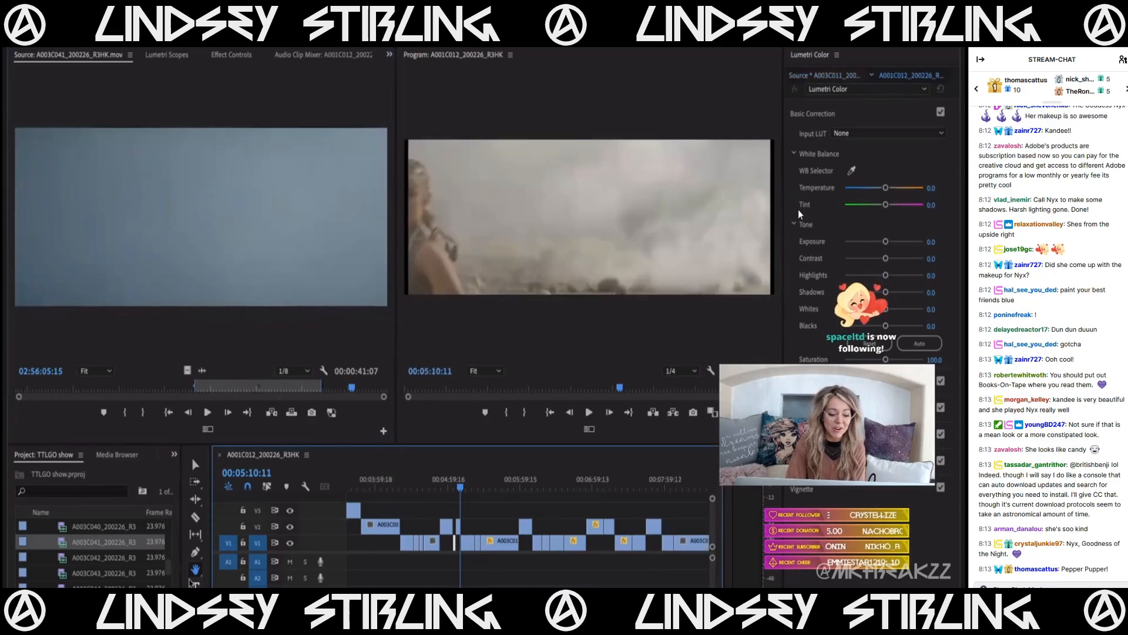
- Reopen source clip A003C042 and check the rest of A003C043 up to about 02:58:53:14
{"action": "double_click", "coordinate": [98, 560]}
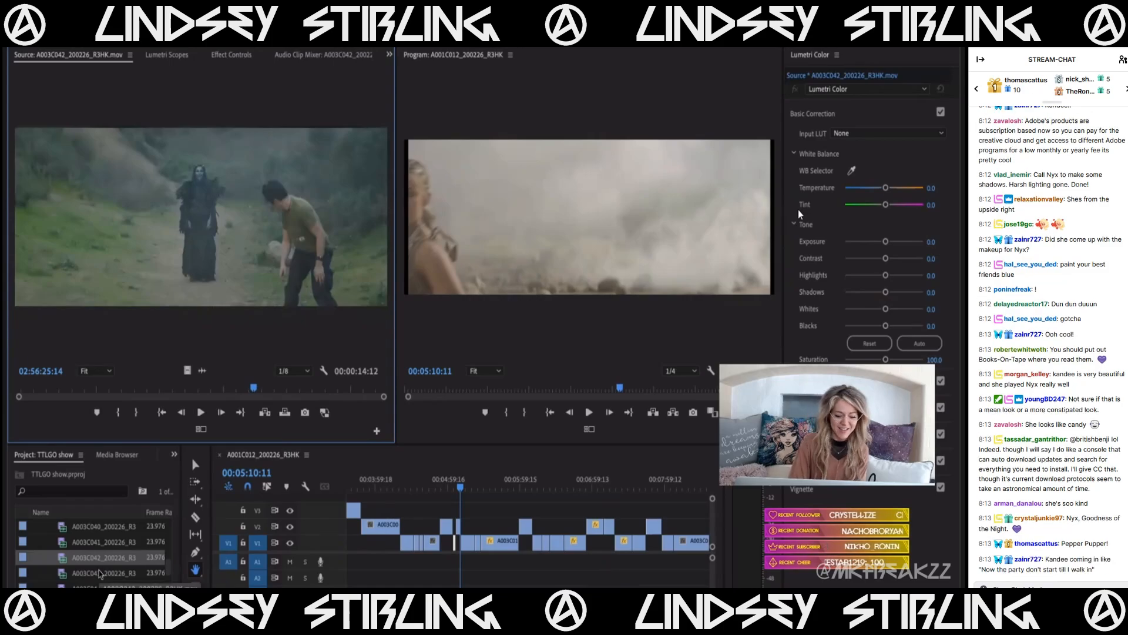
{"action": "left_click", "coordinate": [98, 573]}
{"action": "double_click", "coordinate": [60, 574]}
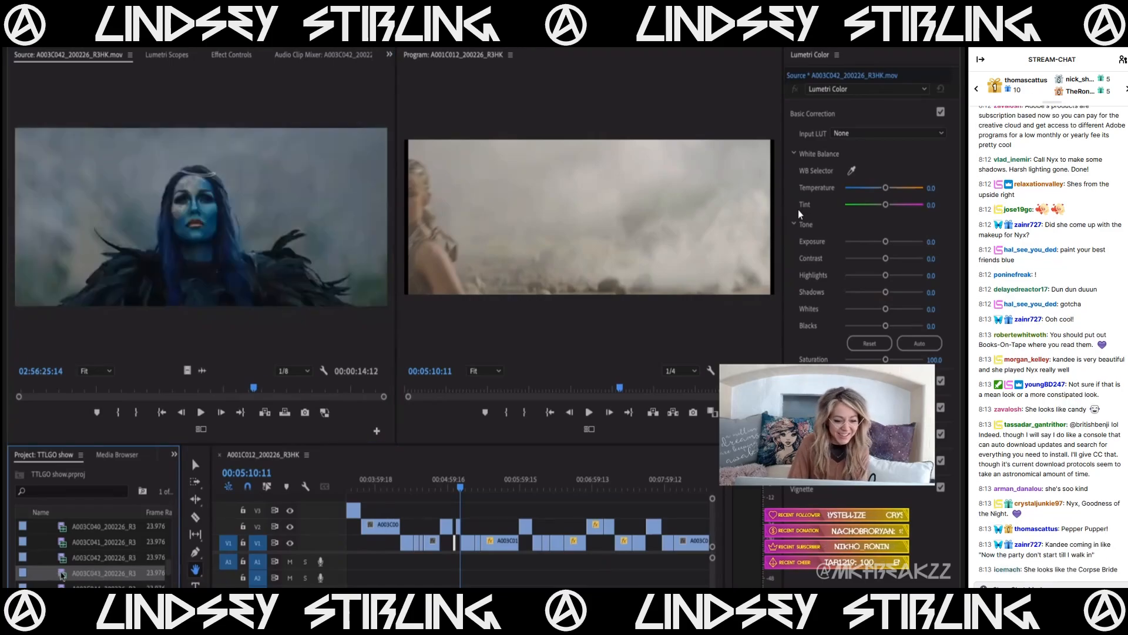
{"action": "left_click_drag", "start_coordinate": [272, 393], "coordinate": [369, 389]}
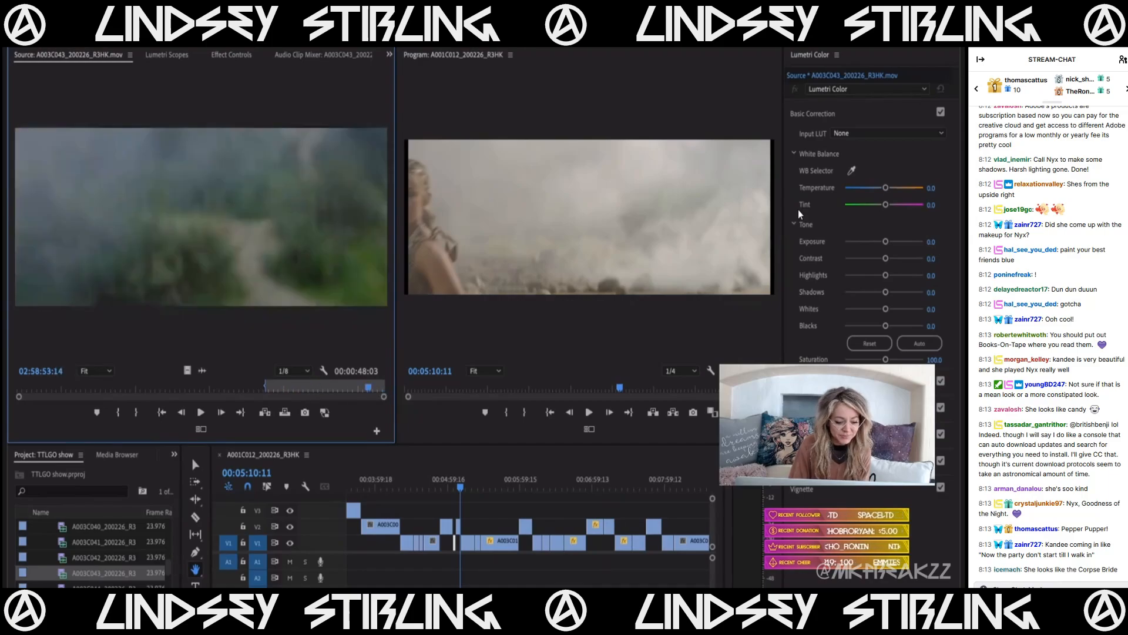
- Open source clip A003C044, scan it and mark an In point at about 03:00:13:11 for the embrace shot
{"action": "double_click", "coordinate": [62, 587]}
{"action": "left_click_drag", "start_coordinate": [183, 385], "coordinate": [348, 386]}
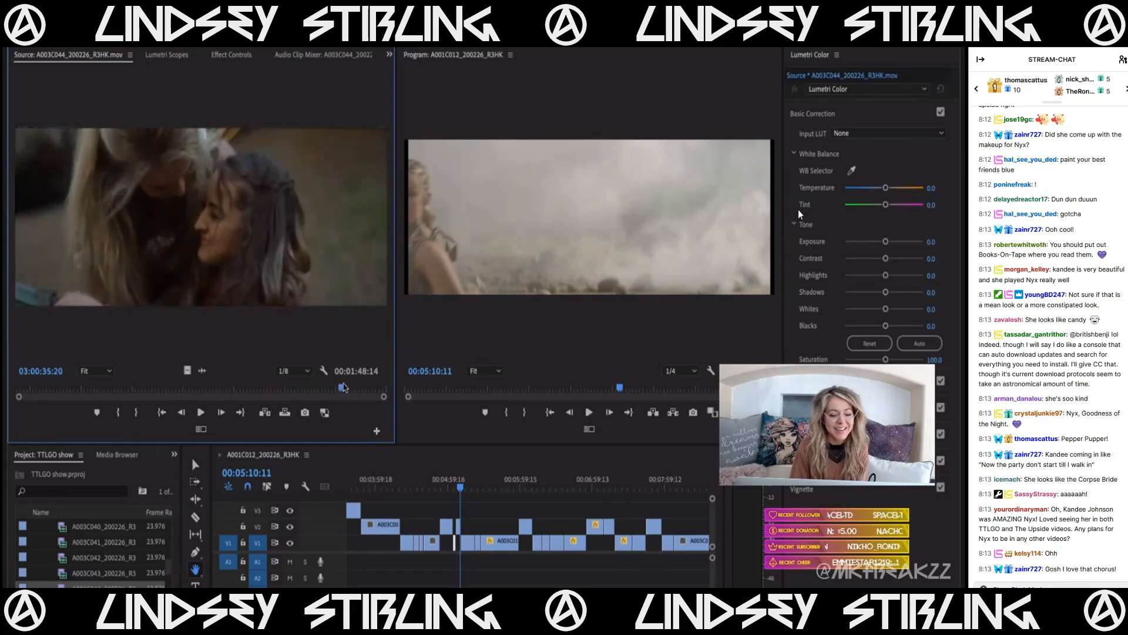
{"action": "left_click_drag", "start_coordinate": [337, 388], "coordinate": [255, 387]}
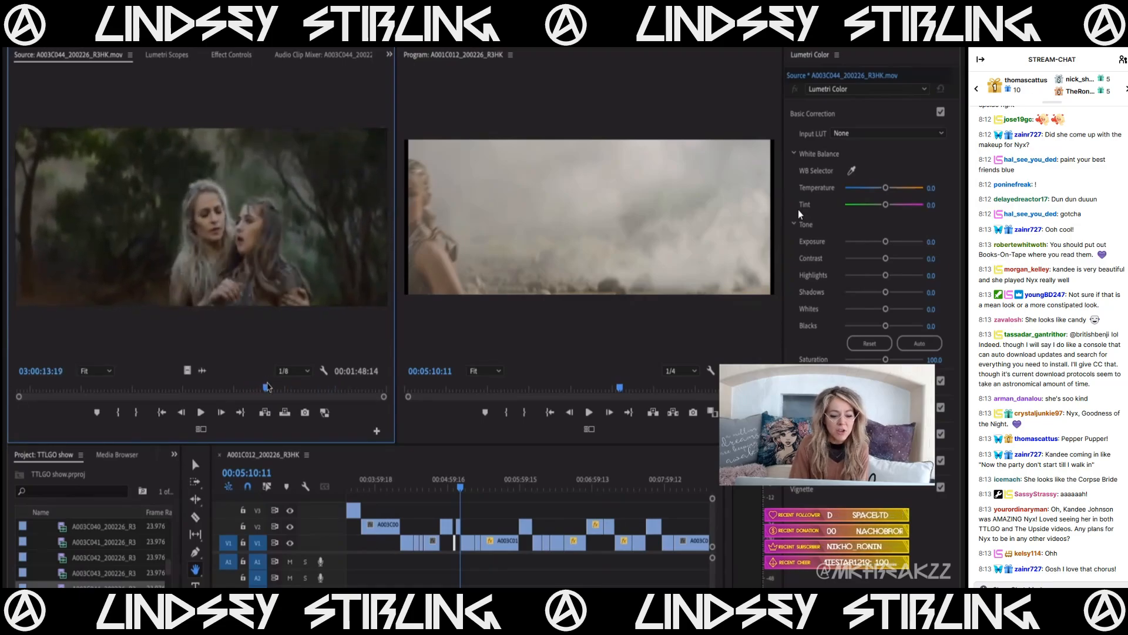
{"action": "key", "text": "space"}
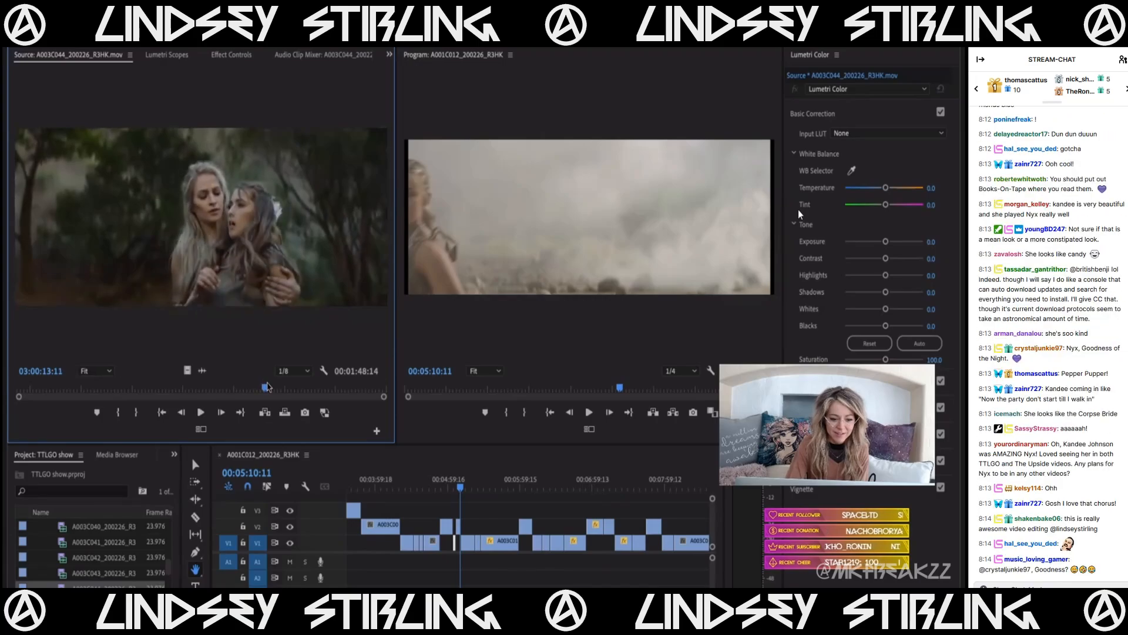
- Preview A003C044 up to 03:00:38:08 and mark the Out point at 03:00:31:00 for a 00:00:17:14 range
{"action": "key", "text": "space"}
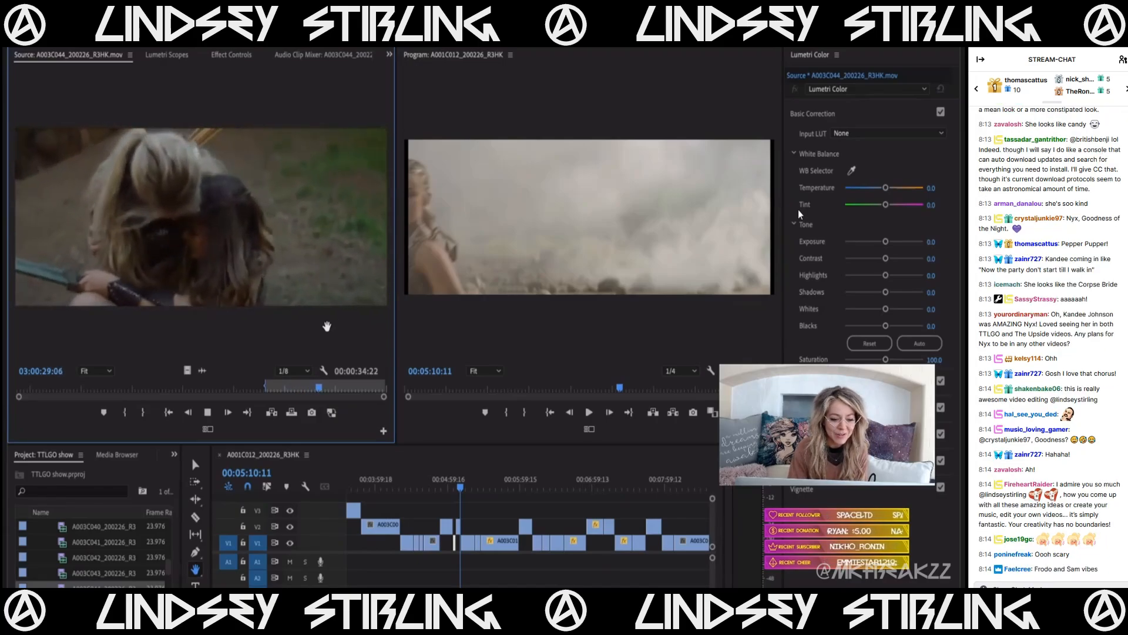
{"action": "key", "text": "space"}
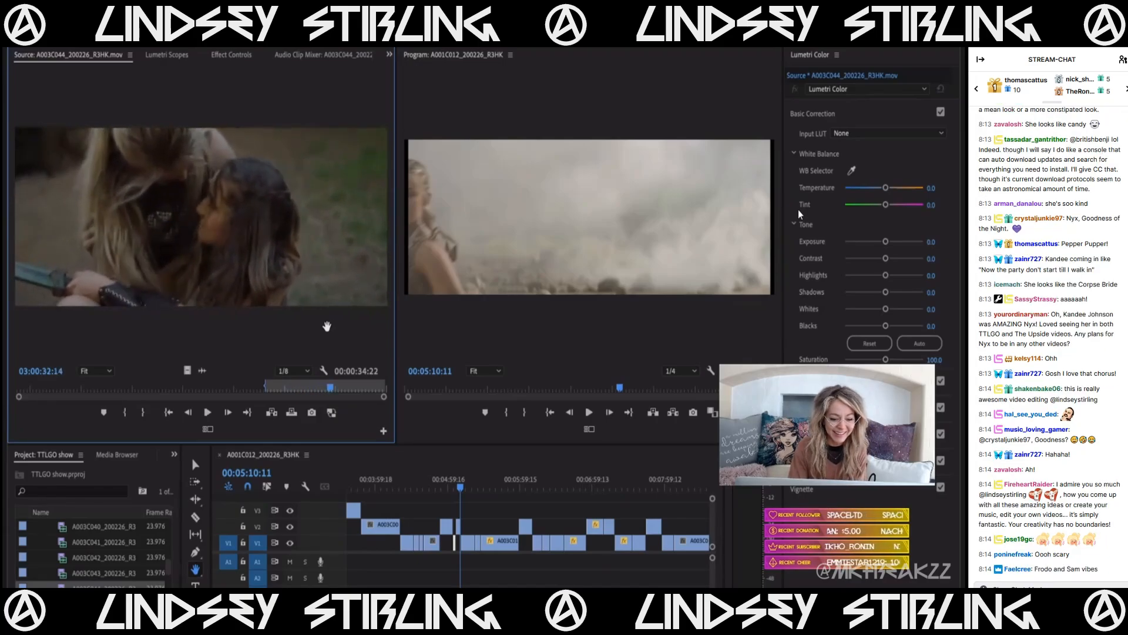
{"action": "key", "text": "space"}
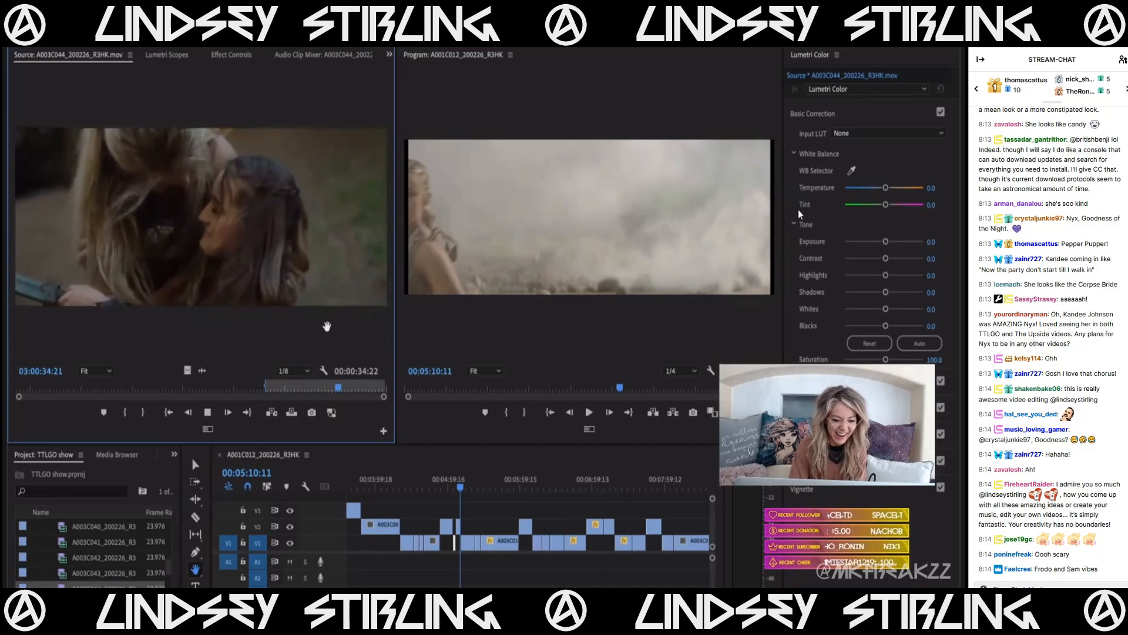
{"action": "key", "text": "space"}
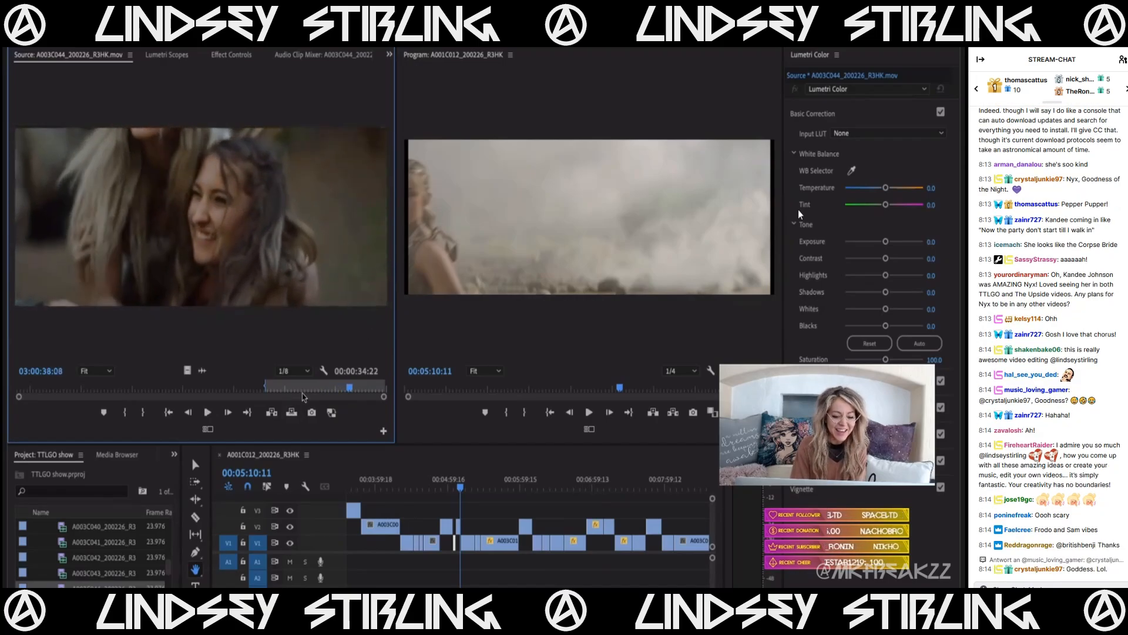
{"action": "left_click_drag", "start_coordinate": [312, 389], "coordinate": [326, 390]}
{"action": "key", "text": "o"}
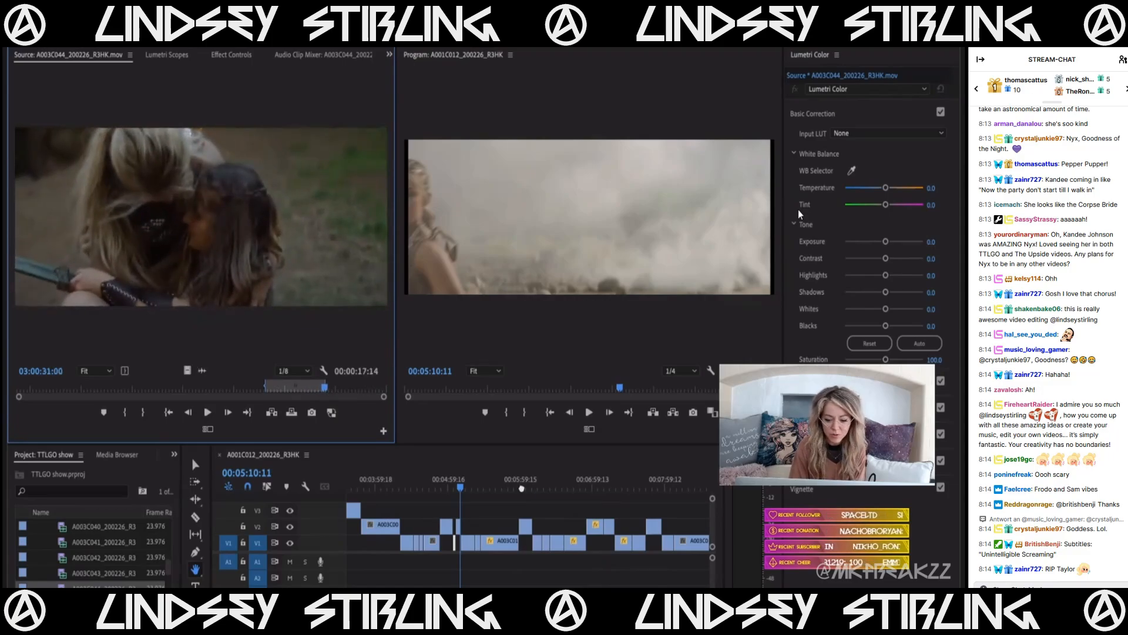
- Add the marked A003C044 range to track V2 and move it just past the final A003C041 clip
{"action": "left_click", "coordinate": [676, 529]}
{"action": "scroll", "coordinate": [675, 529], "scroll_direction": "down", "scroll_amount": 2}
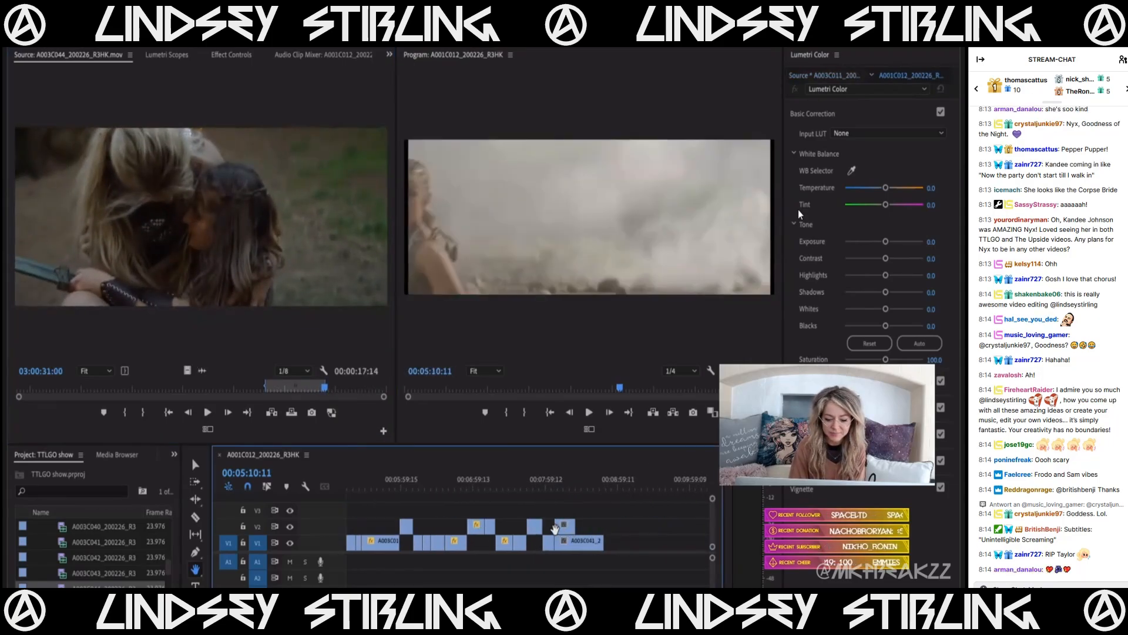
{"action": "key", "text": "v"}
{"action": "left_click_drag", "start_coordinate": [563, 526], "coordinate": [614, 526]}
- Open source clip A003C045, mark an In point for a 00:01:10:16 range and preview it to about 03:01:35:02
{"action": "scroll", "coordinate": [86, 543], "scroll_direction": "down", "scroll_amount": 2}
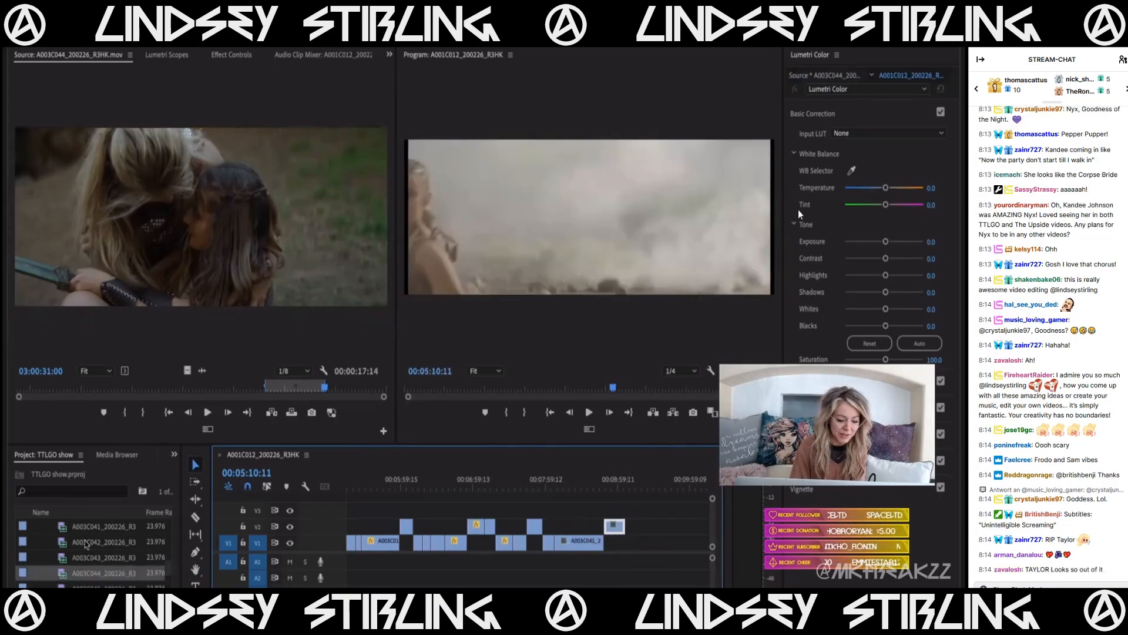
{"action": "double_click", "coordinate": [68, 560]}
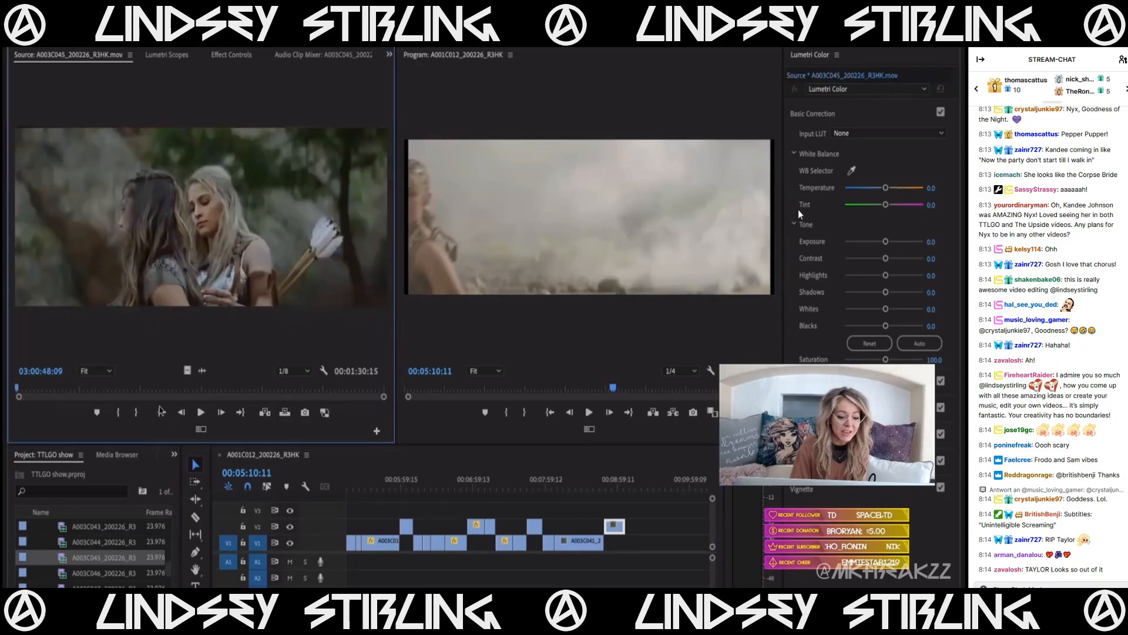
{"action": "left_click_drag", "start_coordinate": [149, 386], "coordinate": [97, 390]}
{"action": "key", "text": "i"}
{"action": "key", "text": "space"}
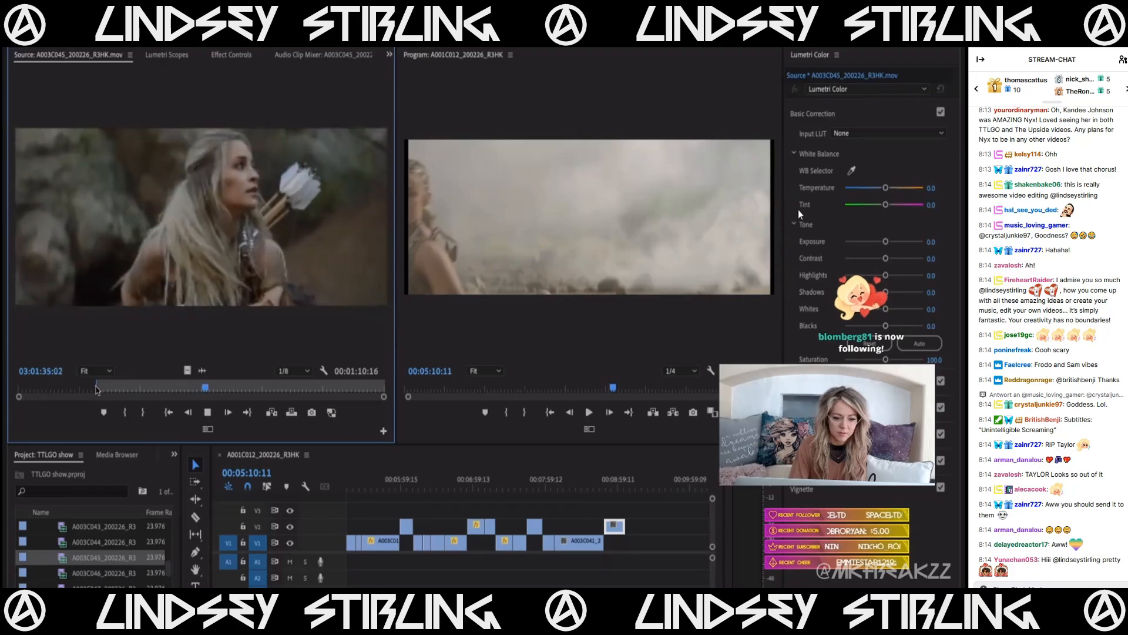
{"action": "key", "text": "space"}
- Open source clip A003C046 and scan it up to about 03:03:38:07
{"action": "double_click", "coordinate": [100, 572]}
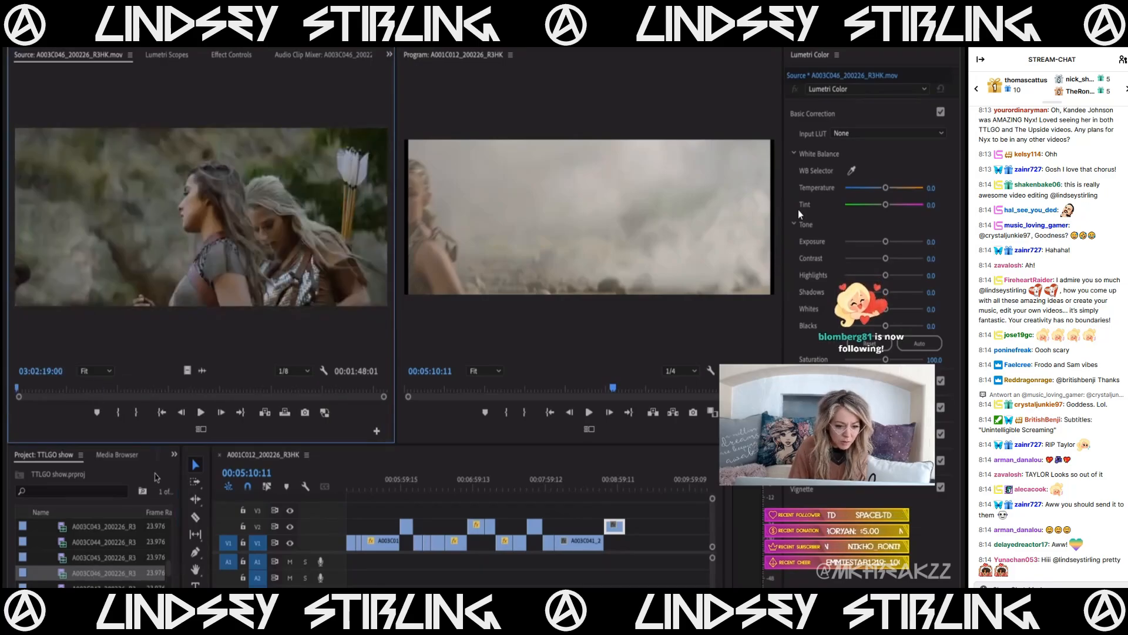
{"action": "left_click_drag", "start_coordinate": [132, 388], "coordinate": [253, 387]}
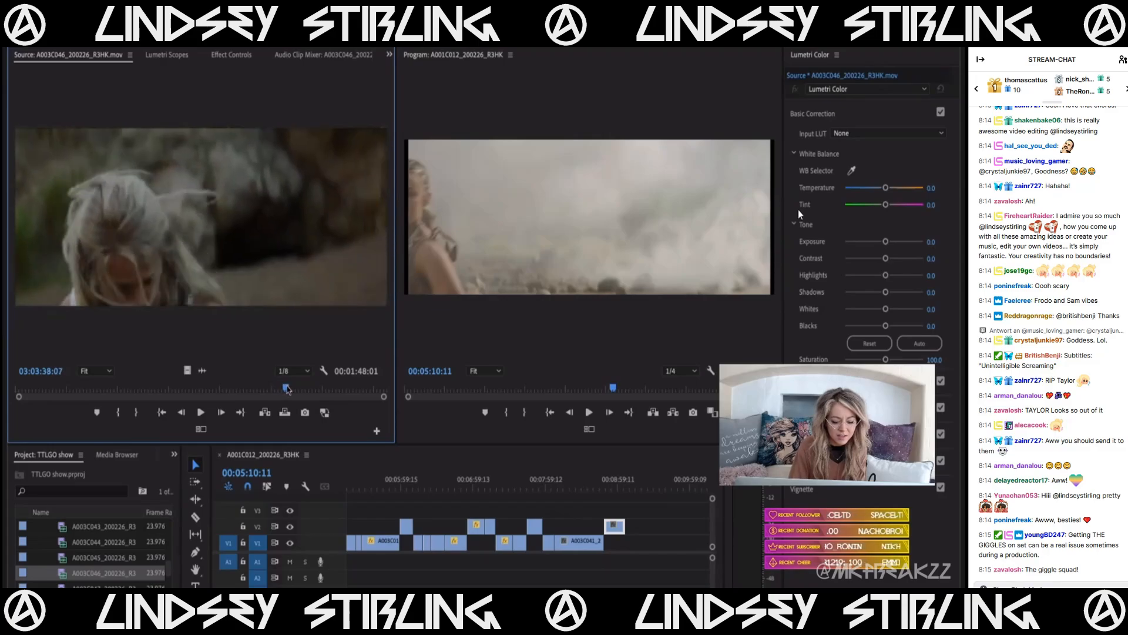
- Mark the A003C046 footage from about 03:02:57:17 to 03:03:57:22 and place it video-only on V1, just after the last V2 clip
{"action": "left_click_drag", "start_coordinate": [286, 389], "coordinate": [351, 389]}
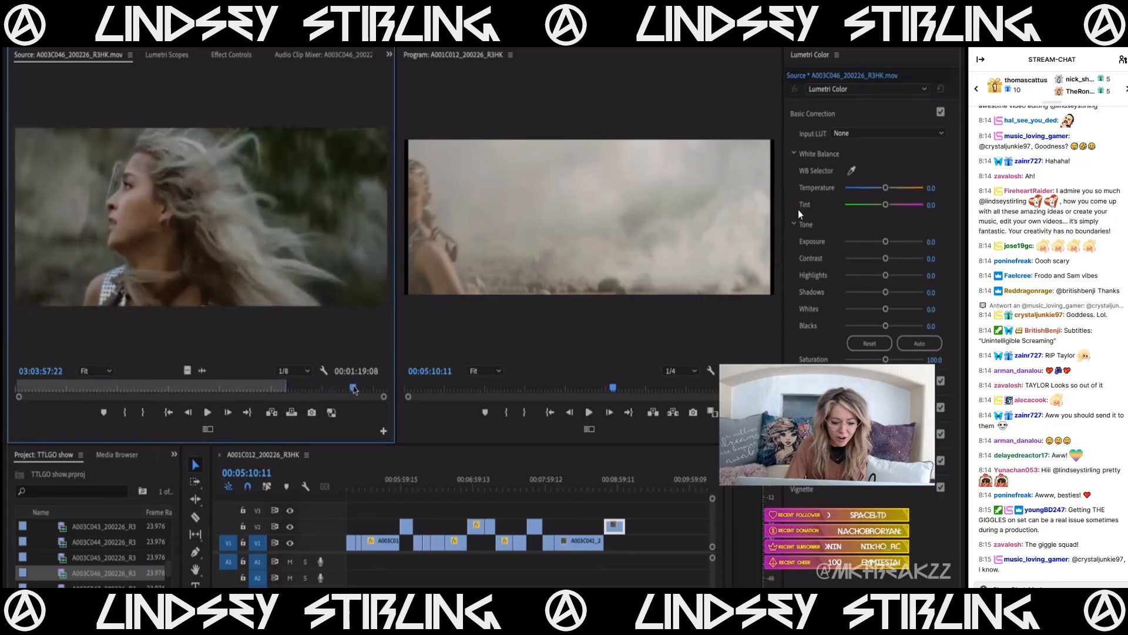
{"action": "key", "text": "o"}
{"action": "left_click_drag", "start_coordinate": [267, 392], "coordinate": [150, 404]}
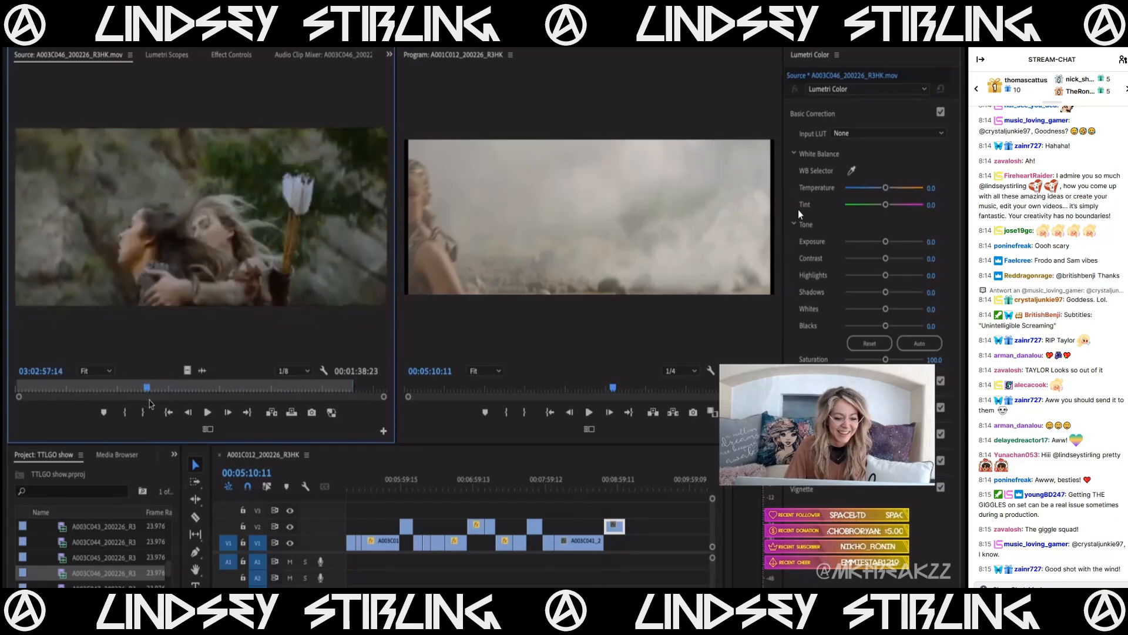
{"action": "key", "text": "i"}
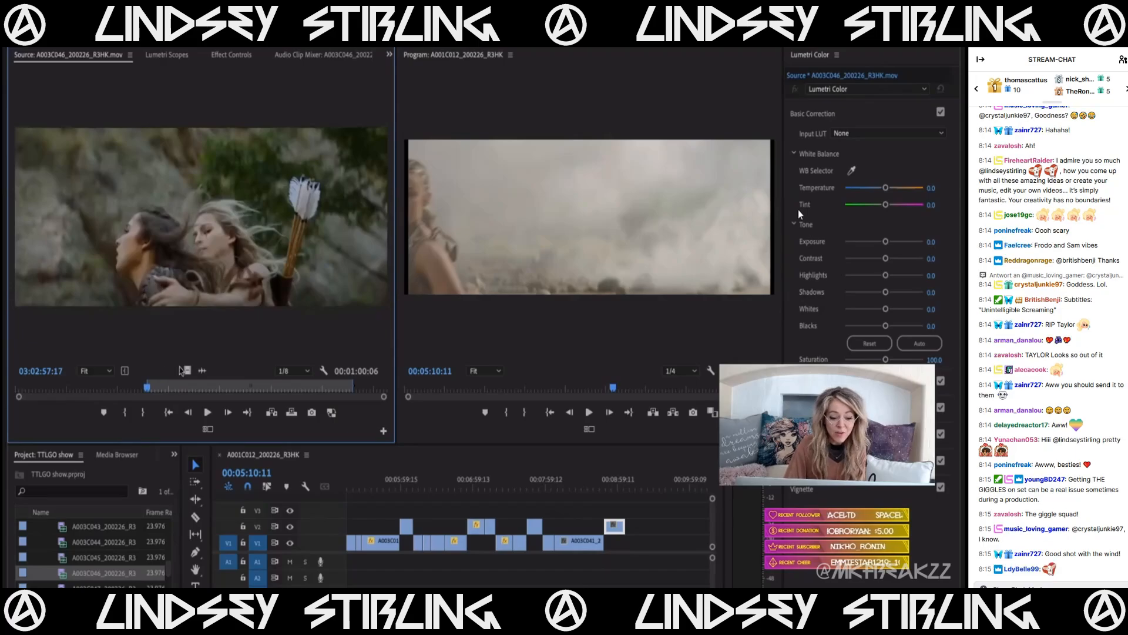
{"action": "left_click_drag", "start_coordinate": [185, 370], "coordinate": [652, 542]}
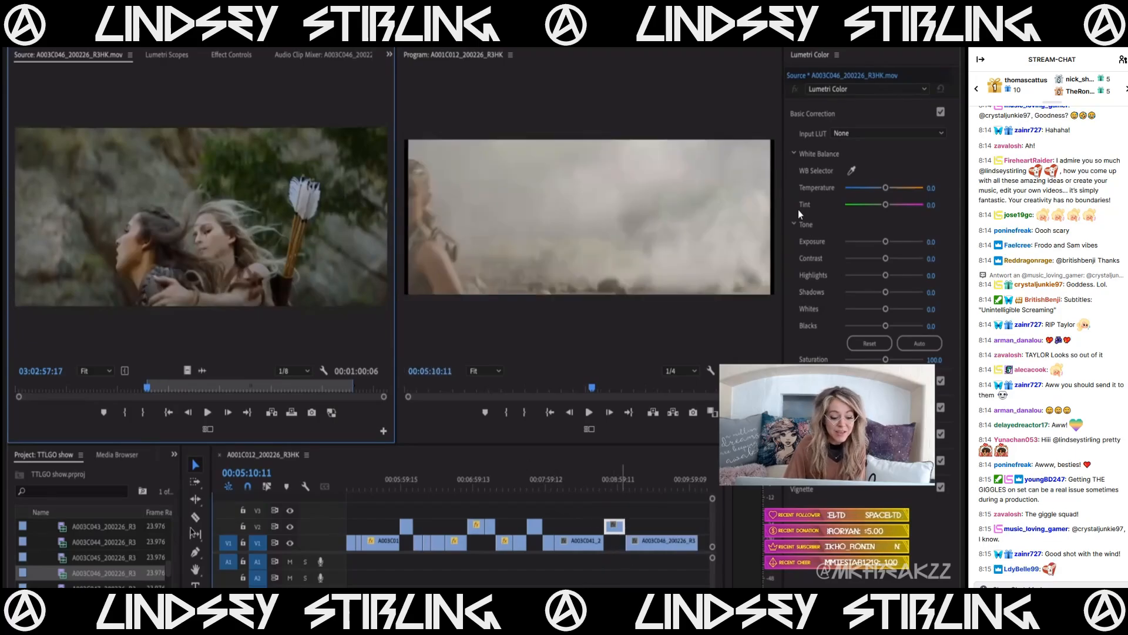
- Open clip A003C047, mark the crawling shot from 03:04:28:07 to about 03:04:50:15, and place it on V2 at the sequence's end
{"action": "scroll", "coordinate": [59, 570], "scroll_direction": "down", "scroll_amount": 1}
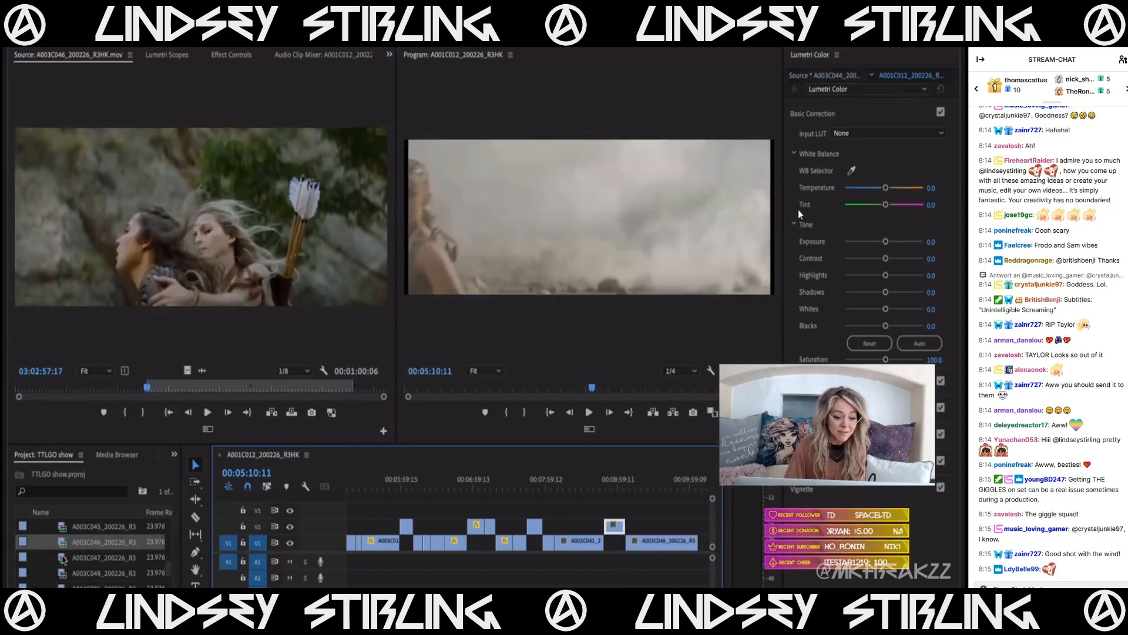
{"action": "double_click", "coordinate": [64, 558]}
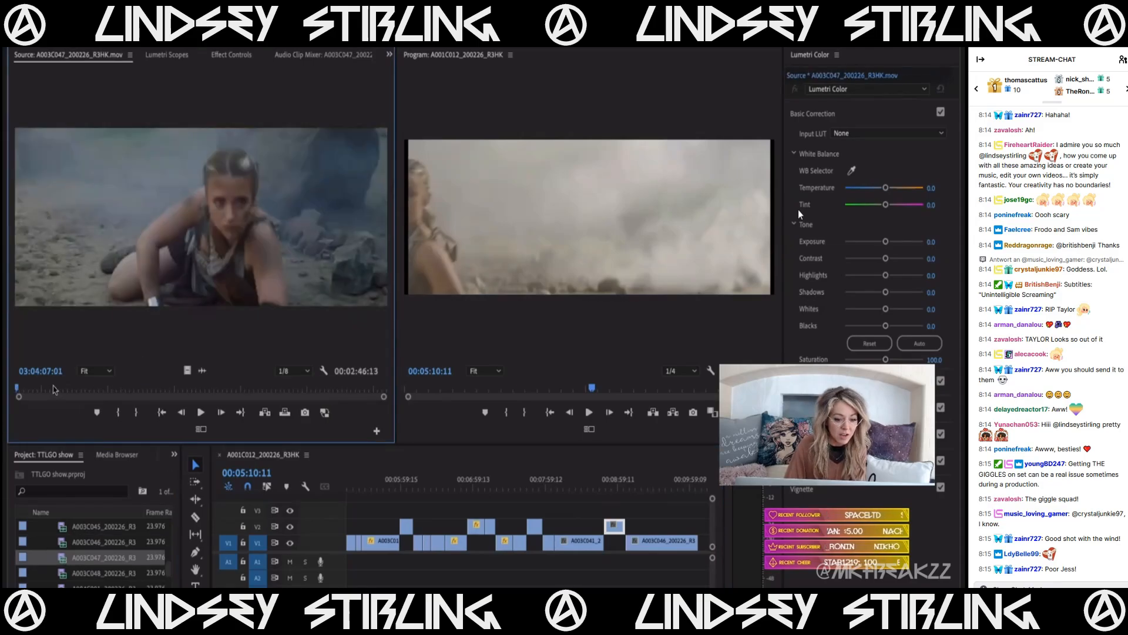
{"action": "left_click_drag", "start_coordinate": [66, 389], "coordinate": [69, 389]}
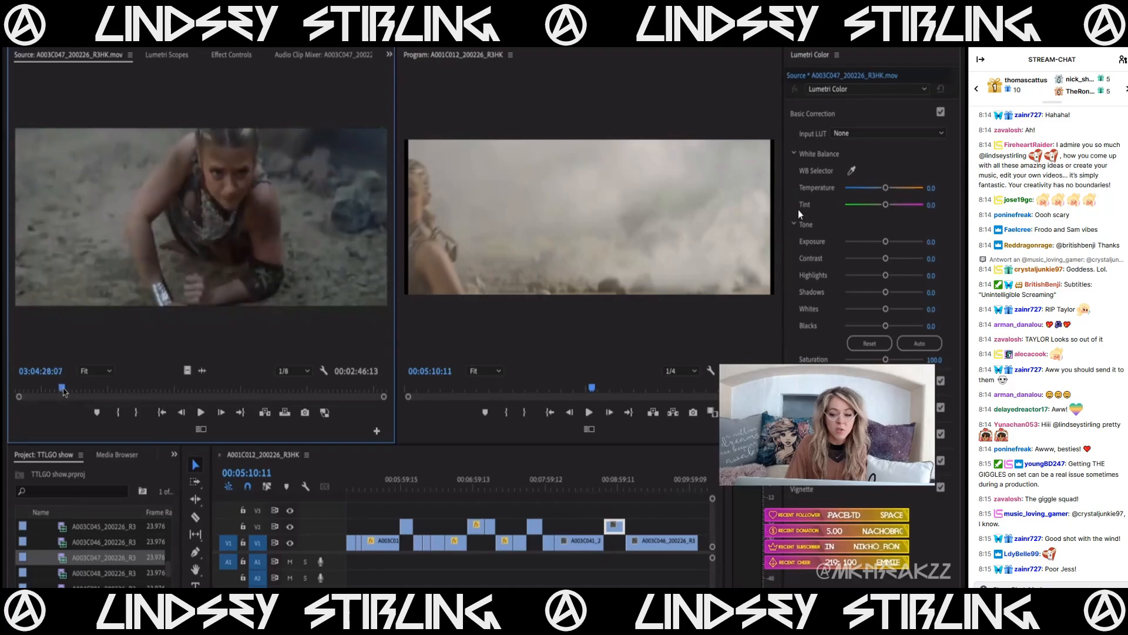
{"action": "key", "text": "space"}
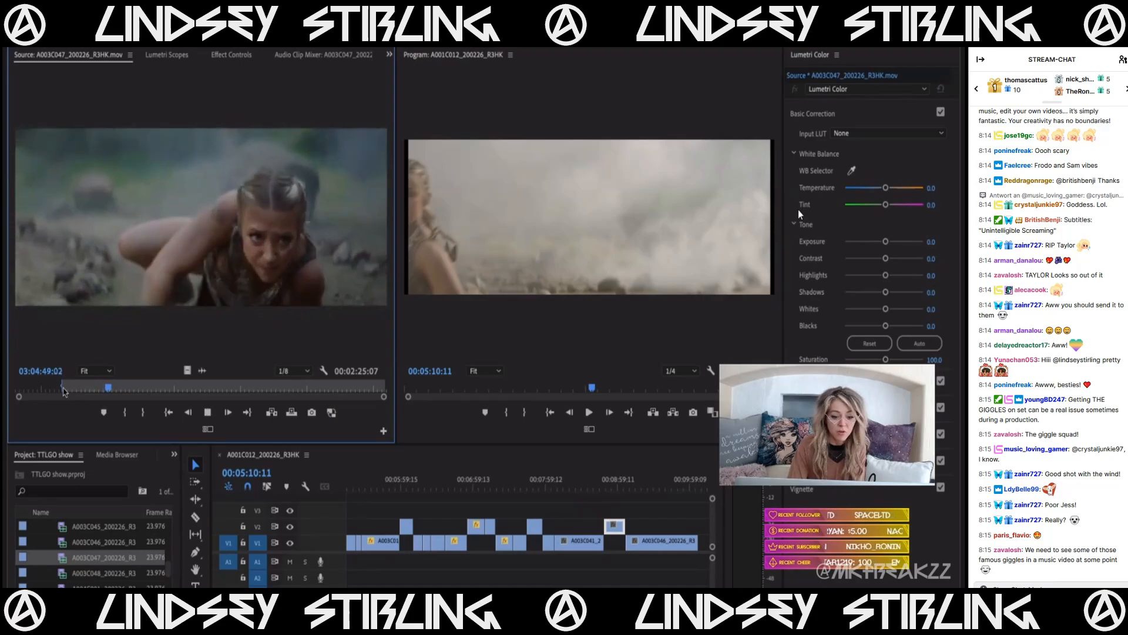
{"action": "key", "text": "space"}
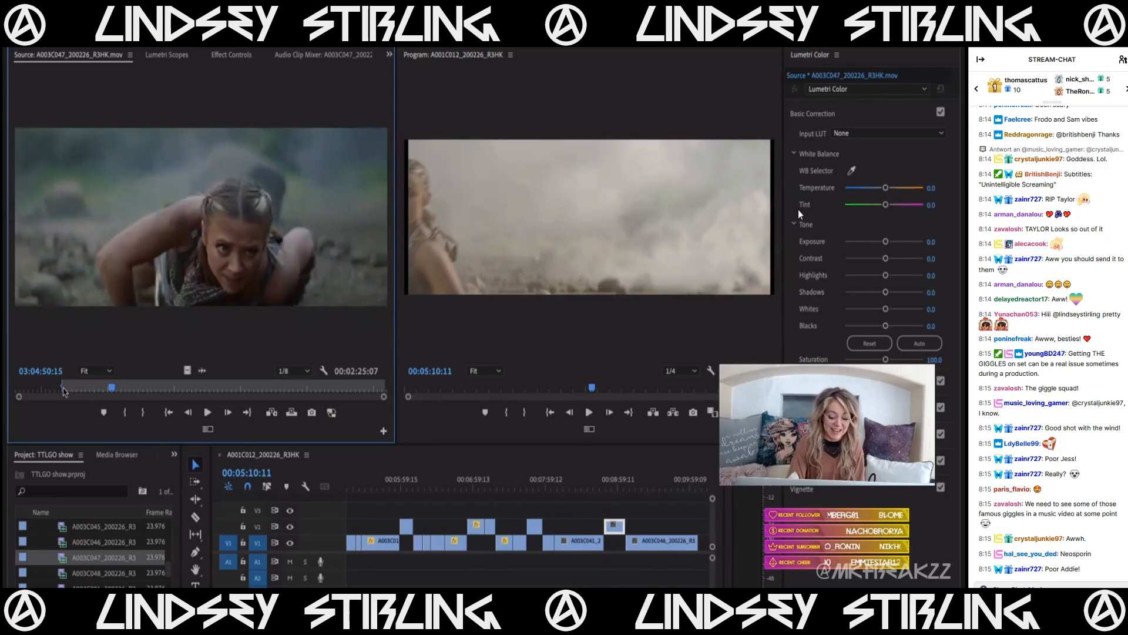
{"action": "key", "text": "o"}
{"action": "left_click_drag", "start_coordinate": [135, 386], "coordinate": [704, 527]}
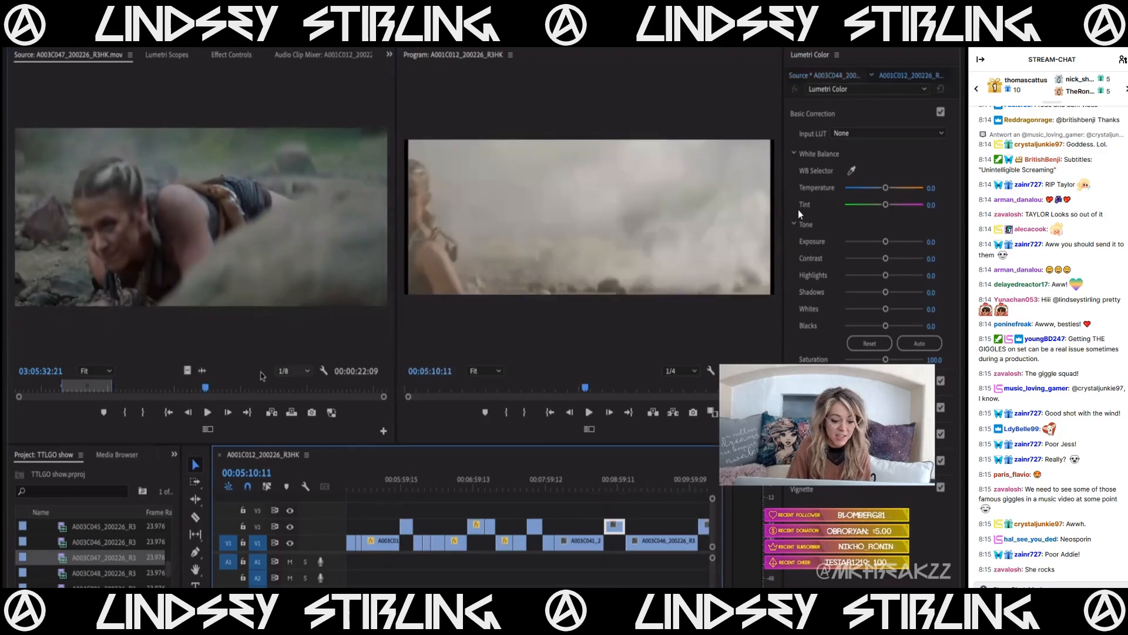
- Mark about 23 seconds of A003C047 from 03:05:26:05 and place it video-only on V1 after the last V2 clip
{"action": "left_click_drag", "start_coordinate": [203, 388], "coordinate": [192, 387]}
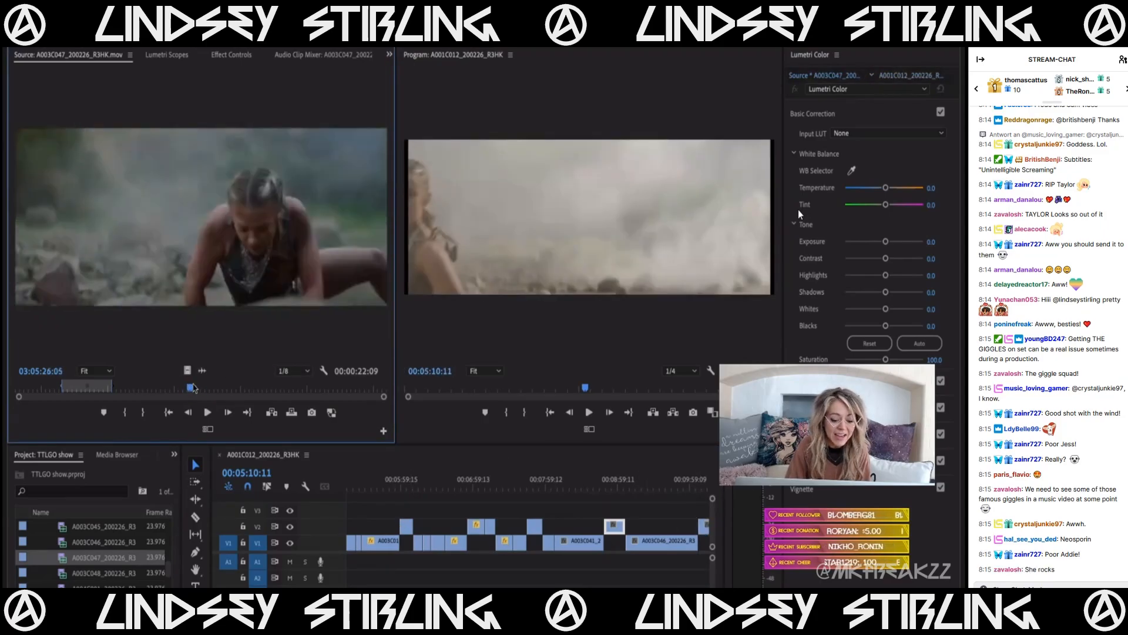
{"action": "key", "text": "i"}
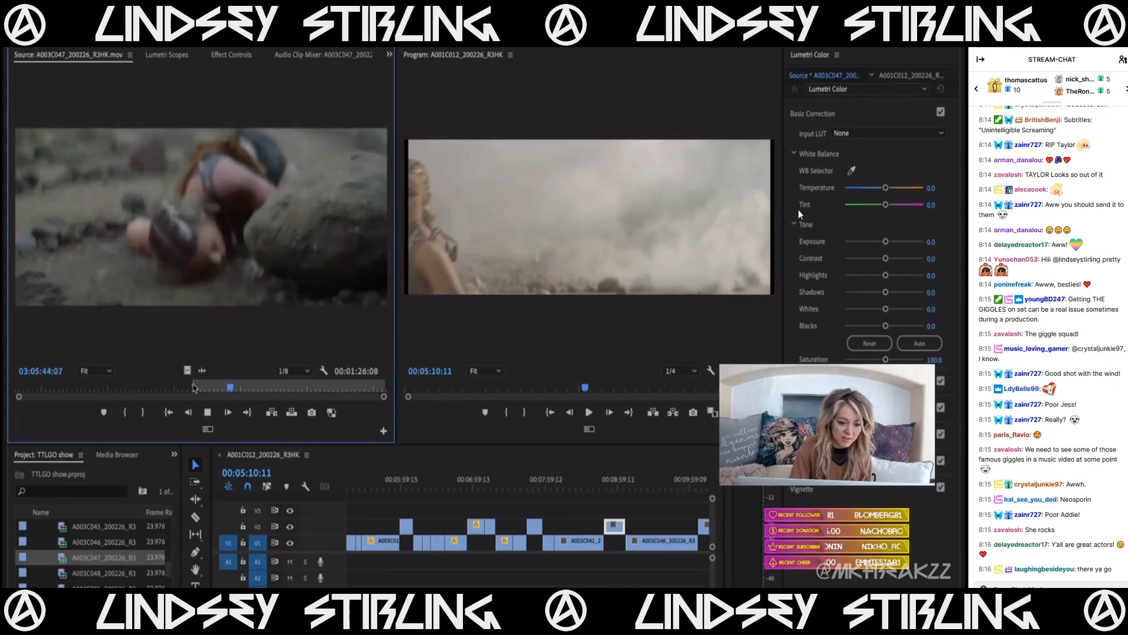
{"action": "key", "text": "o"}
{"action": "key", "text": "space"}
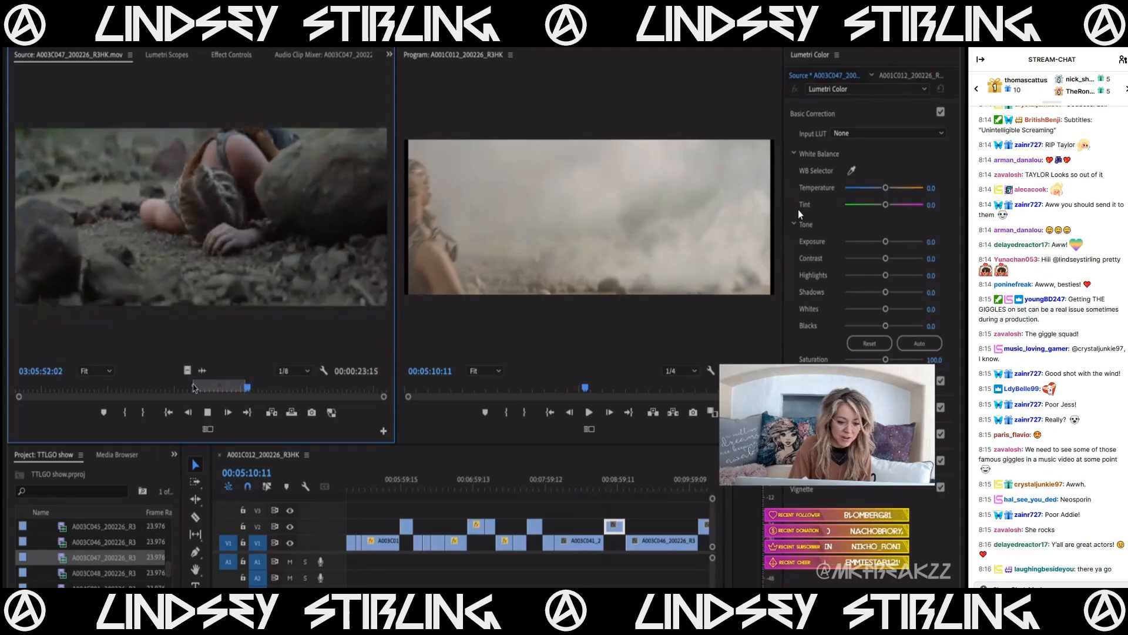
{"action": "left_click_drag", "start_coordinate": [241, 385], "coordinate": [306, 392]}
{"action": "scroll", "coordinate": [395, 527], "scroll_direction": "right", "scroll_amount": 5}
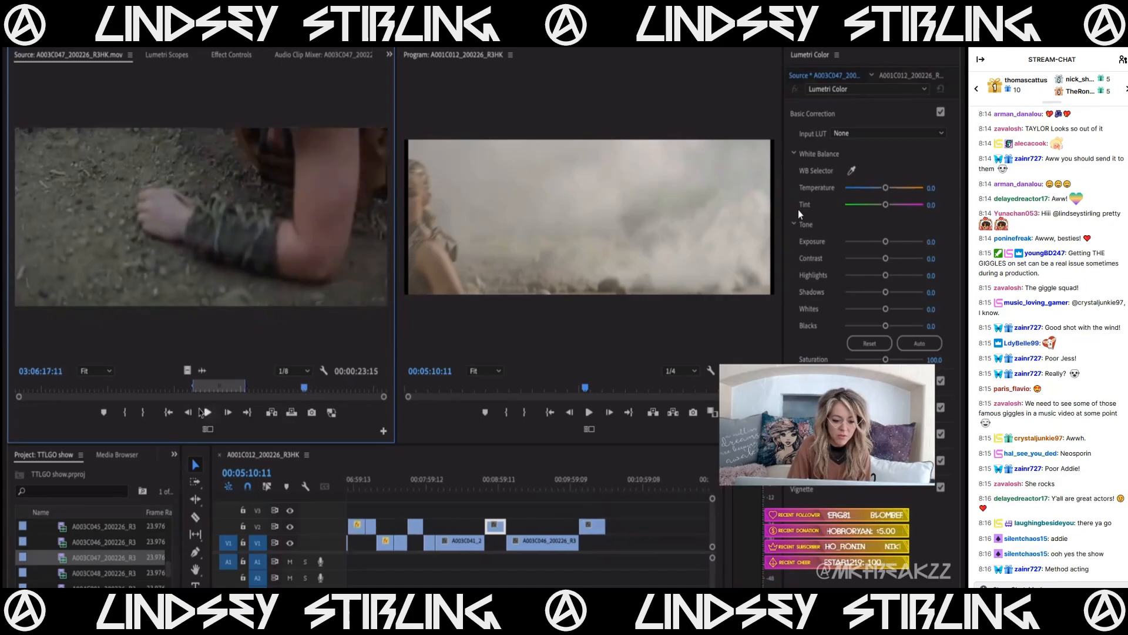
{"action": "left_click_drag", "start_coordinate": [187, 371], "coordinate": [576, 536]}
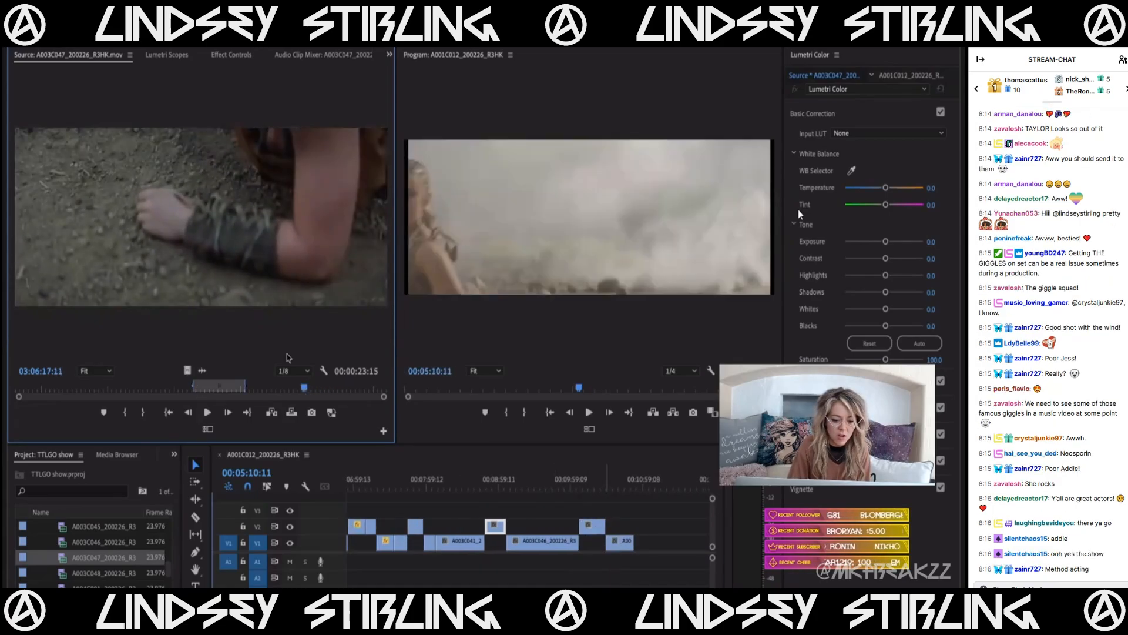
- Mark the hand close-up in A003C047 from 03:06:23:15 to 03:06:40:19 and append it video-only to V1
{"action": "left_click", "coordinate": [292, 387]}
{"action": "left_click_drag", "start_coordinate": [292, 388], "coordinate": [302, 390]}
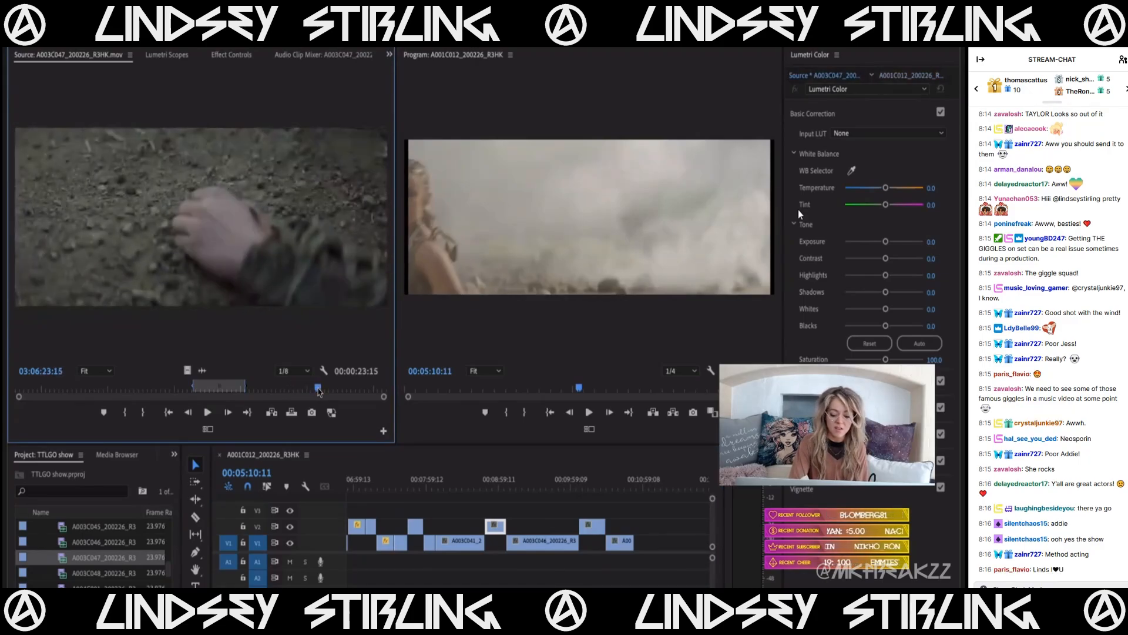
{"action": "key", "text": "i"}
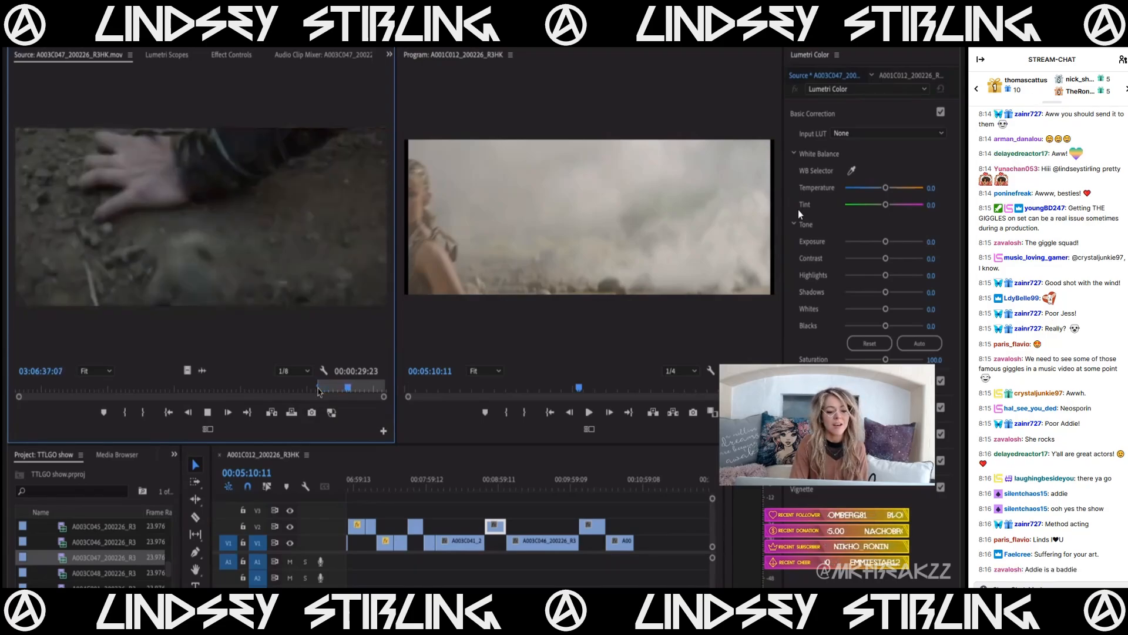
{"action": "key", "text": "o"}
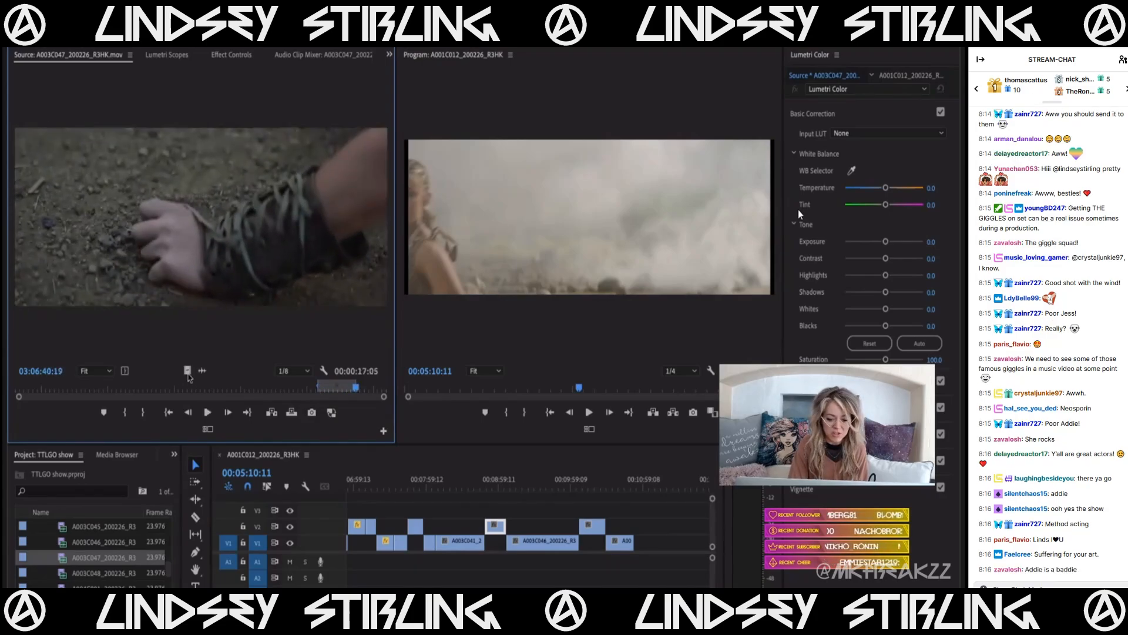
{"action": "left_click_drag", "start_coordinate": [188, 377], "coordinate": [626, 551]}
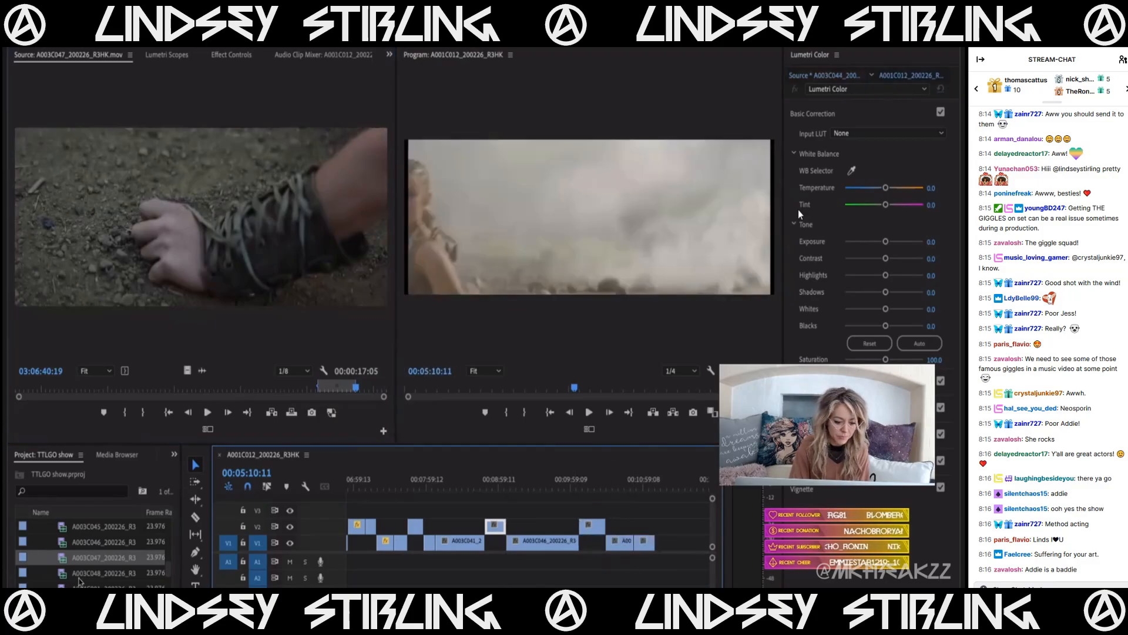
- Open clip A003C048, mark about 24 seconds of the shield warrior ending at 03:07:32:07, and append it video-only to V1
{"action": "double_click", "coordinate": [79, 576]}
{"action": "left_click_drag", "start_coordinate": [112, 389], "coordinate": [81, 402]}
{"action": "key", "text": "i"}
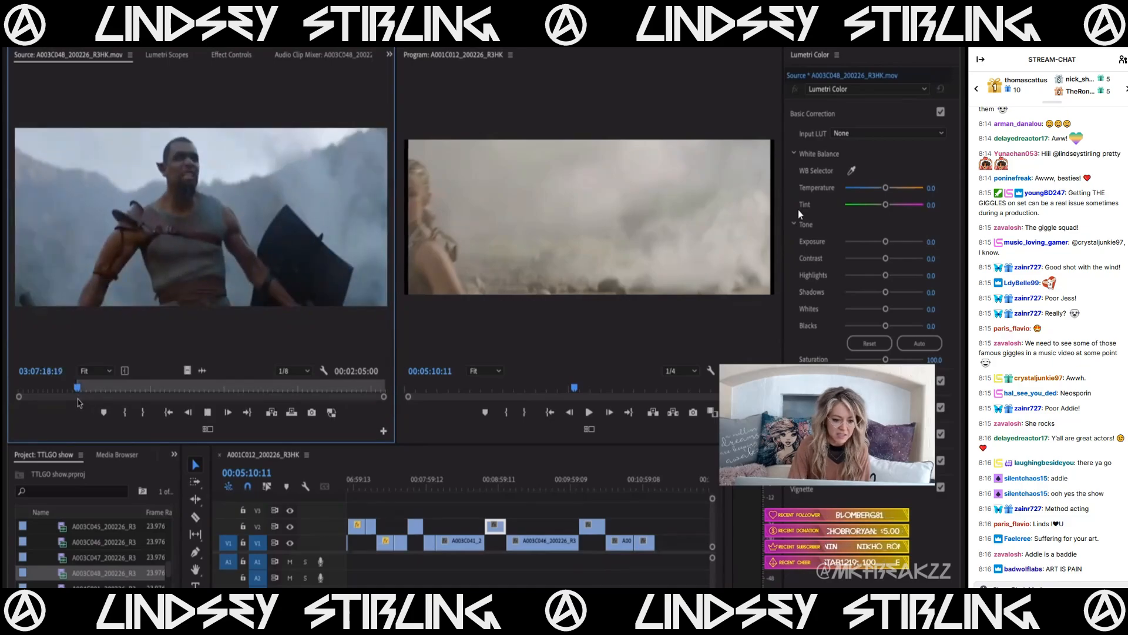
{"action": "key", "text": "space"}
{"action": "left_click_drag", "start_coordinate": [69, 399], "coordinate": [52, 394]}
{"action": "key", "text": "space"}
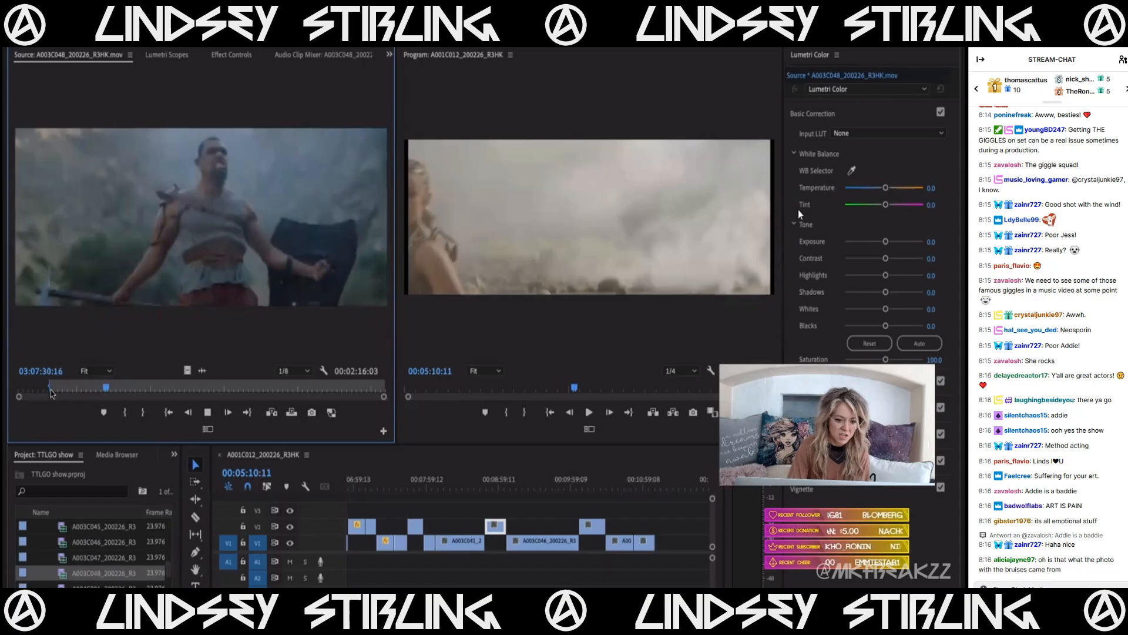
{"action": "key", "text": "o"}
{"action": "key", "text": "space"}
{"action": "left_click_drag", "start_coordinate": [187, 370], "coordinate": [654, 539]}
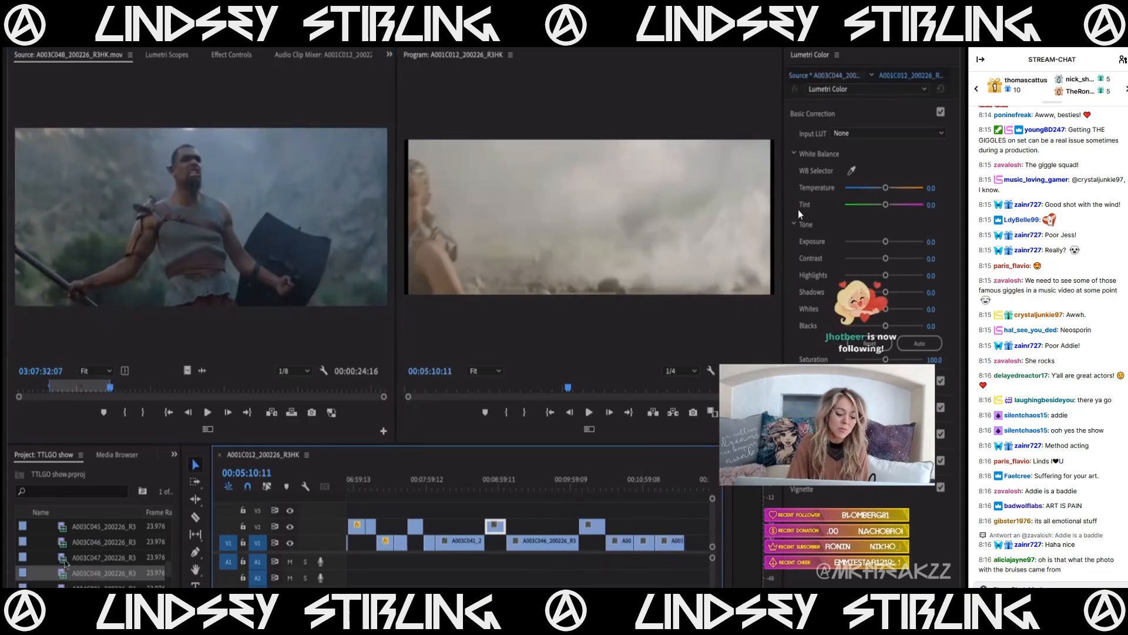
- Examine the A004C001 and A004C002 violin footage and the following A004 clips for usable moments
{"action": "scroll", "coordinate": [65, 559], "scroll_direction": "down", "scroll_amount": 1}
{"action": "left_click", "coordinate": [64, 561]}
{"action": "double_click", "coordinate": [63, 562]}
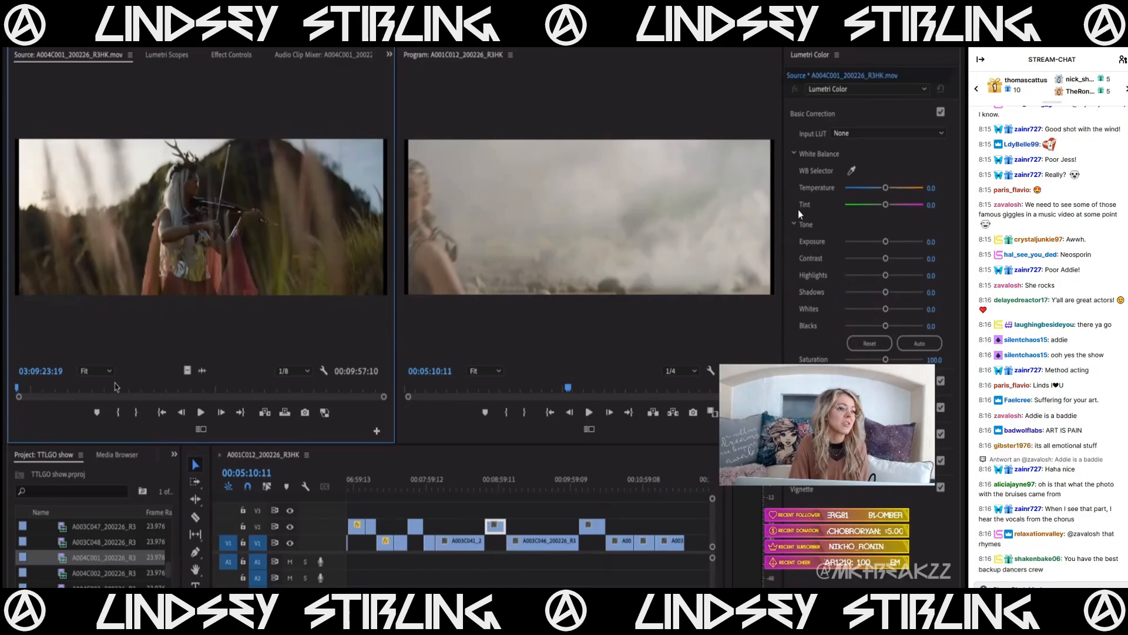
{"action": "left_click_drag", "start_coordinate": [115, 386], "coordinate": [124, 388]}
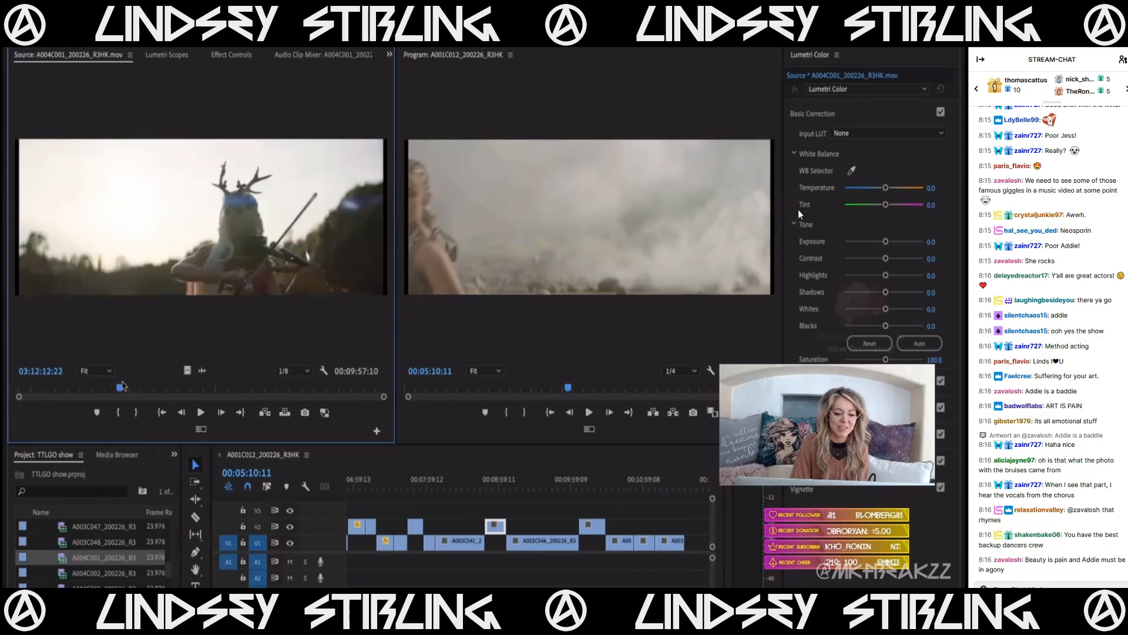
{"action": "double_click", "coordinate": [95, 573]}
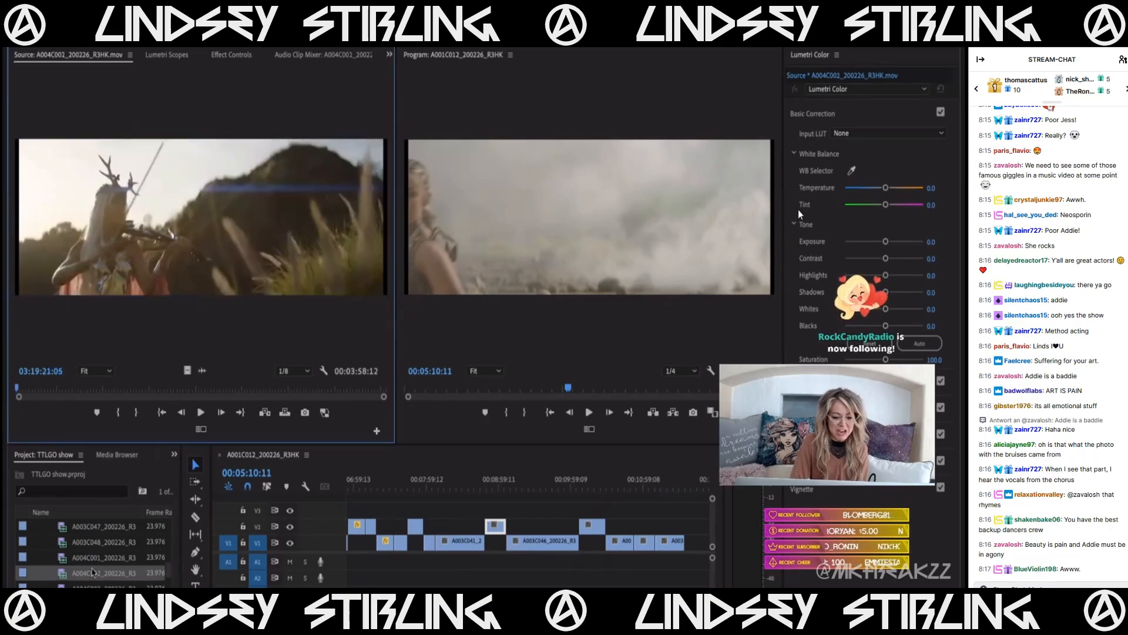
{"action": "left_click", "coordinate": [196, 388]}
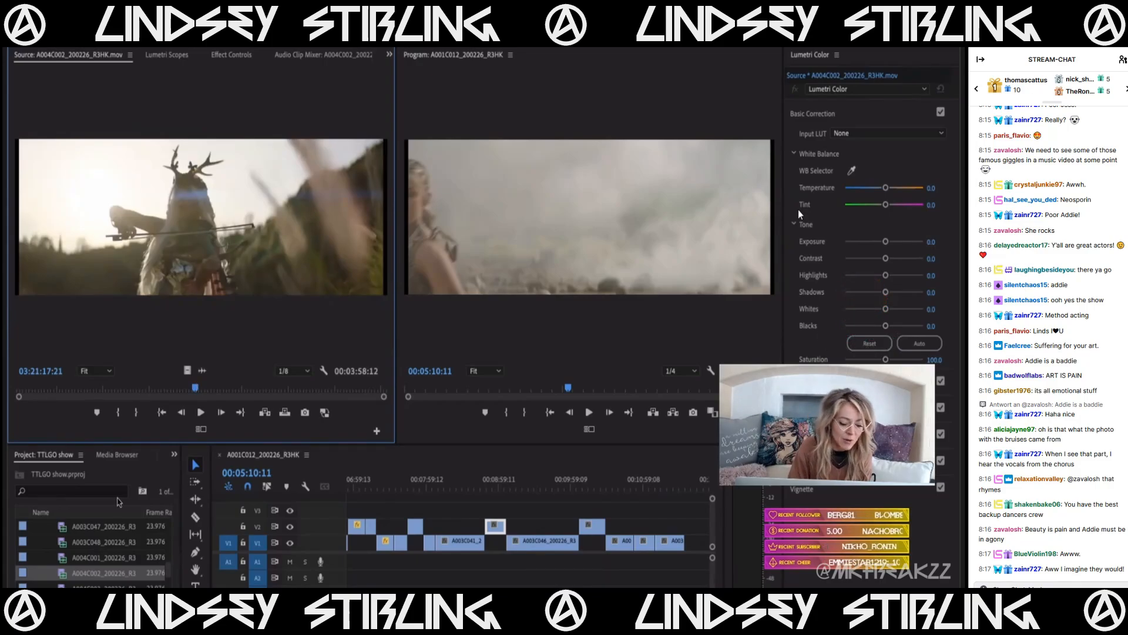
{"action": "scroll", "coordinate": [117, 517], "scroll_direction": "down", "scroll_amount": 3}
{"action": "left_click", "coordinate": [92, 545]}
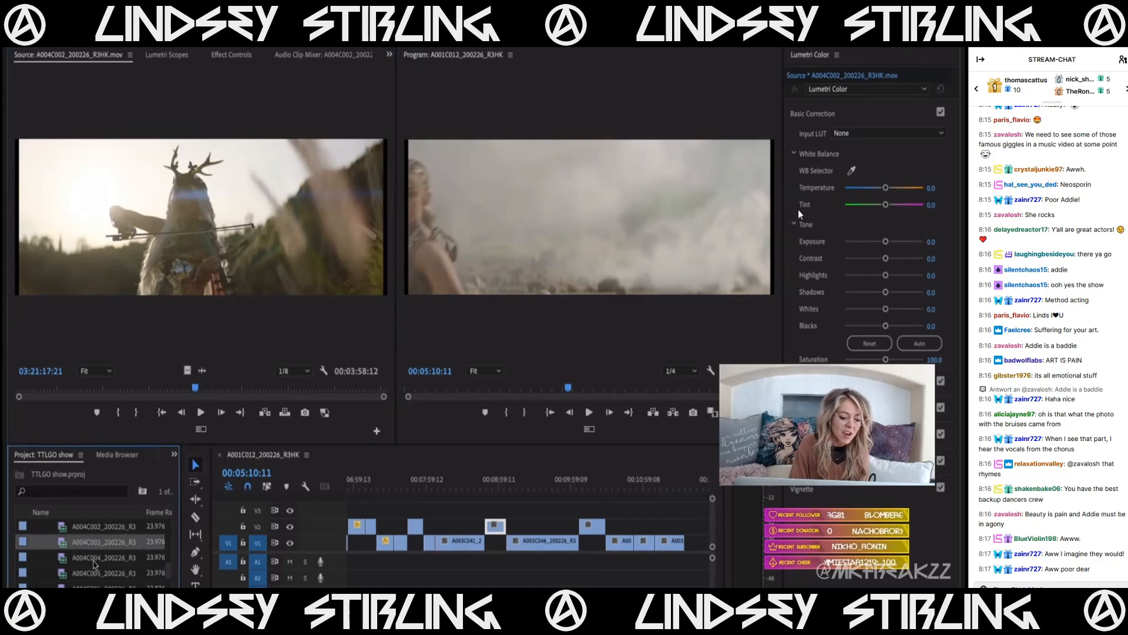
{"action": "double_click", "coordinate": [94, 559]}
- Open clip A004C005, mark just under two seconds from 03:29:09:07, and place it video-only on V2 at the sequence's end
{"action": "double_click", "coordinate": [94, 573]}
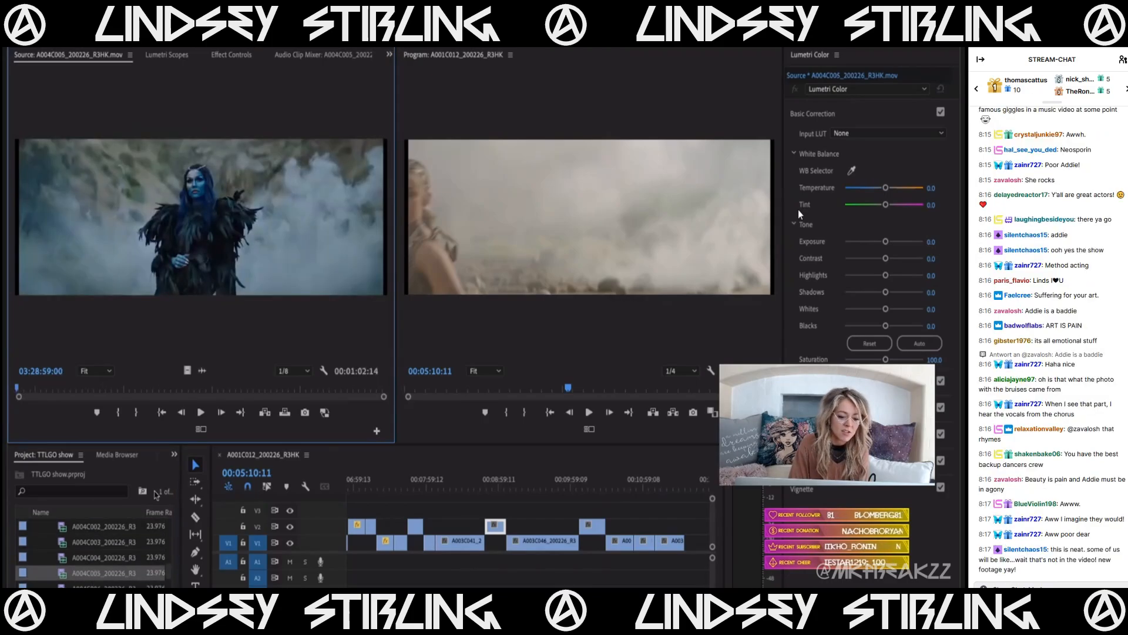
{"action": "left_click_drag", "start_coordinate": [168, 391], "coordinate": [75, 405]}
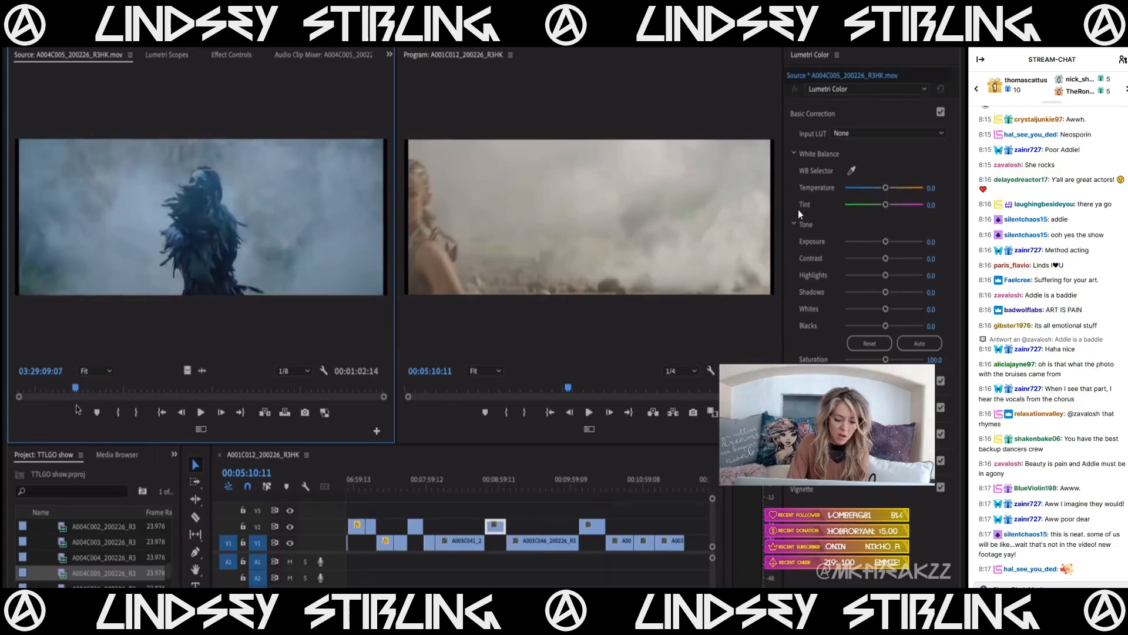
{"action": "key", "text": "space"}
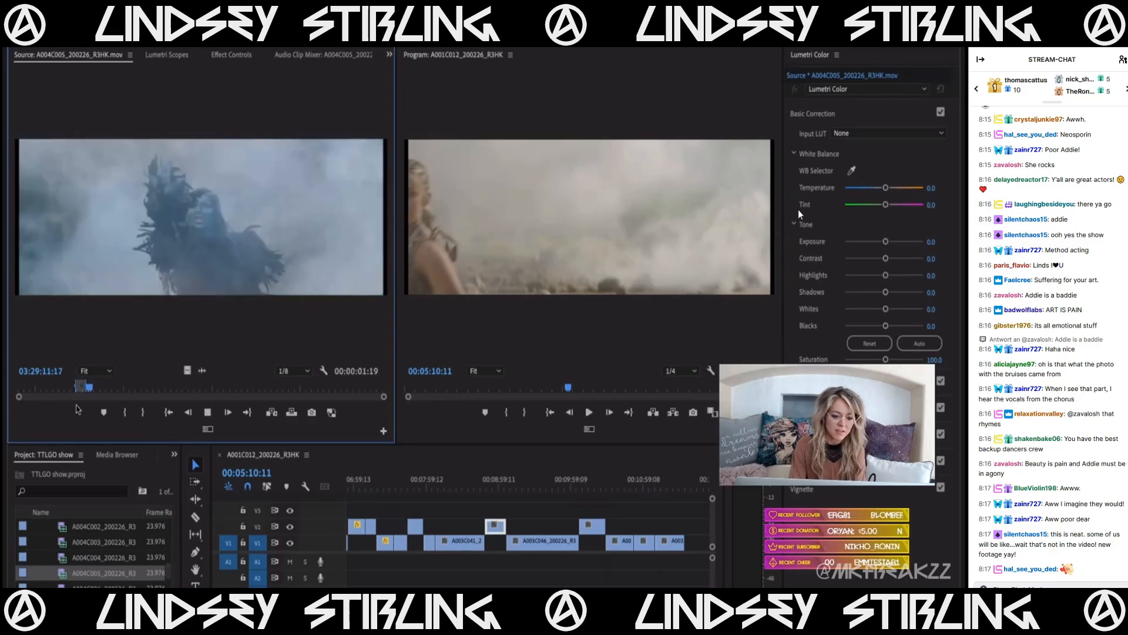
{"action": "key", "text": "space"}
{"action": "left_click_drag", "start_coordinate": [187, 371], "coordinate": [686, 536]}
- Mark about four seconds of the feathered figure in A004C005, ending around 03:29:26:11, and place it on V1 after the last V2 clip
{"action": "left_click_drag", "start_coordinate": [93, 388], "coordinate": [156, 394]}
{"action": "key", "text": "i"}
{"action": "key", "text": "space"}
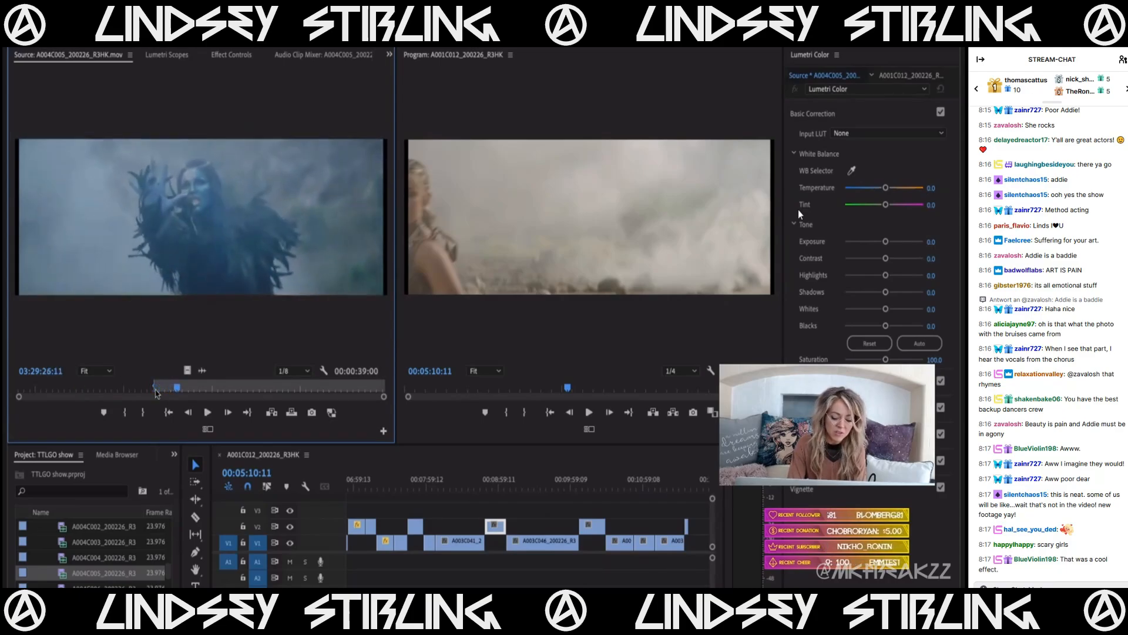
{"action": "key", "text": "o"}
{"action": "left_click_drag", "start_coordinate": [580, 500], "coordinate": [691, 551]}
- Review the rest of A004C005 and scrub through clip A004C006 for usable moments
{"action": "left_click_drag", "start_coordinate": [187, 392], "coordinate": [332, 415]}
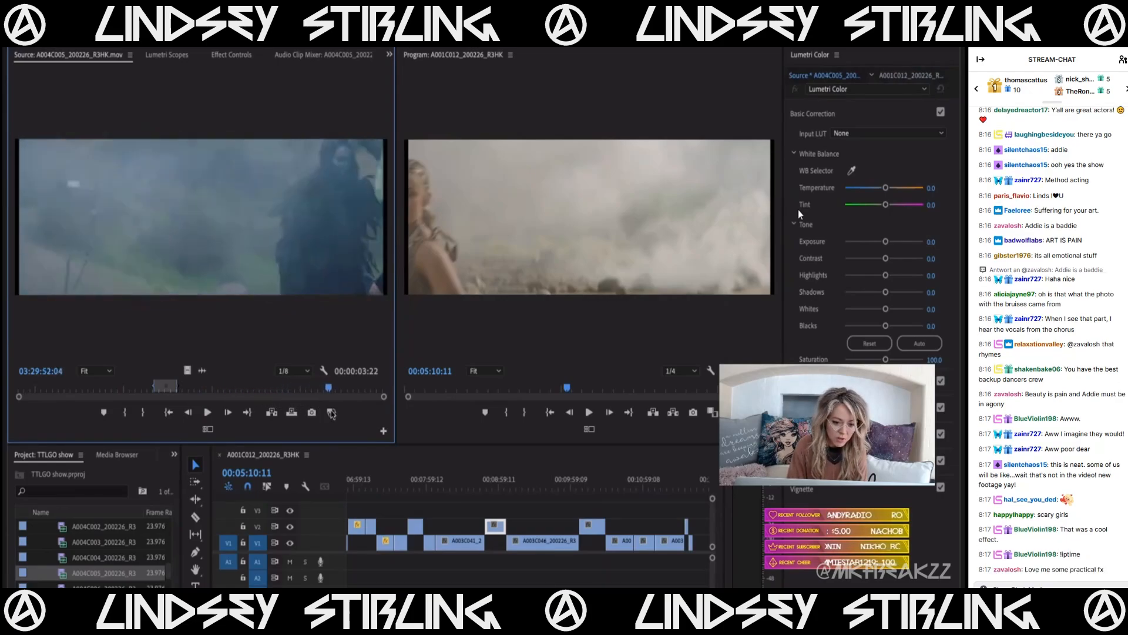
{"action": "double_click", "coordinate": [79, 586]}
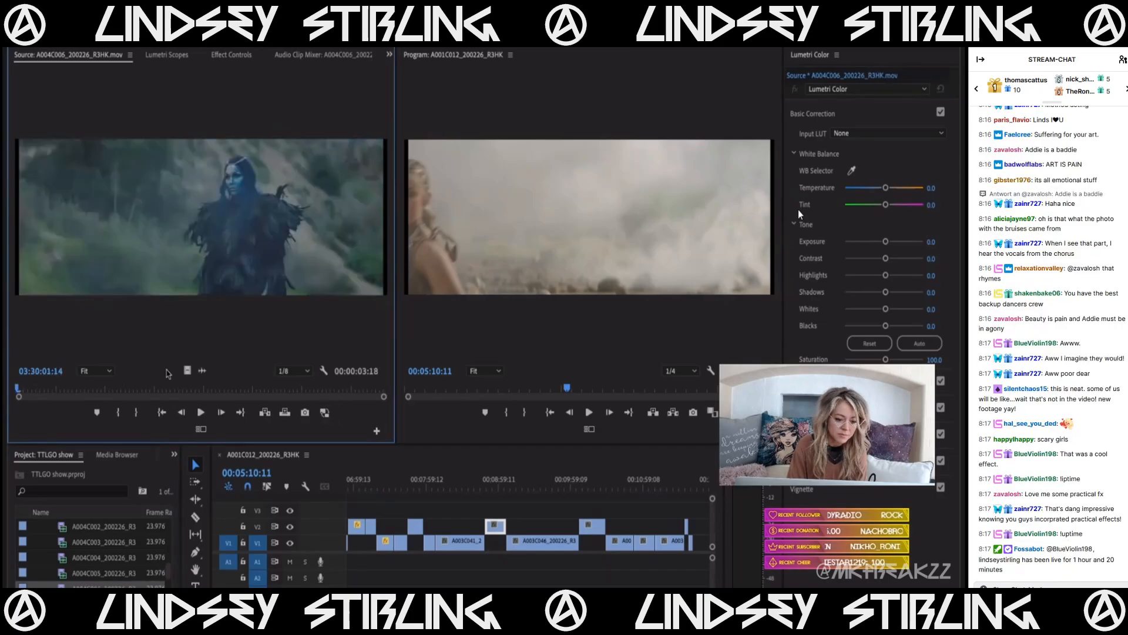
{"action": "left_click_drag", "start_coordinate": [102, 392], "coordinate": [303, 406]}
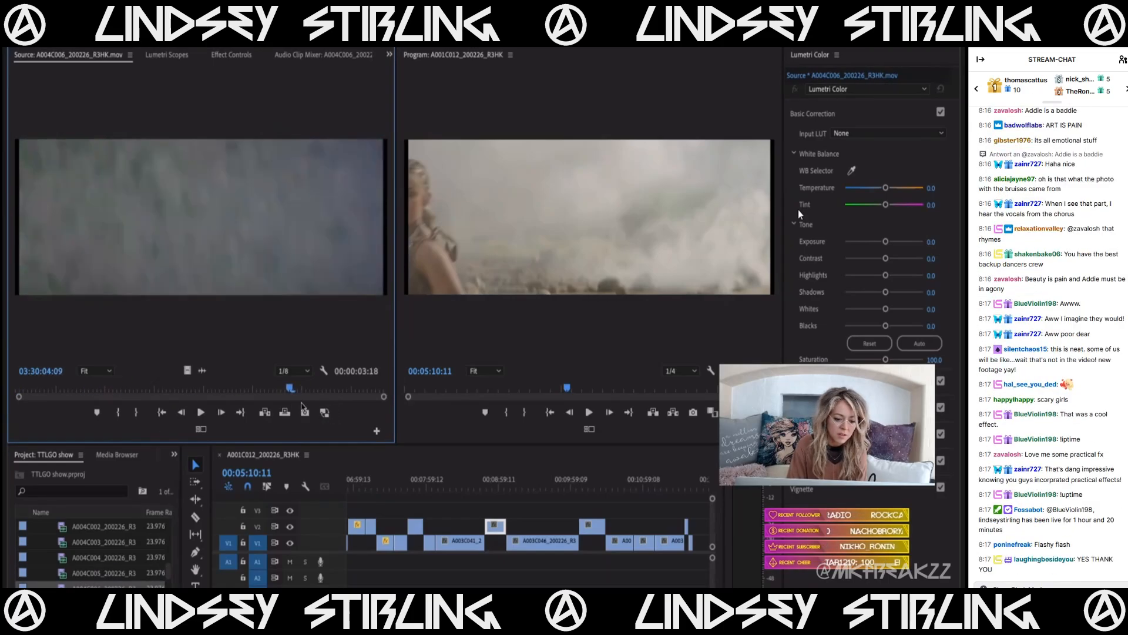
{"action": "scroll", "coordinate": [74, 577], "scroll_direction": "down", "scroll_amount": 3}
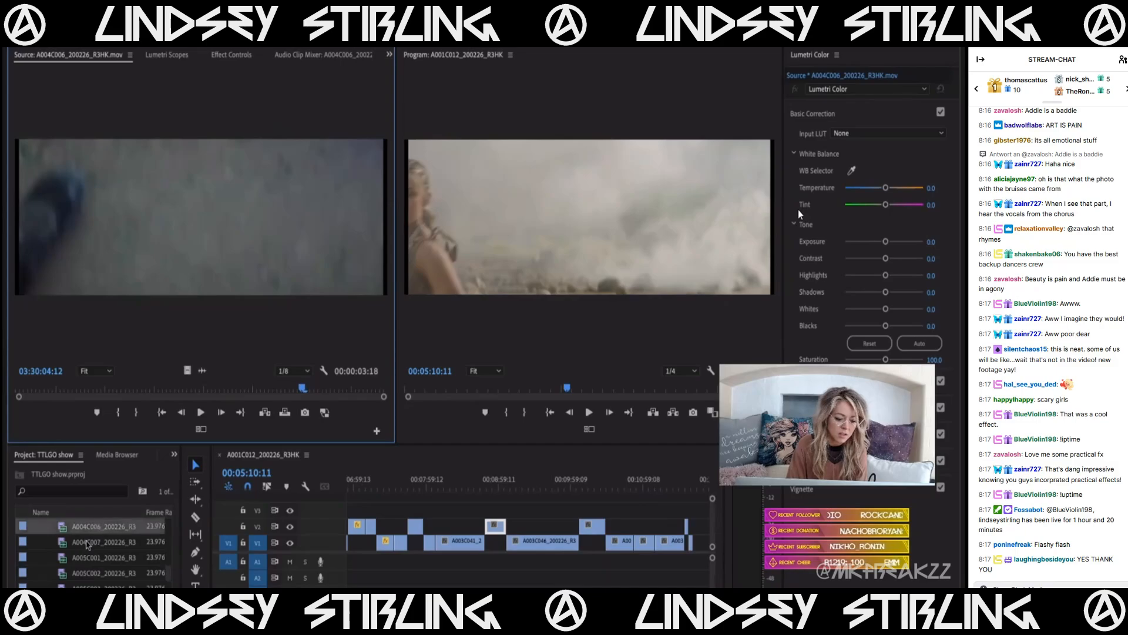
- Open clip A004C007, mark about four seconds ending around 03:30:15:07, and place it video-only on V1 at the sequence's end
{"action": "scroll", "coordinate": [87, 549], "scroll_direction": "up", "scroll_amount": 2}
{"action": "double_click", "coordinate": [88, 556]}
{"action": "left_click_drag", "start_coordinate": [83, 392], "coordinate": [157, 387]}
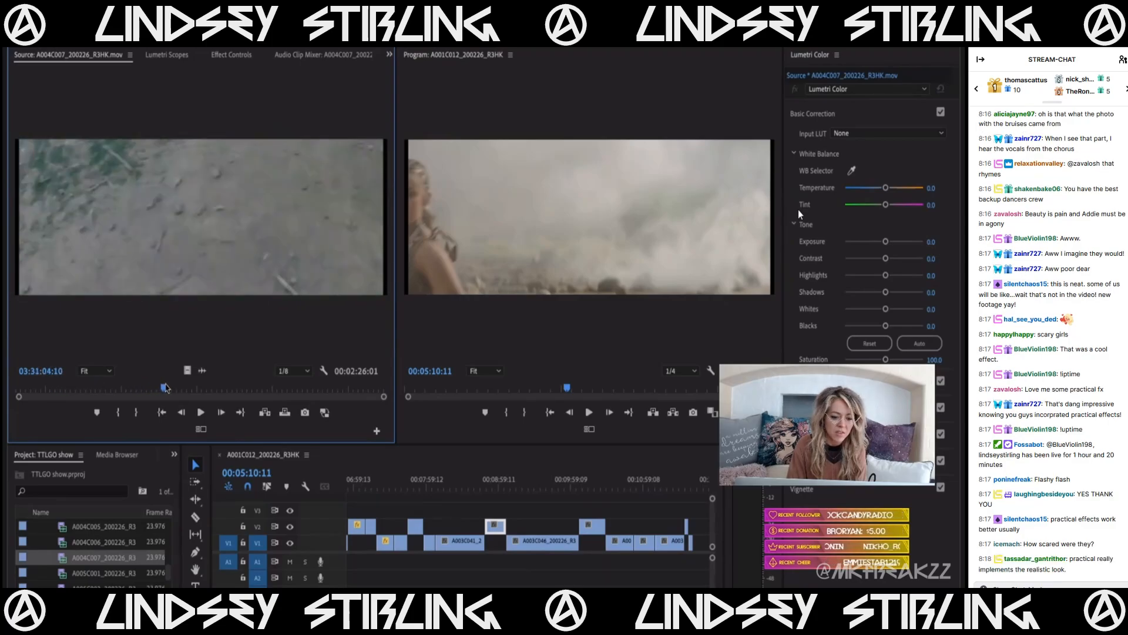
{"action": "left_click_drag", "start_coordinate": [163, 388], "coordinate": [30, 406]}
{"action": "key", "text": "i"}
{"action": "key", "text": "space"}
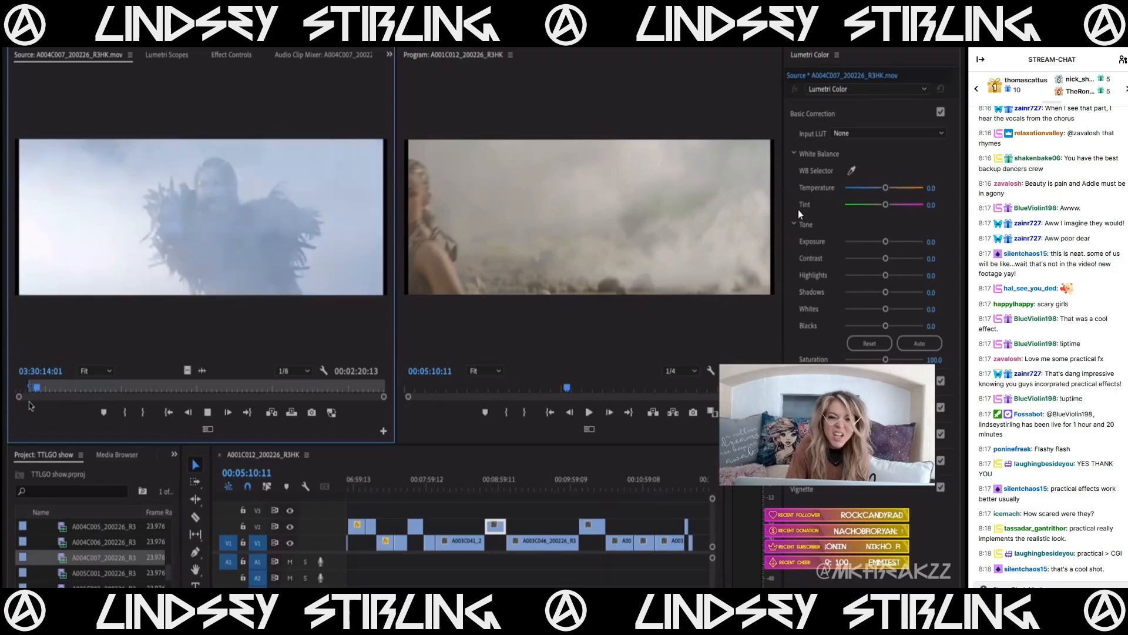
{"action": "key", "text": "space"}
{"action": "key", "text": "o"}
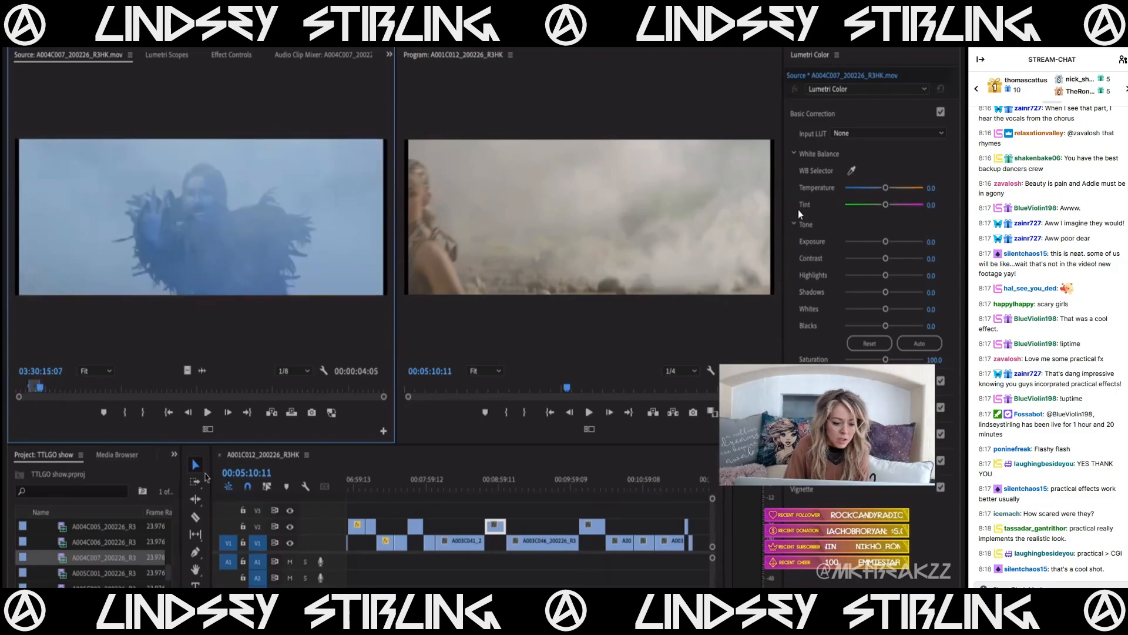
{"action": "left_click_drag", "start_coordinate": [187, 371], "coordinate": [712, 545]}
- Mark about three seconds of the raised hands in A004C007 from 03:30:50:23 and place them video-only on V1 at the sequence's end
{"action": "left_click_drag", "start_coordinate": [47, 387], "coordinate": [131, 397]}
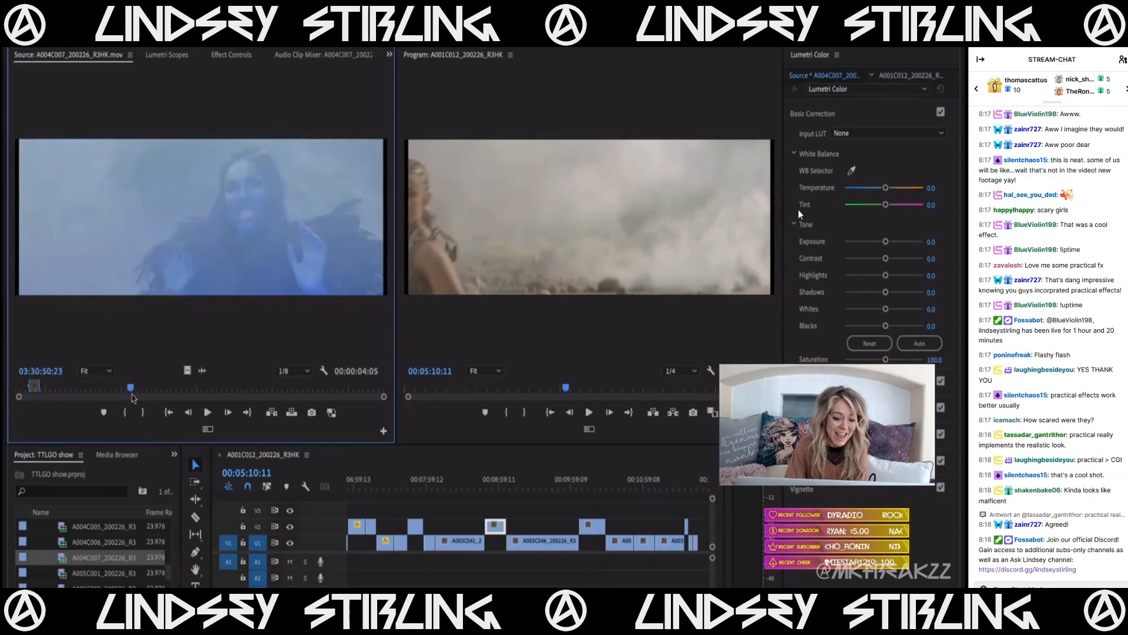
{"action": "key", "text": "i"}
{"action": "key", "text": "space"}
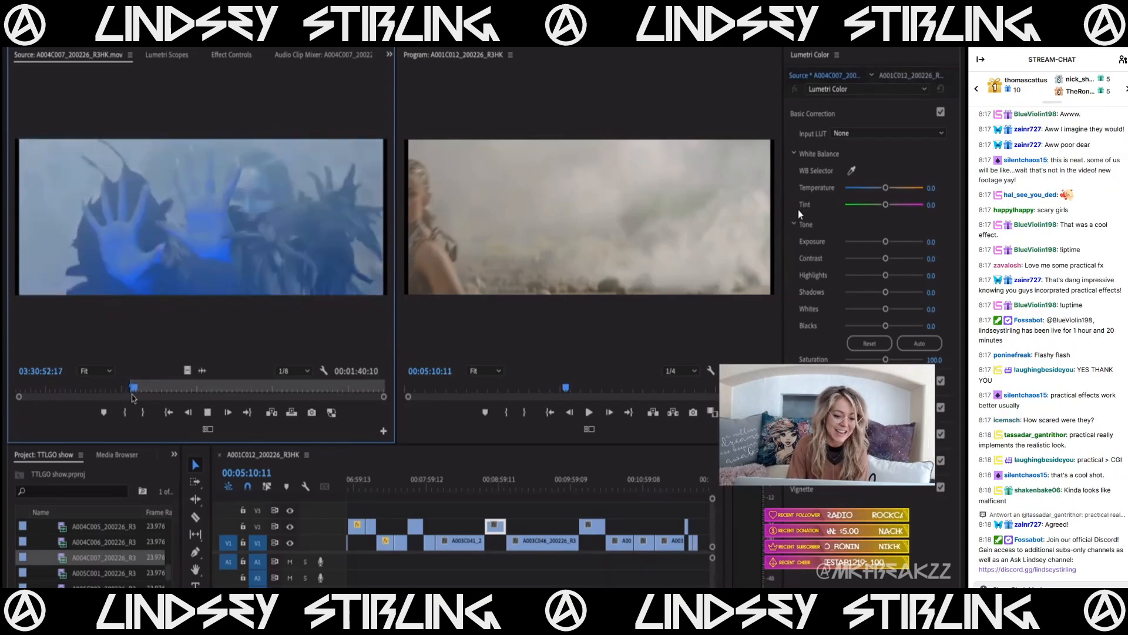
{"action": "key", "text": "o"}
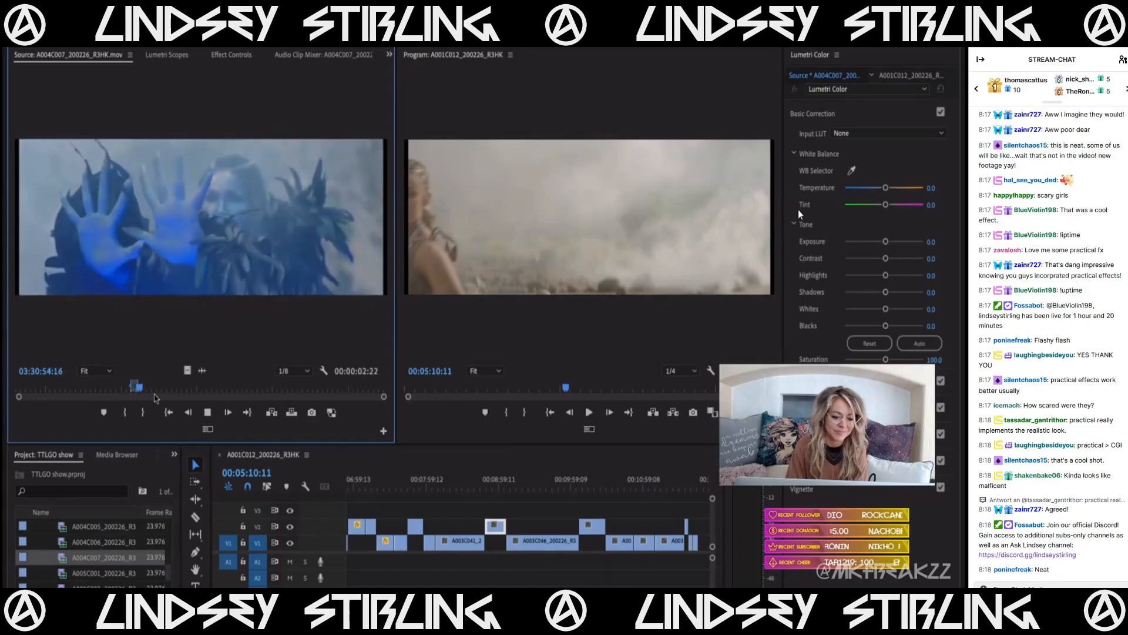
{"action": "left_click_drag", "start_coordinate": [187, 370], "coordinate": [707, 552]}
- Finish scrubbing A004C007, place about 14 seconds of clip A005C001 from 03:34:08:21 video-only on V1 at the sequence's end, and save the project
{"action": "left_click_drag", "start_coordinate": [151, 389], "coordinate": [377, 387]}
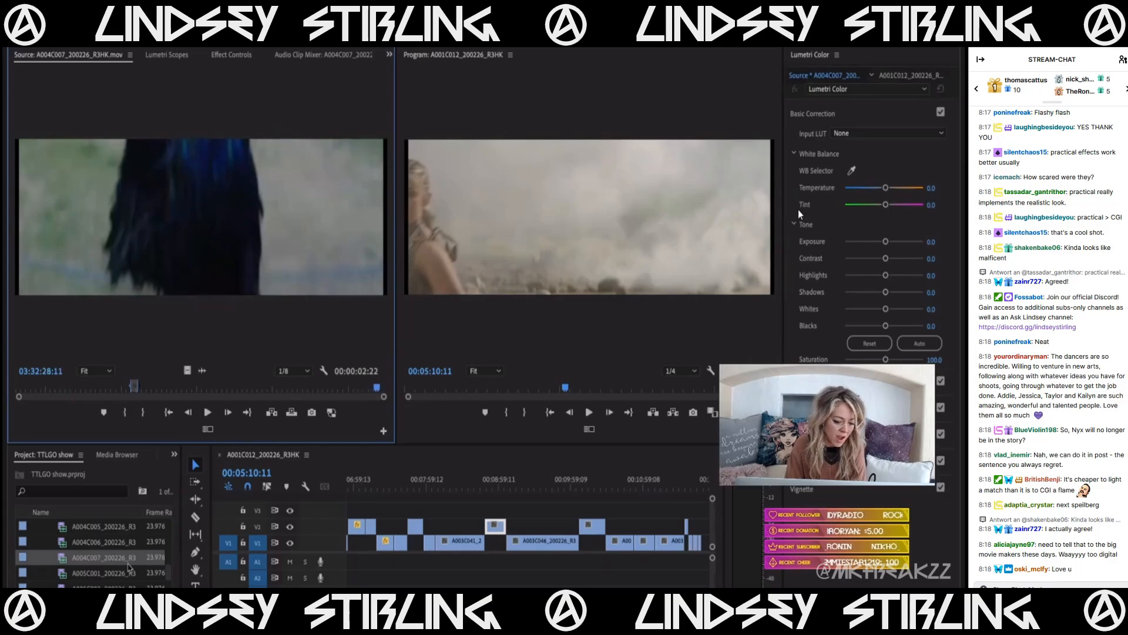
{"action": "double_click", "coordinate": [115, 572]}
{"action": "left_click_drag", "start_coordinate": [99, 393], "coordinate": [306, 390]}
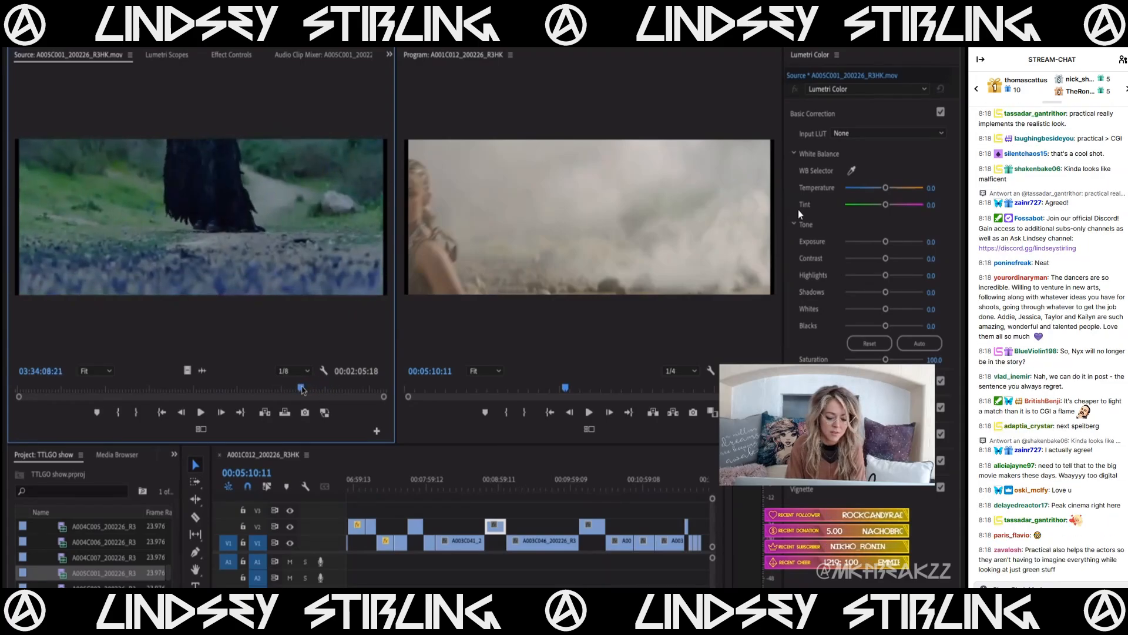
{"action": "key", "text": "i"}
{"action": "key", "text": "space"}
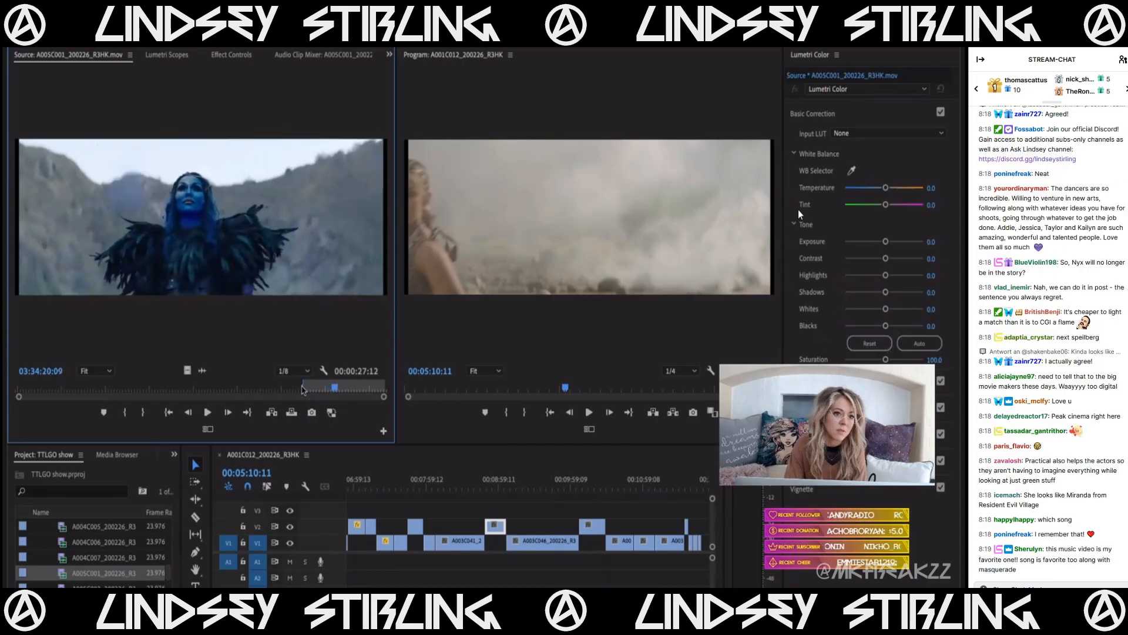
{"action": "key", "text": "o"}
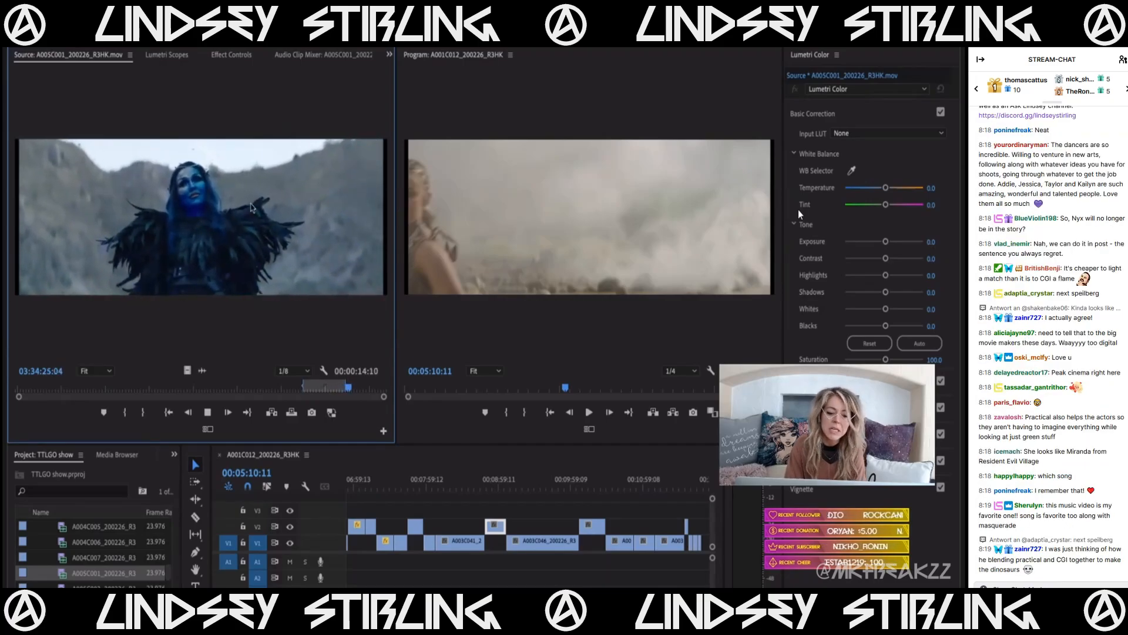
{"action": "key", "text": "space"}
{"action": "scroll", "coordinate": [473, 526], "scroll_direction": "right", "scroll_amount": 3}
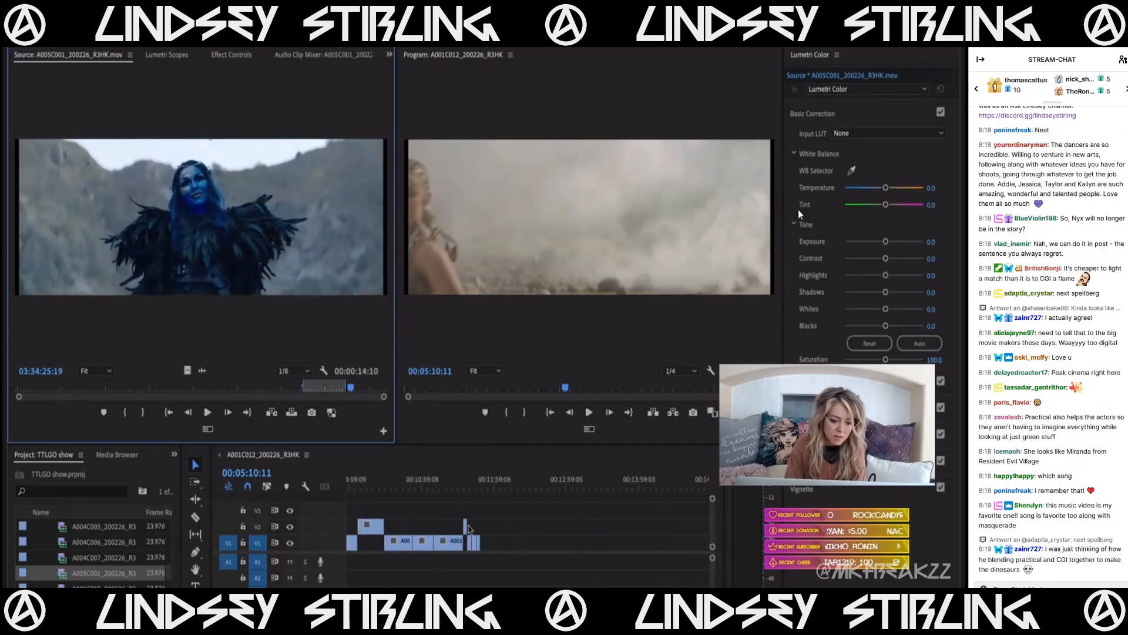
{"action": "left_click_drag", "start_coordinate": [187, 371], "coordinate": [490, 553]}
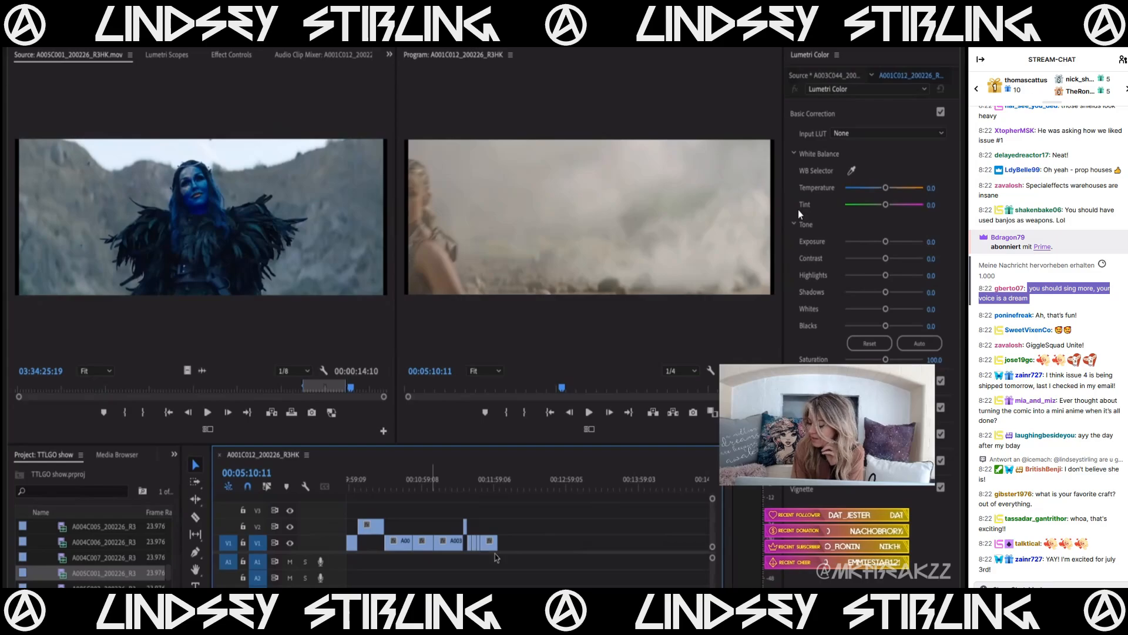
{"action": "key", "text": "ctrl+s"}
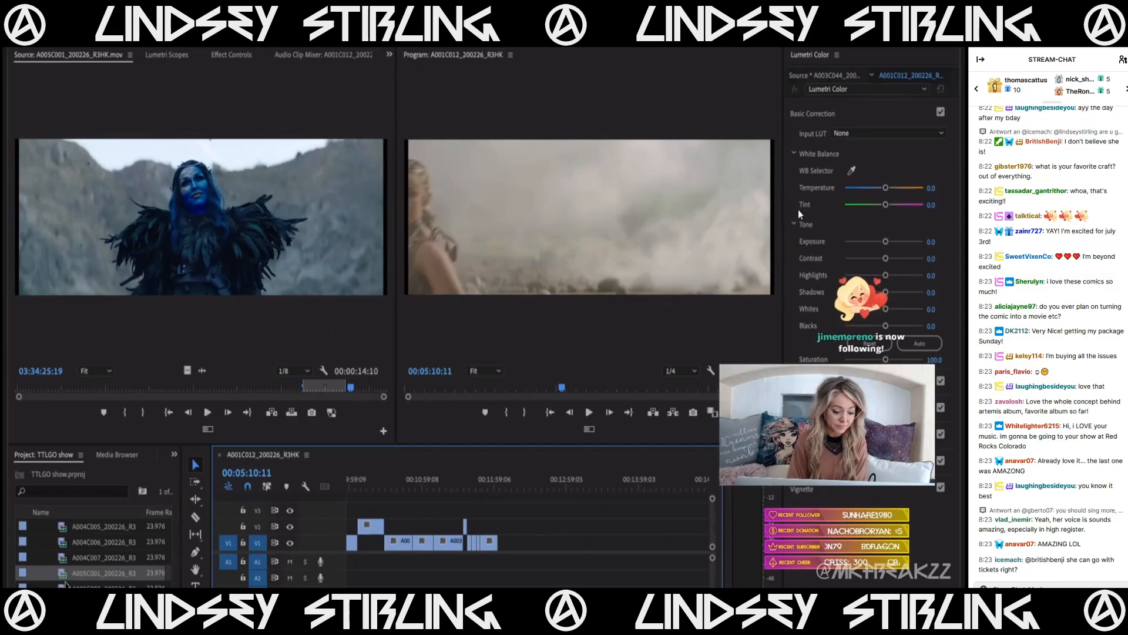
- Open clip A005C002, mark about 17 seconds starting at 03:35:52:15, and place it on V2 after the last V1 clip
{"action": "double_click", "coordinate": [67, 585]}
{"action": "left_click", "coordinate": [129, 388]}
{"action": "left_click_drag", "start_coordinate": [134, 388], "coordinate": [312, 402]}
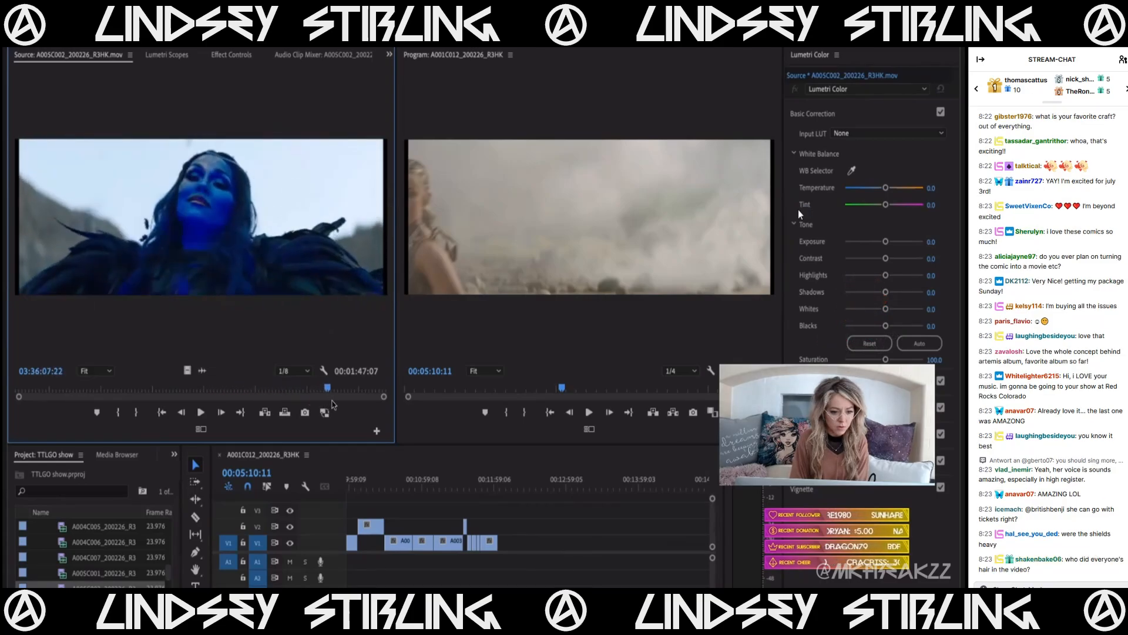
{"action": "left_click_drag", "start_coordinate": [340, 402], "coordinate": [337, 403]}
{"action": "key", "text": "o"}
{"action": "key", "text": "j"}
{"action": "key", "text": "j"}
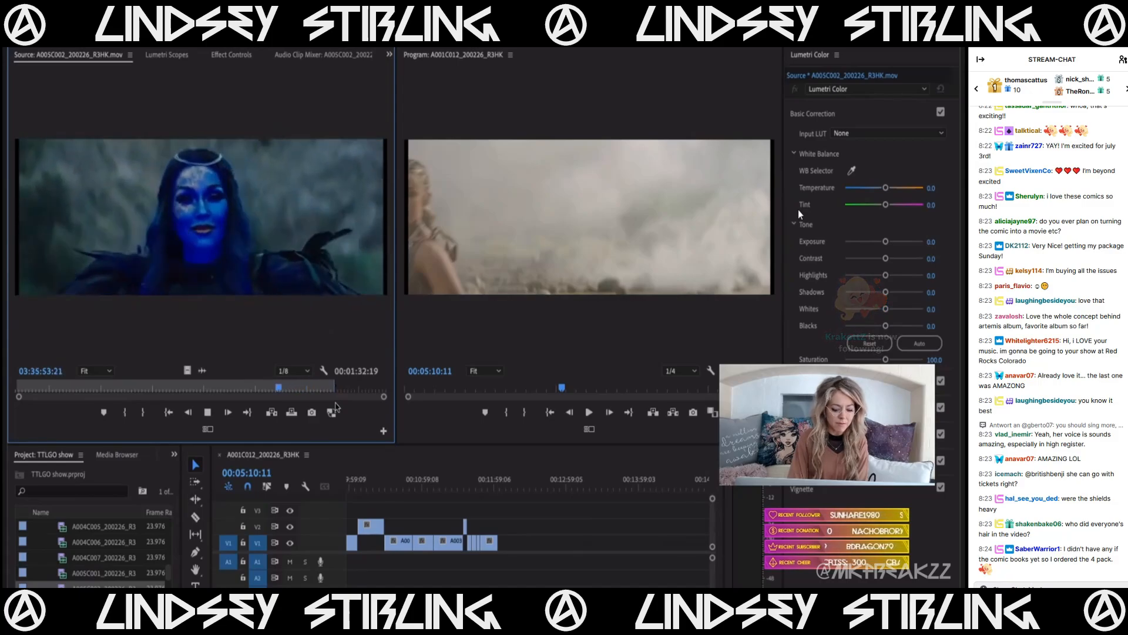
{"action": "key", "text": "i"}
{"action": "key", "text": "k"}
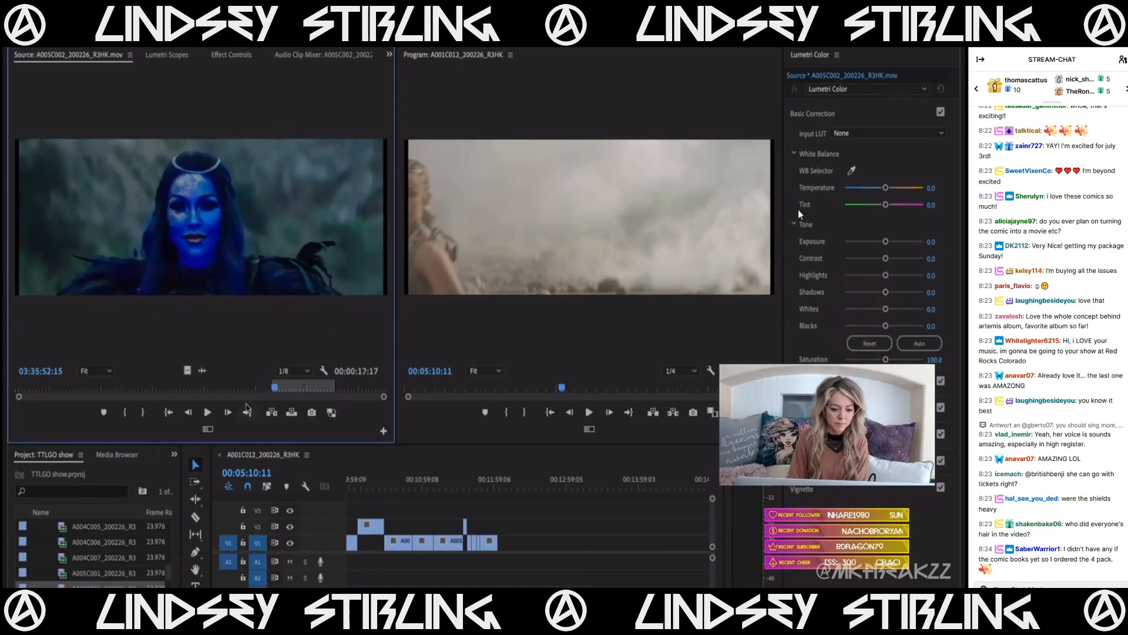
{"action": "left_click_drag", "start_coordinate": [455, 460], "coordinate": [503, 527]}
- Check the newly placed A005C002 footage at the sequence's end against an overview of the whole timeline
{"action": "left_click", "coordinate": [518, 485]}
{"action": "scroll", "coordinate": [499, 511], "scroll_direction": "down", "scroll_amount": 3}
{"action": "scroll", "coordinate": [499, 513], "scroll_direction": "down", "scroll_amount": 4}
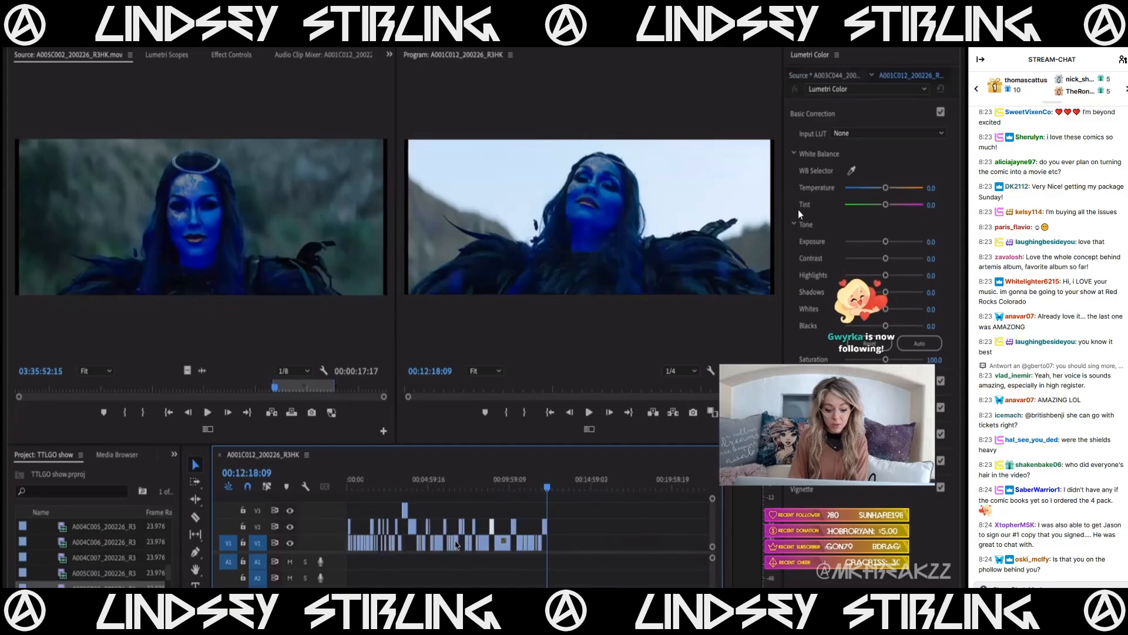
{"action": "scroll", "coordinate": [457, 546], "scroll_direction": "up", "scroll_amount": 1}
{"action": "left_click_drag", "start_coordinate": [553, 487], "coordinate": [572, 505]}
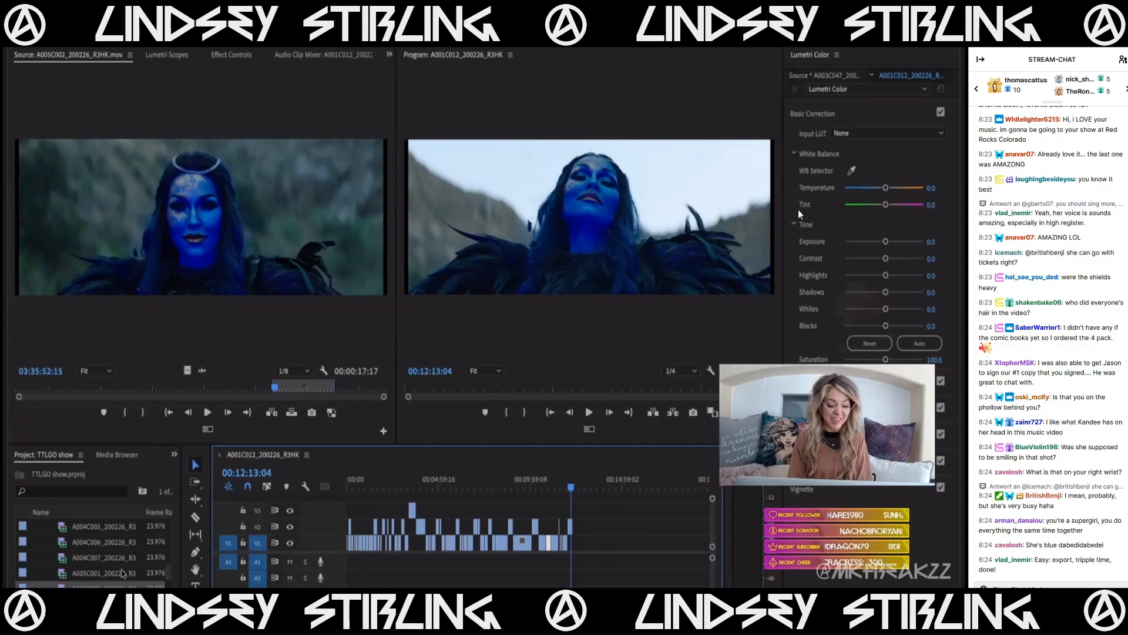
- Open clip A005C003, mark about seven seconds of the face close-up ending around 03:37:11:23, and place it on V1 after the last V2 clip
{"action": "scroll", "coordinate": [93, 535], "scroll_direction": "down", "scroll_amount": 2}
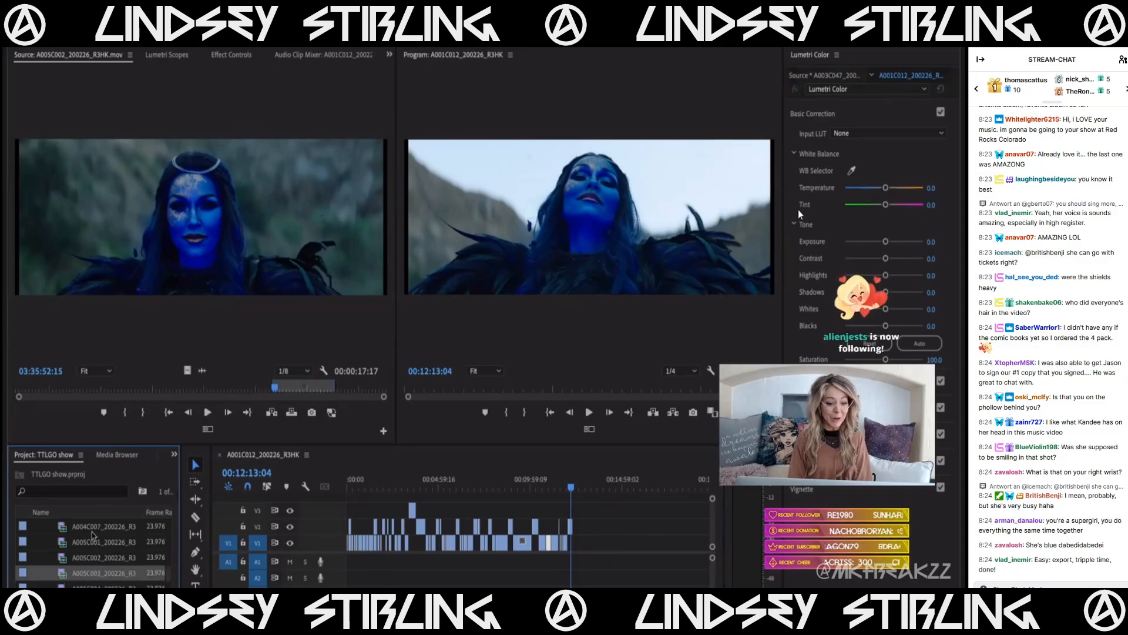
{"action": "mouse_move", "coordinate": [91, 387]}
{"action": "left_mouse_down"}
{"action": "mouse_move", "coordinate": [201, 395]}
{"action": "mouse_move", "coordinate": [179, 398]}
{"action": "left_mouse_up"}
{"action": "key", "text": "i"}
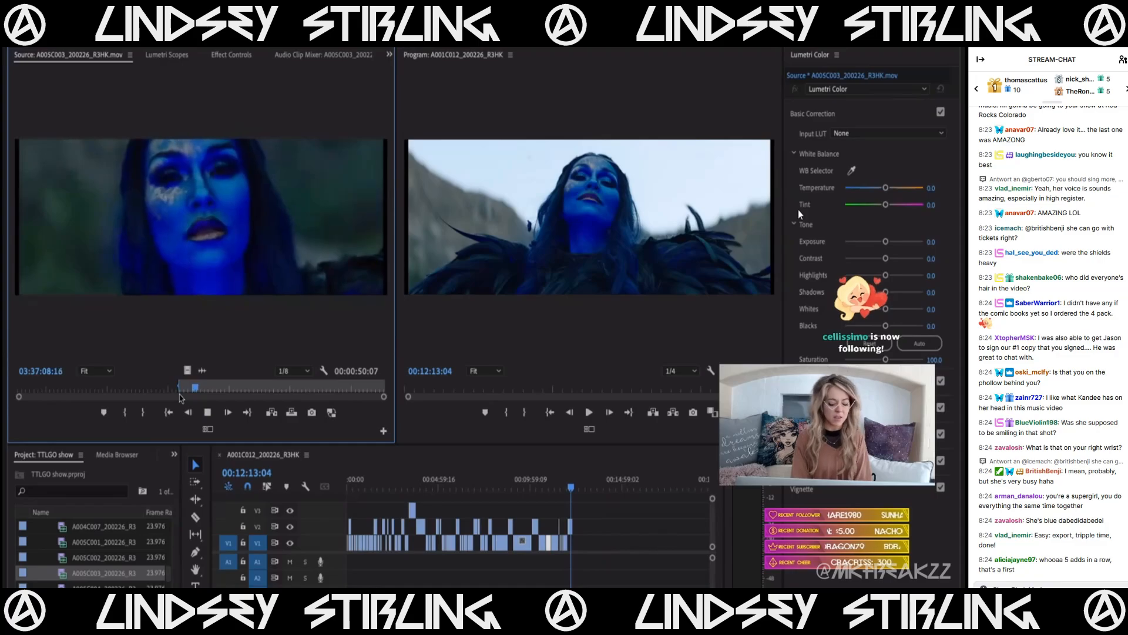
{"action": "key", "text": "space"}
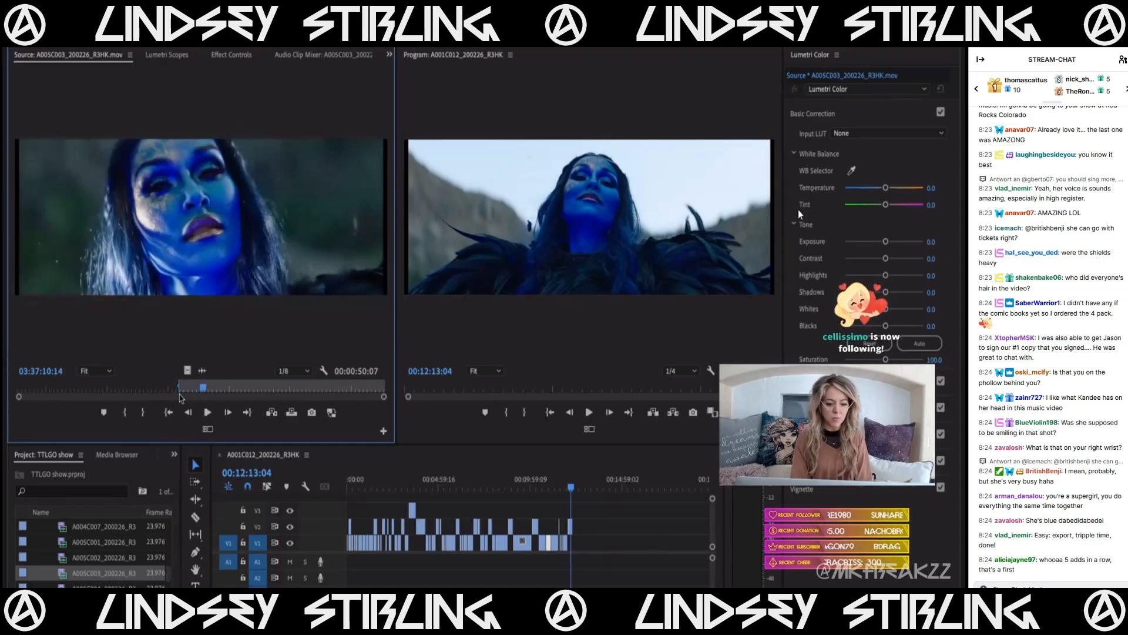
{"action": "key", "text": "o"}
{"action": "key", "text": "space"}
{"action": "key", "text": "space"}
{"action": "key", "text": "o"}
{"action": "left_click_drag", "start_coordinate": [575, 584], "coordinate": [578, 539]}
- Review the recently collected clips near the sequence's end, between about 00:11:31 and 00:12:22
{"action": "key", "text": "equal"}
{"action": "key", "text": "equal"}
{"action": "left_click", "coordinate": [563, 487]}
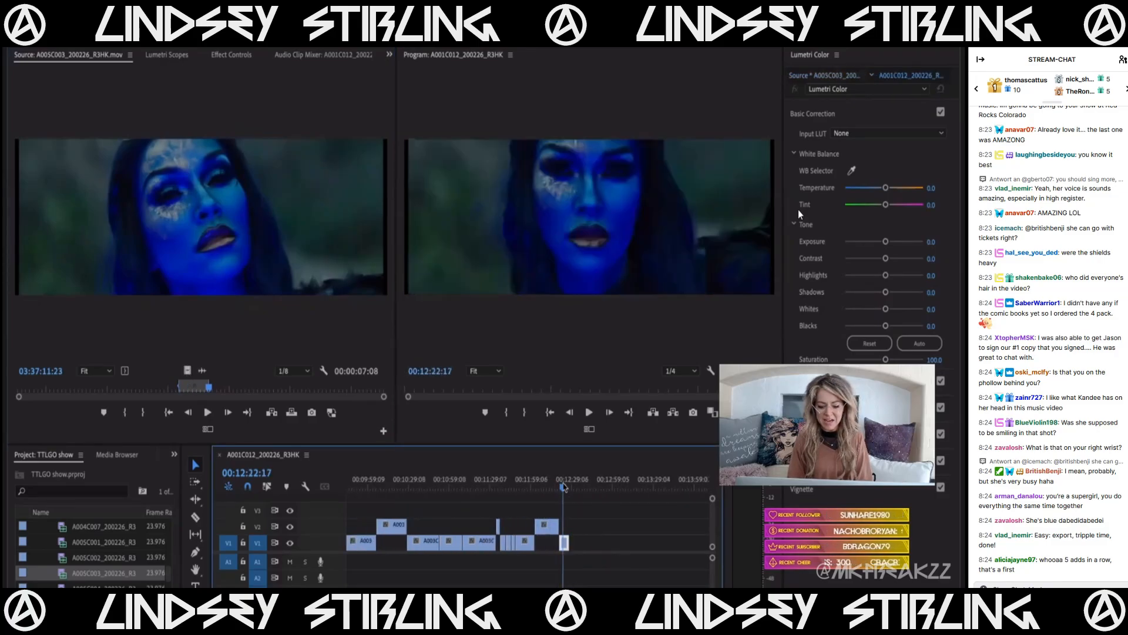
{"action": "left_click", "coordinate": [494, 487]}
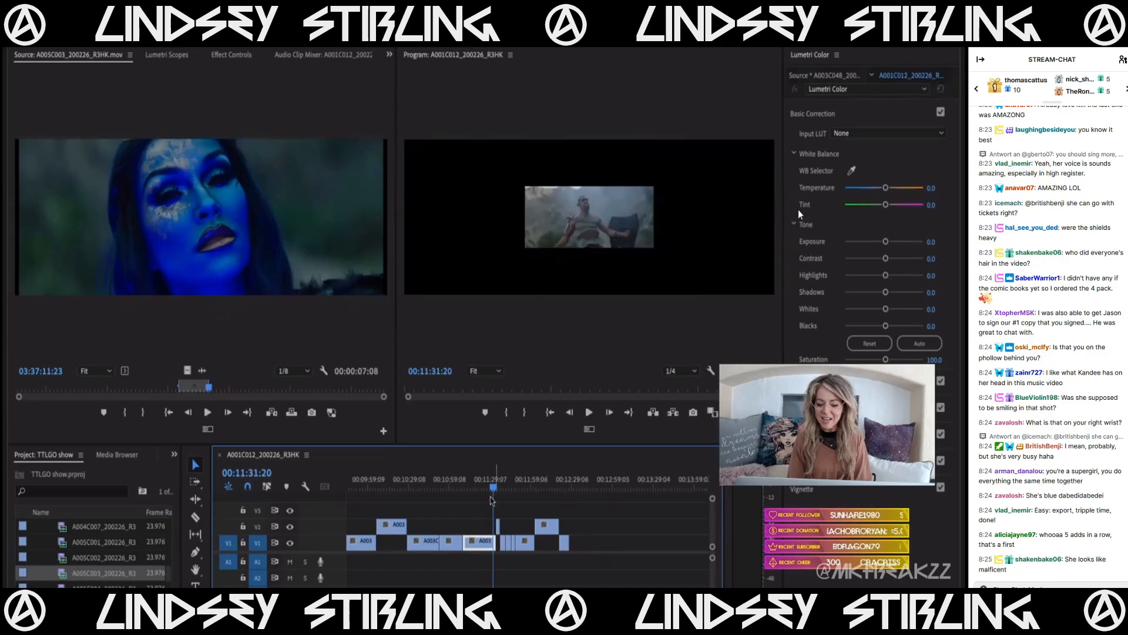
{"action": "left_click_drag", "start_coordinate": [471, 486], "coordinate": [546, 509]}
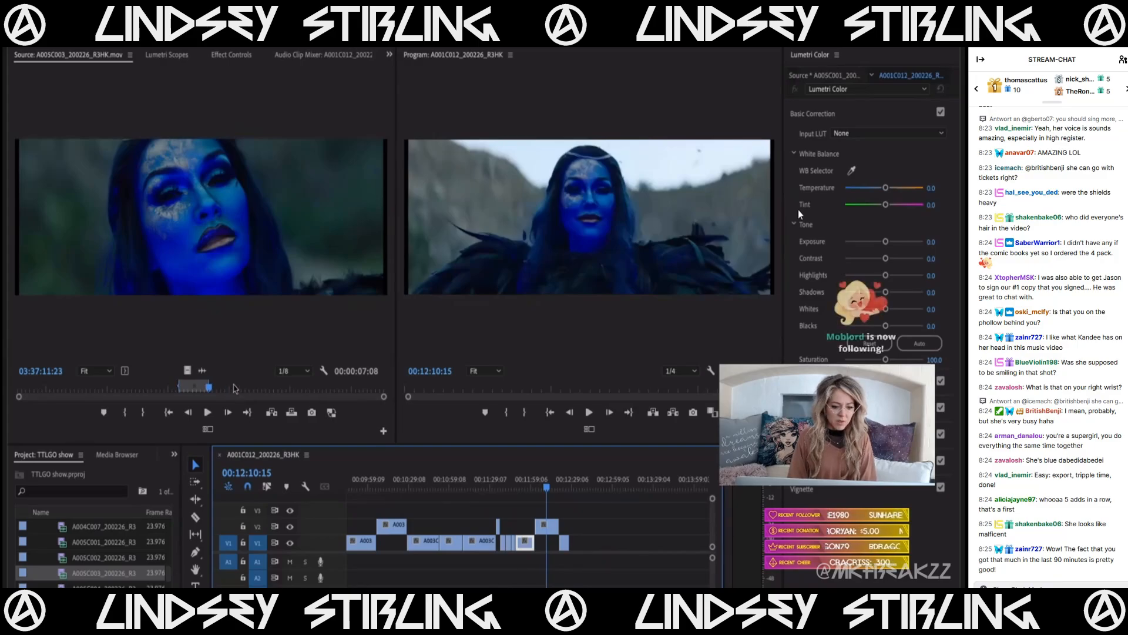
- Mark about ten seconds of A005C003 ending around 03:37:43:02 and place them video-only on V1 at the sequence's end
{"action": "left_click", "coordinate": [257, 388]}
{"action": "left_click_drag", "start_coordinate": [265, 390], "coordinate": [304, 393]}
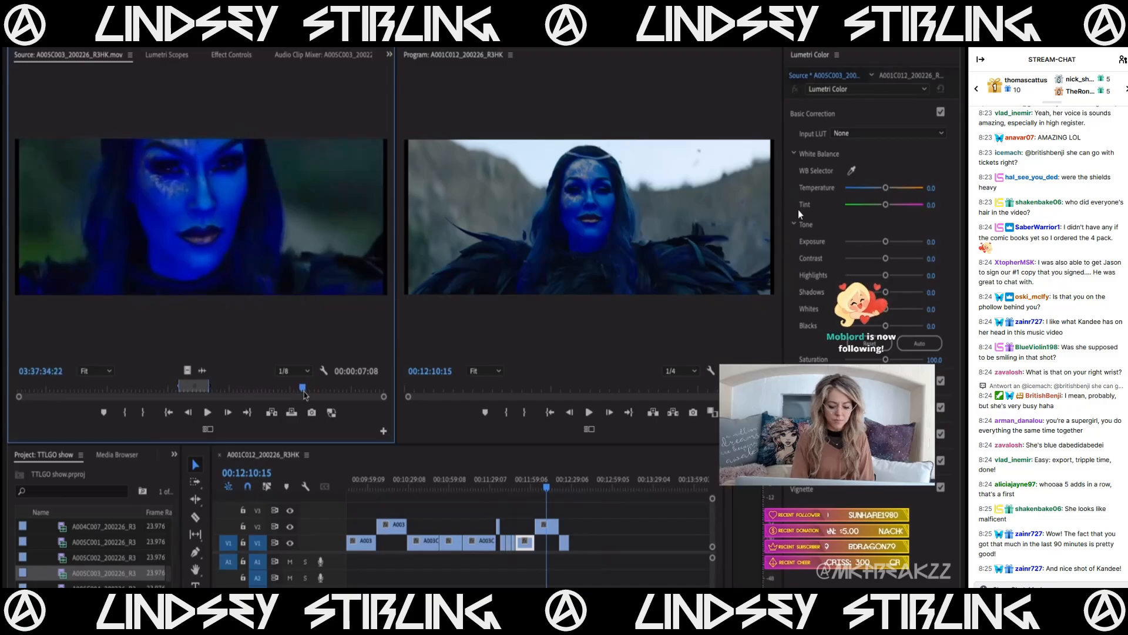
{"action": "key", "text": "j"}
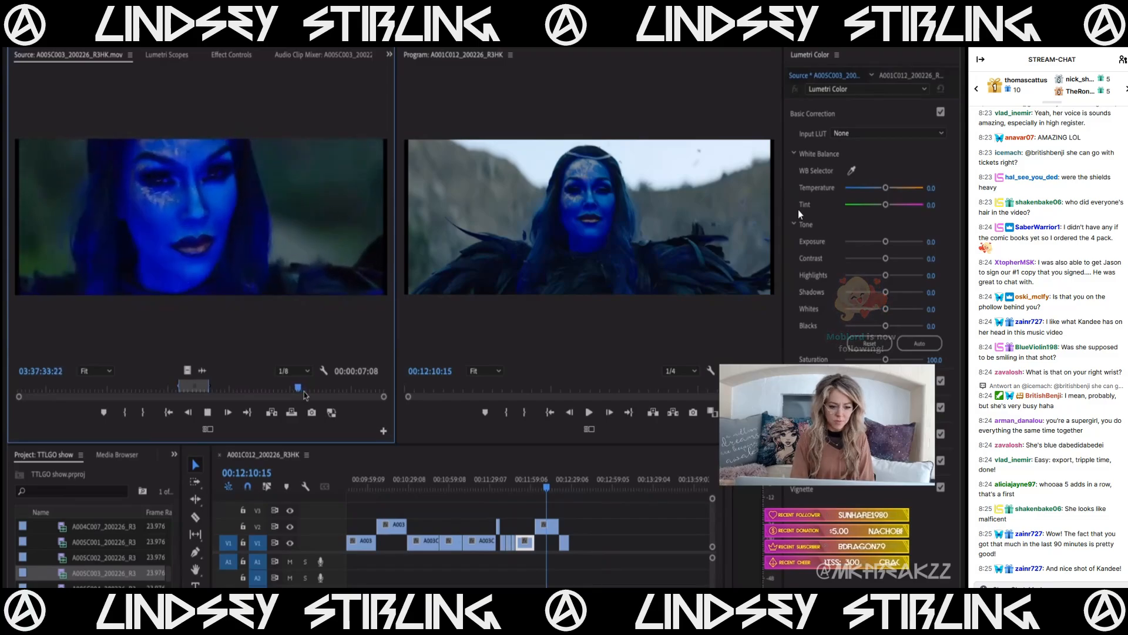
{"action": "key", "text": "k"}
{"action": "key", "text": "i"}
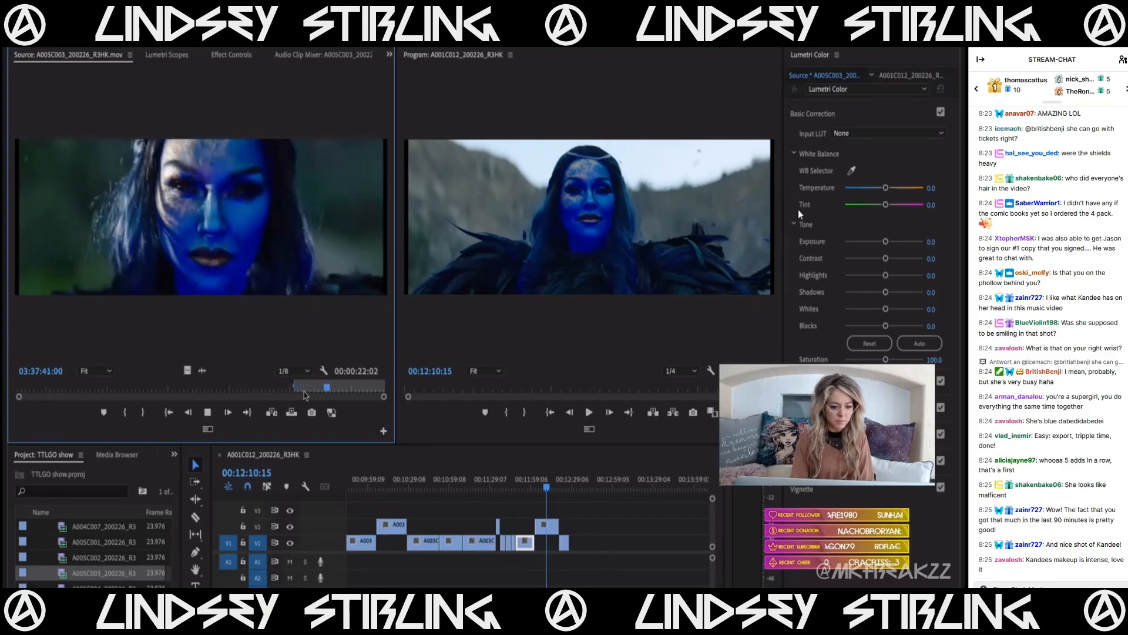
{"action": "key", "text": "o"}
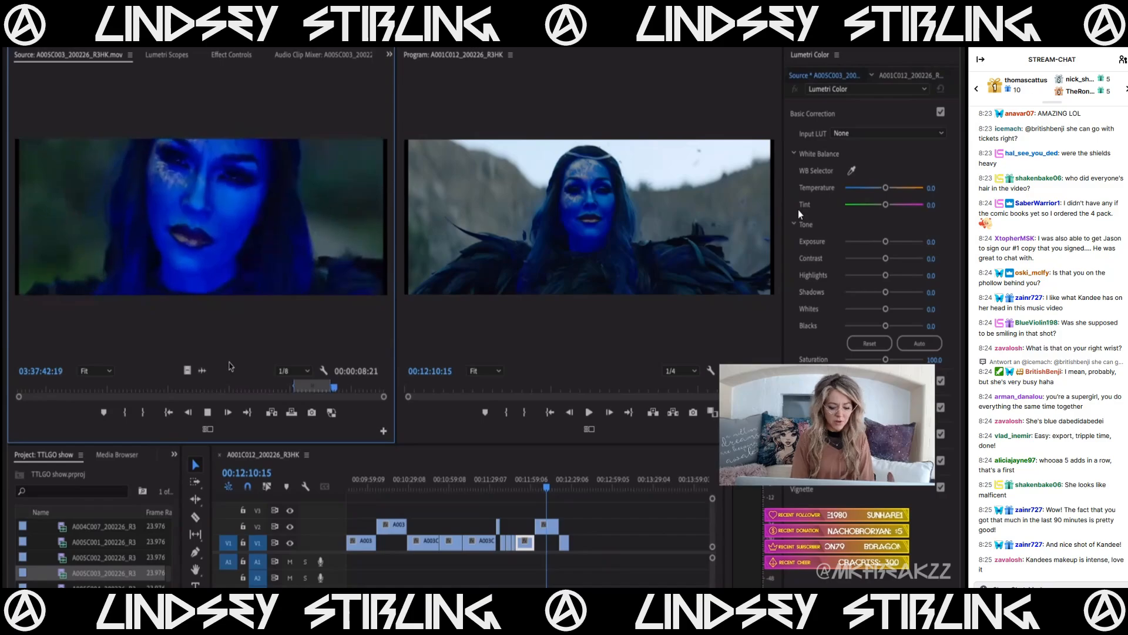
{"action": "left_click", "coordinate": [186, 370]}
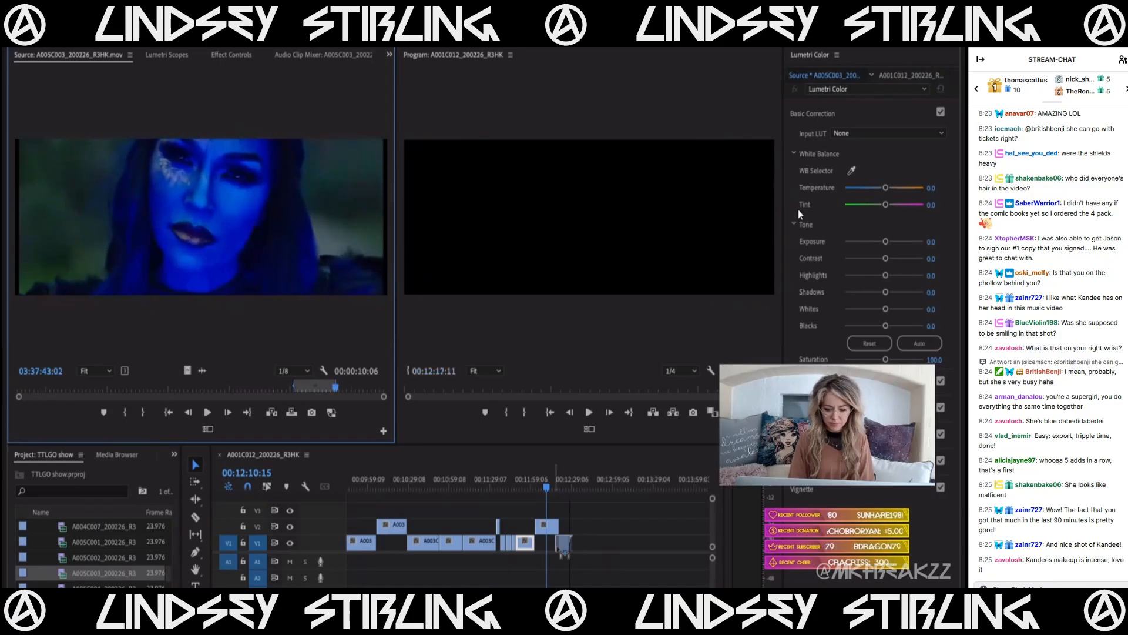
- Open clip A005C004, scrub through it, and play the blue figure's gesture from 03:41:51:23
{"action": "double_click", "coordinate": [63, 586]}
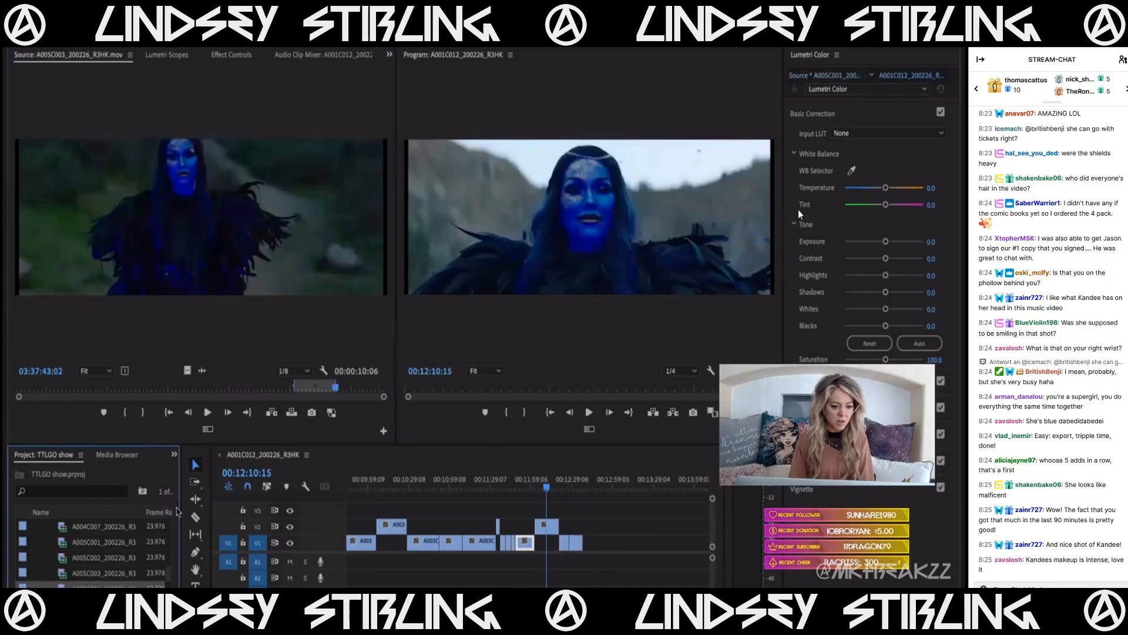
{"action": "left_click_drag", "start_coordinate": [70, 388], "coordinate": [322, 389]}
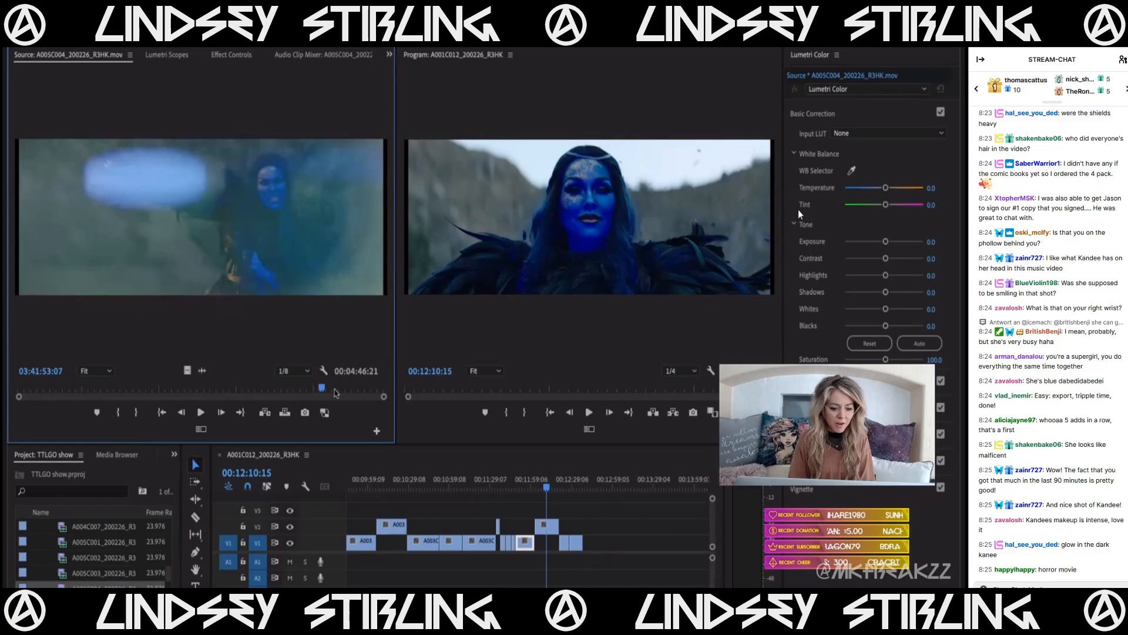
{"action": "left_click_drag", "start_coordinate": [323, 389], "coordinate": [320, 388]}
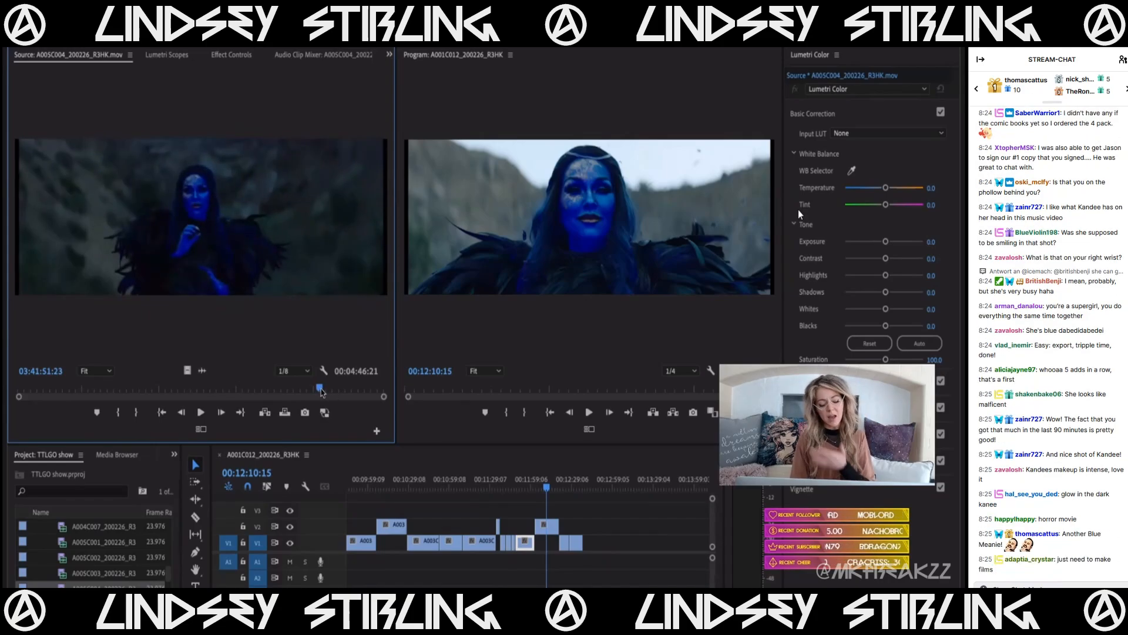
{"action": "key", "text": "space"}
{"action": "key", "text": "space"}
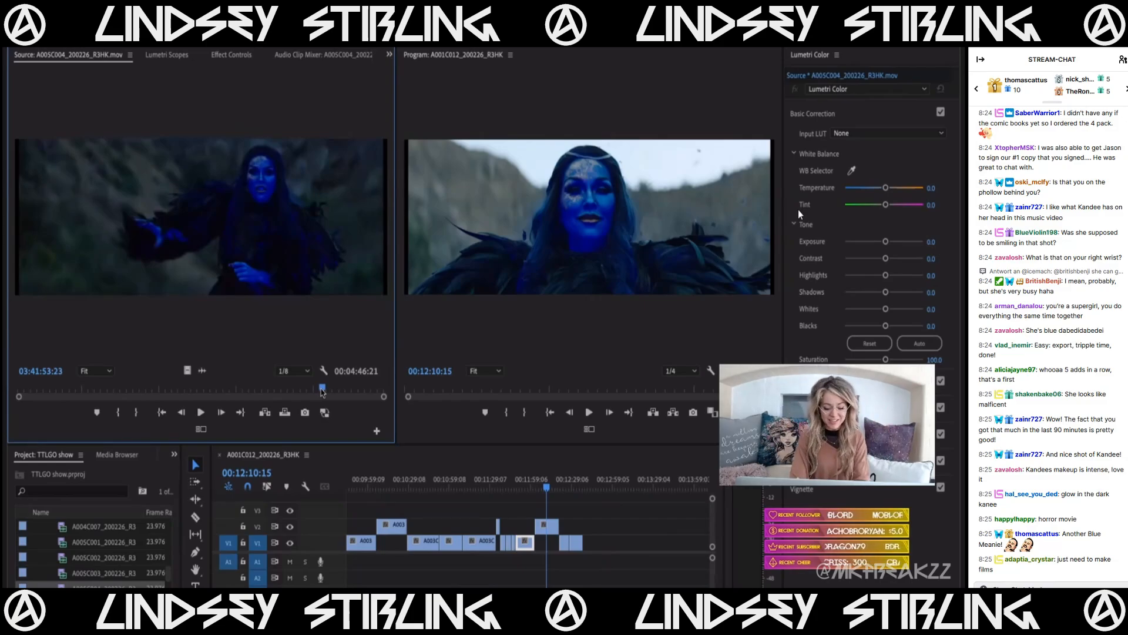
- Step back through A005C004 frame by frame and replay the outstretched-arm gesture around 03:41:53
{"action": "key", "text": "Left"}
{"action": "key", "text": "Left"}
{"action": "key", "text": "Left"}
{"action": "key", "text": "Left"}
{"action": "key", "text": "Left"}
{"action": "key", "text": "Left"}
{"action": "key", "text": "Left"}
{"action": "key", "text": "Left"}
{"action": "key", "text": "Left"}
{"action": "key", "text": "Left"}
{"action": "key", "text": "Left"}
{"action": "key", "text": "Left"}
{"action": "key", "text": "Left"}
{"action": "key", "text": "Left"}
{"action": "key", "text": "Left"}
{"action": "key", "text": "Left"}
{"action": "key", "text": "Left"}
{"action": "key", "text": "Left"}
{"action": "key", "text": "Left"}
{"action": "key", "text": "Left"}
{"action": "key", "text": "space"}
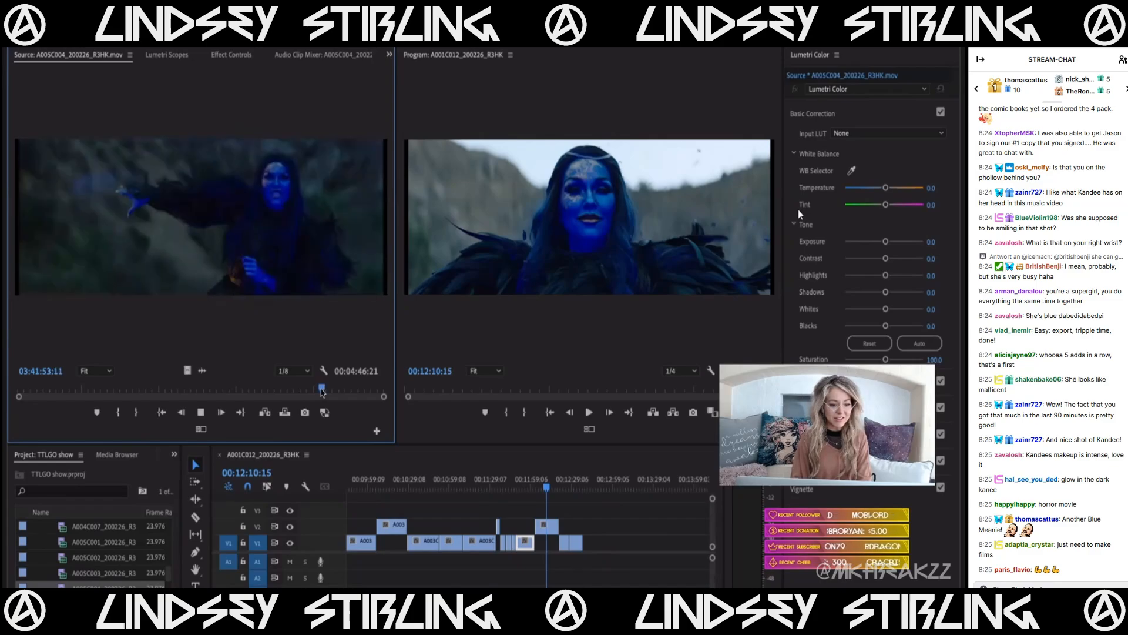
{"action": "key", "text": "space"}
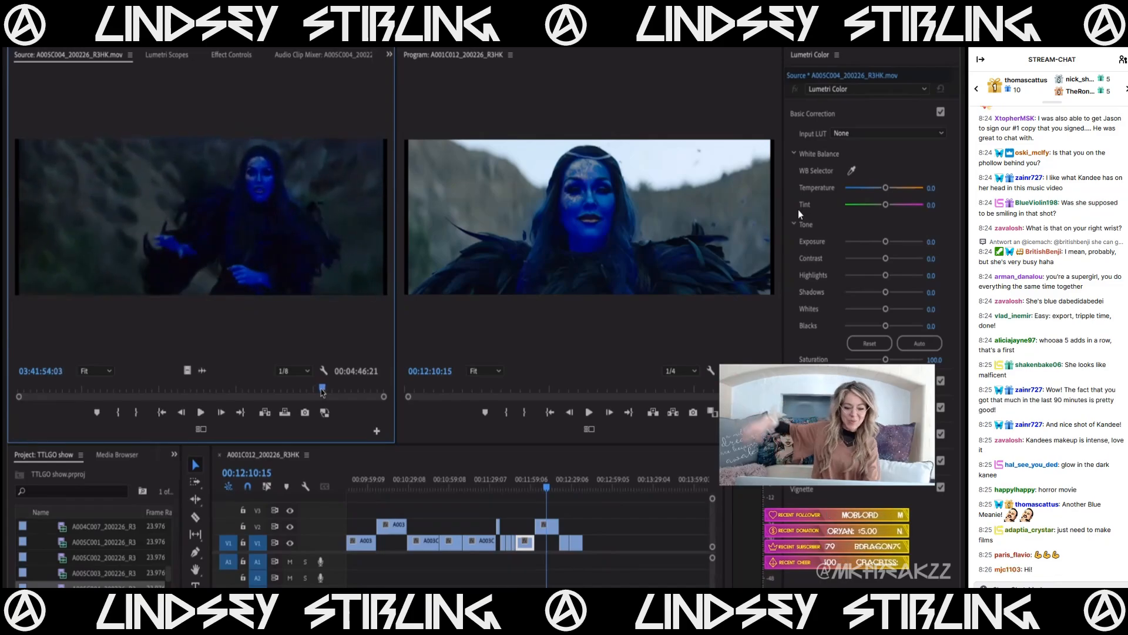
- Open clips A005C005 and A005C006 one after the other and skim each one toward its end
{"action": "scroll", "coordinate": [82, 577], "scroll_direction": "down", "scroll_amount": 1}
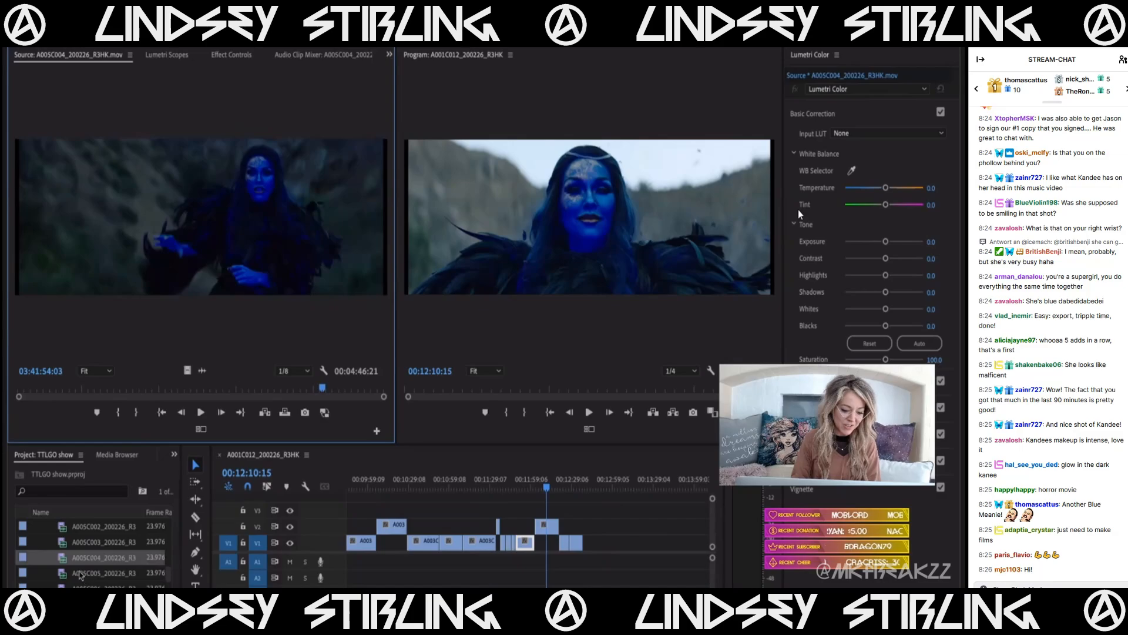
{"action": "double_click", "coordinate": [82, 578]}
{"action": "left_click_drag", "start_coordinate": [75, 393], "coordinate": [374, 402]}
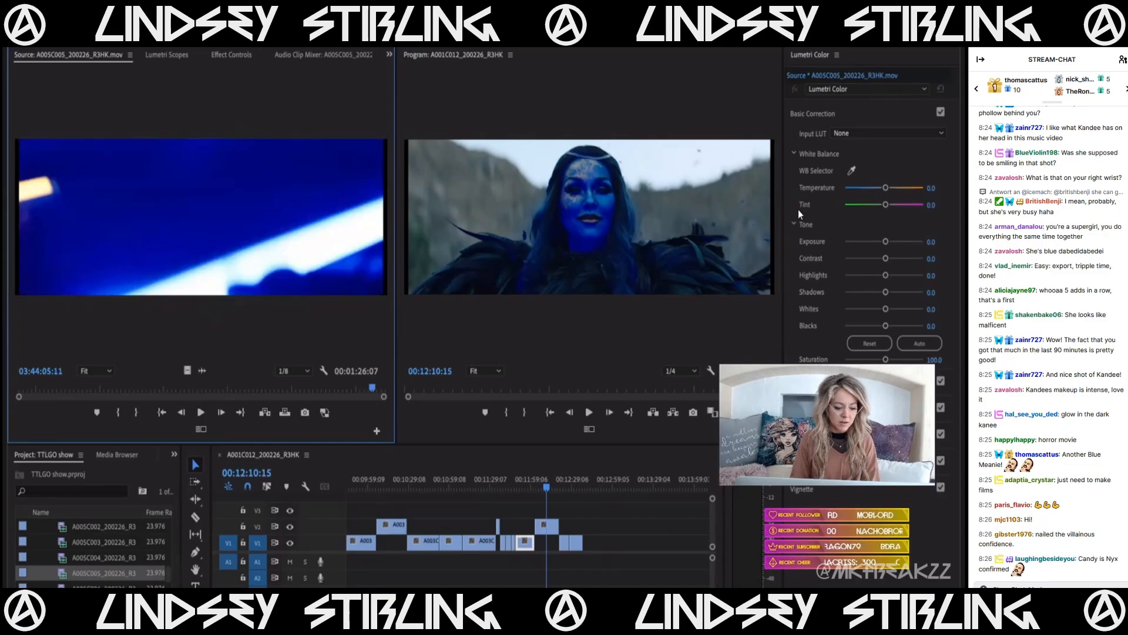
{"action": "key", "text": "Down"}
{"action": "key", "text": "Return"}
{"action": "left_click", "coordinate": [323, 388]}
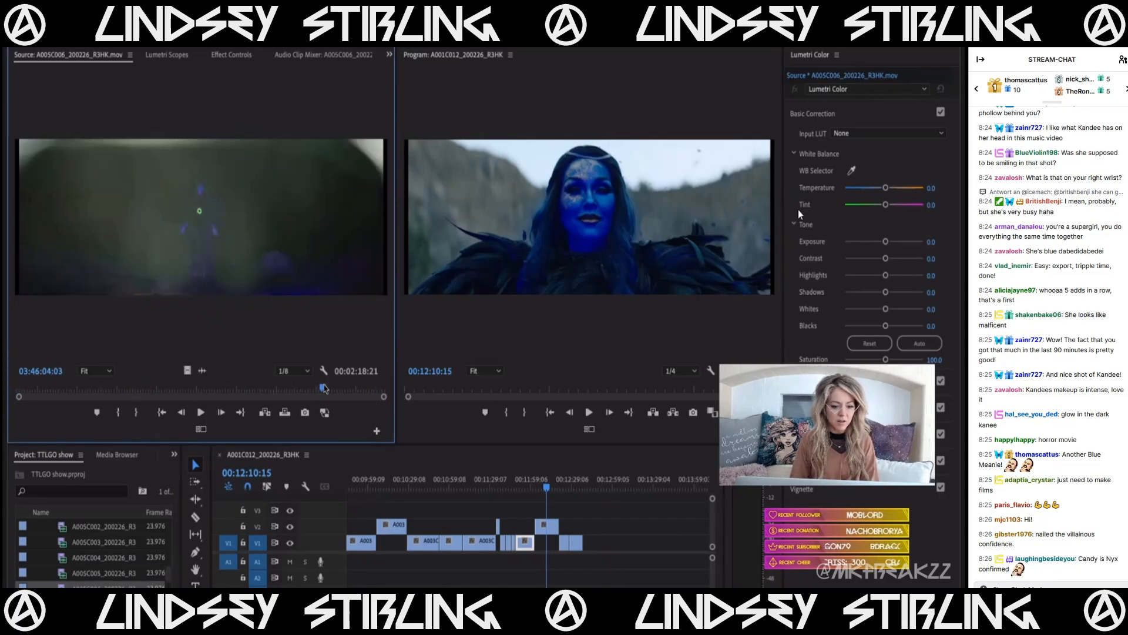
- Open clips A005C007 and A005C008 in turn, playing part of the candle footage and skimming the color-chart shot
{"action": "scroll", "coordinate": [81, 538], "scroll_direction": "down", "scroll_amount": 2}
{"action": "scroll", "coordinate": [86, 539], "scroll_direction": "up", "scroll_amount": 2}
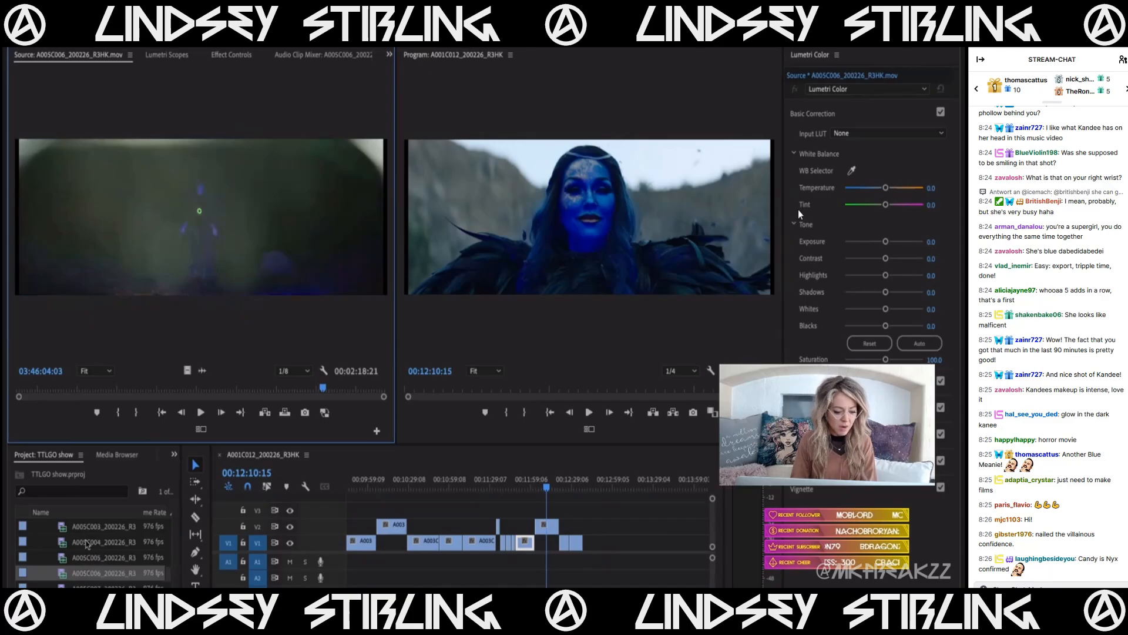
{"action": "left_click", "coordinate": [88, 584]}
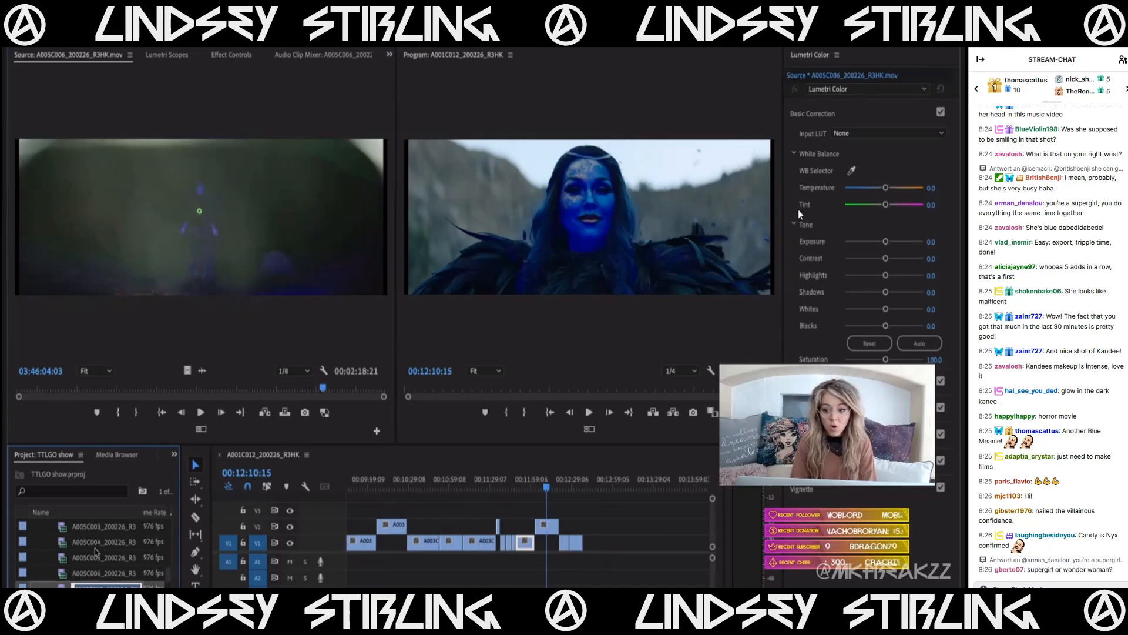
{"action": "key", "text": "Return"}
{"action": "double_click", "coordinate": [50, 578]}
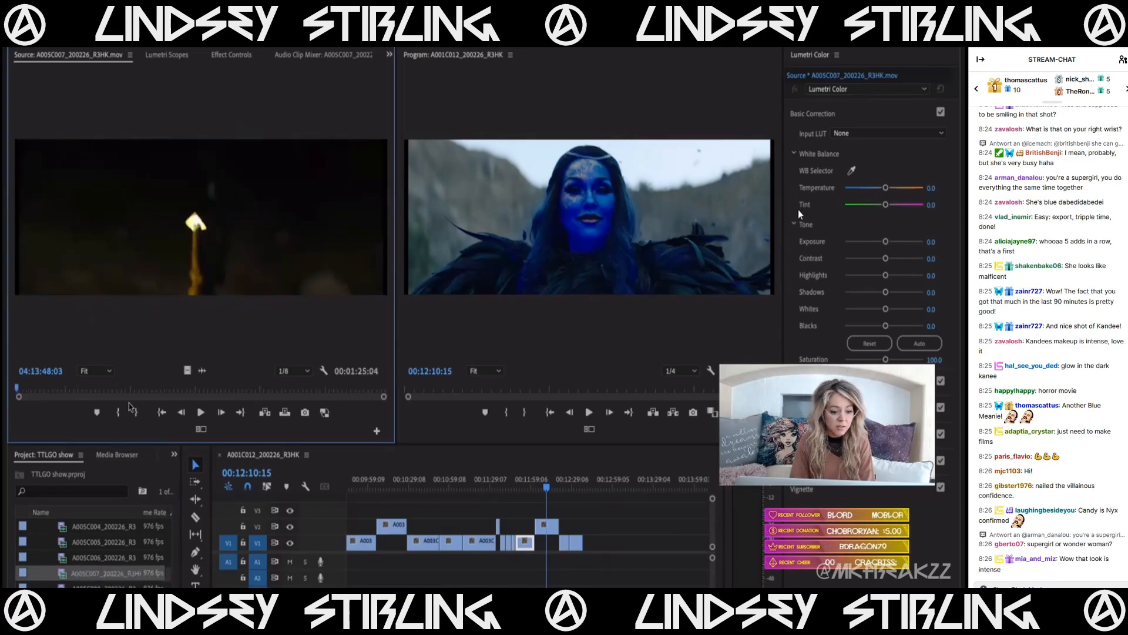
{"action": "mouse_move", "coordinate": [116, 390]}
{"action": "left_mouse_down"}
{"action": "mouse_move", "coordinate": [136, 383]}
{"action": "mouse_move", "coordinate": [109, 381]}
{"action": "left_mouse_up"}
{"action": "key", "text": "space"}
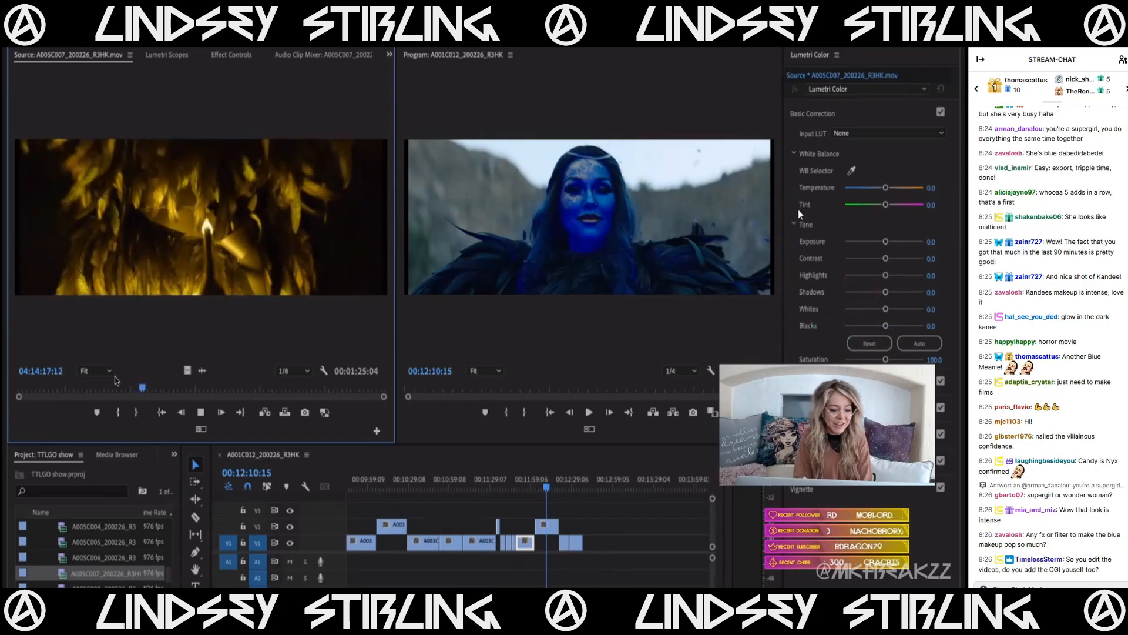
{"action": "left_click", "coordinate": [129, 388]}
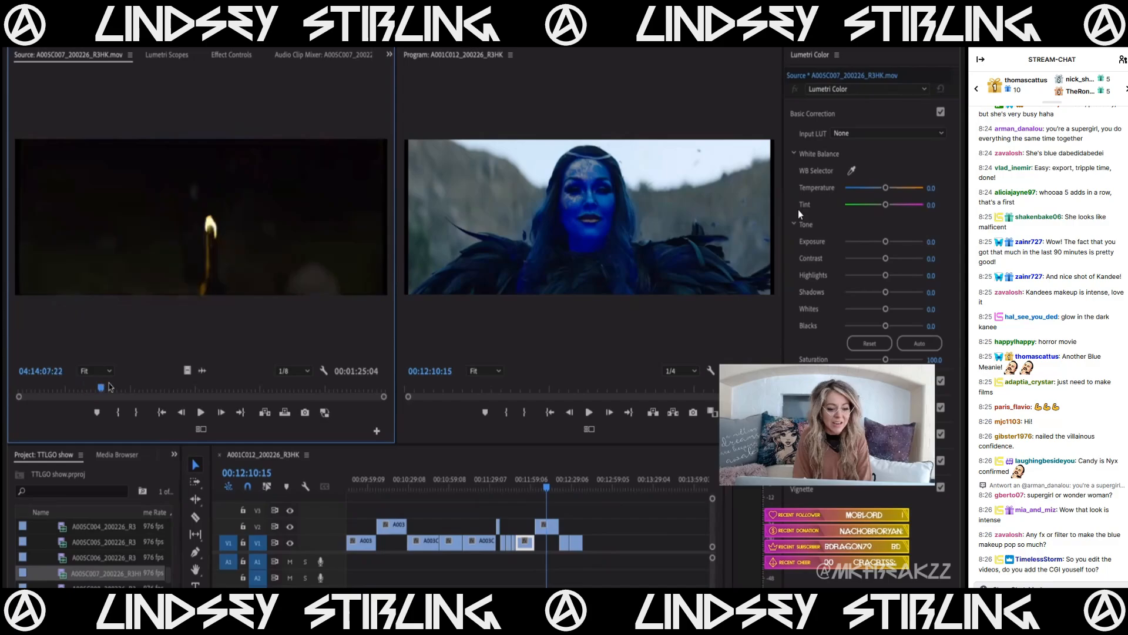
{"action": "left_click_drag", "start_coordinate": [134, 385], "coordinate": [231, 388]}
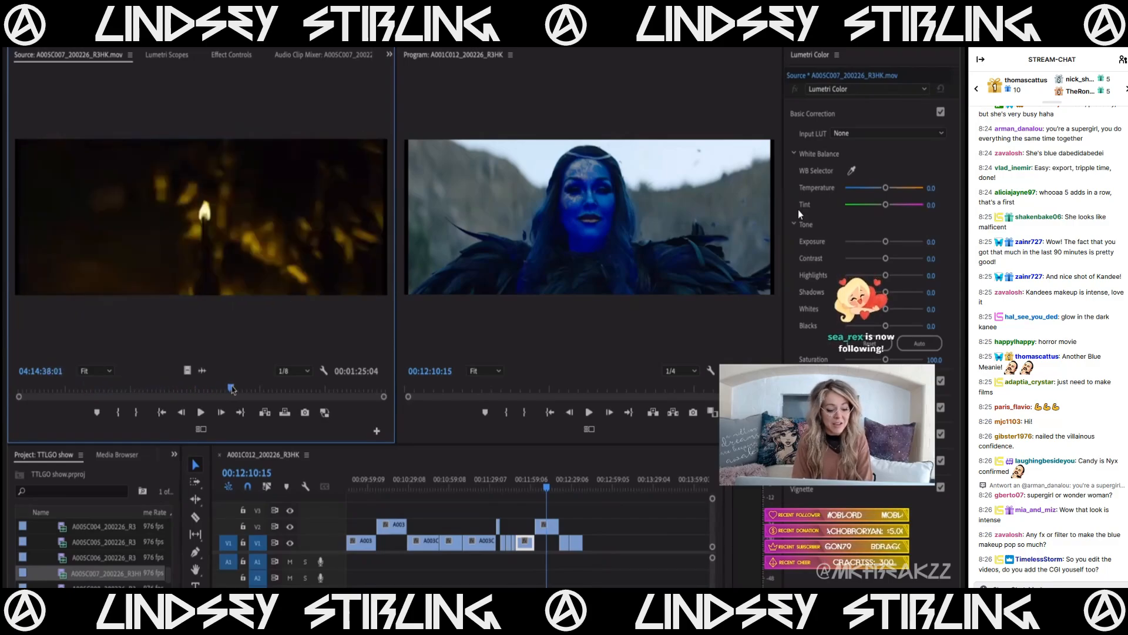
{"action": "double_click", "coordinate": [105, 585]}
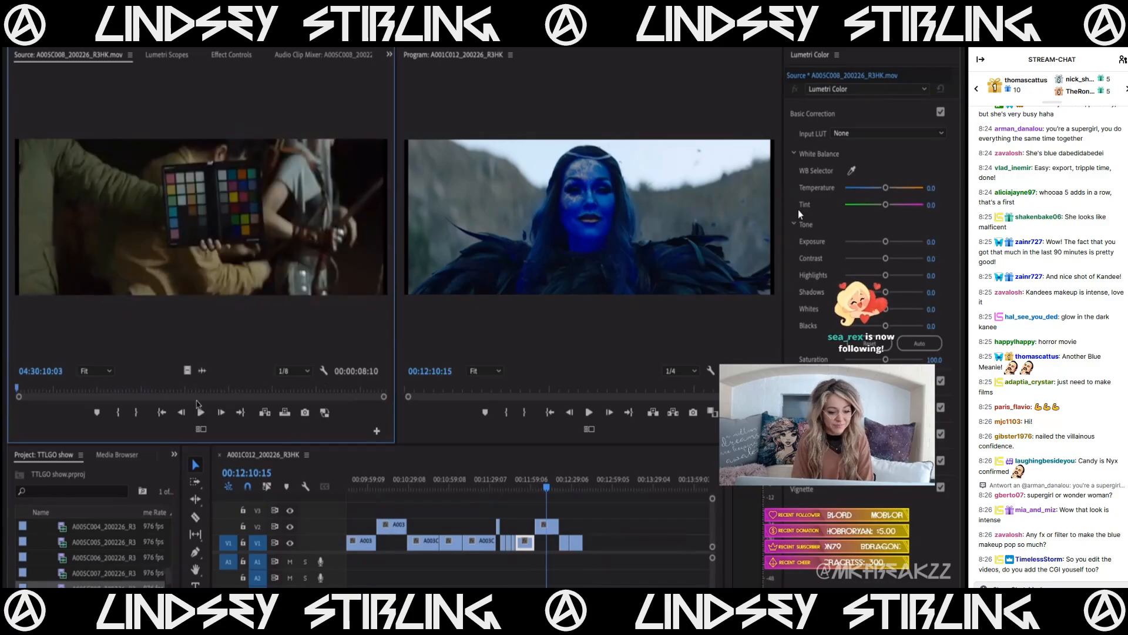
{"action": "left_click_drag", "start_coordinate": [170, 384], "coordinate": [245, 382]}
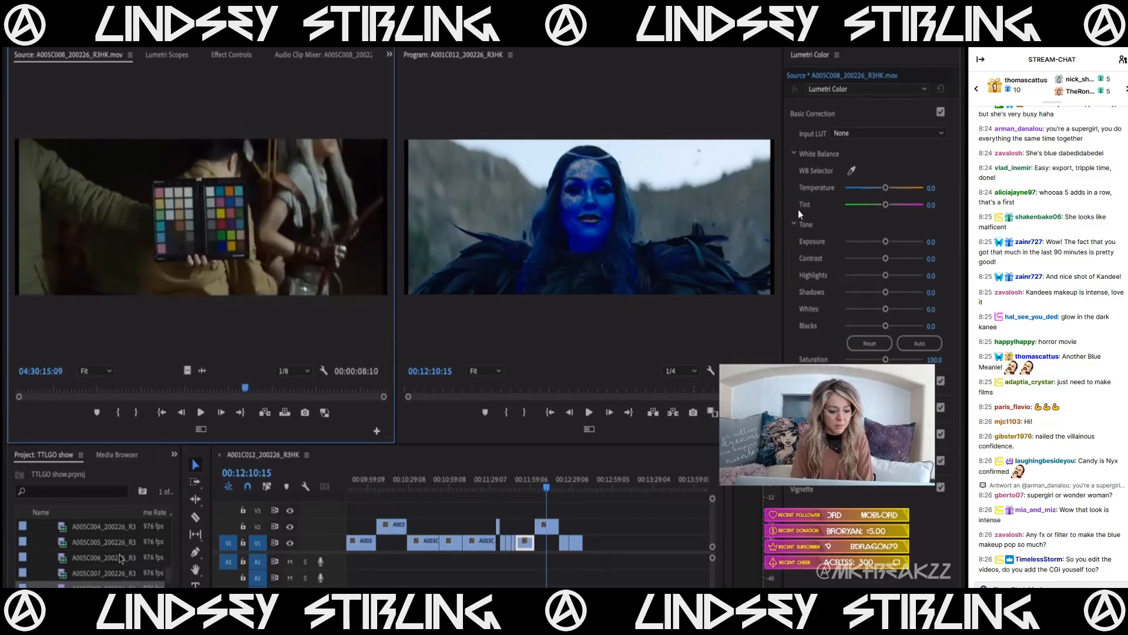
- Open clip A005C009, scrub to the archer's bow shot at 04:31:51:02, and play from there
{"action": "scroll", "coordinate": [120, 557], "scroll_direction": "down", "scroll_amount": 1}
{"action": "double_click", "coordinate": [99, 573]}
{"action": "left_click_drag", "start_coordinate": [156, 386], "coordinate": [91, 386]}
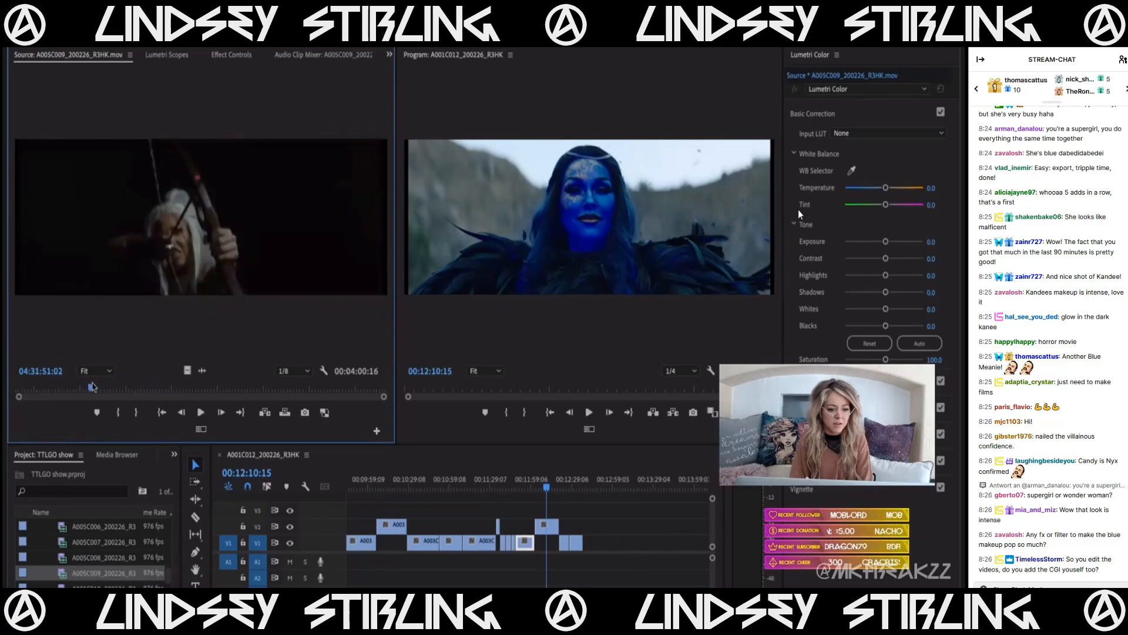
{"action": "key", "text": "space"}
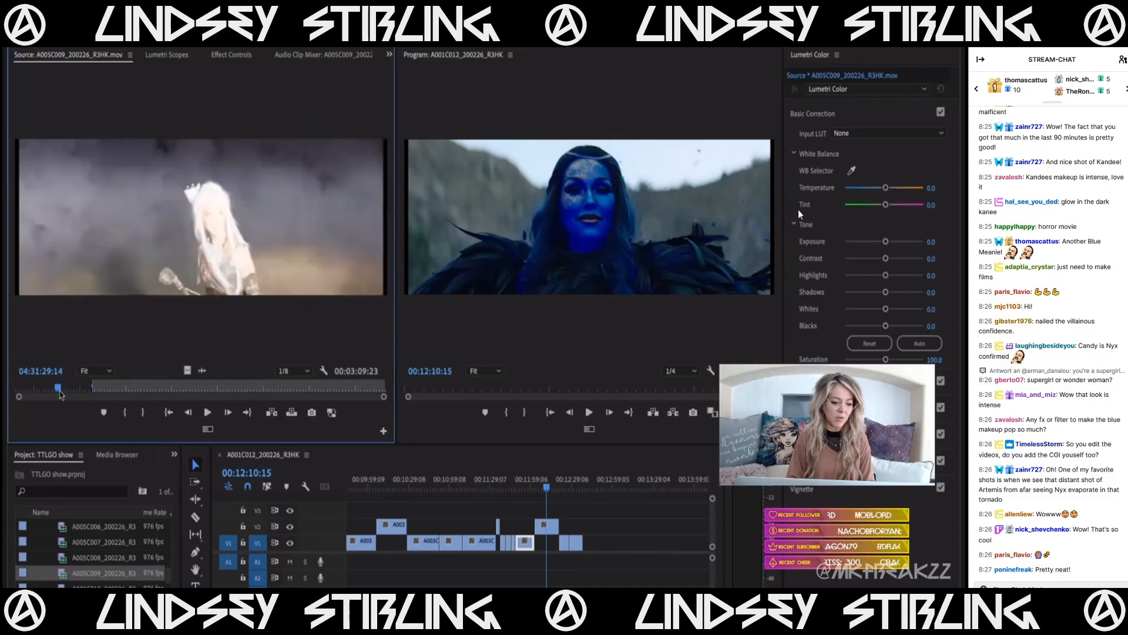
- Scrub A005C009 back before the archer's turn, mark an In point around 04:31:27, and play on
{"action": "left_click_drag", "start_coordinate": [60, 391], "coordinate": [62, 390]}
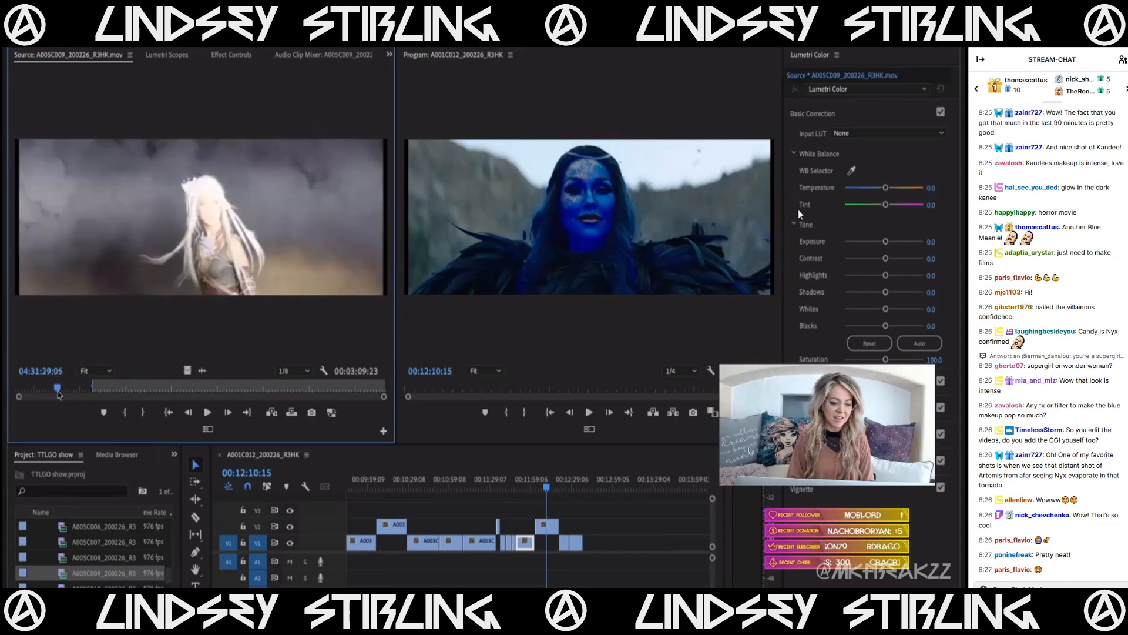
{"action": "left_click_drag", "start_coordinate": [57, 391], "coordinate": [56, 392]}
{"action": "key", "text": "space"}
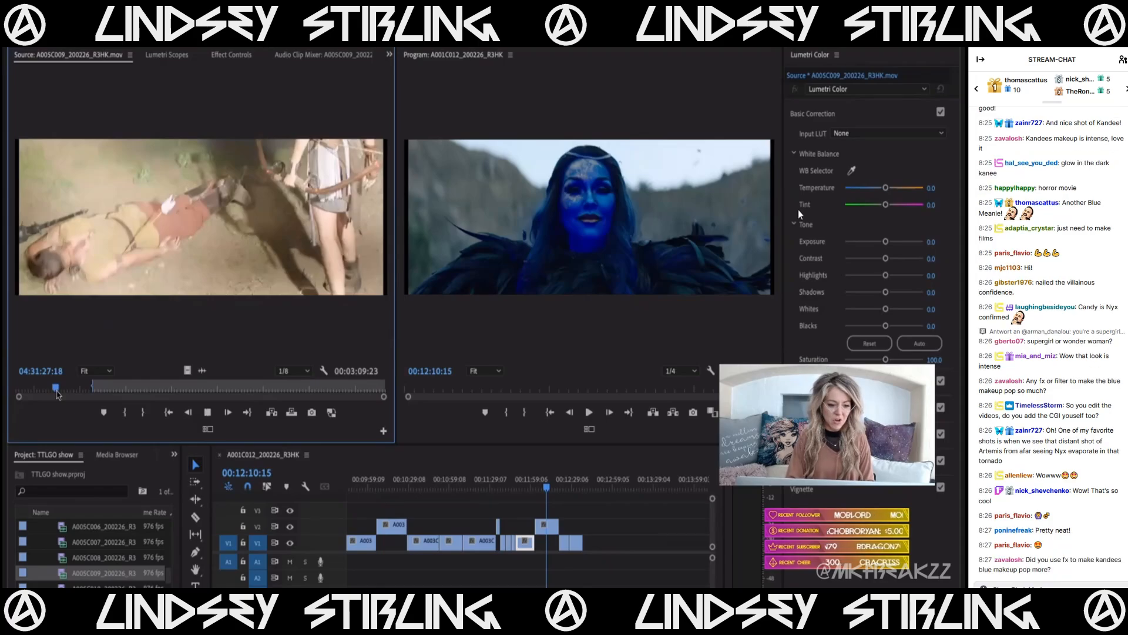
{"action": "key", "text": "i"}
{"action": "key", "text": "space"}
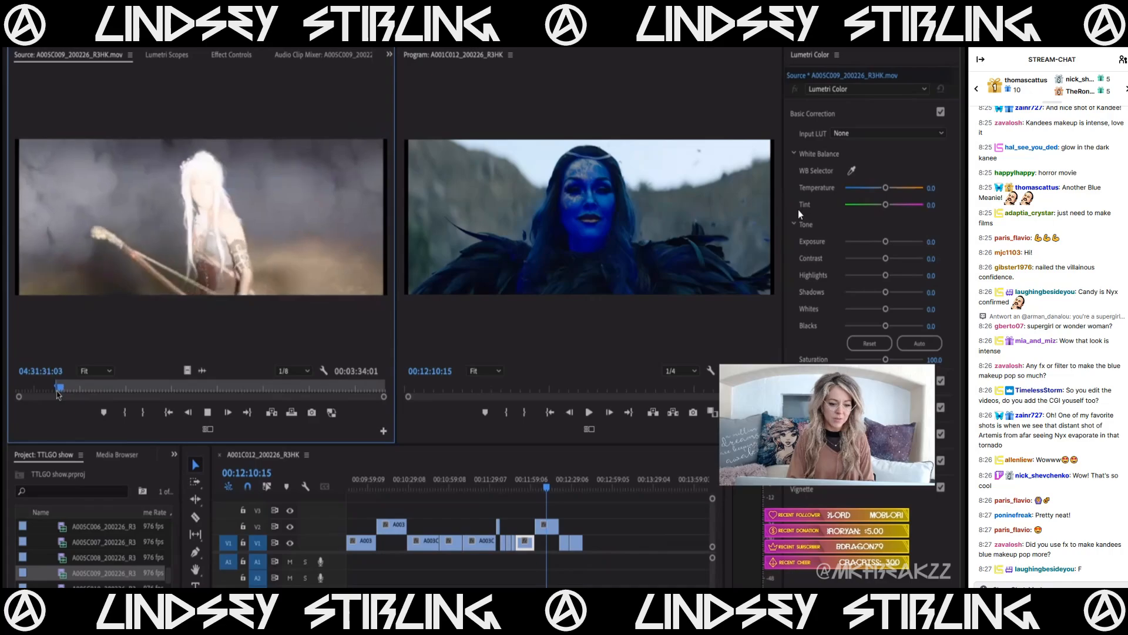
- Review A005C009 onward from about 04:32:20 and mark a new In point around 04:33:10
{"action": "left_click_drag", "start_coordinate": [101, 389], "coordinate": [138, 393]}
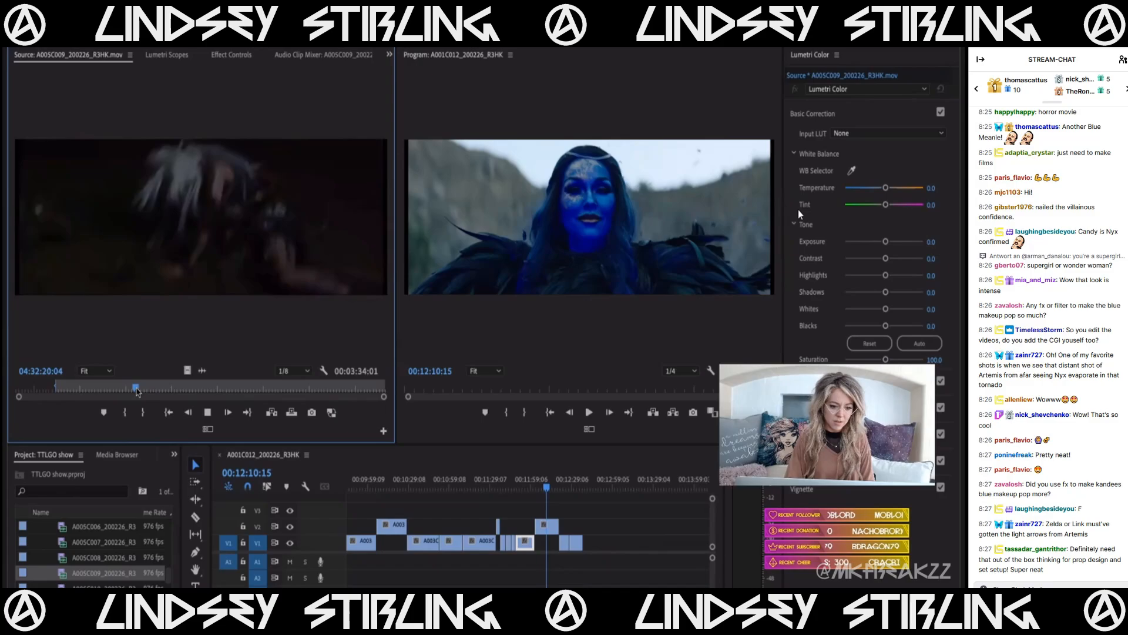
{"action": "left_click_drag", "start_coordinate": [137, 392], "coordinate": [138, 393]}
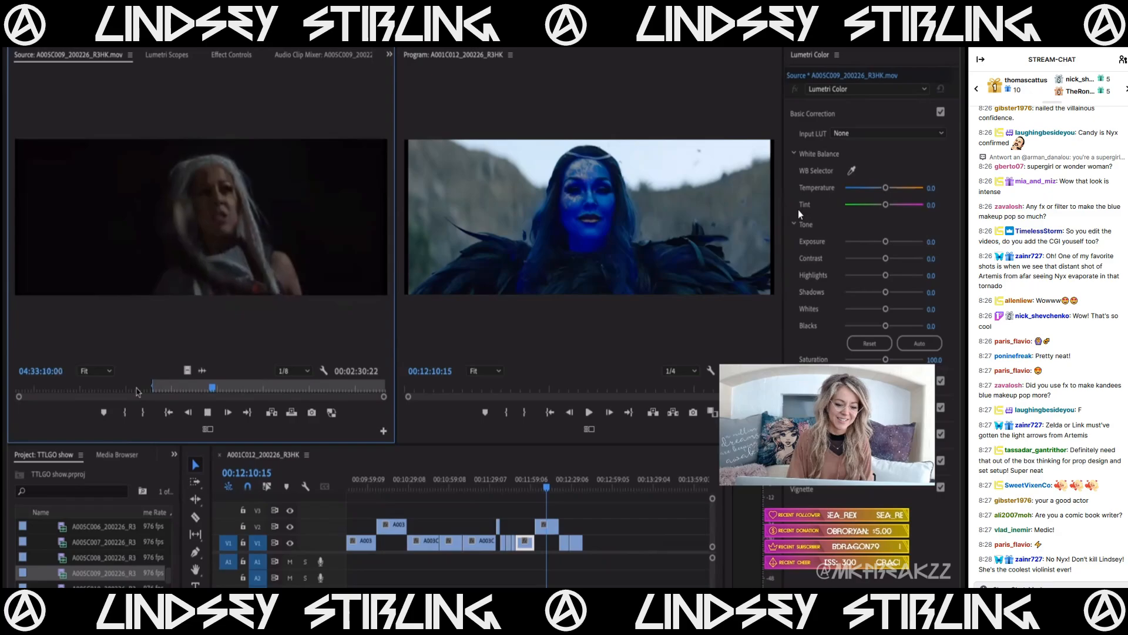
{"action": "key", "text": "i"}
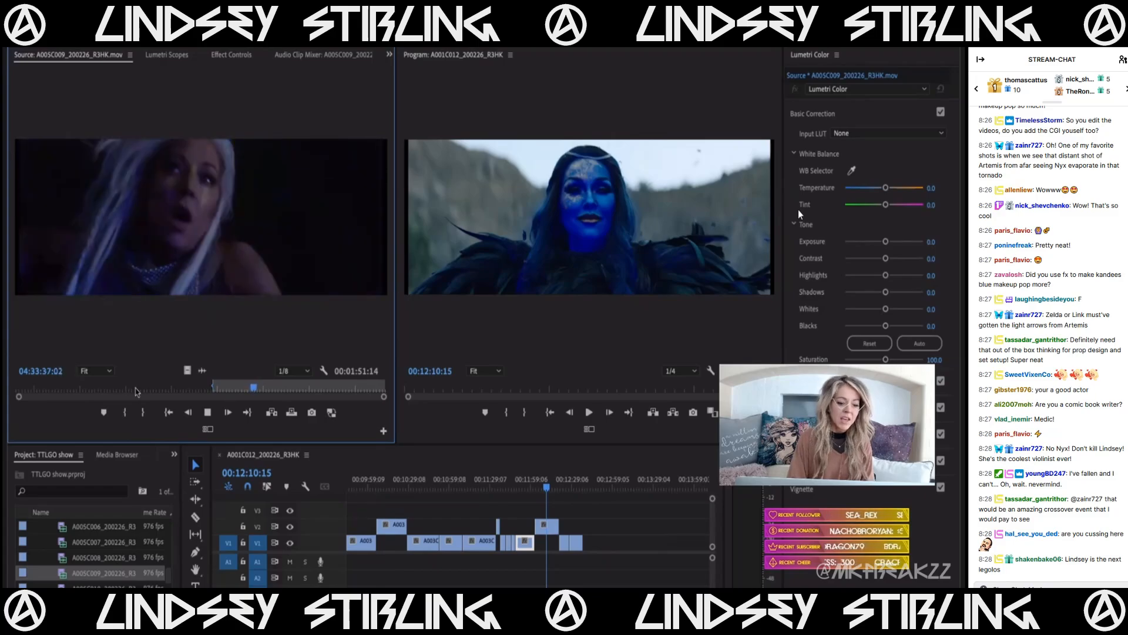
{"action": "key", "text": "space"}
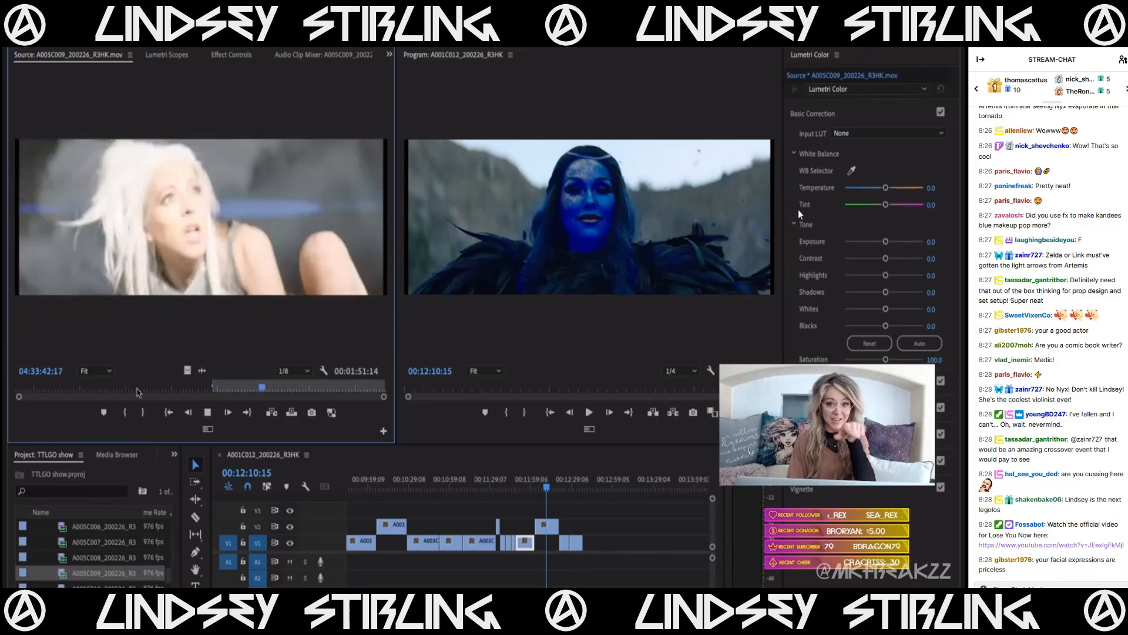
- Mark A005C009's Out point at 04:33:59:13 and place the 49-second range video-only on V1 at the sequence's end
{"action": "key", "text": "space"}
{"action": "key", "text": "o"}
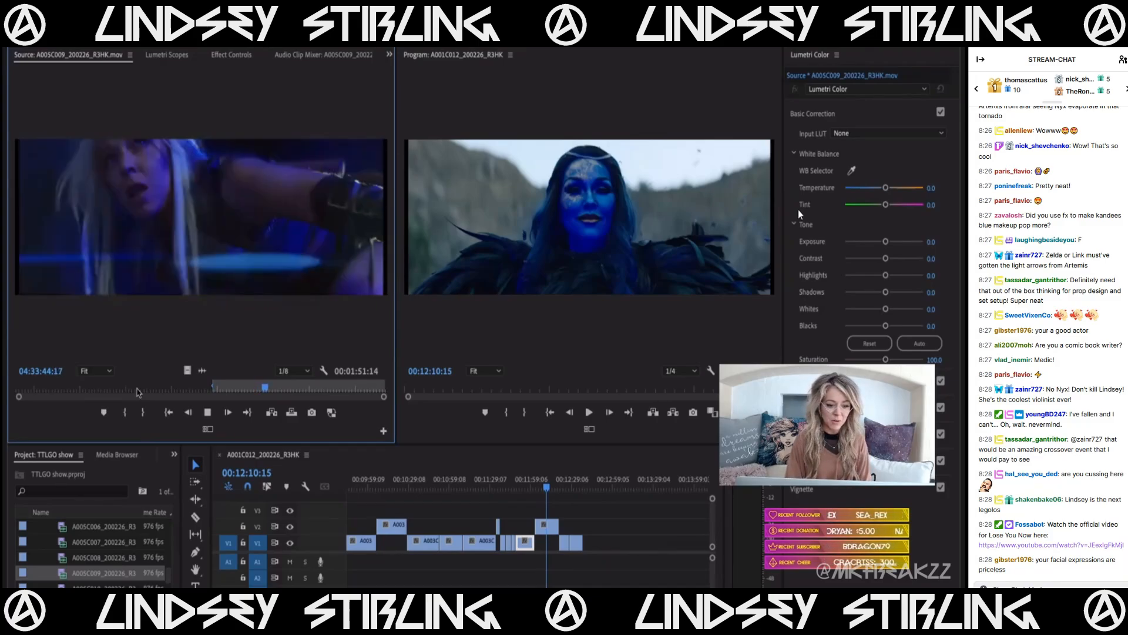
{"action": "key", "text": "space"}
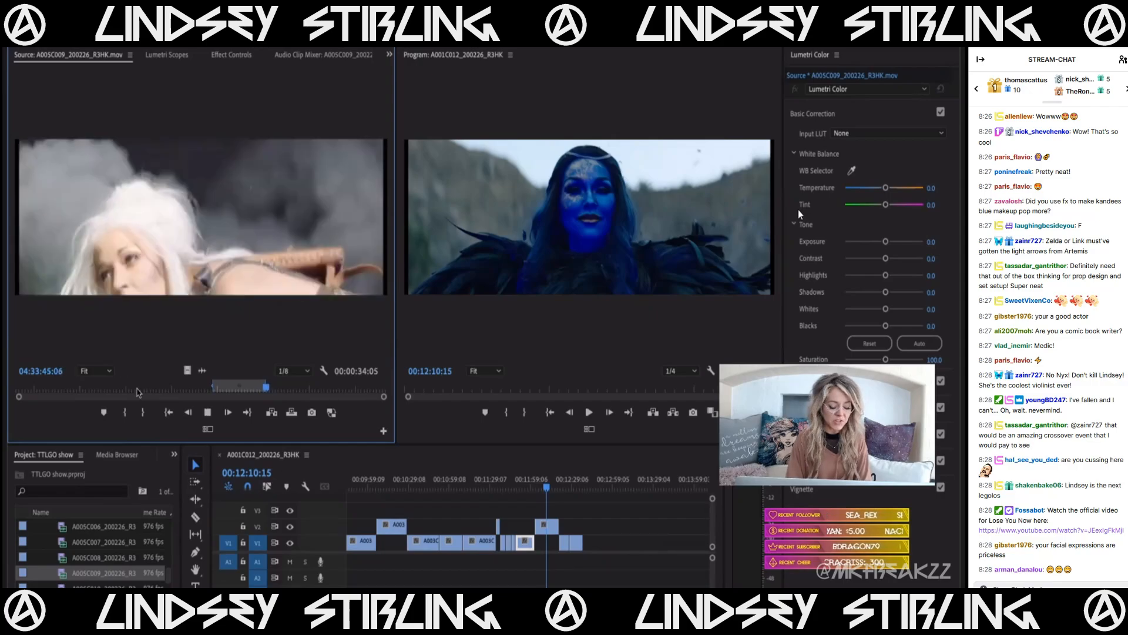
{"action": "key", "text": "space"}
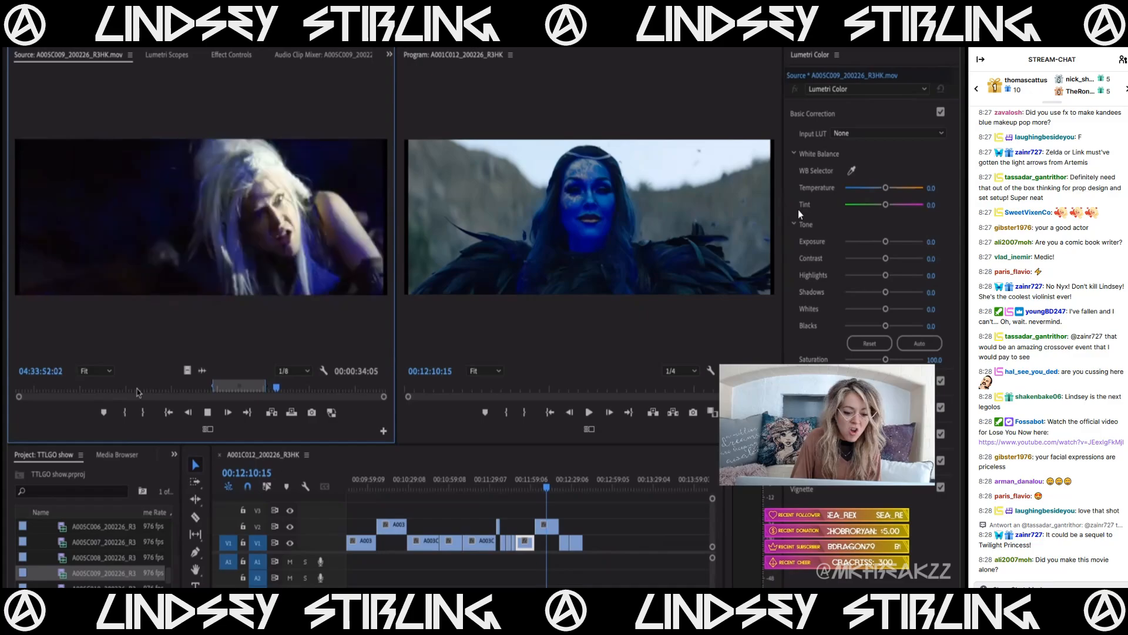
{"action": "key", "text": "o"}
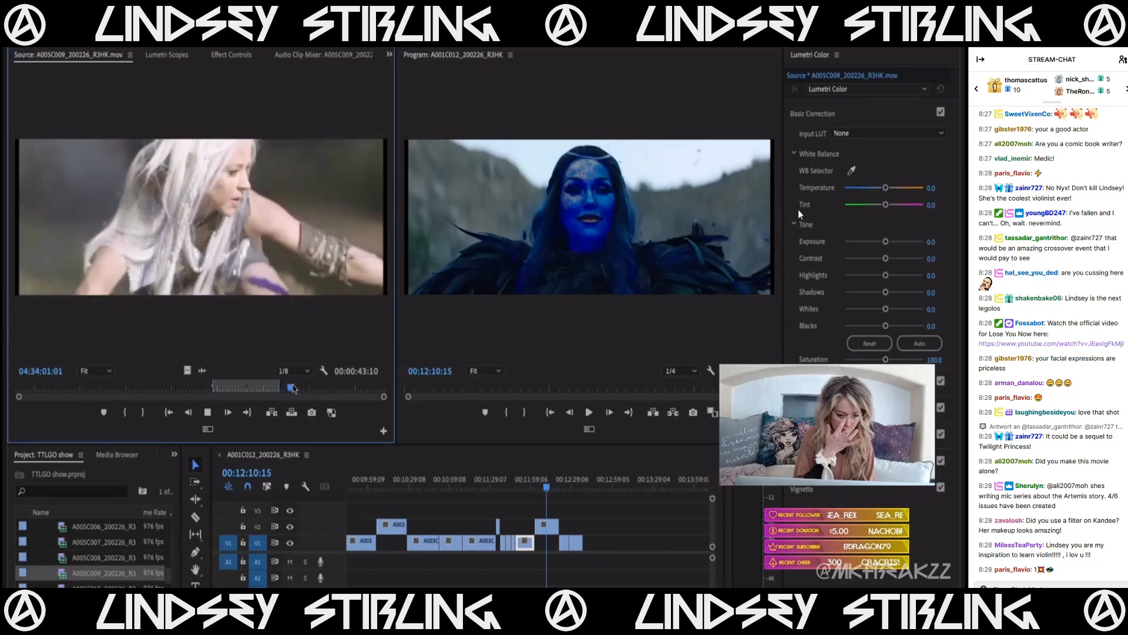
{"action": "left_click_drag", "start_coordinate": [293, 388], "coordinate": [286, 390]}
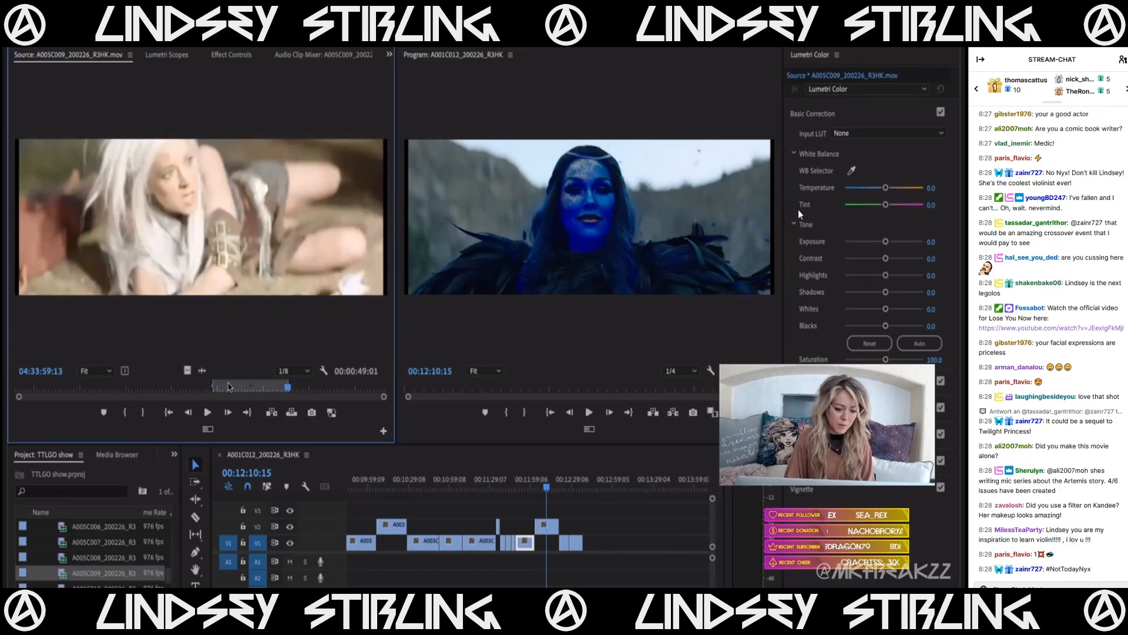
{"action": "left_click_drag", "start_coordinate": [188, 372], "coordinate": [595, 551]}
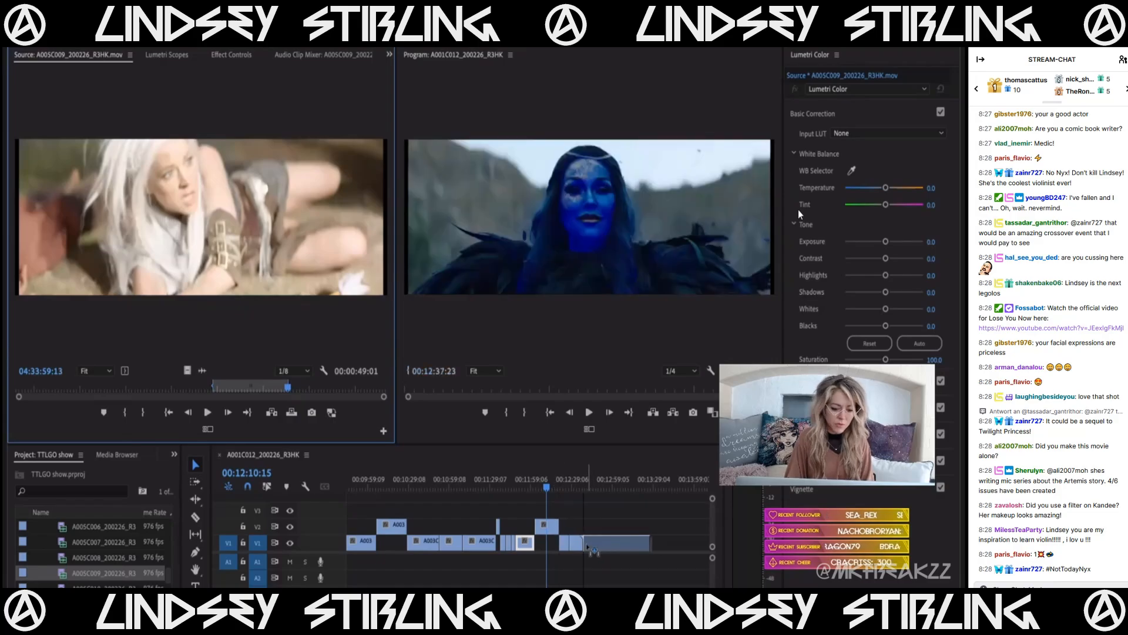
- Scrub and play the rest of A005C009, examining the bow-drawing shots between about 04:34:19 and 04:34:40
{"action": "left_click", "coordinate": [300, 389]}
{"action": "left_click_drag", "start_coordinate": [302, 392], "coordinate": [330, 391]}
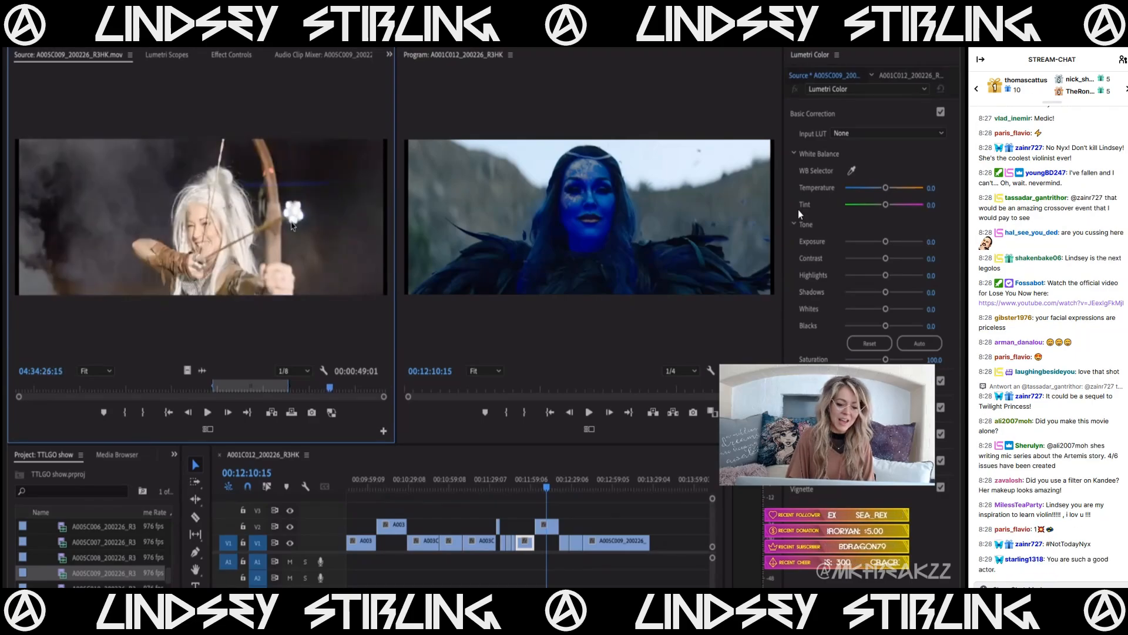
{"action": "key", "text": "space"}
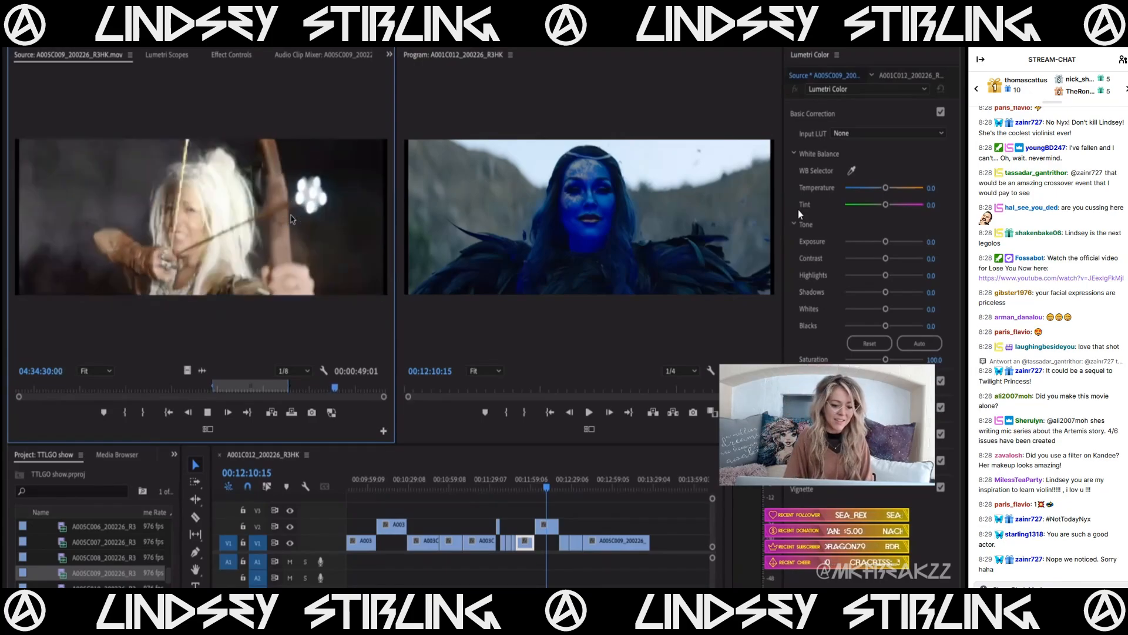
{"action": "key", "text": "space"}
{"action": "left_click_drag", "start_coordinate": [334, 389], "coordinate": [320, 390]}
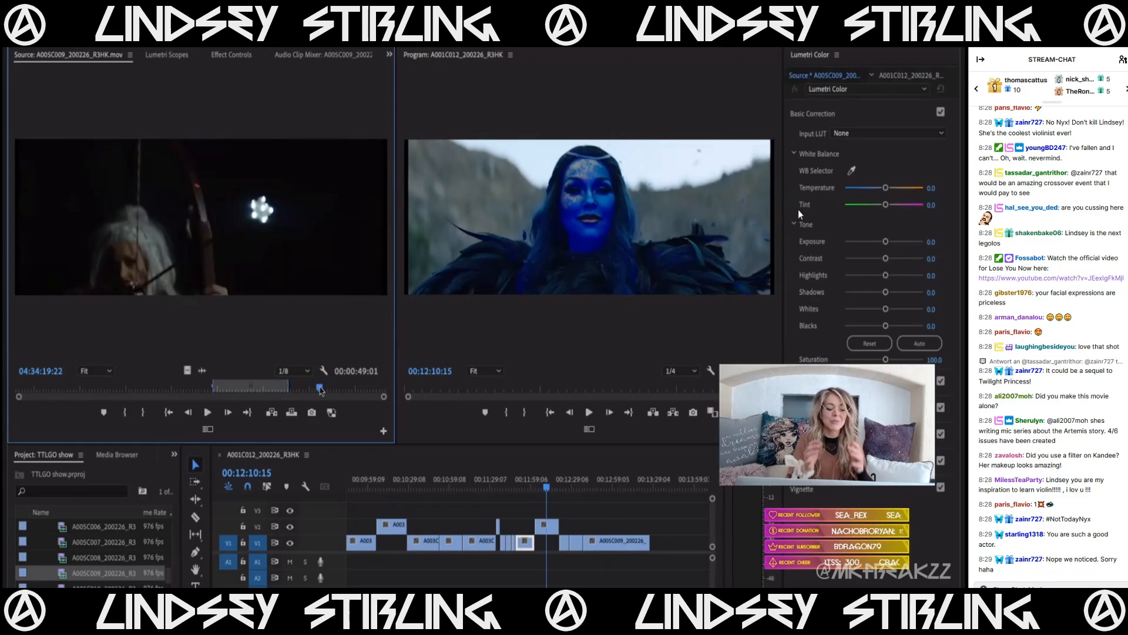
{"action": "key", "text": "space"}
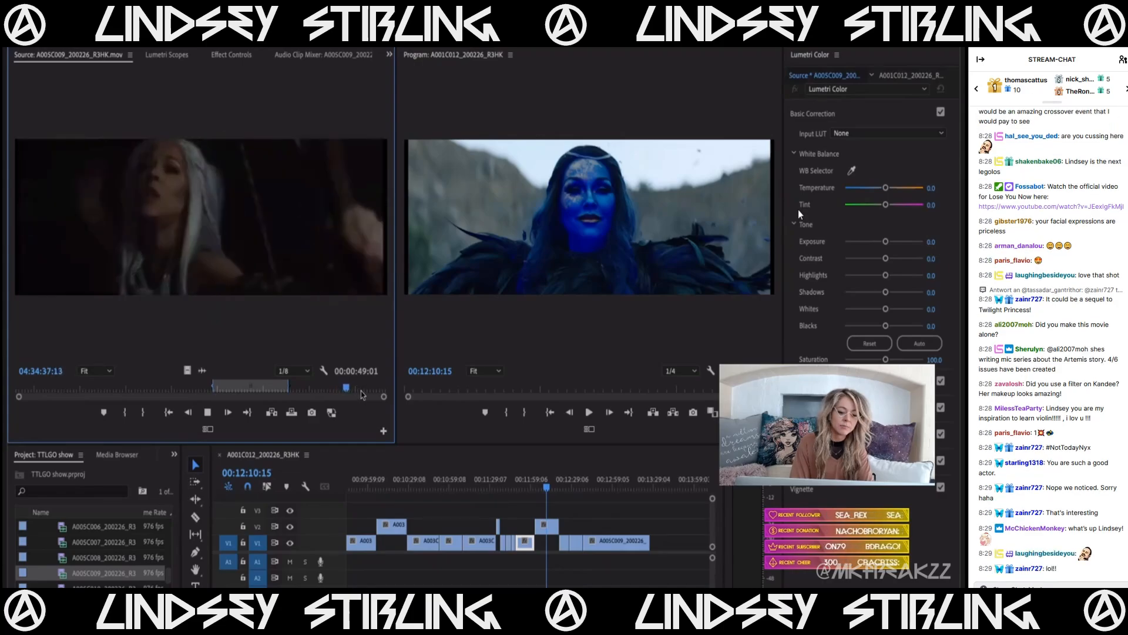
{"action": "key", "text": "space"}
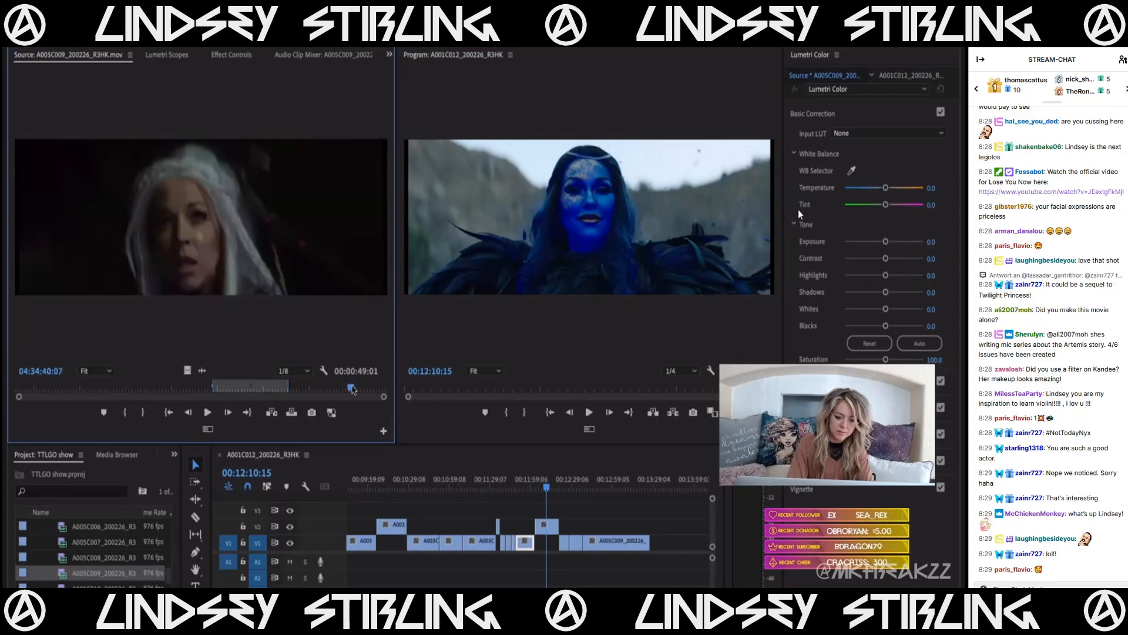
- Mark a new In point in A005C009 around 04:34:38 and replay the archer's close-up backward and forward
{"action": "key", "text": "space"}
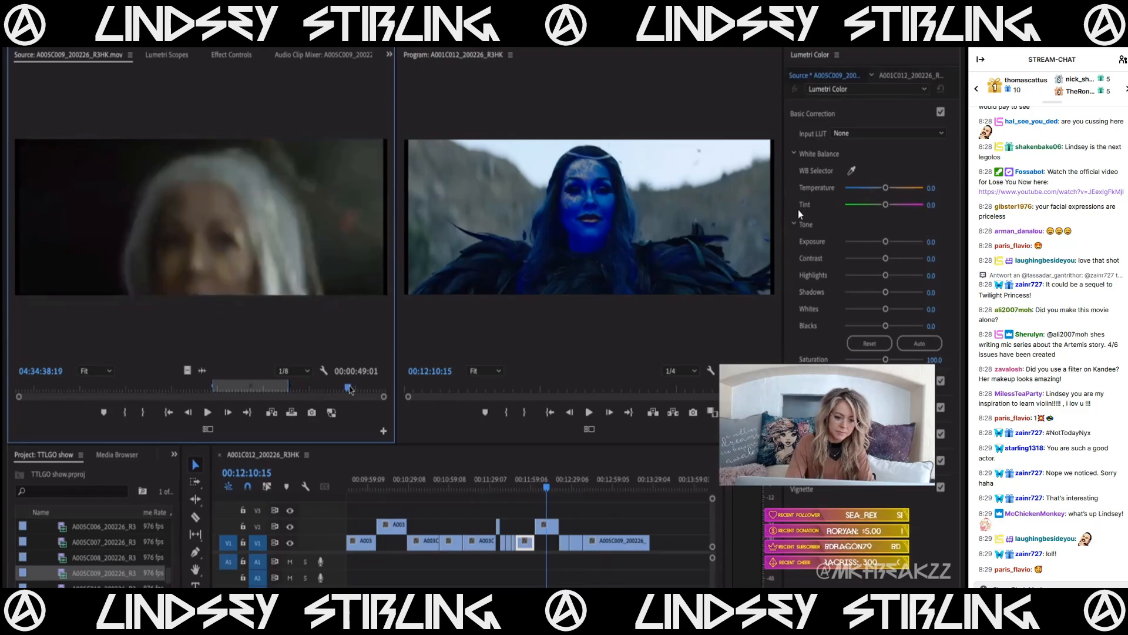
{"action": "key", "text": "i"}
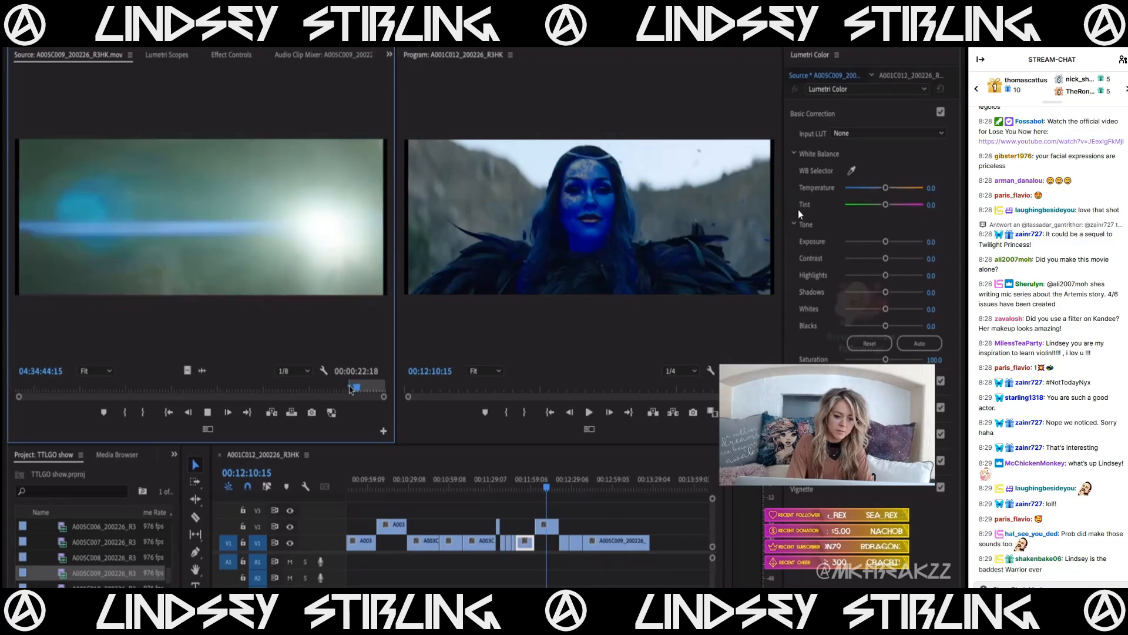
{"action": "key", "text": "j"}
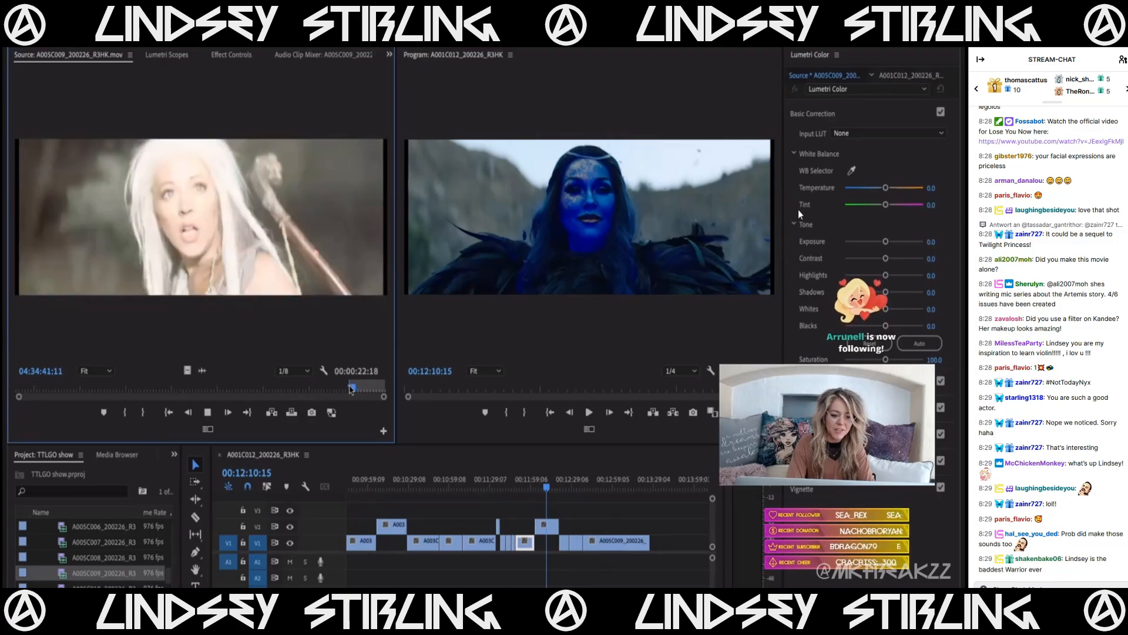
{"action": "key", "text": "k"}
{"action": "key", "text": "l"}
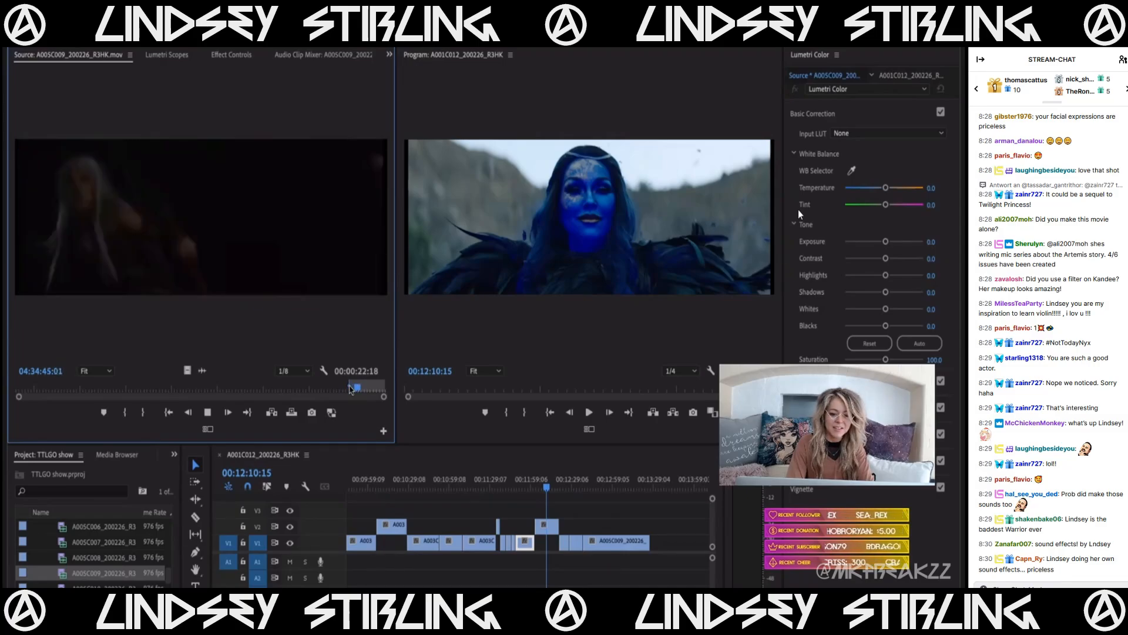
- Mark A005C009 from 04:34:22:12 to 04:34:34:04 and place the range video-only on V1 at the sequence's end
{"action": "key", "text": "k"}
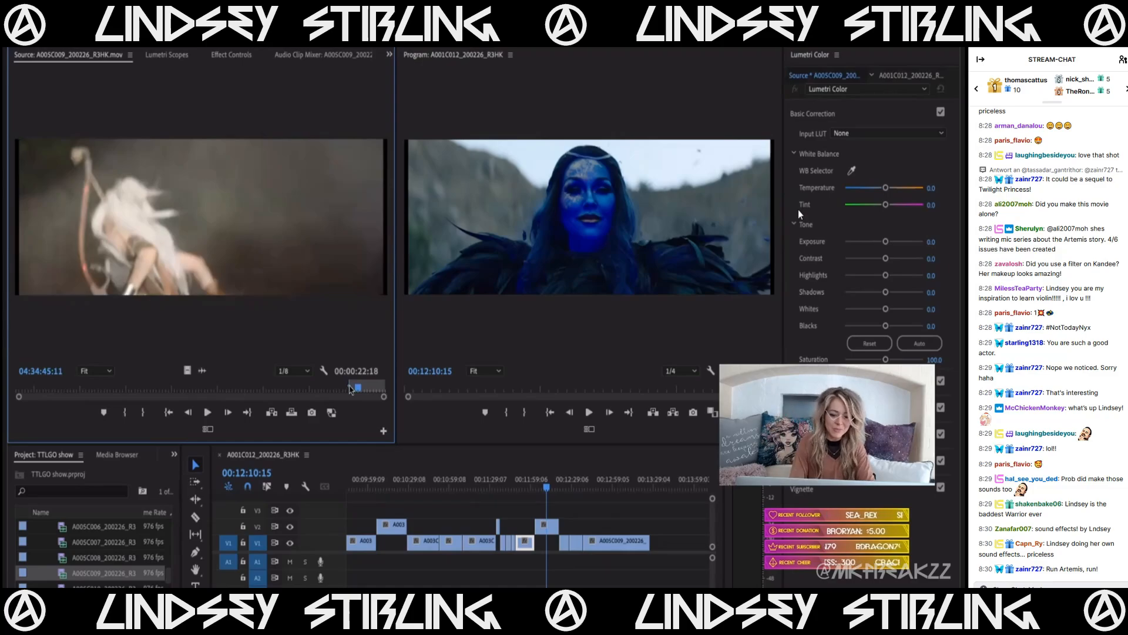
{"action": "left_click_drag", "start_coordinate": [352, 386], "coordinate": [324, 392]}
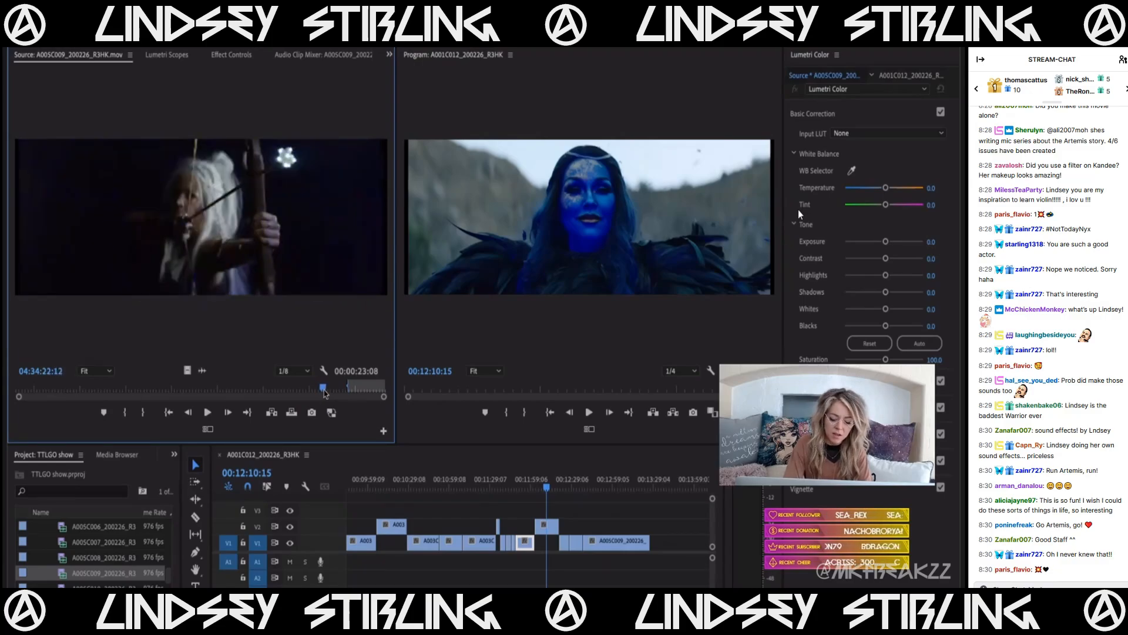
{"action": "key", "text": "i"}
{"action": "key", "text": "space"}
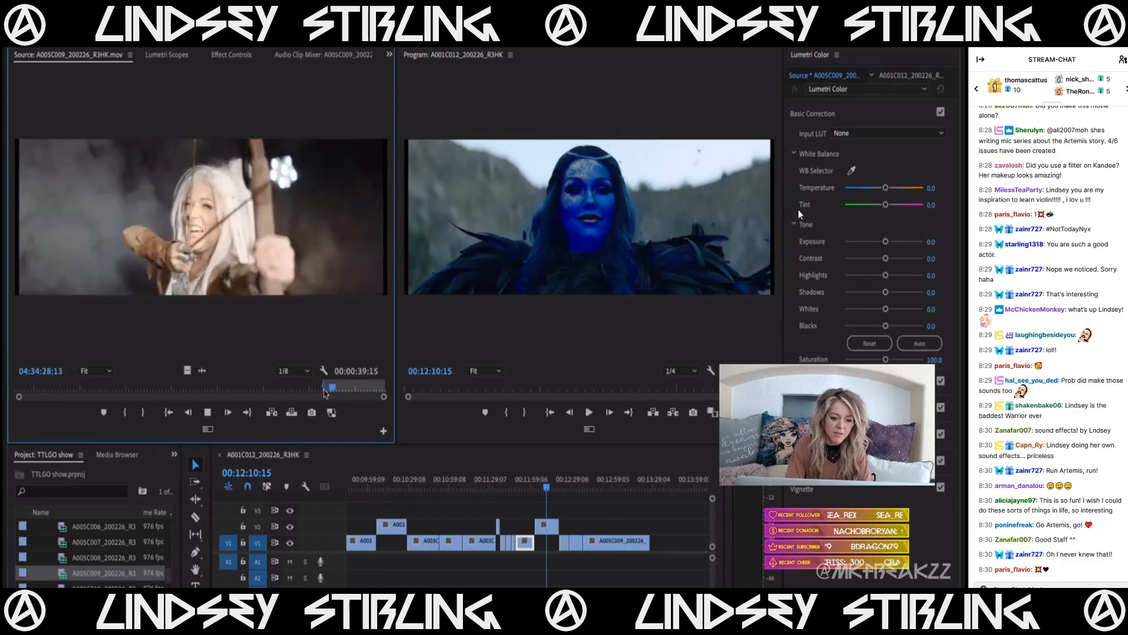
{"action": "key", "text": "space"}
{"action": "key", "text": "o"}
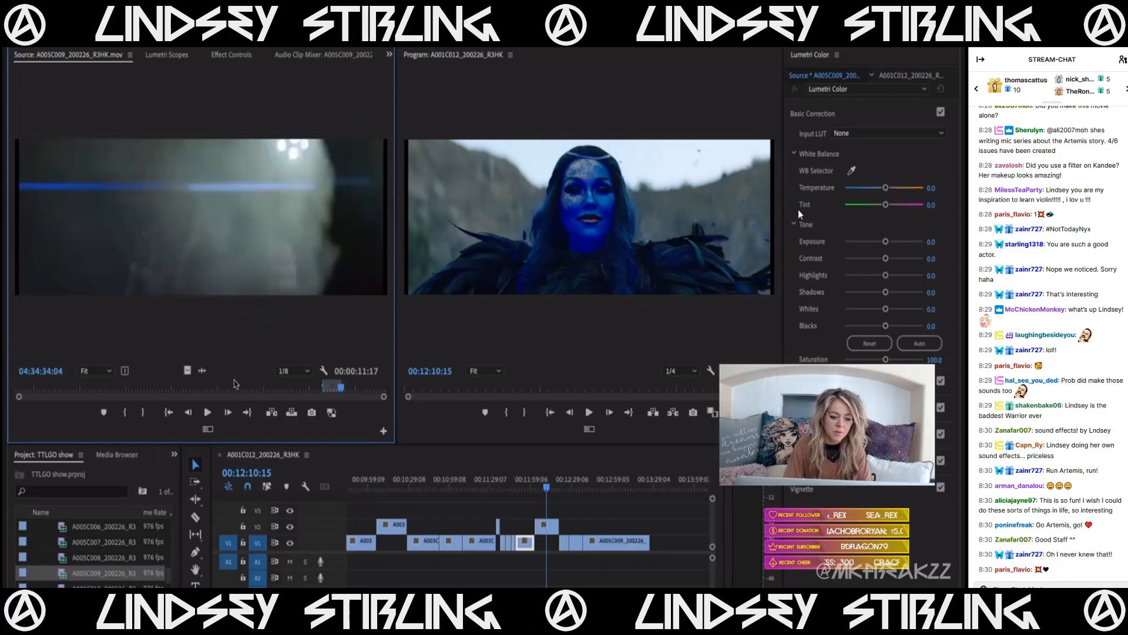
{"action": "left_click_drag", "start_coordinate": [188, 370], "coordinate": [658, 543]}
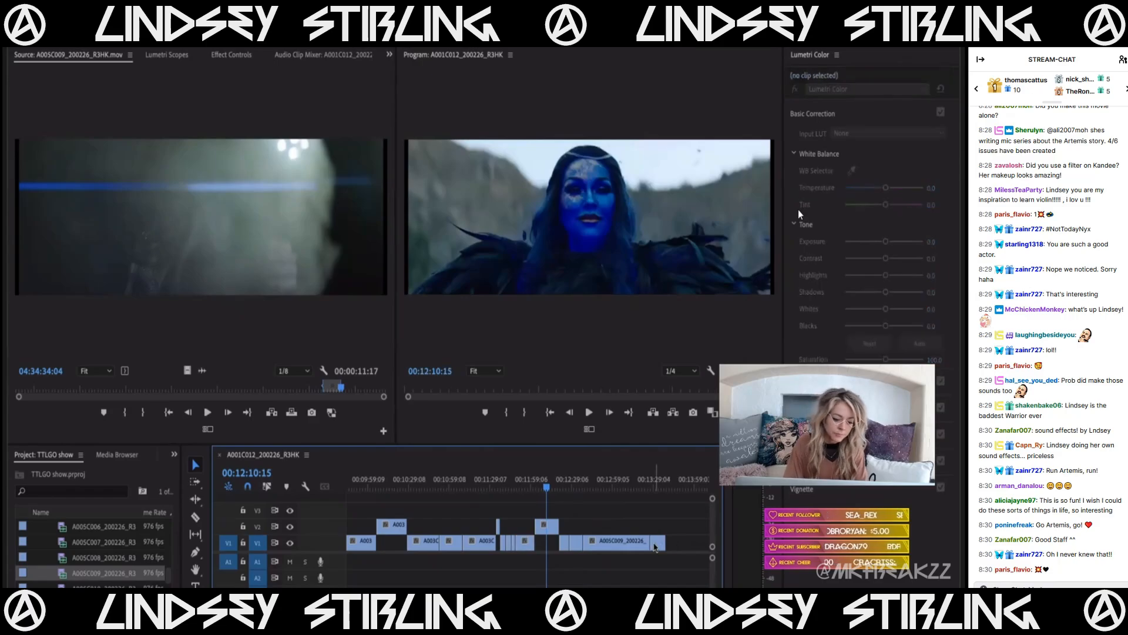
- Open A005C010 and scrub and play the white-haired archer's action from around 04:35:18
{"action": "double_click", "coordinate": [109, 585]}
{"action": "left_click_drag", "start_coordinate": [145, 391], "coordinate": [89, 393]}
{"action": "left_click_drag", "start_coordinate": [94, 389], "coordinate": [99, 388]}
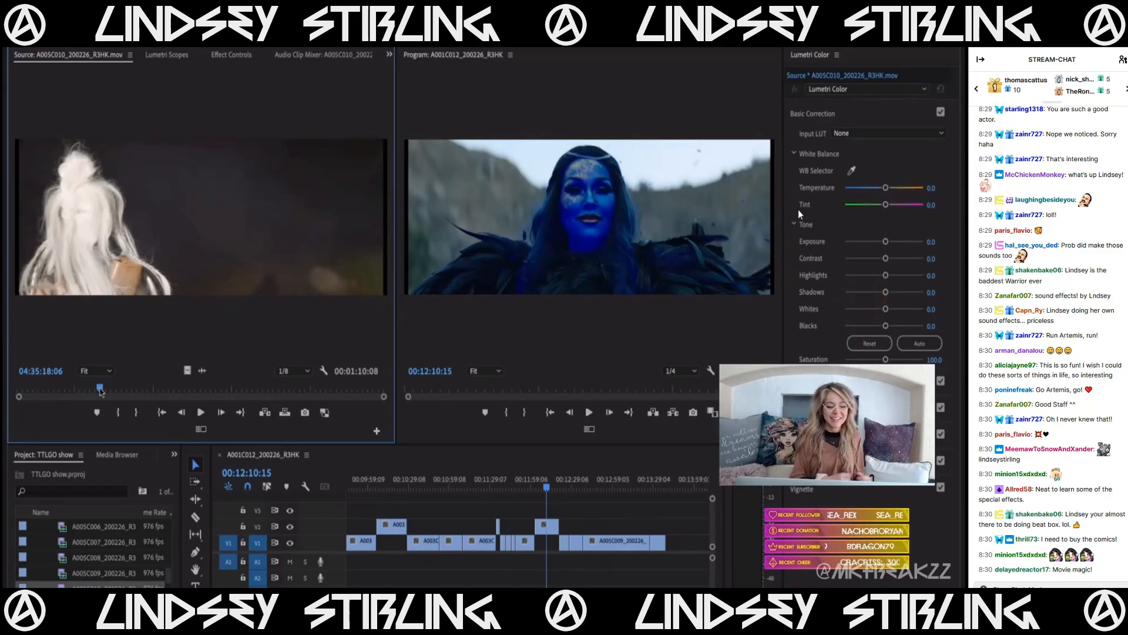
{"action": "left_click_drag", "start_coordinate": [100, 389], "coordinate": [102, 392]}
{"action": "key", "text": "space"}
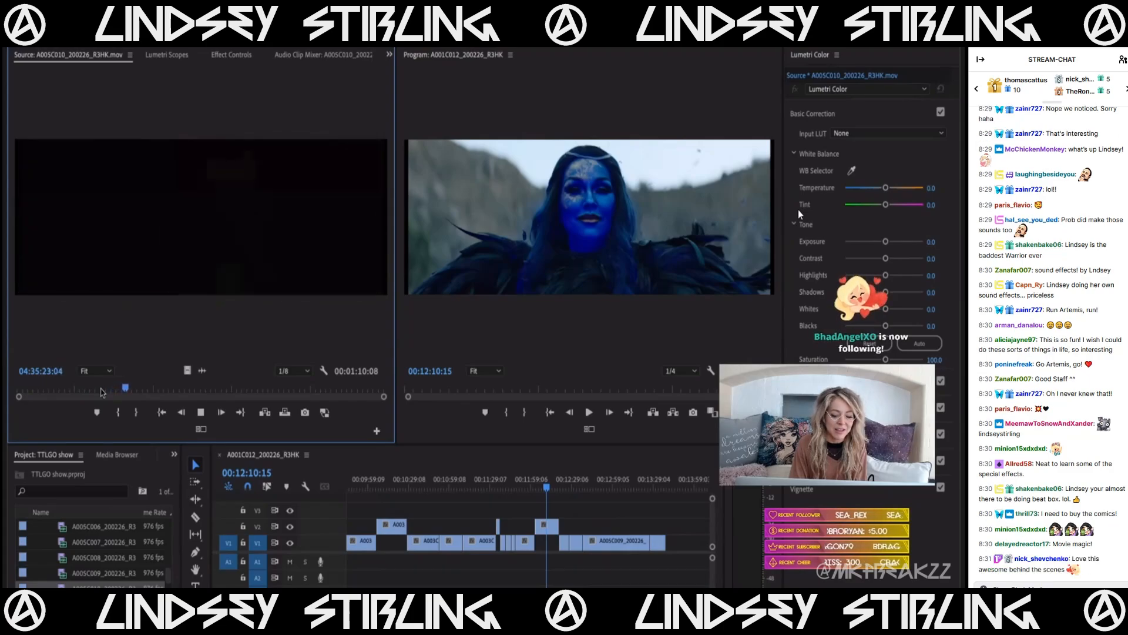
- Mark A005C010's range from about 04:35:19 to 04:35:23 and place it on V1 at the sequence's end
{"action": "key", "text": "space"}
{"action": "key", "text": "o"}
{"action": "left_click_drag", "start_coordinate": [127, 388], "coordinate": [107, 388]}
{"action": "key", "text": "i"}
{"action": "left_click_drag", "start_coordinate": [226, 258], "coordinate": [670, 543]}
- Open A005C011 and scrub through it to about 04:36:59, looking for usable footage
{"action": "mouse_move", "coordinate": [141, 389]}
{"action": "left_mouse_down"}
{"action": "mouse_move", "coordinate": [318, 389]}
{"action": "mouse_move", "coordinate": [345, 402]}
{"action": "mouse_move", "coordinate": [107, 389]}
{"action": "mouse_move", "coordinate": [125, 390]}
{"action": "left_mouse_up"}
{"action": "scroll", "coordinate": [104, 566], "scroll_direction": "down", "scroll_amount": 3}
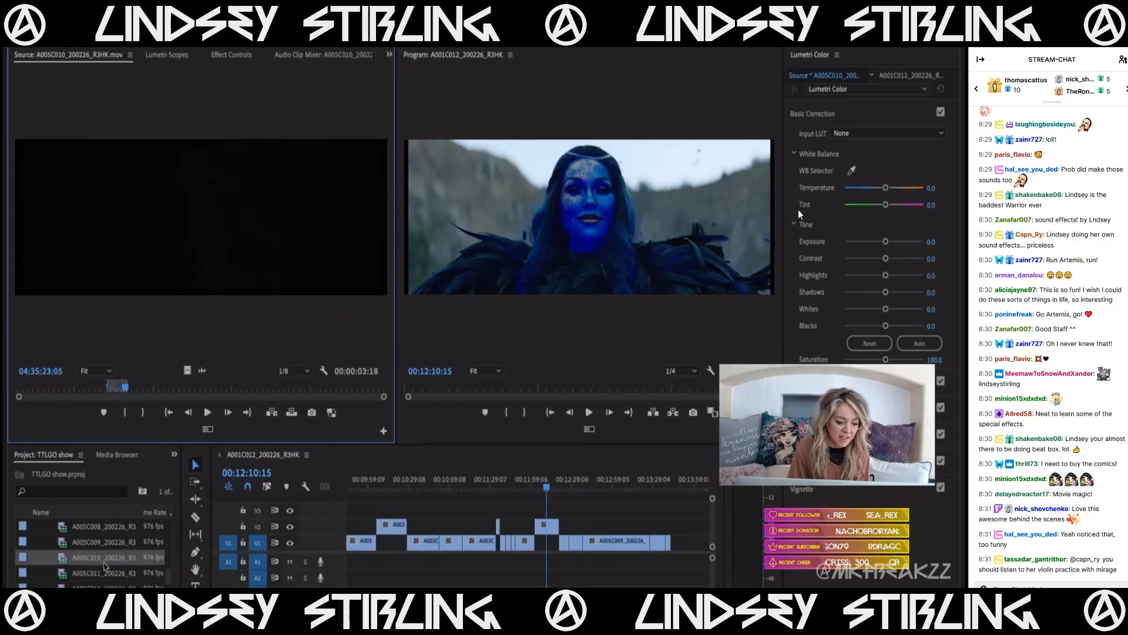
{"action": "double_click", "coordinate": [105, 557]}
{"action": "left_click_drag", "start_coordinate": [66, 403], "coordinate": [347, 429]}
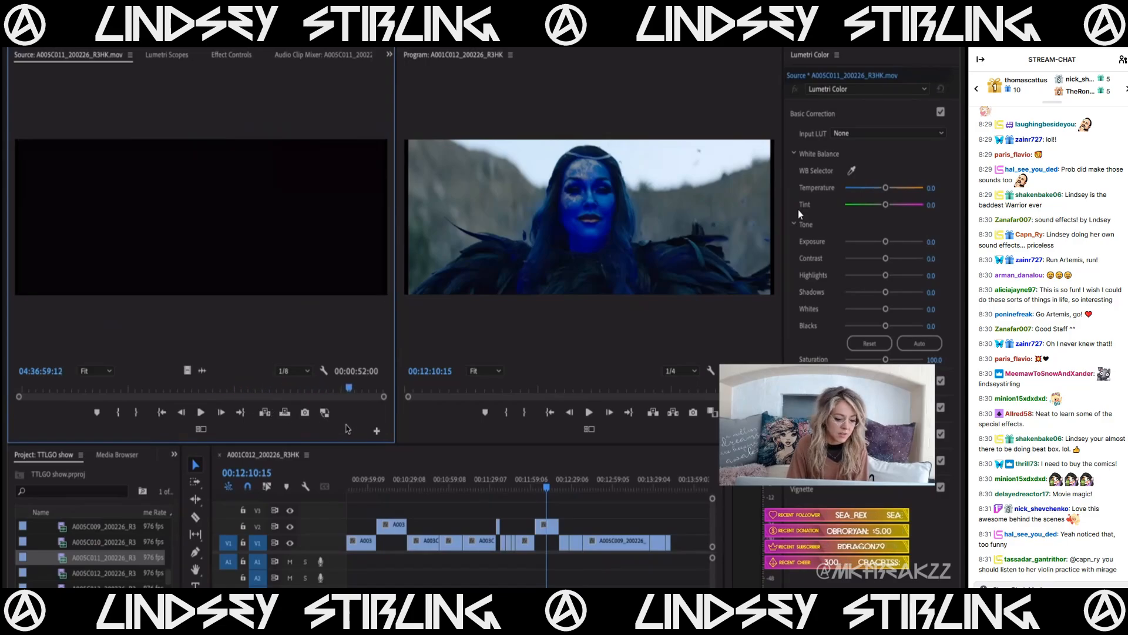
- Open A005C012 and review the group shots from about 04:37:10 to 04:37:31
{"action": "left_click", "coordinate": [108, 573]}
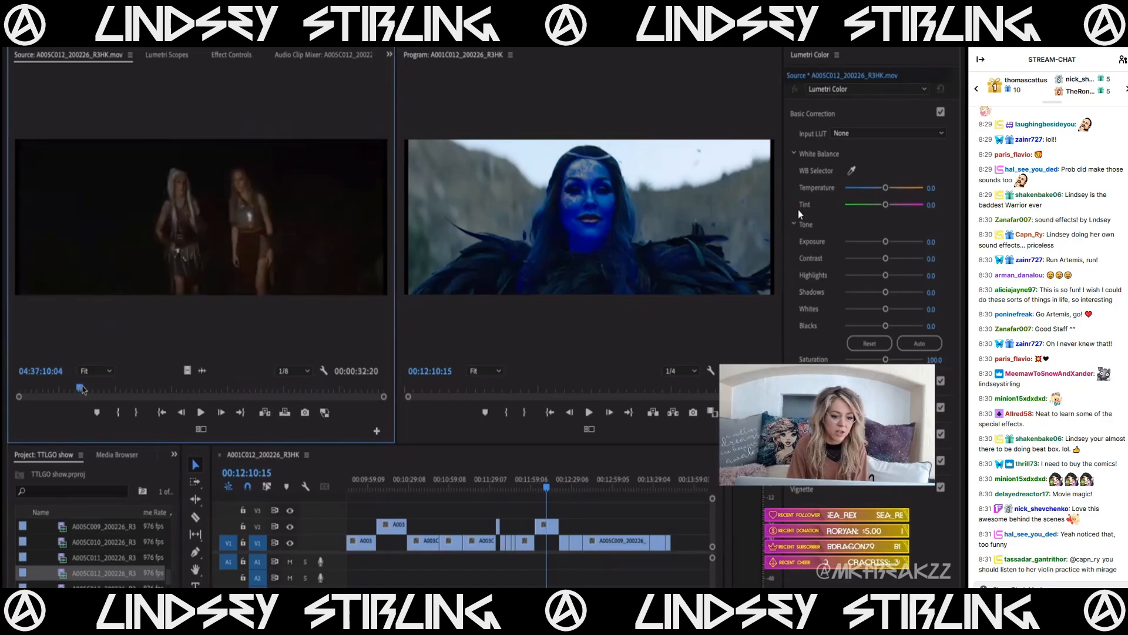
{"action": "mouse_move", "coordinate": [176, 389]}
{"action": "left_mouse_down"}
{"action": "mouse_move", "coordinate": [201, 393]}
{"action": "mouse_move", "coordinate": [191, 390]}
{"action": "left_mouse_up"}
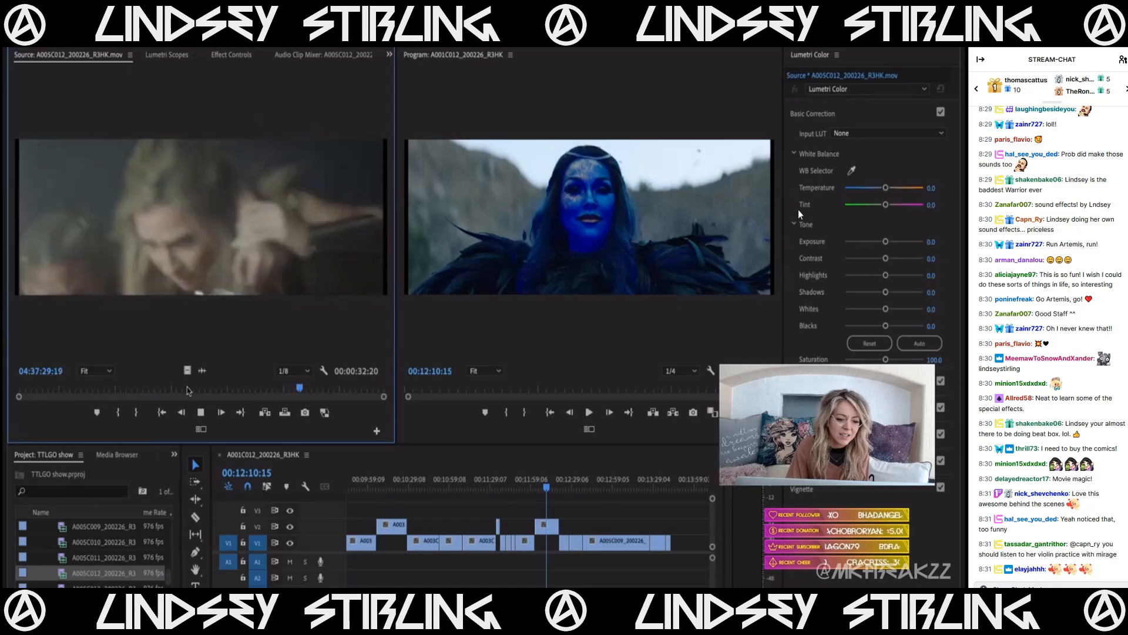
{"action": "key", "text": "space"}
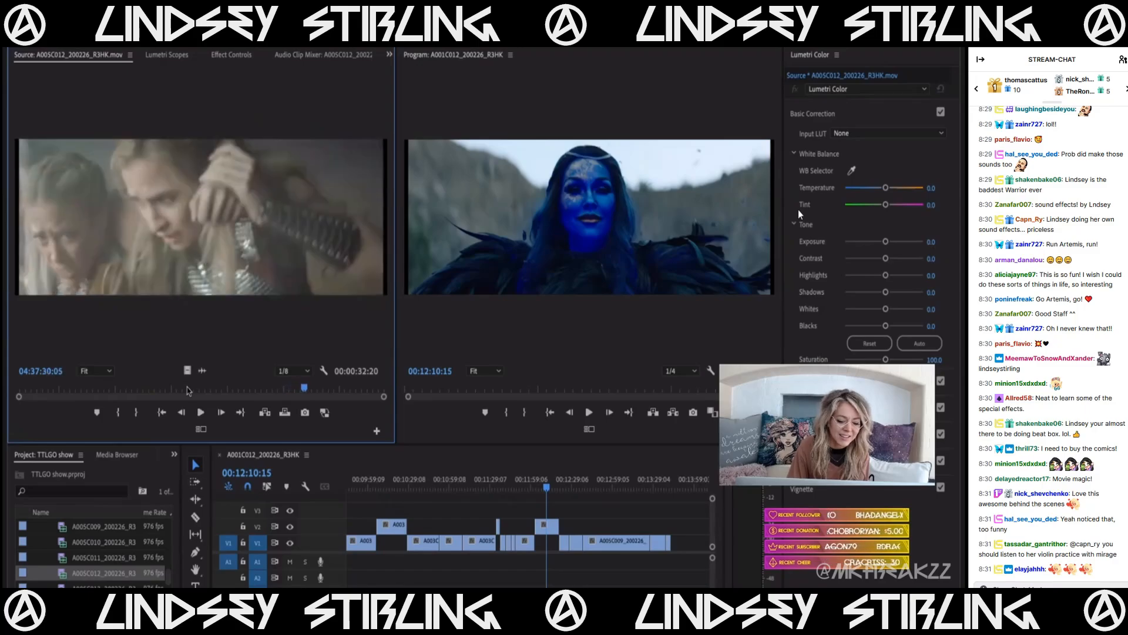
{"action": "left_click", "coordinate": [320, 388]}
- Open A005C013 and scrub and play through it to about 04:38:33
{"action": "double_click", "coordinate": [120, 585]}
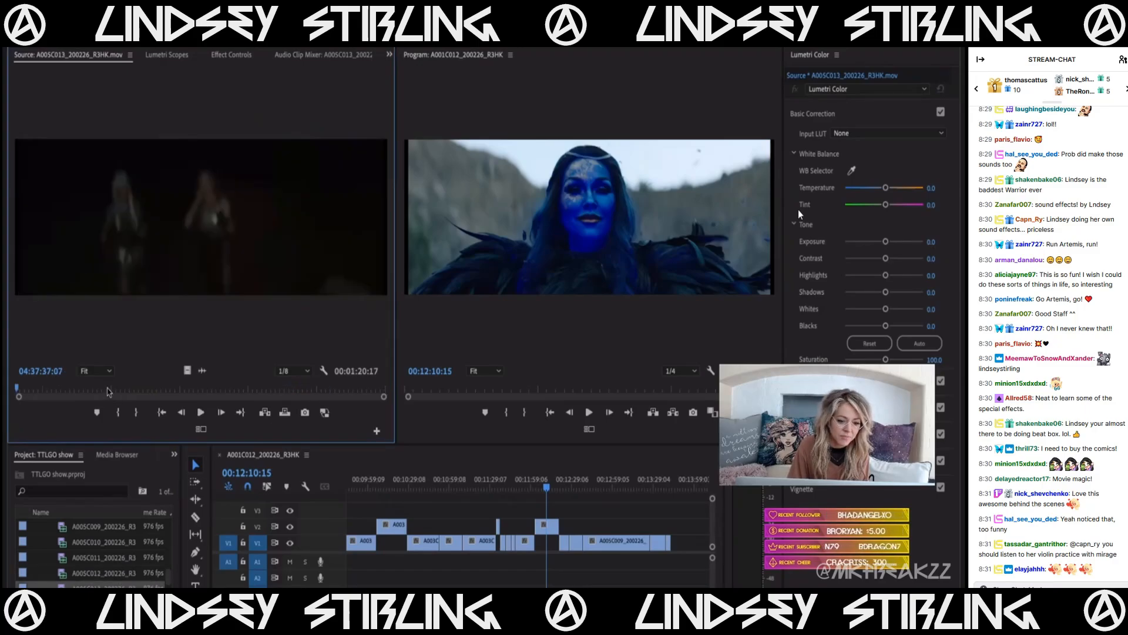
{"action": "left_click_drag", "start_coordinate": [108, 391], "coordinate": [139, 389]}
{"action": "left_click_drag", "start_coordinate": [214, 382], "coordinate": [156, 380]}
{"action": "key", "text": "space"}
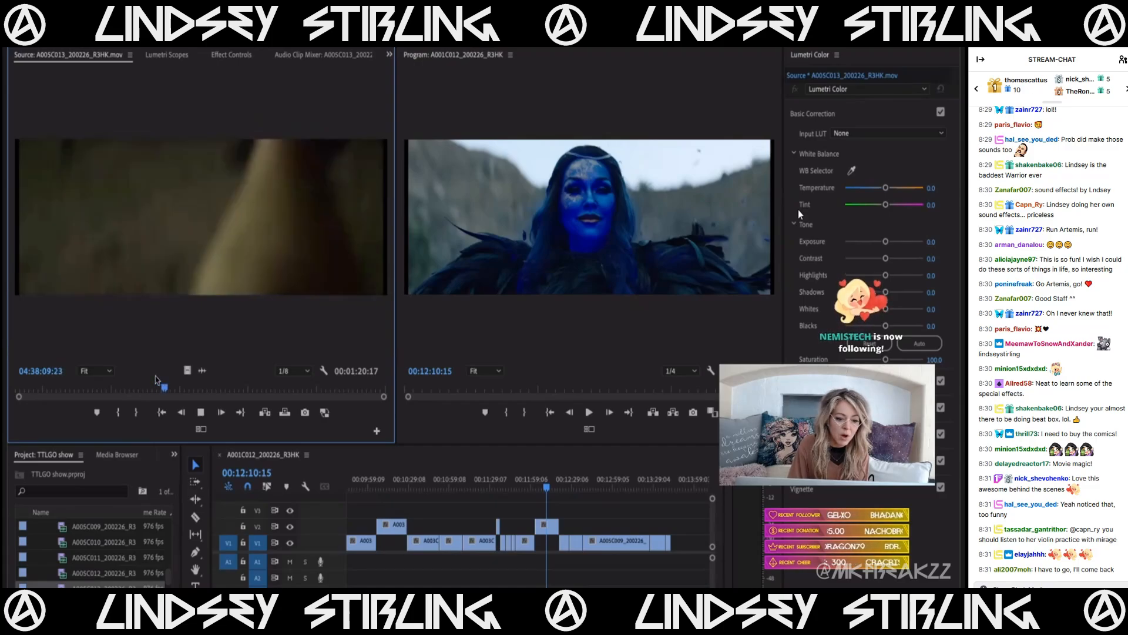
{"action": "key", "text": "space"}
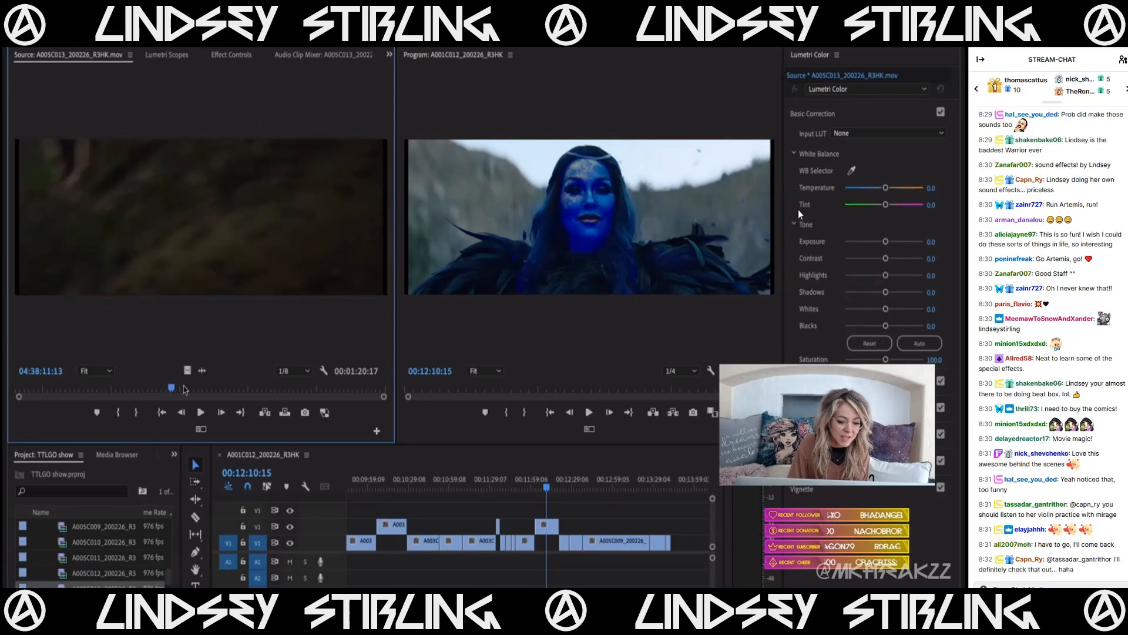
{"action": "left_click_drag", "start_coordinate": [185, 393], "coordinate": [271, 392]}
- Open A005C014, mark the range 04:39:25:23 to 04:39:35:06, and place it video-only on V2 at the sequence's end
{"action": "scroll", "coordinate": [100, 574], "scroll_direction": "down", "scroll_amount": 1}
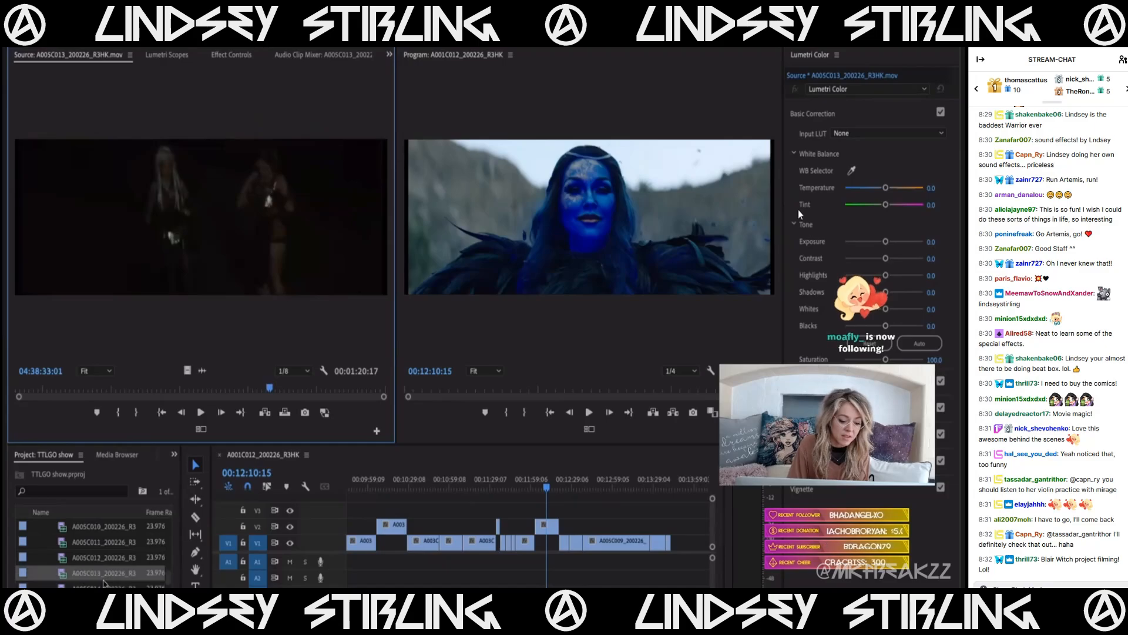
{"action": "double_click", "coordinate": [100, 575]}
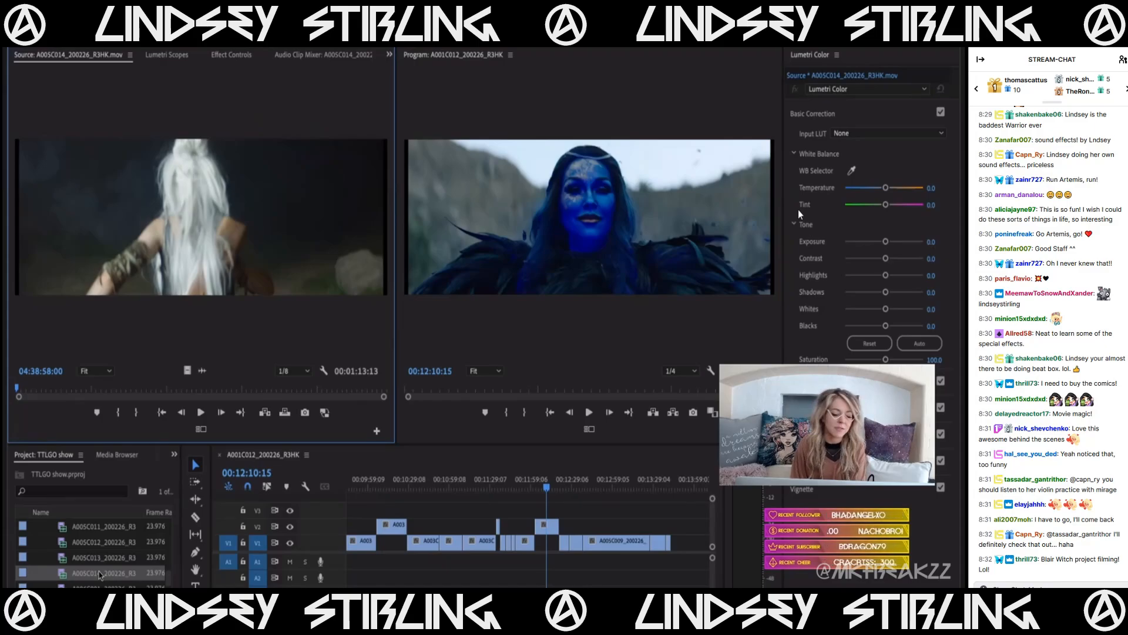
{"action": "mouse_move", "coordinate": [129, 392]}
{"action": "left_mouse_down"}
{"action": "mouse_move", "coordinate": [174, 395]}
{"action": "mouse_move", "coordinate": [151, 394]}
{"action": "left_mouse_up"}
{"action": "key", "text": "space"}
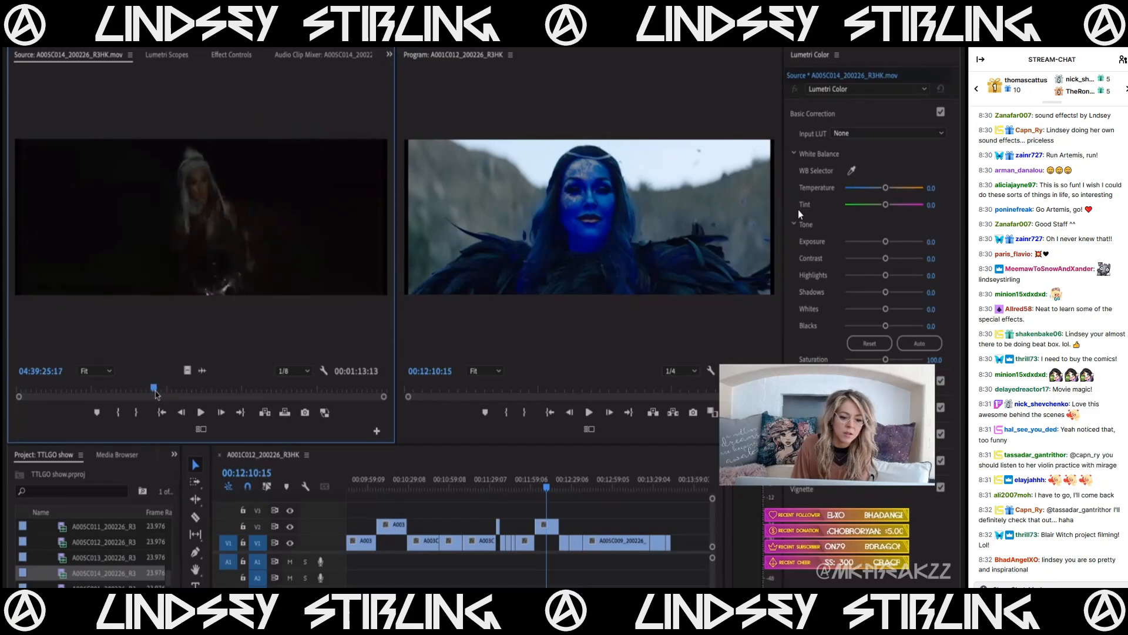
{"action": "key", "text": "i"}
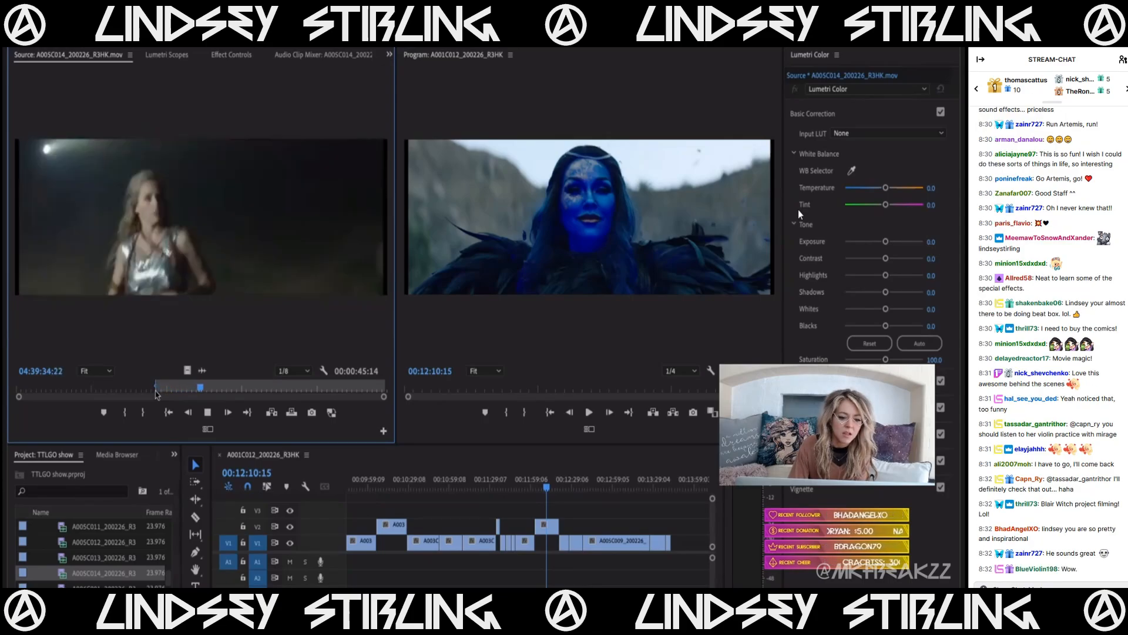
{"action": "key", "text": "o"}
{"action": "key", "text": "space"}
{"action": "left_click_drag", "start_coordinate": [188, 370], "coordinate": [677, 528]}
- Open A006C001, and check the archer shot in the sequence at 00:13:27:07
{"action": "scroll", "coordinate": [85, 571], "scroll_direction": "down", "scroll_amount": 2}
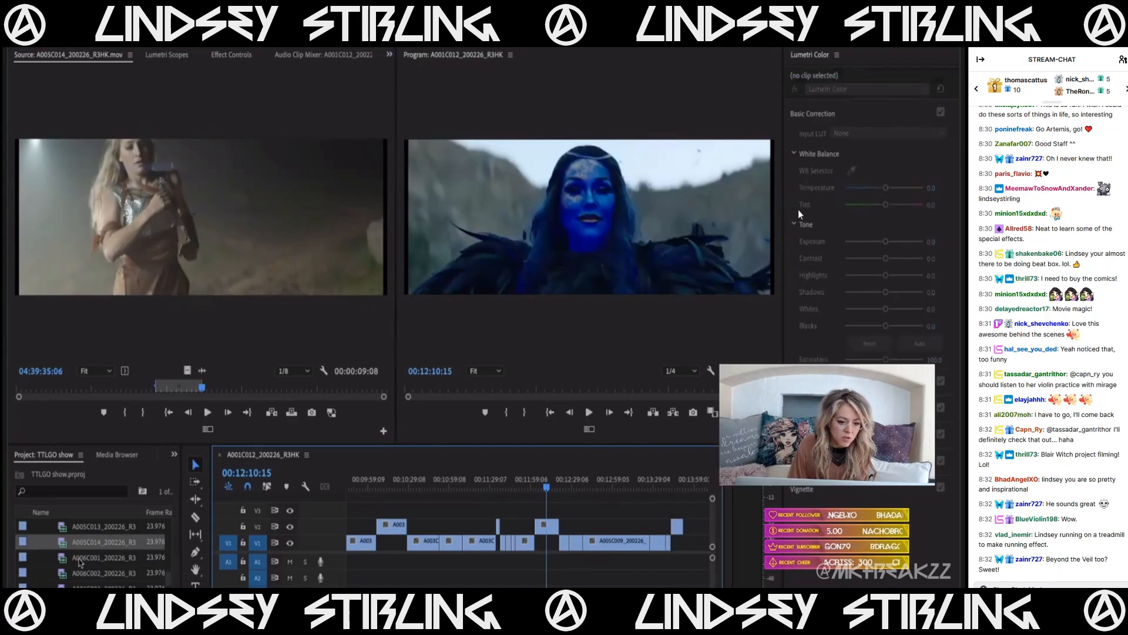
{"action": "double_click", "coordinate": [80, 563]}
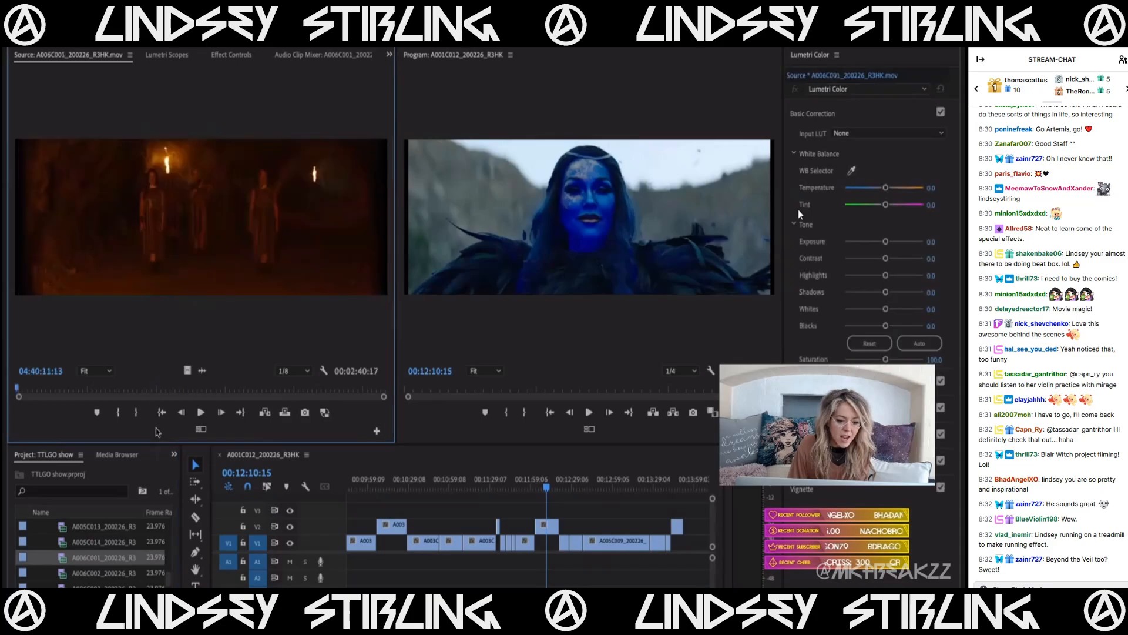
{"action": "left_click_drag", "start_coordinate": [588, 480], "coordinate": [652, 486]}
- Go back through A005C014, A005C013 and A005C012, and scrub A005C011 to about 04:36:53
{"action": "double_click", "coordinate": [79, 543]}
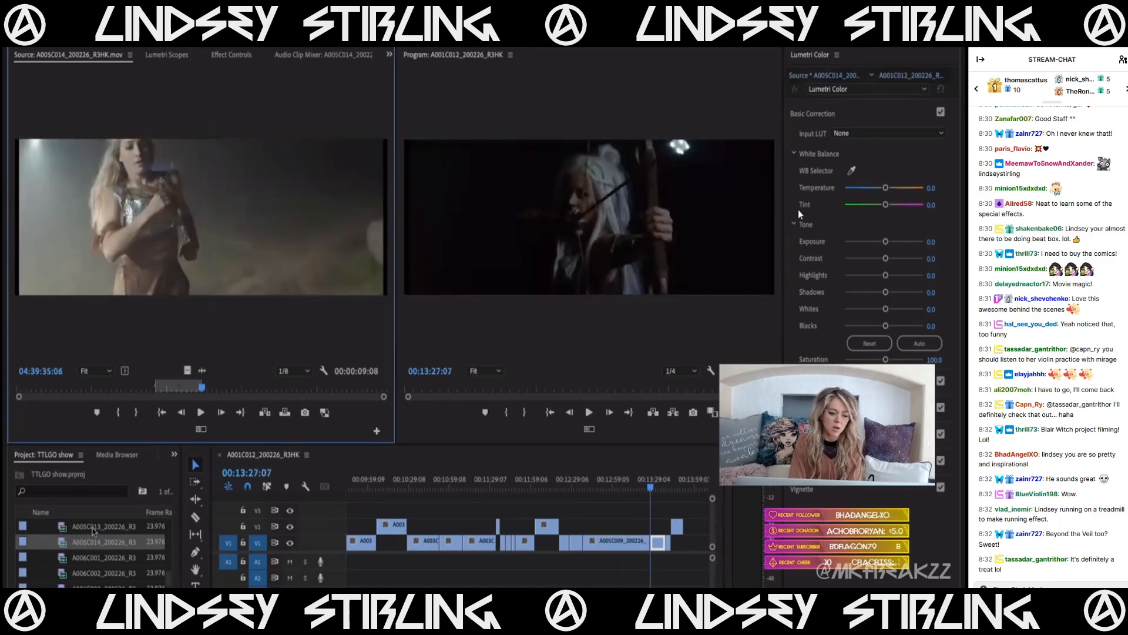
{"action": "double_click", "coordinate": [92, 530]}
{"action": "scroll", "coordinate": [92, 531], "scroll_direction": "up", "scroll_amount": 1}
{"action": "left_click", "coordinate": [93, 532]}
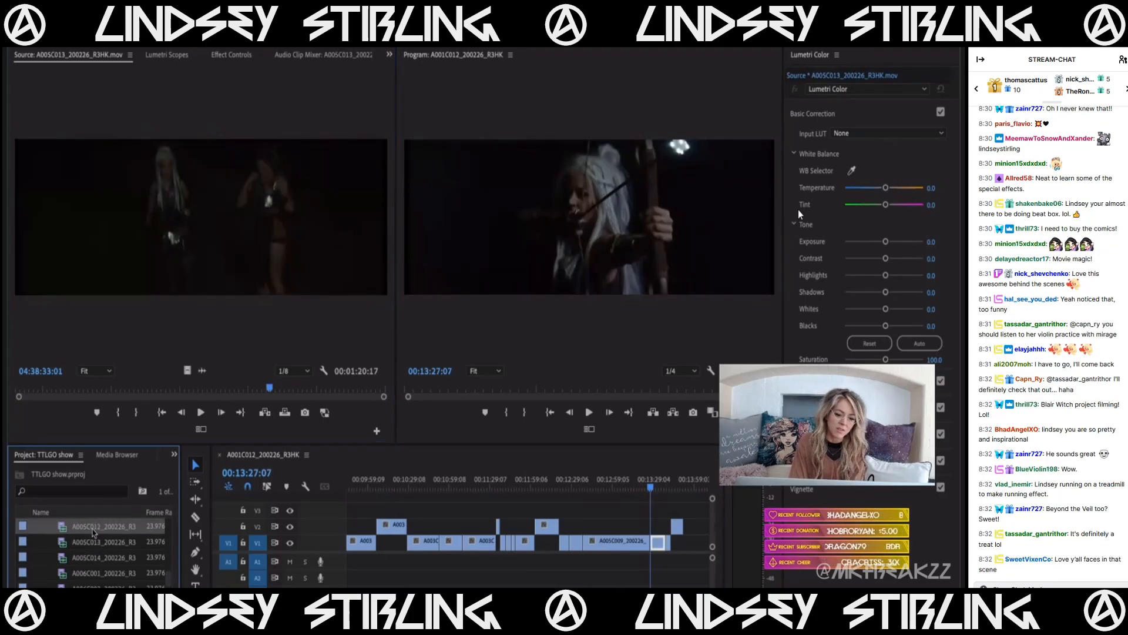
{"action": "double_click", "coordinate": [93, 532]}
{"action": "scroll", "coordinate": [64, 537], "scroll_direction": "up", "scroll_amount": 2}
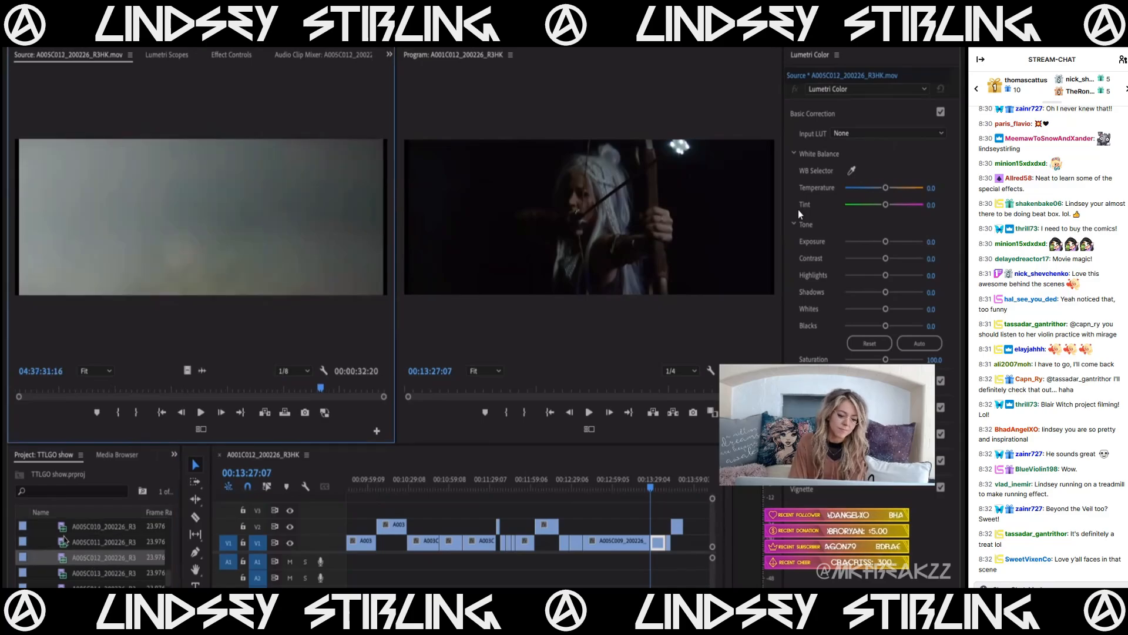
{"action": "double_click", "coordinate": [64, 538]}
{"action": "left_click_drag", "start_coordinate": [218, 392], "coordinate": [310, 396]}
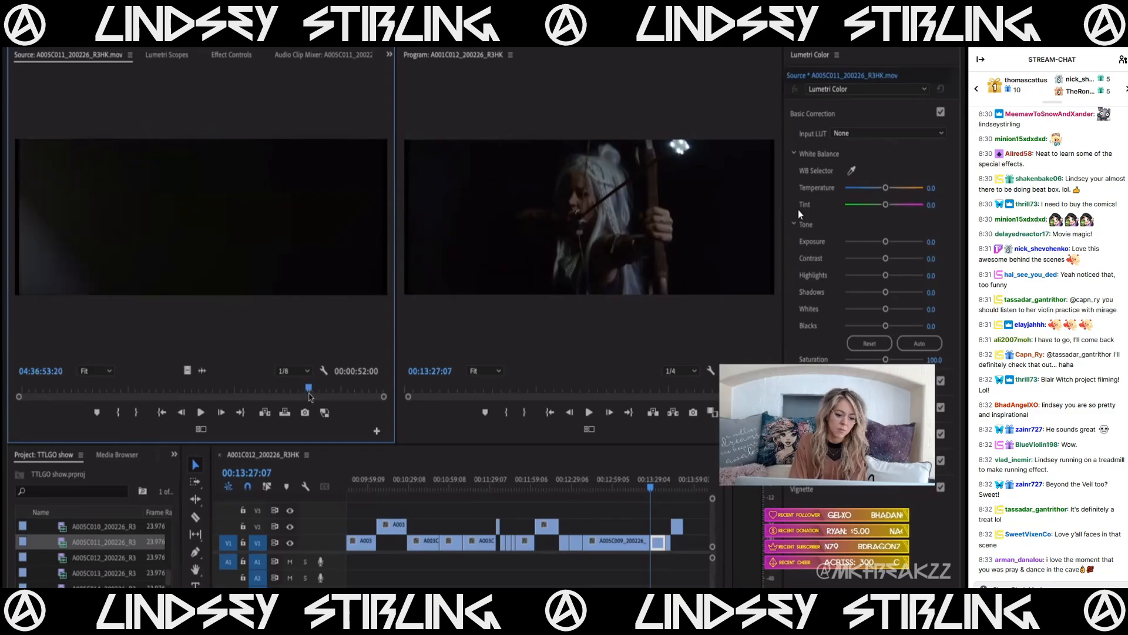
- Reopen A005C010 and scrub back to about 04:35:17, and check A005C009 again
{"action": "double_click", "coordinate": [118, 526]}
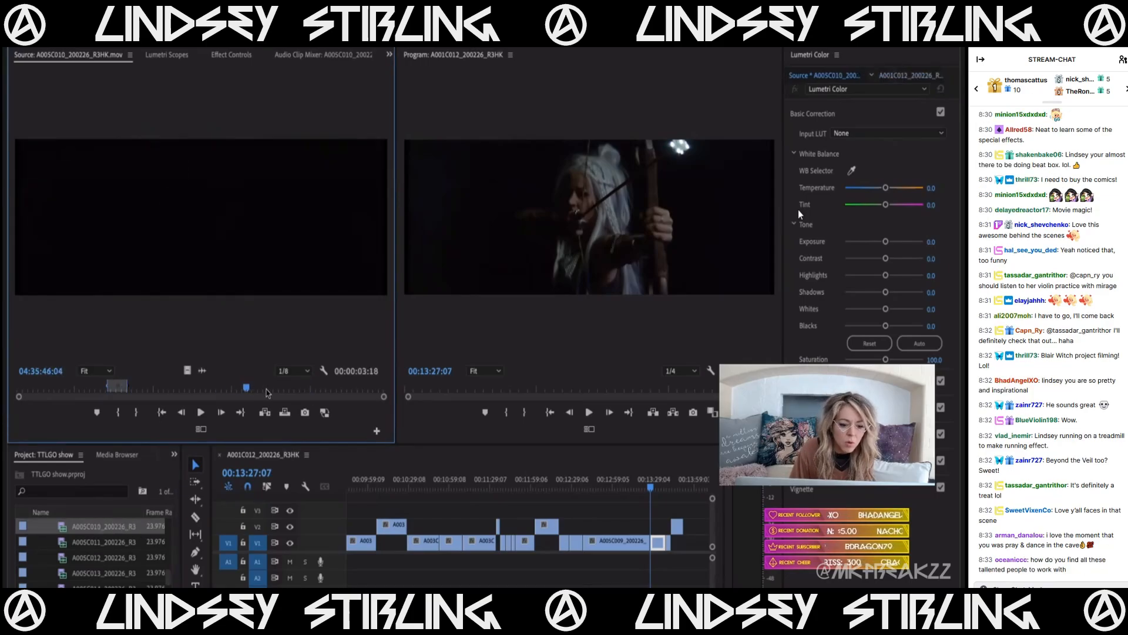
{"action": "left_click_drag", "start_coordinate": [334, 401], "coordinate": [98, 407]}
{"action": "scroll", "coordinate": [84, 526], "scroll_direction": "up", "scroll_amount": 3}
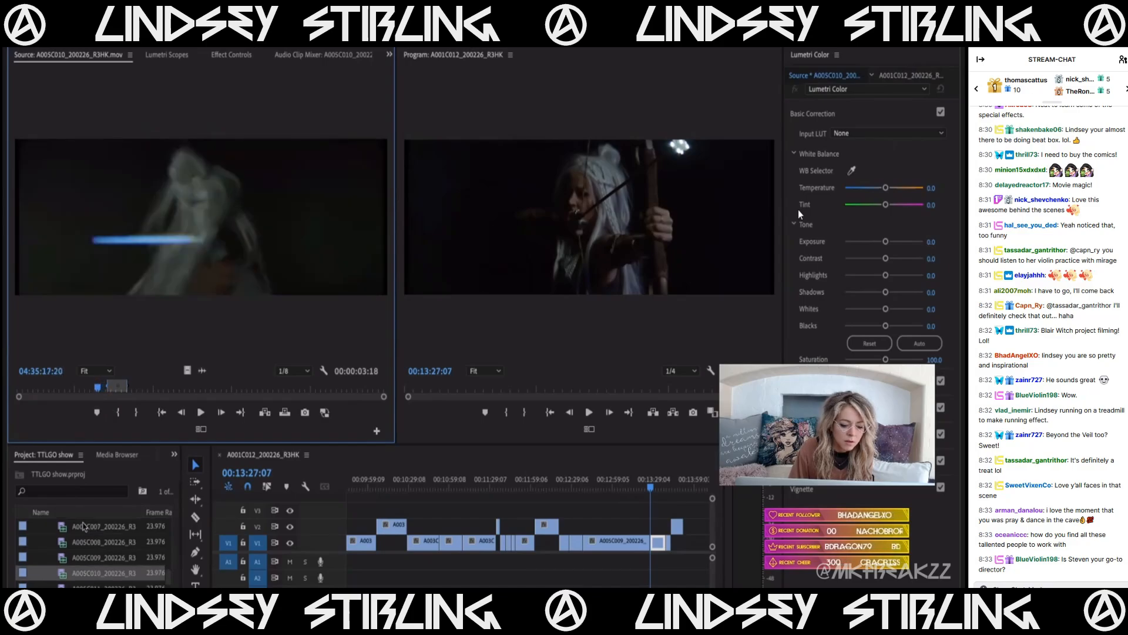
{"action": "double_click", "coordinate": [83, 540]}
{"action": "double_click", "coordinate": [87, 555]}
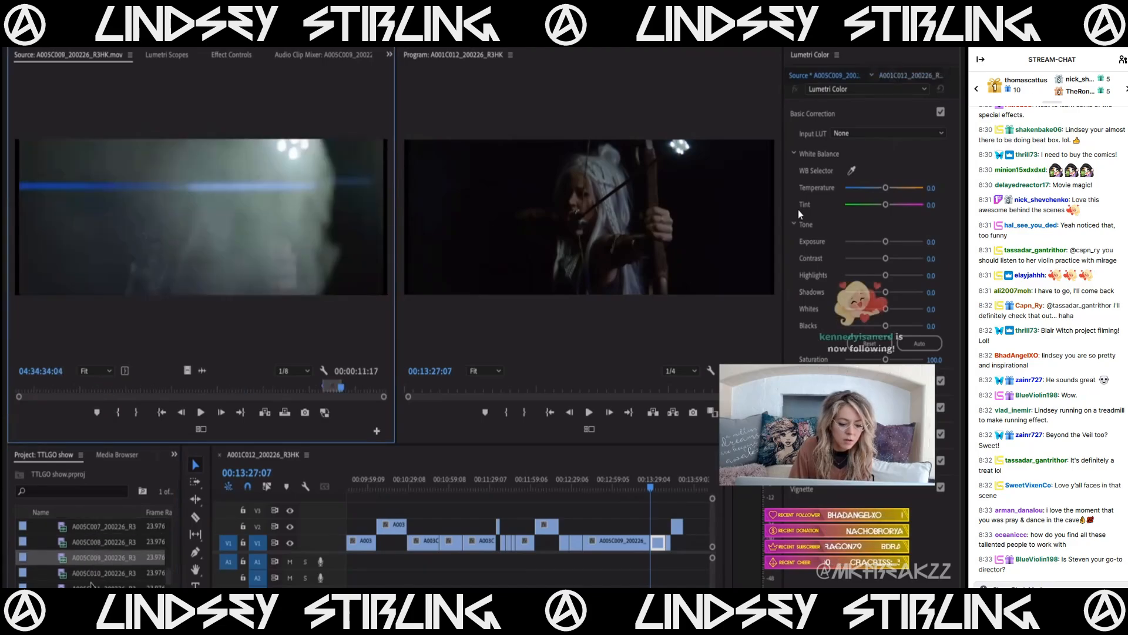
- Scrub the clips after A005C010 again, examining A005C013 up to about 04:38:36
{"action": "double_click", "coordinate": [91, 583]}
{"action": "scroll", "coordinate": [91, 585], "scroll_direction": "down", "scroll_amount": 4}
{"action": "left_click_drag", "start_coordinate": [219, 391], "coordinate": [143, 393]}
{"action": "double_click", "coordinate": [94, 557]}
{"action": "left_click", "coordinate": [182, 391]}
{"action": "left_click_drag", "start_coordinate": [182, 392], "coordinate": [284, 392]}
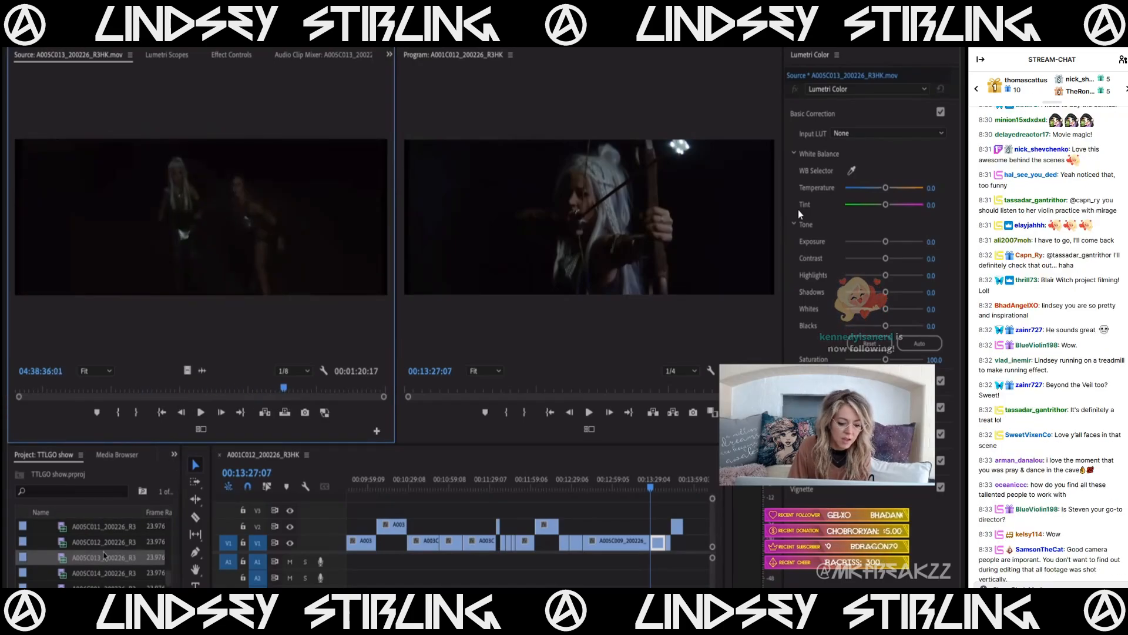
- Reopen A005C012, mark the group shot from 04:37:23:05 to 04:37:29:10, and place it video-only on V1 at the sequence's end
{"action": "double_click", "coordinate": [102, 541]}
{"action": "left_click", "coordinate": [225, 389]}
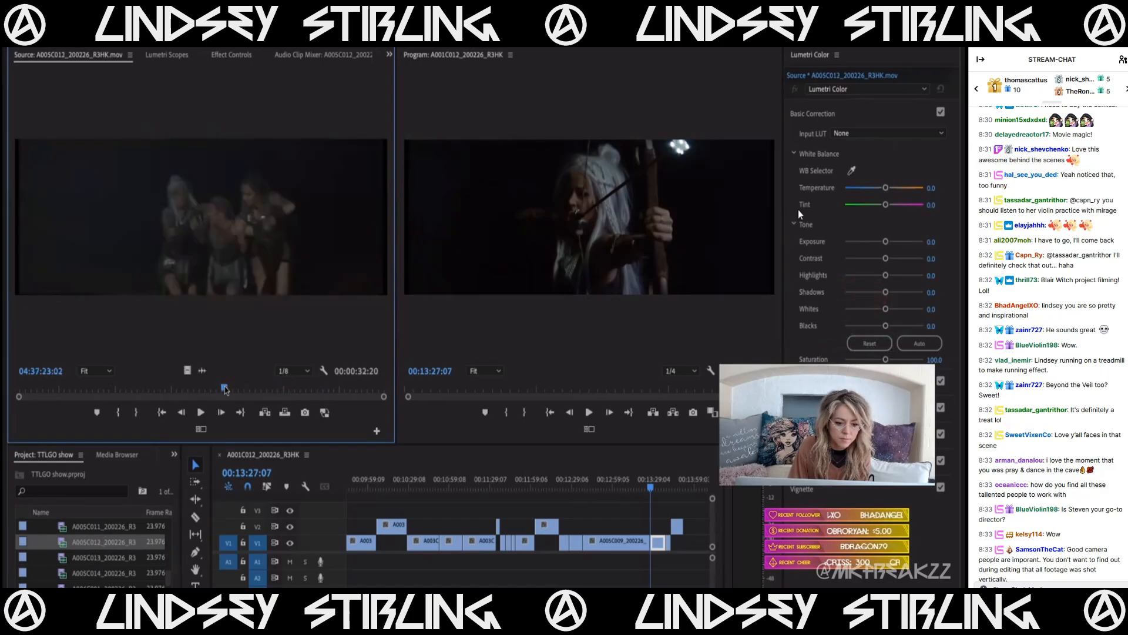
{"action": "key", "text": "i"}
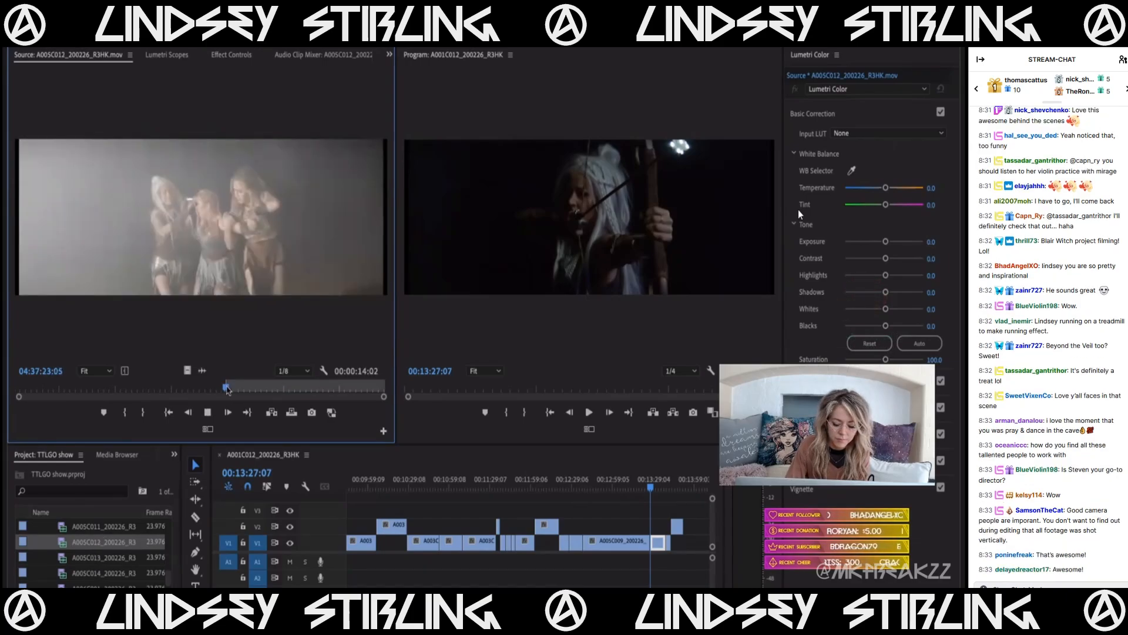
{"action": "key", "text": "space"}
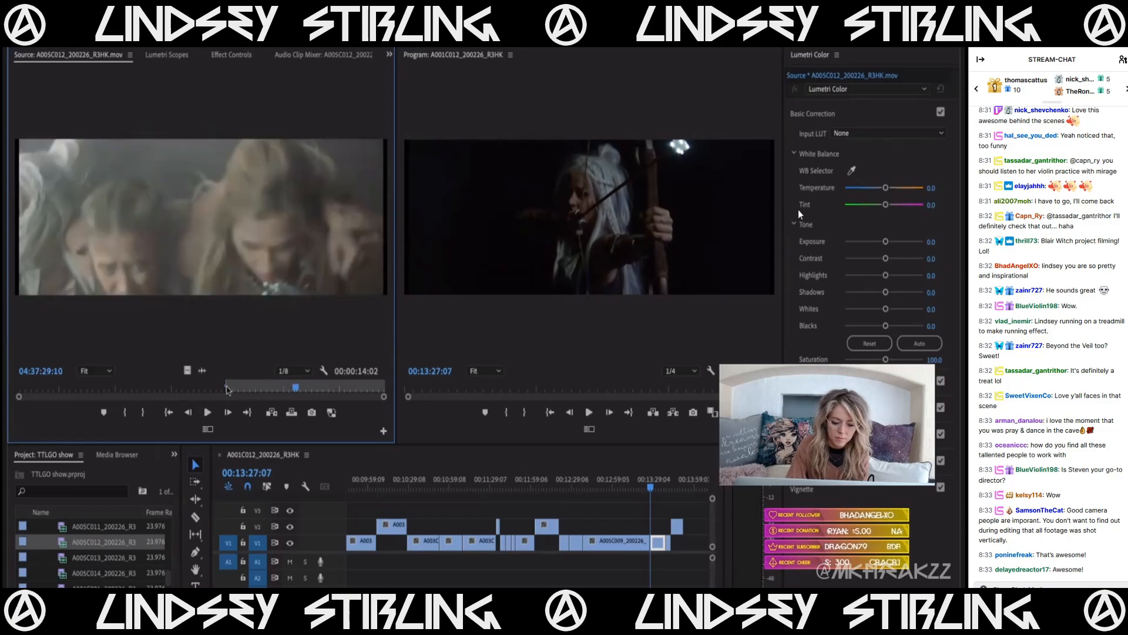
{"action": "key", "text": "space"}
{"action": "key", "text": "o"}
{"action": "left_click_drag", "start_coordinate": [187, 370], "coordinate": [688, 542]}
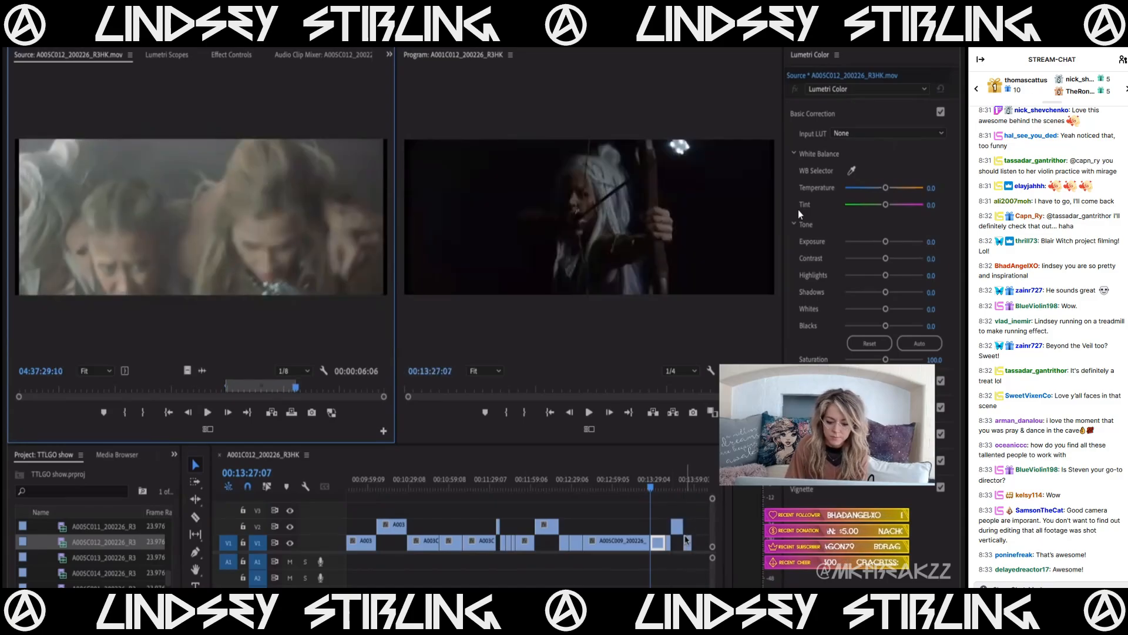
- Check A006C003's torch-lit scene and open A006C001 as the next clip to review
{"action": "double_click", "coordinate": [101, 571]}
{"action": "scroll", "coordinate": [101, 570], "scroll_direction": "down", "scroll_amount": 3}
{"action": "double_click", "coordinate": [101, 571]}
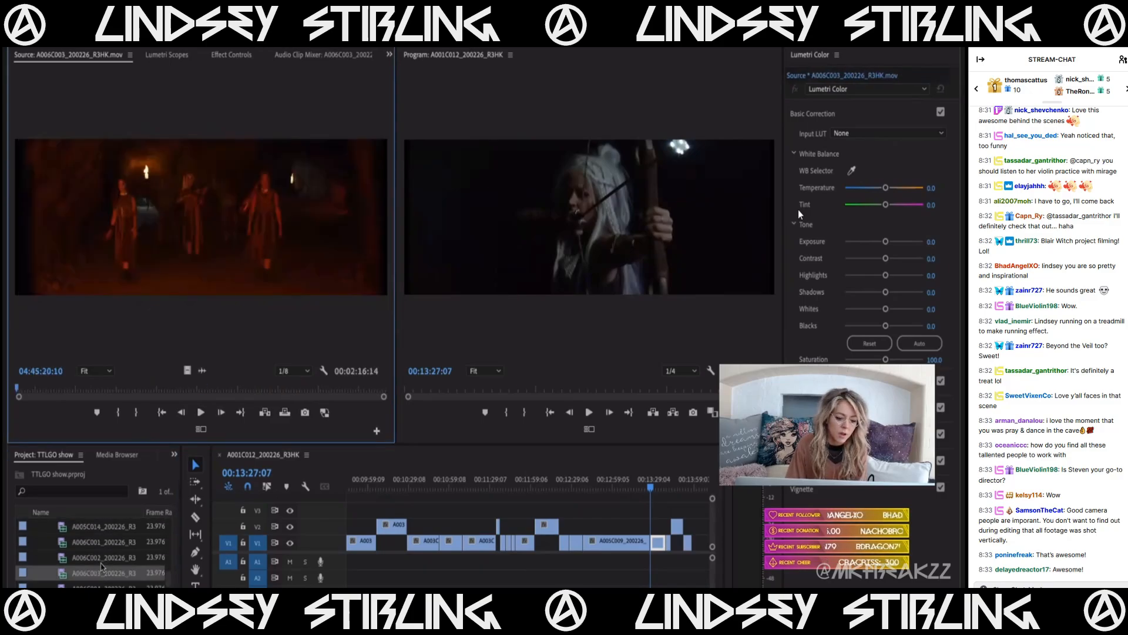
{"action": "double_click", "coordinate": [106, 544]}
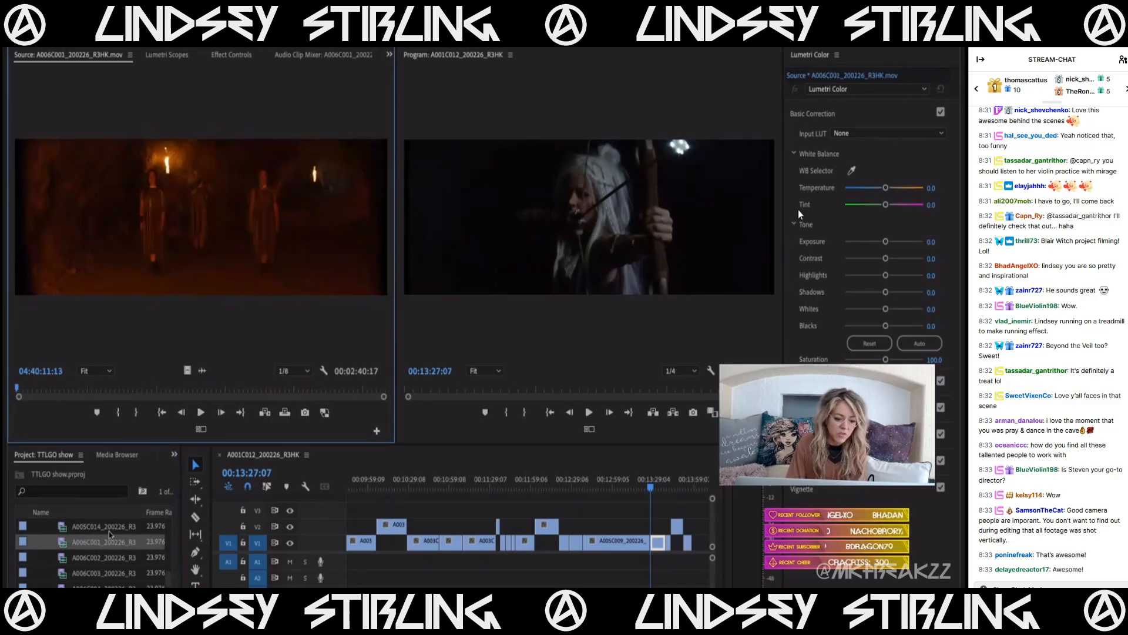
- Check A005C014 again and review the torch-lit dance in A006C001 up to about 04:42:07
{"action": "double_click", "coordinate": [108, 529]}
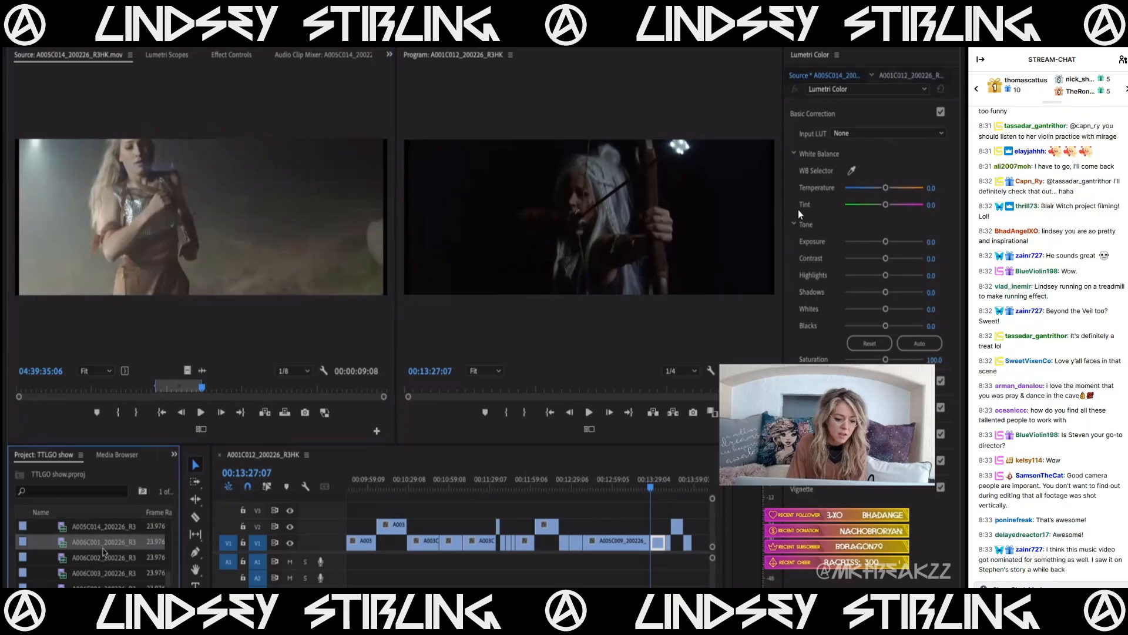
{"action": "double_click", "coordinate": [103, 545]}
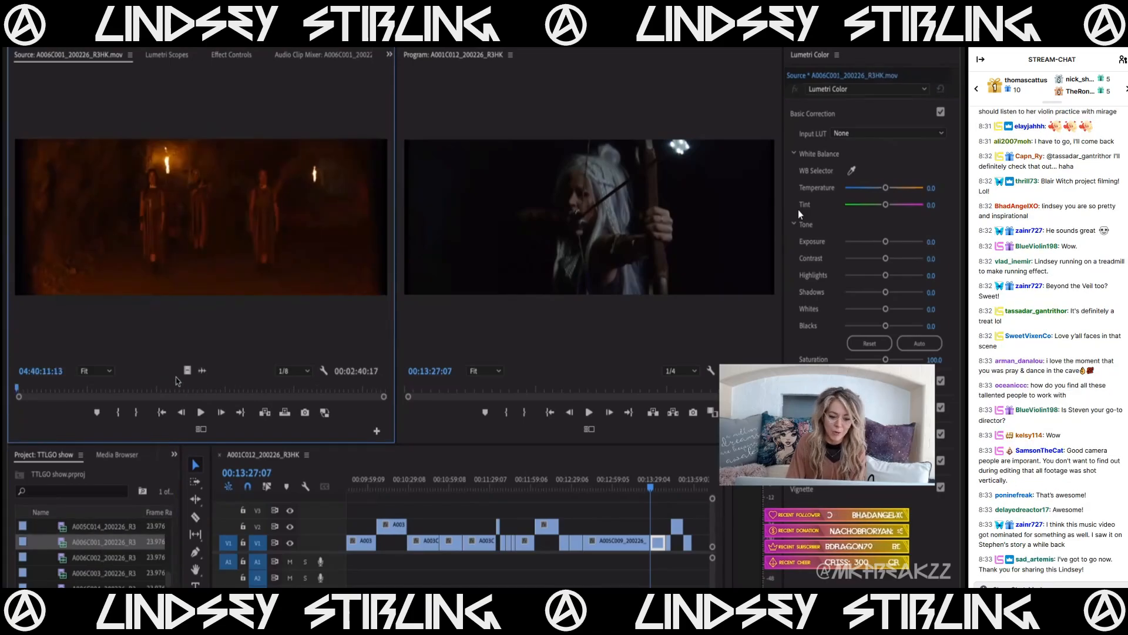
{"action": "left_click_drag", "start_coordinate": [172, 384], "coordinate": [198, 392]}
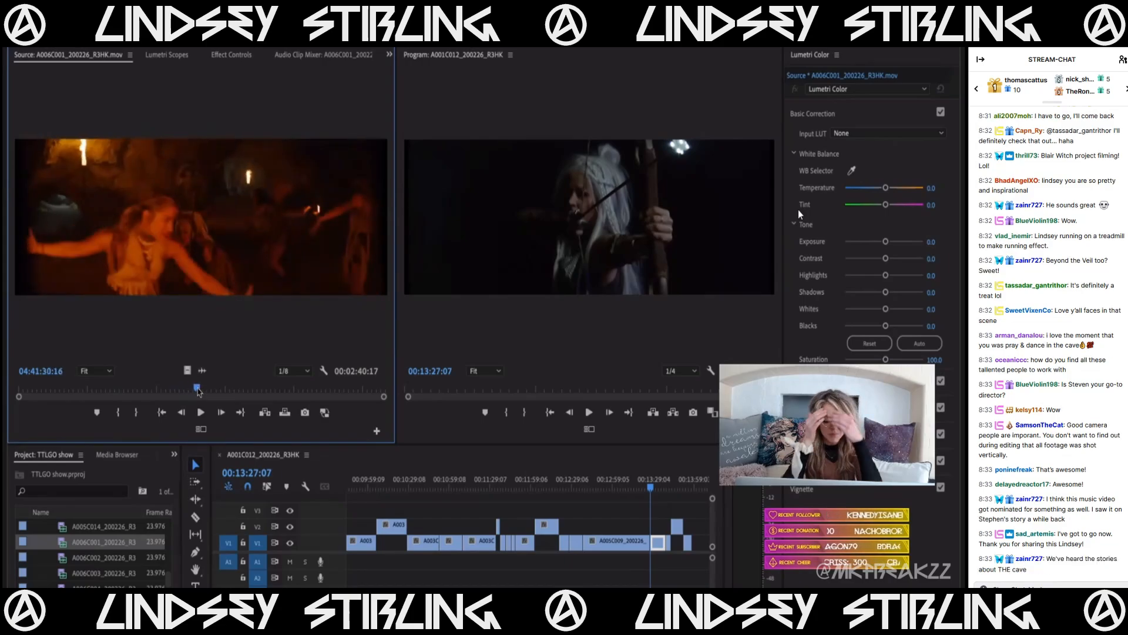
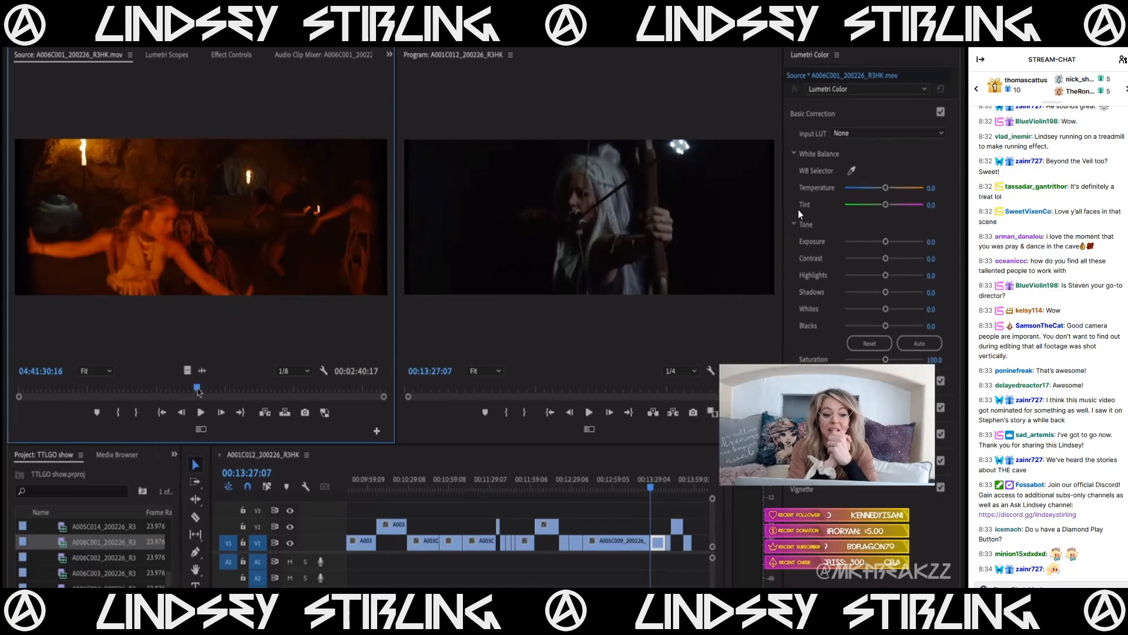
{"action": "left_click_drag", "start_coordinate": [198, 392], "coordinate": [107, 395]}
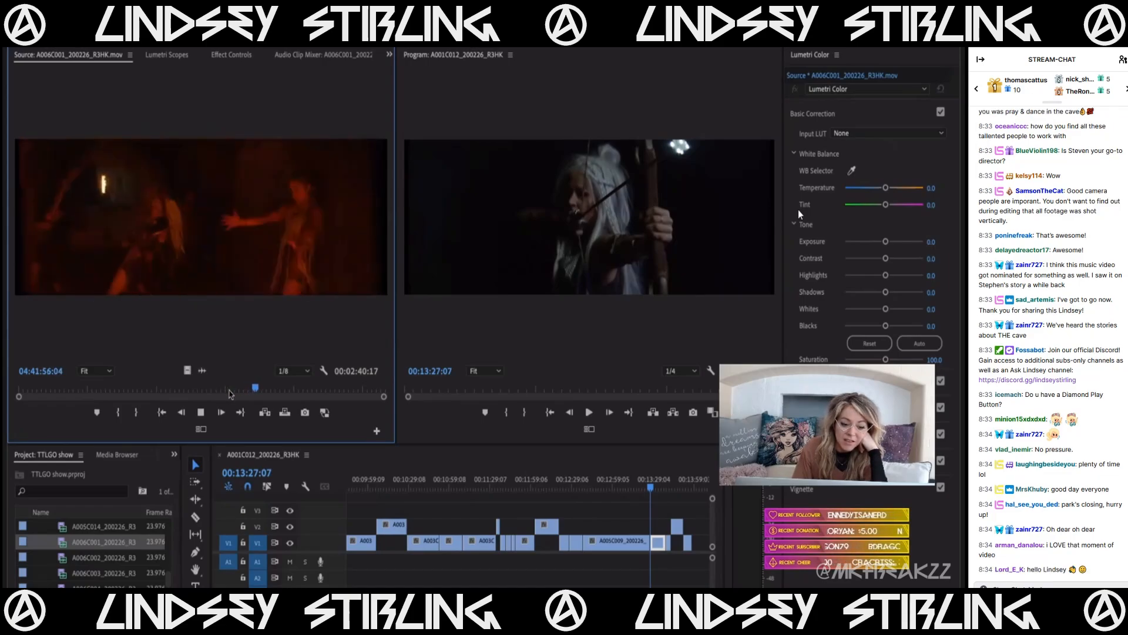
{"action": "key", "text": "space"}
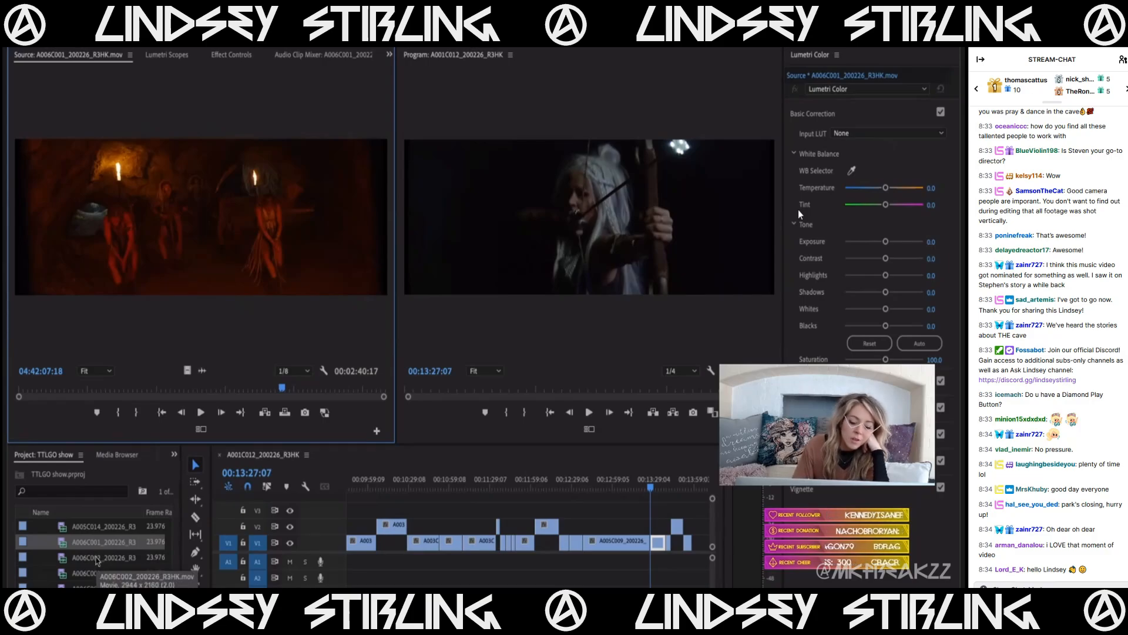
- Scrub through A006C003 and A006C004 to examine the torch-lit dance and violin takes
{"action": "scroll", "coordinate": [96, 573], "scroll_direction": "down", "scroll_amount": 2}
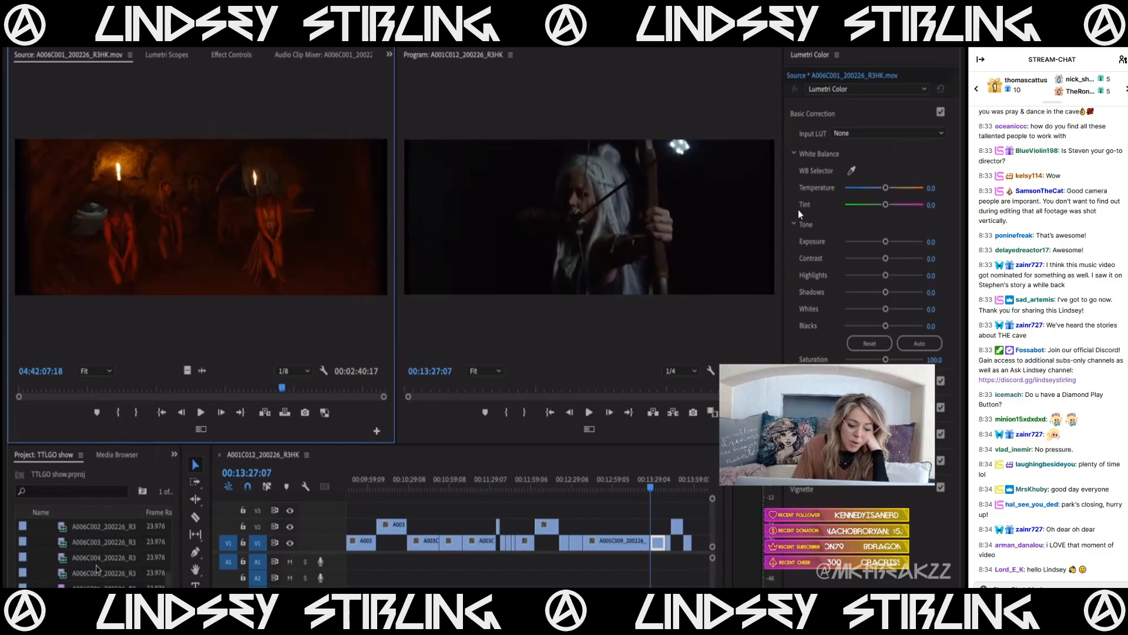
{"action": "double_click", "coordinate": [101, 545]}
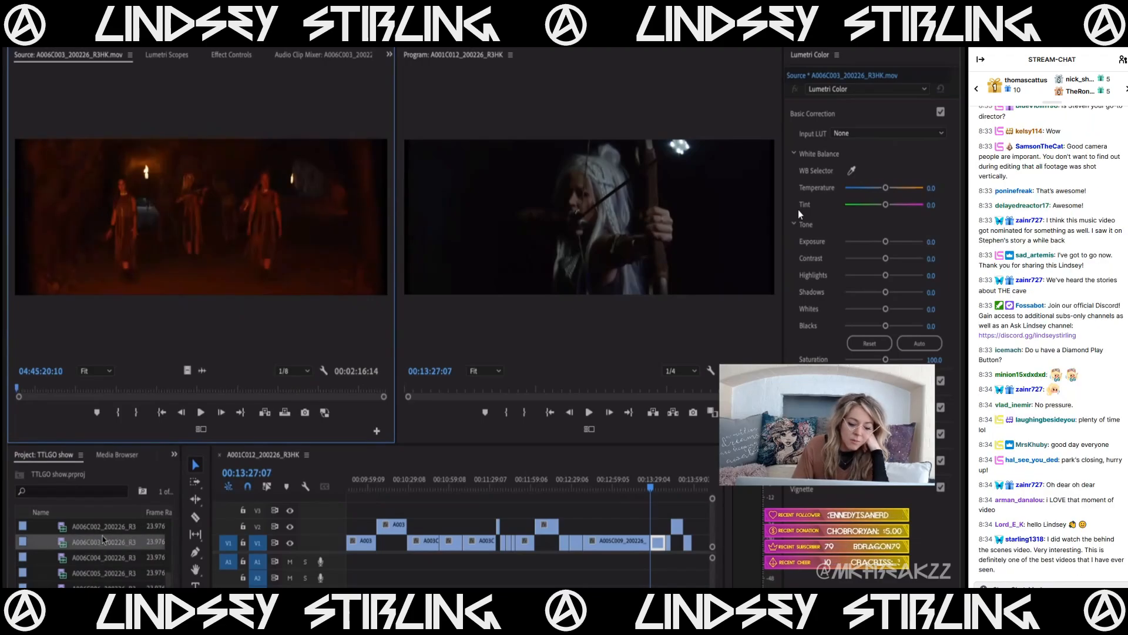
{"action": "left_click_drag", "start_coordinate": [171, 388], "coordinate": [240, 392]}
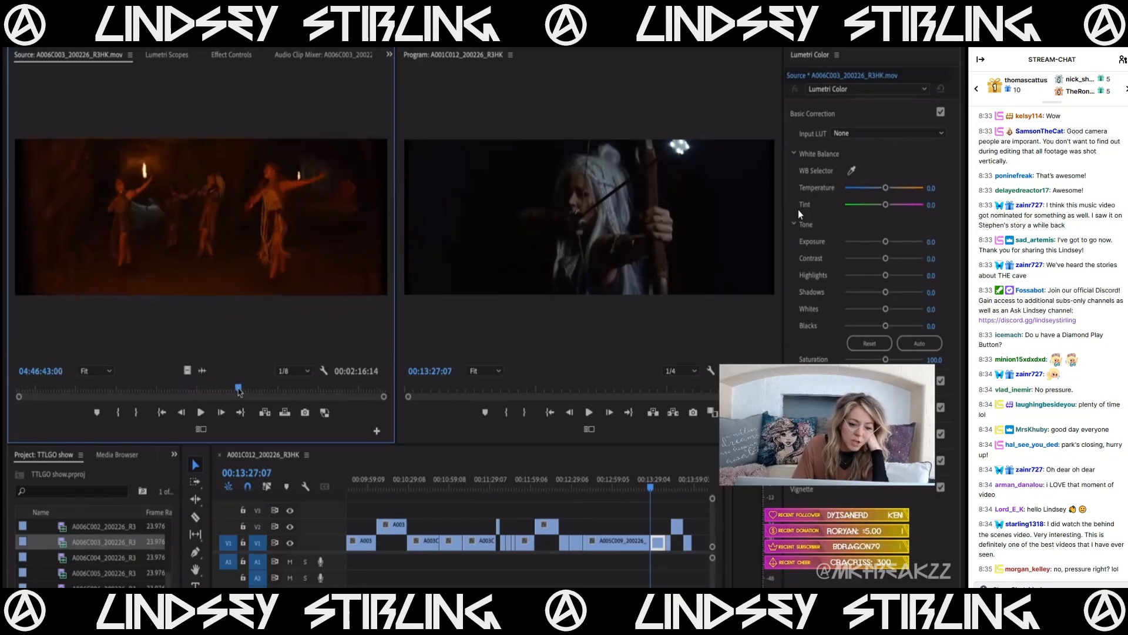
{"action": "double_click", "coordinate": [106, 558]}
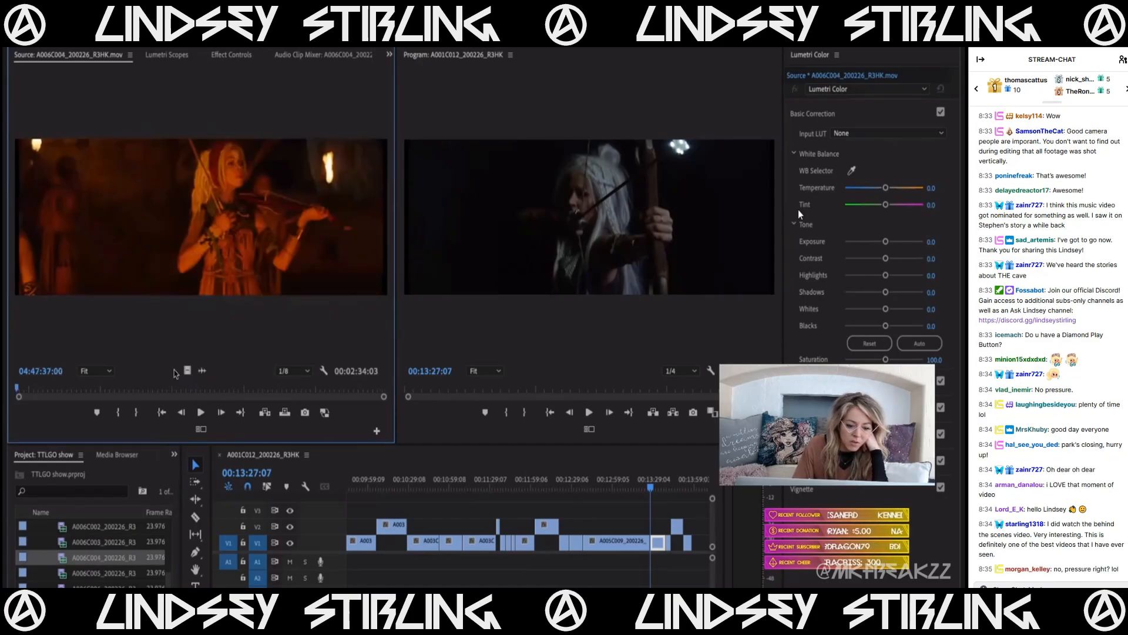
{"action": "left_click_drag", "start_coordinate": [175, 387], "coordinate": [262, 395]}
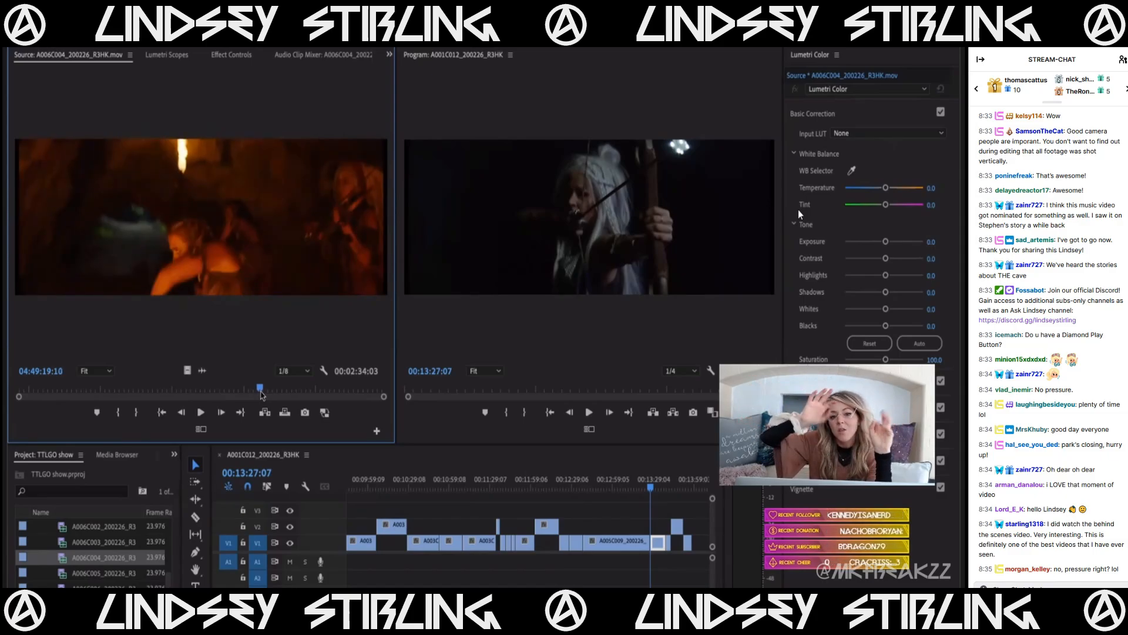
{"action": "left_click_drag", "start_coordinate": [263, 395], "coordinate": [328, 390]}
- Open A006C005 and play the dancers' passages around 04:50:43 and 04:51:06
{"action": "double_click", "coordinate": [106, 573]}
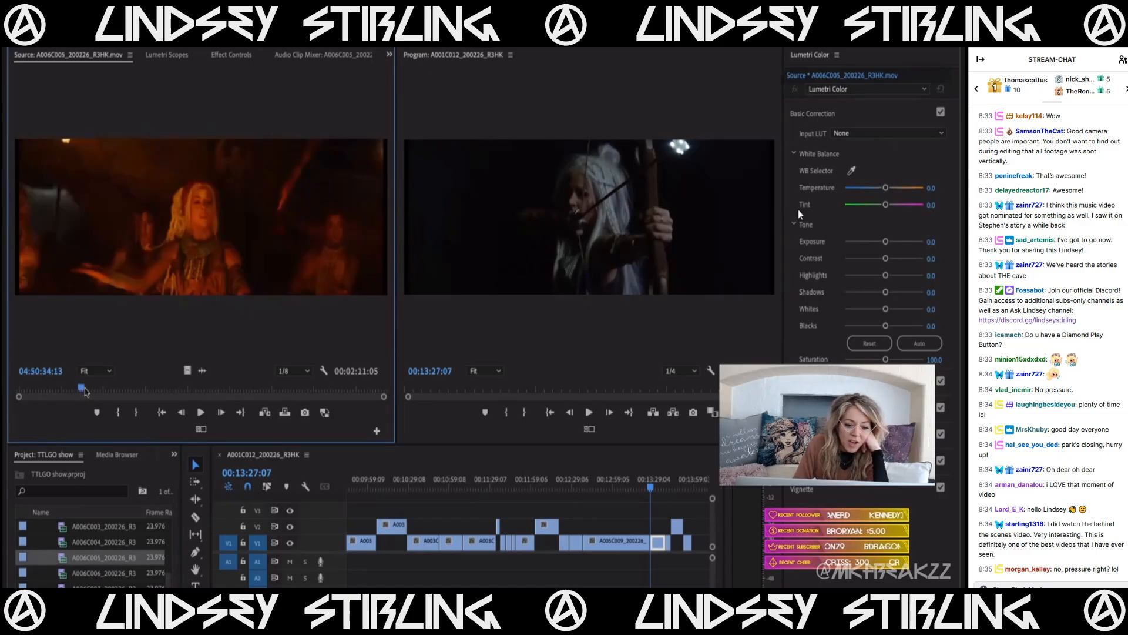
{"action": "left_click_drag", "start_coordinate": [90, 392], "coordinate": [65, 392]}
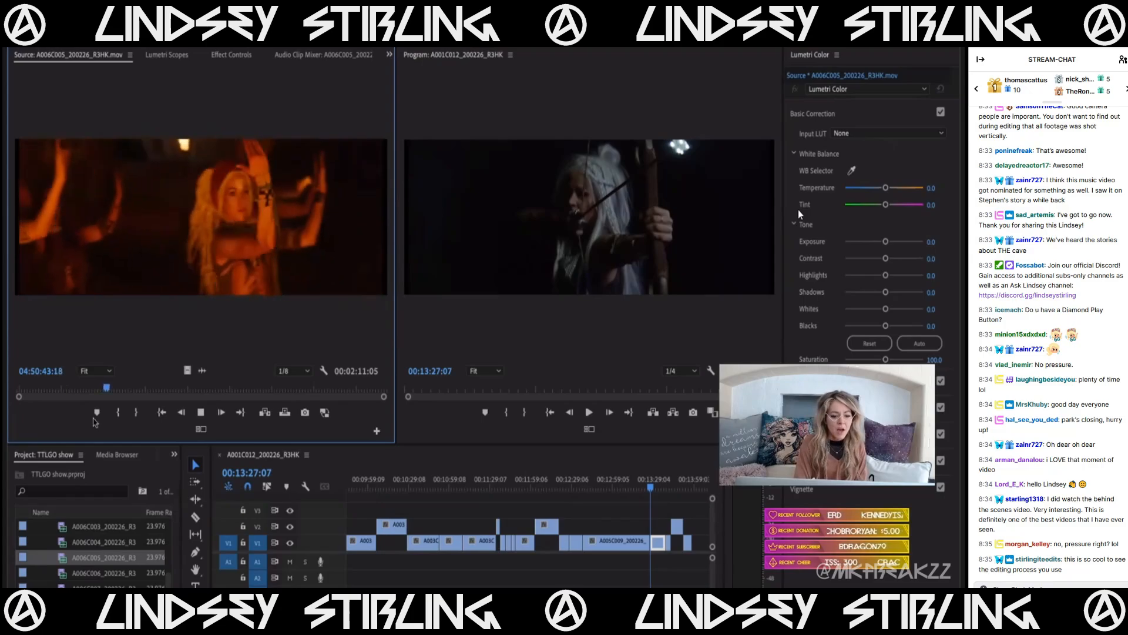
{"action": "key", "text": "space"}
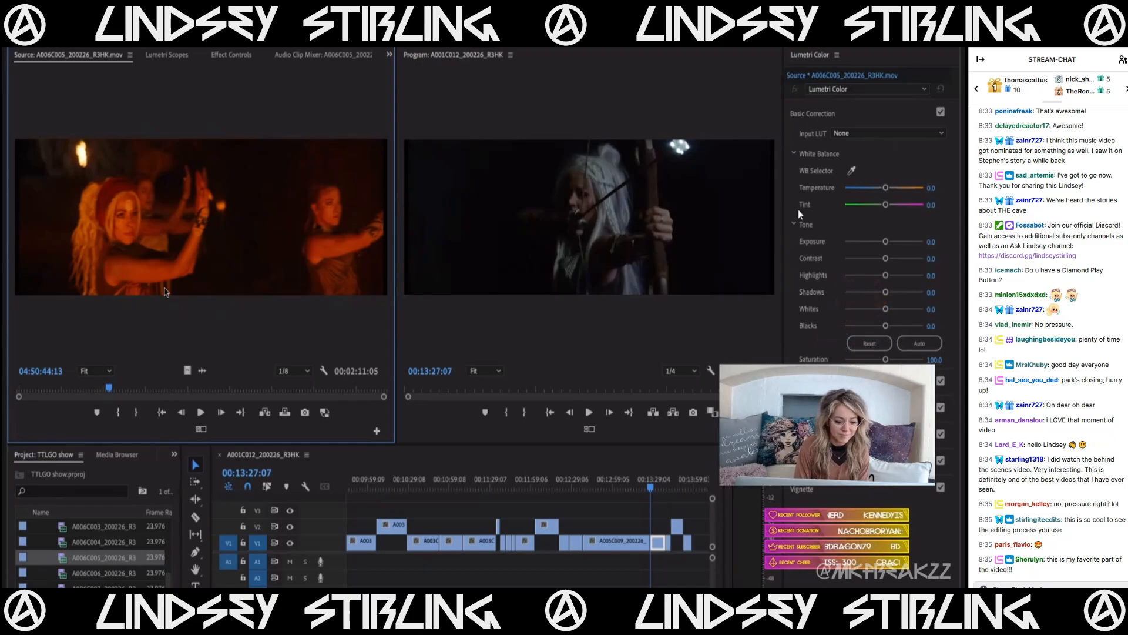
{"action": "left_click", "coordinate": [137, 389]}
{"action": "key", "text": "space"}
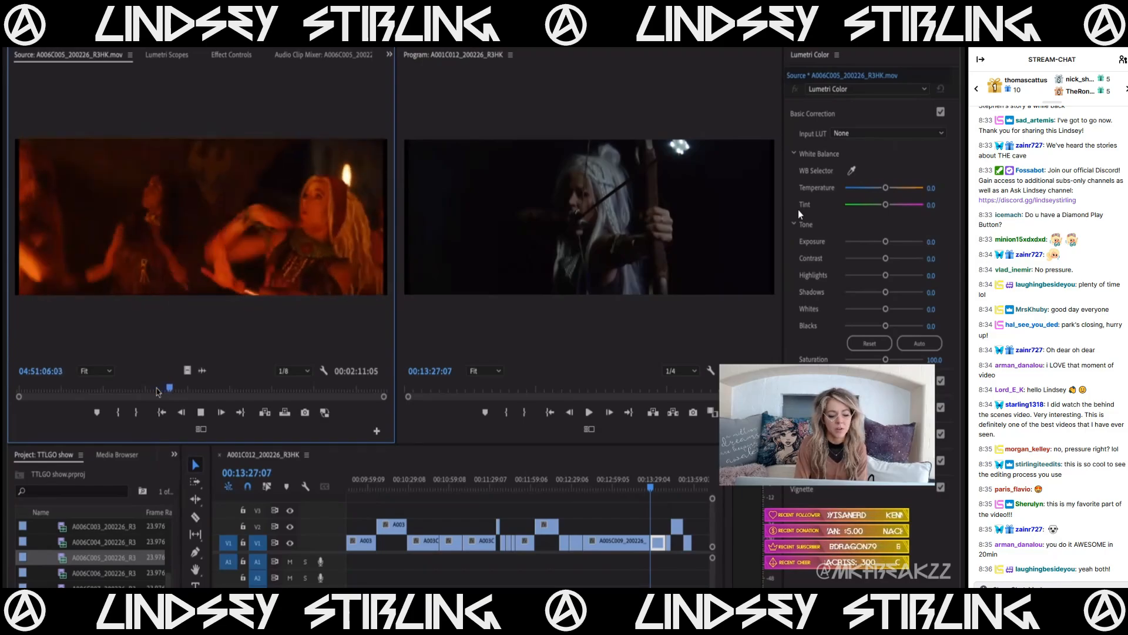
{"action": "key", "text": "space"}
- Scrub through A006C006 and A006C007 to look for usable dance footage
{"action": "double_click", "coordinate": [103, 573]}
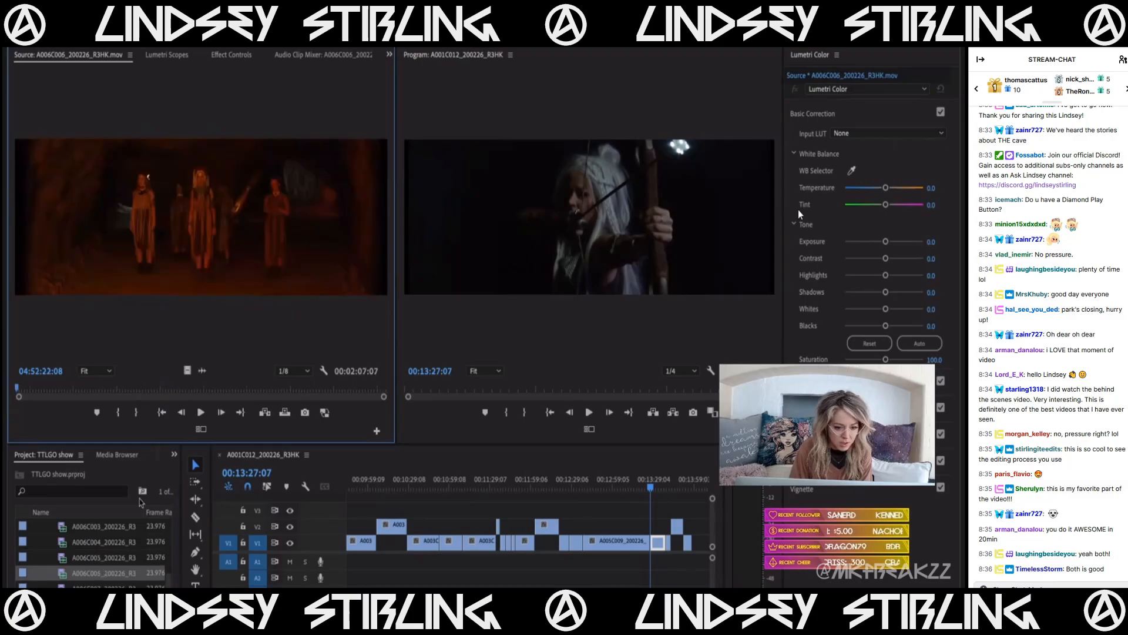
{"action": "left_click_drag", "start_coordinate": [197, 387], "coordinate": [252, 388]}
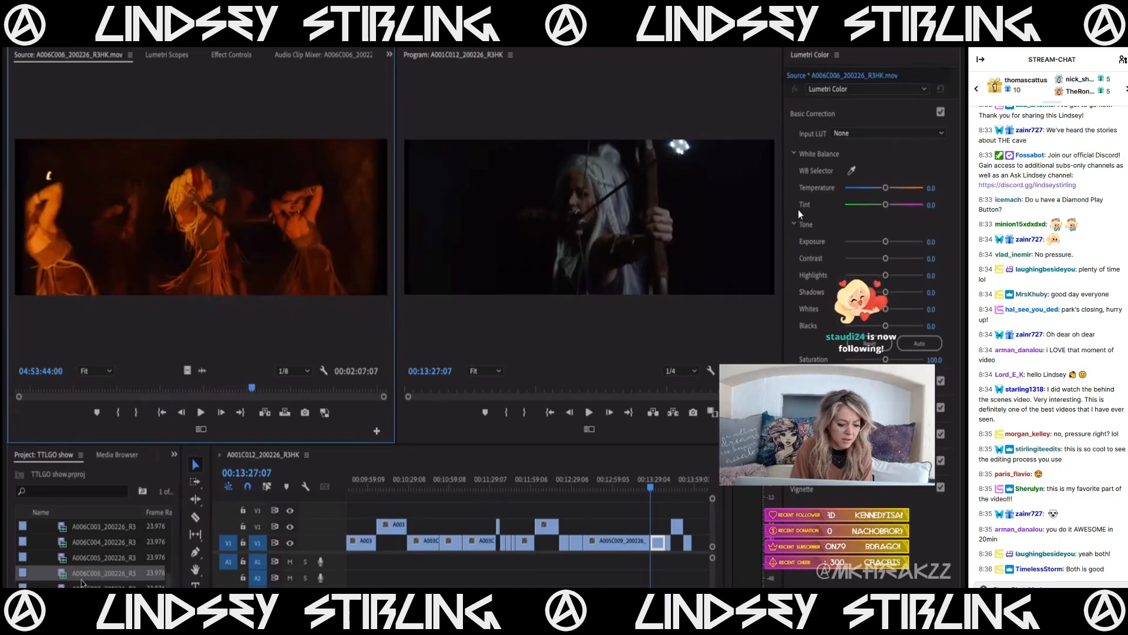
{"action": "scroll", "coordinate": [97, 556], "scroll_direction": "down", "scroll_amount": 1}
{"action": "left_click", "coordinate": [96, 557]}
{"action": "double_click", "coordinate": [97, 556]}
{"action": "left_click_drag", "start_coordinate": [271, 389], "coordinate": [294, 398]}
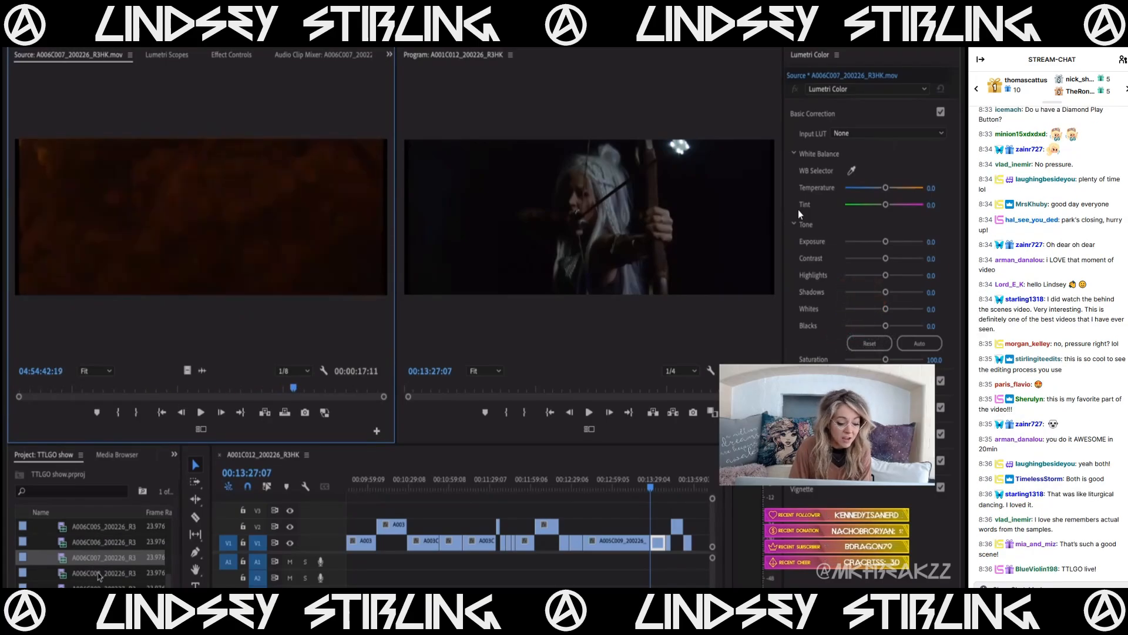
- Open A006C008, mark a 00:00:05:16 portion ending at 04:55:20:13, and place it video-only on V1 at the sequence's end
{"action": "double_click", "coordinate": [98, 574]}
{"action": "left_click_drag", "start_coordinate": [140, 390], "coordinate": [37, 393]}
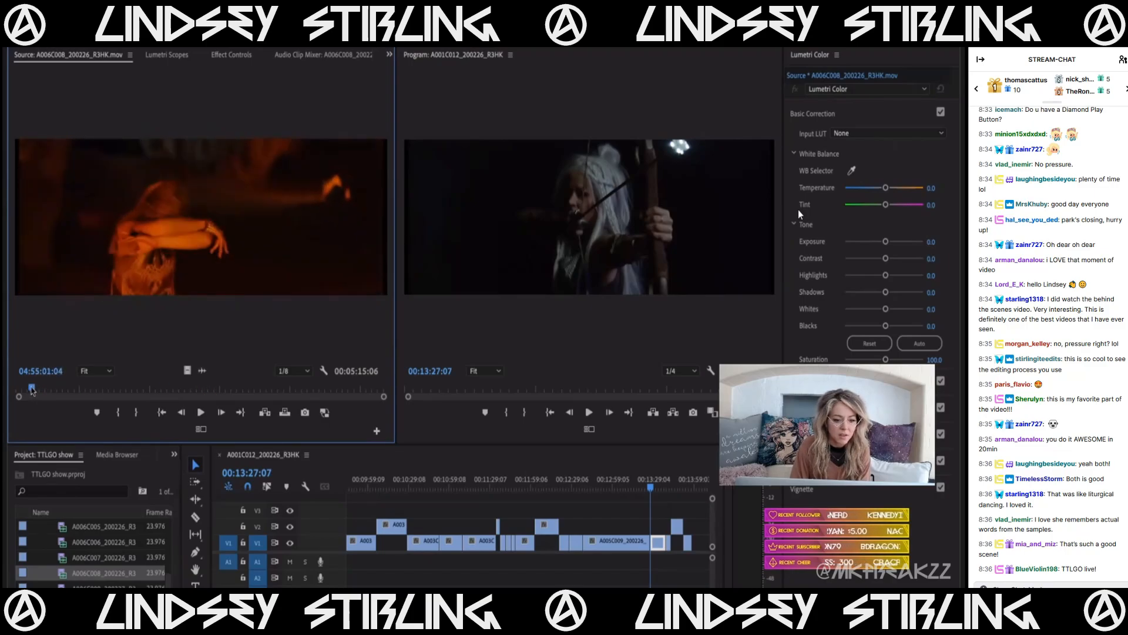
{"action": "left_click_drag", "start_coordinate": [27, 389], "coordinate": [33, 389]}
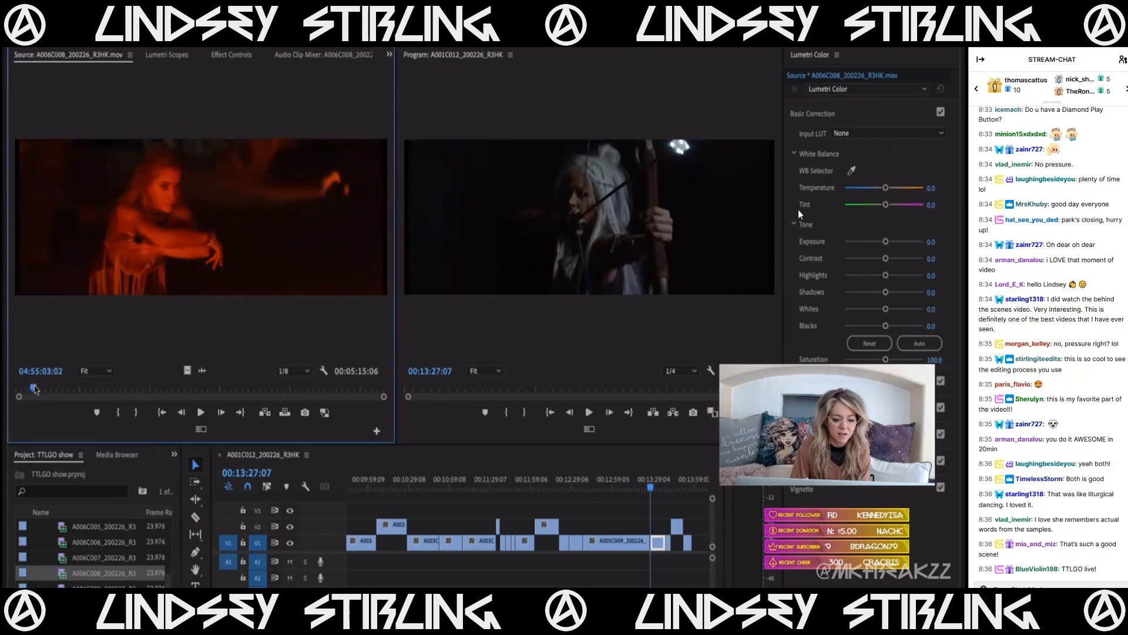
{"action": "key", "text": "space"}
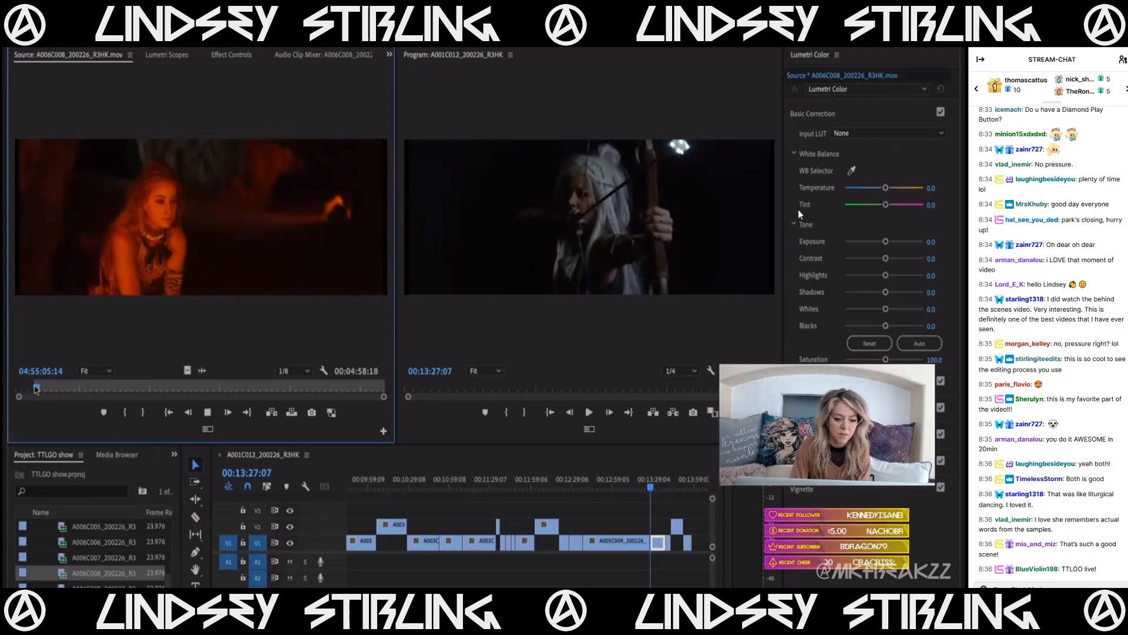
{"action": "key", "text": "space"}
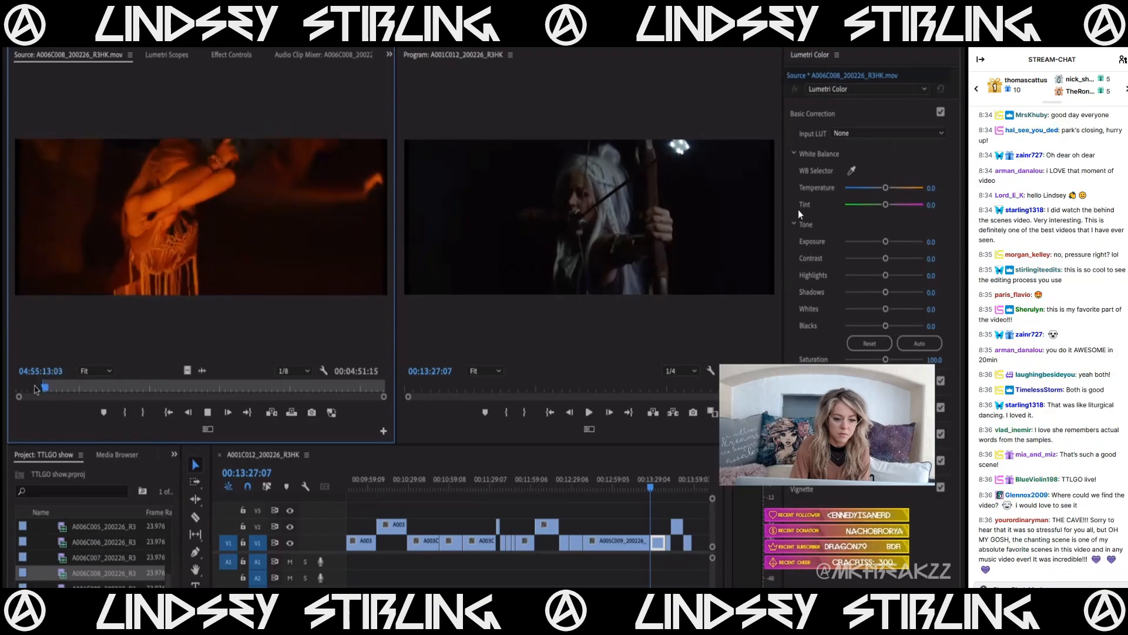
{"action": "key", "text": "space"}
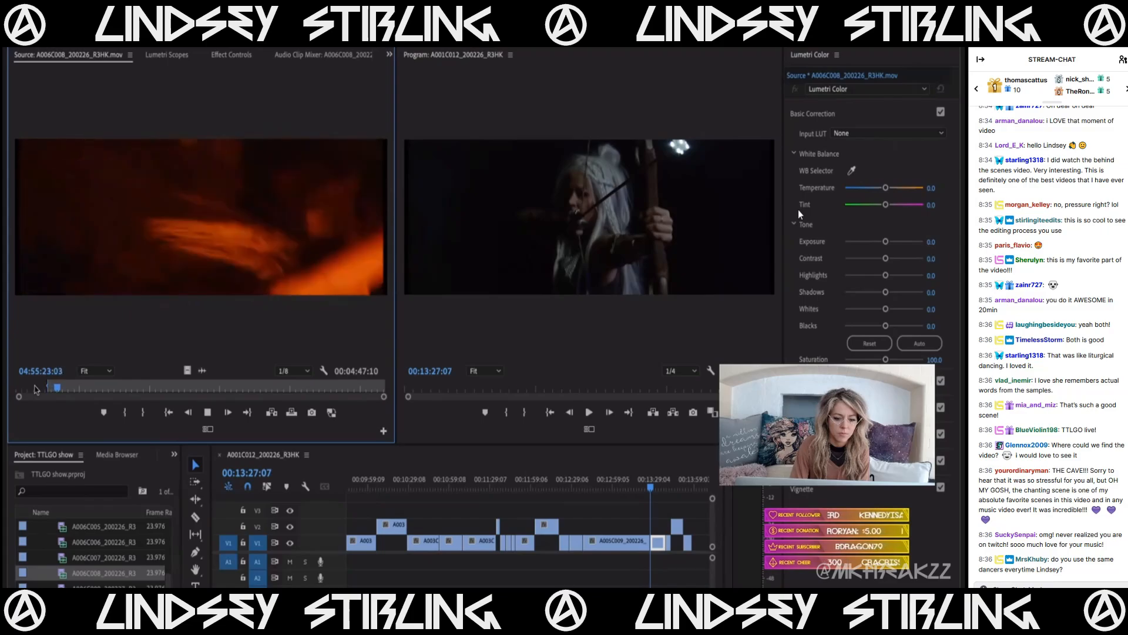
{"action": "key", "text": "space"}
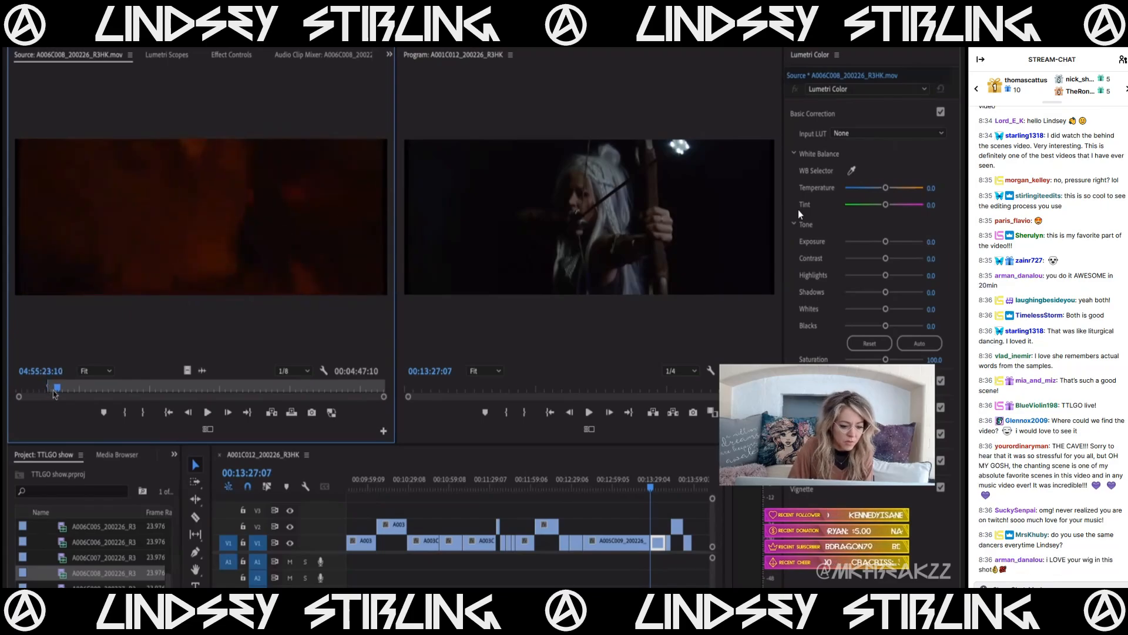
{"action": "left_click", "coordinate": [52, 388]}
{"action": "key", "text": "o"}
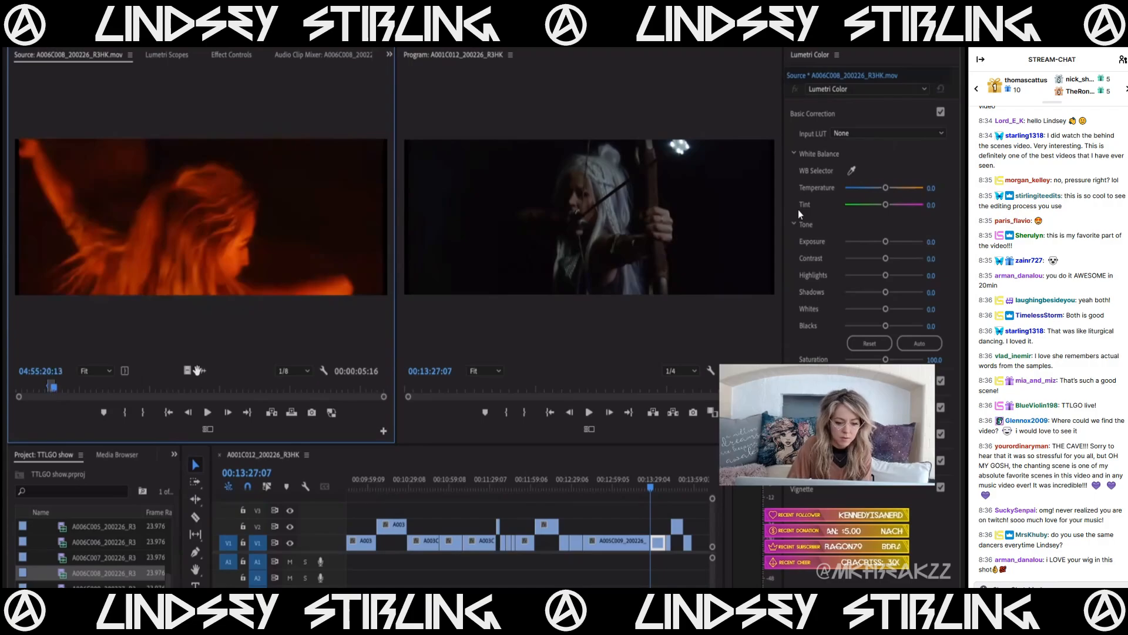
{"action": "left_click_drag", "start_coordinate": [617, 537], "coordinate": [694, 539]}
- Mark a 00:00:02:16 portion of A006C008 starting around 04:55:25 and append it video-only on V1 at the sequence's end
{"action": "left_click", "coordinate": [63, 389]}
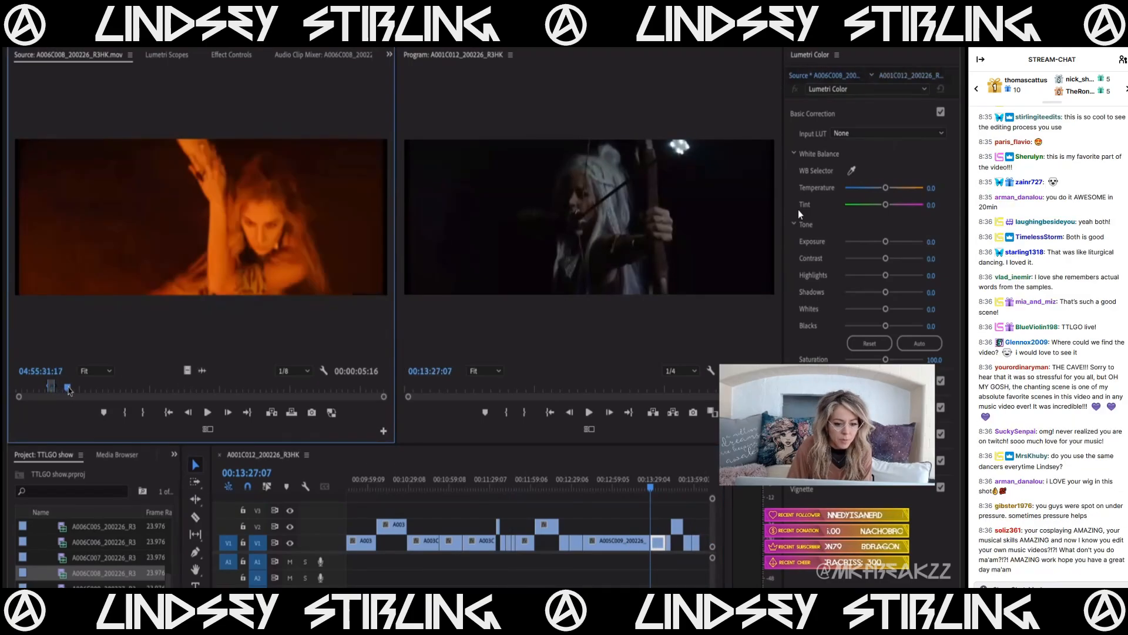
{"action": "left_click_drag", "start_coordinate": [63, 388], "coordinate": [58, 391]}
{"action": "key", "text": "space"}
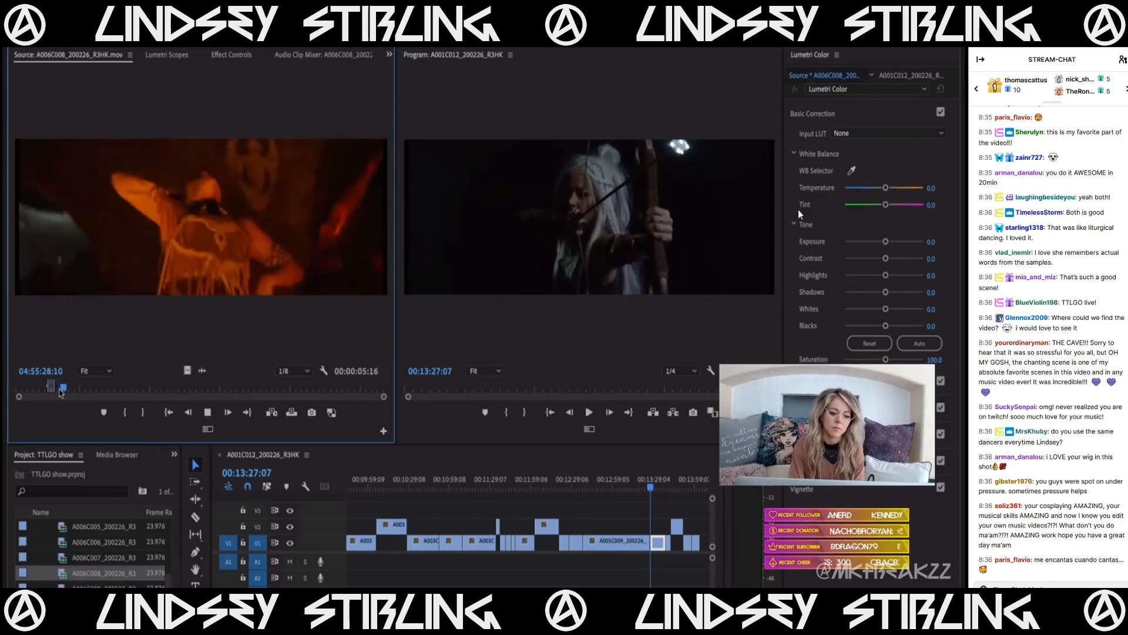
{"action": "key", "text": "space"}
{"action": "left_click", "coordinate": [59, 390]}
{"action": "key", "text": "space"}
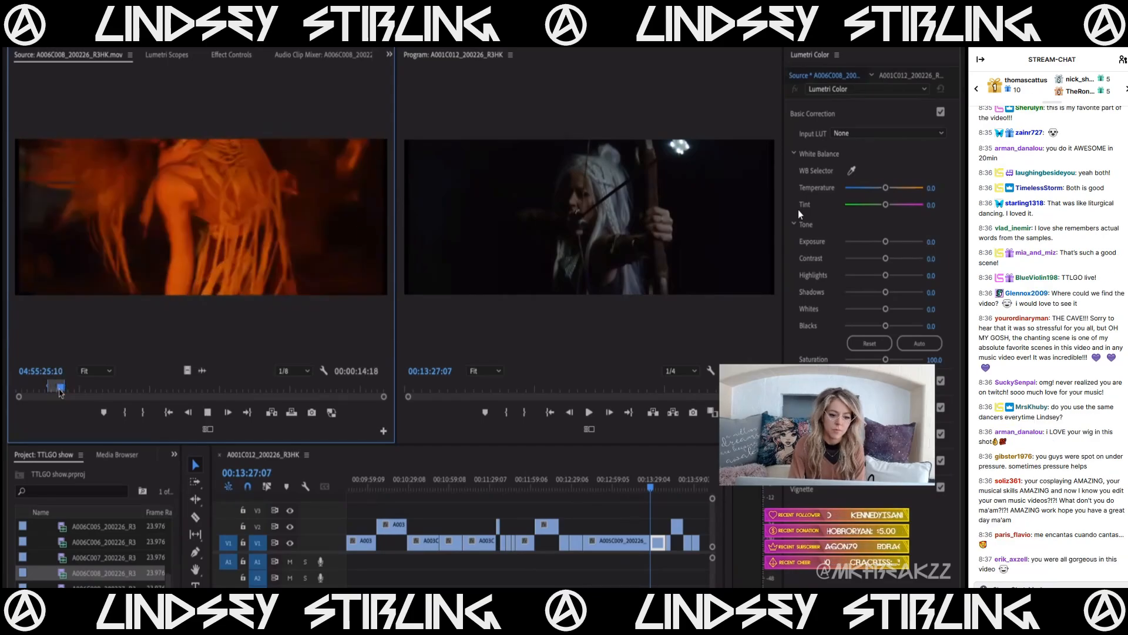
{"action": "left_click", "coordinate": [60, 390]}
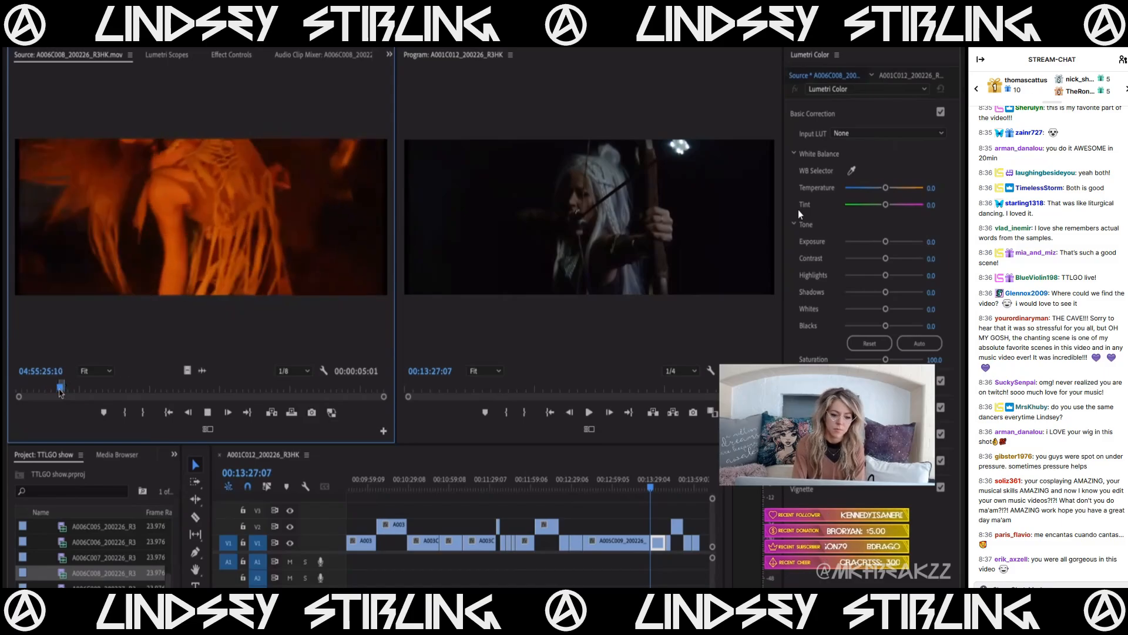
{"action": "key", "text": "space"}
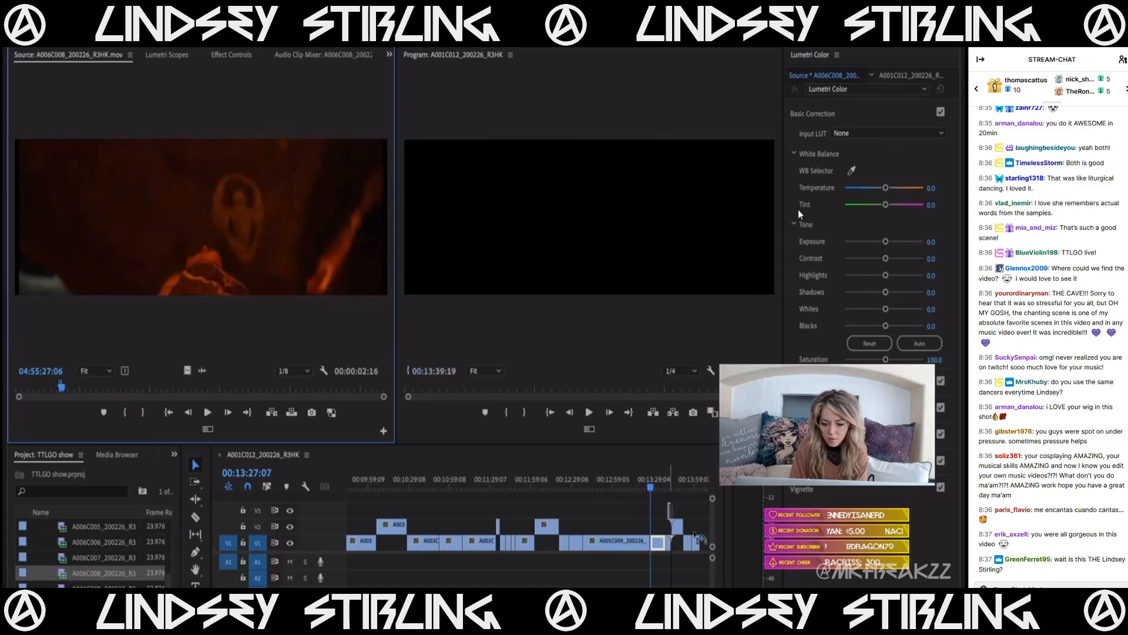
{"action": "left_click", "coordinate": [709, 541]}
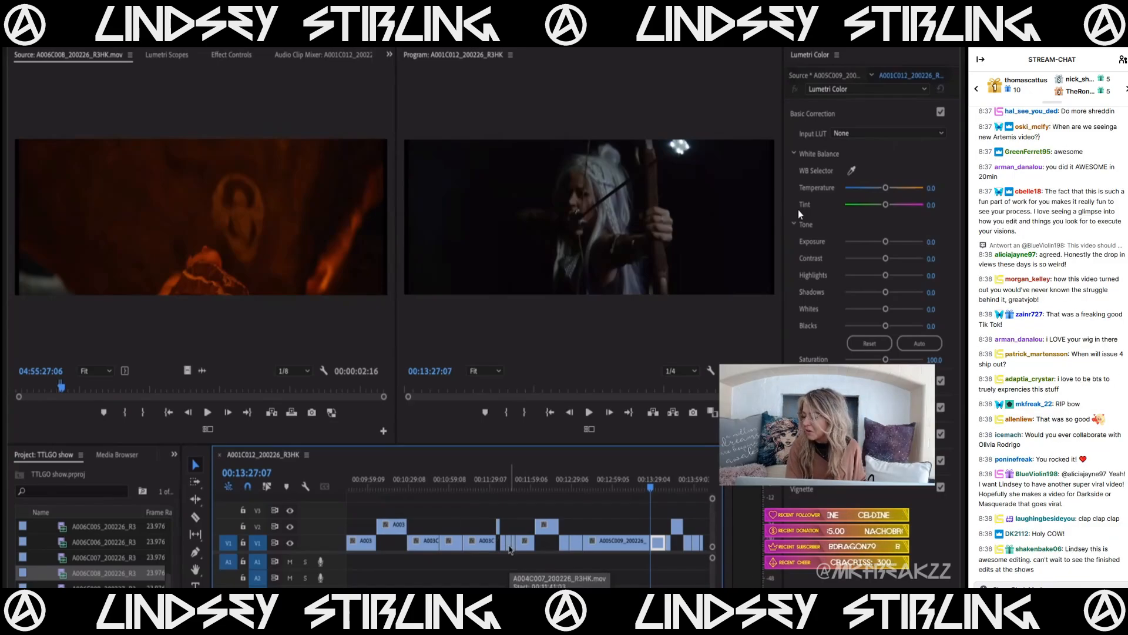
- Review the archery shot in the sequence around 00:13:31 and go back to 00:13:26:12
{"action": "scroll", "coordinate": [509, 550], "scroll_direction": "down", "scroll_amount": 4}
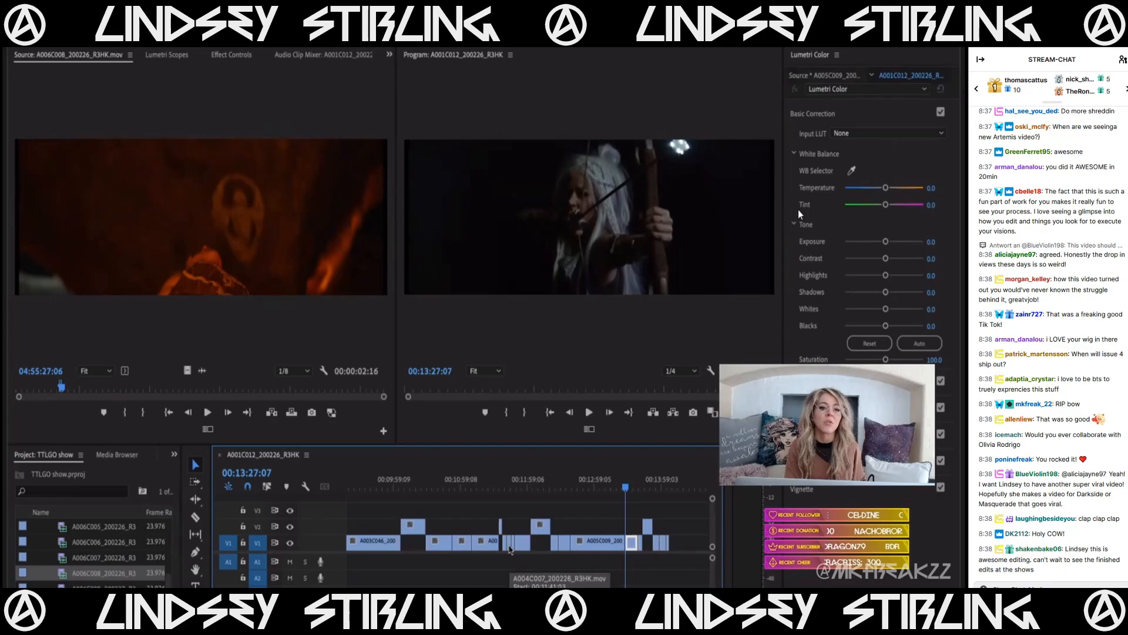
{"action": "left_click", "coordinate": [631, 488]}
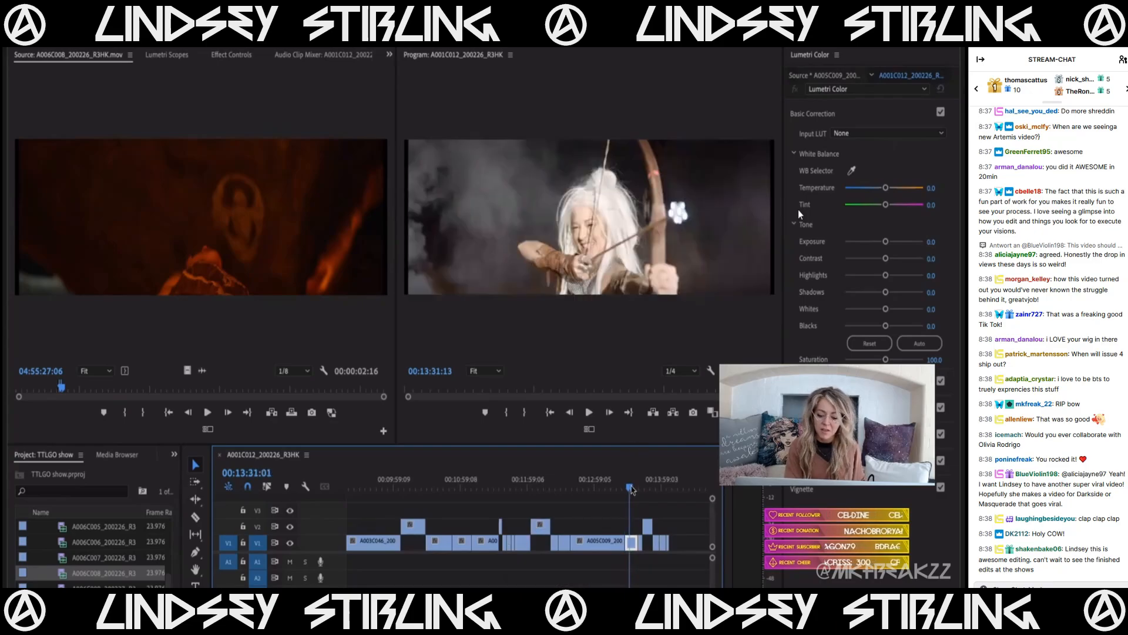
{"action": "mouse_move", "coordinate": [631, 488]}
{"action": "left_mouse_down"}
{"action": "mouse_move", "coordinate": [593, 490]}
{"action": "mouse_move", "coordinate": [624, 493]}
{"action": "left_mouse_up"}
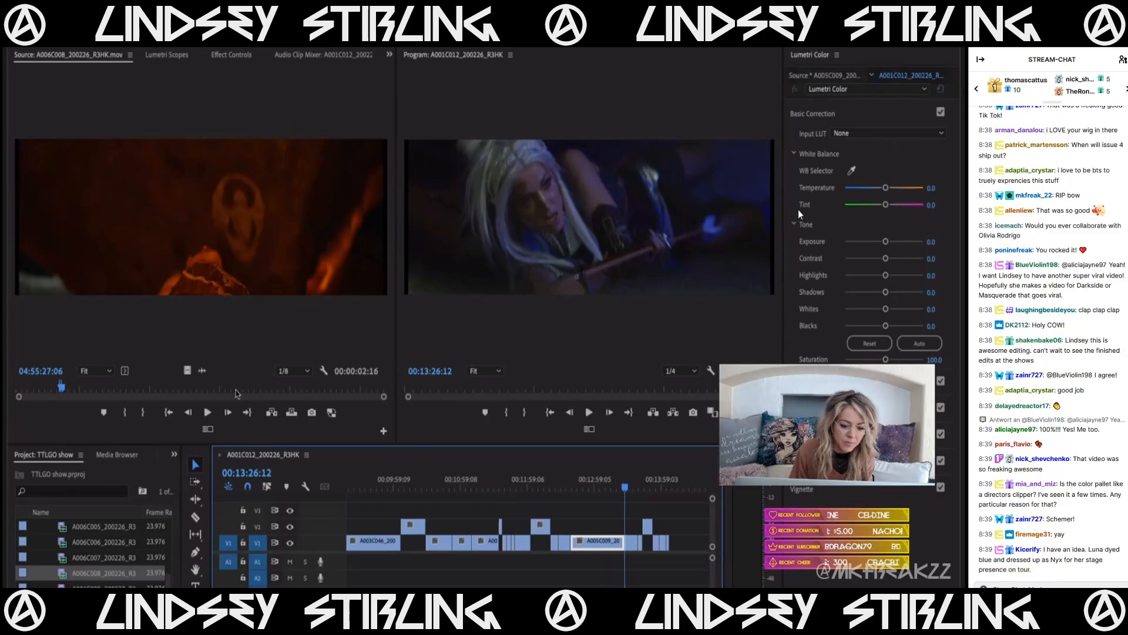
- Mark a 00:00:04:07 portion of A006C008 ending at 04:55:42:09 and append it video-only on V1 at the sequence's end
{"action": "left_click", "coordinate": [130, 276]}
{"action": "key", "text": "space"}
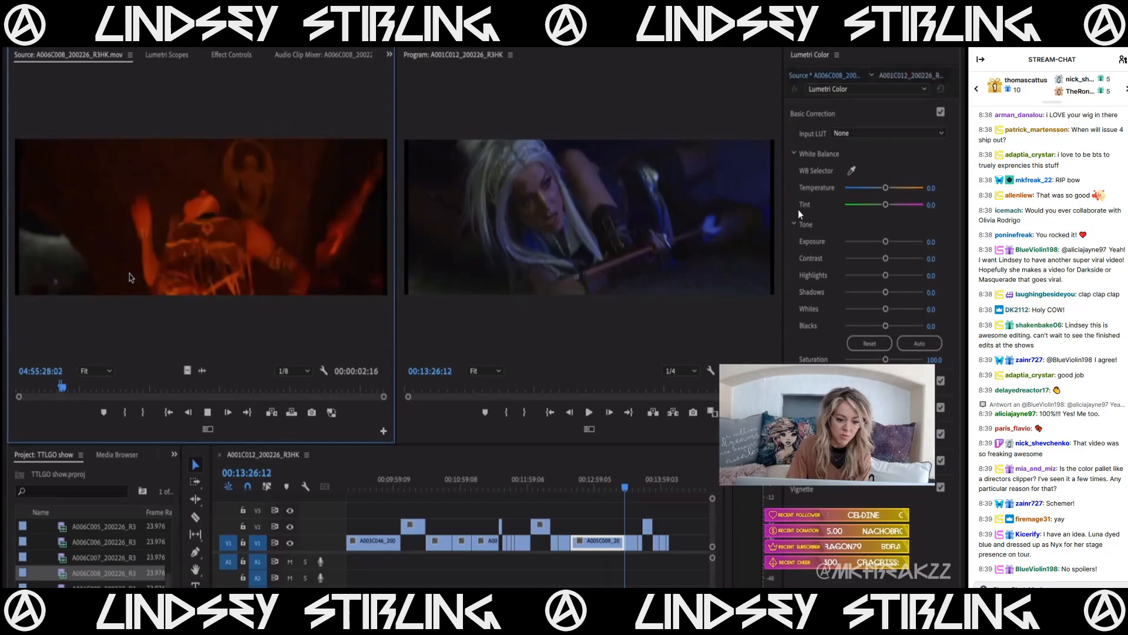
{"action": "key", "text": "space"}
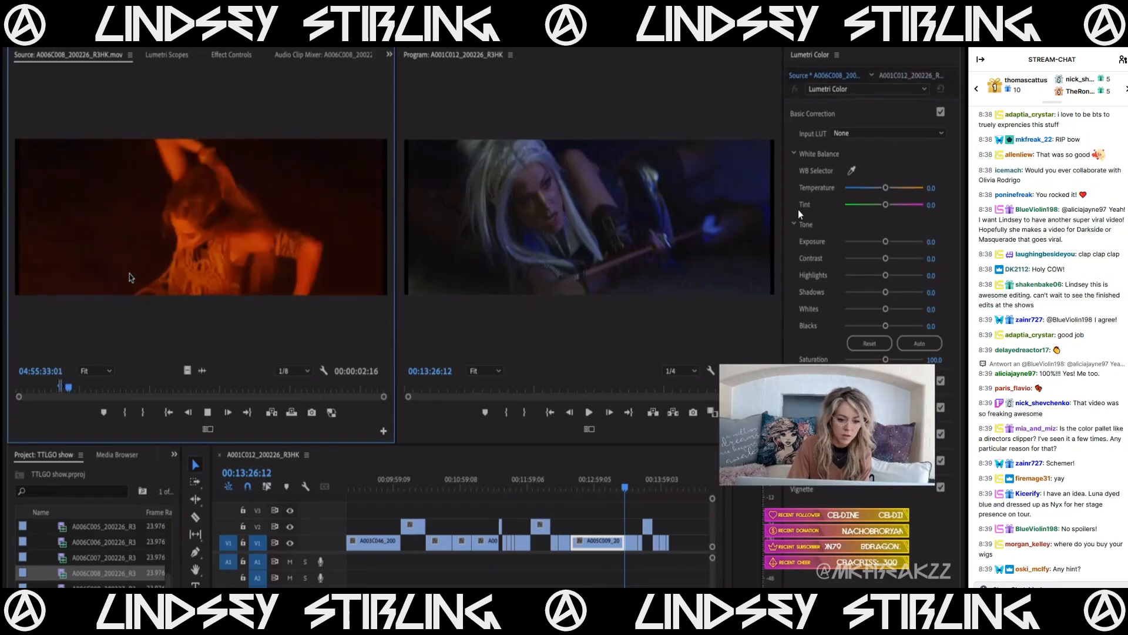
{"action": "key", "text": "i"}
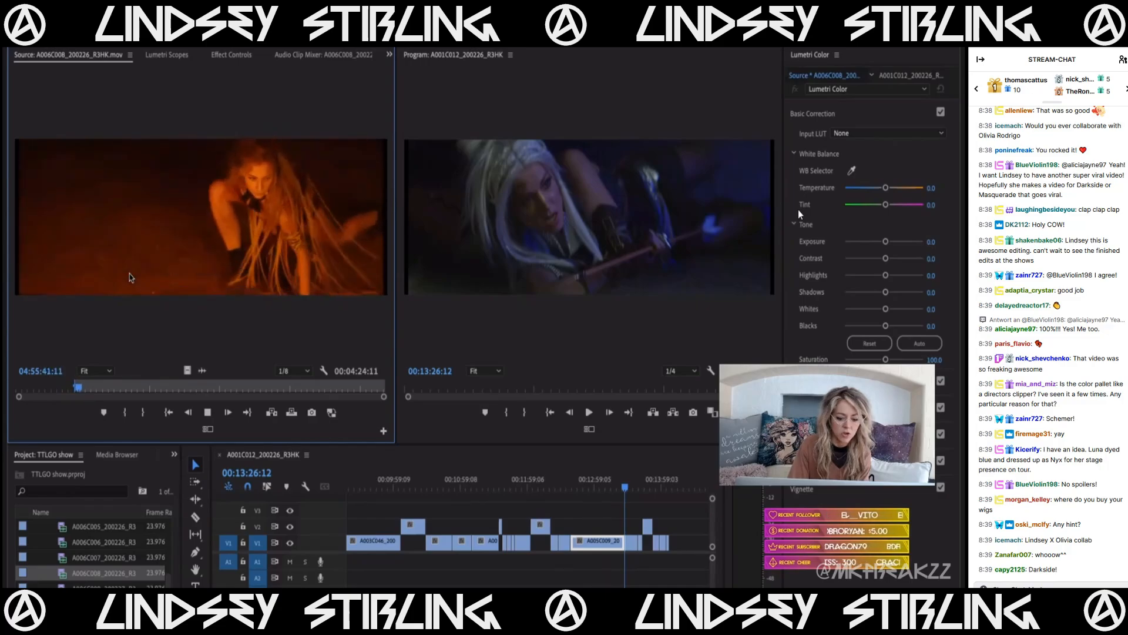
{"action": "key", "text": "o"}
{"action": "left_click_drag", "start_coordinate": [189, 371], "coordinate": [640, 545]}
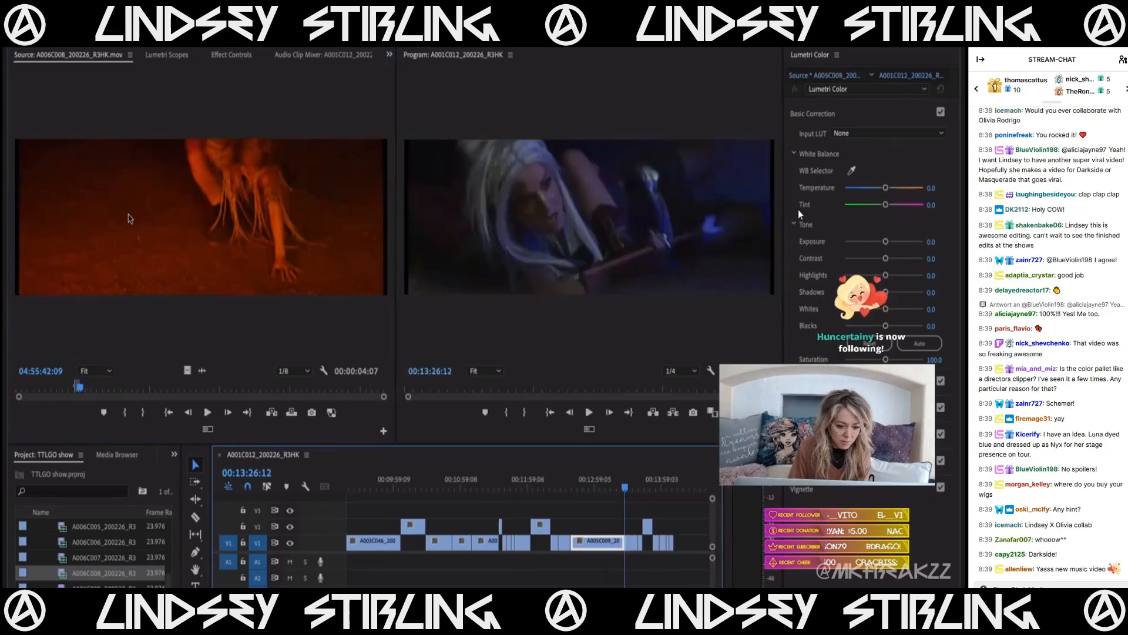
- Mark a 00:00:05:22 portion of A006C008 starting at 04:55:47:13, append it video-only on V1, and move the sequence playhead to 00:14:04:01
{"action": "key", "text": "space"}
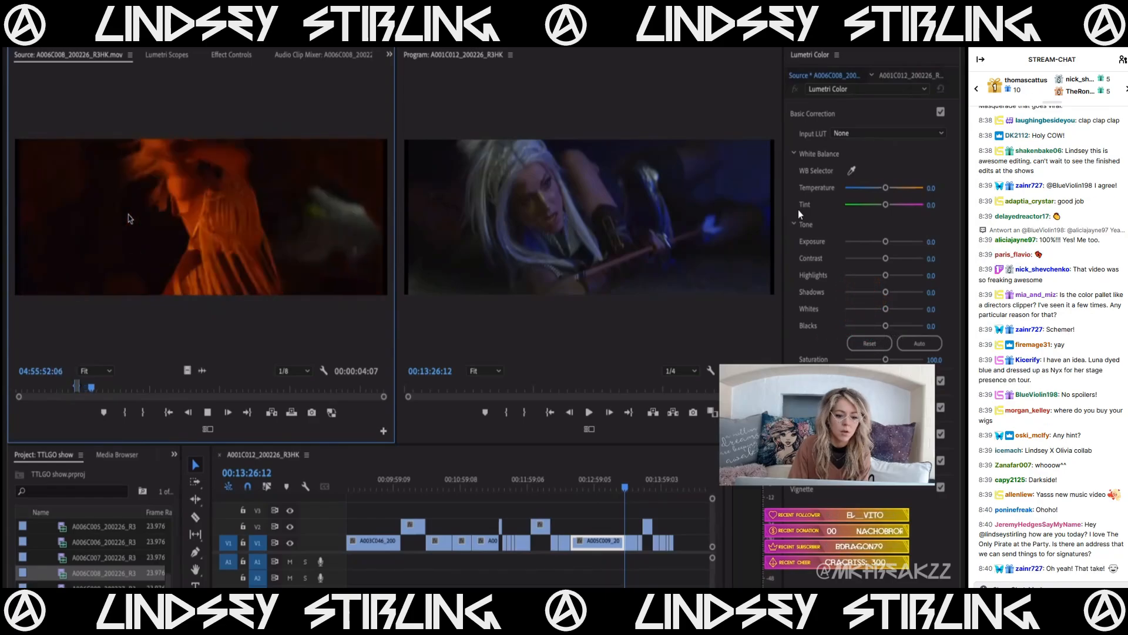
{"action": "key", "text": "space"}
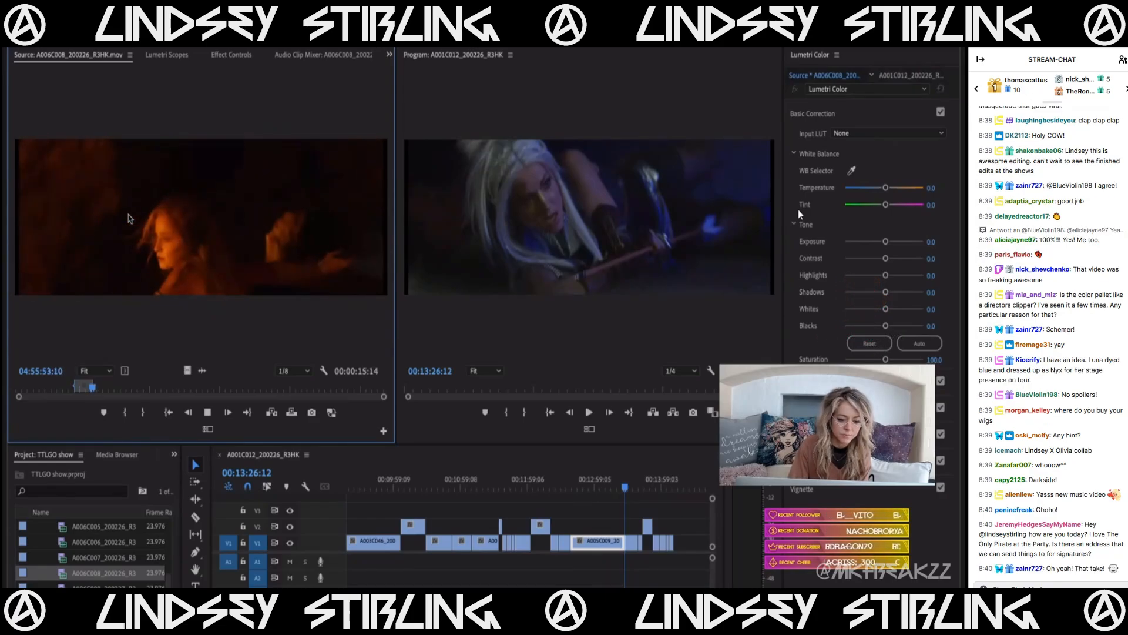
{"action": "key", "text": "j"}
{"action": "key", "text": "j"}
{"action": "key", "text": "k"}
{"action": "key", "text": "i"}
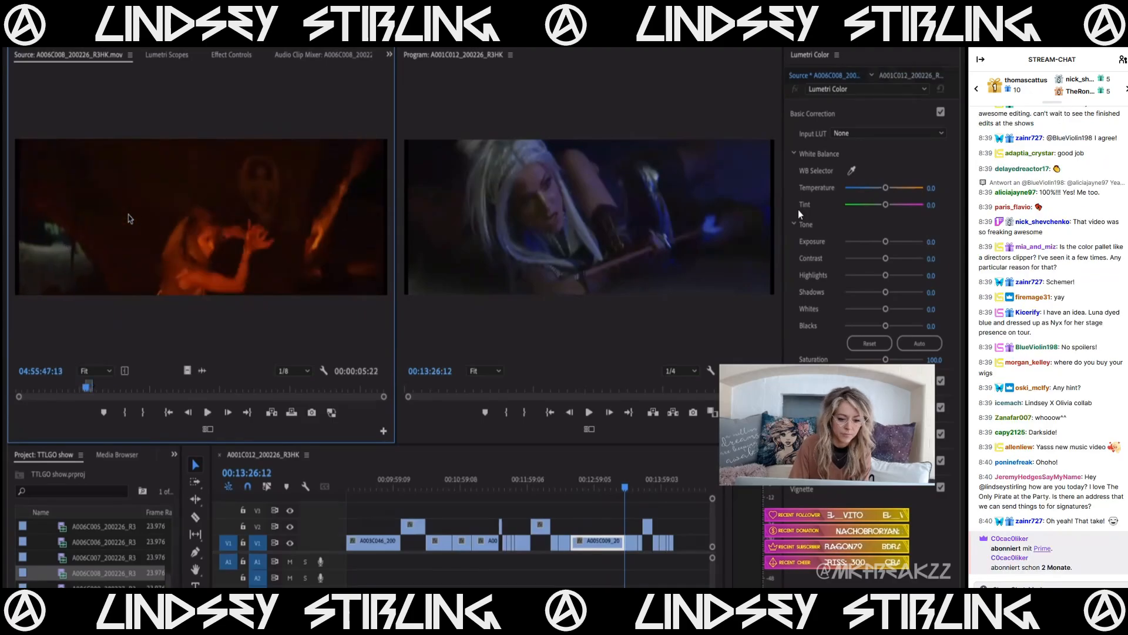
{"action": "key", "text": "space"}
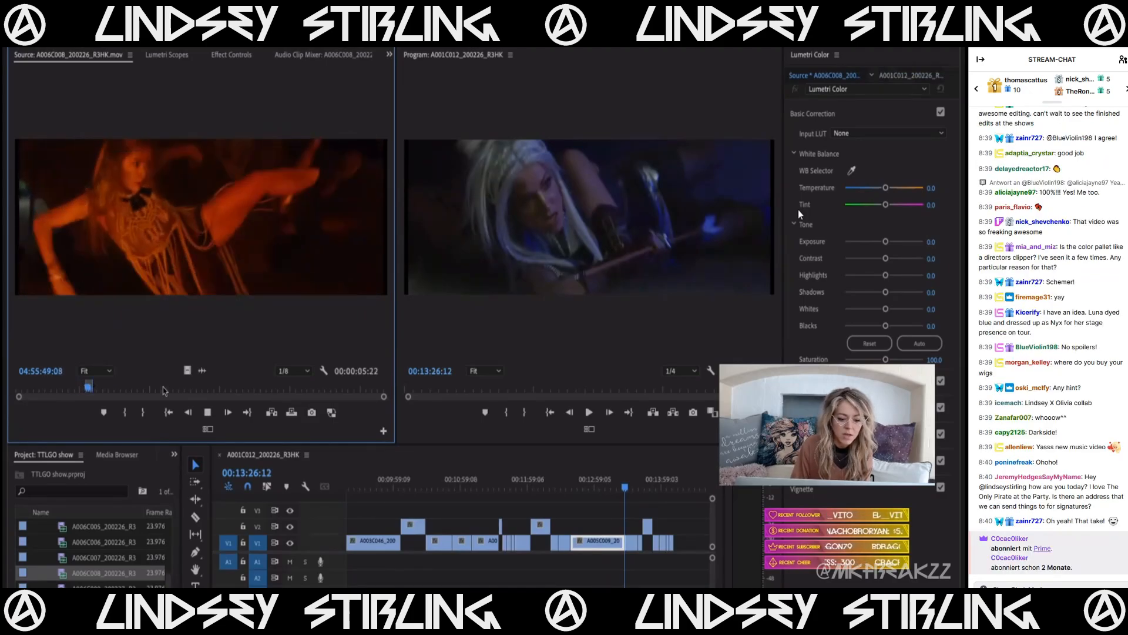
{"action": "left_click_drag", "start_coordinate": [187, 370], "coordinate": [683, 545]}
{"action": "mouse_move", "coordinate": [653, 491]}
{"action": "left_mouse_down"}
{"action": "mouse_move", "coordinate": [675, 495]}
{"action": "mouse_move", "coordinate": [666, 496]}
{"action": "left_mouse_up"}
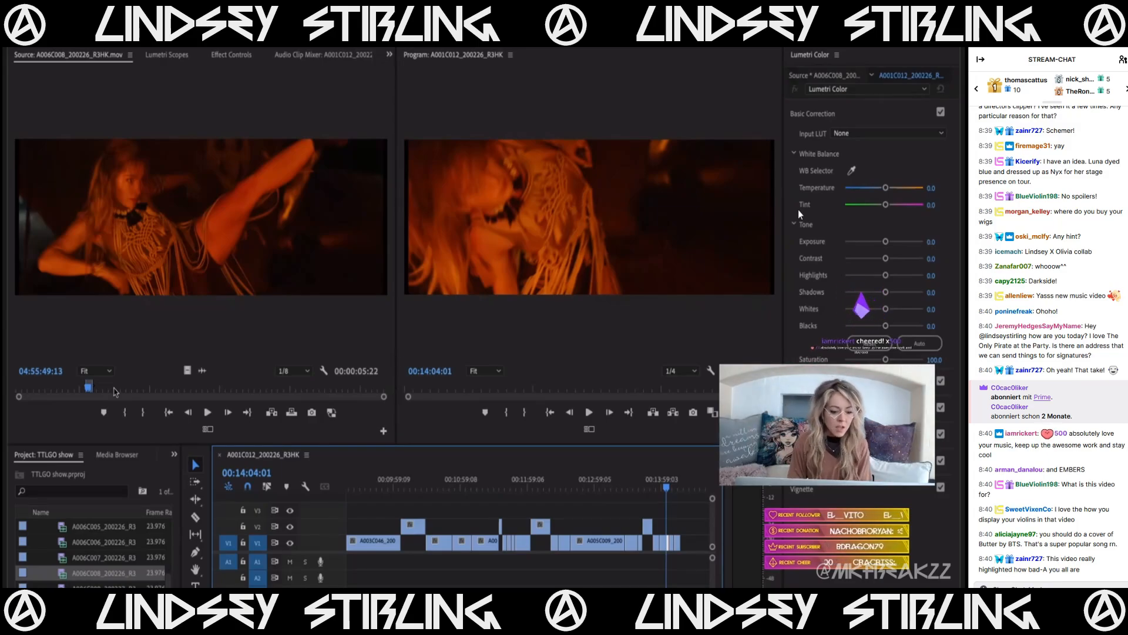
- Mark a 00:00:05:09 portion of A006C008 ending at 04:56:00:06, append it video-only on V1, and move the sequence playhead to 00:14:21:07
{"action": "left_click", "coordinate": [110, 303]}
{"action": "key", "text": "space"}
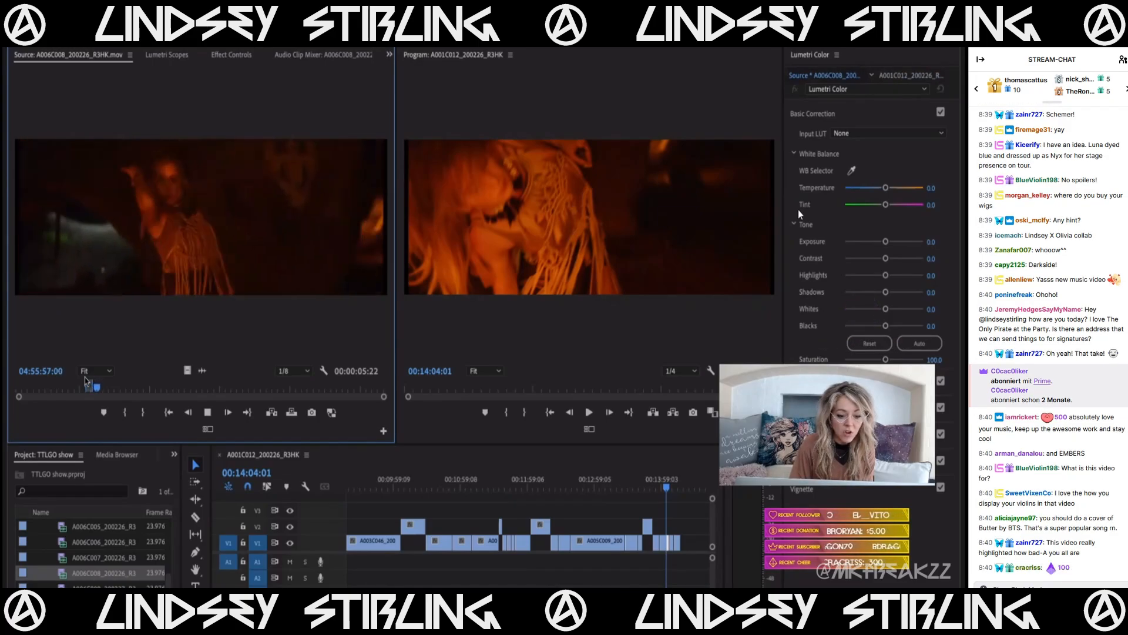
{"action": "key", "text": "space"}
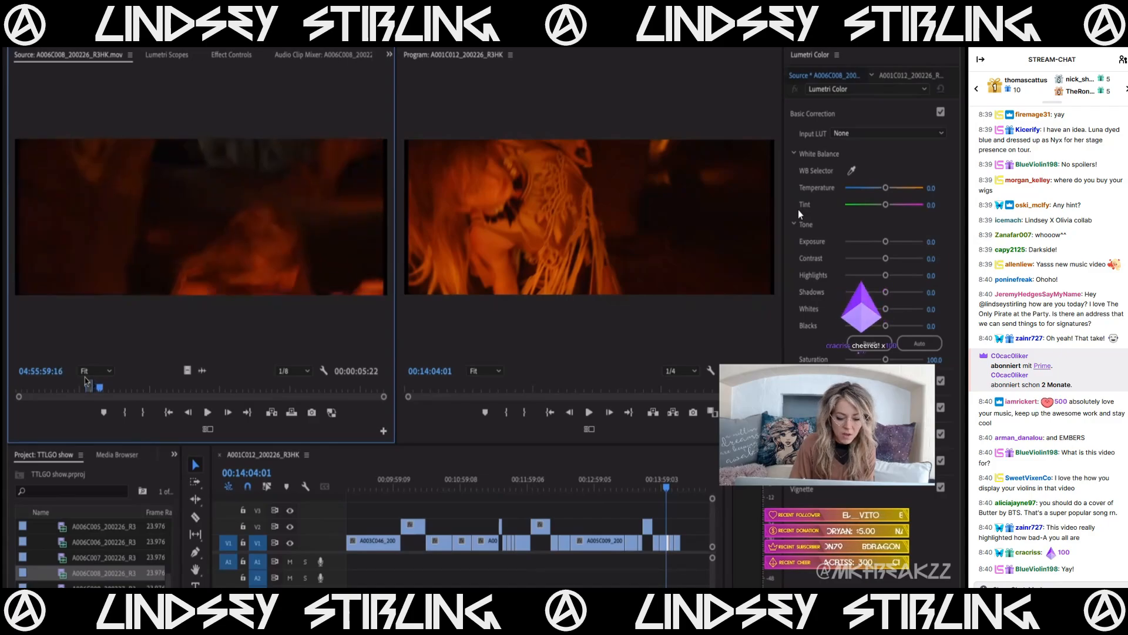
{"action": "key", "text": "j"}
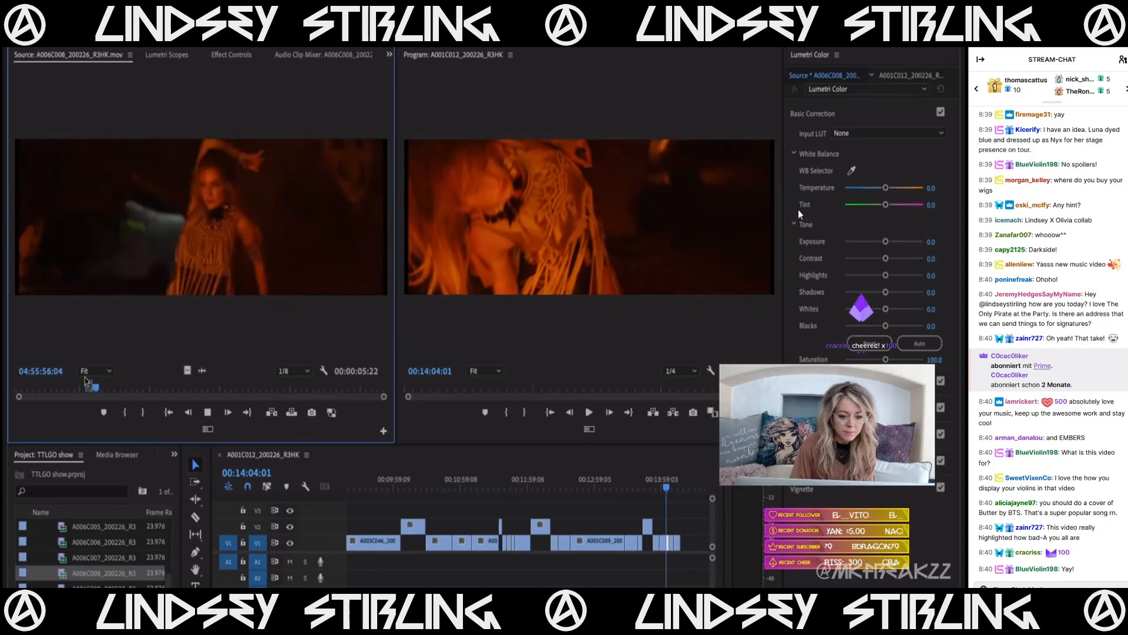
{"action": "key", "text": "space"}
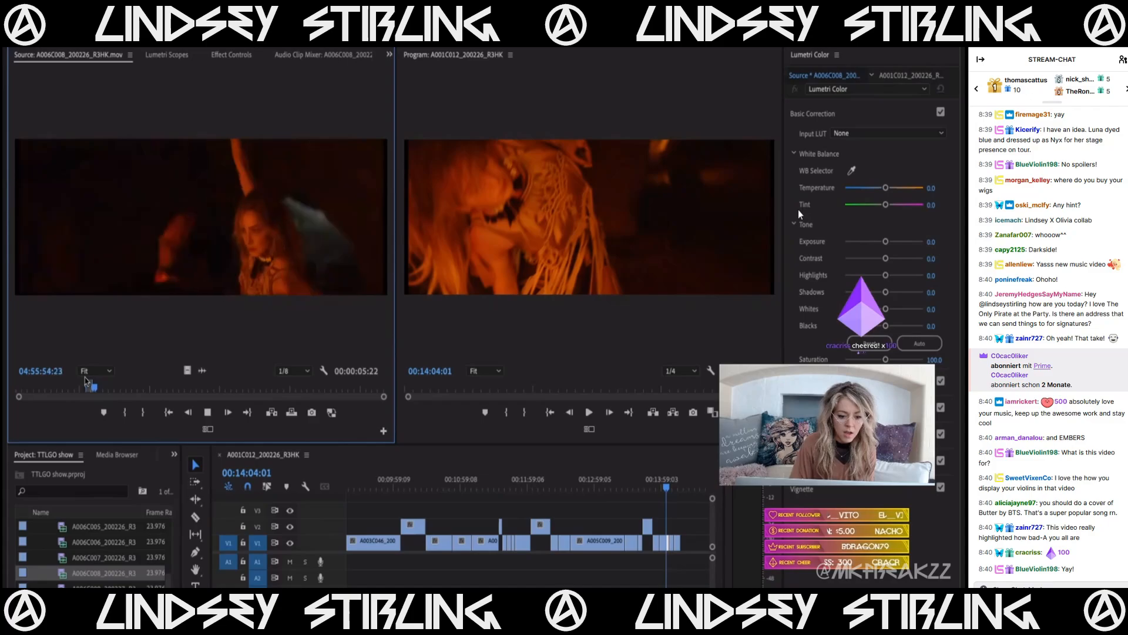
{"action": "key", "text": "i"}
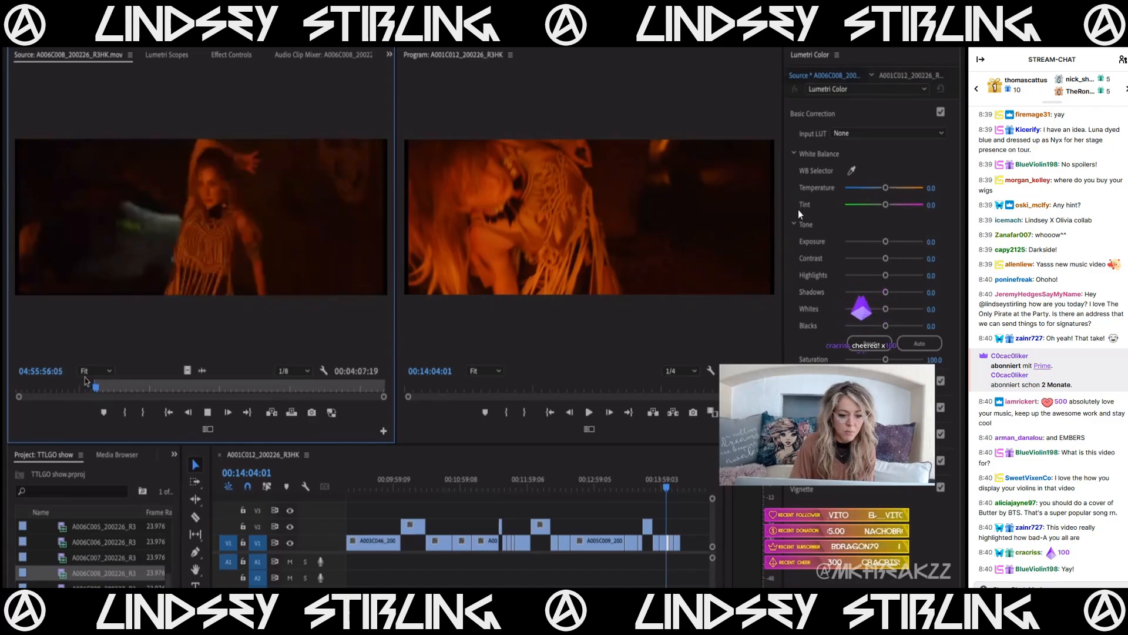
{"action": "key", "text": "o"}
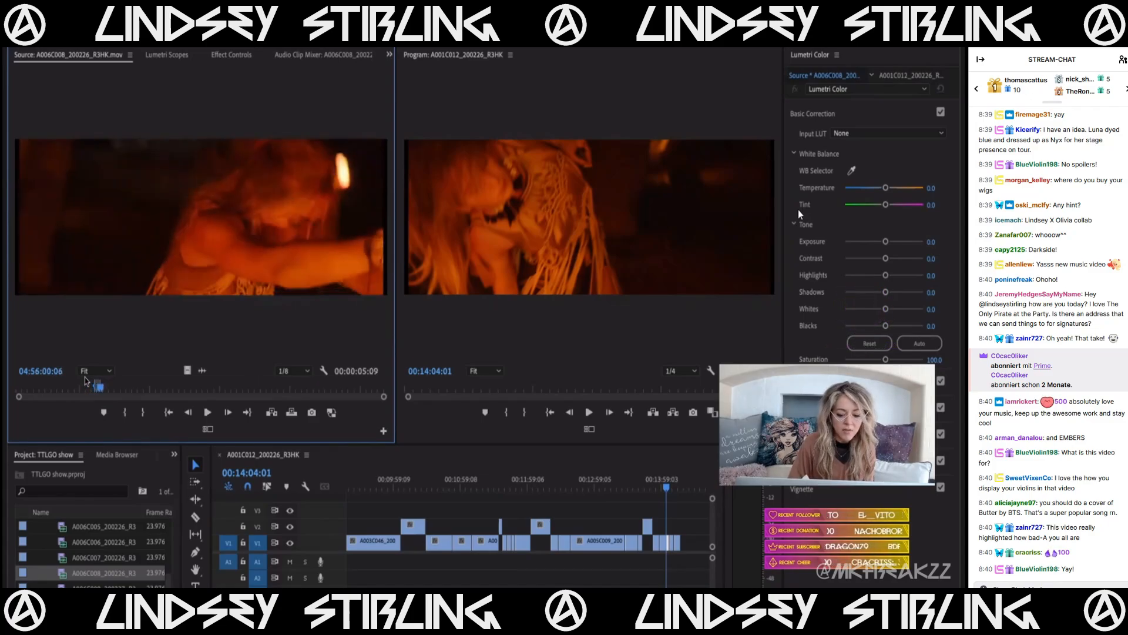
{"action": "left_click_drag", "start_coordinate": [586, 485], "coordinate": [691, 543]}
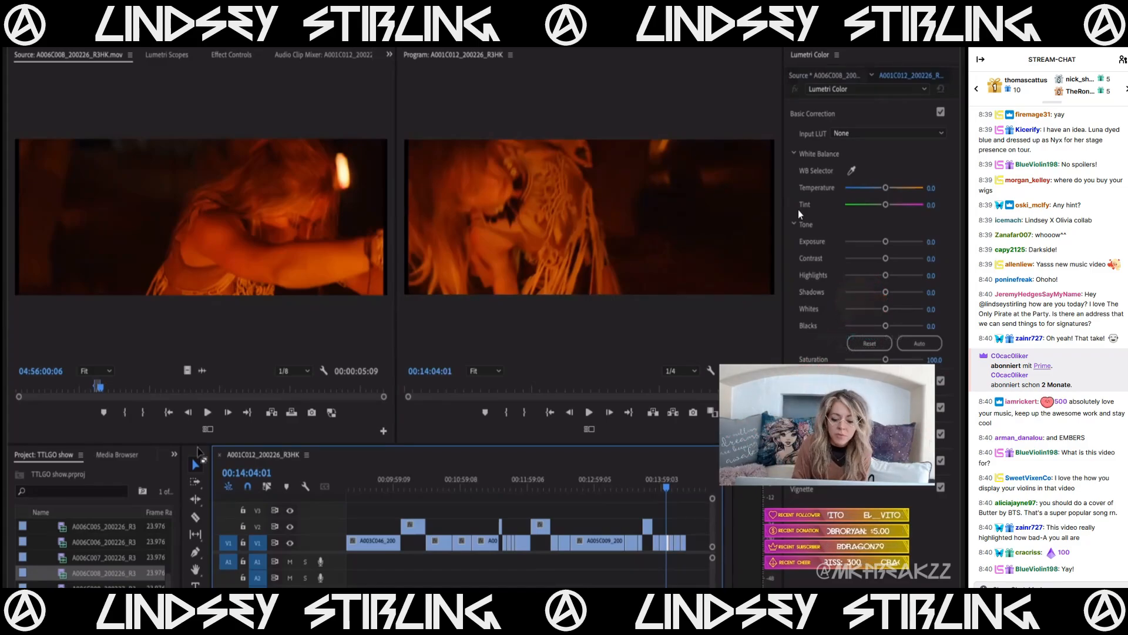
{"action": "left_click_drag", "start_coordinate": [669, 486], "coordinate": [686, 486]}
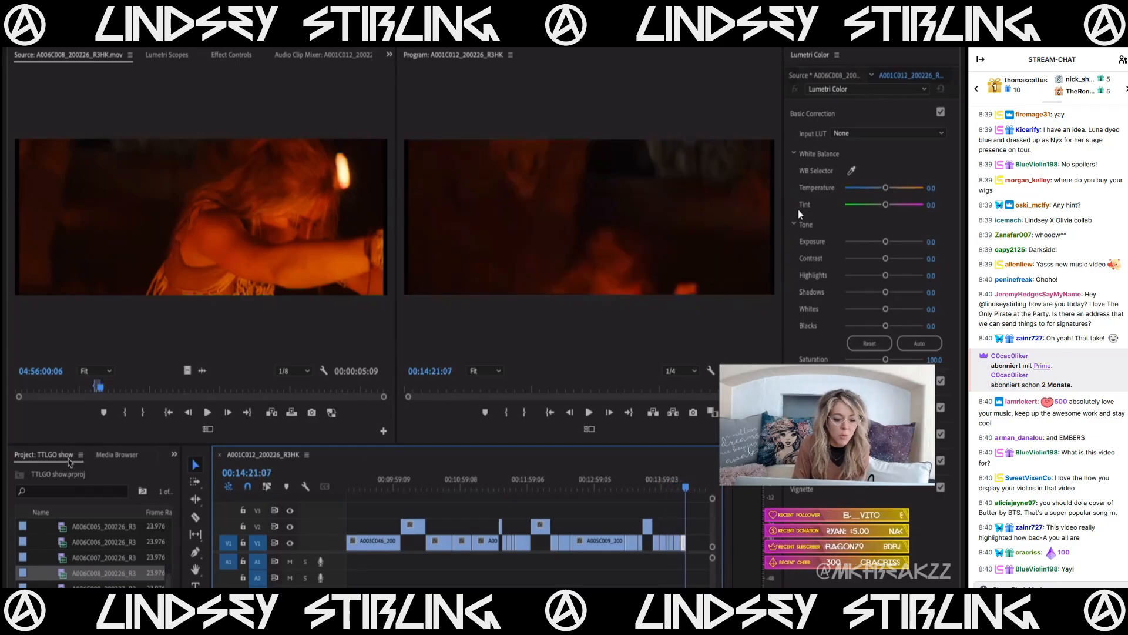
- Review A006C008 from about 04:56:07 and mark a 00:00:02:01 portion ending at 04:56:33:02
{"action": "left_click_drag", "start_coordinate": [100, 390], "coordinate": [108, 390]}
{"action": "key", "text": "space"}
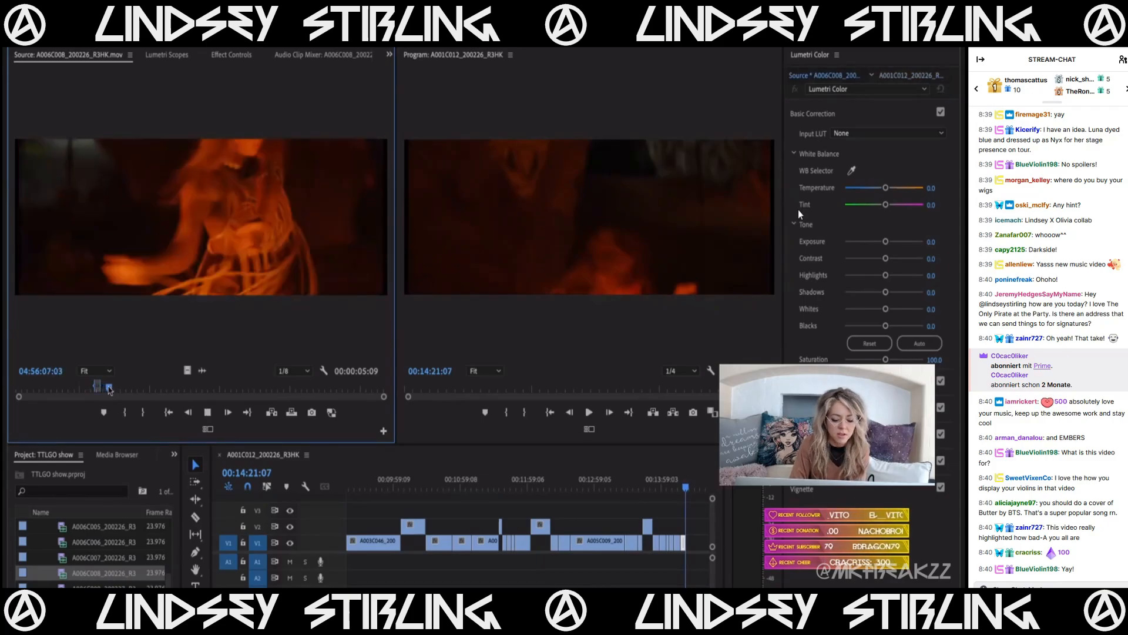
{"action": "key", "text": "i"}
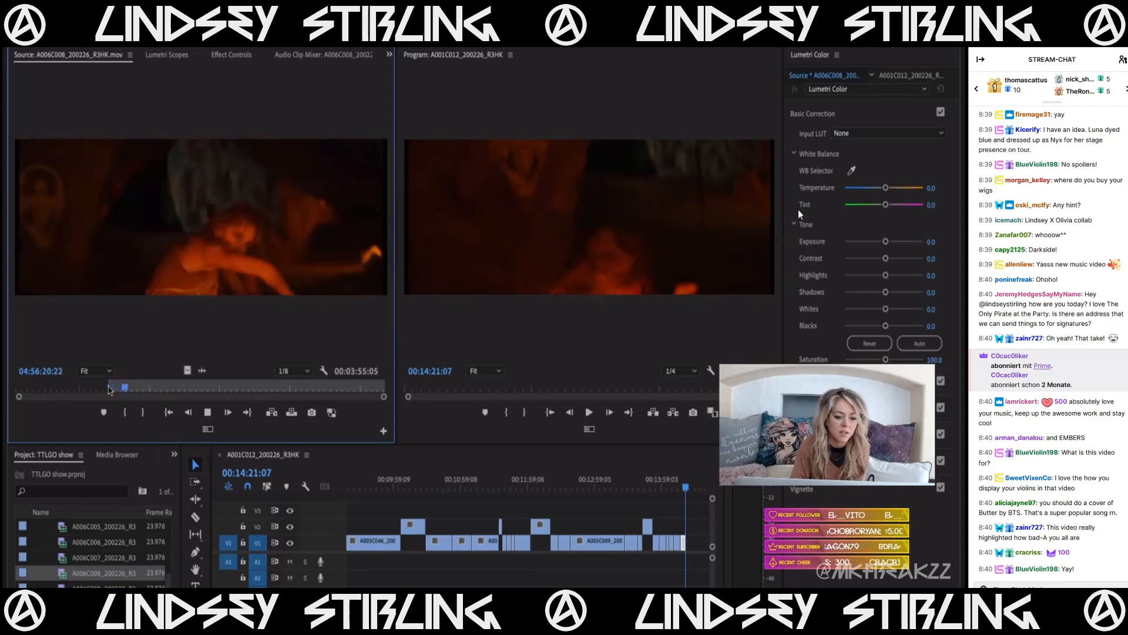
{"action": "key", "text": "space"}
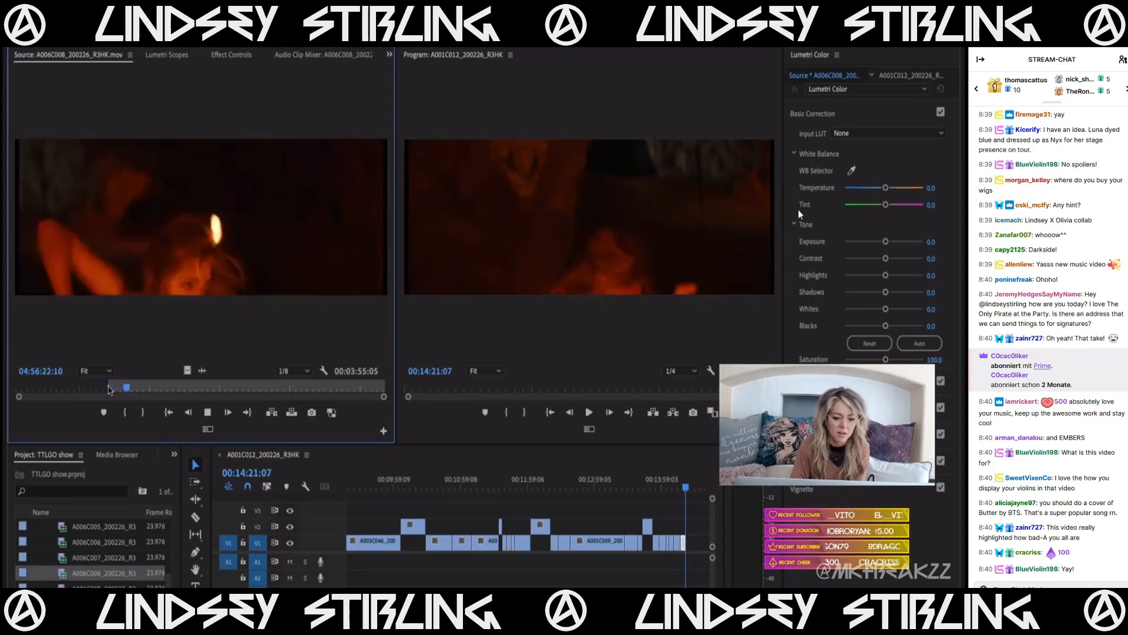
{"action": "key", "text": "k"}
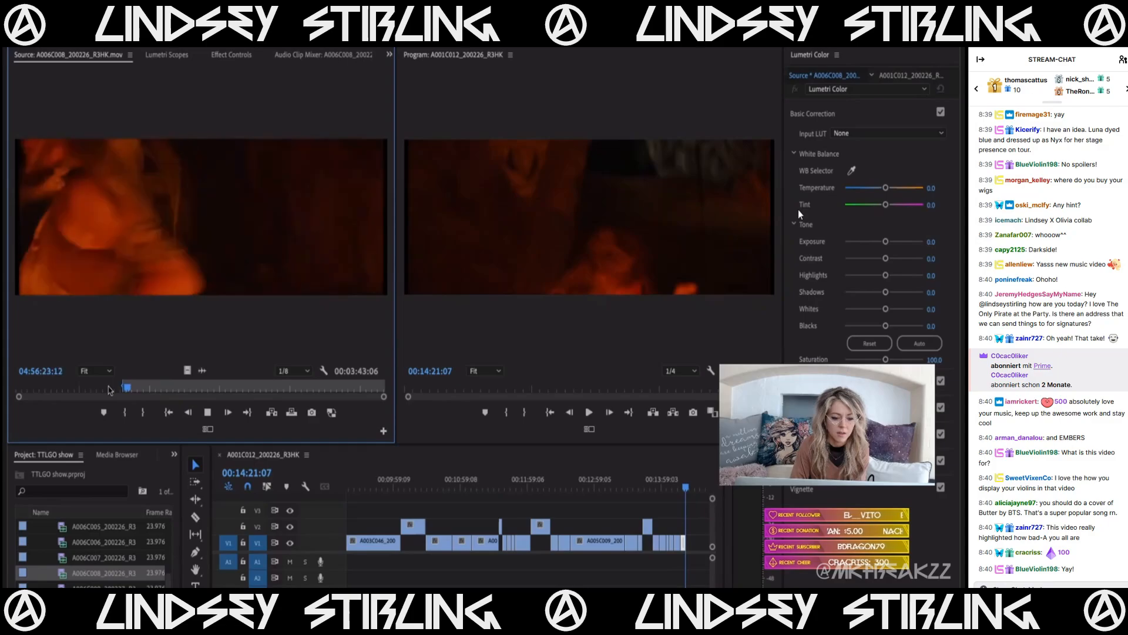
{"action": "key", "text": "l"}
{"action": "key", "text": "l"}
{"action": "key", "text": "l"}
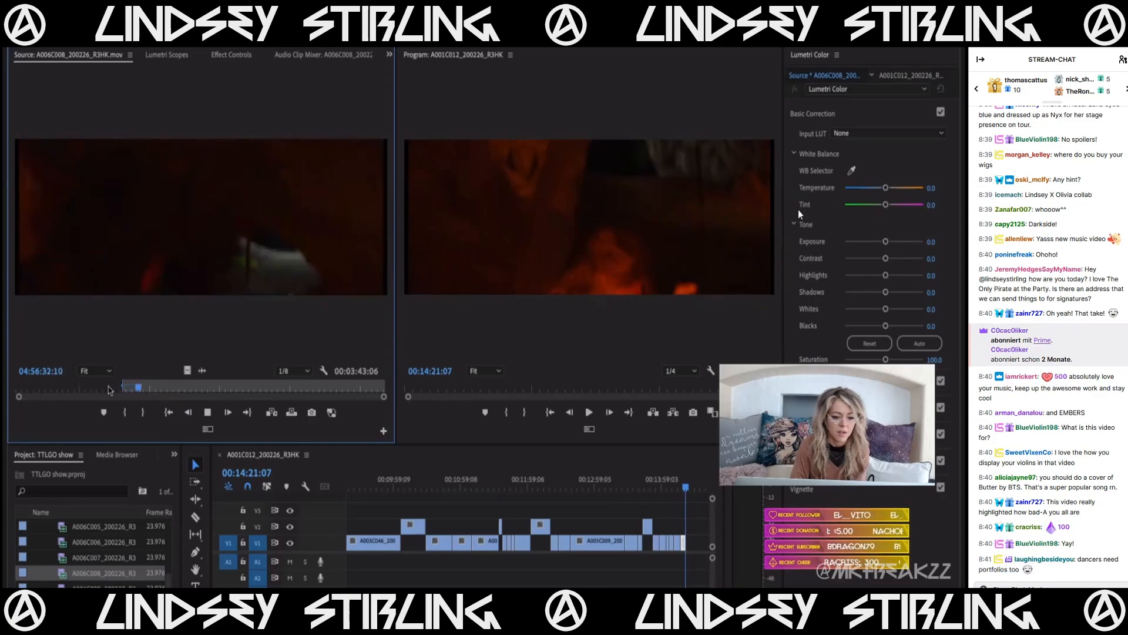
{"action": "key", "text": "k"}
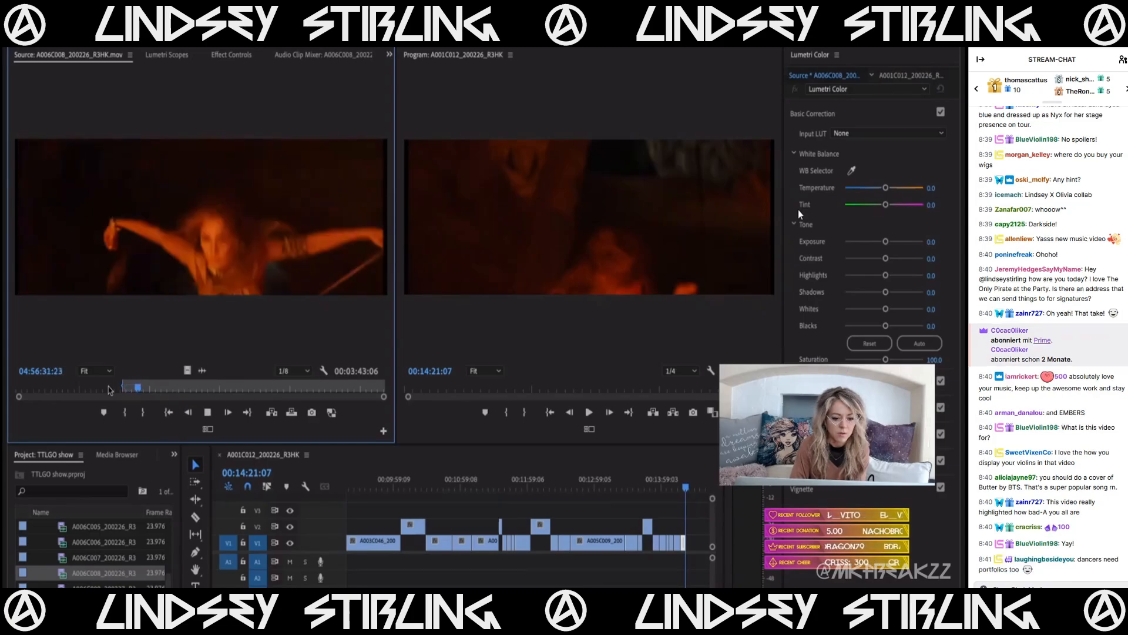
{"action": "key", "text": "k"}
{"action": "key", "text": "l"}
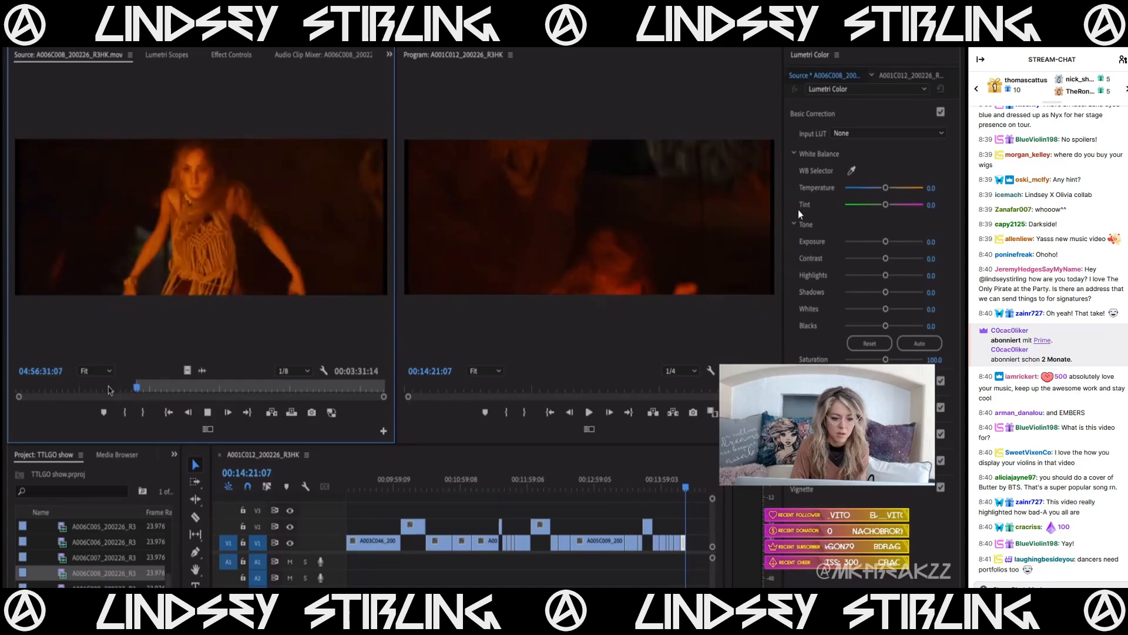
{"action": "key", "text": "k"}
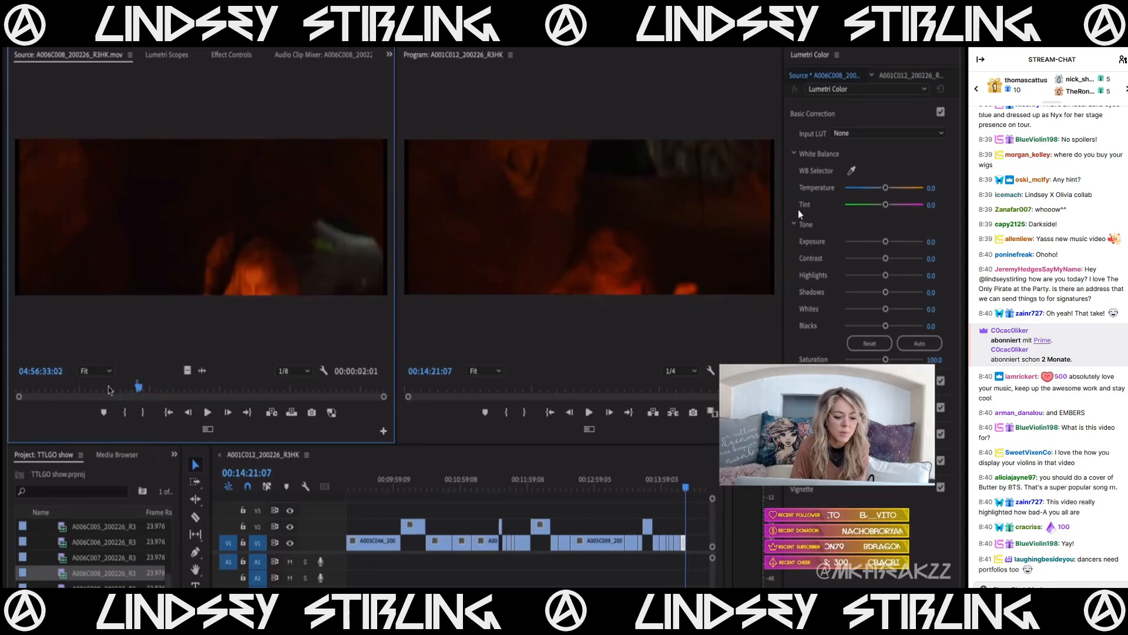
- Replay the marked A006C008 portion around 04:56:32 and place it video-only on V2 at the sequence's end
{"action": "key", "text": "j"}
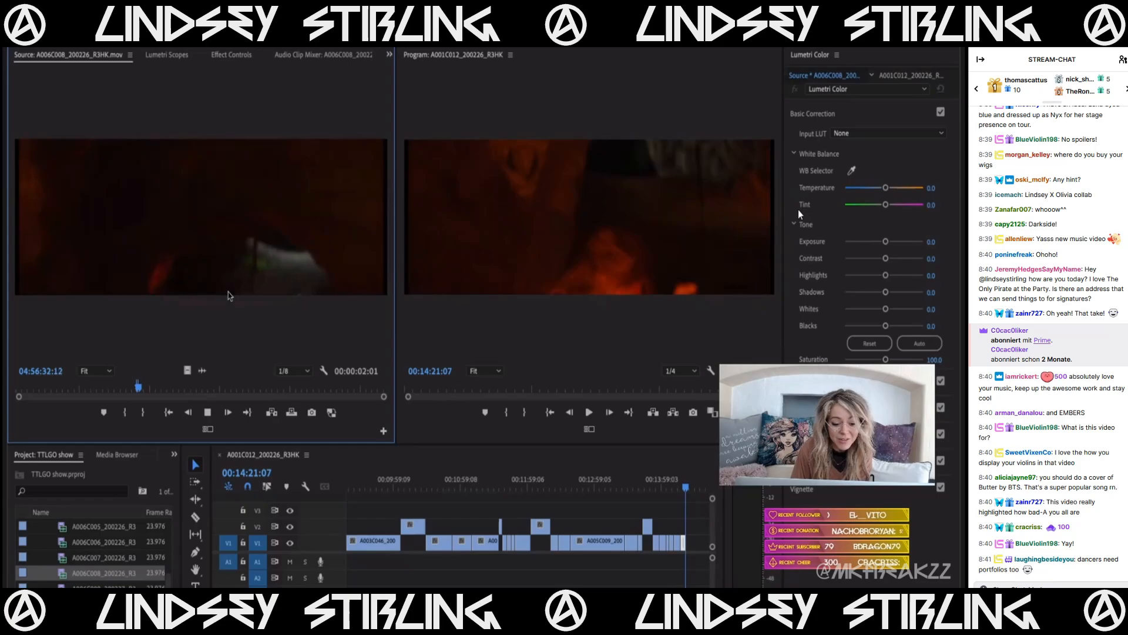
{"action": "key", "text": "k"}
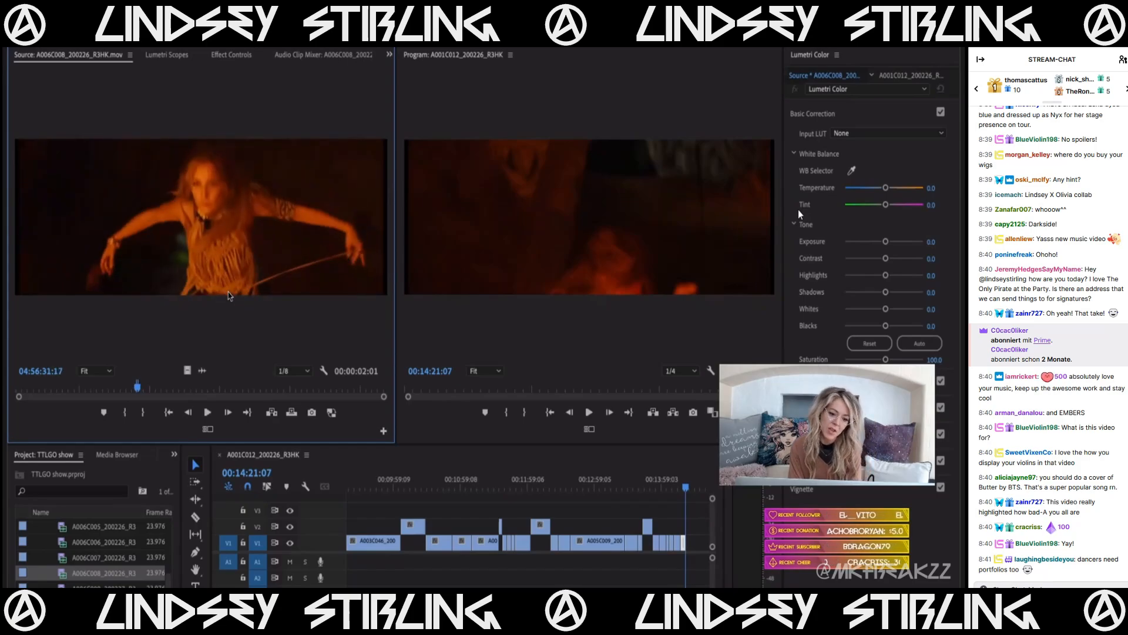
{"action": "key", "text": "l"}
{"action": "key", "text": "k"}
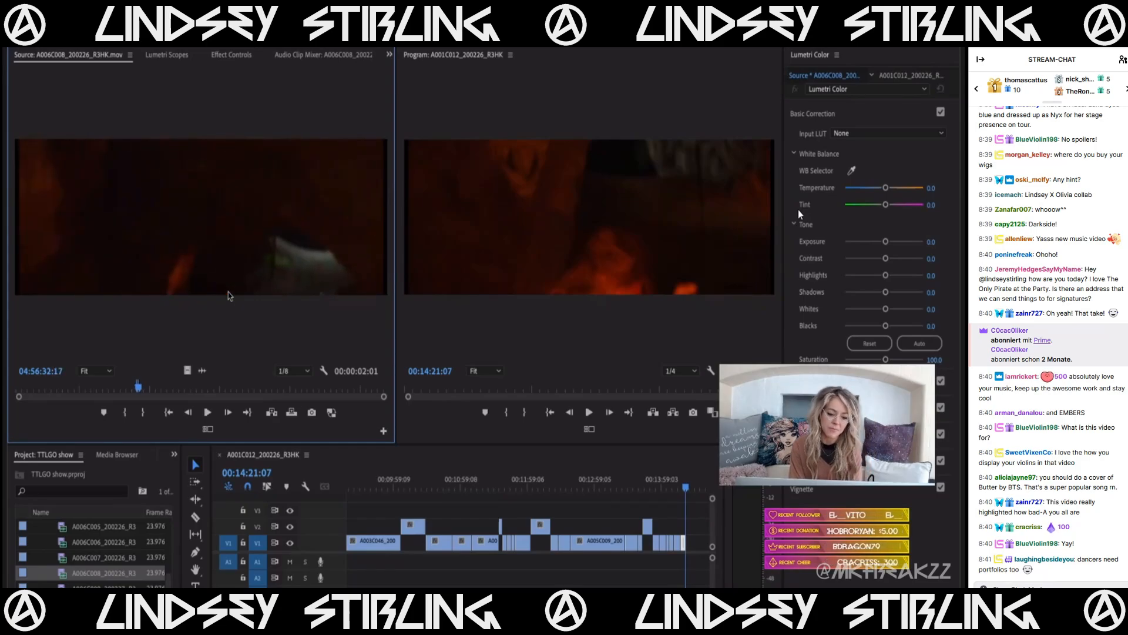
{"action": "key", "text": "j"}
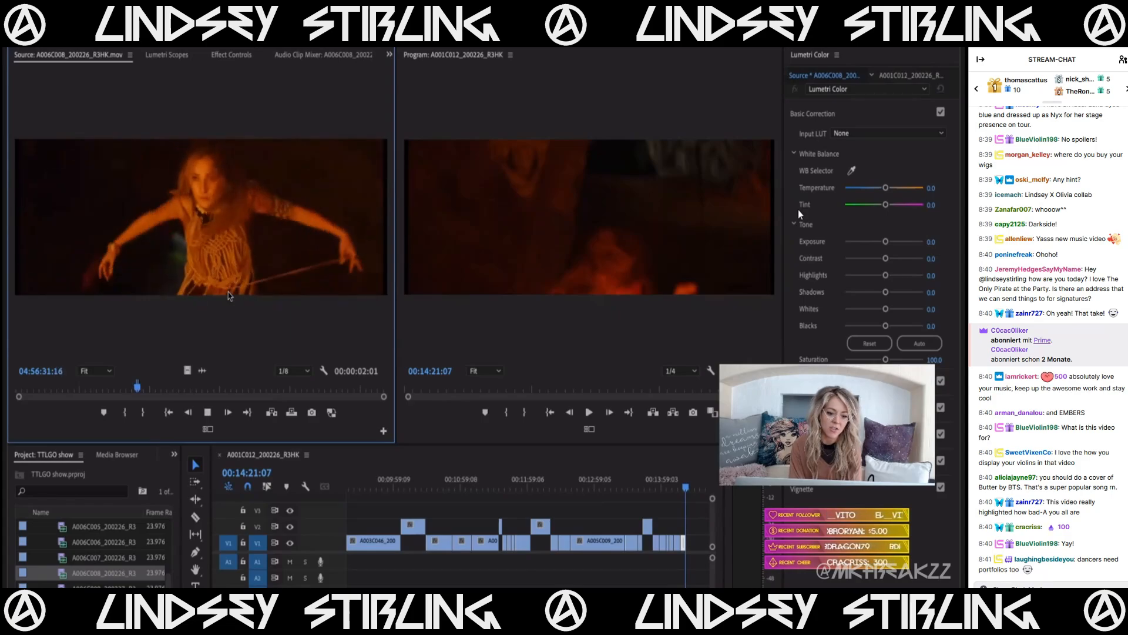
{"action": "key", "text": "l"}
{"action": "key", "text": "k"}
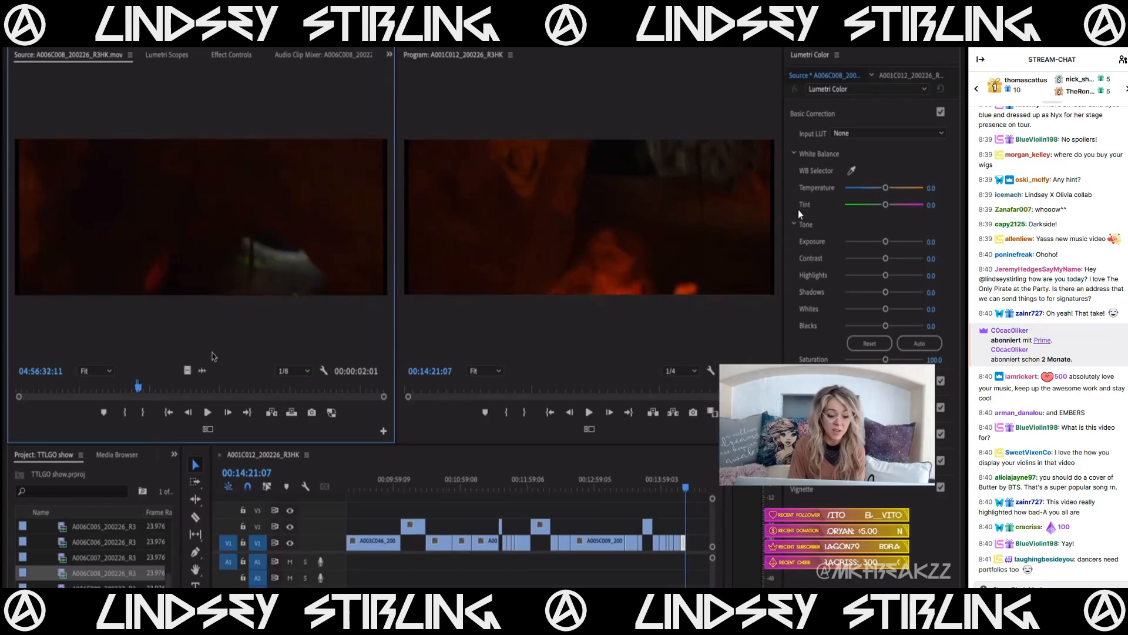
{"action": "left_click_drag", "start_coordinate": [187, 370], "coordinate": [689, 532]}
{"action": "key", "text": "="}
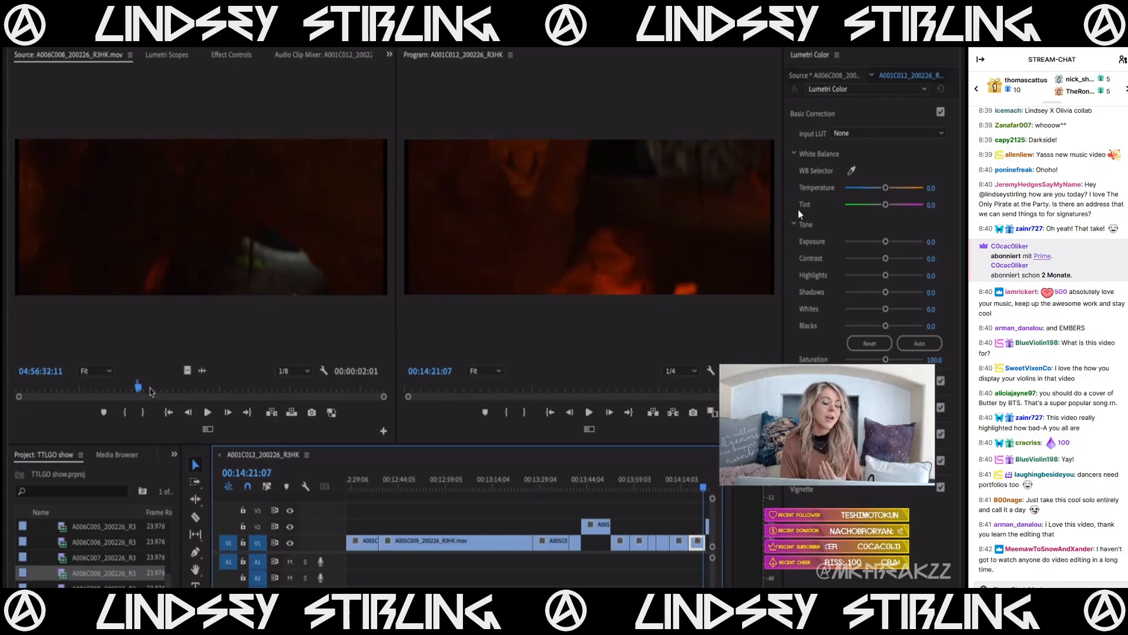
- Review A006C008 onward from about 04:56:32 and set a new In point around 04:57:10
{"action": "left_click", "coordinate": [170, 297]}
{"action": "key", "text": "space"}
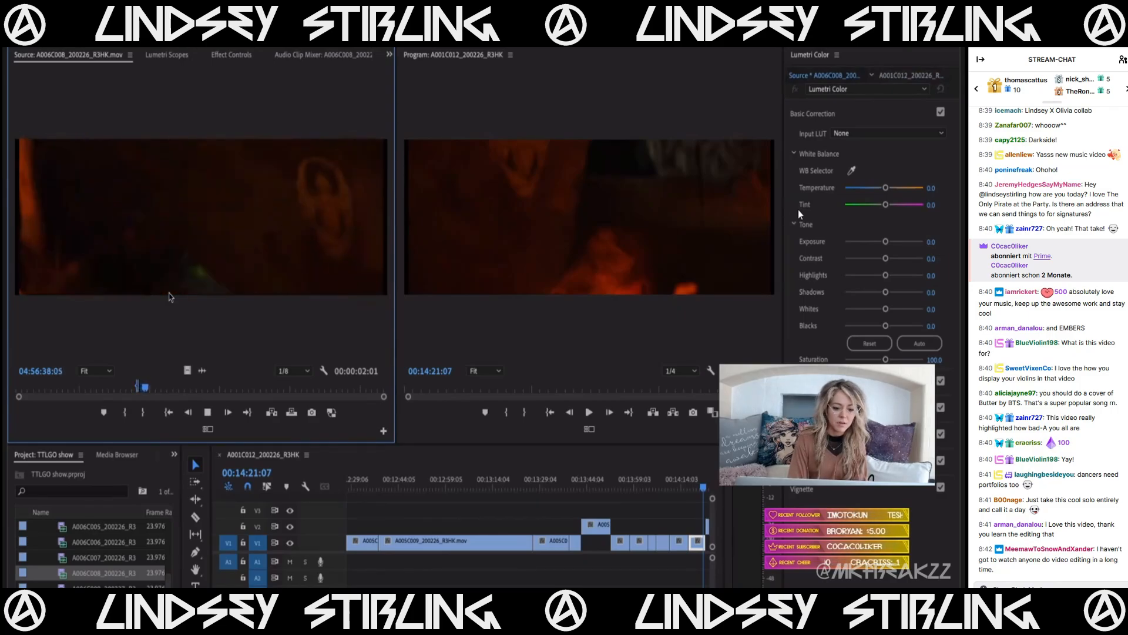
{"action": "key", "text": "space"}
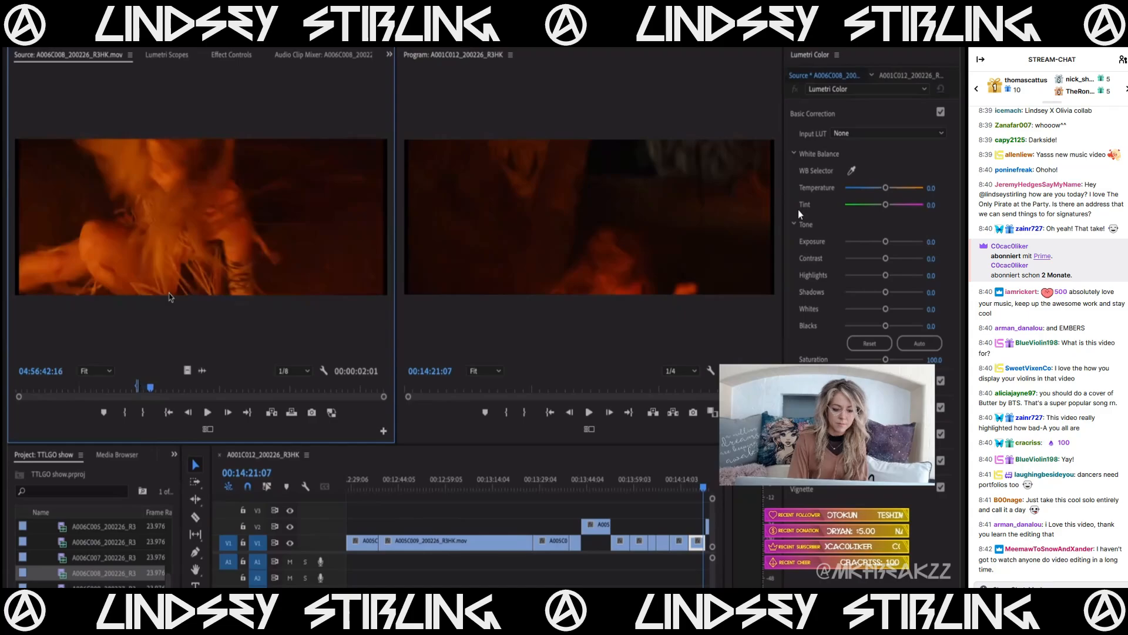
{"action": "key", "text": "space"}
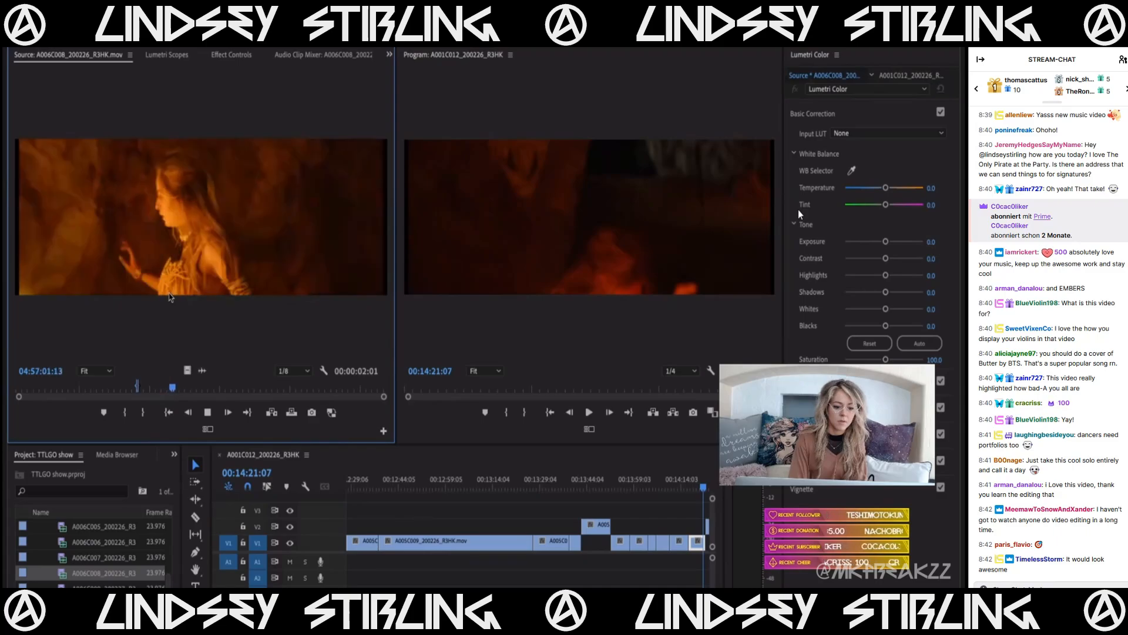
{"action": "key", "text": "space"}
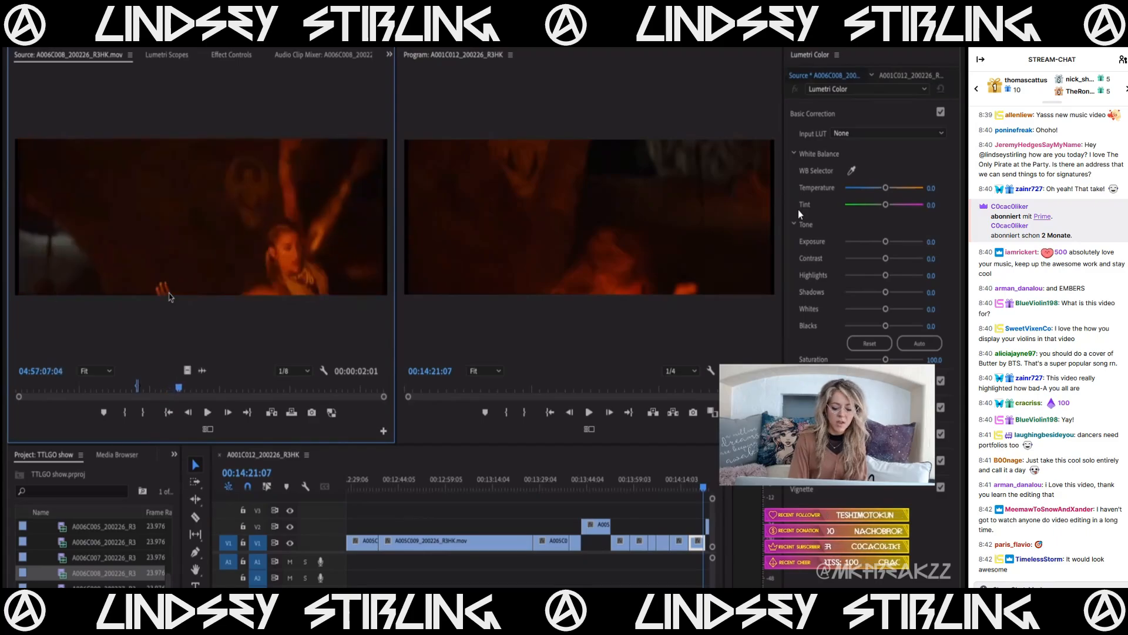
{"action": "key", "text": "i"}
- Play on from the new In point and adjust the Out point to mark a 00:00:07:03 portion of A006C008
{"action": "key", "text": "space"}
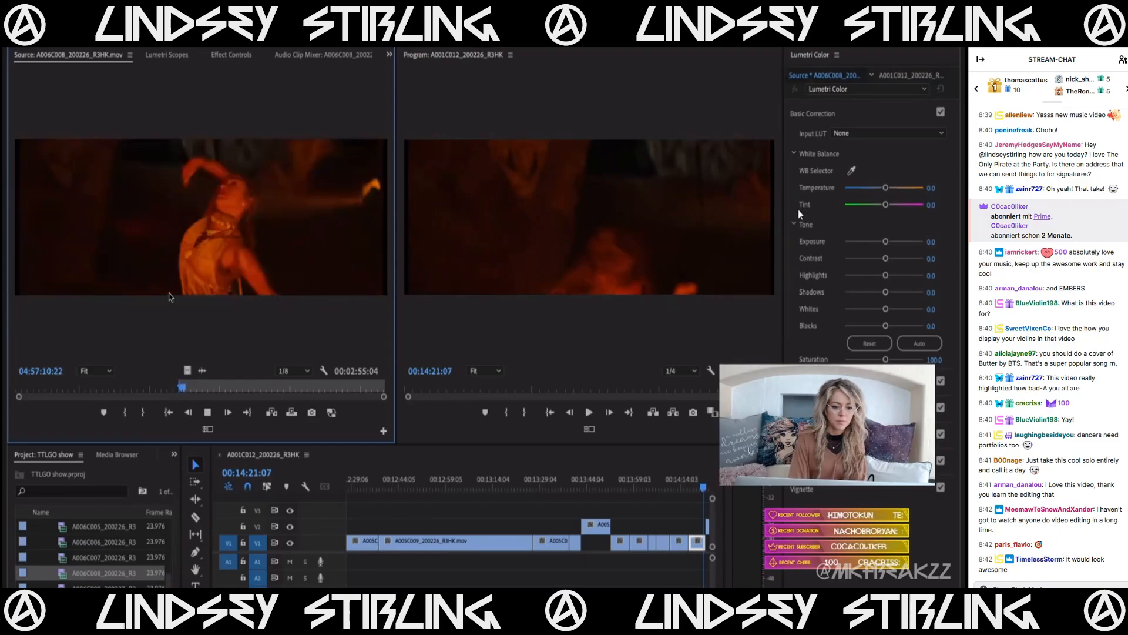
{"action": "key", "text": "space"}
{"action": "key", "text": "space"}
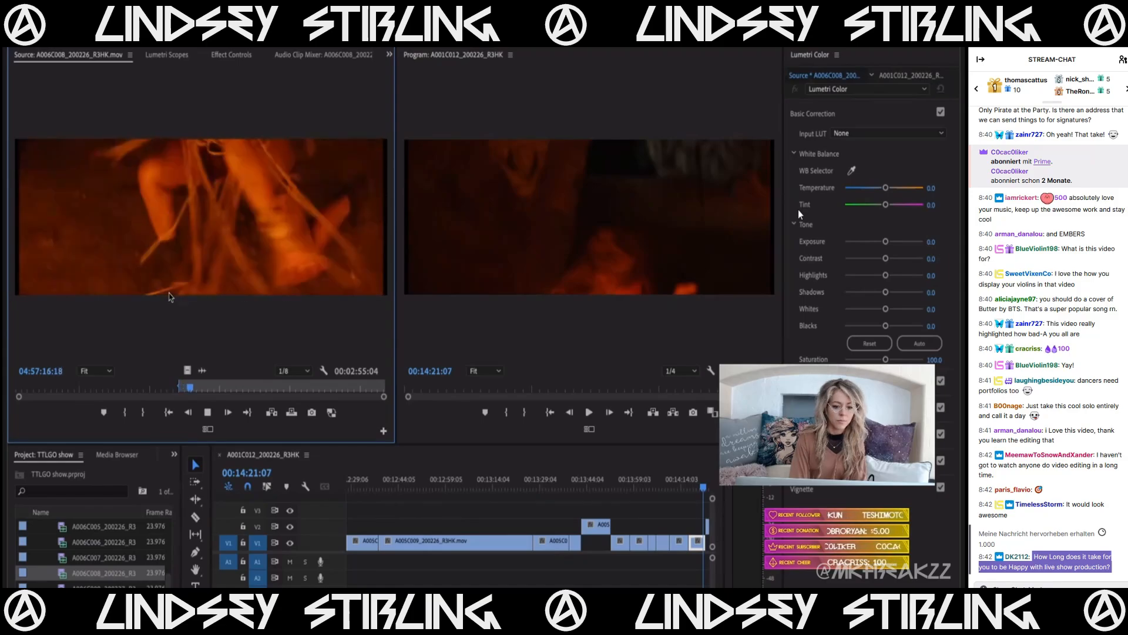
{"action": "key", "text": "o"}
{"action": "key", "text": "j"}
{"action": "key", "text": "j"}
{"action": "key", "text": "j"}
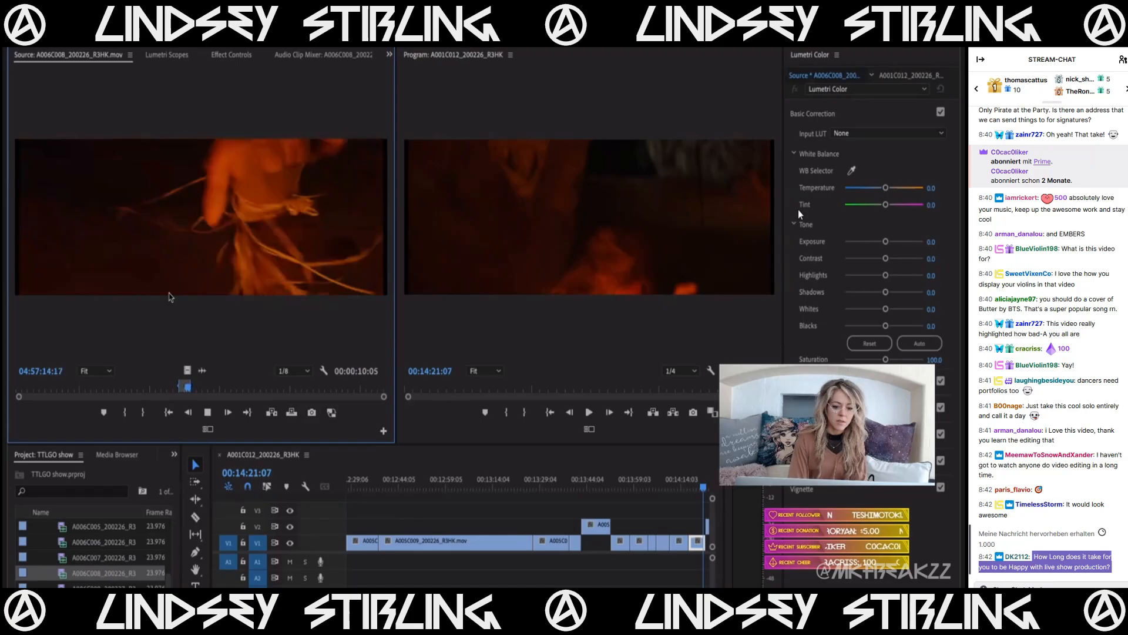
{"action": "key", "text": "k"}
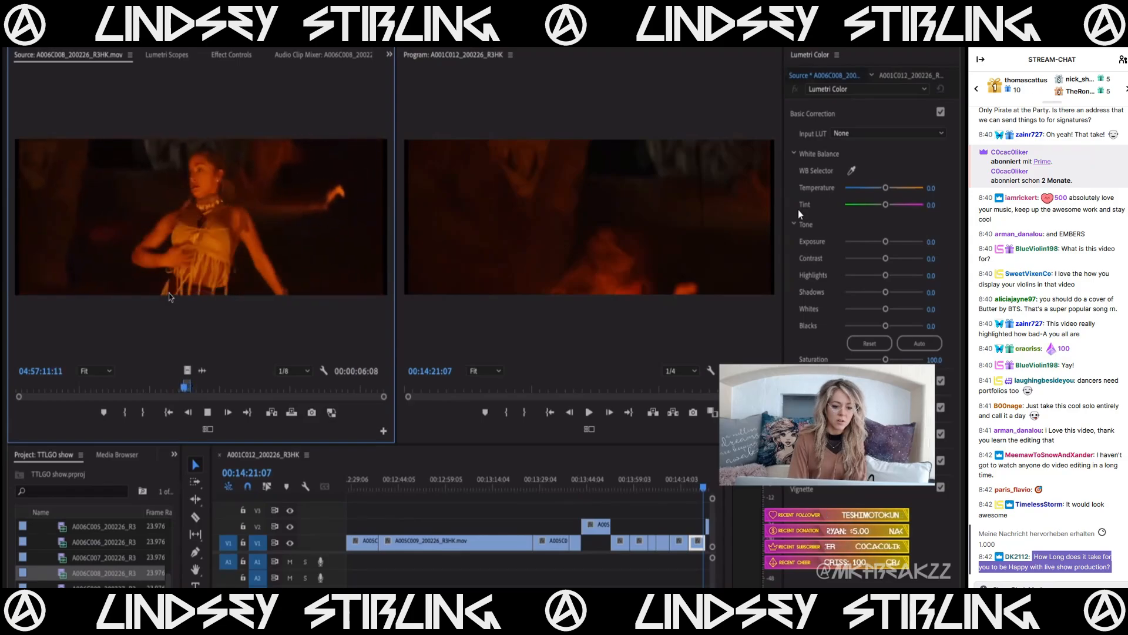
{"action": "key", "text": "k"}
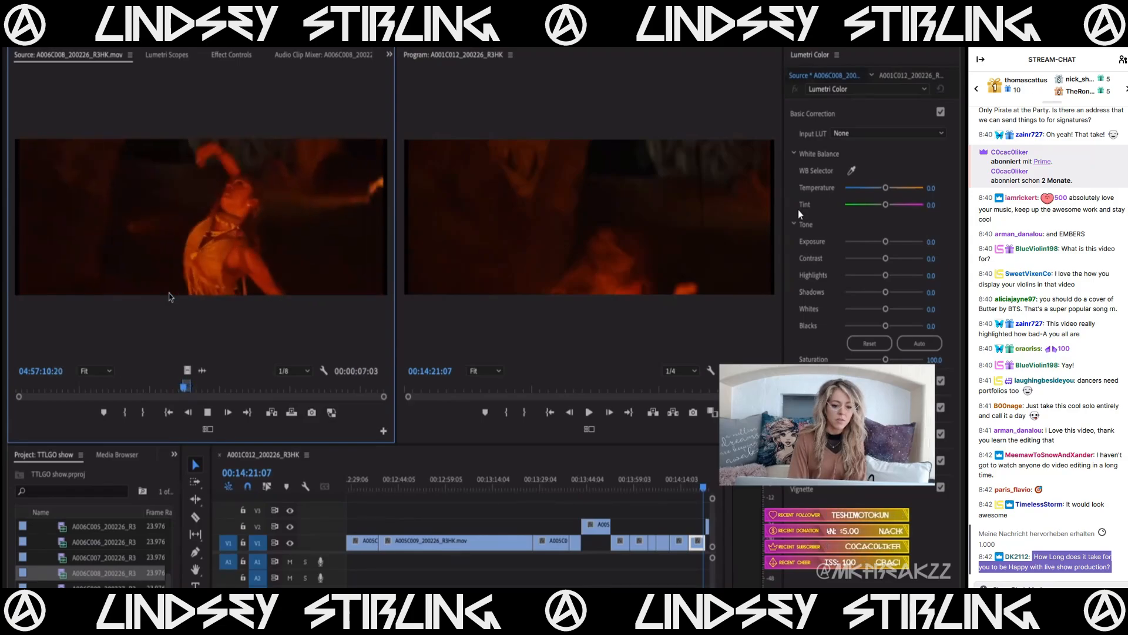
{"action": "key", "text": "k"}
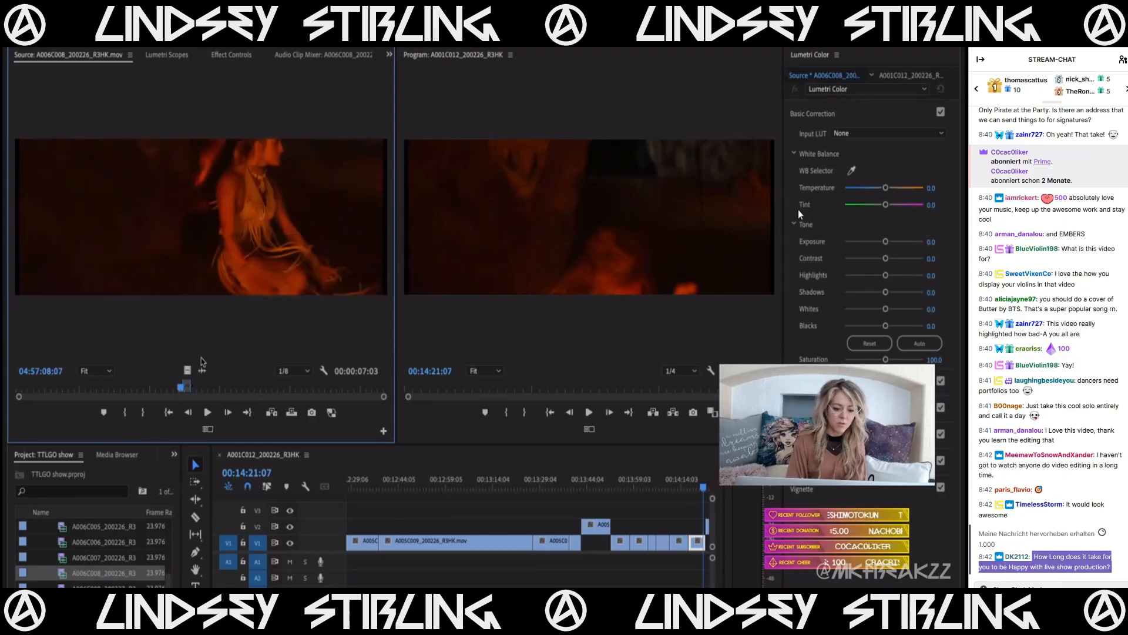
- Replay the marked A006C008 portion and place it video-only on V1 at 00:14:24:00, after the short V2 clip
{"action": "left_click_drag", "start_coordinate": [183, 388], "coordinate": [193, 389]}
{"action": "key", "text": "l"}
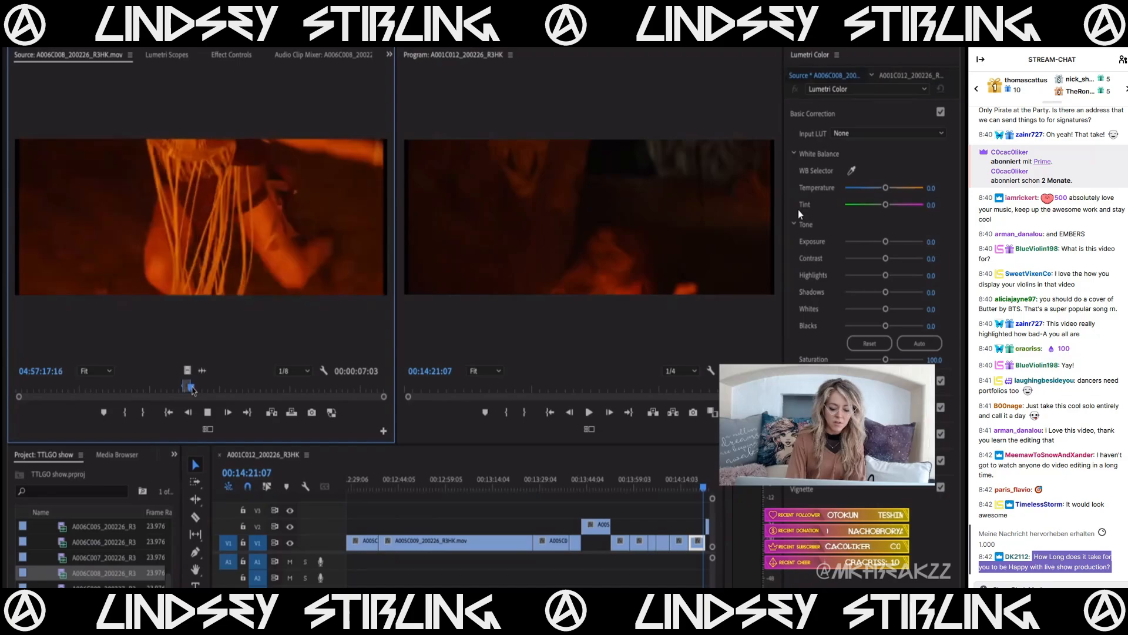
{"action": "key", "text": "j"}
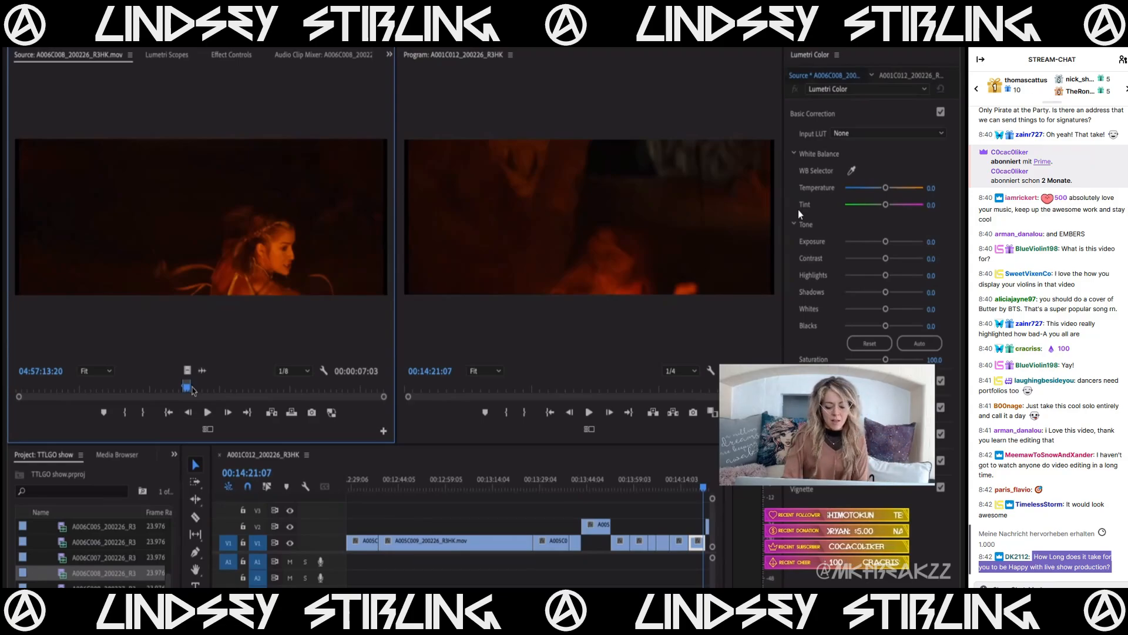
{"action": "key", "text": "space"}
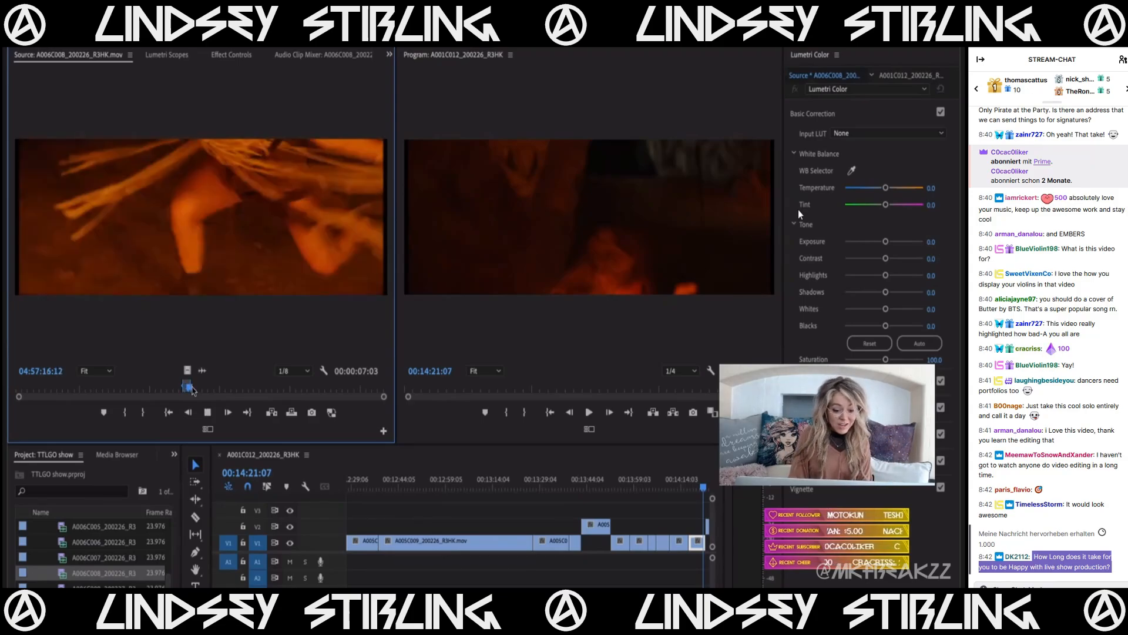
{"action": "scroll", "coordinate": [328, 514], "scroll_direction": "down", "scroll_amount": 3}
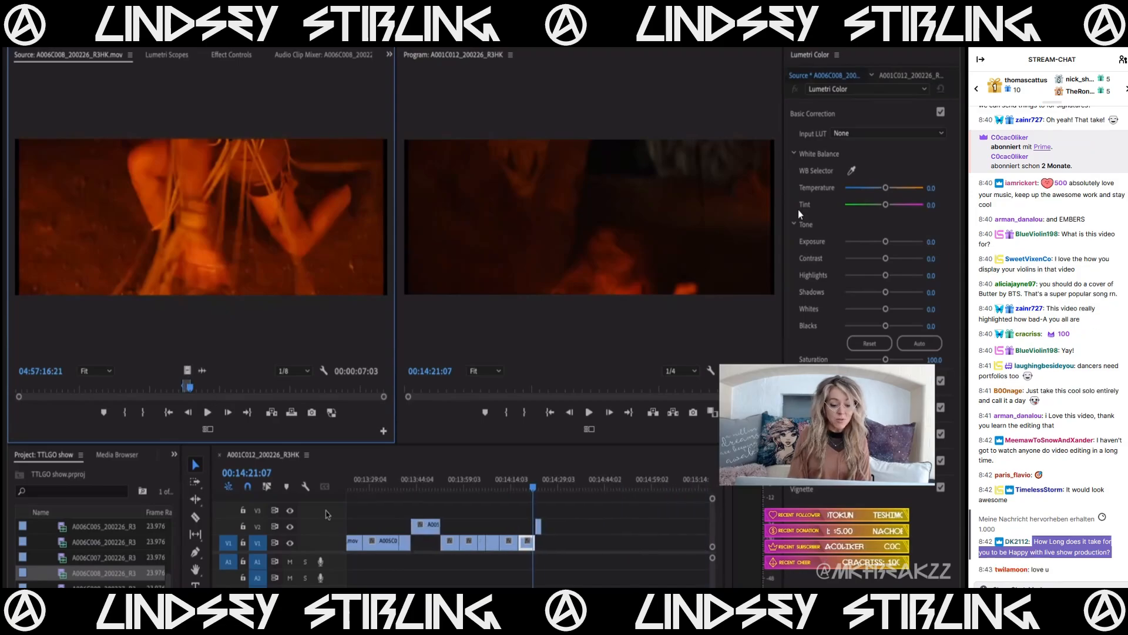
{"action": "left_click_drag", "start_coordinate": [197, 374], "coordinate": [552, 544]}
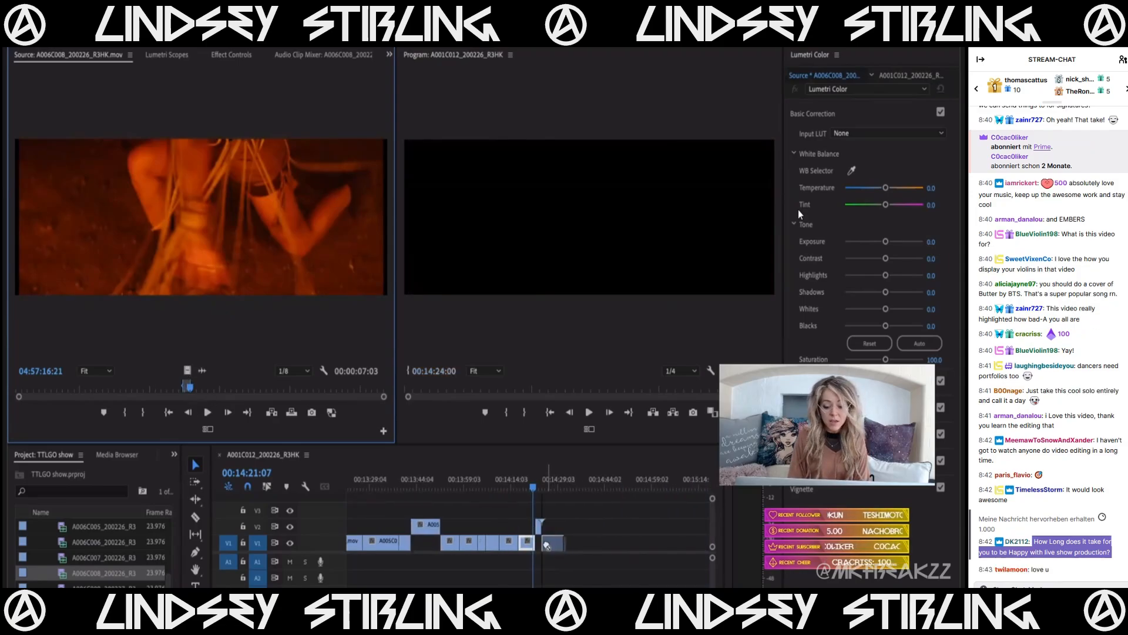
- Add a Time Remapping speed keyframe to the last V1 clip at 00:14:28:23 and expand its speed graph
{"action": "left_click", "coordinate": [544, 479]}
{"action": "double_click", "coordinate": [551, 543]}
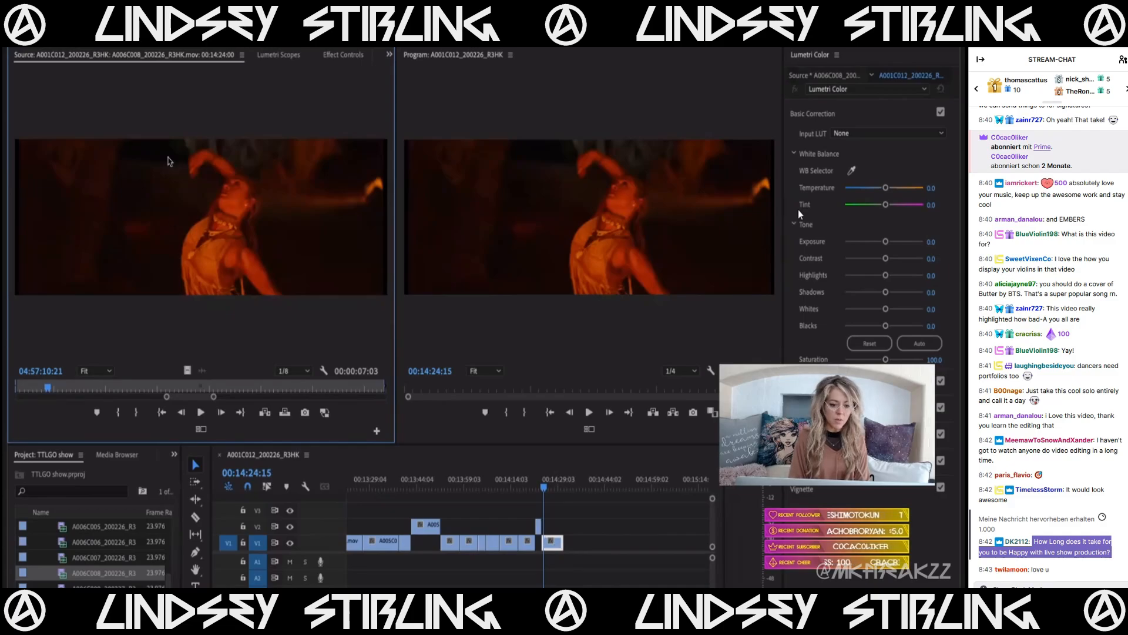
{"action": "left_click", "coordinate": [344, 54]}
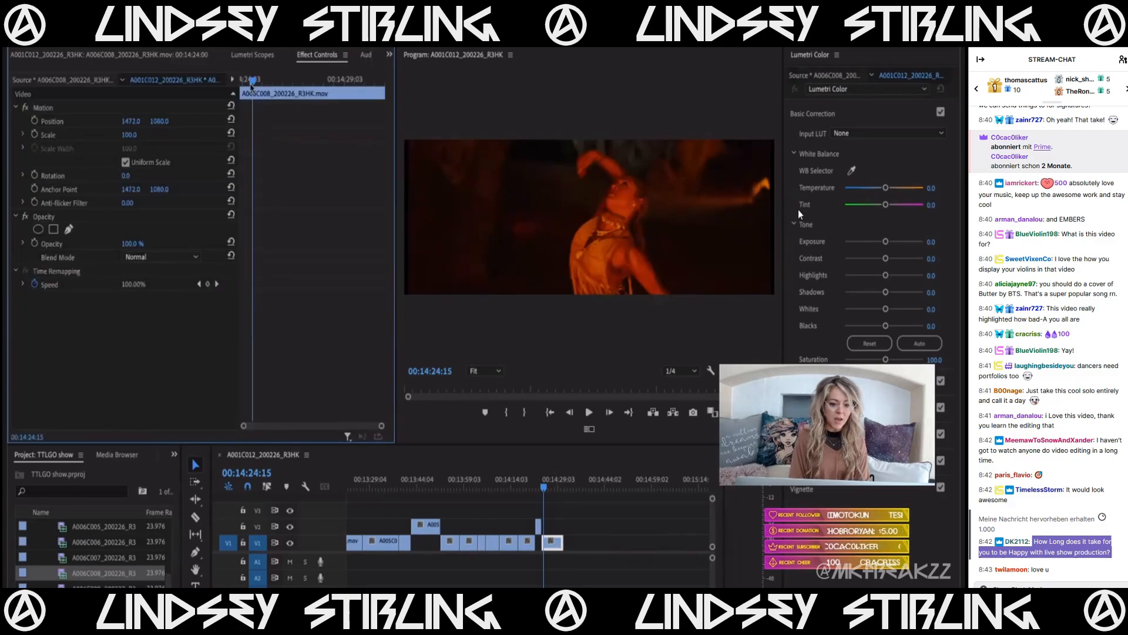
{"action": "key", "text": "space"}
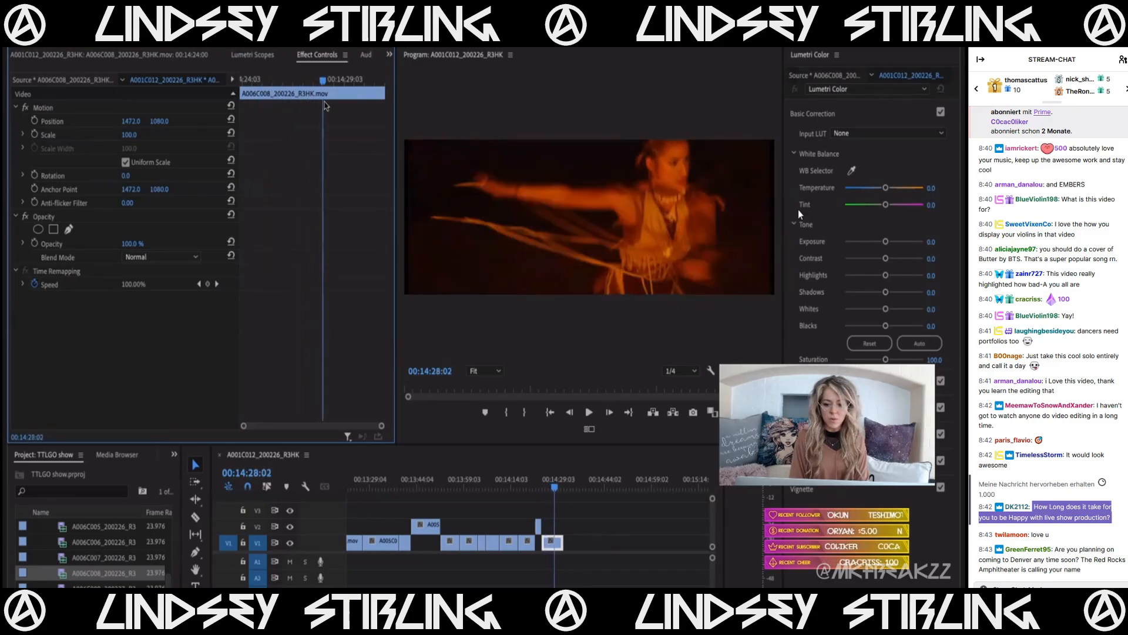
{"action": "left_click_drag", "start_coordinate": [331, 109], "coordinate": [342, 111]}
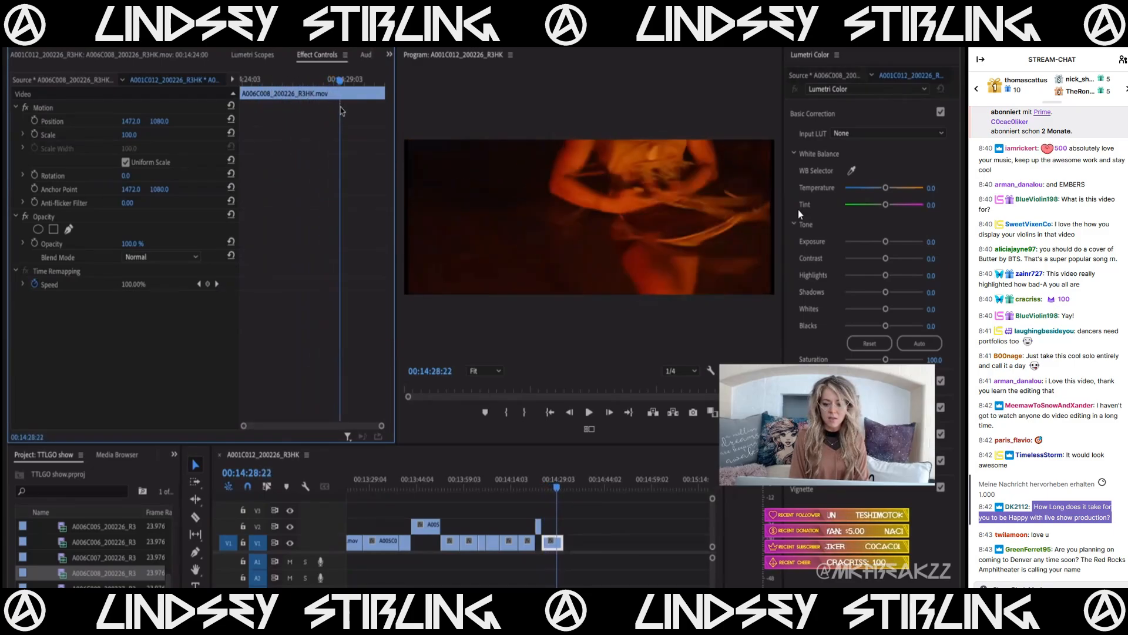
{"action": "left_click", "coordinate": [208, 285]}
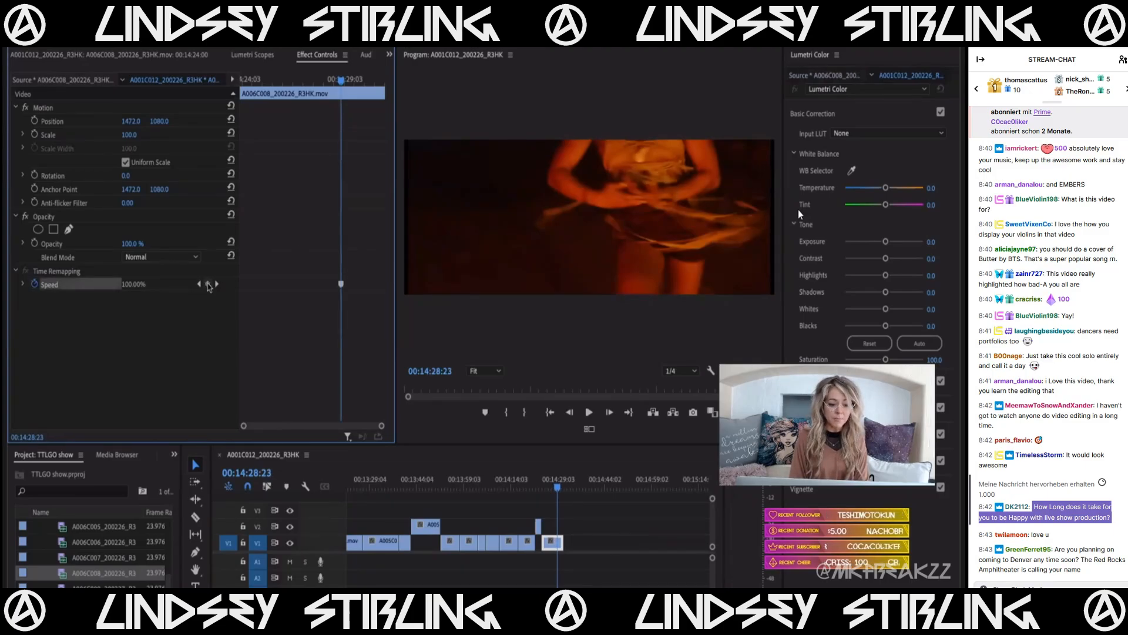
{"action": "left_click", "coordinate": [24, 285]}
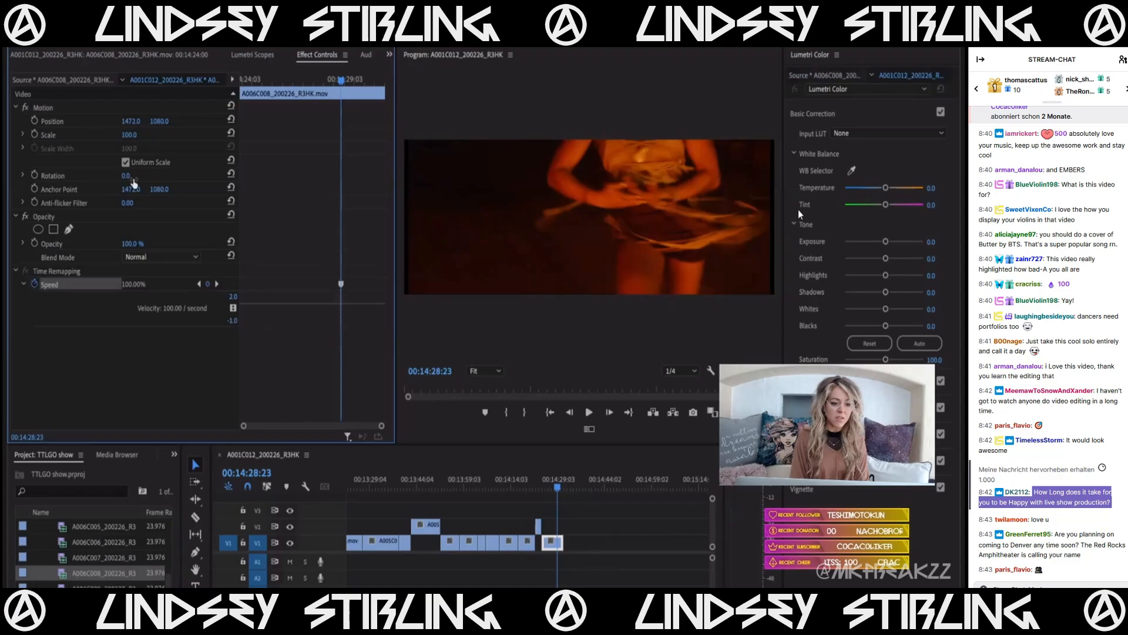
{"action": "left_click", "coordinate": [125, 56]}
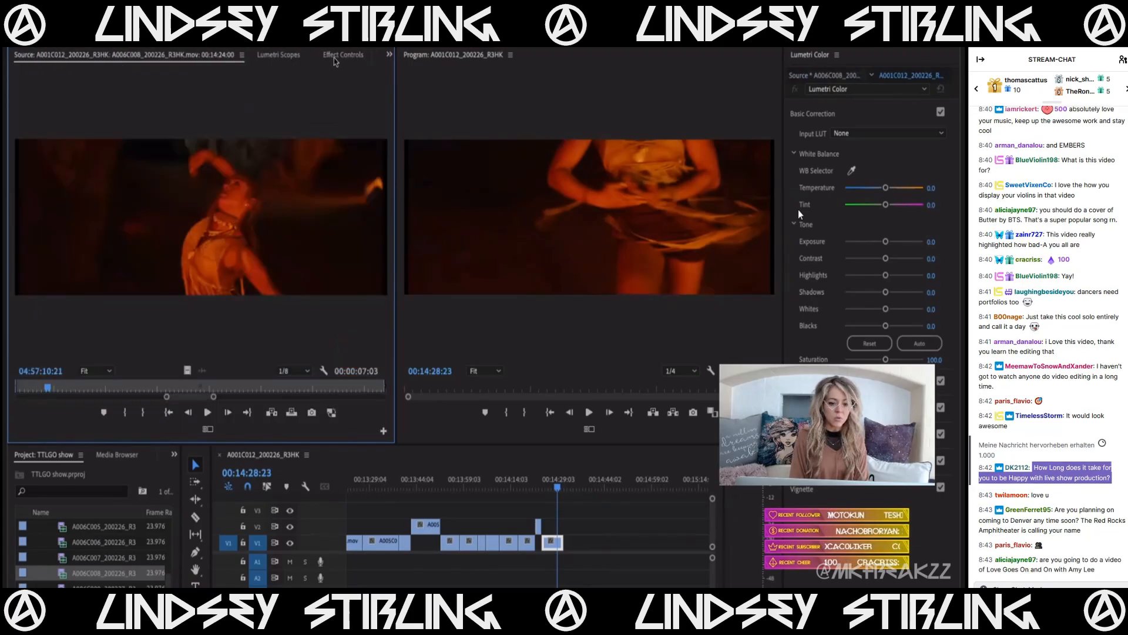
{"action": "left_click", "coordinate": [341, 56]}
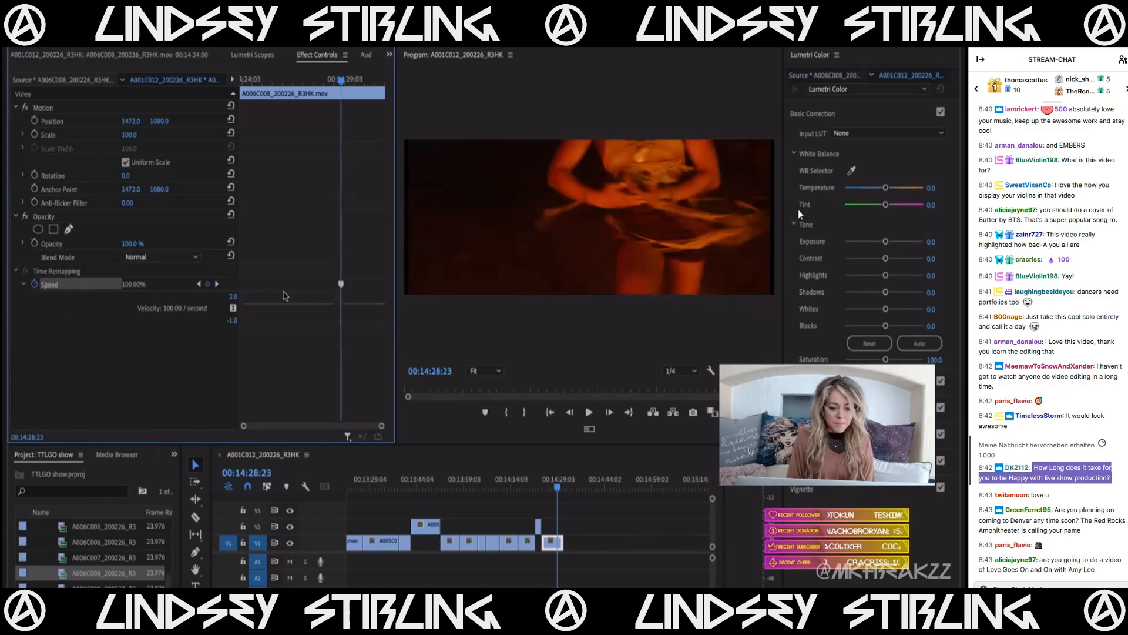
- Raise the last V1 clip's speed after the keyframe to 200%
{"action": "left_click", "coordinate": [284, 84]}
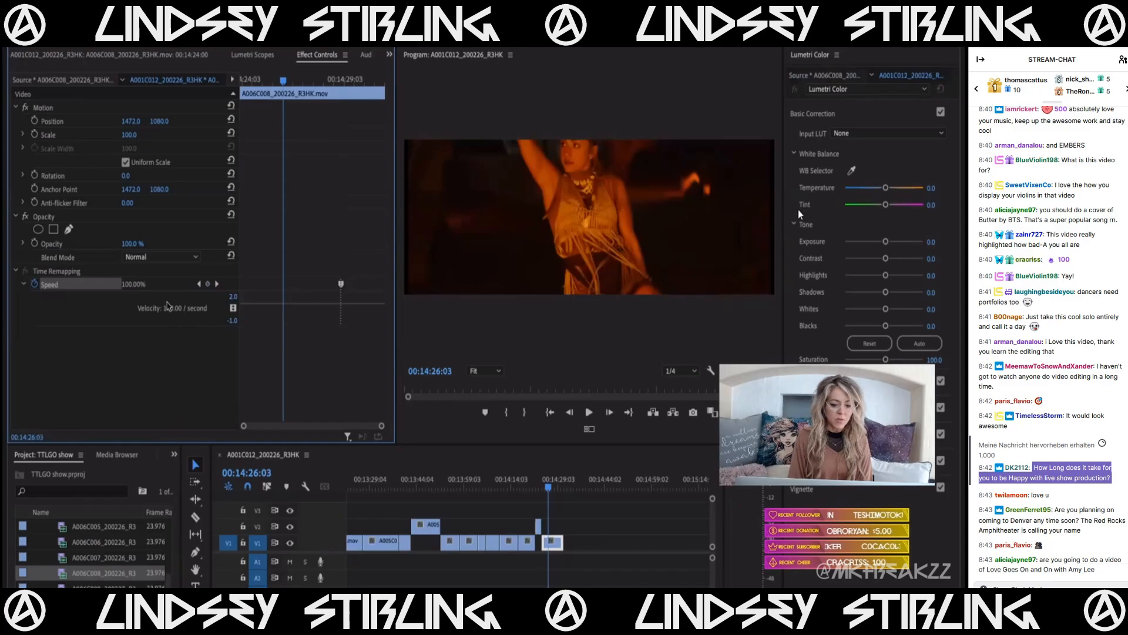
{"action": "left_click_drag", "start_coordinate": [316, 83], "coordinate": [354, 413]}
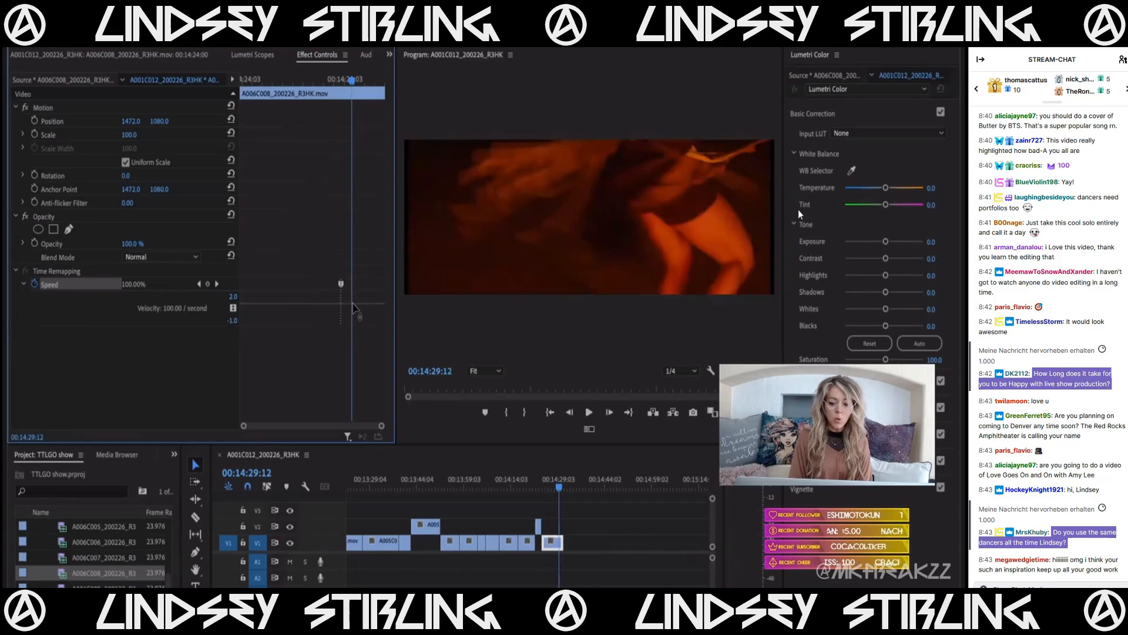
{"action": "left_click", "coordinate": [353, 304]}
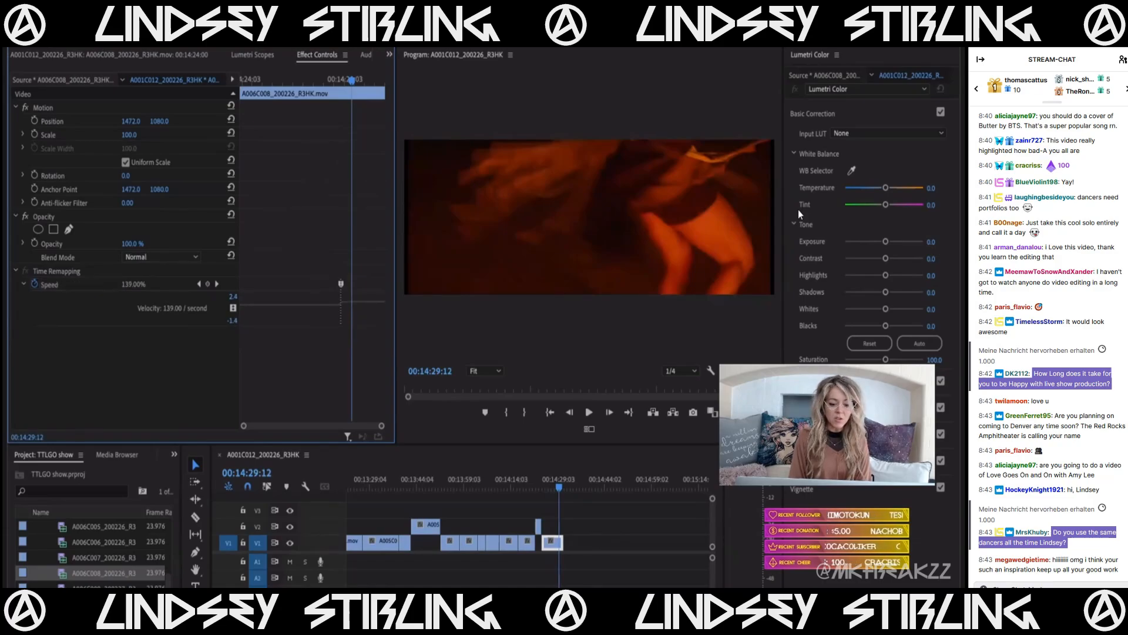
{"action": "left_click_drag", "start_coordinate": [354, 303], "coordinate": [373, 310]}
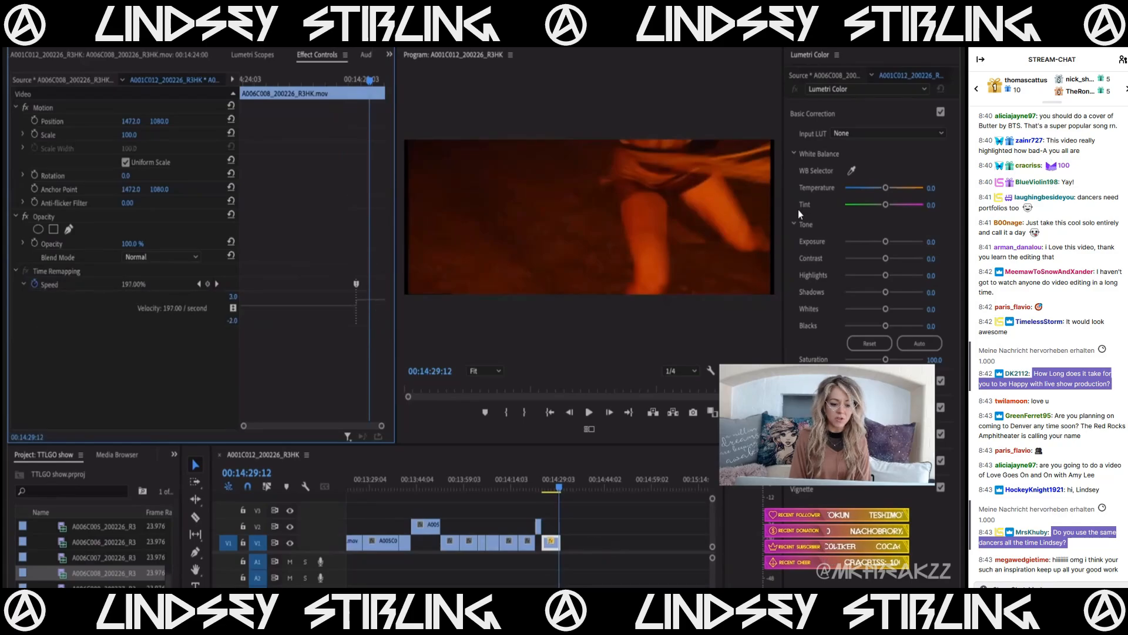
{"action": "left_click_drag", "start_coordinate": [372, 299], "coordinate": [371, 288]}
- Extend the end of the speed-ramped V1 clip to show more footage and play it back from near its start
{"action": "scroll", "coordinate": [568, 549], "scroll_direction": "up", "scroll_amount": 5}
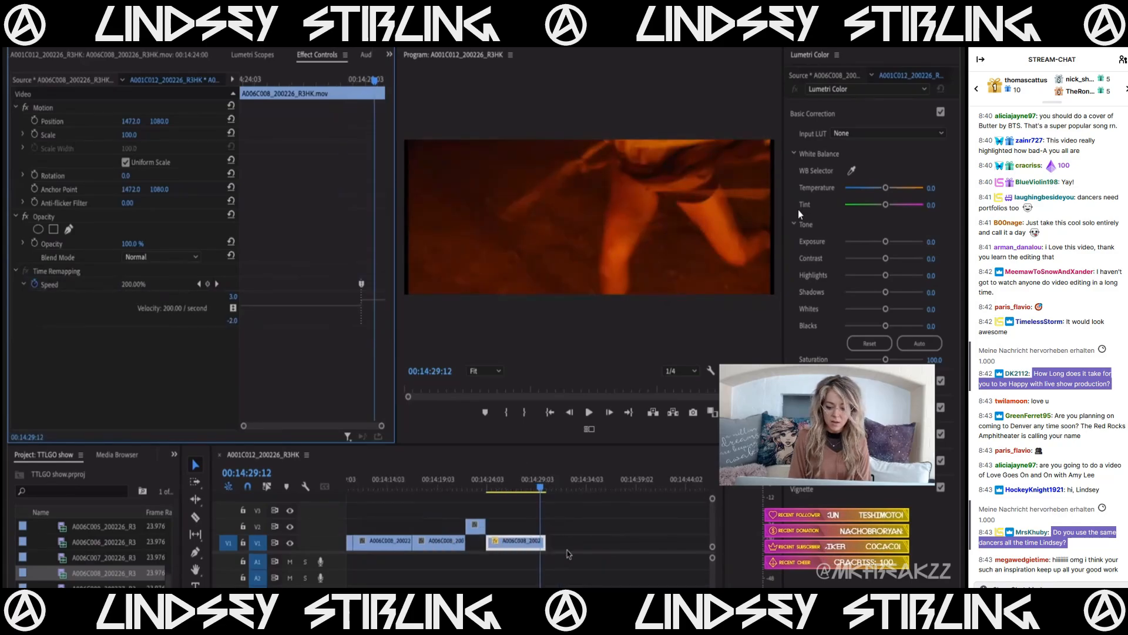
{"action": "left_click_drag", "start_coordinate": [544, 547], "coordinate": [560, 546]}
{"action": "left_click", "coordinate": [505, 483]}
{"action": "key", "text": "space"}
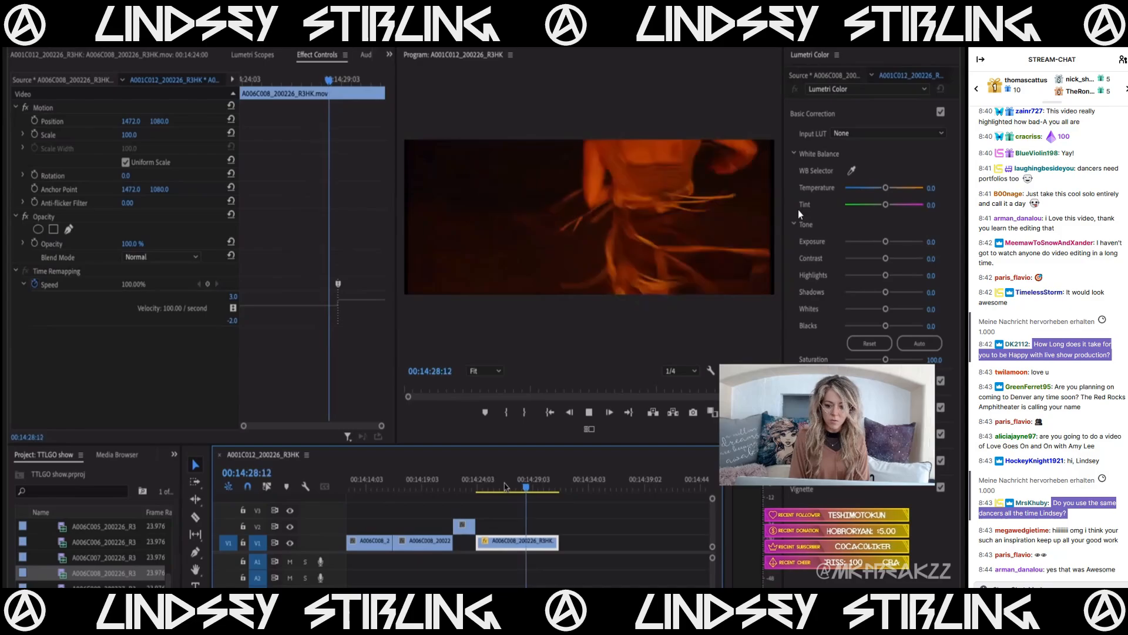
{"action": "key", "text": "space"}
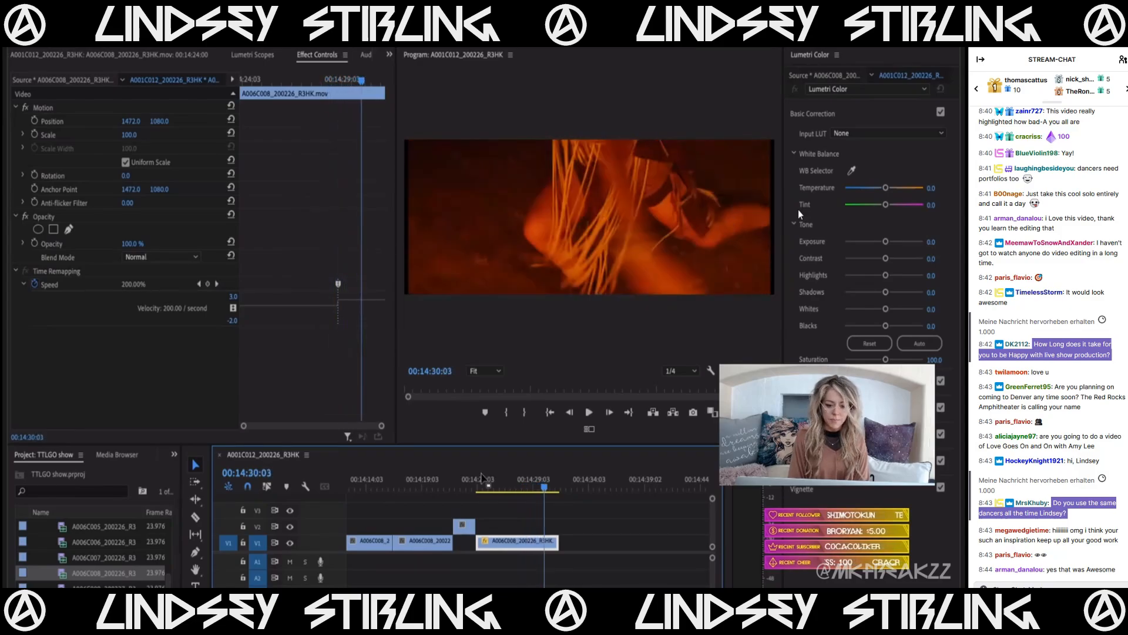
- Return the V1 clip's speed after the keyframe to 100% and raise the speed before it to about 195%
{"action": "left_click", "coordinate": [351, 306]}
{"action": "left_click_drag", "start_coordinate": [352, 301], "coordinate": [352, 306]}
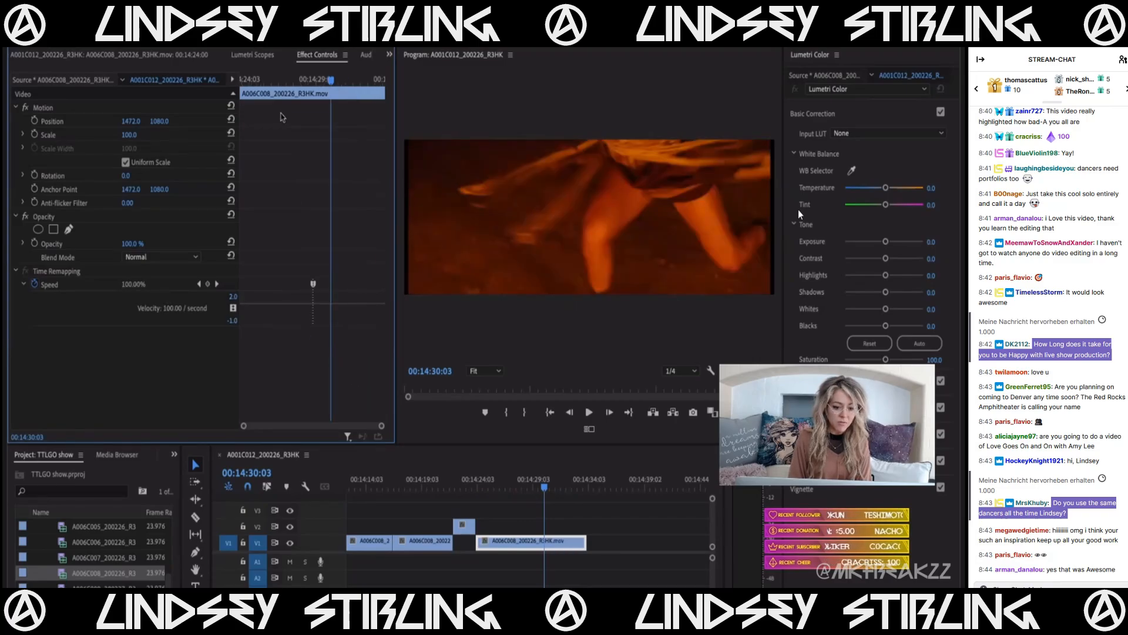
{"action": "left_click", "coordinate": [270, 80]}
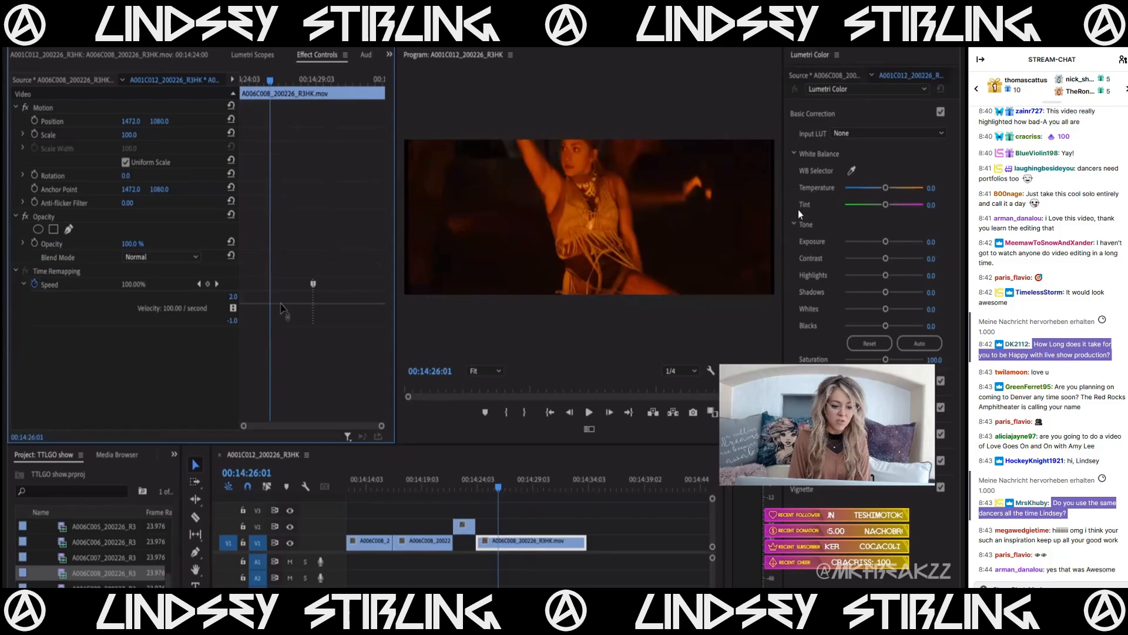
{"action": "left_click_drag", "start_coordinate": [281, 304], "coordinate": [282, 312]}
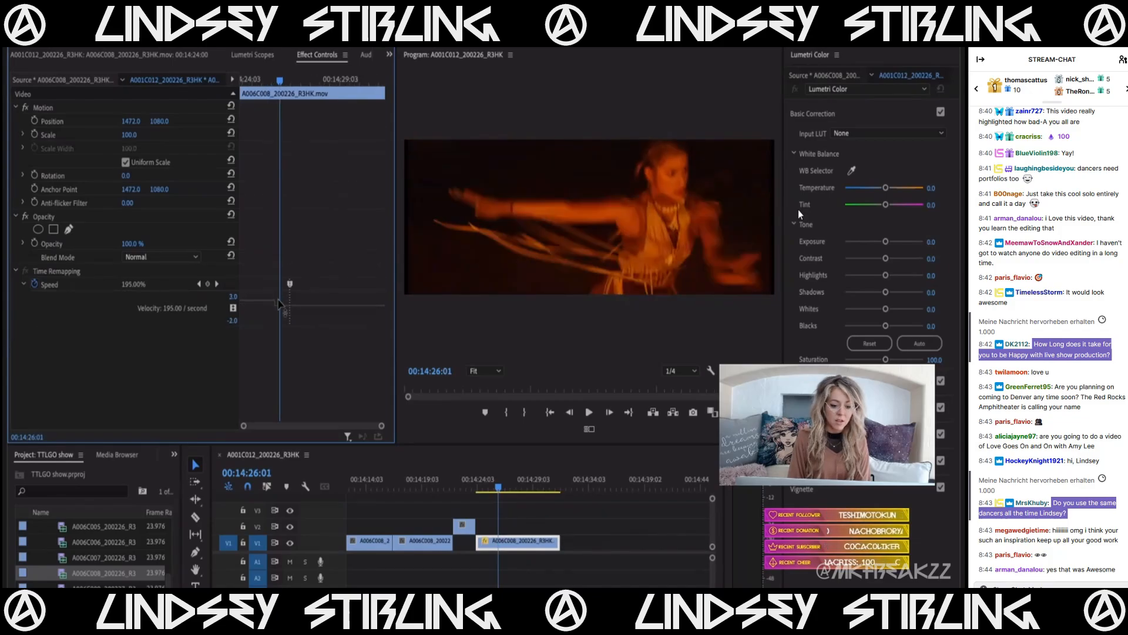
{"action": "left_click", "coordinate": [468, 481]}
{"action": "key", "text": "space"}
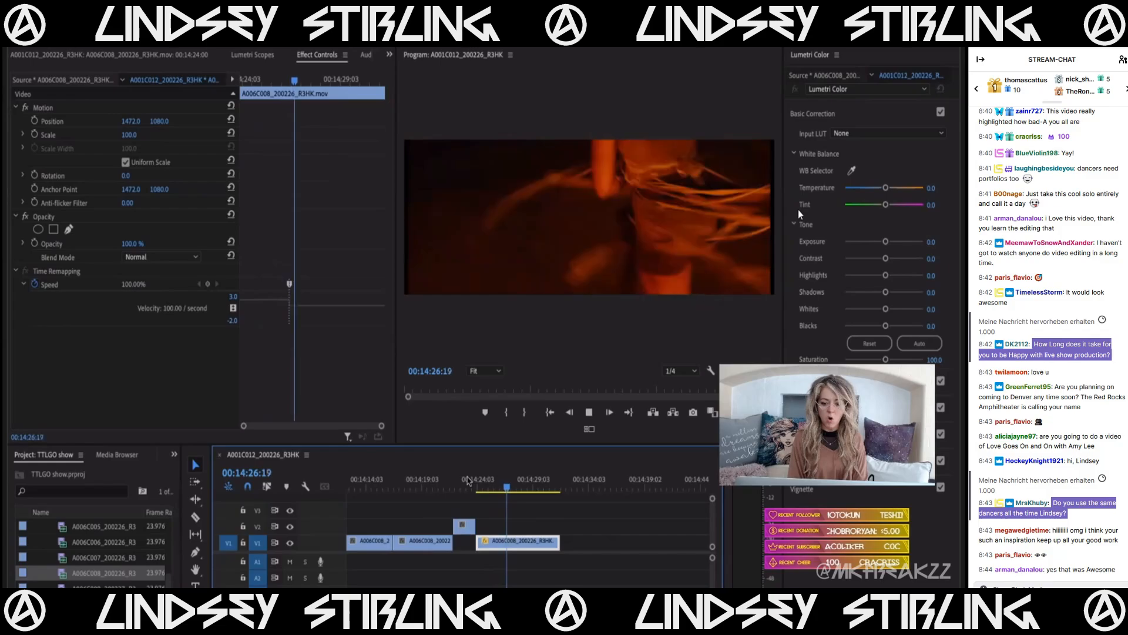
{"action": "key", "text": "space"}
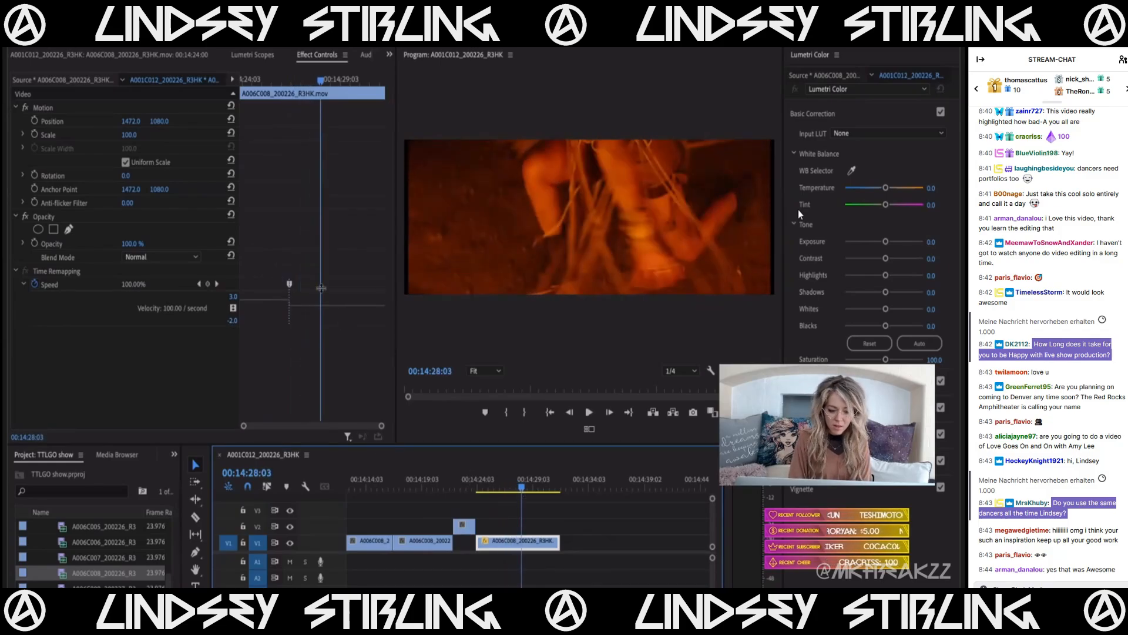
- Add a second Time Remapping speed keyframe to the last V1 clip at 00:14:27:22 and raise the speed between the two keyframes
{"action": "key", "text": "j"}
{"action": "key", "text": "k"}
{"action": "key", "text": "Right"}
{"action": "key", "text": "Right"}
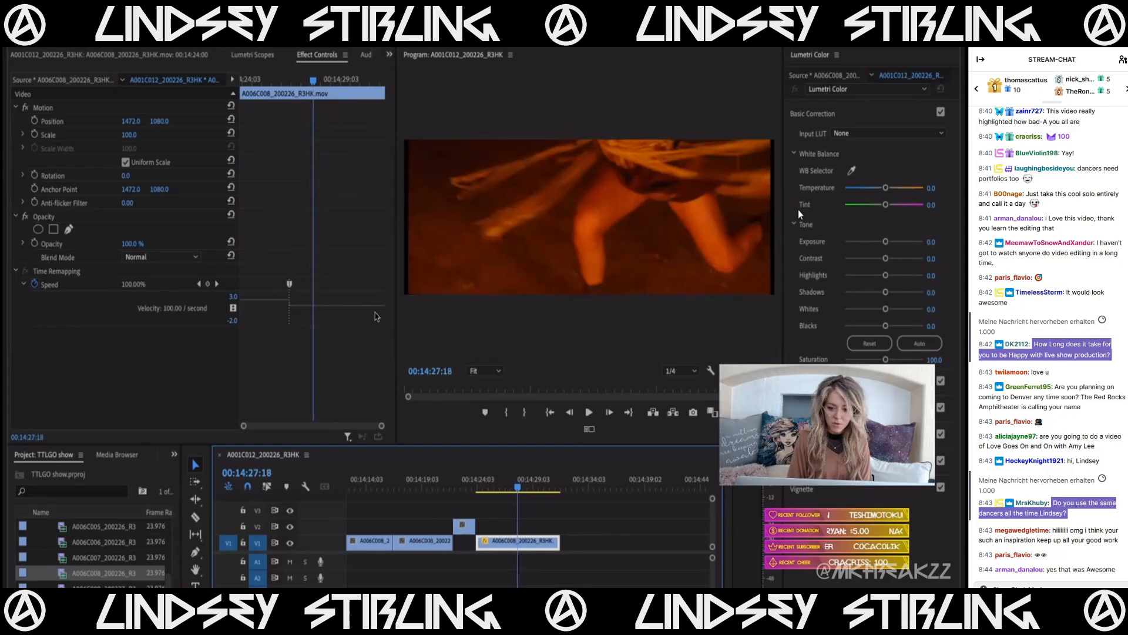
{"action": "key", "text": "Right"}
{"action": "key", "text": "Right"}
{"action": "key", "text": "Right"}
{"action": "key", "text": "Right"}
{"action": "left_click", "coordinate": [207, 284]}
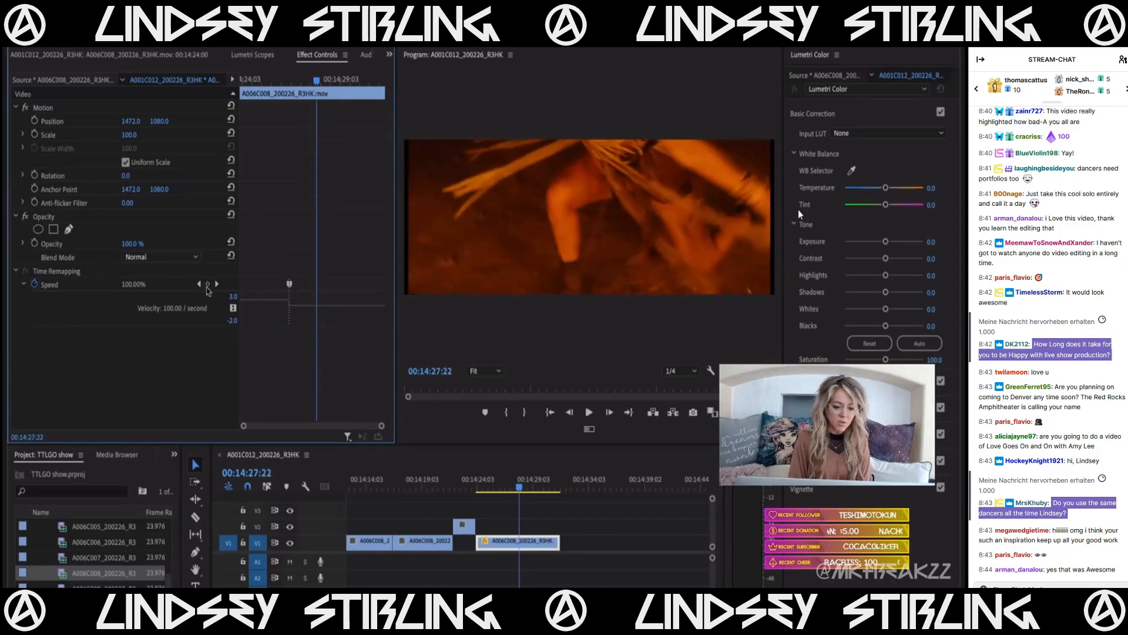
{"action": "left_click_drag", "start_coordinate": [303, 306], "coordinate": [304, 301]}
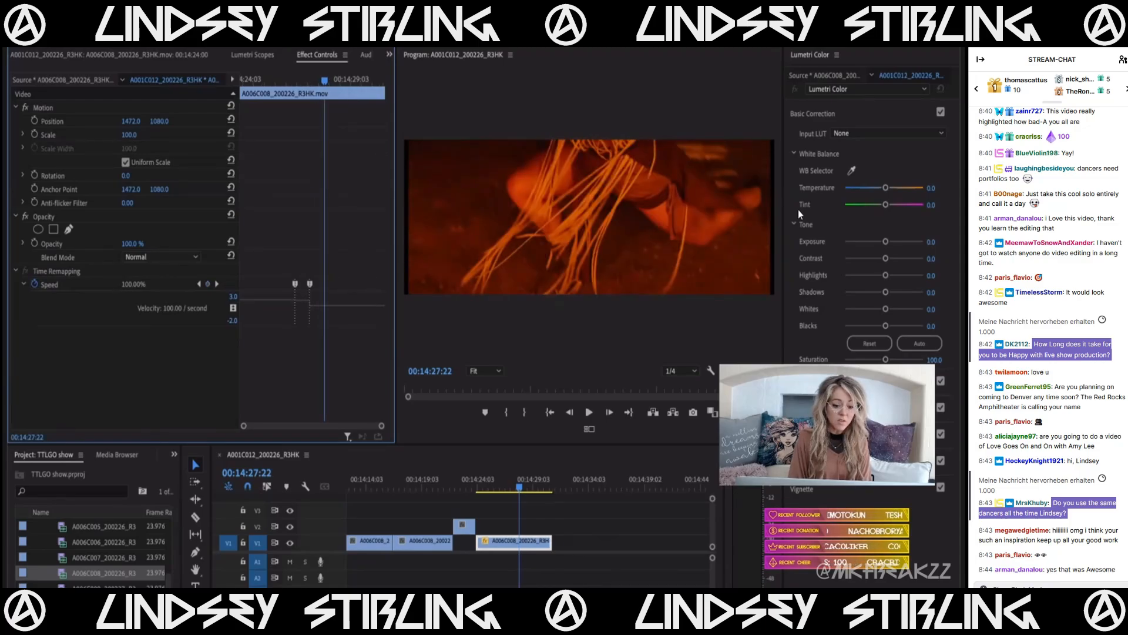
- Add a third speed keyframe at 00:14:30:07, raise the last V1 clip's speed after it to 199%, and play back the ending
{"action": "left_click", "coordinate": [283, 80]}
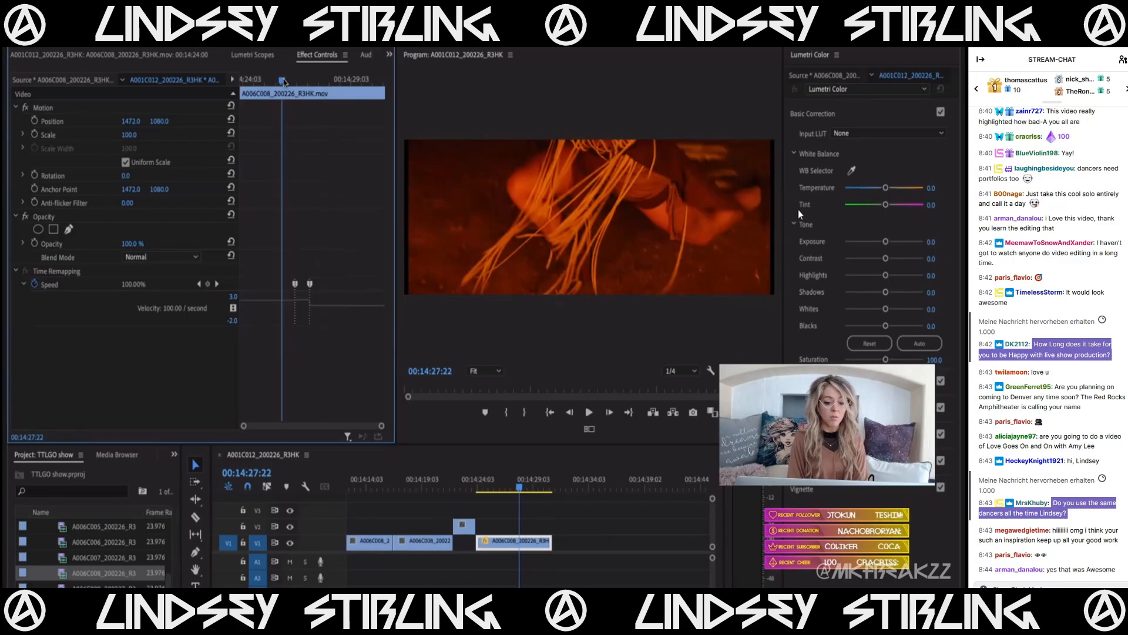
{"action": "key", "text": "space"}
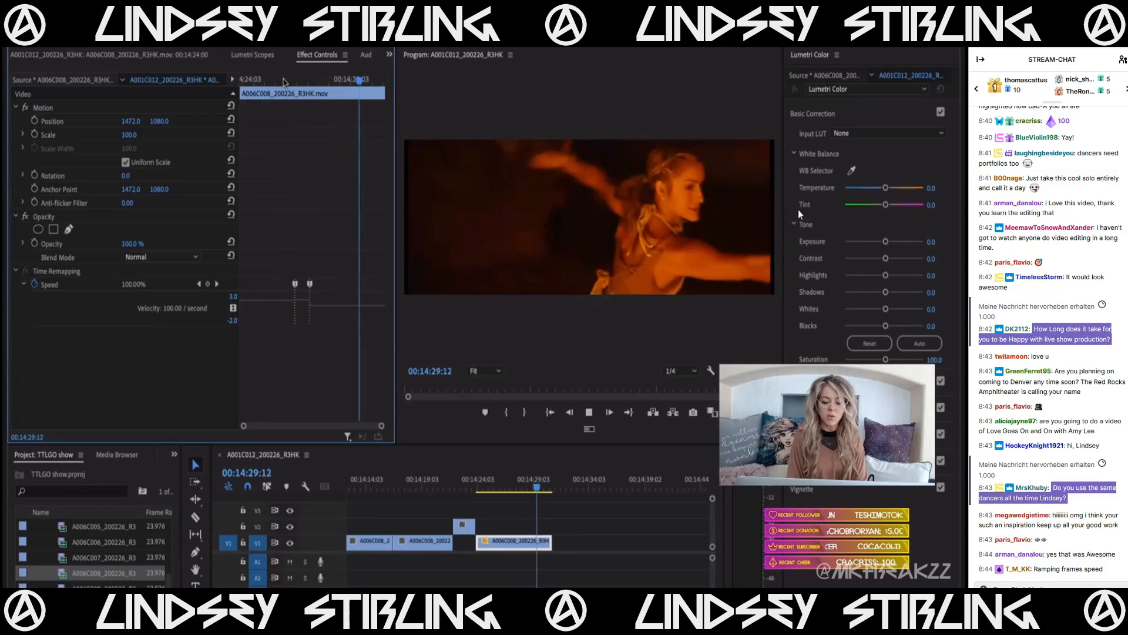
{"action": "key", "text": "space"}
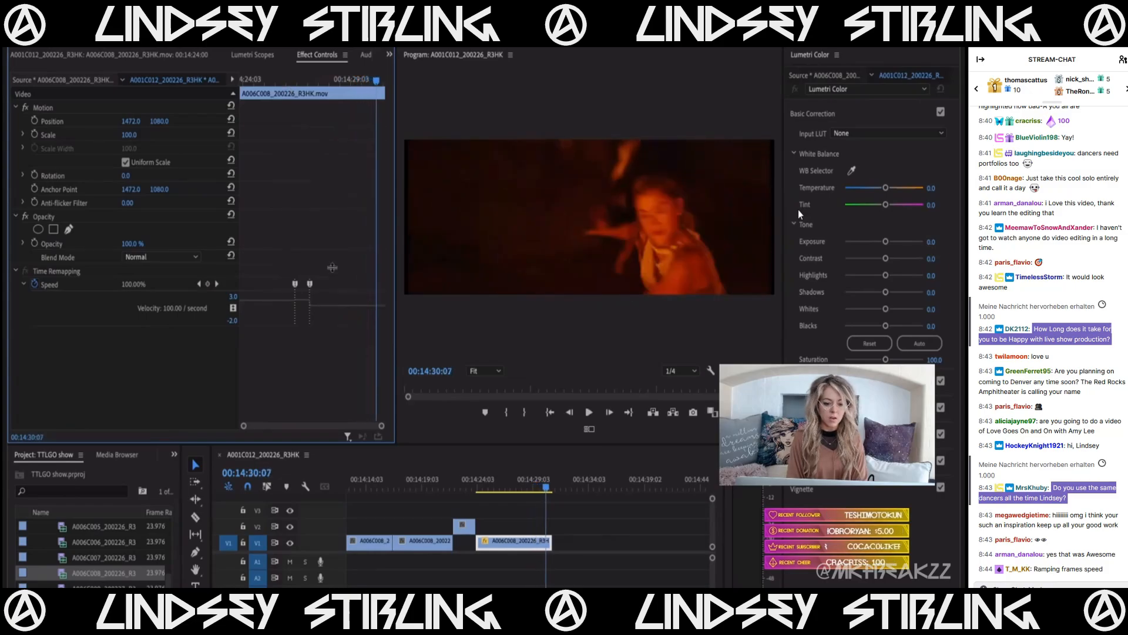
{"action": "left_click", "coordinate": [207, 284]}
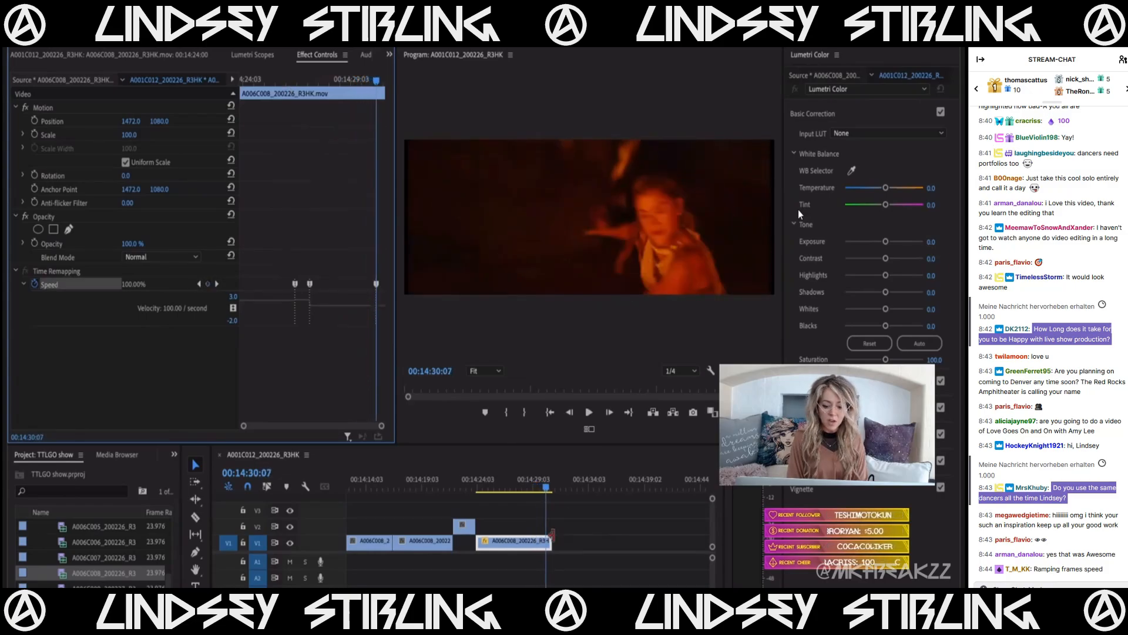
{"action": "left_click_drag", "start_coordinate": [360, 317], "coordinate": [361, 299]}
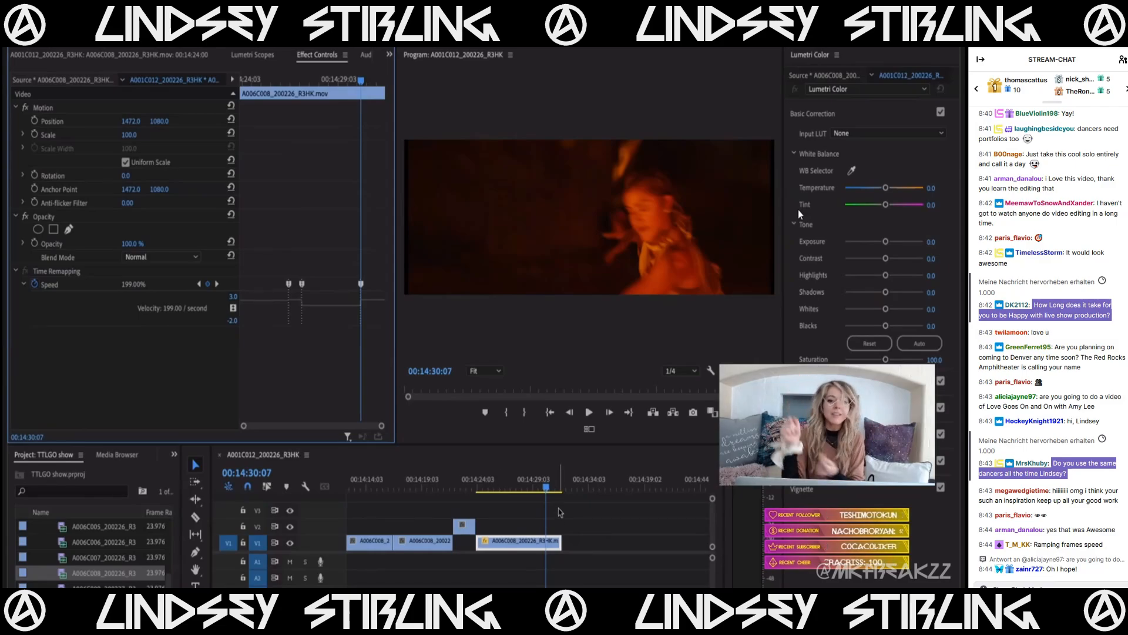
{"action": "key", "text": "space"}
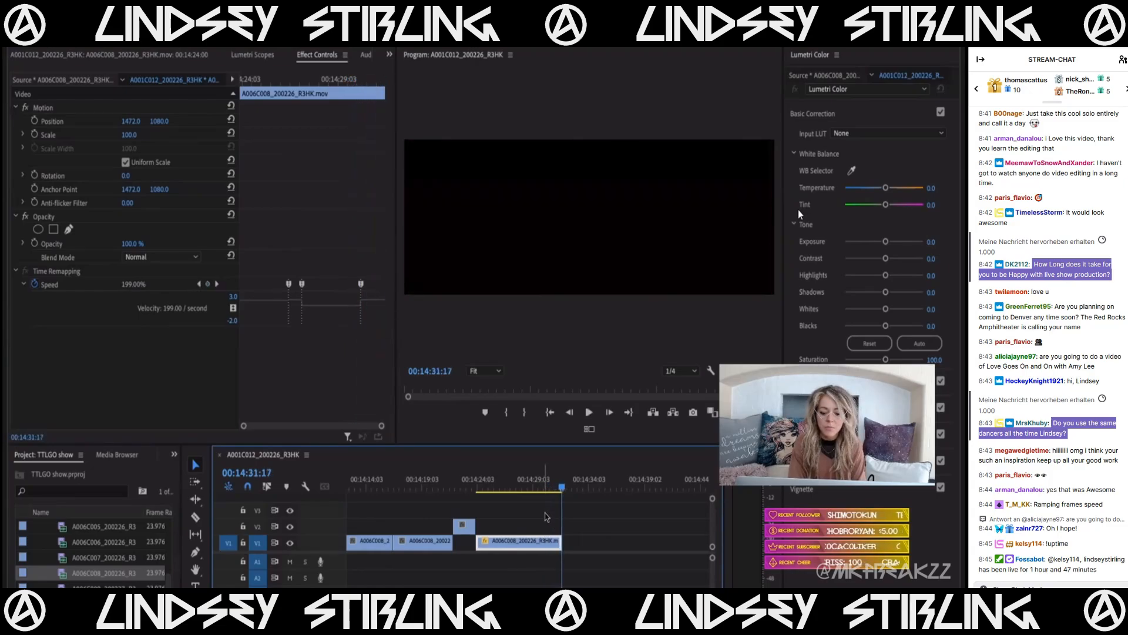
{"action": "left_click_drag", "start_coordinate": [542, 478], "coordinate": [554, 483]}
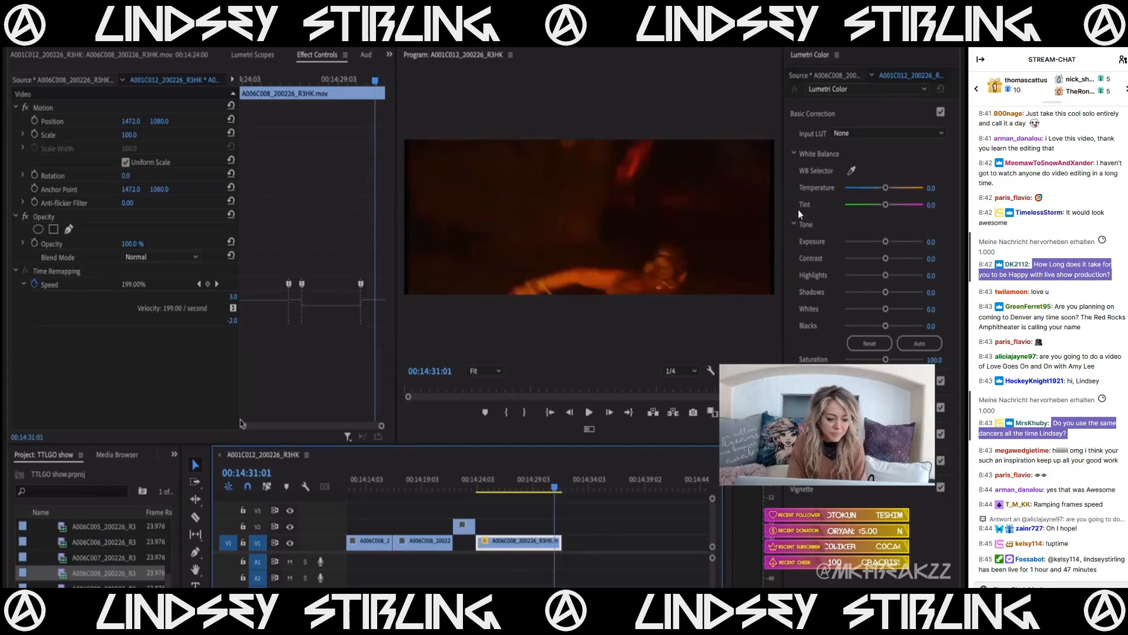
- Play back the speed-ramped V1 clip and trim its end to 00:14:28:01
{"action": "double_click", "coordinate": [67, 573]}
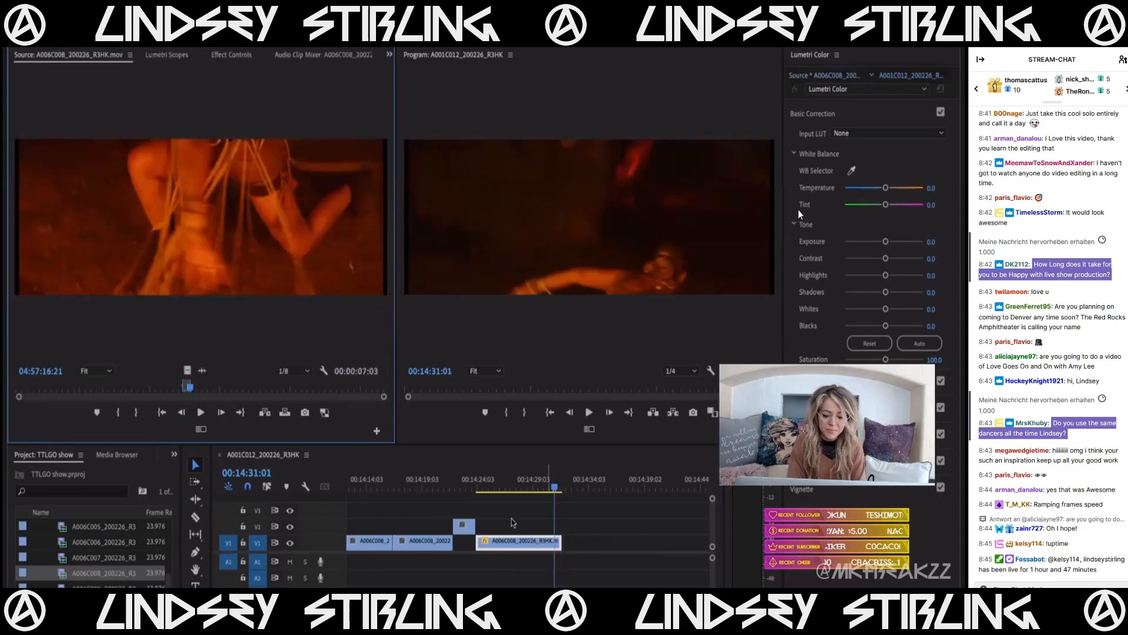
{"action": "left_click", "coordinate": [511, 479]}
{"action": "key", "text": "space"}
{"action": "key", "text": "space"}
{"action": "left_click_drag", "start_coordinate": [560, 542], "coordinate": [521, 542]}
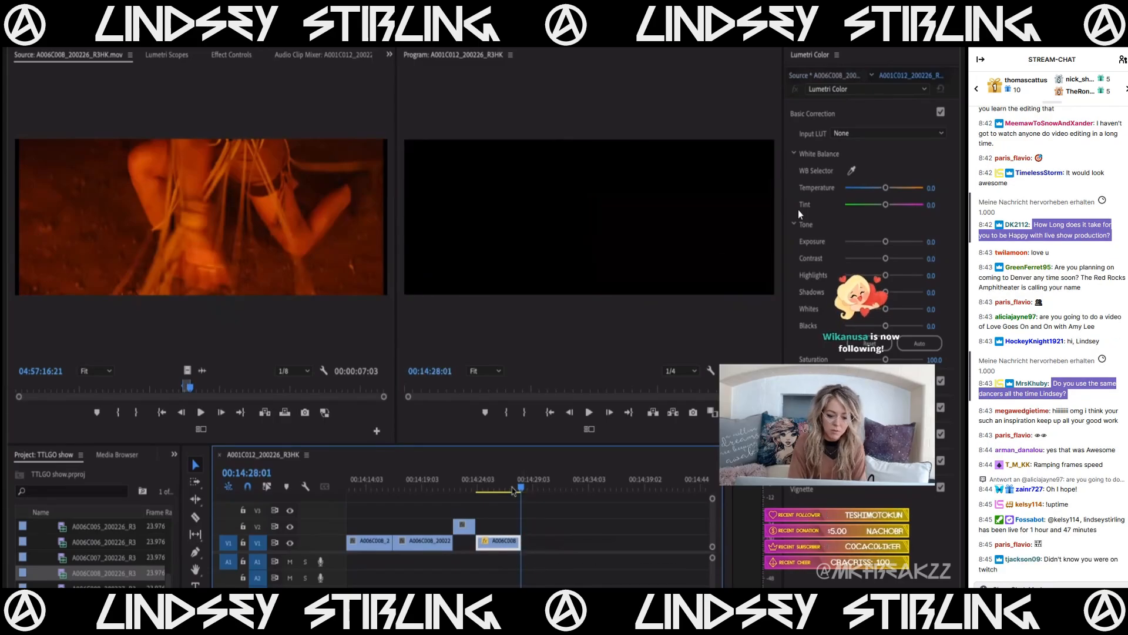
- Load source clip A006C008_200226_R3HK.mov and review its footage from 04:57:16:21 up to about 04:57:29
{"action": "double_click", "coordinate": [65, 586]}
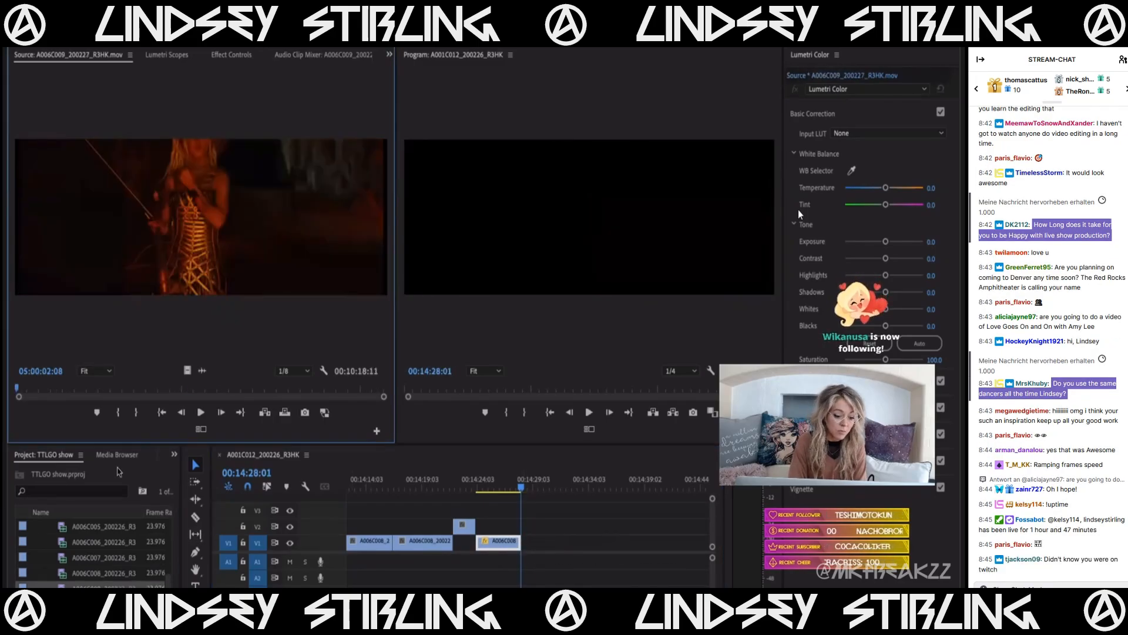
{"action": "double_click", "coordinate": [62, 572]}
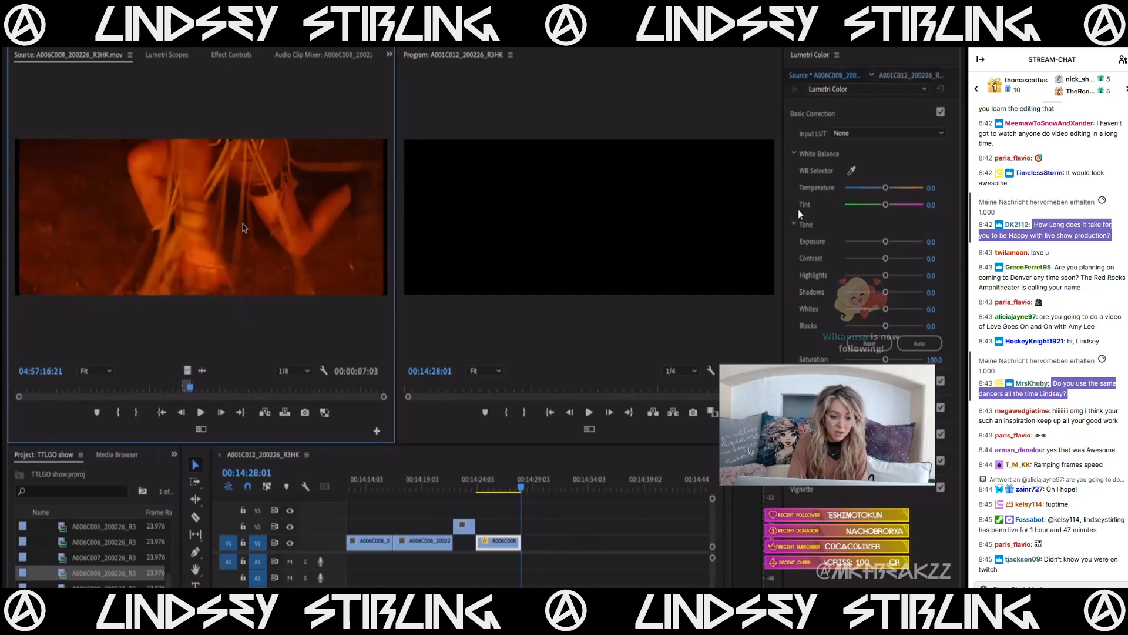
{"action": "key", "text": "space"}
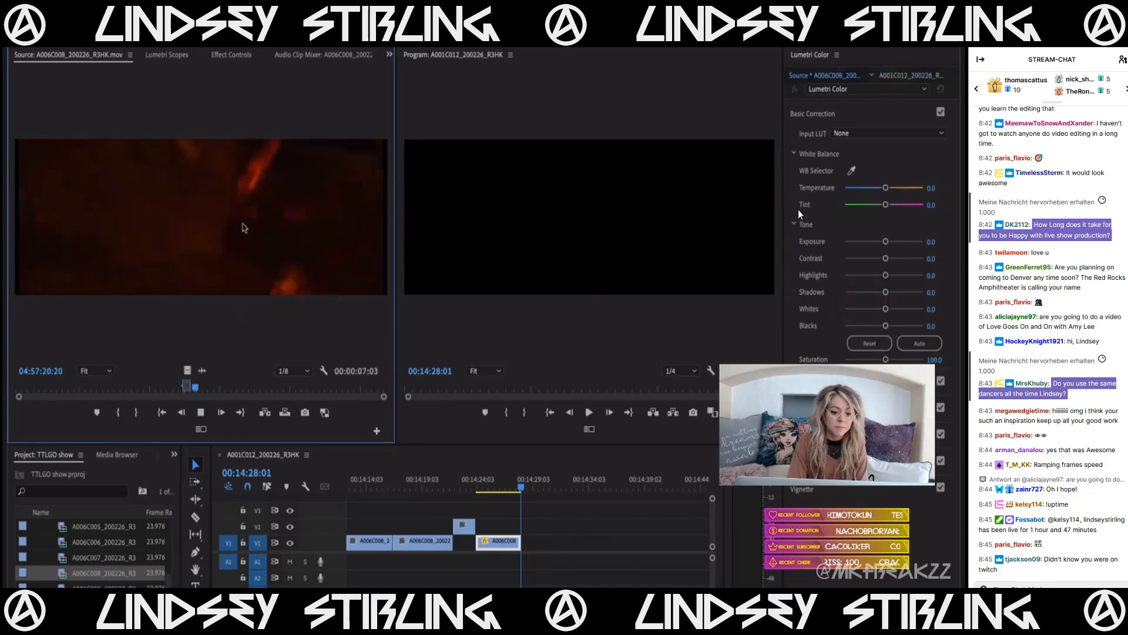
{"action": "key", "text": "space"}
{"action": "key", "text": "space"}
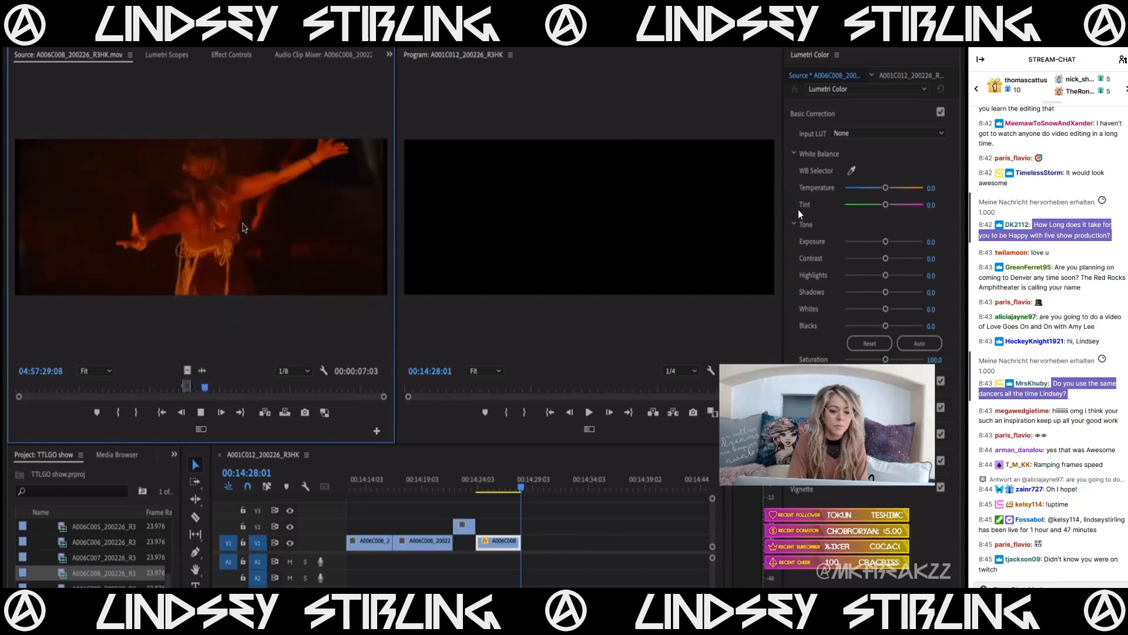
{"action": "key", "text": "space"}
- Step the source clip back to 04:57:27:13, mark an In point there, and play on from it
{"action": "key", "text": "Left"}
{"action": "key", "text": "Left"}
{"action": "key", "text": "Left"}
{"action": "key", "text": "Left"}
{"action": "key", "text": "Left"}
{"action": "key", "text": "Left"}
{"action": "key", "text": "Left"}
{"action": "key", "text": "Left"}
{"action": "key", "text": "Left"}
{"action": "key", "text": "Left"}
{"action": "key", "text": "Left"}
{"action": "key", "text": "Left"}
{"action": "key", "text": "Left"}
{"action": "key", "text": "Left"}
{"action": "key", "text": "Left"}
{"action": "key", "text": "Left"}
{"action": "key", "text": "Left"}
{"action": "key", "text": "Left"}
{"action": "key", "text": "Left"}
{"action": "key", "text": "Left"}
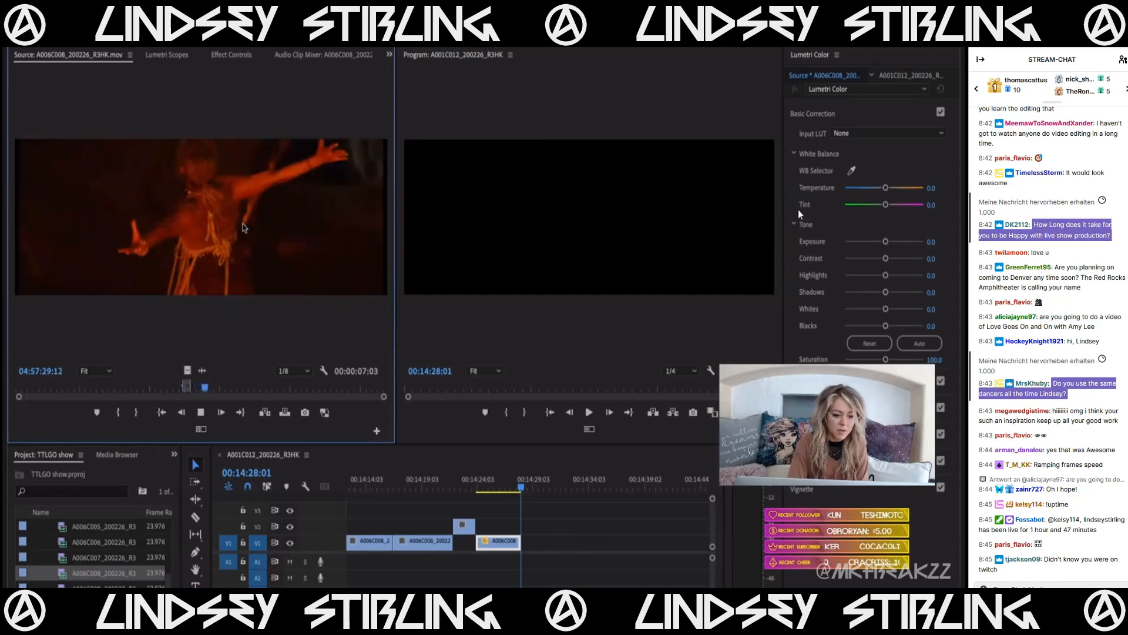
{"action": "key", "text": "Left"}
{"action": "key", "text": "Left"}
{"action": "key", "text": "Left"}
{"action": "key", "text": "Left"}
{"action": "key", "text": "Left"}
{"action": "key", "text": "Left"}
{"action": "key", "text": "Left"}
{"action": "key", "text": "Left"}
{"action": "key", "text": "Left"}
{"action": "key", "text": "Left"}
{"action": "key", "text": "Left"}
{"action": "key", "text": "Left"}
{"action": "key", "text": "Left"}
{"action": "key", "text": "Left"}
{"action": "key", "text": "Left"}
{"action": "key", "text": "Left"}
{"action": "key", "text": "Left"}
{"action": "key", "text": "Left"}
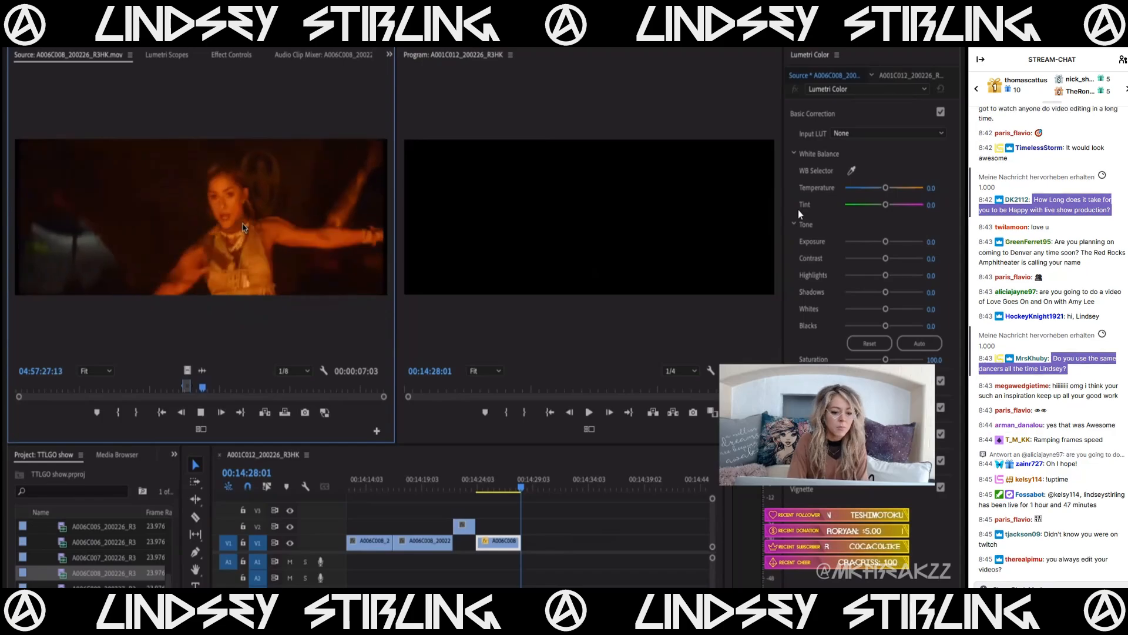
{"action": "key", "text": "i"}
{"action": "key", "text": "space"}
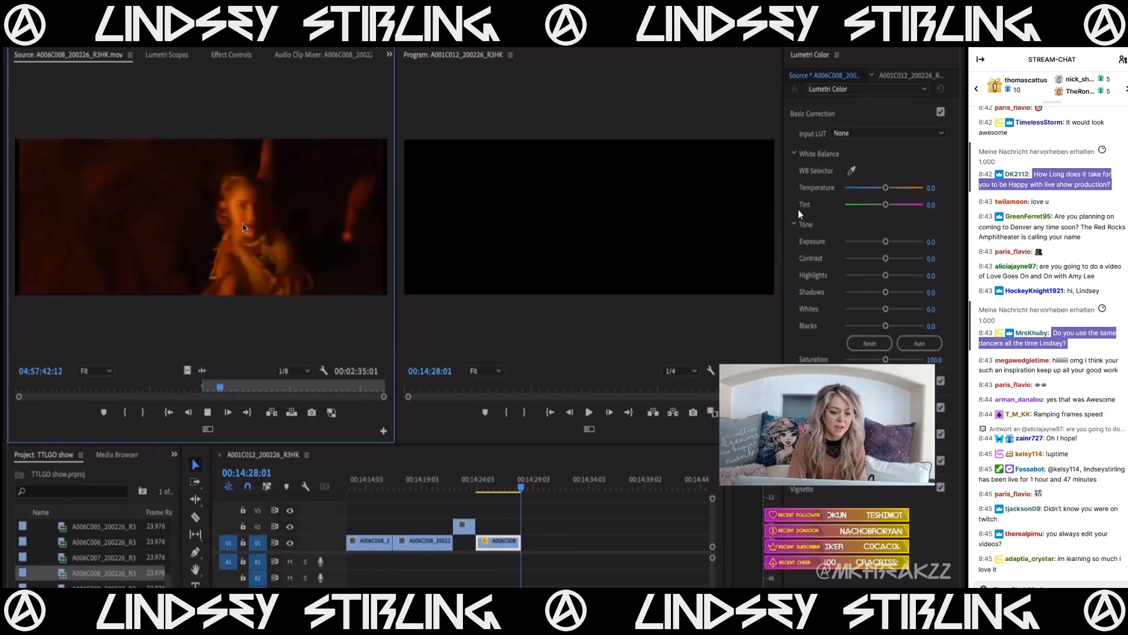
- Mark a portion about 10 seconds long ending near 04:57:46 and place it on V1 right after the speed-ramped clip
{"action": "key", "text": "space"}
{"action": "scroll", "coordinate": [243, 228], "scroll_direction": "up", "scroll_amount": 10}
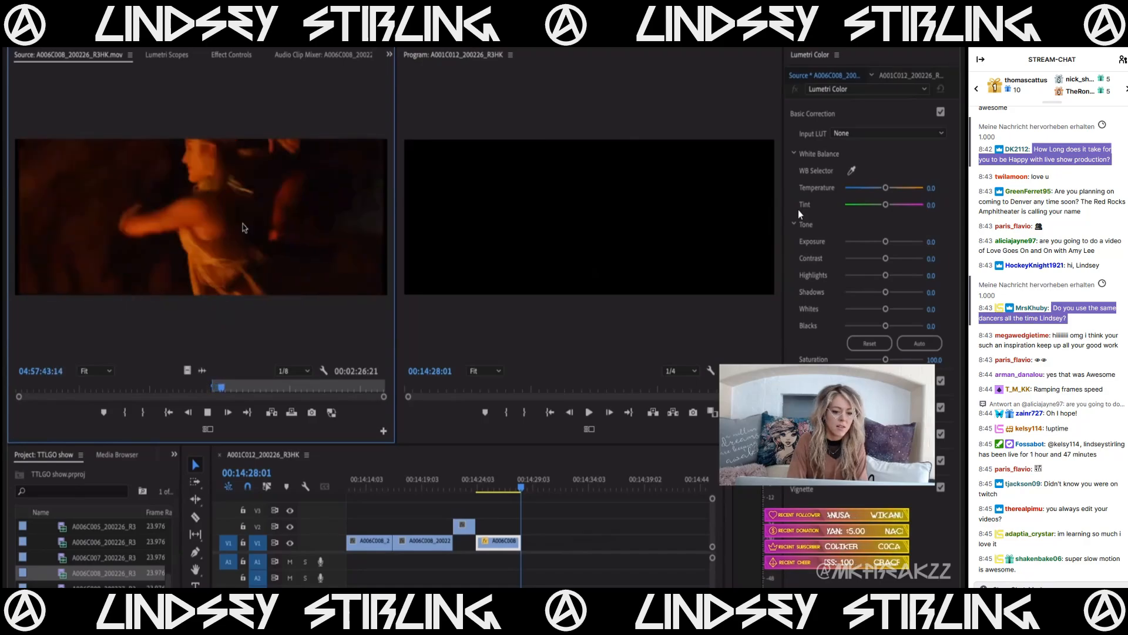
{"action": "key", "text": "space"}
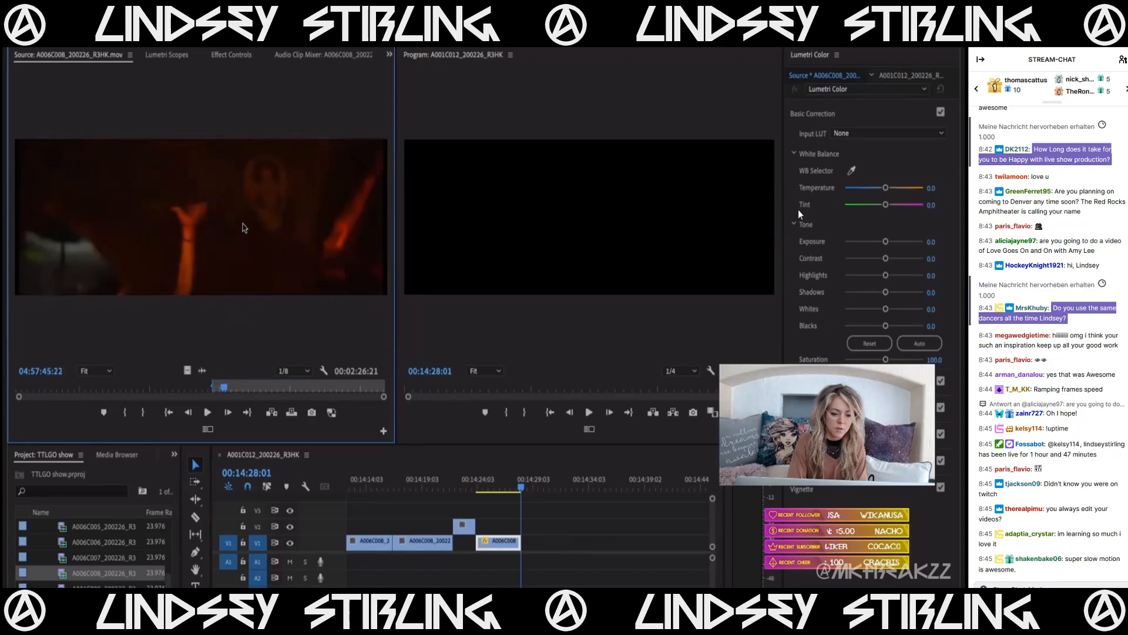
{"action": "key", "text": "space"}
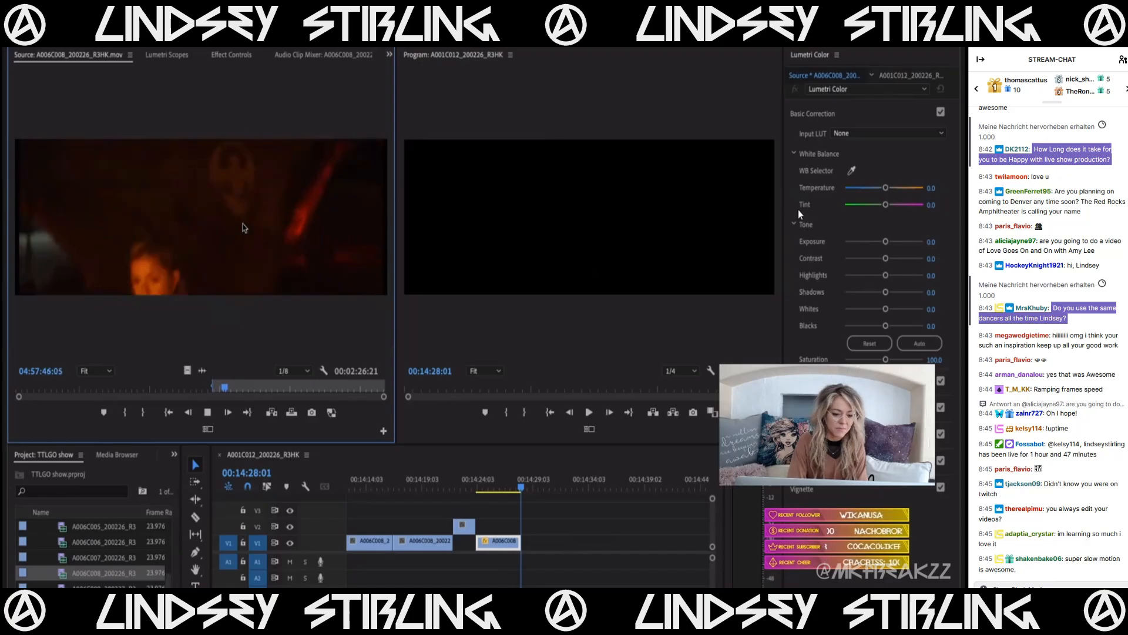
{"action": "key", "text": "o"}
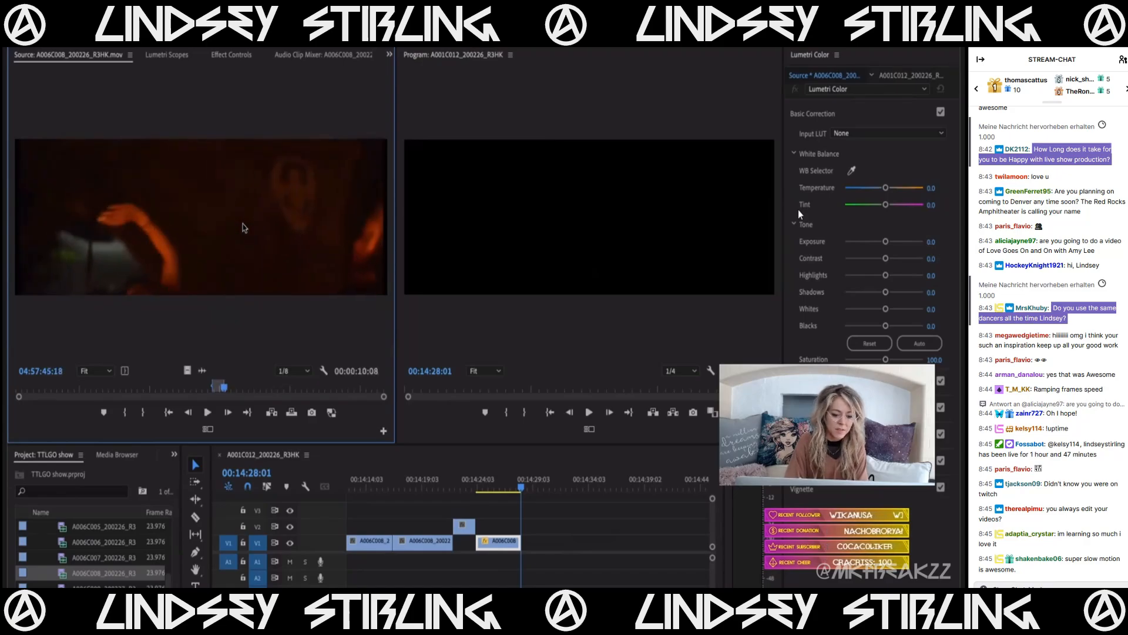
{"action": "key", "text": "period"}
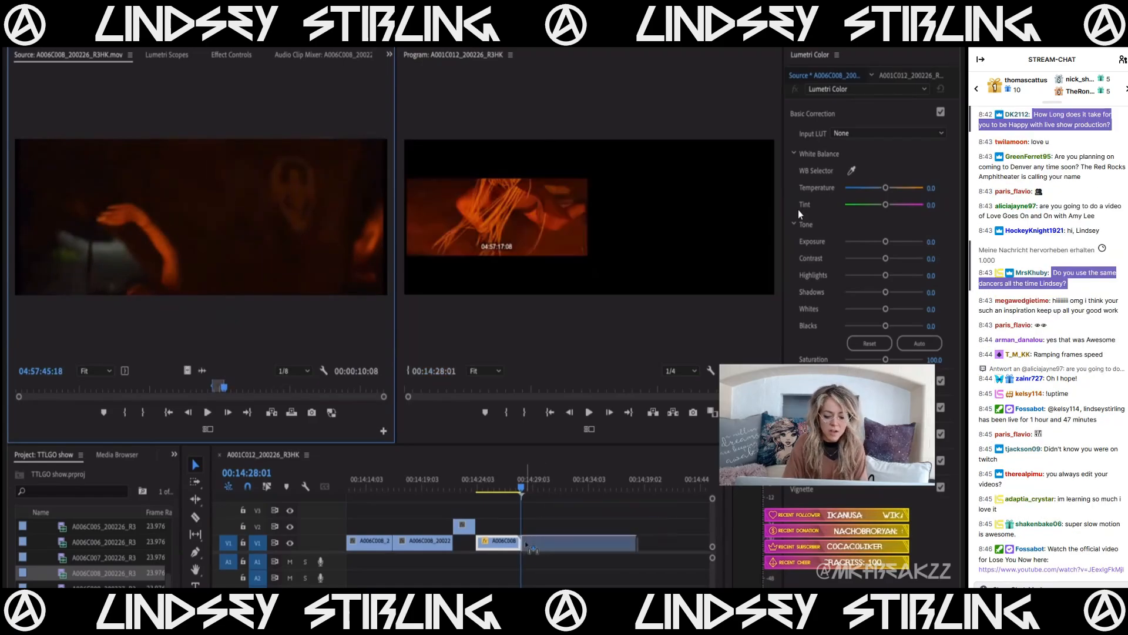
- Mark a portion about 3 seconds long ending at 04:57:56:01 in the source clip and append only its video to V1
{"action": "left_click_drag", "start_coordinate": [231, 390], "coordinate": [231, 393]}
{"action": "key", "text": "i"}
{"action": "key", "text": "space"}
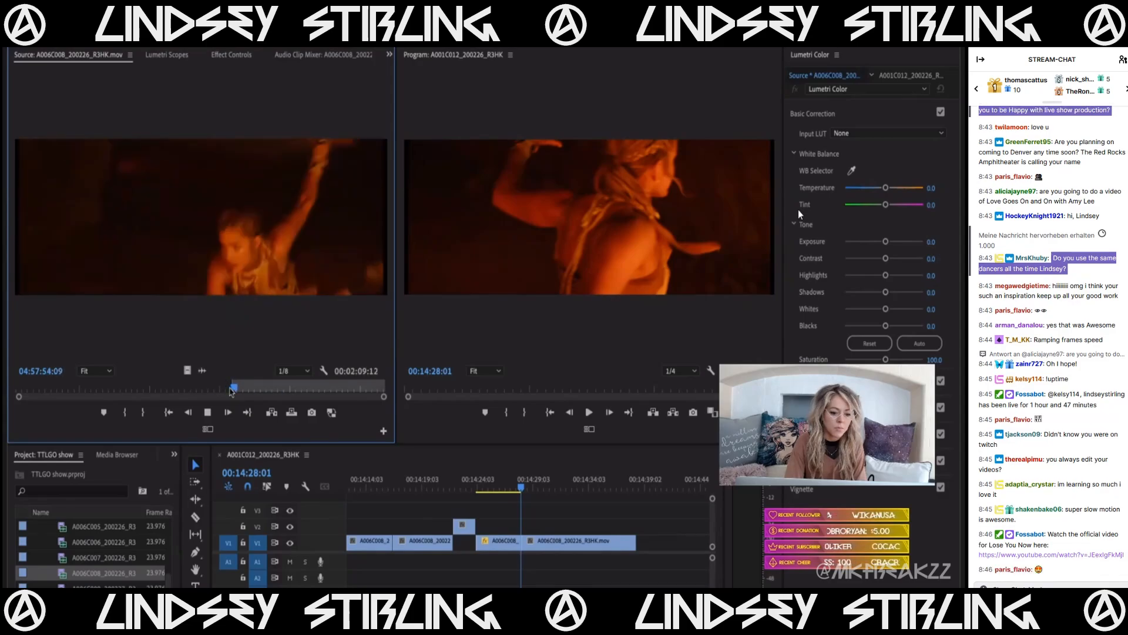
{"action": "key", "text": "space"}
{"action": "key", "text": "o"}
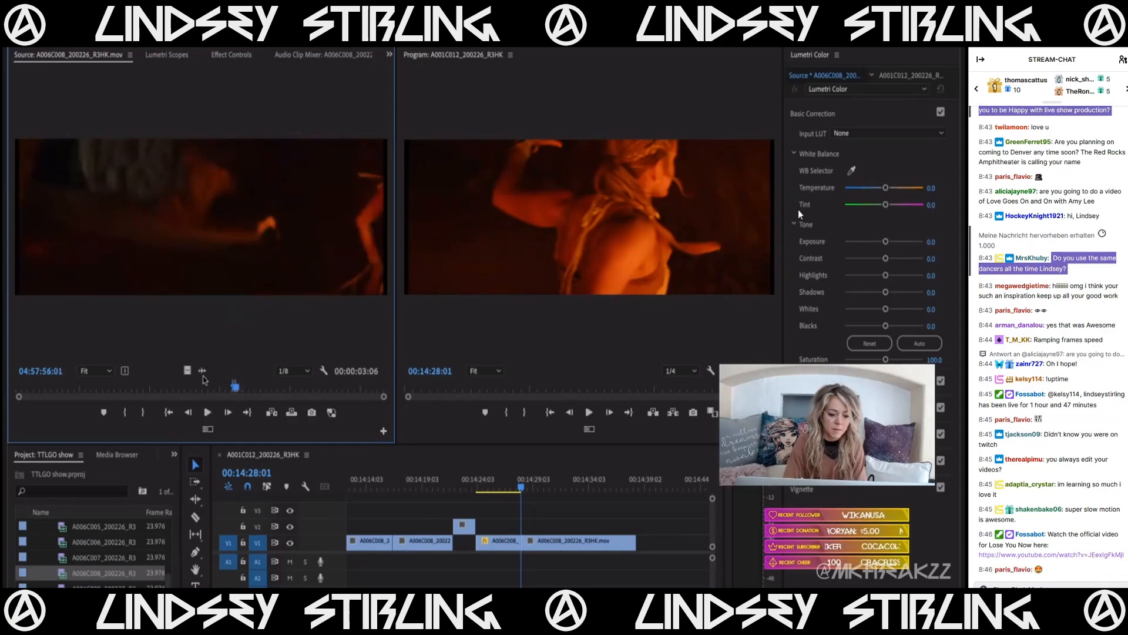
{"action": "left_click_drag", "start_coordinate": [190, 371], "coordinate": [641, 547]}
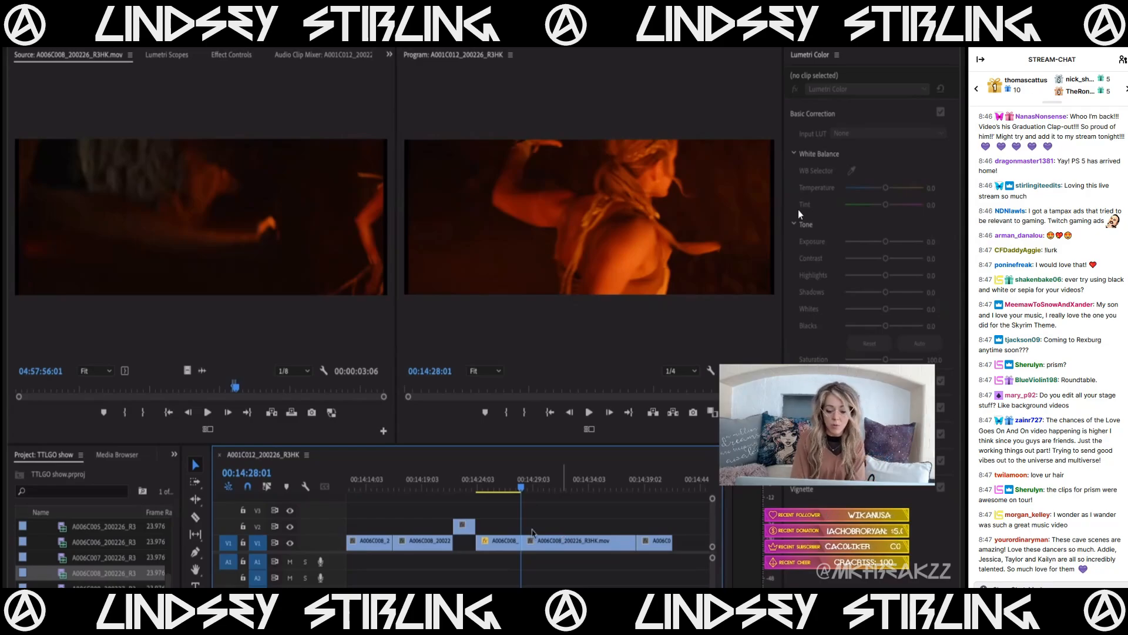
- Mark an In point in the source clip shortly before 04:57:59:19 and replay the footage from there to judge the shot
{"action": "left_click_drag", "start_coordinate": [542, 488], "coordinate": [648, 506]}
{"action": "left_click_drag", "start_coordinate": [242, 388], "coordinate": [239, 389]}
{"action": "key", "text": "i"}
{"action": "key", "text": "space"}
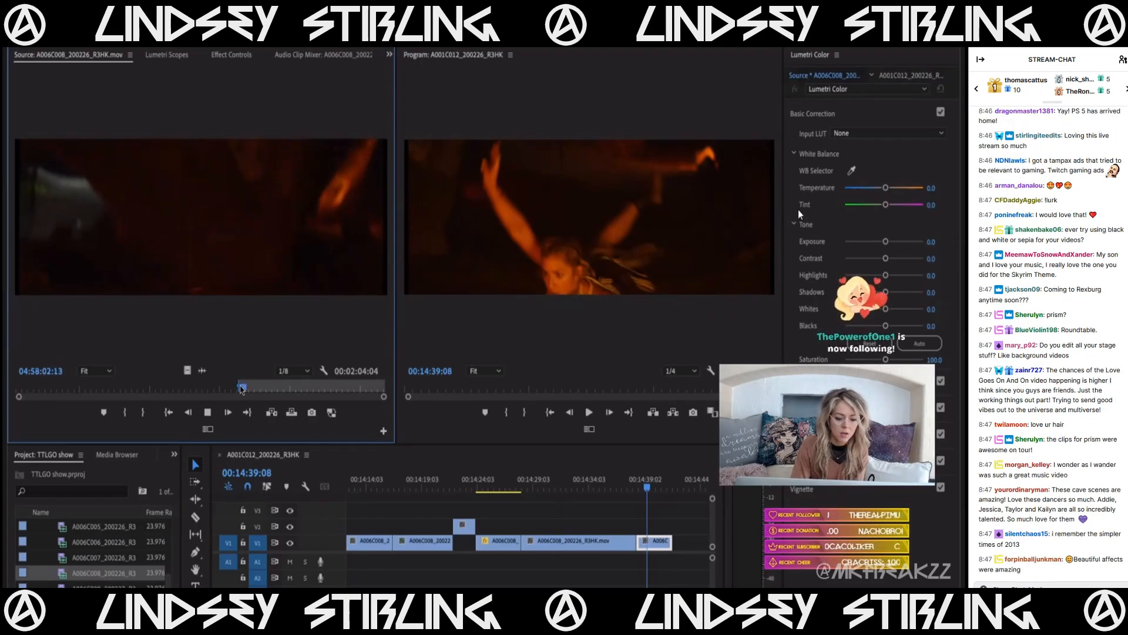
{"action": "key", "text": "space"}
{"action": "left_click", "coordinate": [241, 387]}
{"action": "key", "text": "space"}
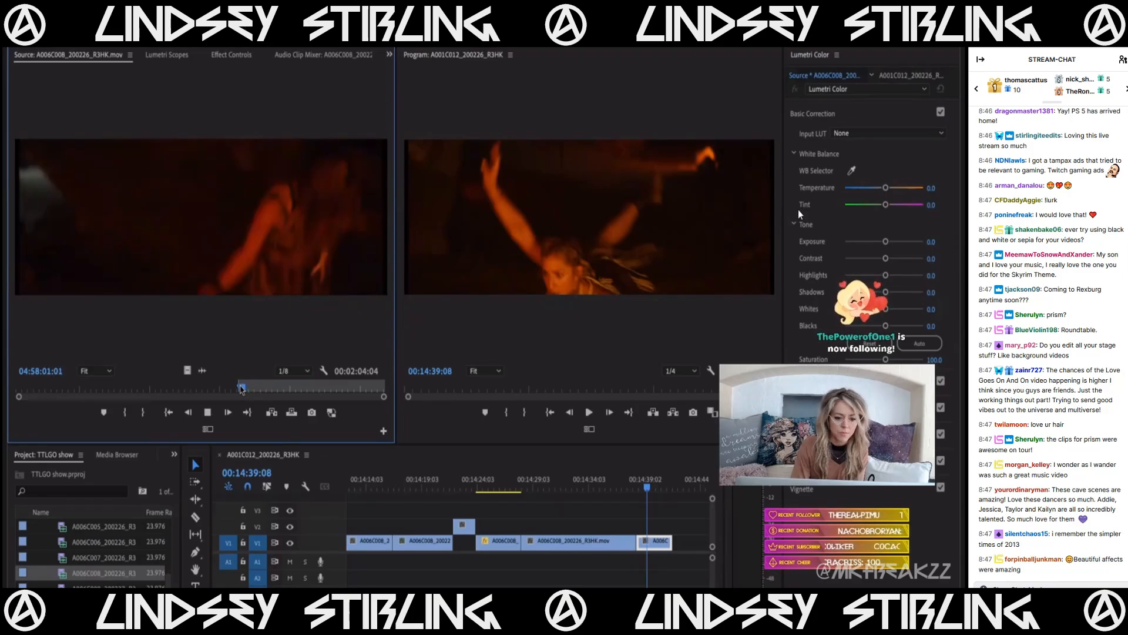
{"action": "left_click", "coordinate": [241, 388]}
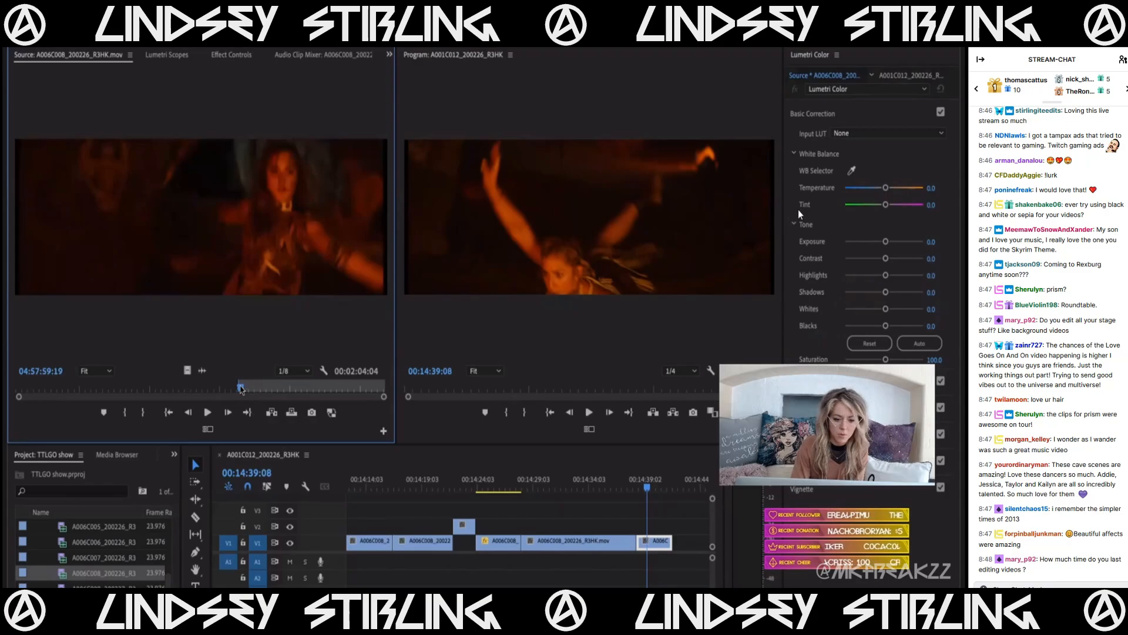
{"action": "key", "text": "space"}
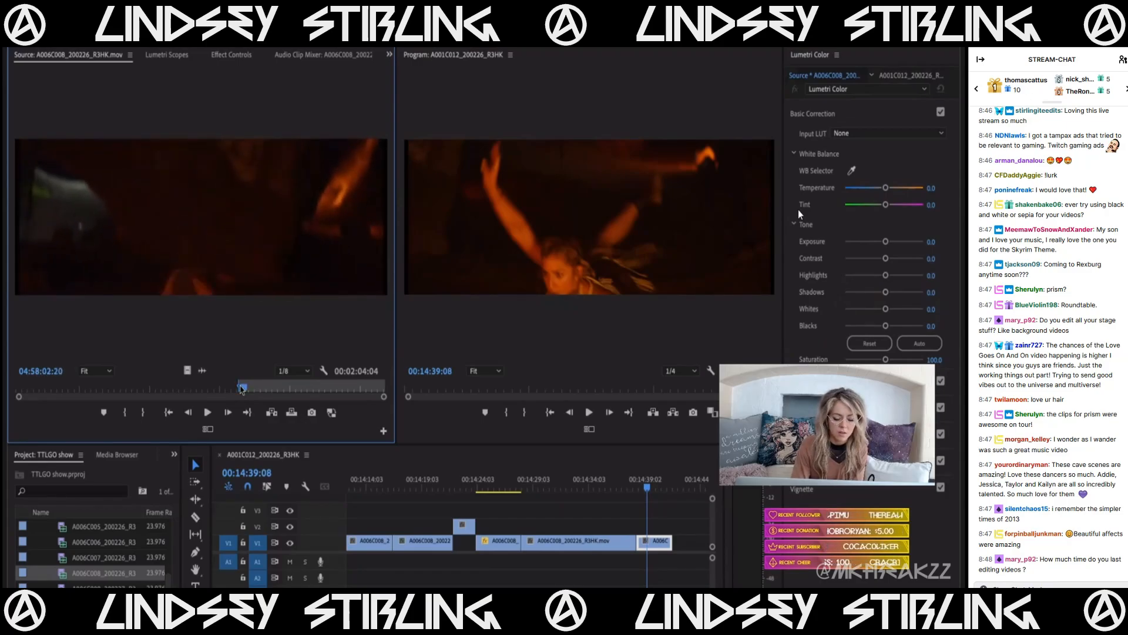
{"action": "key", "text": "space"}
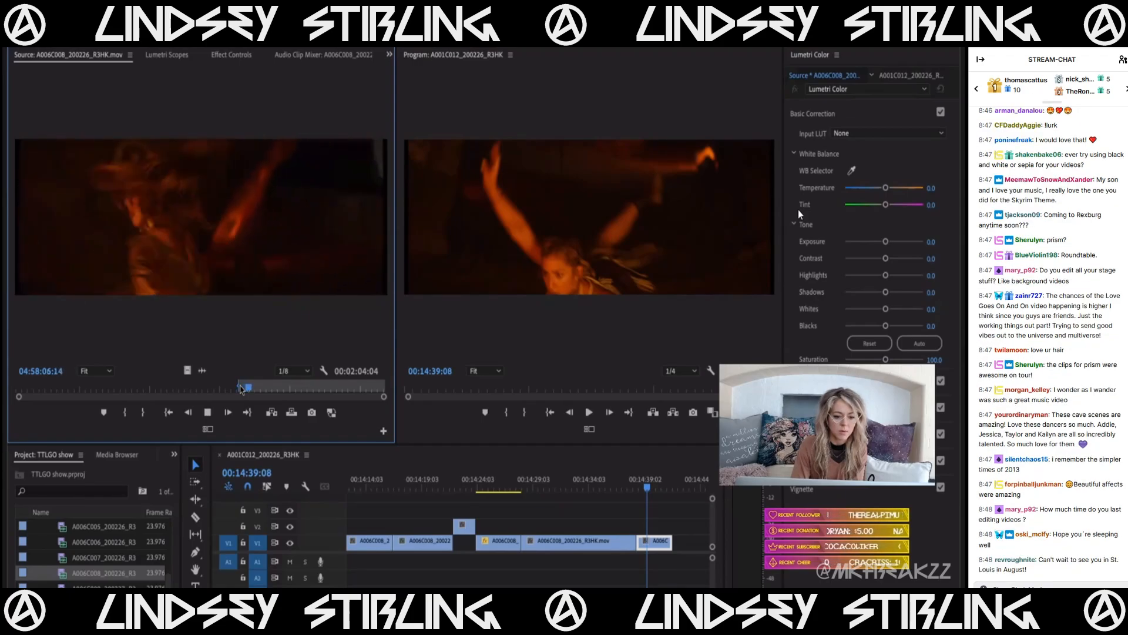
- Set the source clip's Out point at 04:58:08:00 and its In point at 04:58:02:14
{"action": "key", "text": "space"}
{"action": "key", "text": "o"}
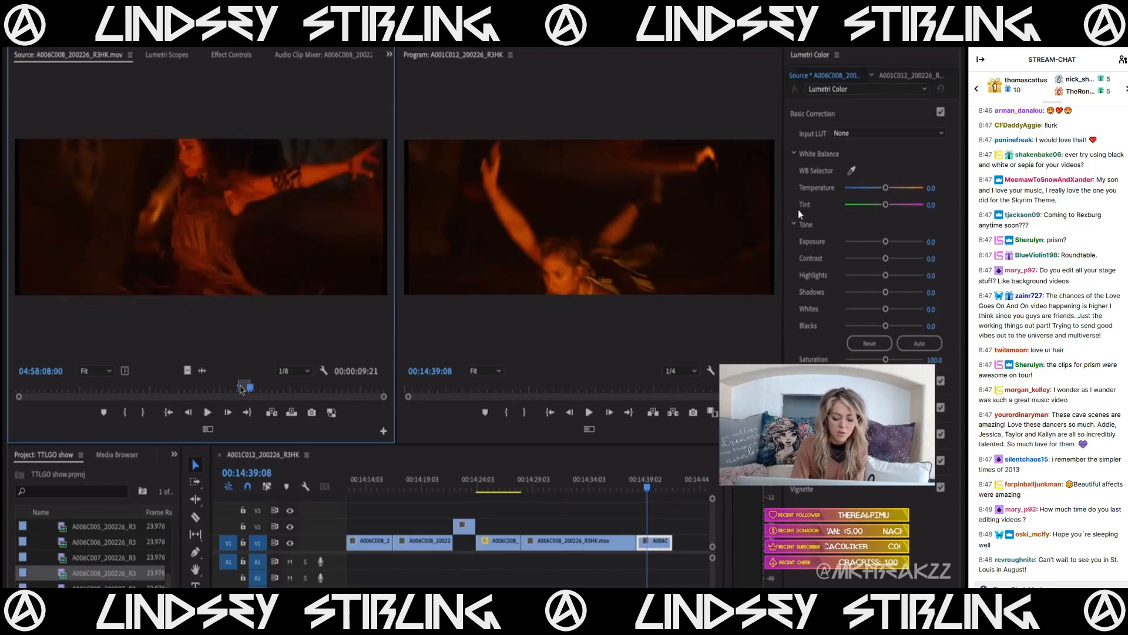
{"action": "key", "text": "j"}
{"action": "key", "text": "j"}
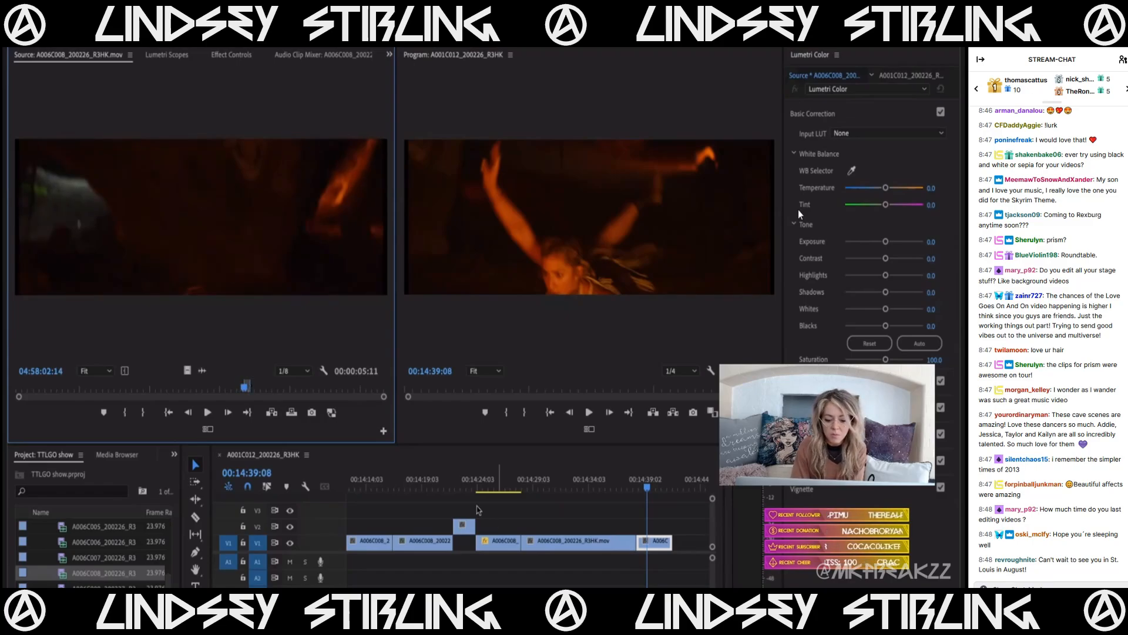
- Move the V1 clips after the V2 clip about 7 seconds later and place the marked source portion, video only, on V1 in the gap
{"action": "left_click_drag", "start_coordinate": [448, 482], "coordinate": [637, 571]}
{"action": "left_click_drag", "start_coordinate": [513, 546], "coordinate": [596, 546]}
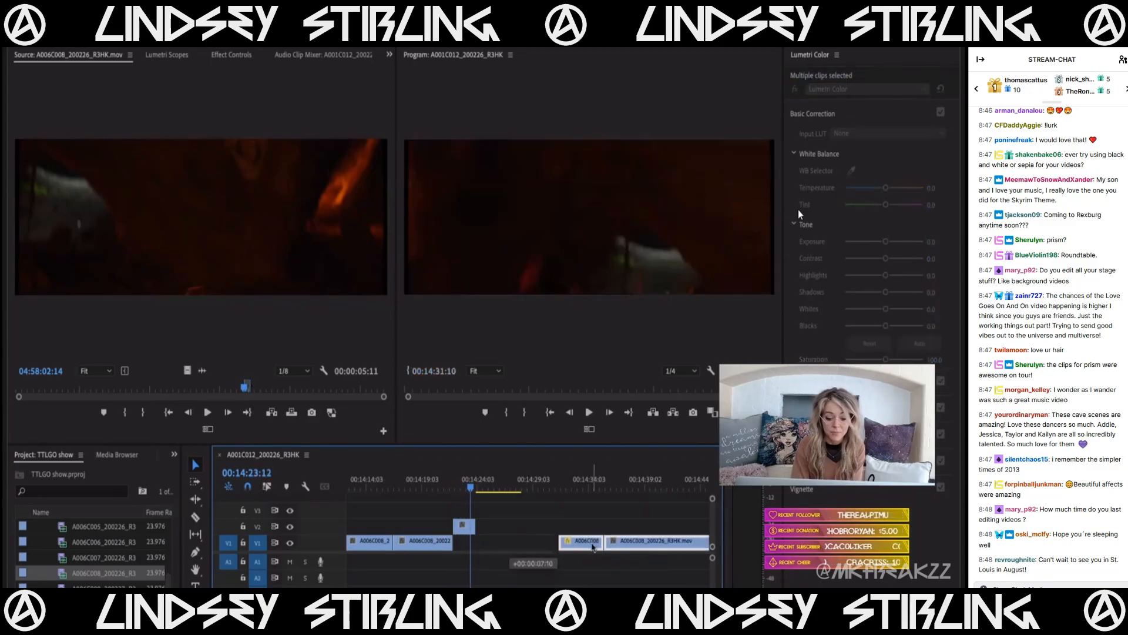
{"action": "left_click_drag", "start_coordinate": [186, 372], "coordinate": [481, 547]}
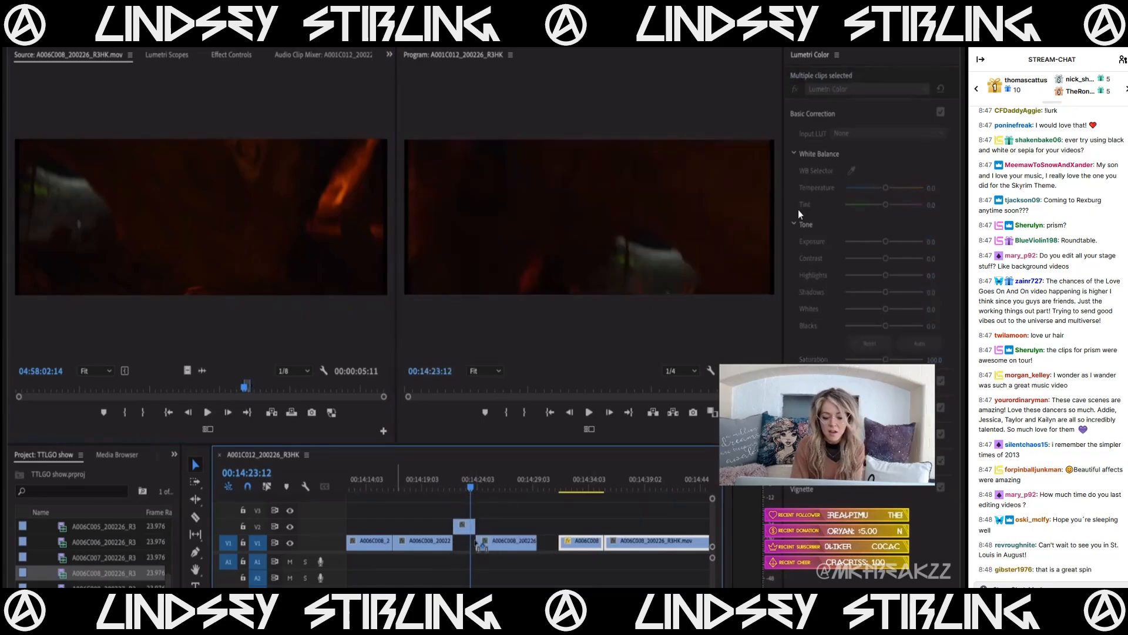
- Set the new V1 clip's Scale to 110 and its vertical Position to 1191 at the sequence time 00:14:24:03
{"action": "scroll", "coordinate": [476, 541], "scroll_direction": "up", "scroll_amount": 5}
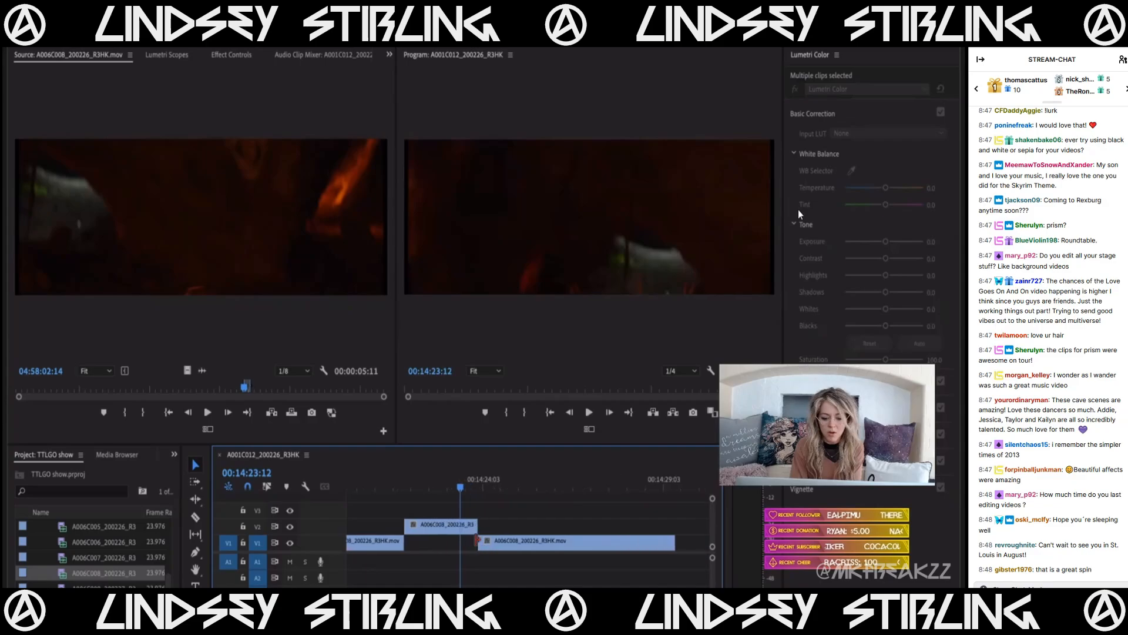
{"action": "left_click", "coordinate": [480, 478]}
{"action": "left_click_drag", "start_coordinate": [481, 482], "coordinate": [486, 482]}
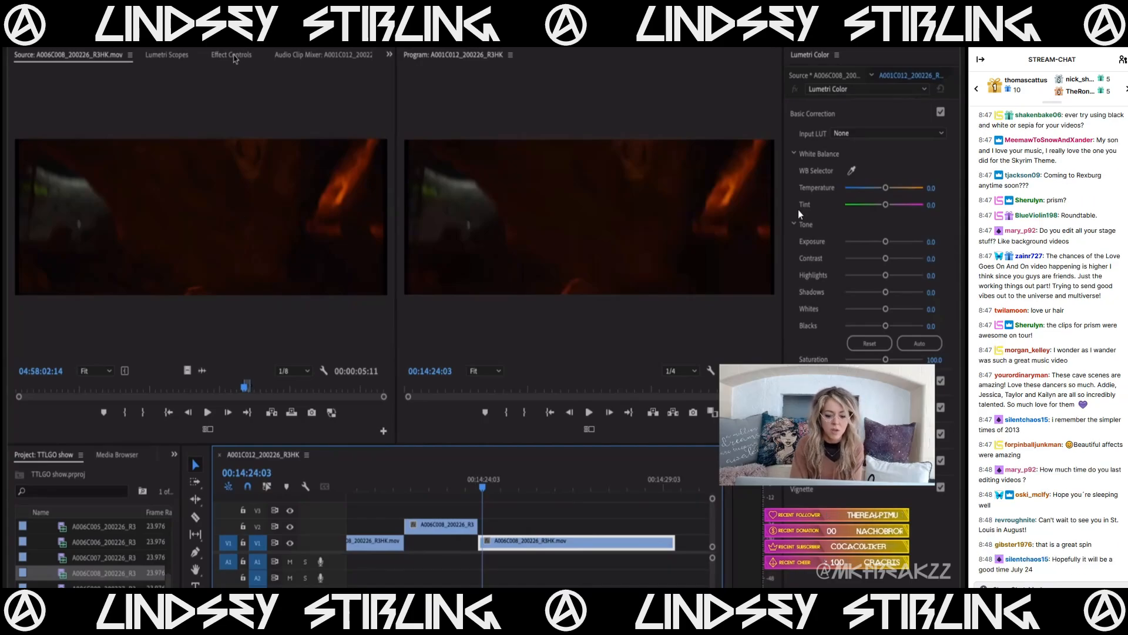
{"action": "double_click", "coordinate": [509, 542]}
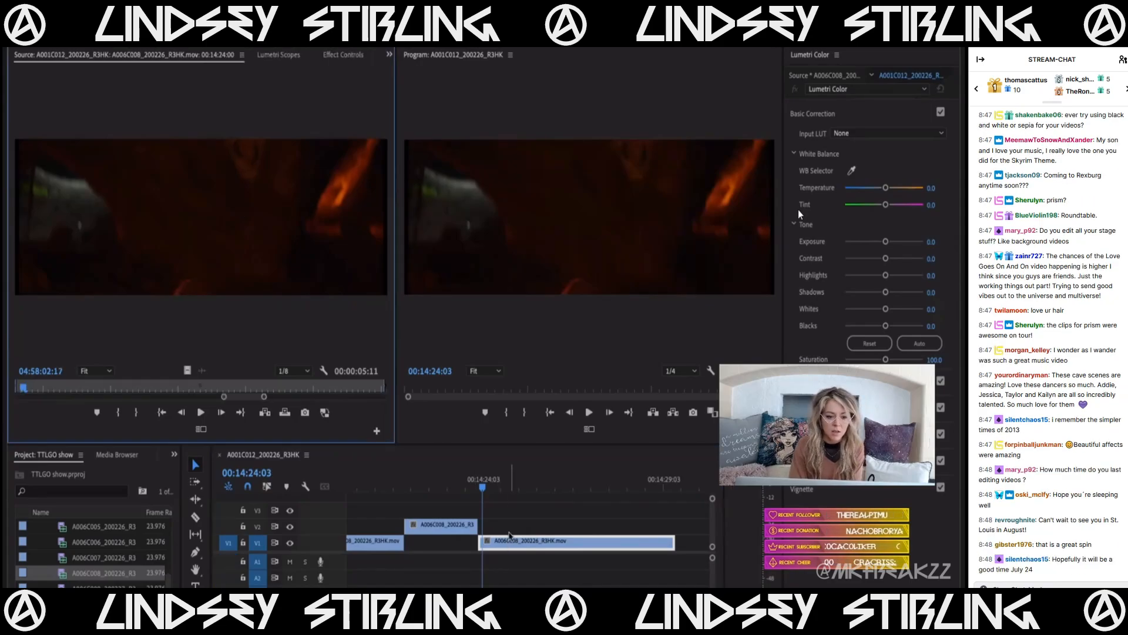
{"action": "left_click", "coordinate": [343, 55]}
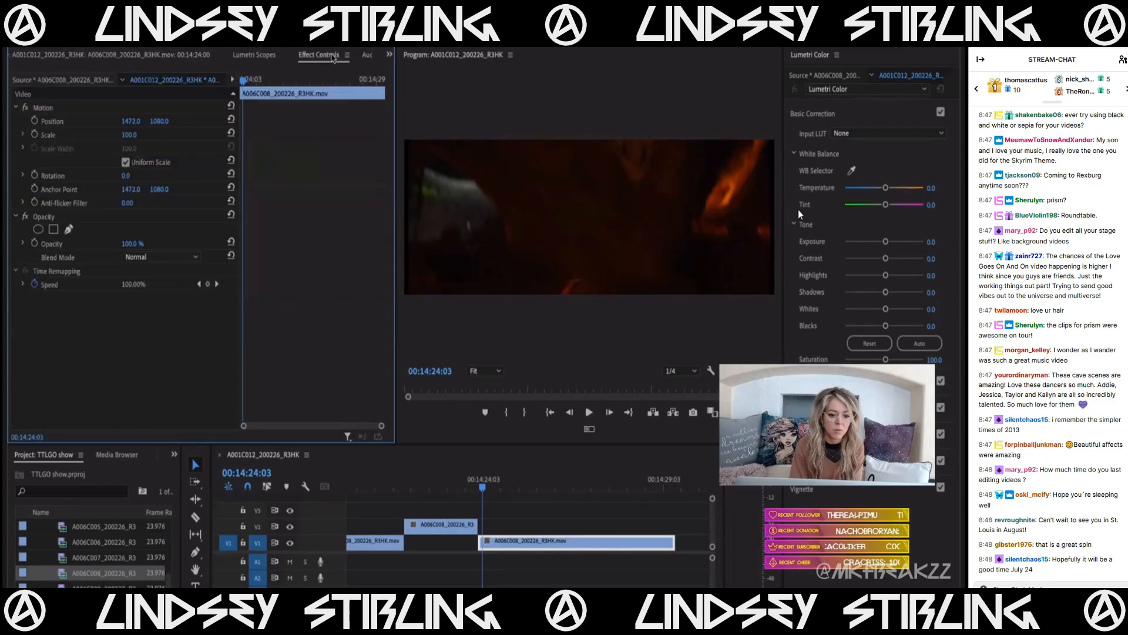
{"action": "left_click", "coordinate": [130, 135]}
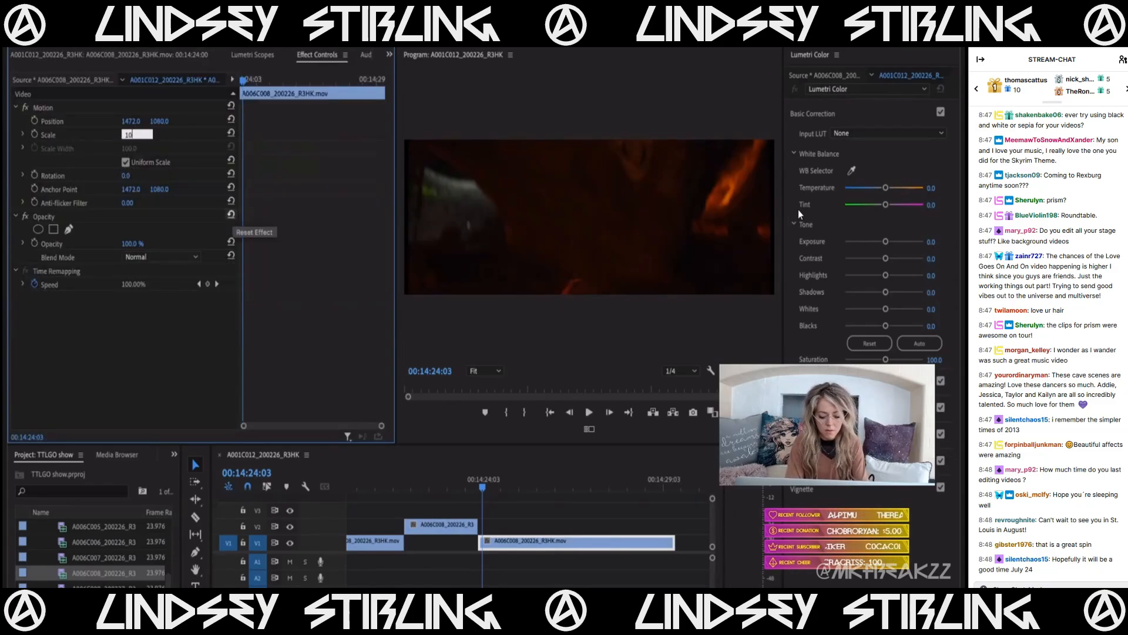
{"action": "type", "text": "105"}
{"action": "key", "text": "Return"}
{"action": "left_click", "coordinate": [132, 135]}
{"action": "type", "text": "11"}
{"action": "key", "text": "Return"}
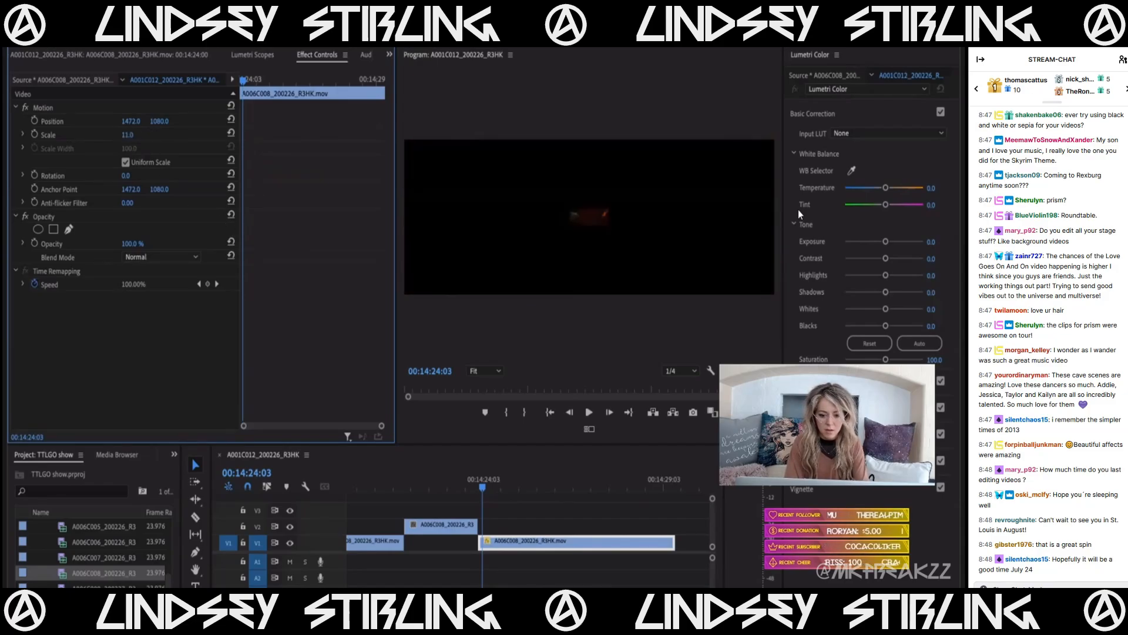
{"action": "left_click", "coordinate": [125, 136]}
{"action": "key", "text": "Return"}
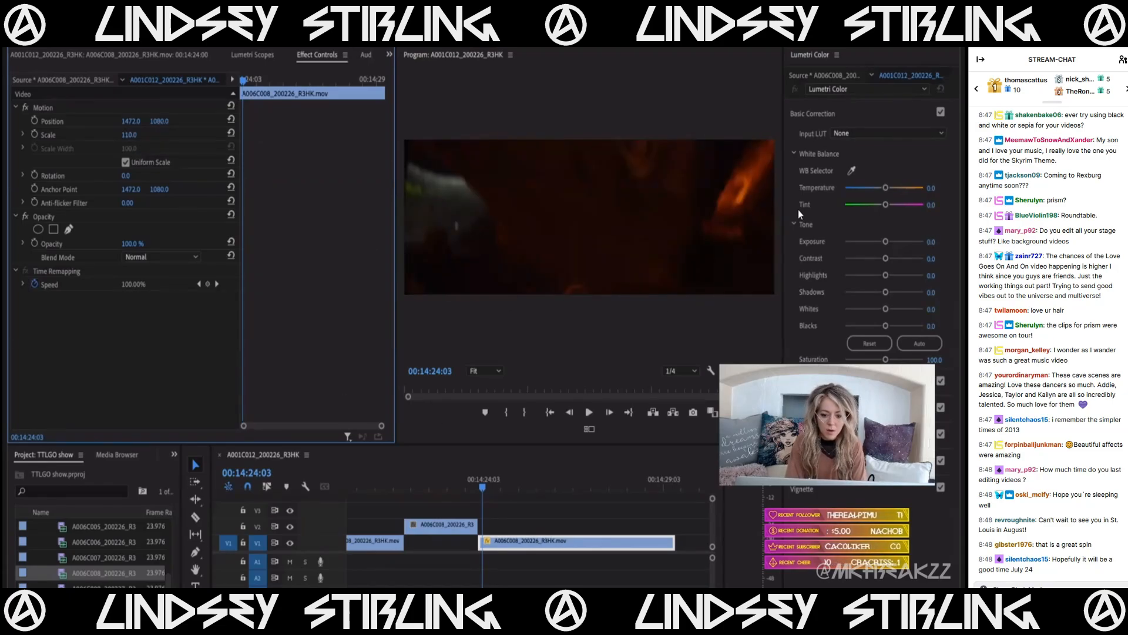
{"action": "left_click_drag", "start_coordinate": [159, 121], "coordinate": [223, 121]}
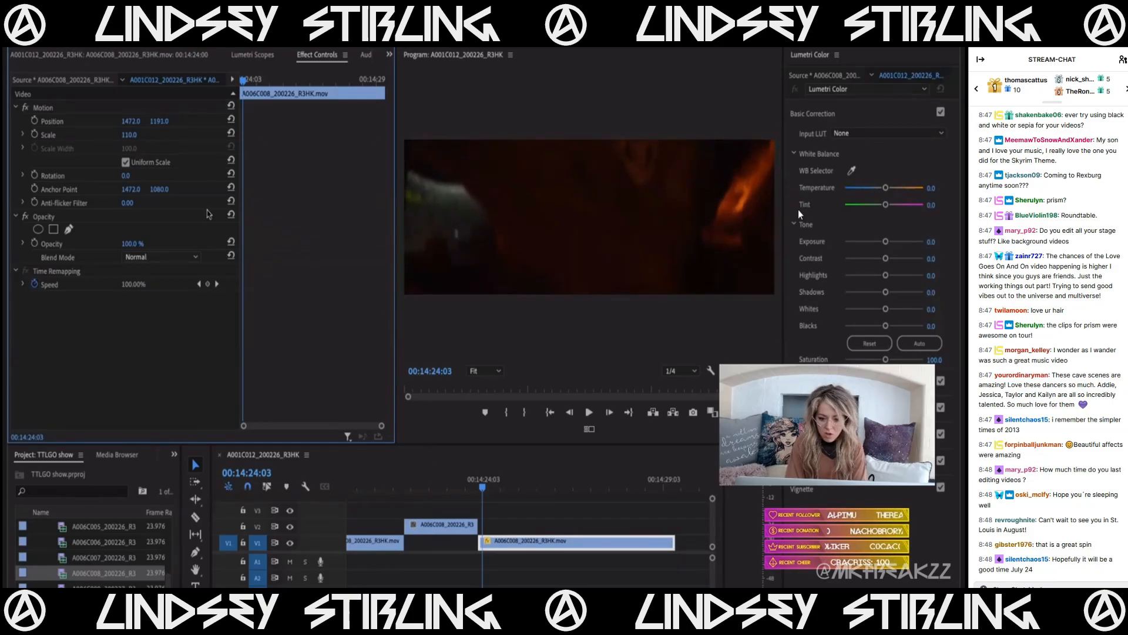
- Step frame by frame back and forth across the cut to compare the end of the V2 clip with the start of the scaled clip
{"action": "key", "text": "Left"}
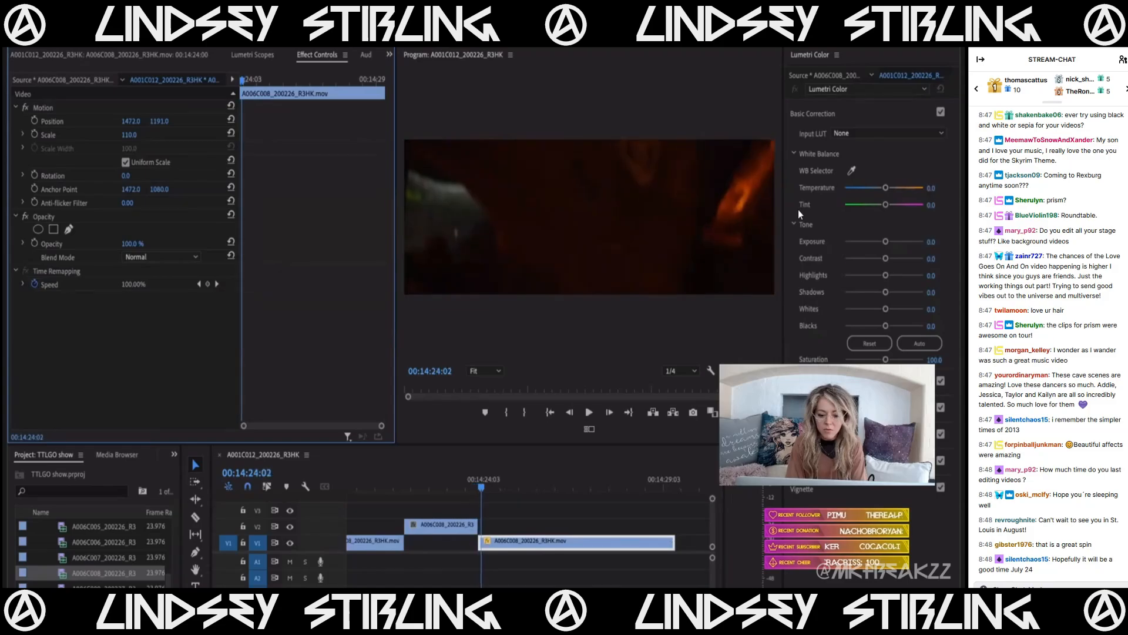
{"action": "key", "text": "Left"}
{"action": "key", "text": "Left"}
{"action": "key", "text": "Left"}
{"action": "key", "text": "Left"}
{"action": "key", "text": "Left"}
{"action": "key", "text": "Left"}
{"action": "key", "text": "Left"}
{"action": "key", "text": "Right"}
{"action": "key", "text": "Right"}
{"action": "key", "text": "Right"}
{"action": "key", "text": "Right"}
{"action": "key", "text": "Right"}
{"action": "key", "text": "Right"}
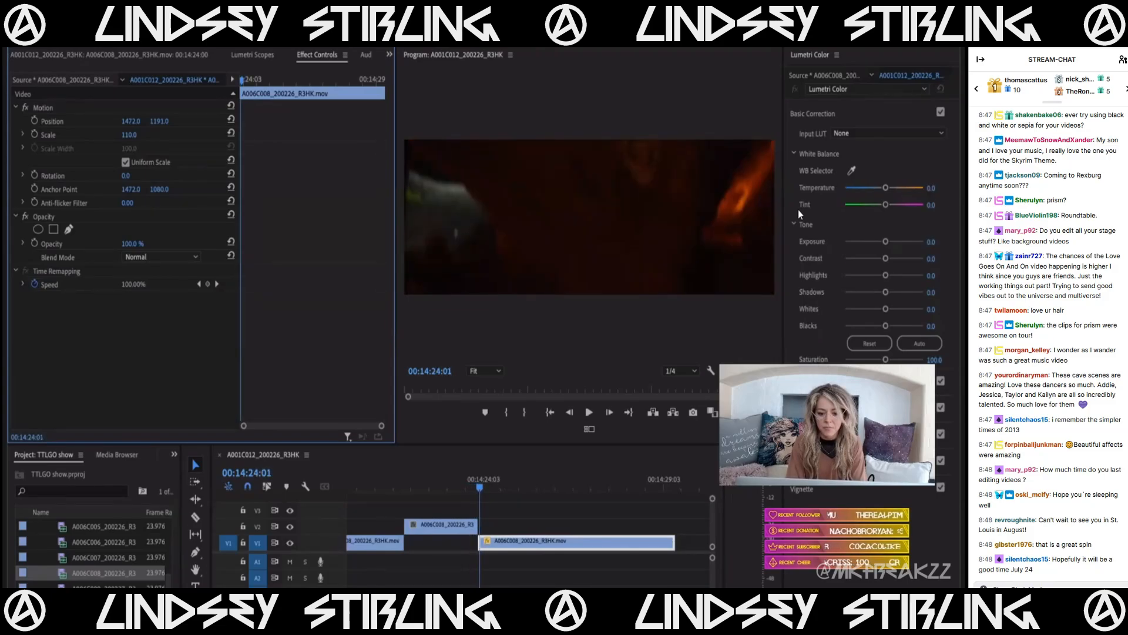
{"action": "key", "text": "Left"}
{"action": "key", "text": "Left"}
{"action": "key", "text": "Left"}
{"action": "key", "text": "Left"}
{"action": "key", "text": "Left"}
{"action": "key", "text": "Left"}
{"action": "key", "text": "Left"}
{"action": "key", "text": "Left"}
{"action": "key", "text": "Left"}
{"action": "key", "text": "Left"}
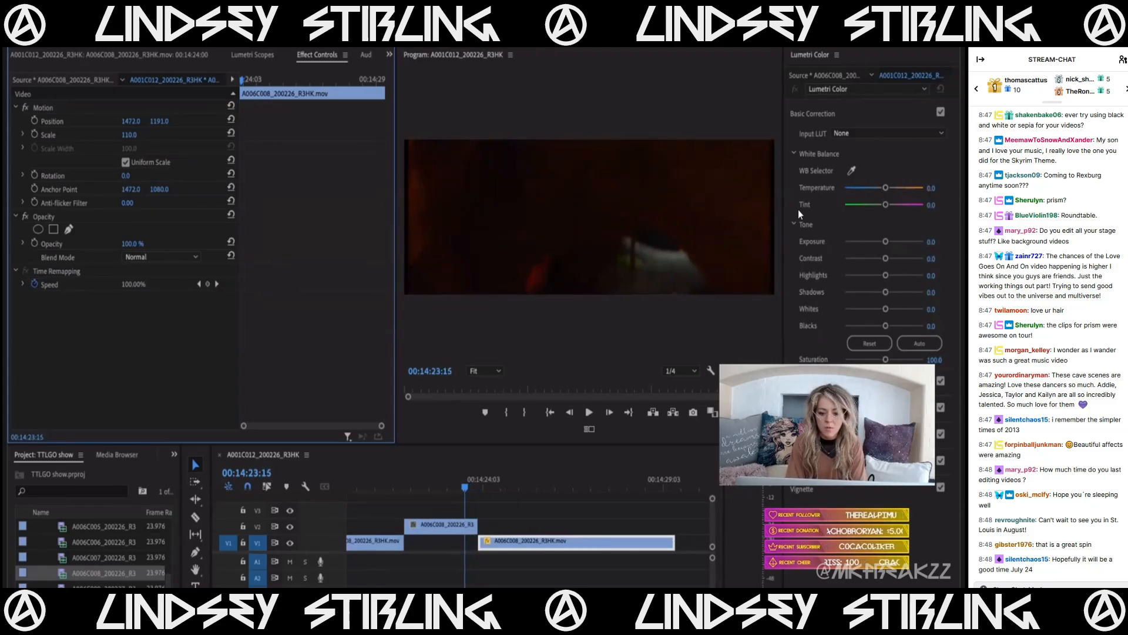
- Trim a few frames off the V2 clip's end and move the scaled clip up to V2, butted against it at 00:14:23:21
{"action": "key", "text": "Right"}
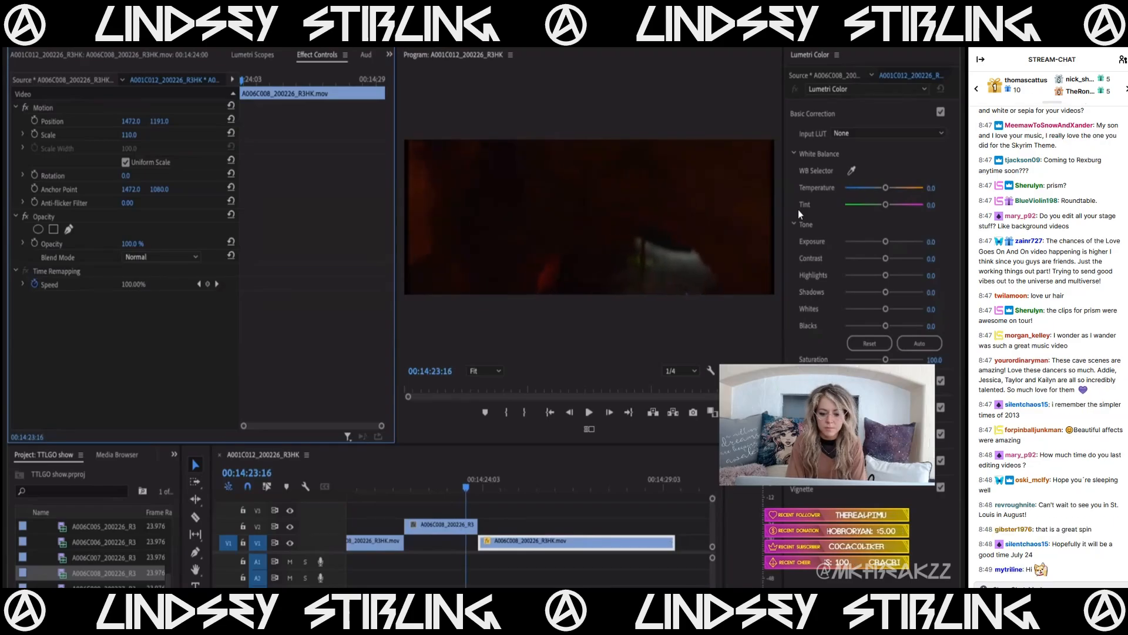
{"action": "key", "text": "Right"}
{"action": "key", "text": "Right"}
{"action": "key", "text": "Right"}
{"action": "key", "text": "Right"}
{"action": "key", "text": "Right"}
{"action": "left_click_drag", "start_coordinate": [477, 527], "coordinate": [505, 533]}
{"action": "key", "text": "Right"}
{"action": "key", "text": "Right"}
{"action": "key", "text": "Right"}
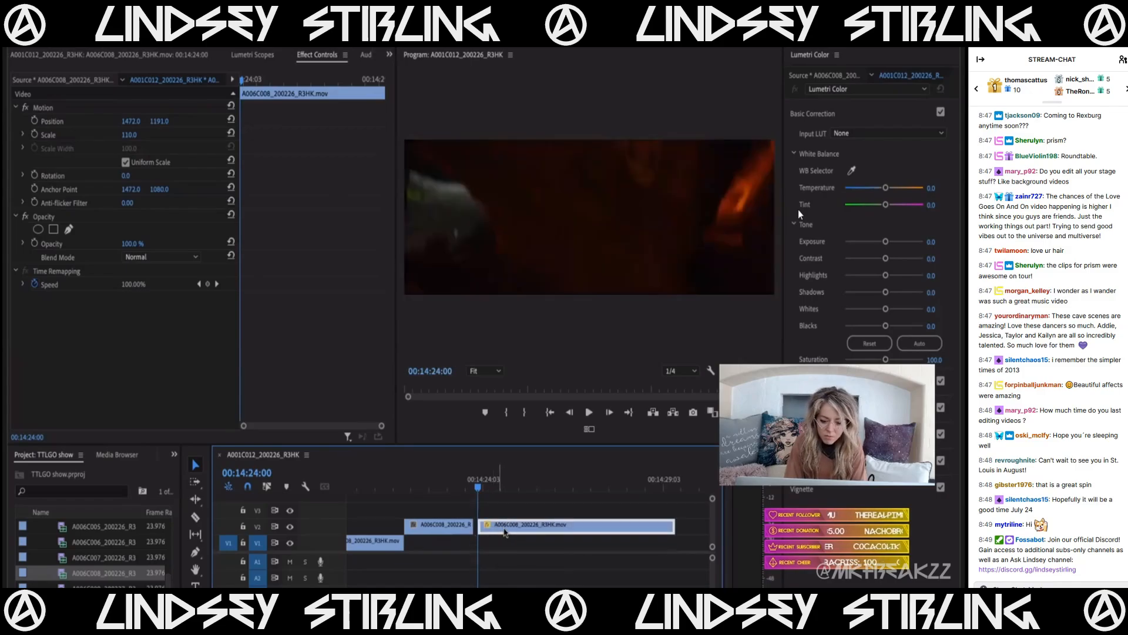
{"action": "key", "text": "Left"}
{"action": "key", "text": "Left"}
{"action": "key", "text": "Left"}
{"action": "key", "text": "Left"}
{"action": "scroll", "coordinate": [504, 531], "scroll_direction": "up", "scroll_amount": 3}
{"action": "left_click_drag", "start_coordinate": [503, 531], "coordinate": [491, 532]}
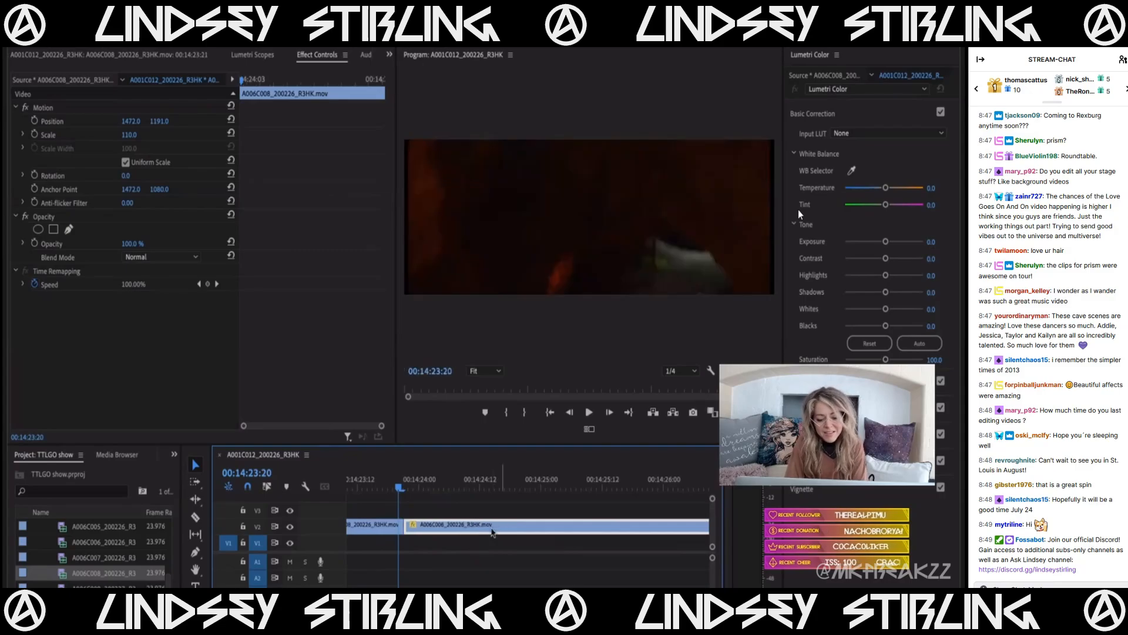
{"action": "scroll", "coordinate": [492, 532], "scroll_direction": "down", "scroll_amount": 2}
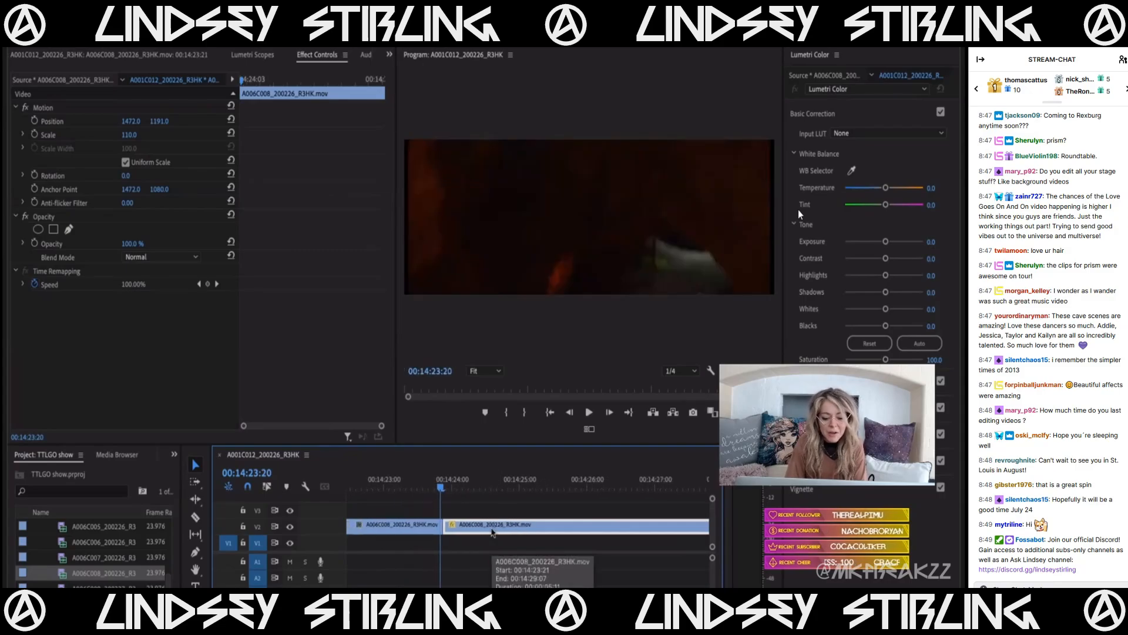
- Apply a Cross Dissolve at the cut between the two V2 clips and shorten its duration to 10 frames
{"action": "left_click", "coordinate": [445, 531]}
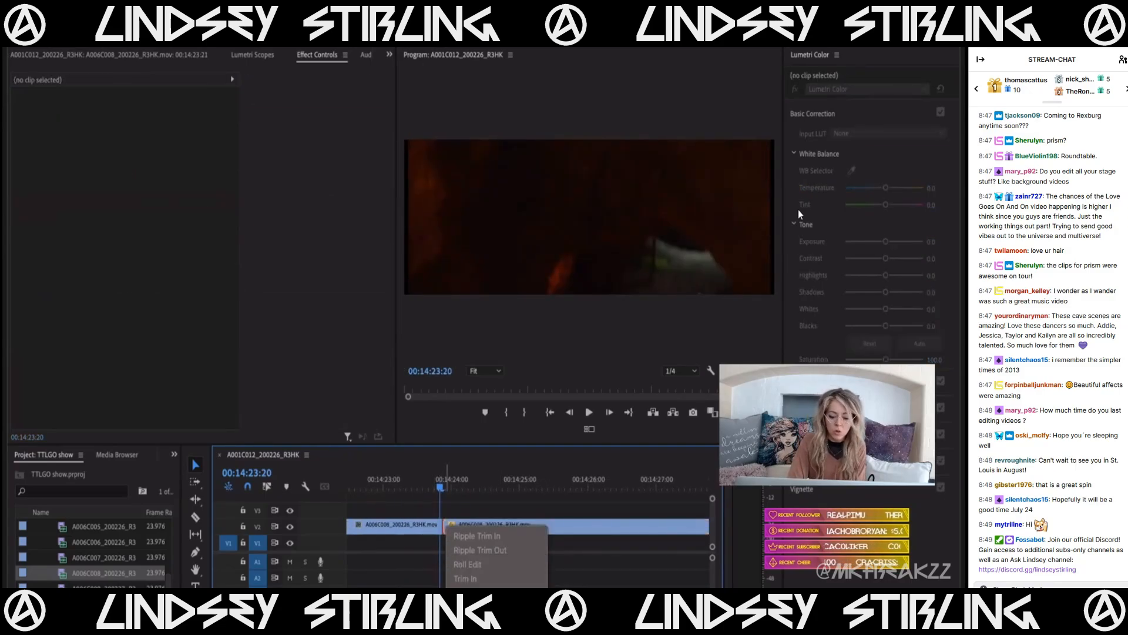
{"action": "left_click", "coordinate": [482, 611]}
{"action": "left_click_drag", "start_coordinate": [404, 527], "coordinate": [432, 527]}
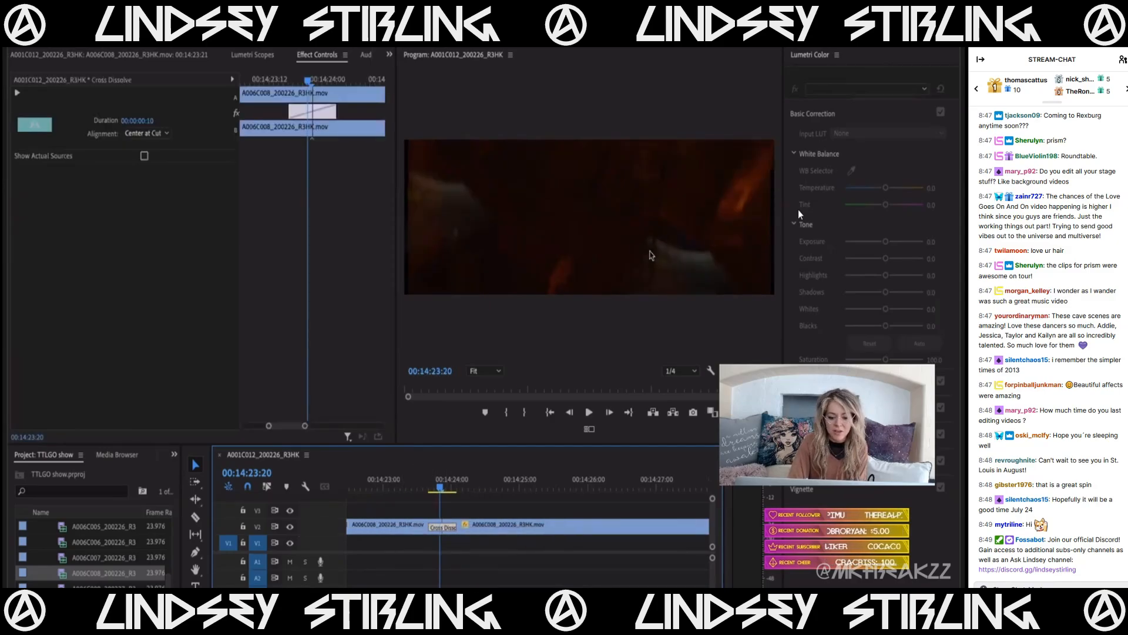
- Play and scrub the sequence through the Cross Dissolve on V2 to judge how the two spins blend
{"action": "left_click", "coordinate": [389, 489]}
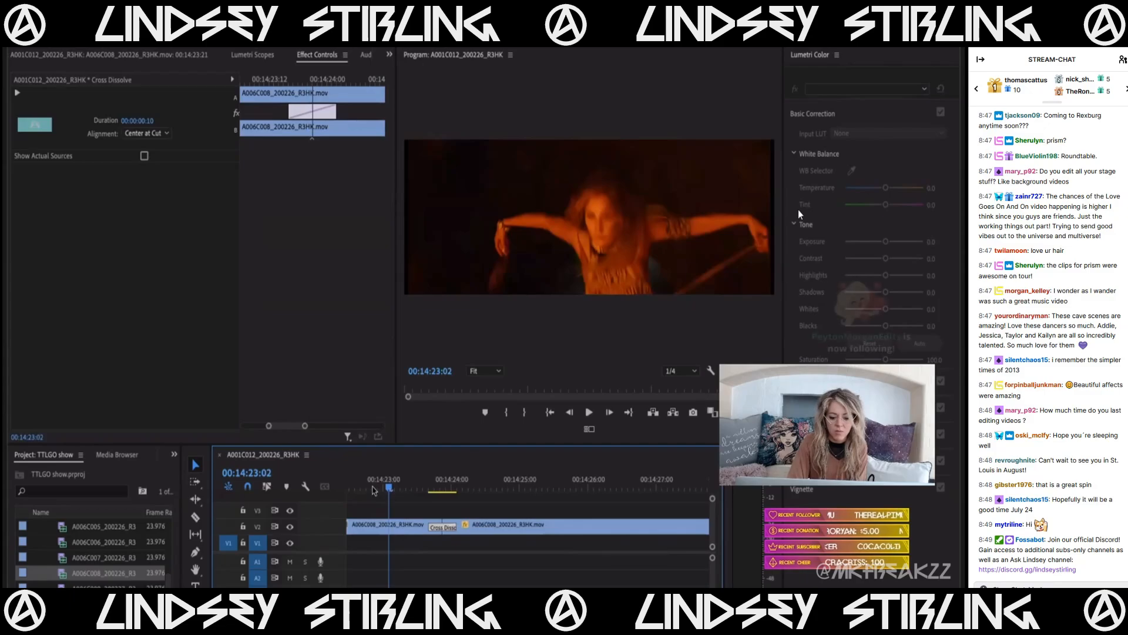
{"action": "key", "text": "space"}
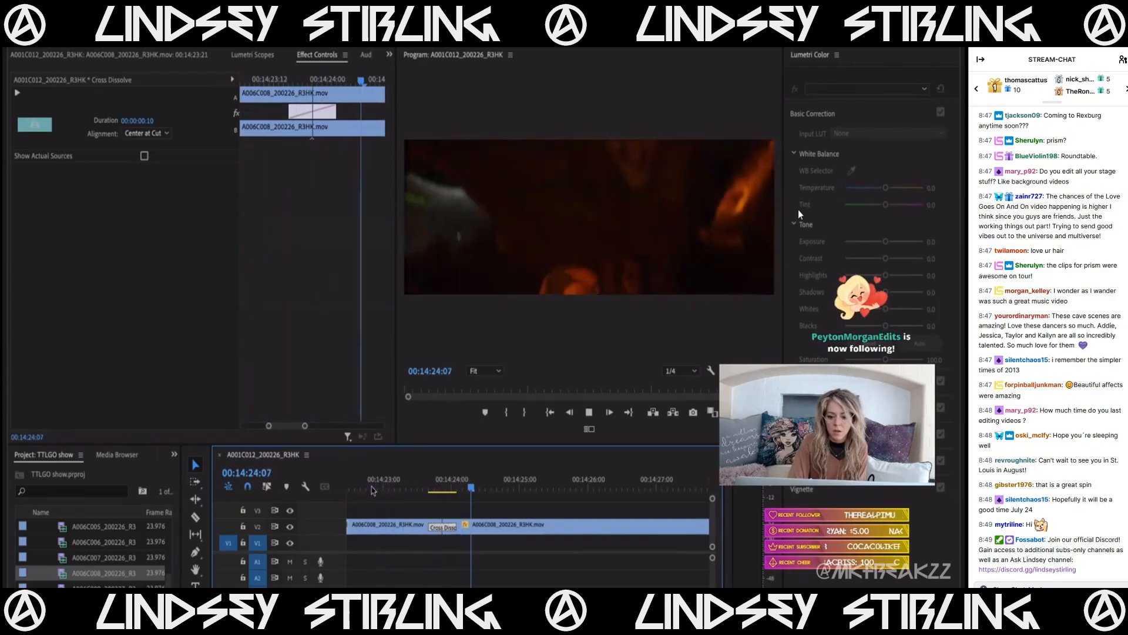
{"action": "key", "text": "space"}
{"action": "key", "text": "minus"}
{"action": "key", "text": "minus"}
{"action": "left_click_drag", "start_coordinate": [447, 492], "coordinate": [546, 515]}
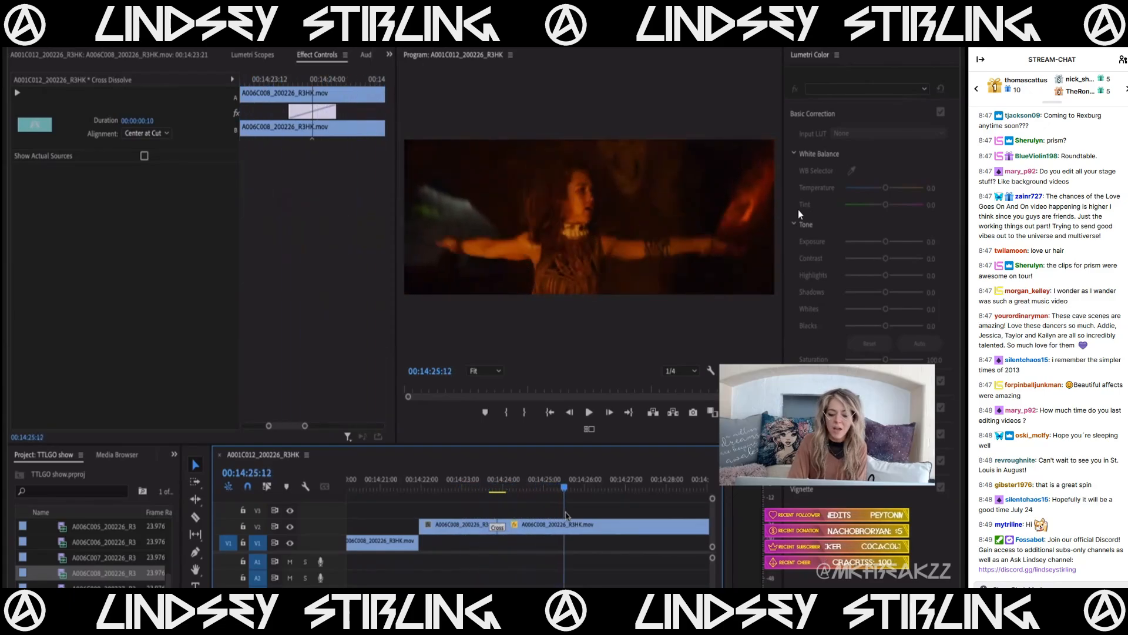
{"action": "left_click", "coordinate": [412, 541]}
{"action": "key", "text": "space"}
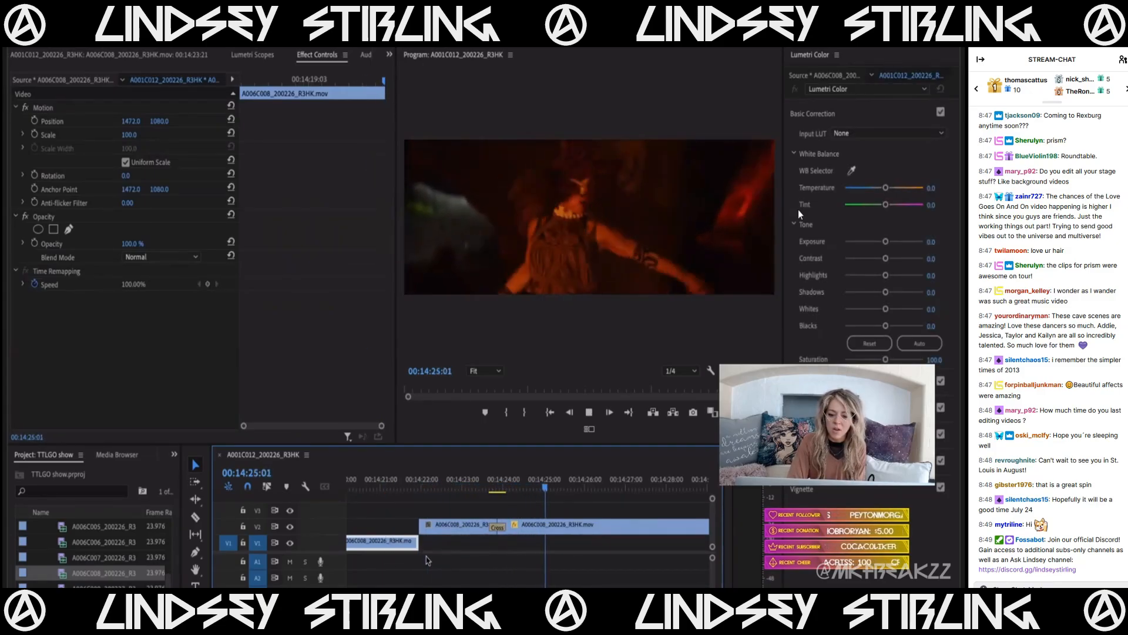
{"action": "key", "text": "space"}
{"action": "mouse_move", "coordinate": [499, 485]}
{"action": "left_mouse_down"}
{"action": "mouse_move", "coordinate": [519, 490]}
{"action": "mouse_move", "coordinate": [508, 492]}
{"action": "left_mouse_up"}
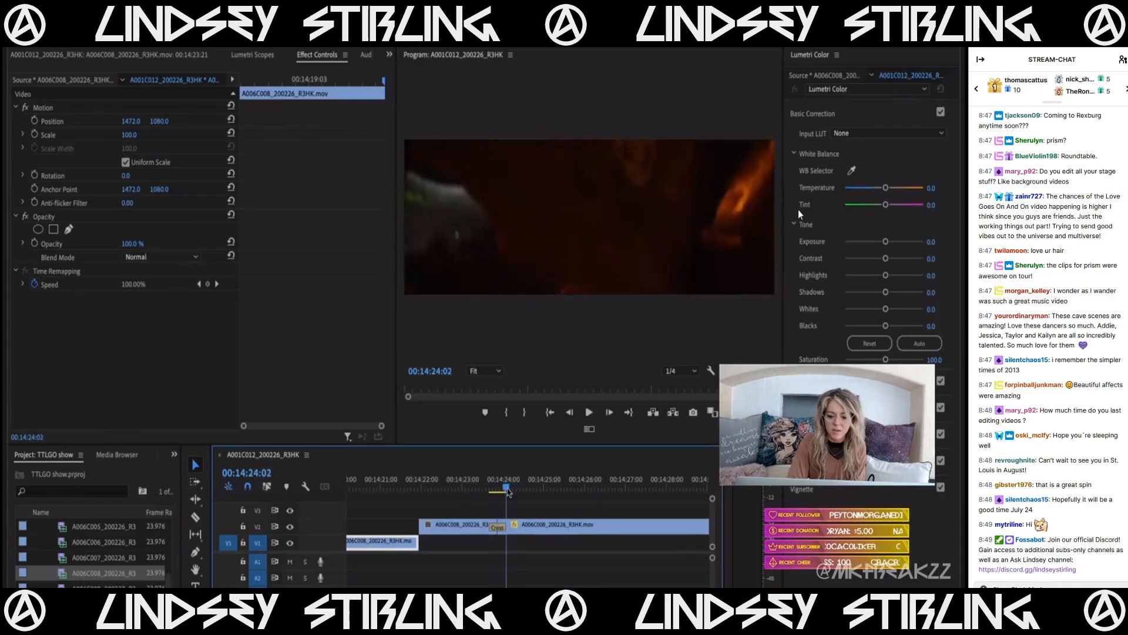
- Add a Time Remapping Speed keyframe at 00:14:25:02 on the scaled V2 clip and show its speed graph
{"action": "left_click", "coordinate": [523, 531]}
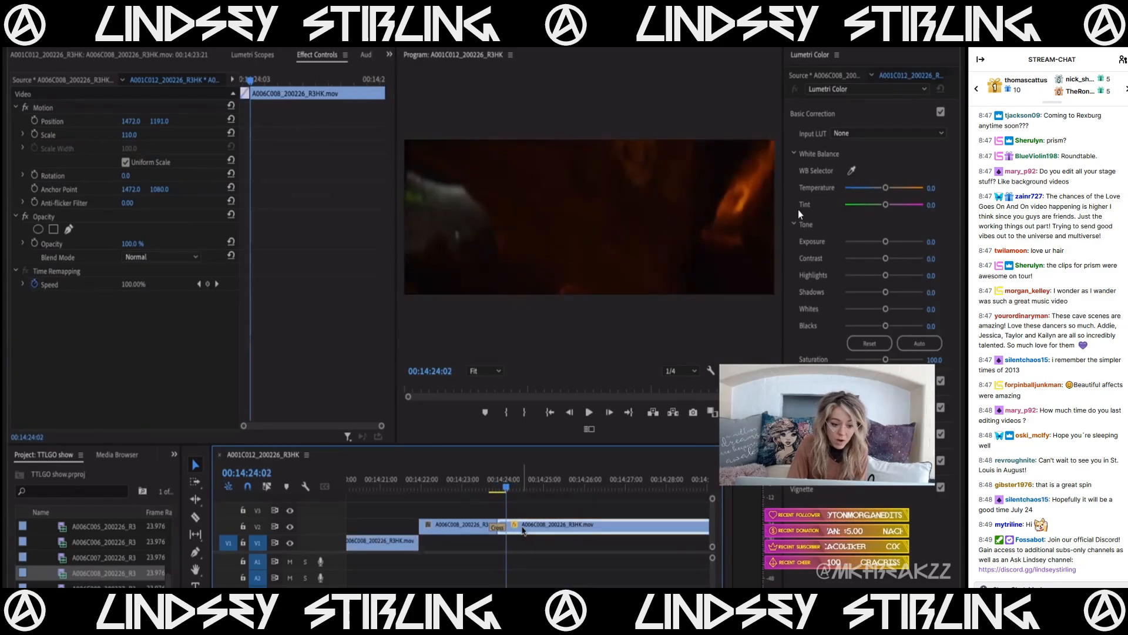
{"action": "key", "text": "space"}
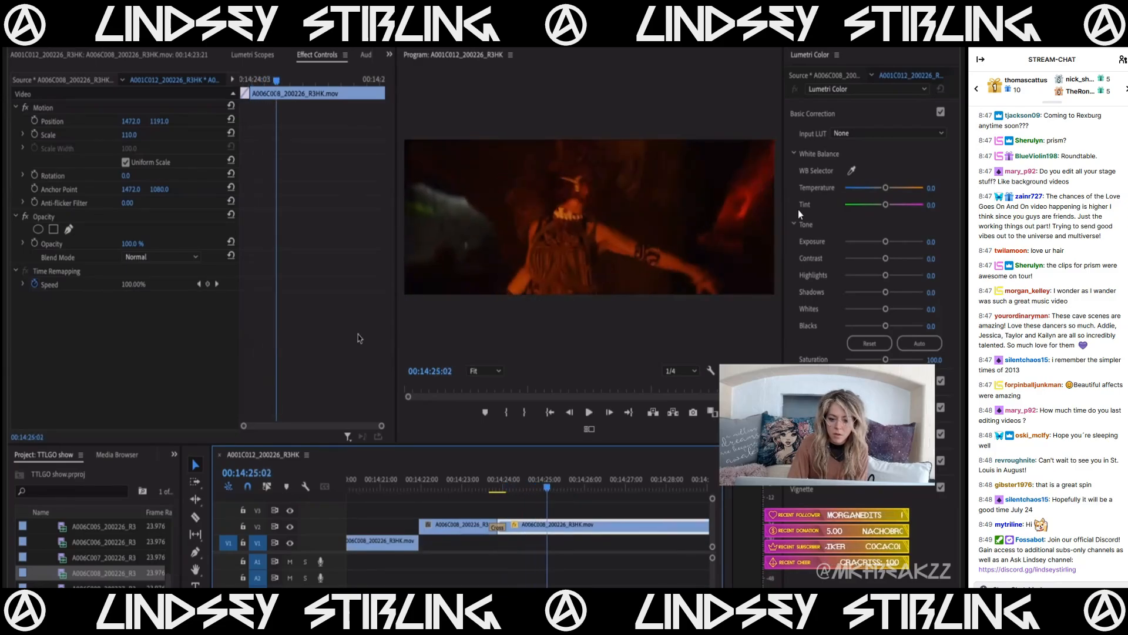
{"action": "left_click", "coordinate": [206, 287]}
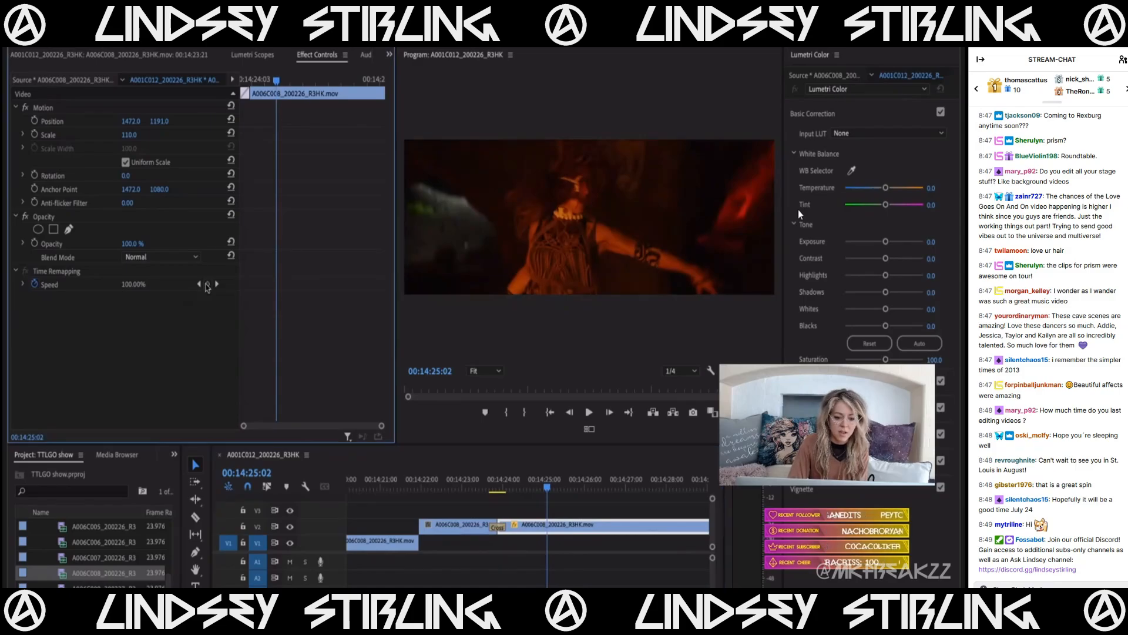
{"action": "left_click", "coordinate": [19, 282]}
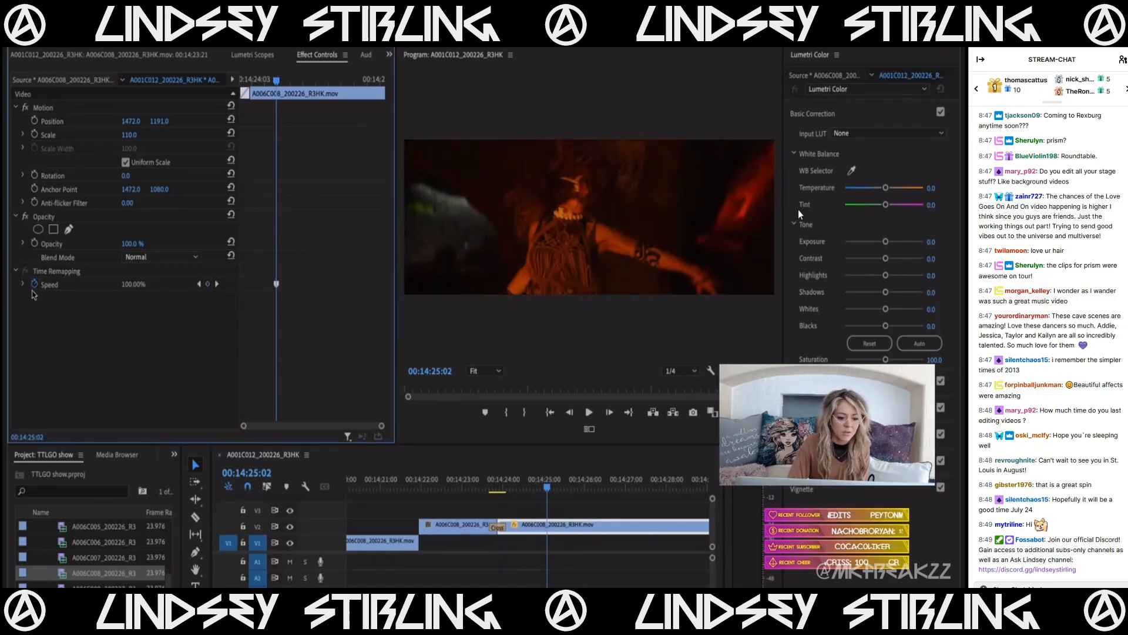
{"action": "left_click", "coordinate": [23, 284]}
- Raise the scaled clip's speed before the Speed keyframe to 198%
{"action": "left_click", "coordinate": [259, 80]}
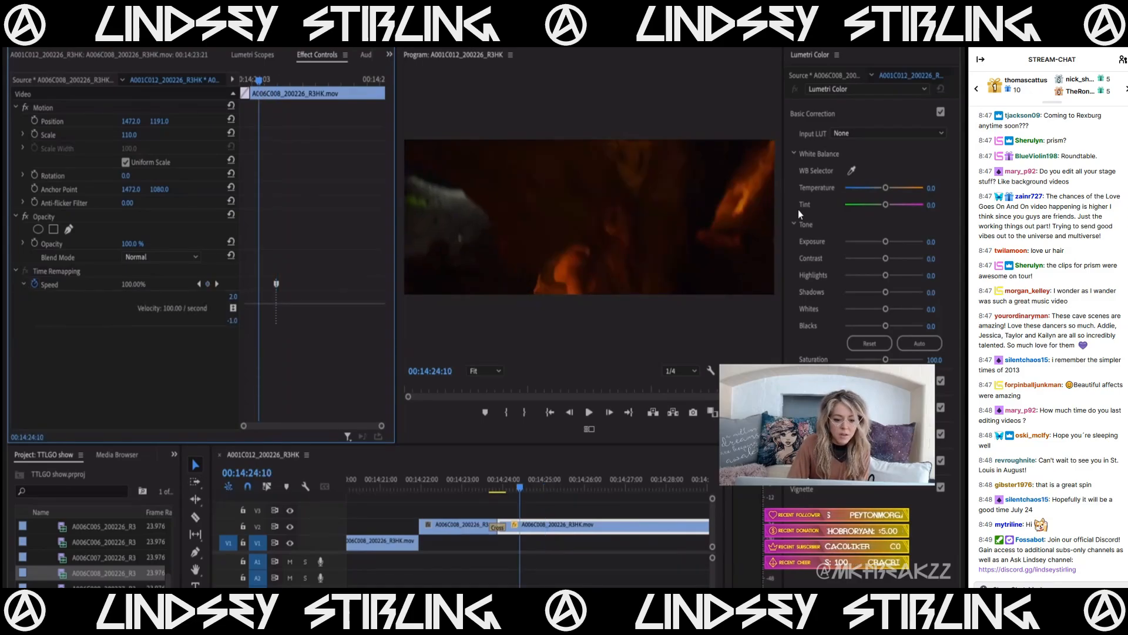
{"action": "left_click_drag", "start_coordinate": [262, 304], "coordinate": [262, 266]}
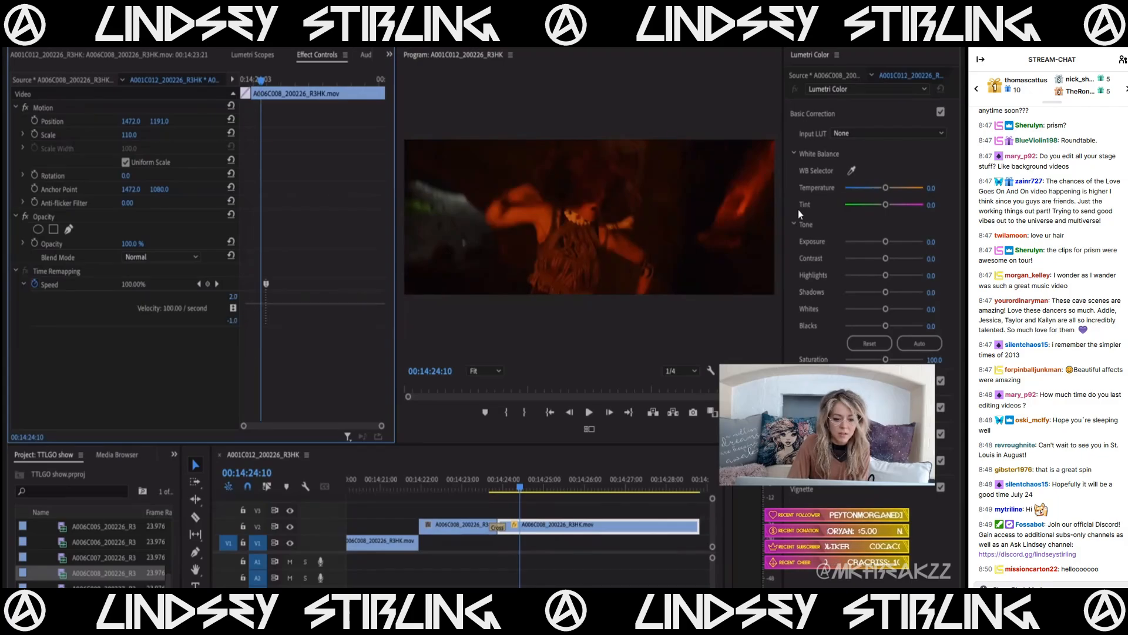
{"action": "left_click_drag", "start_coordinate": [253, 303], "coordinate": [250, 300]}
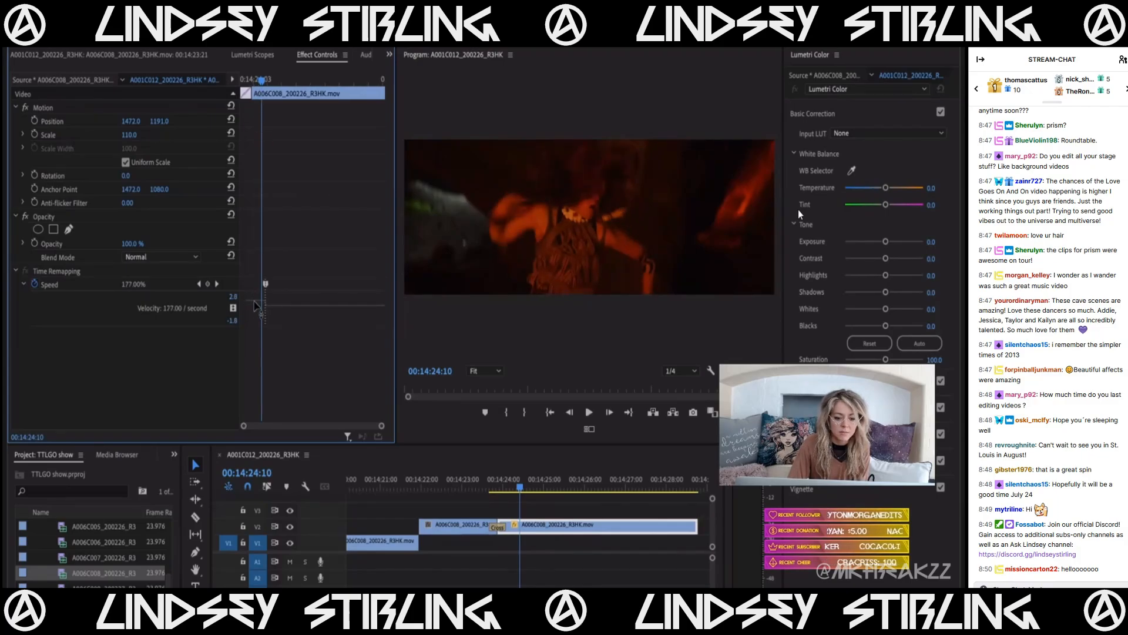
{"action": "left_click_drag", "start_coordinate": [255, 305], "coordinate": [255, 291]}
- Replay the sequence from the start of the dissolve to judge the sped-up opening of the scaled clip
{"action": "left_click_drag", "start_coordinate": [256, 81], "coordinate": [221, 110]}
{"action": "key", "text": "space"}
{"action": "key", "text": "space"}
{"action": "left_click_drag", "start_coordinate": [256, 80], "coordinate": [233, 81]}
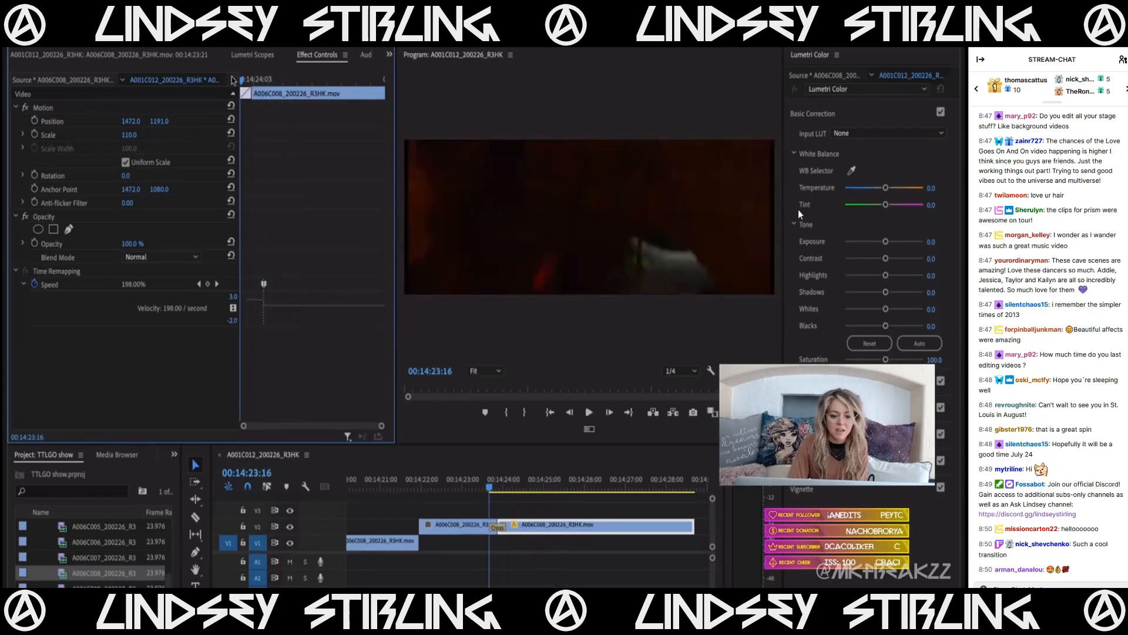
{"action": "key", "text": "space"}
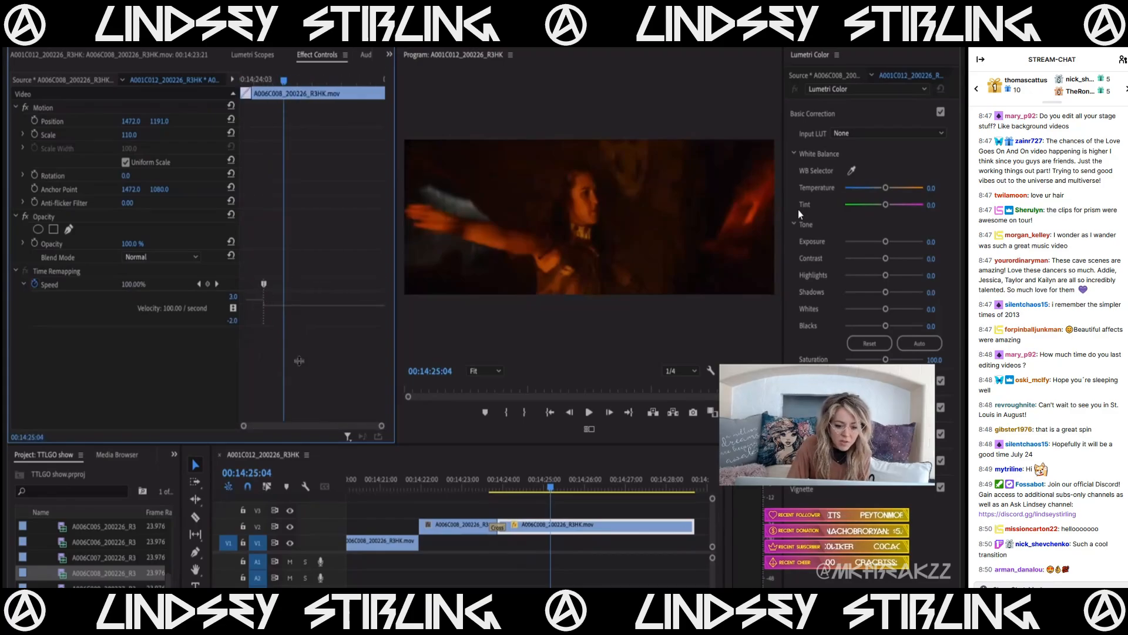
- Split the Speed keyframe into a gradual ramp and extend the ramp's start back to 00:14:24:05
{"action": "left_click_drag", "start_coordinate": [266, 286], "coordinate": [261, 285]}
{"action": "mouse_move", "coordinate": [255, 83]}
{"action": "left_mouse_down"}
{"action": "mouse_move", "coordinate": [270, 92]}
{"action": "mouse_move", "coordinate": [258, 104]}
{"action": "left_mouse_up"}
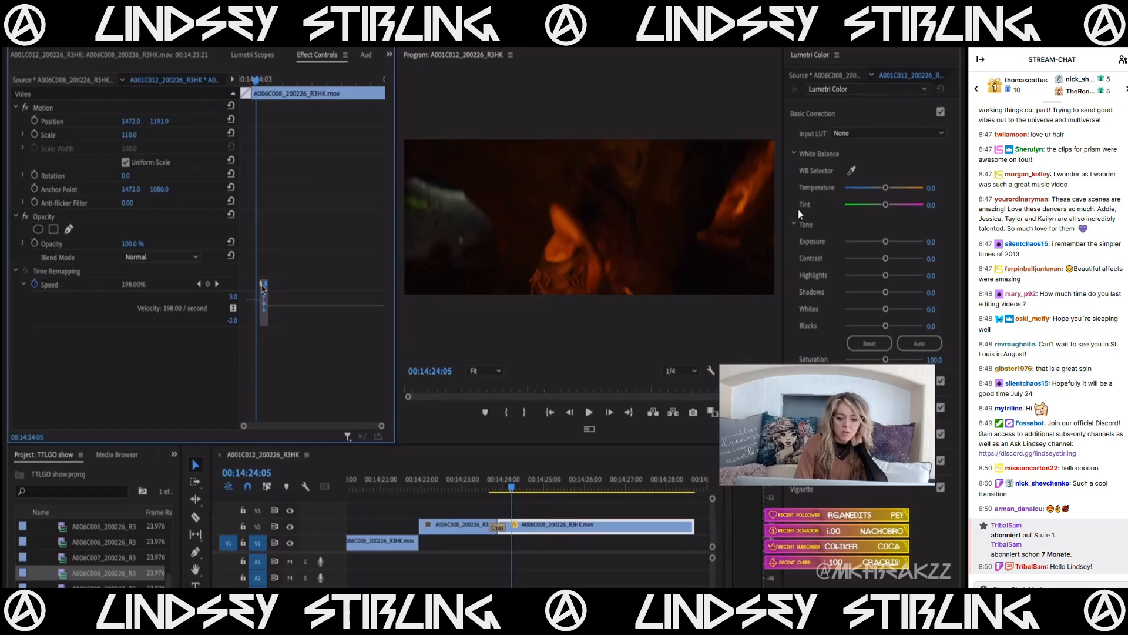
{"action": "left_click_drag", "start_coordinate": [262, 288], "coordinate": [260, 287]}
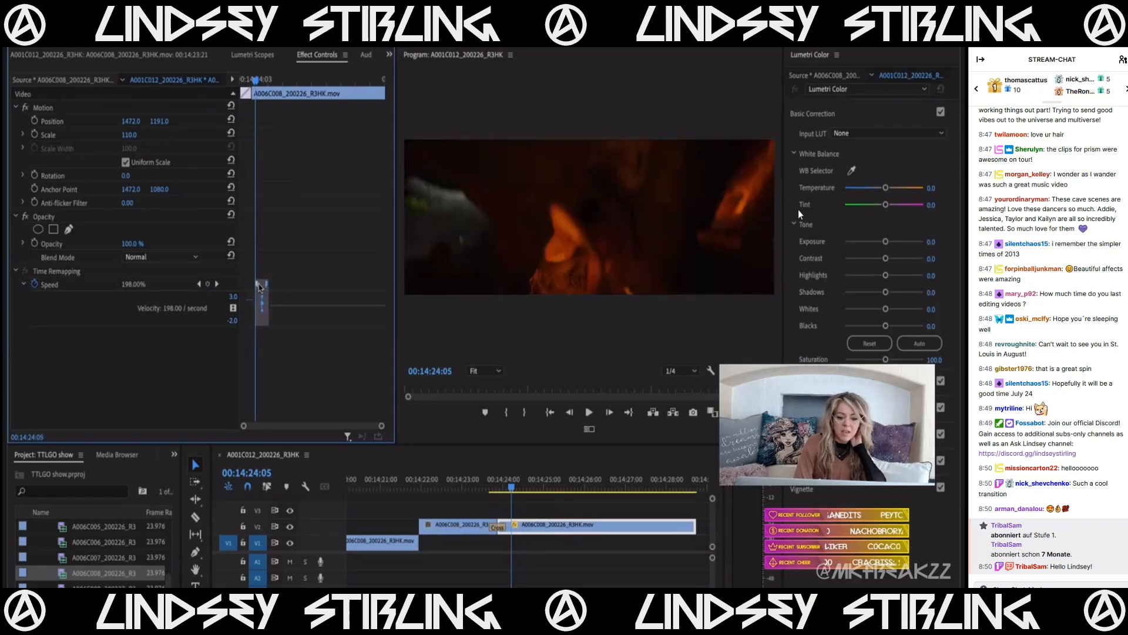
- Replay the dissolve and the whole speed-ramped clip from several starting points to judge the gradual ramp
{"action": "left_click_drag", "start_coordinate": [263, 89], "coordinate": [233, 90]}
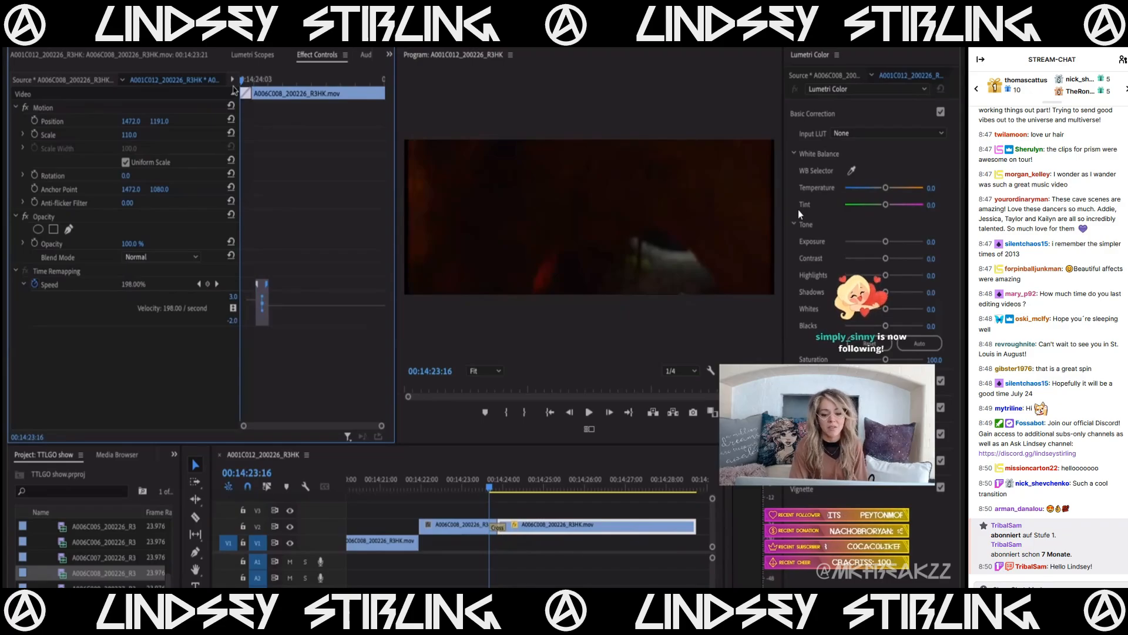
{"action": "key", "text": "space"}
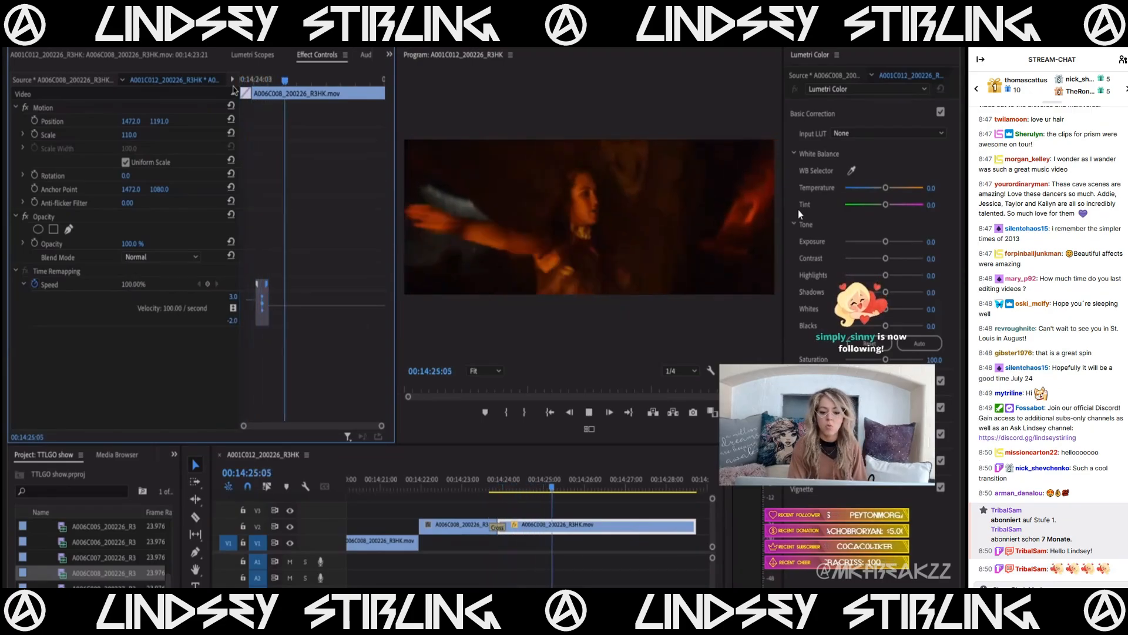
{"action": "key", "text": "space"}
{"action": "left_click", "coordinate": [465, 489]}
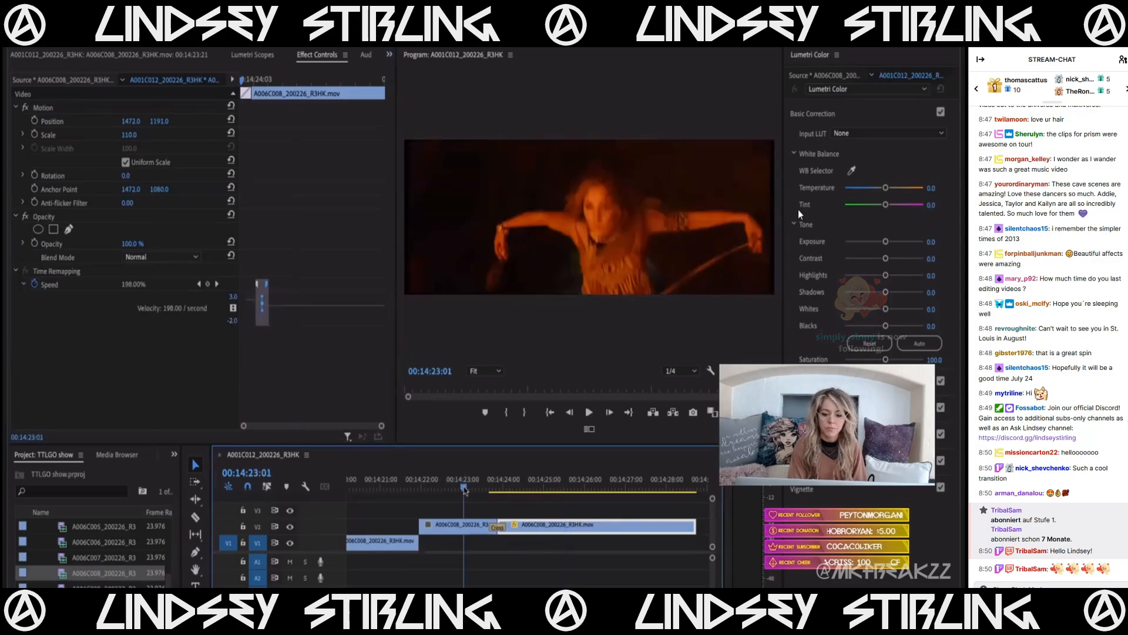
{"action": "key", "text": "space"}
{"action": "key", "text": "space"}
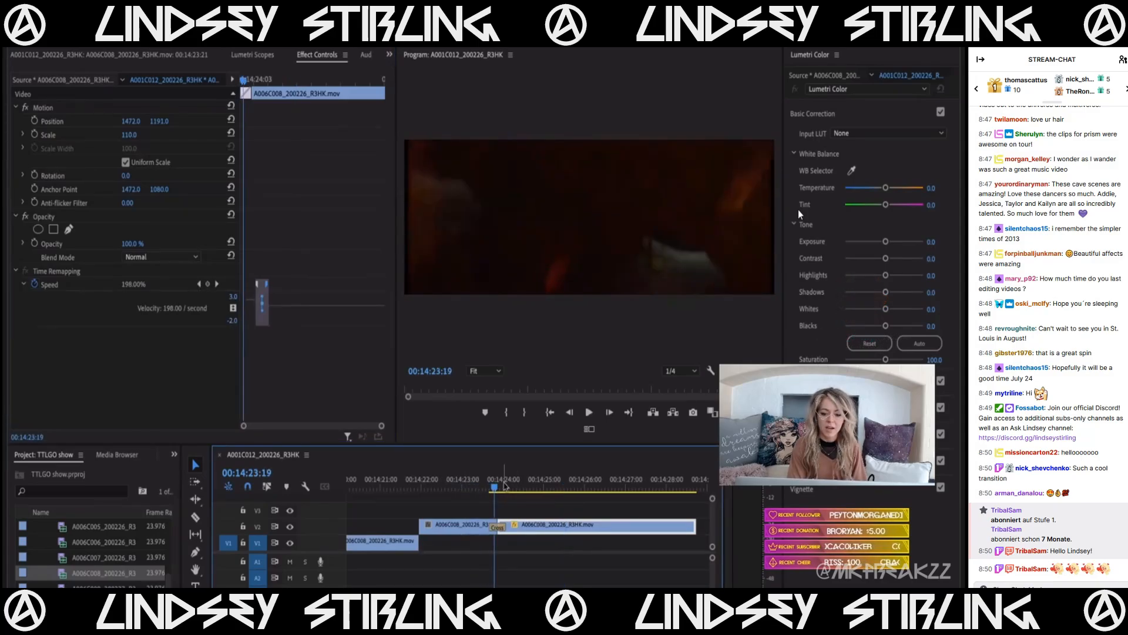
{"action": "key", "text": "space"}
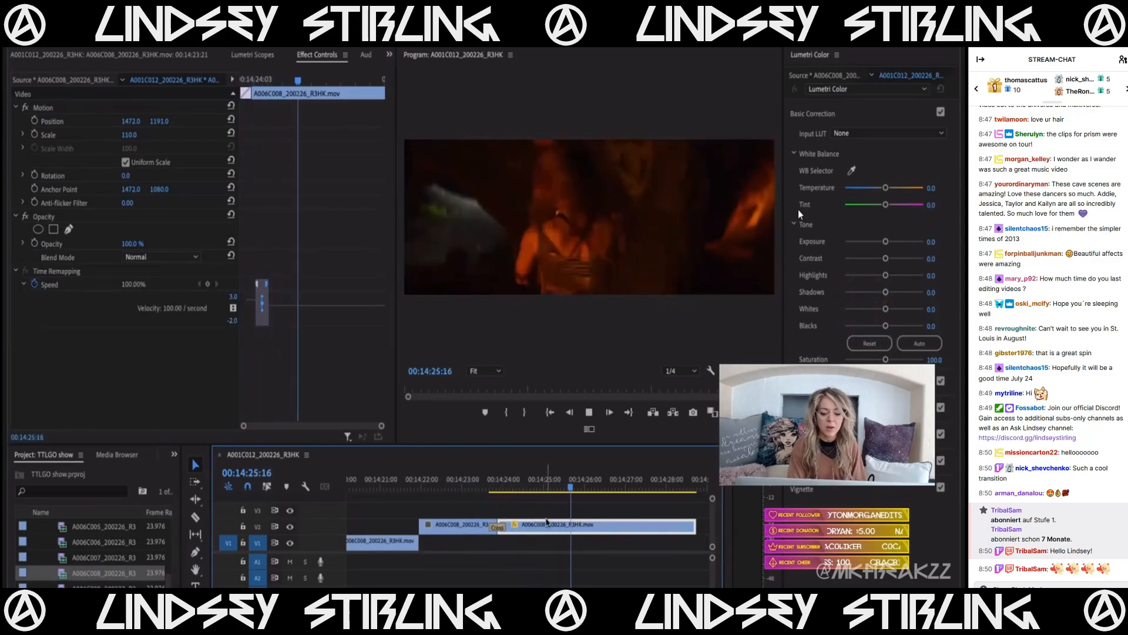
{"action": "scroll", "coordinate": [546, 522], "scroll_direction": "down", "scroll_amount": 4}
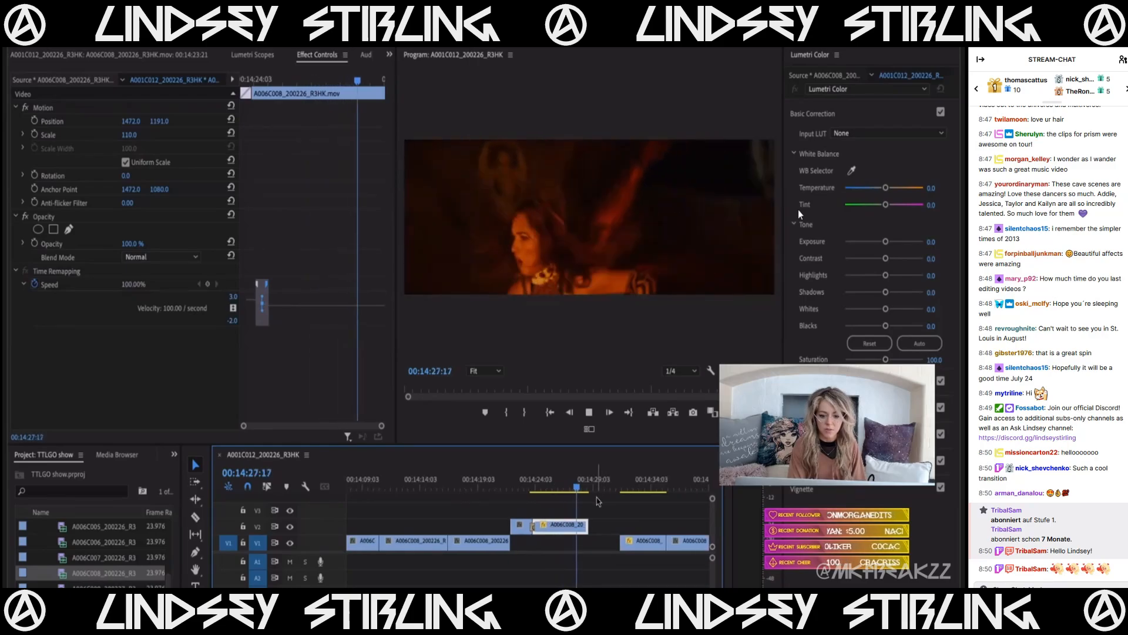
{"action": "key", "text": "space"}
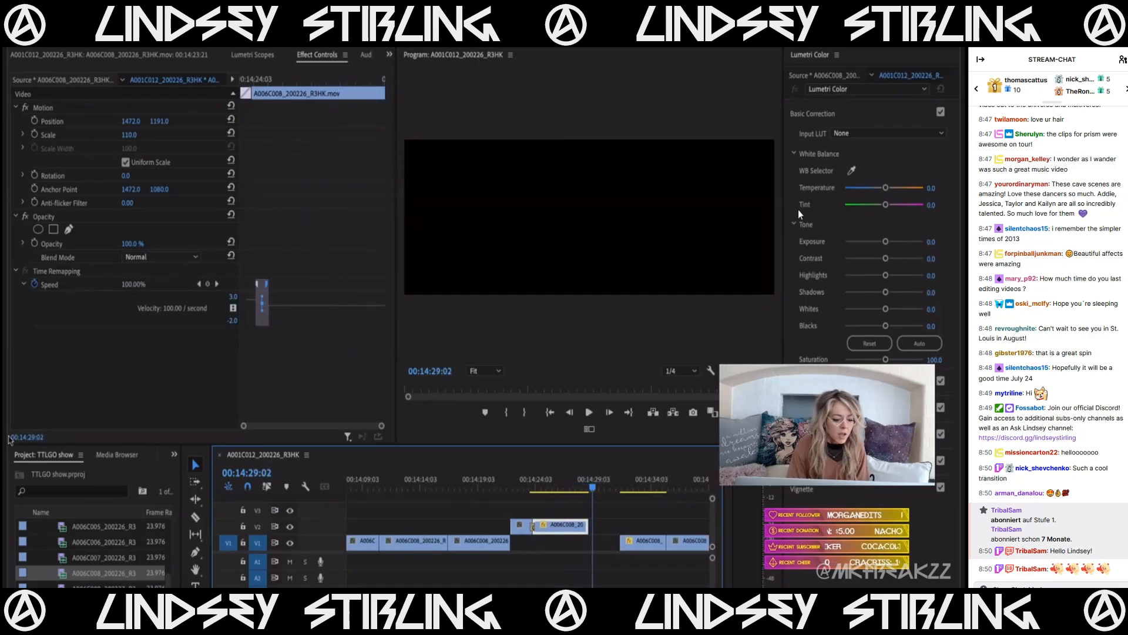
- Open the A006C008 source clip, review the following spins, and mark a 00:00:01:17 range ending at 04:58:29:01
{"action": "double_click", "coordinate": [62, 576]}
{"action": "mouse_move", "coordinate": [255, 389]}
{"action": "left_mouse_down"}
{"action": "mouse_move", "coordinate": [272, 387]}
{"action": "mouse_move", "coordinate": [258, 389]}
{"action": "left_mouse_up"}
{"action": "key", "text": "space"}
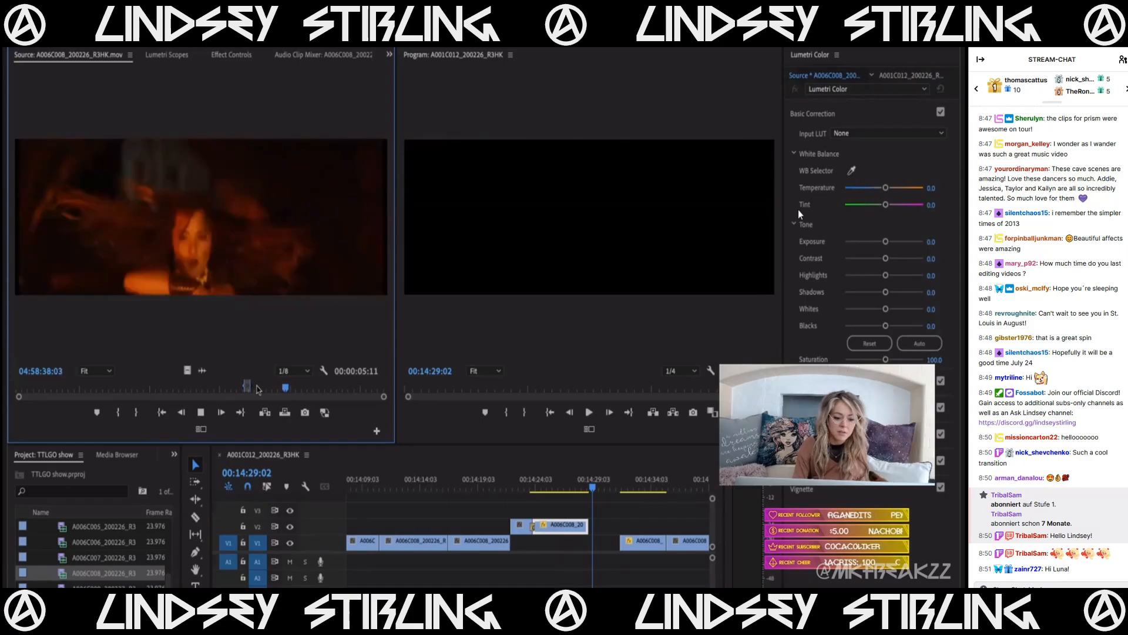
{"action": "key", "text": "space"}
{"action": "left_click", "coordinate": [272, 389]}
{"action": "key", "text": "space"}
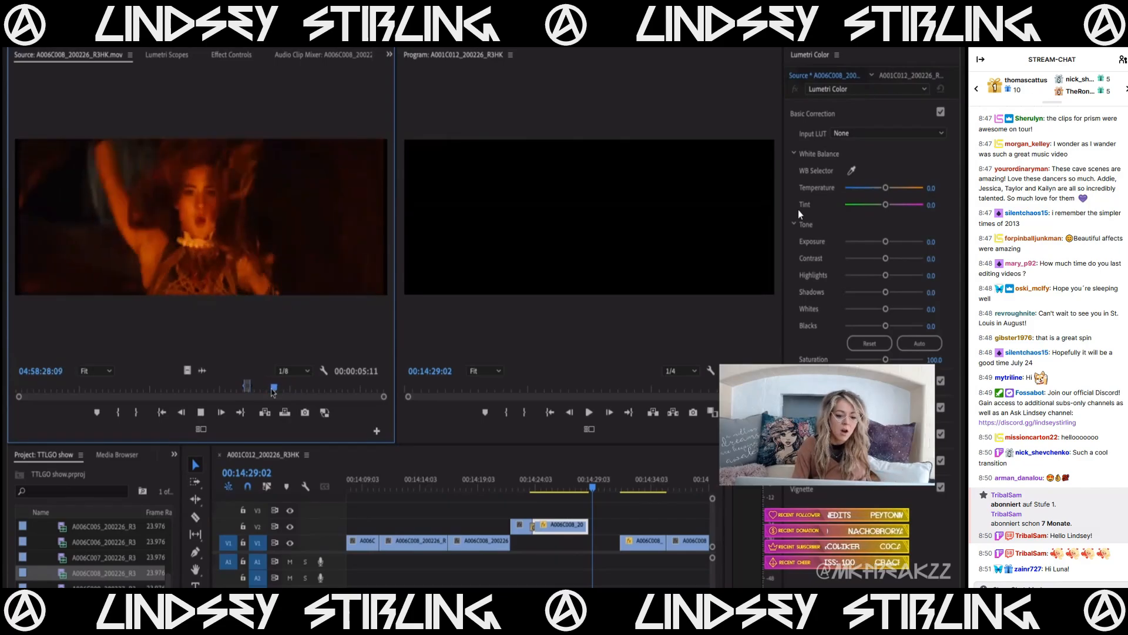
{"action": "left_click", "coordinate": [272, 391]}
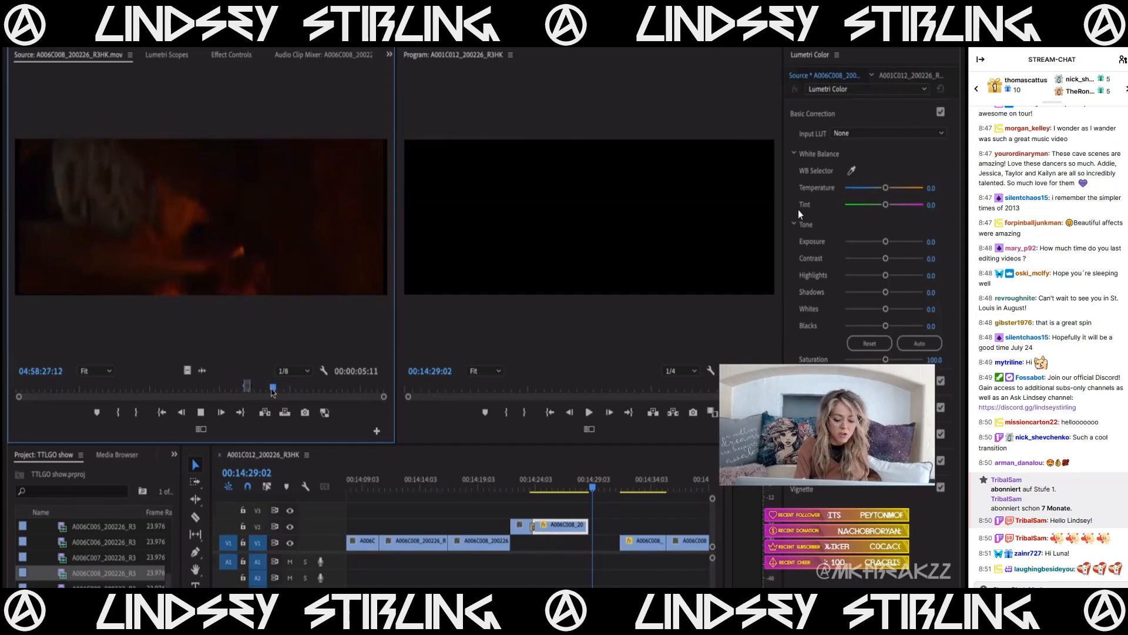
{"action": "key", "text": "i"}
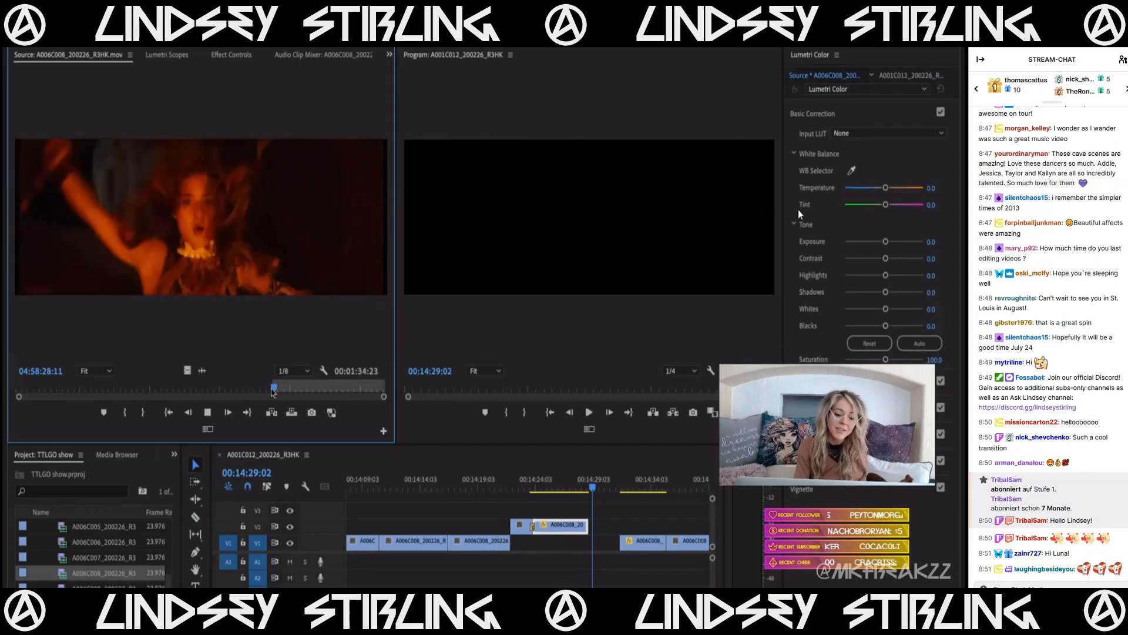
{"action": "key", "text": "space"}
{"action": "key", "text": "o"}
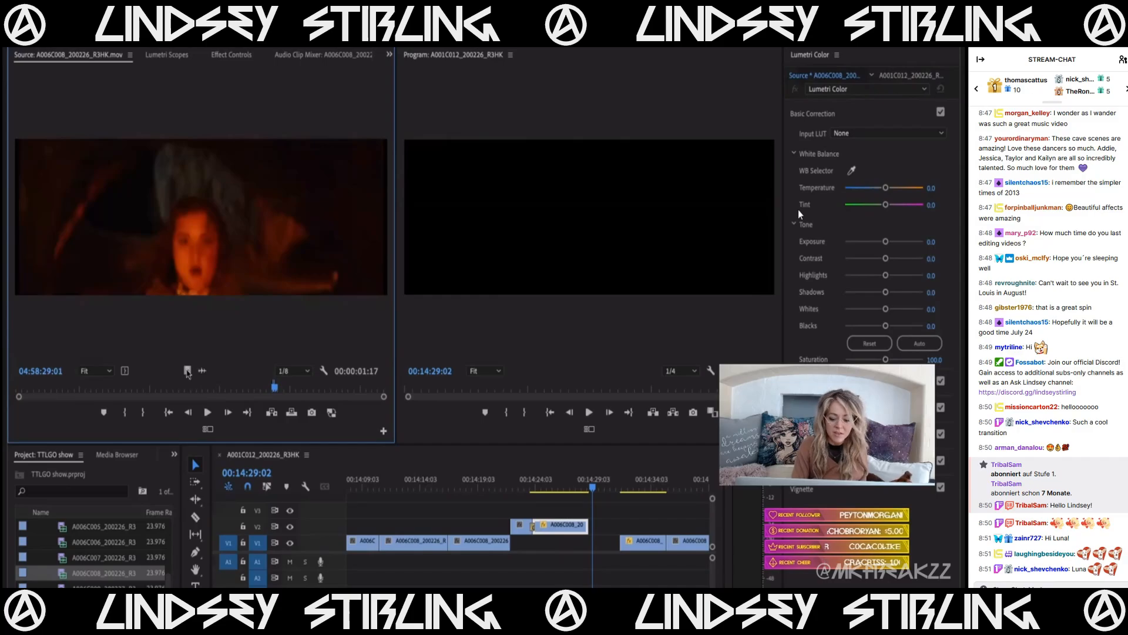
- Place the marked source range on V3 above the start of the speed-ramped clip and play it
{"action": "left_click_drag", "start_coordinate": [539, 514], "coordinate": [538, 513]}
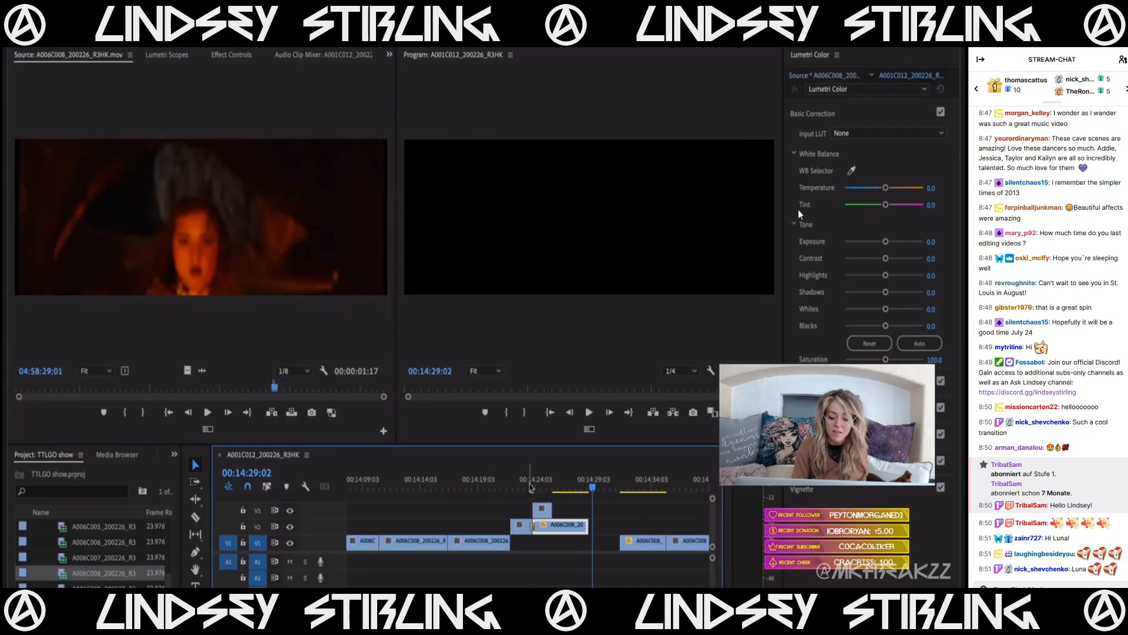
{"action": "left_click", "coordinate": [531, 486]}
{"action": "key", "text": "space"}
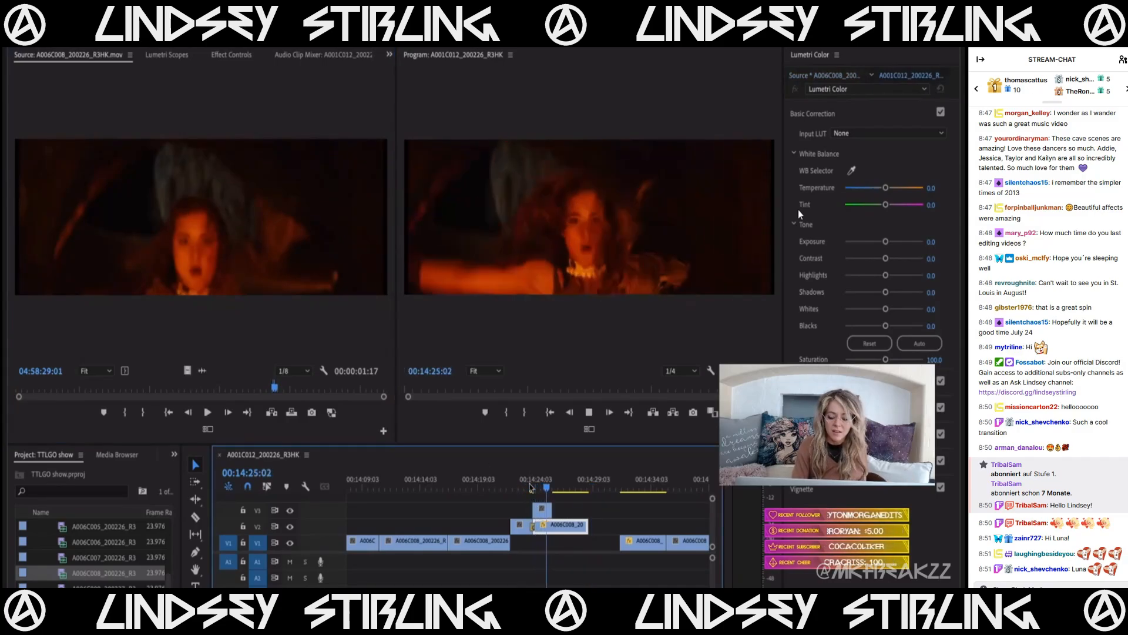
- Put the new shot on V2 above the ramped clip on V1, with a shortened Cross Dissolve from the preceding shot
{"action": "key", "text": "equal"}
{"action": "key", "text": "equal"}
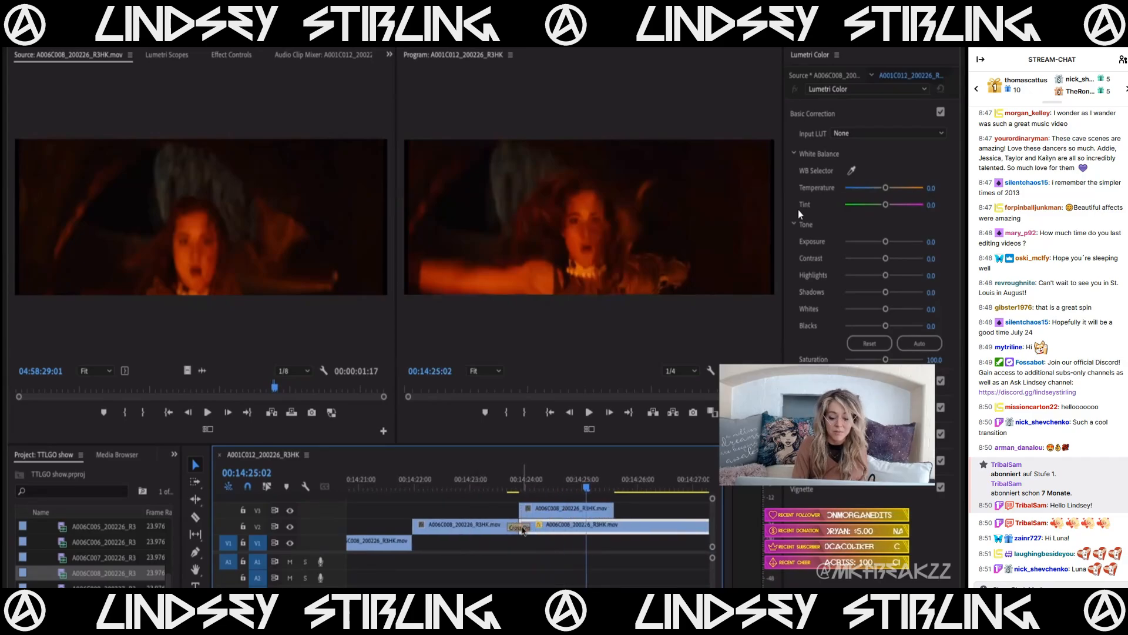
{"action": "left_click", "coordinate": [522, 528]}
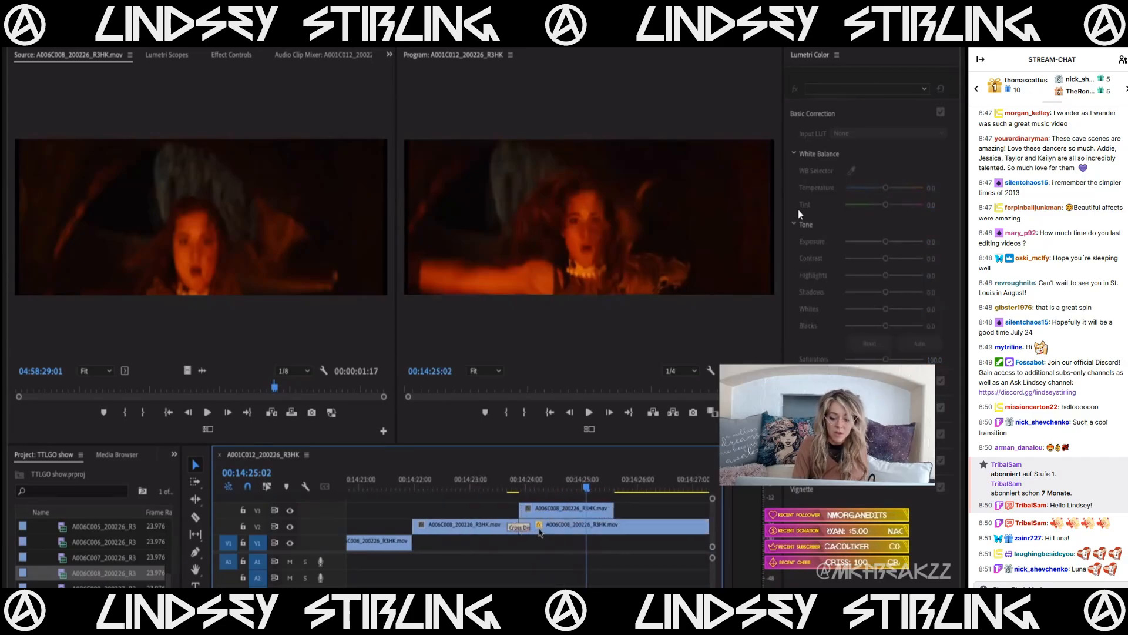
{"action": "left_click_drag", "start_coordinate": [540, 532], "coordinate": [538, 531]}
{"action": "right_click", "coordinate": [513, 529]}
{"action": "left_click", "coordinate": [544, 614]}
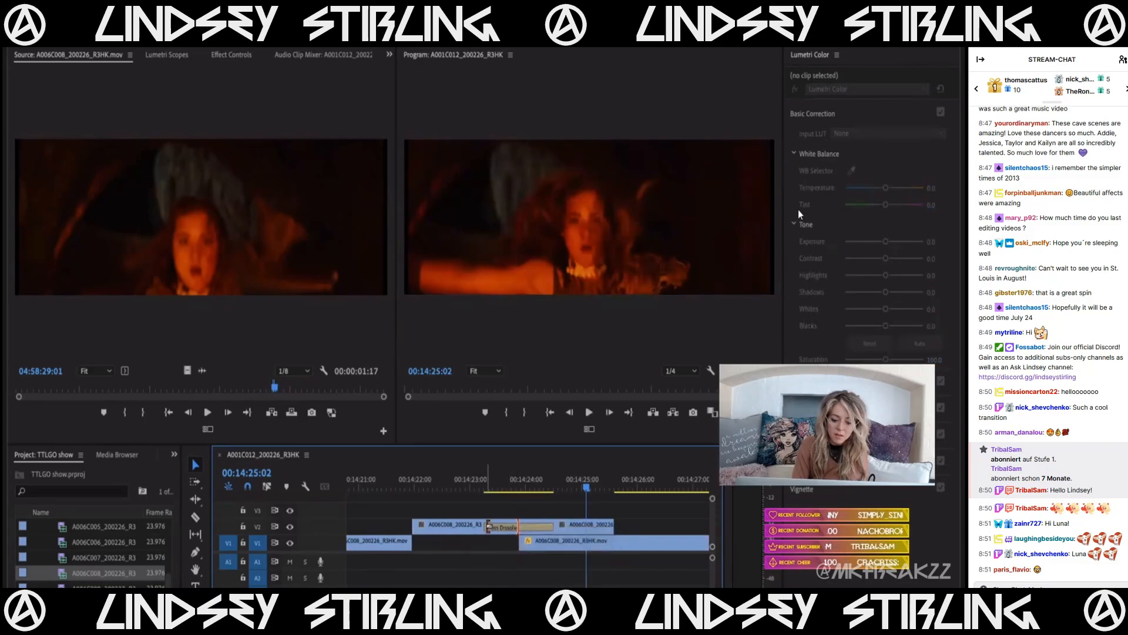
{"action": "left_click_drag", "start_coordinate": [488, 527], "coordinate": [511, 527]}
- Play through the new dissolve and trim the end of the new V2 shot back to 00:14:25:00
{"action": "left_click", "coordinate": [491, 485]}
{"action": "key", "text": "space"}
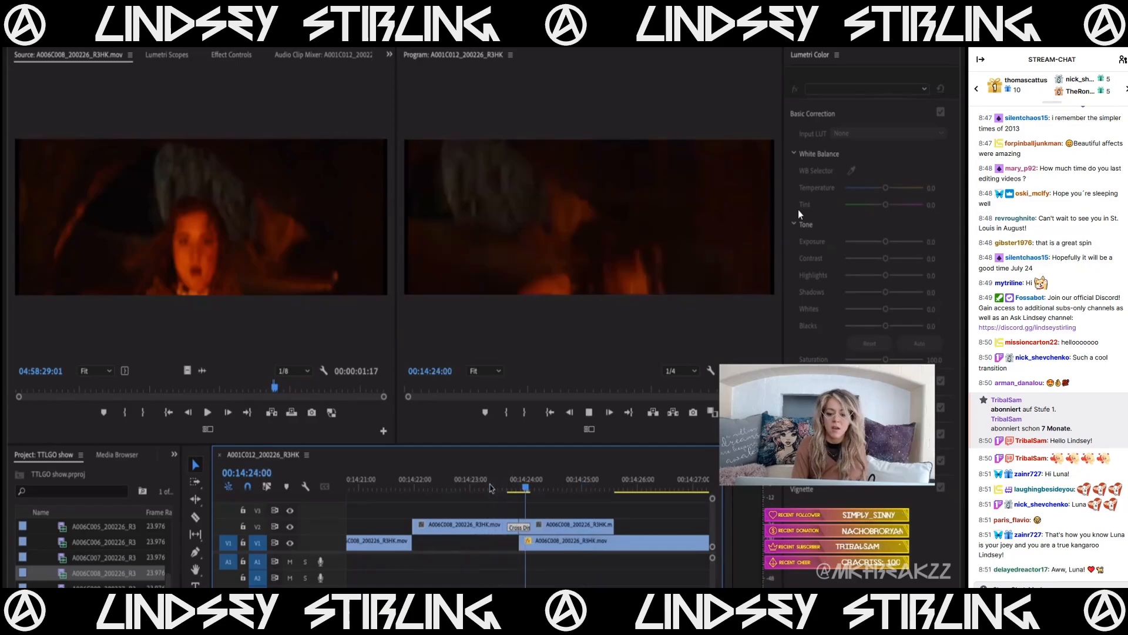
{"action": "key", "text": "space"}
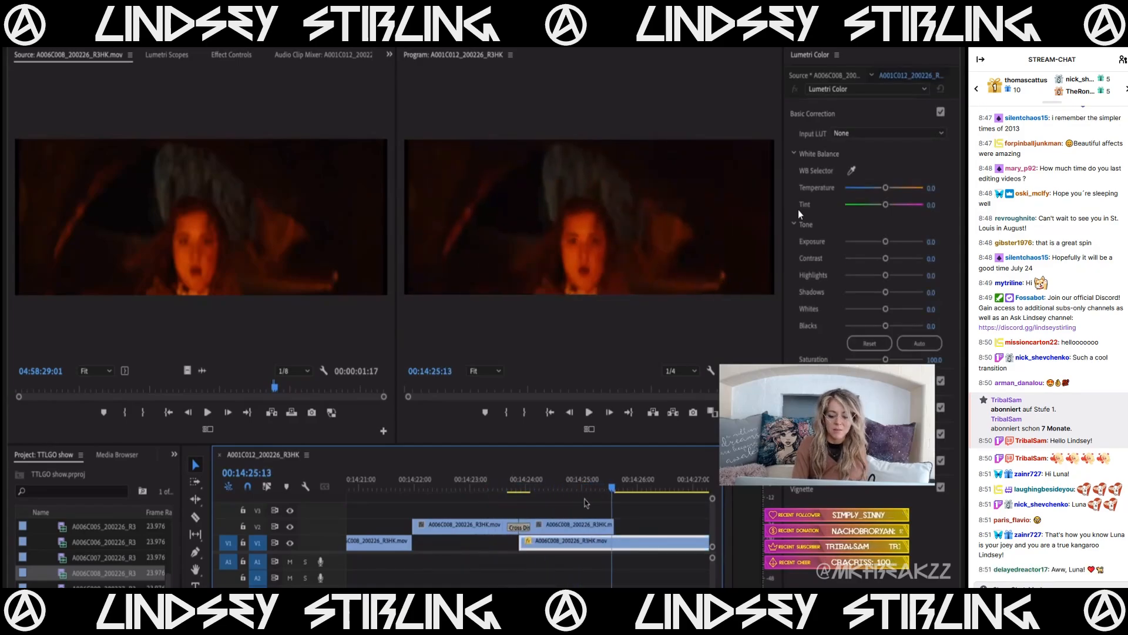
{"action": "left_click", "coordinate": [538, 482]}
{"action": "key", "text": "space"}
{"action": "key", "text": "space"}
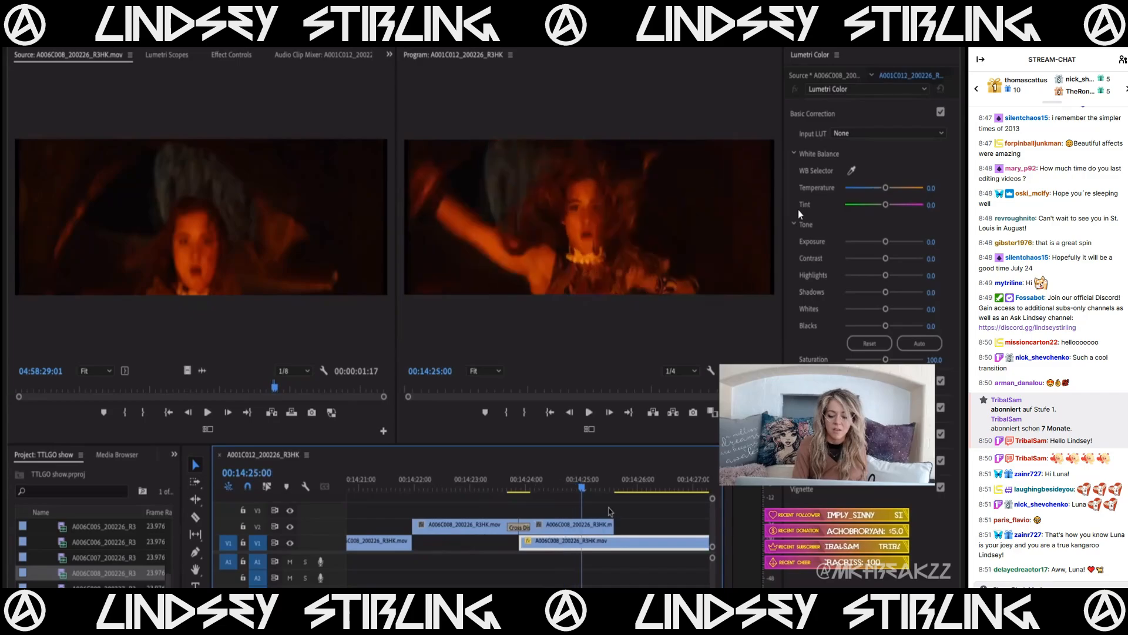
{"action": "left_click_drag", "start_coordinate": [611, 529], "coordinate": [580, 528]}
- Slide the ramped V1 clip about one second earlier beneath the V2 shots and replay the cut between them
{"action": "left_click", "coordinate": [545, 484]}
{"action": "key", "text": "space"}
{"action": "key", "text": "space"}
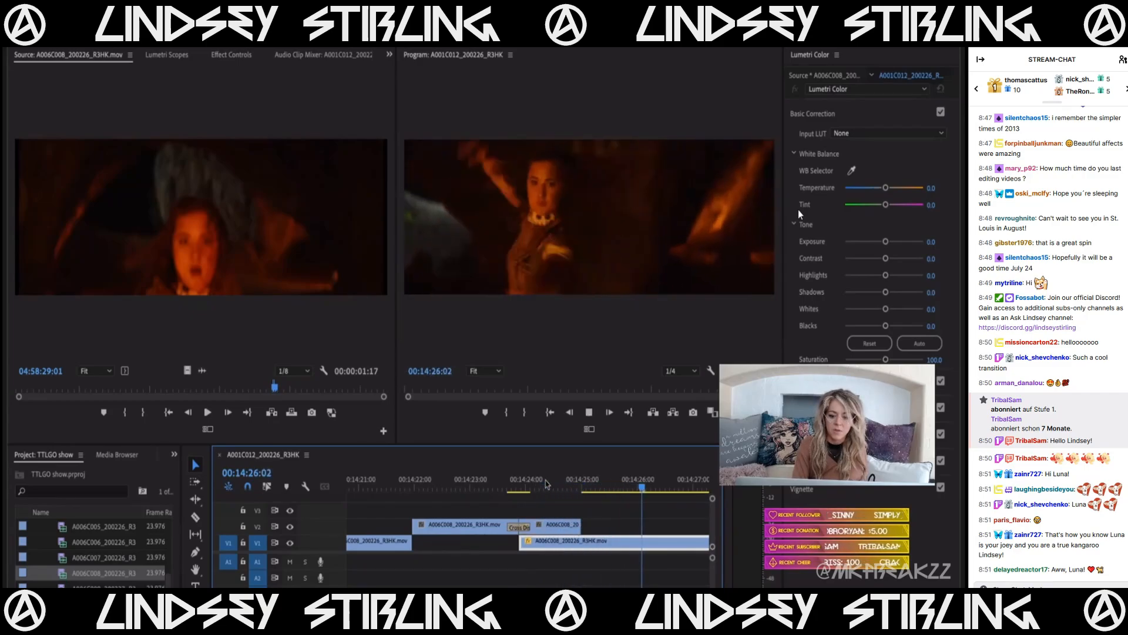
{"action": "left_click_drag", "start_coordinate": [561, 550], "coordinate": [511, 550]}
{"action": "left_click", "coordinate": [550, 488]}
{"action": "key", "text": "space"}
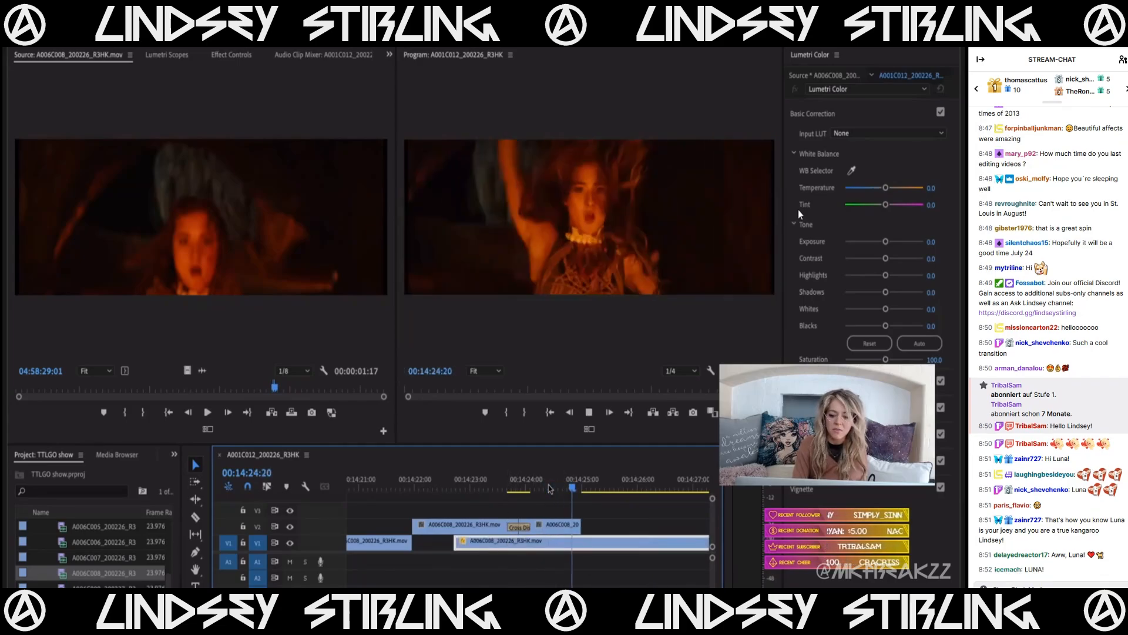
- Nudge the ramped V1 clip a few frames earlier twice, to start at about 00:14:22:11, replaying the cut each time
{"action": "left_click", "coordinate": [457, 498]}
{"action": "left_click", "coordinate": [456, 489]}
{"action": "left_click", "coordinate": [472, 546]}
{"action": "key", "text": "Left"}
{"action": "key", "text": "Left"}
{"action": "key", "text": "Left"}
{"action": "left_click_drag", "start_coordinate": [470, 545], "coordinate": [464, 543]}
{"action": "key", "text": "space"}
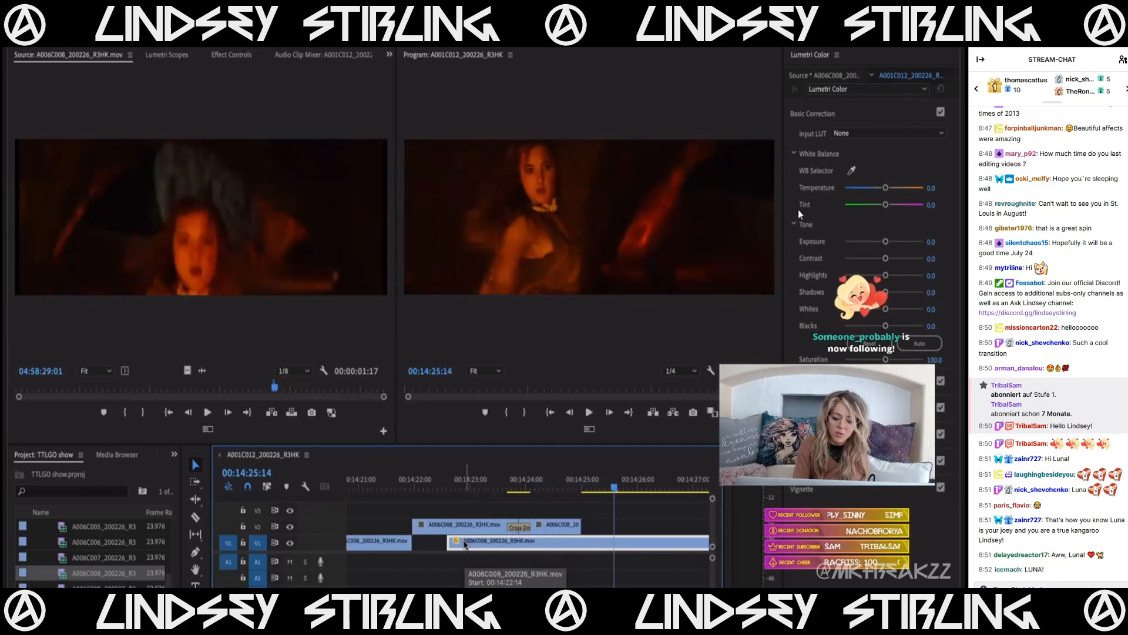
{"action": "key", "text": "space"}
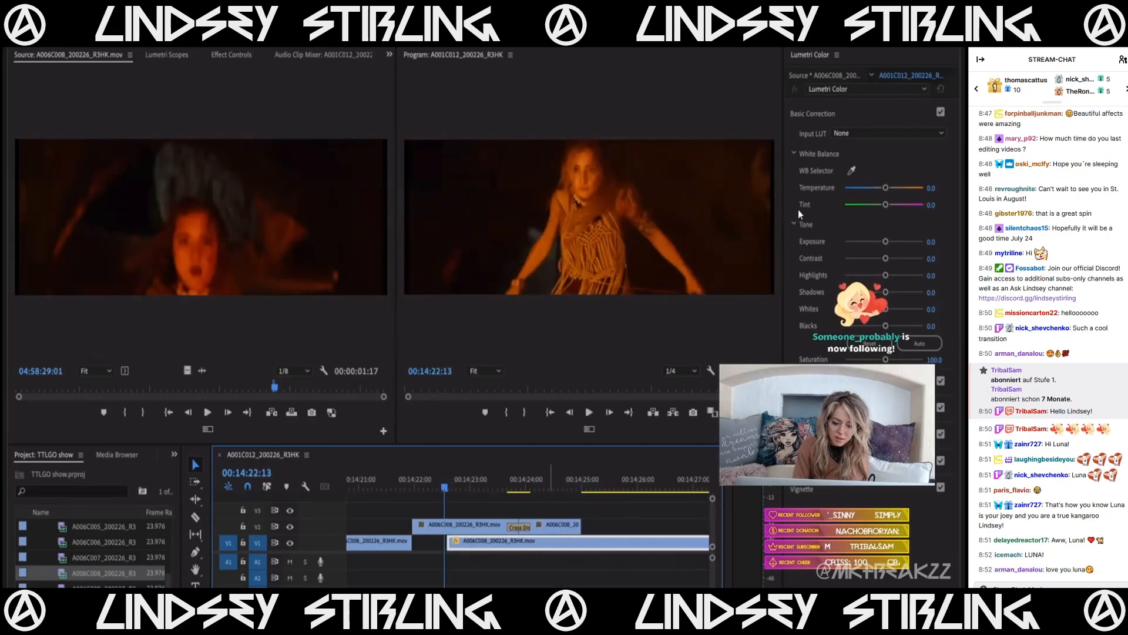
{"action": "key", "text": "Left"}
{"action": "key", "text": "Left"}
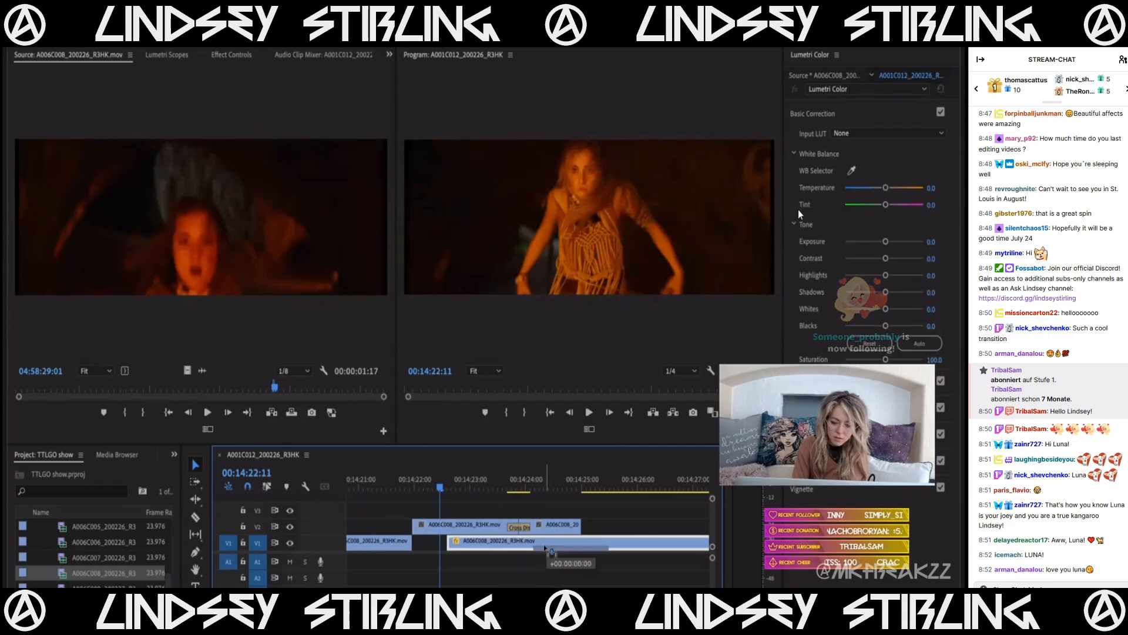
{"action": "left_click_drag", "start_coordinate": [547, 549], "coordinate": [541, 549]}
{"action": "key", "text": "space"}
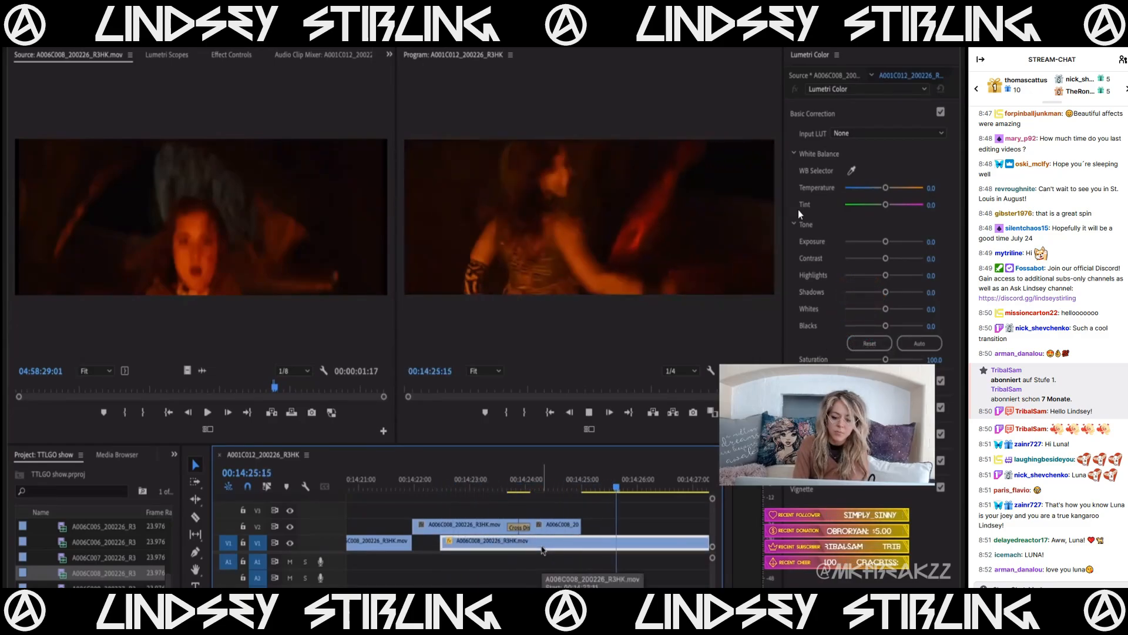
- Match the ramped V1 clip's action to the V2 shot's end near 00:14:25:00 and leave its start extended beneath the V2 shots
{"action": "left_click", "coordinate": [584, 486]}
{"action": "left_click_drag", "start_coordinate": [586, 486], "coordinate": [595, 488]}
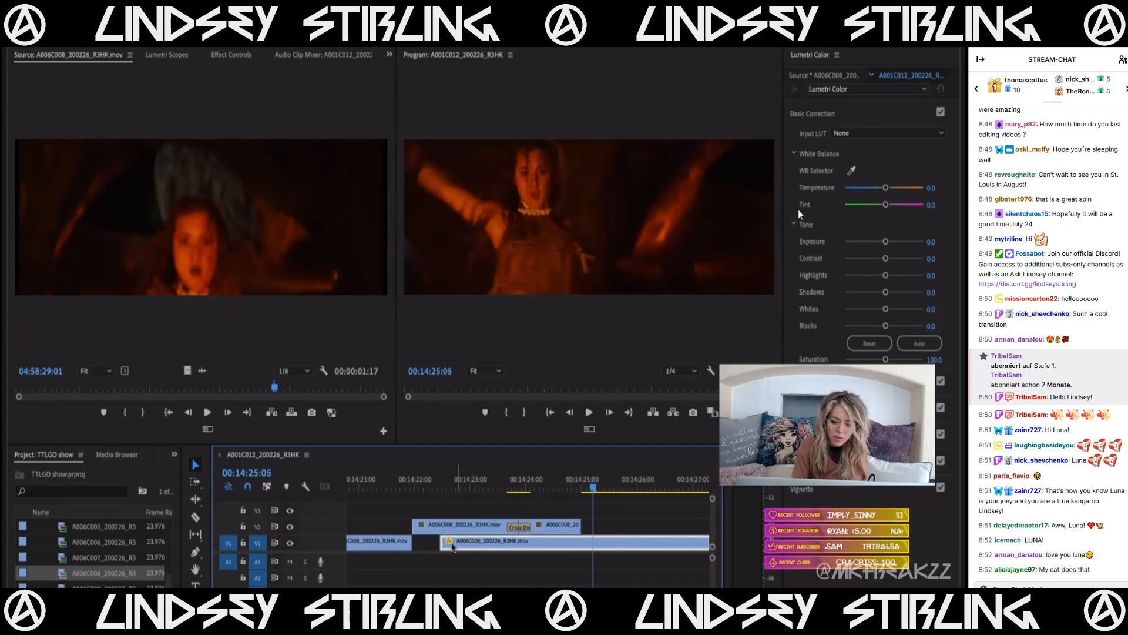
{"action": "left_click_drag", "start_coordinate": [445, 541], "coordinate": [610, 545]}
{"action": "left_click", "coordinate": [542, 480]}
{"action": "left_click_drag", "start_coordinate": [542, 482], "coordinate": [585, 484]}
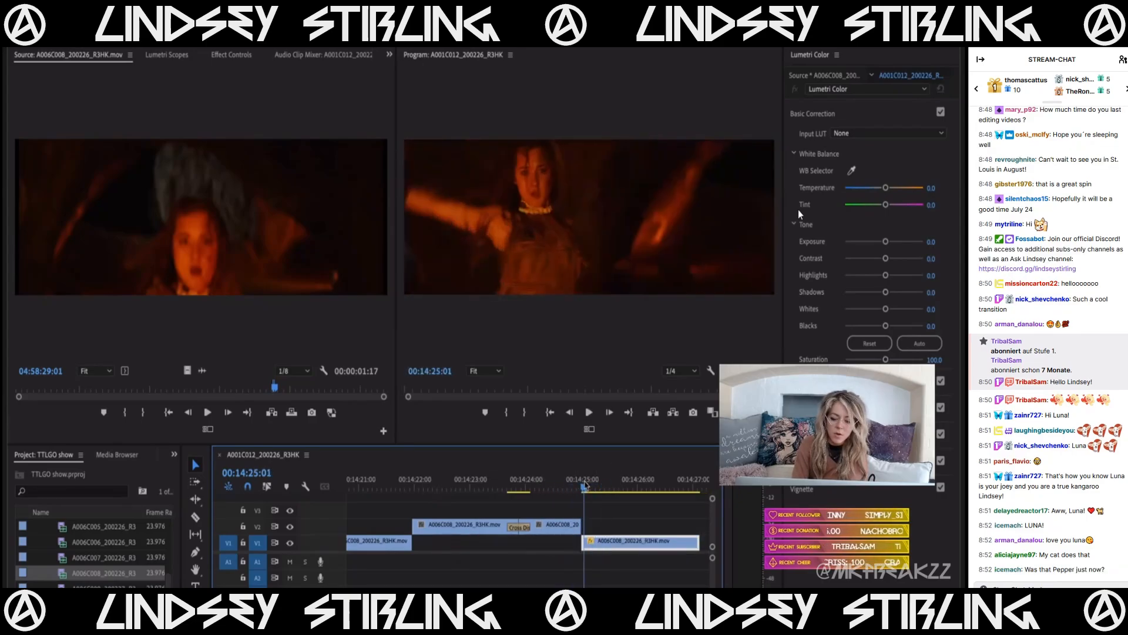
{"action": "left_click_drag", "start_coordinate": [591, 539], "coordinate": [583, 541]}
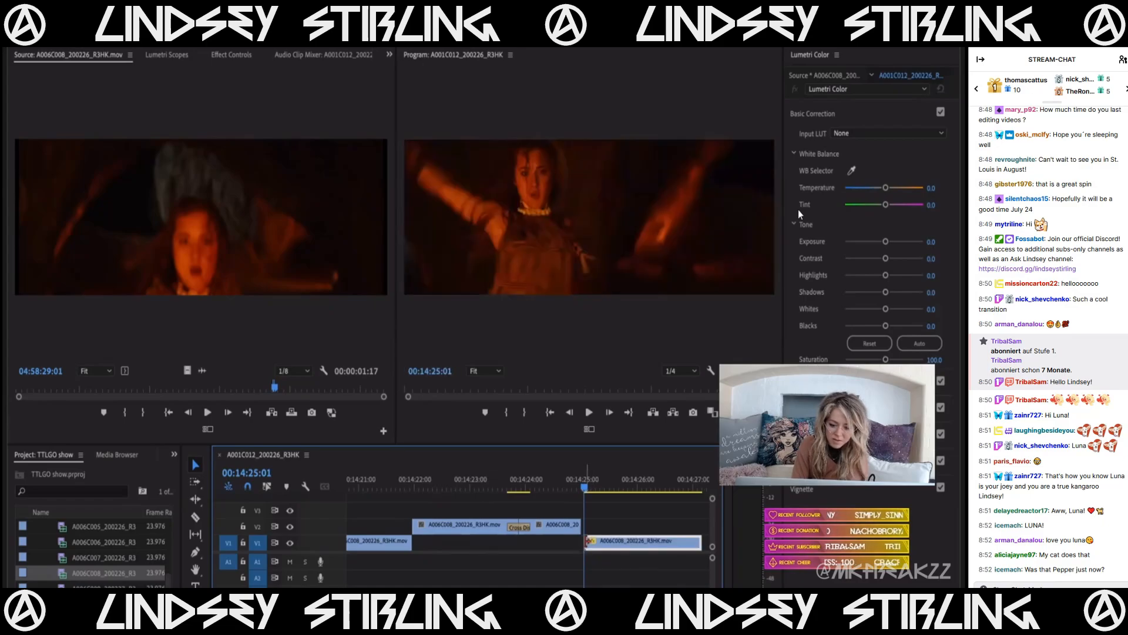
{"action": "key", "text": "space"}
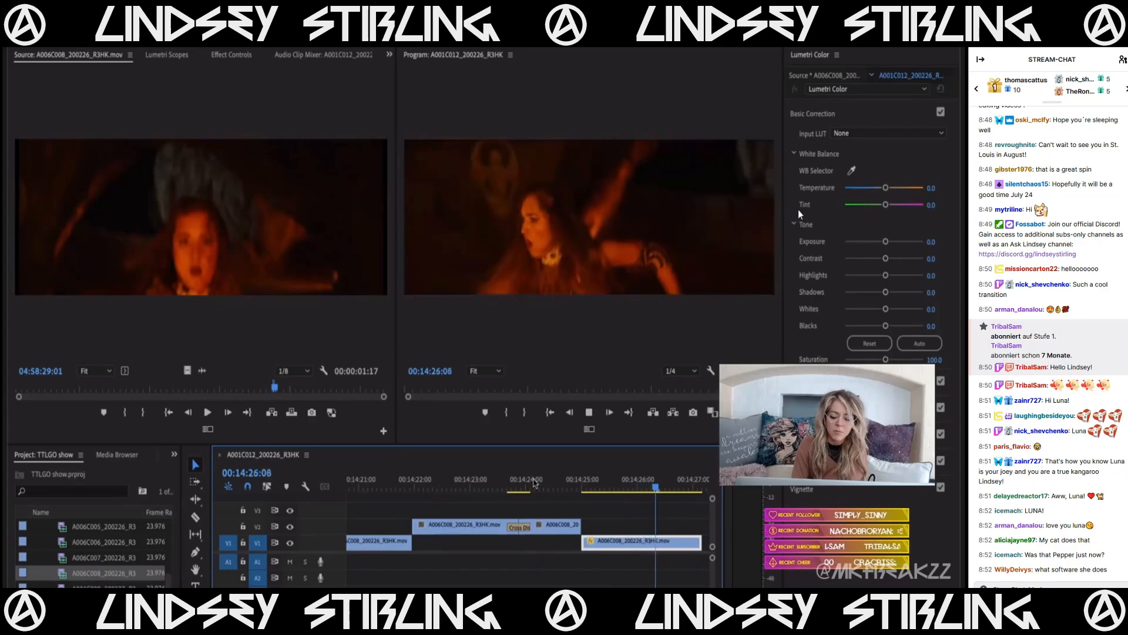
{"action": "left_click_drag", "start_coordinate": [586, 542], "coordinate": [467, 549]}
{"action": "key", "text": "minus"}
- Continue reviewing the A006C008 source clip and mark a new range from 04:58:43:07 to 04:58:49:12
{"action": "left_click", "coordinate": [275, 213]}
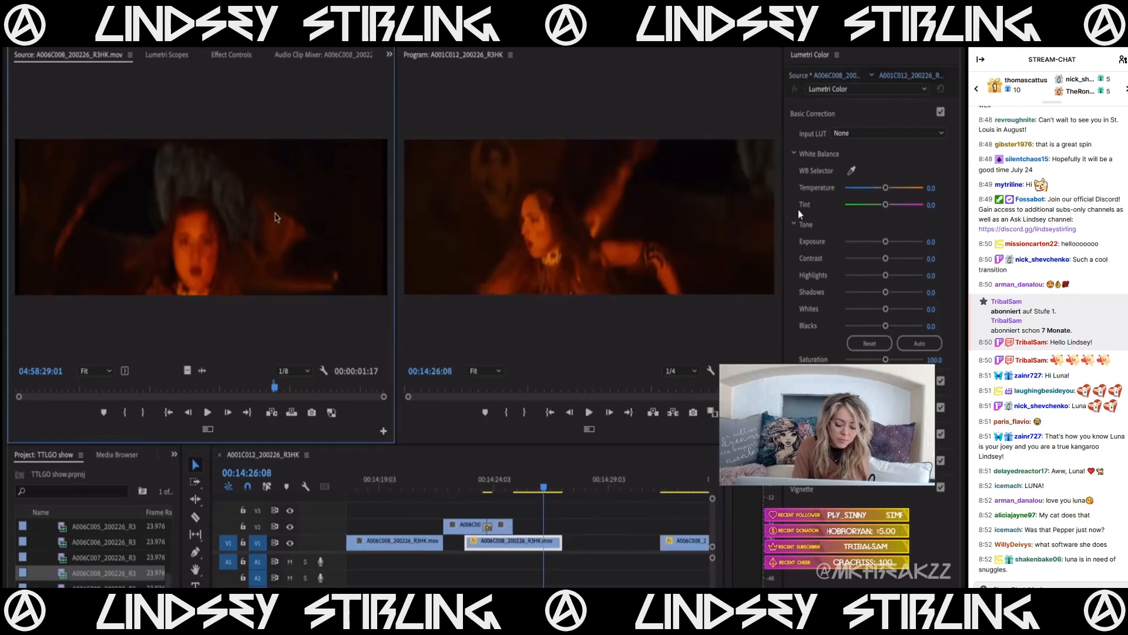
{"action": "key", "text": "space"}
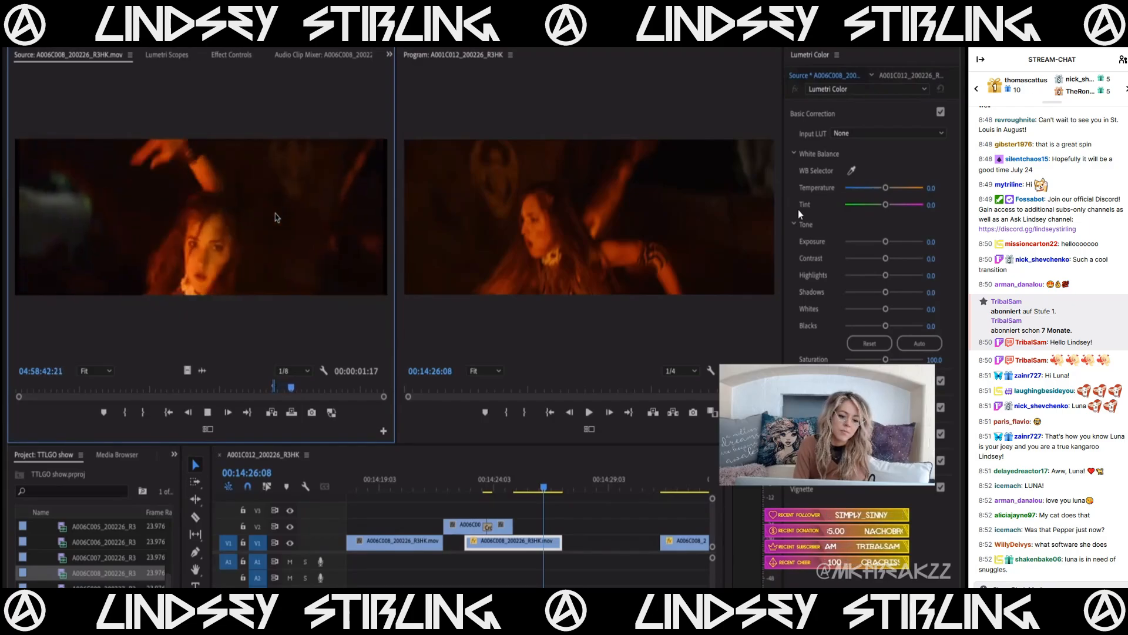
{"action": "key", "text": "space"}
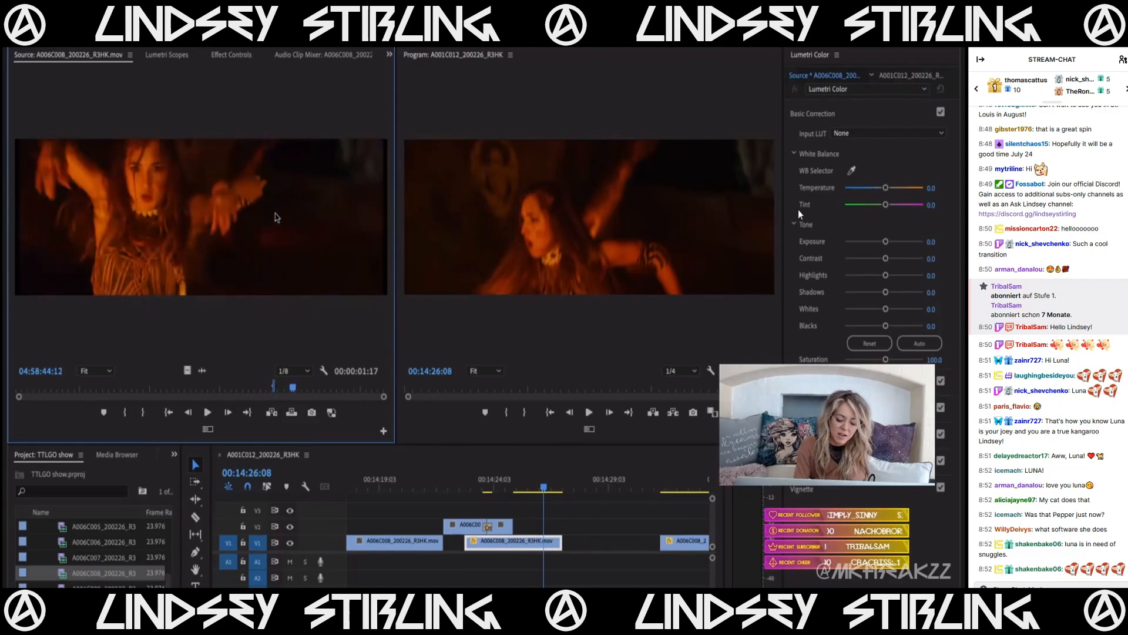
{"action": "key", "text": "i"}
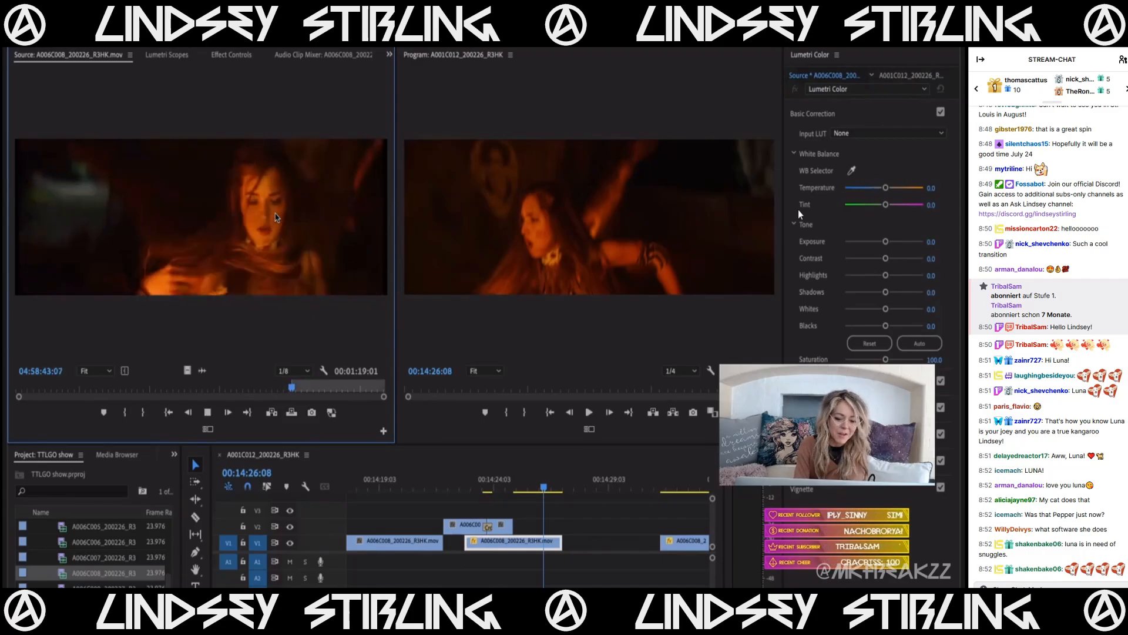
{"action": "key", "text": "space"}
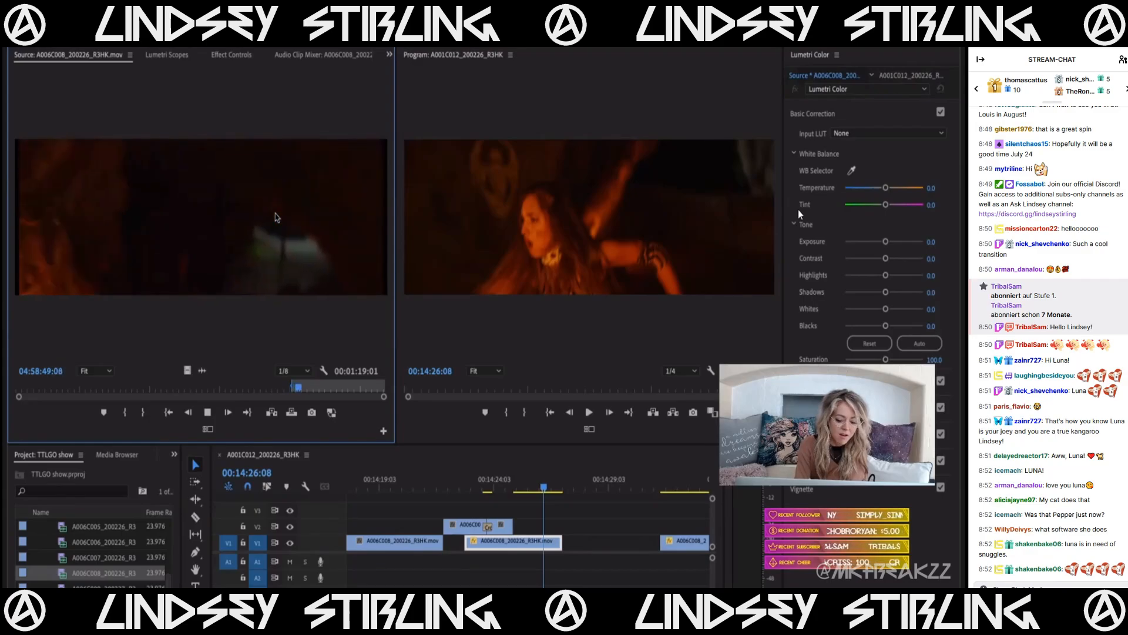
{"action": "key", "text": "space"}
{"action": "key", "text": "ctrl+shift+x"}
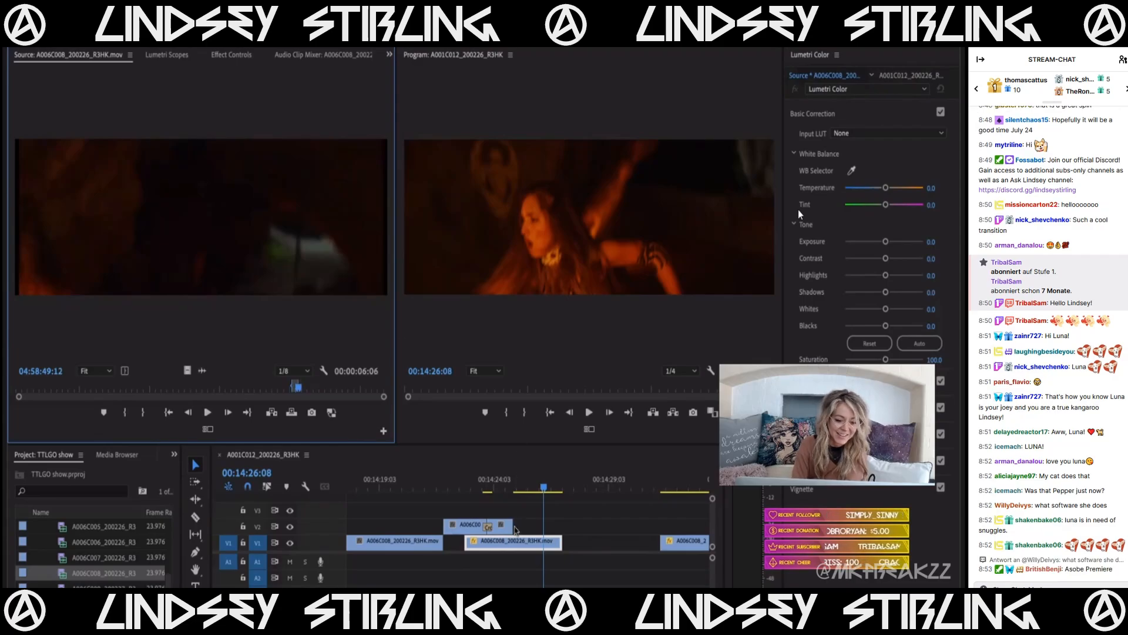
- Add the marked range to V2 just after the ramped V1 clip and scrub the source on to 04:59:06:13
{"action": "left_click_drag", "start_coordinate": [228, 375], "coordinate": [565, 531]}
{"action": "key", "text": "minus"}
{"action": "key", "text": "minus"}
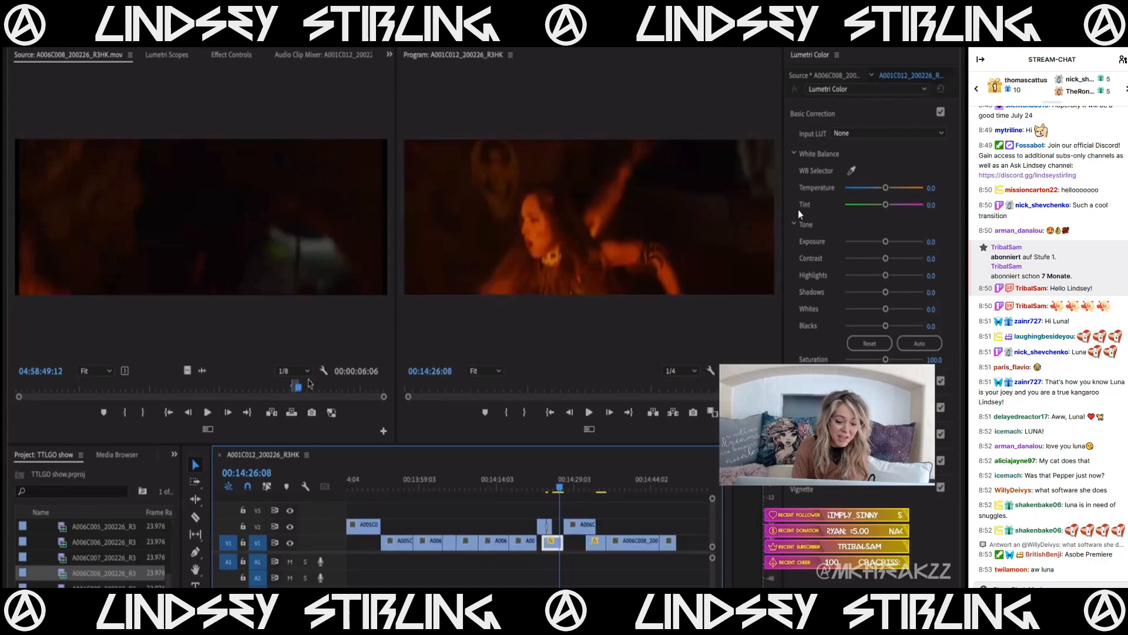
{"action": "left_click_drag", "start_coordinate": [307, 386], "coordinate": [320, 390]}
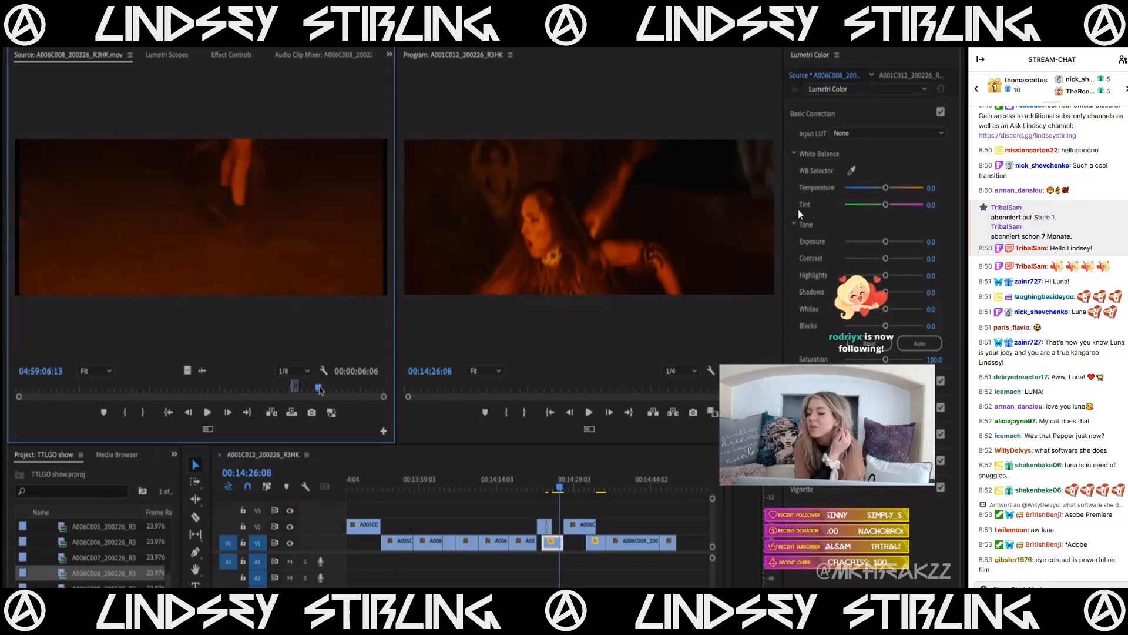